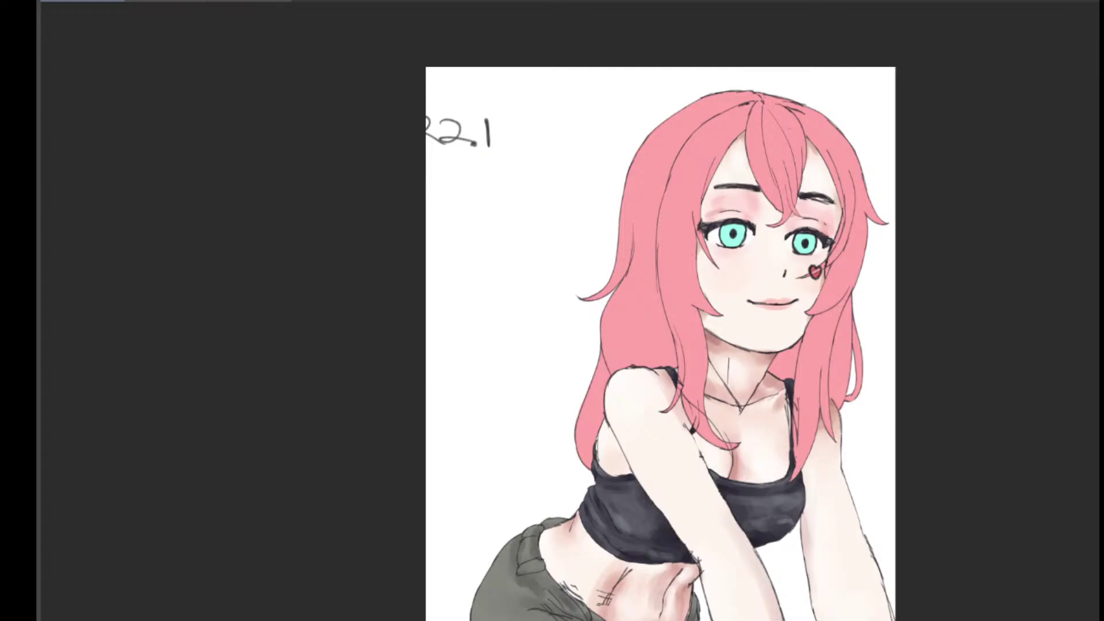
# Step: Show the hidden palettes so that the reference photo sits beside the canvas
pyautogui.click(733, 416)
pyautogui.moveTo(730, 413); pyautogui.dragTo(705, 415)
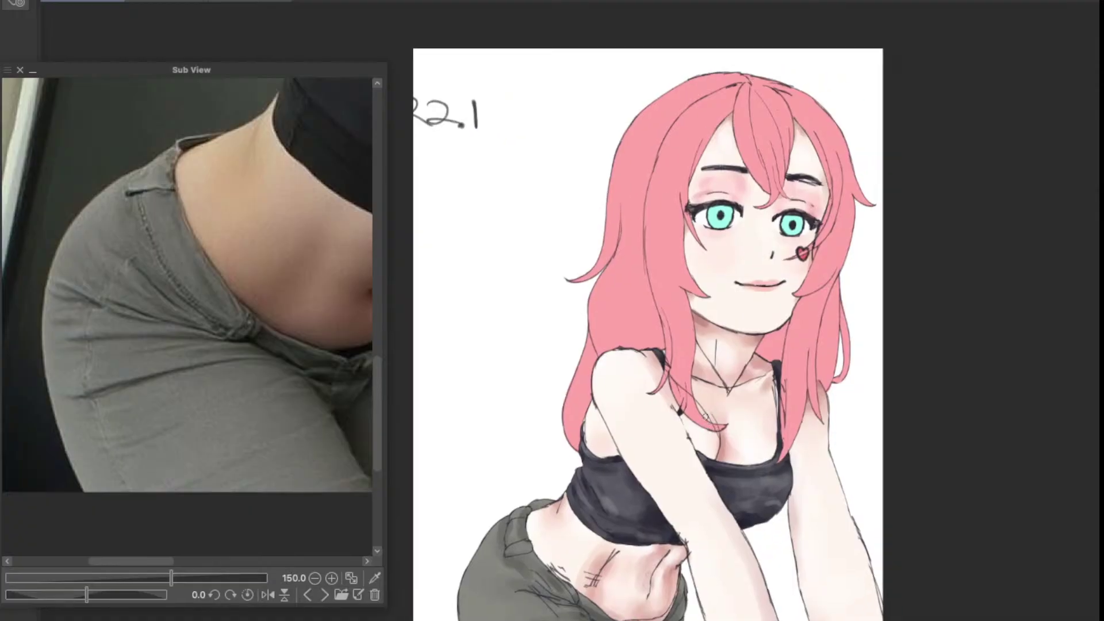
pyautogui.press('Tab')
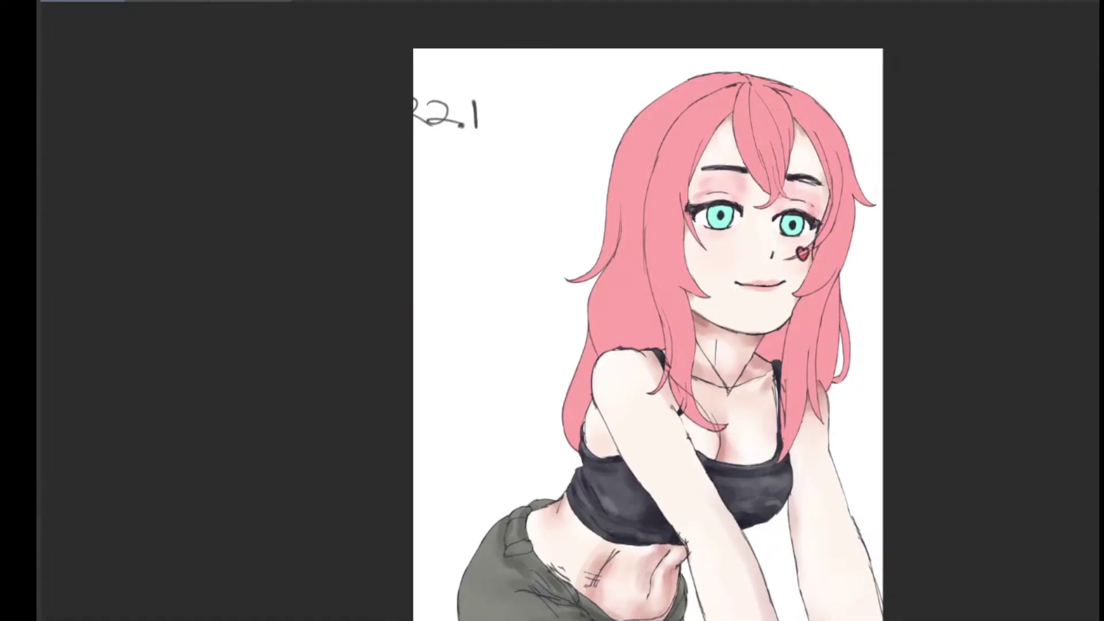
pyautogui.press('Tab')
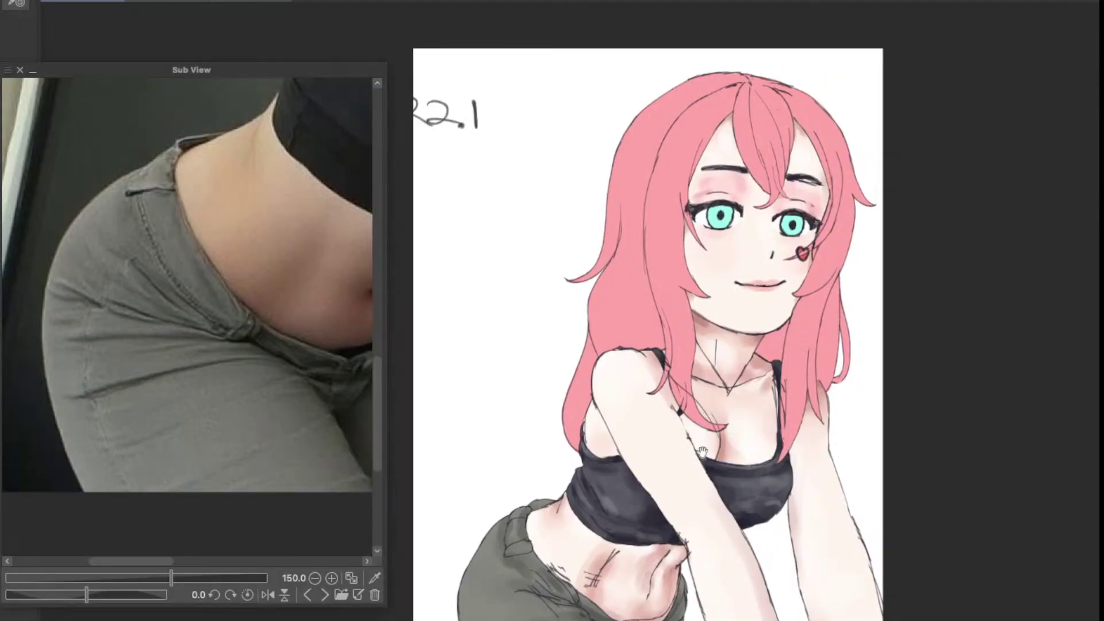
# Step: Examine the drawn figure's torso and grey-green trousers against the reference photo
pyautogui.moveTo(717, 456); pyautogui.dragTo(736, 439)
pyautogui.scroll(1, 587, 568)
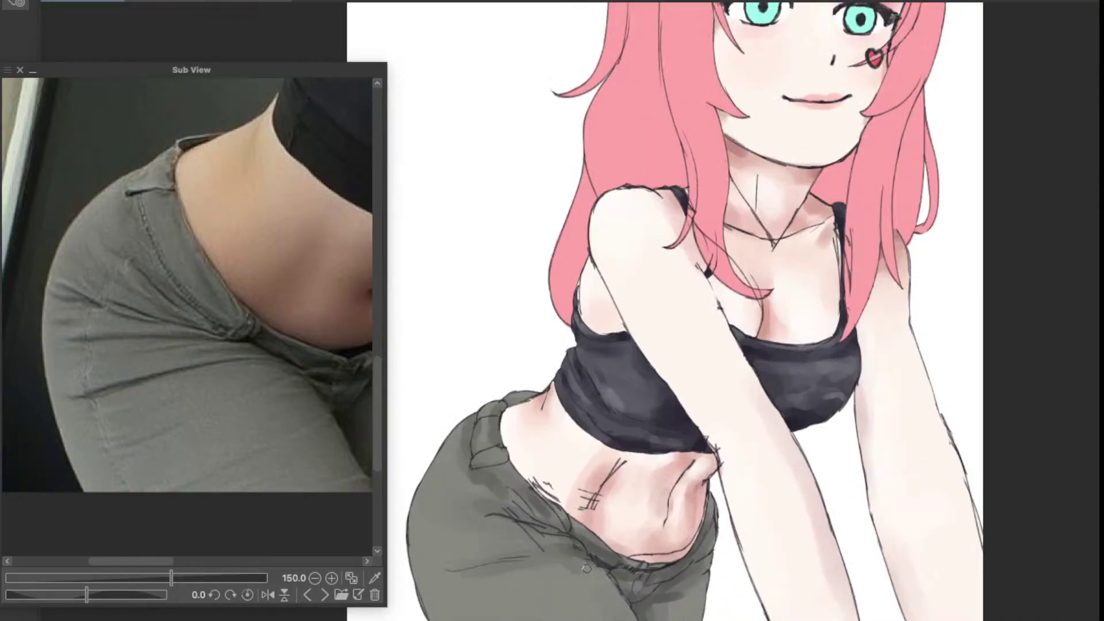
pyautogui.scroll(-1, 588, 567)
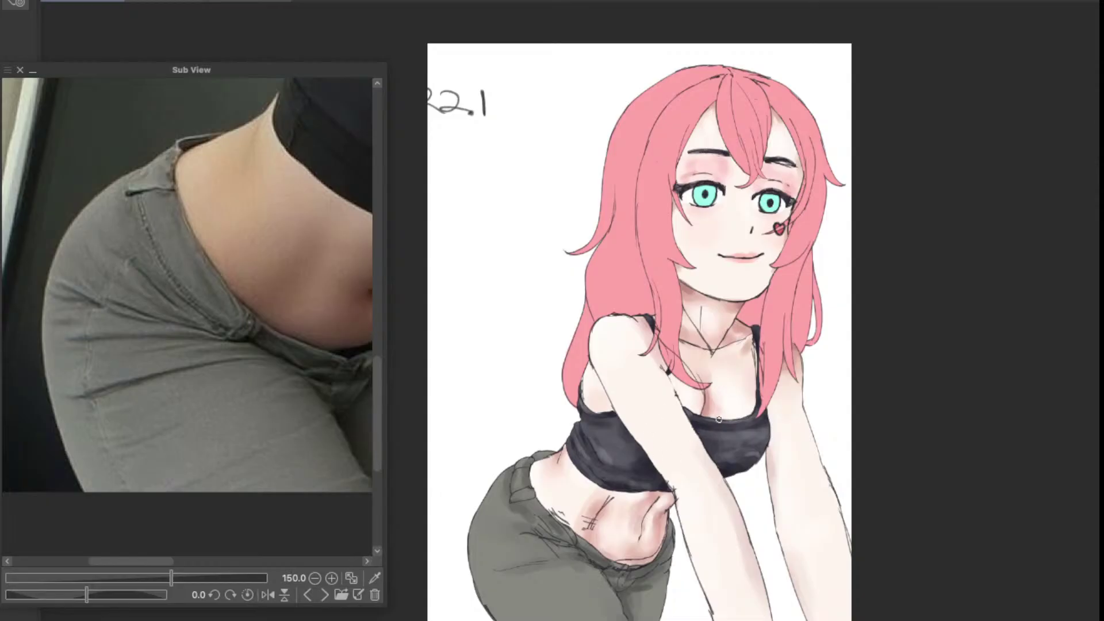
pyautogui.moveTo(678, 424); pyautogui.dragTo(759, 534)
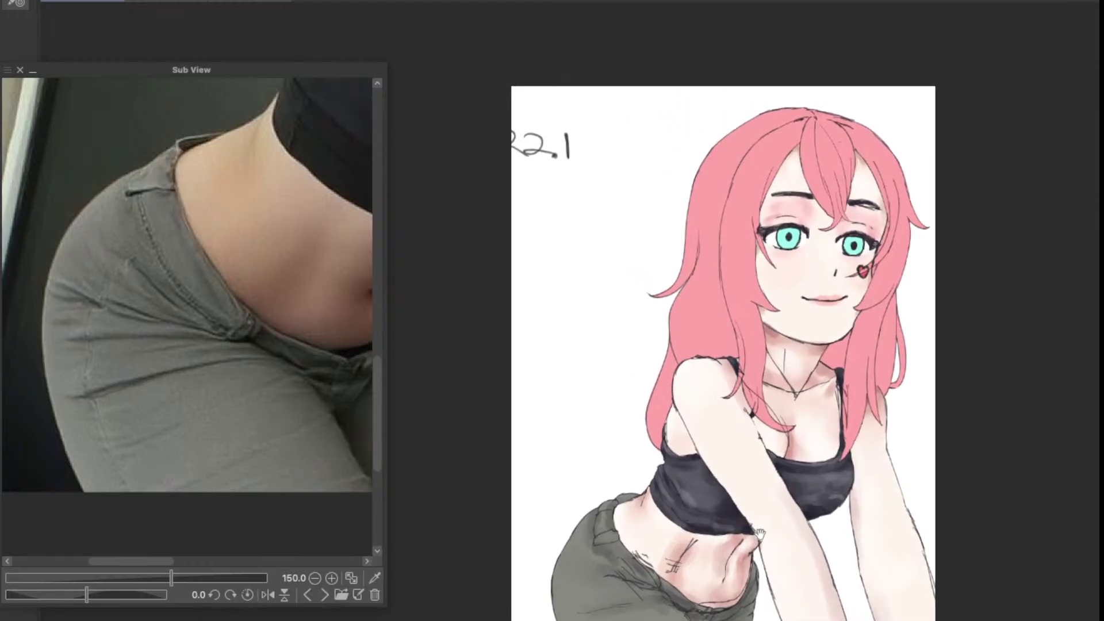
pyautogui.scroll(2, 736, 456)
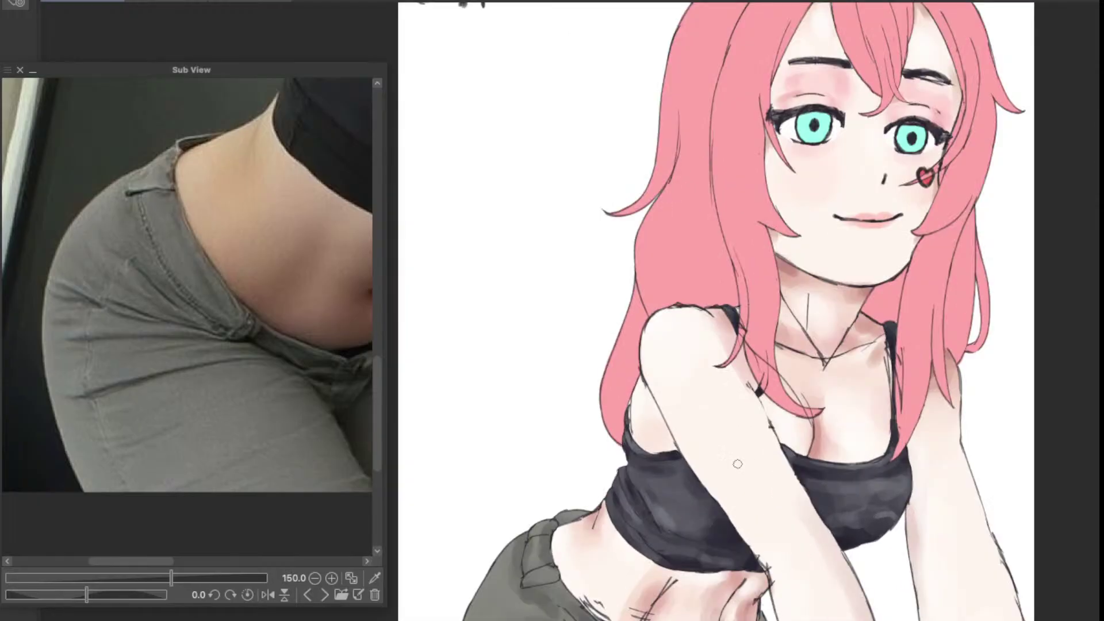
pyautogui.moveTo(743, 509); pyautogui.dragTo(760, 468)
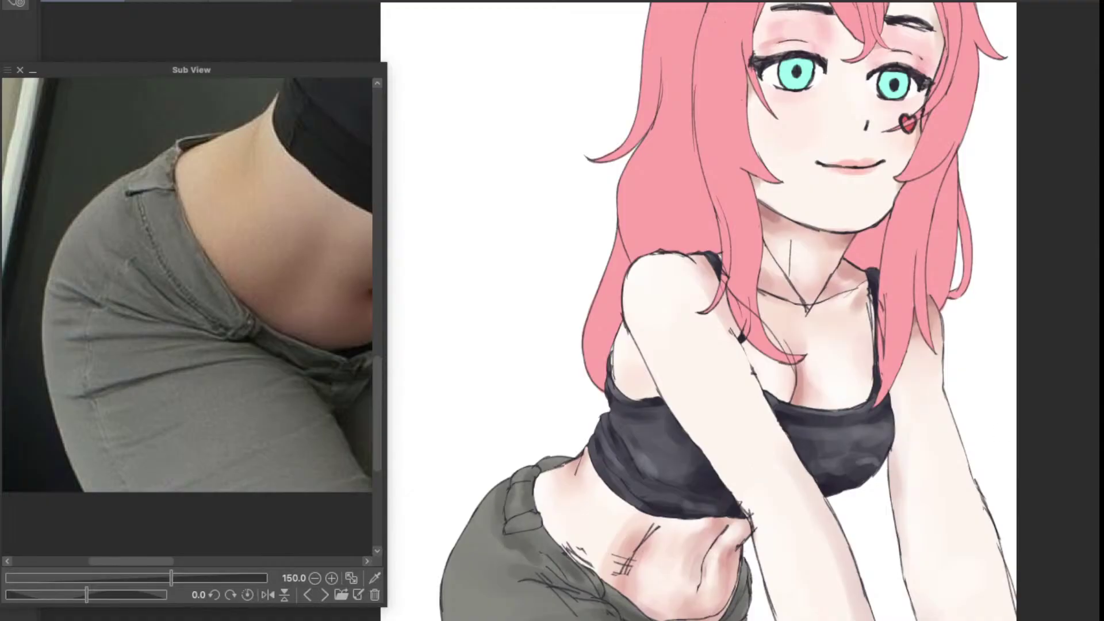
pyautogui.moveTo(705, 607); pyautogui.dragTo(748, 524)
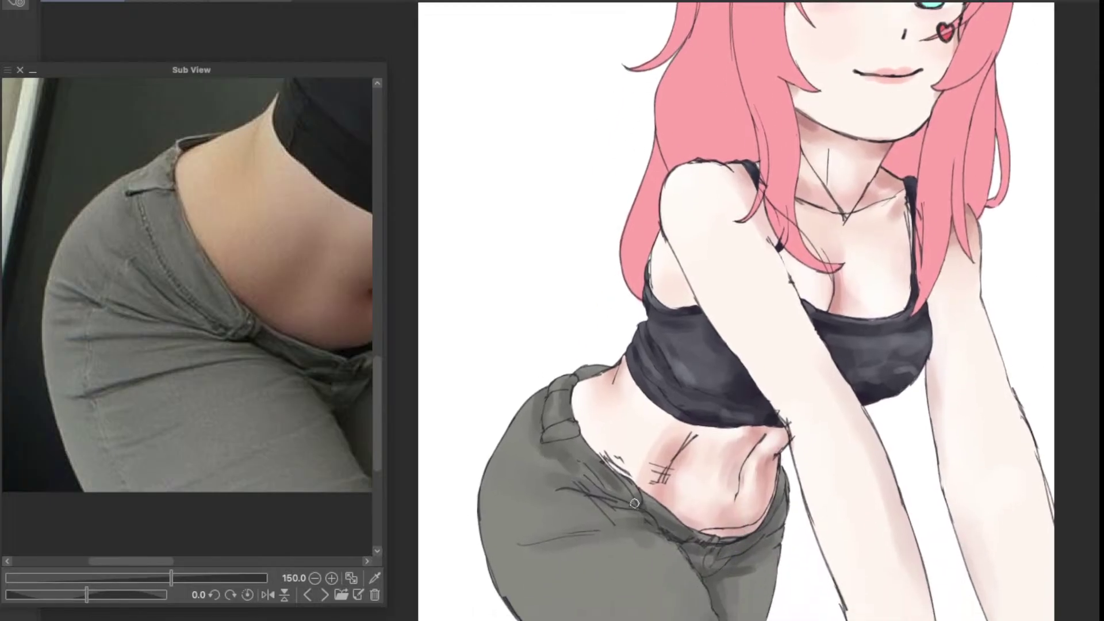
pyautogui.press('b')
pyautogui.scroll(1, 755, 531)
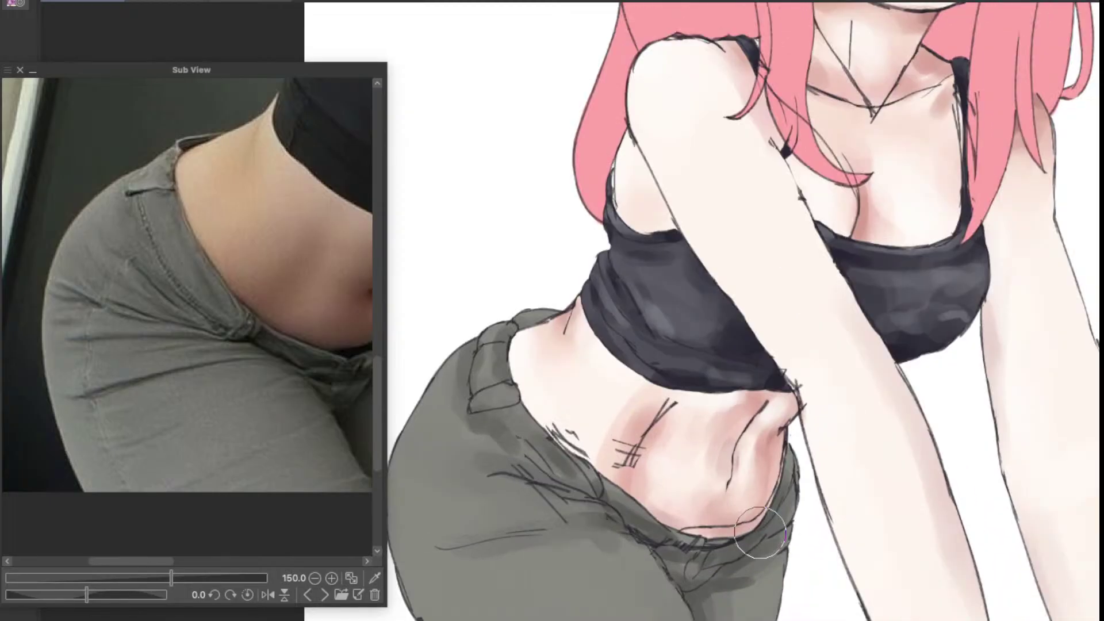
pyautogui.moveTo(760, 532); pyautogui.dragTo(777, 607)
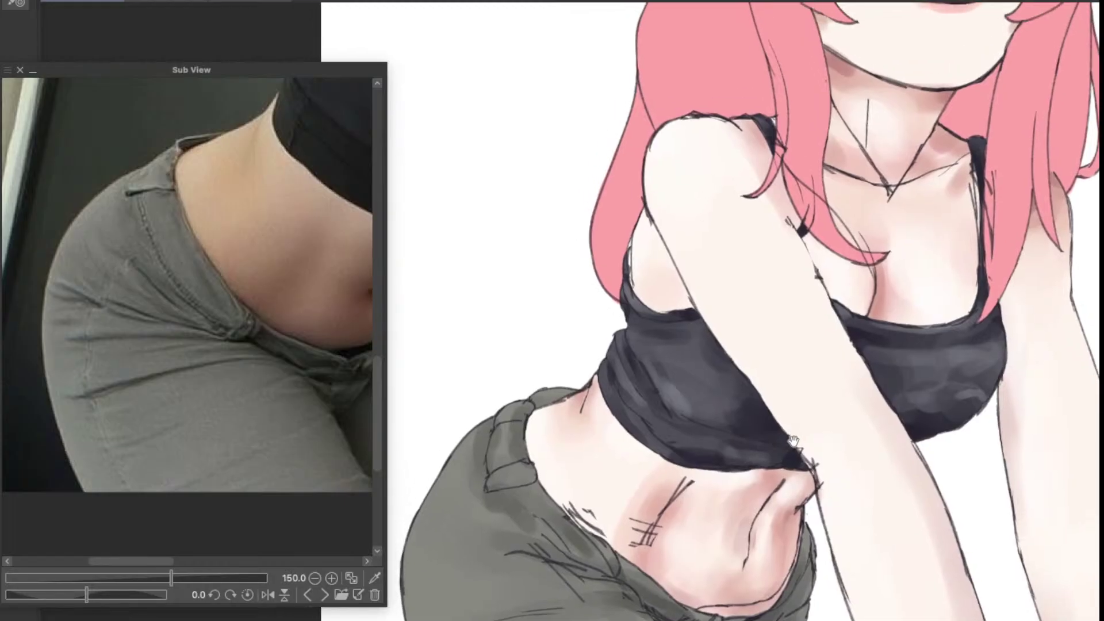
pyautogui.moveTo(787, 532); pyautogui.dragTo(835, 533)
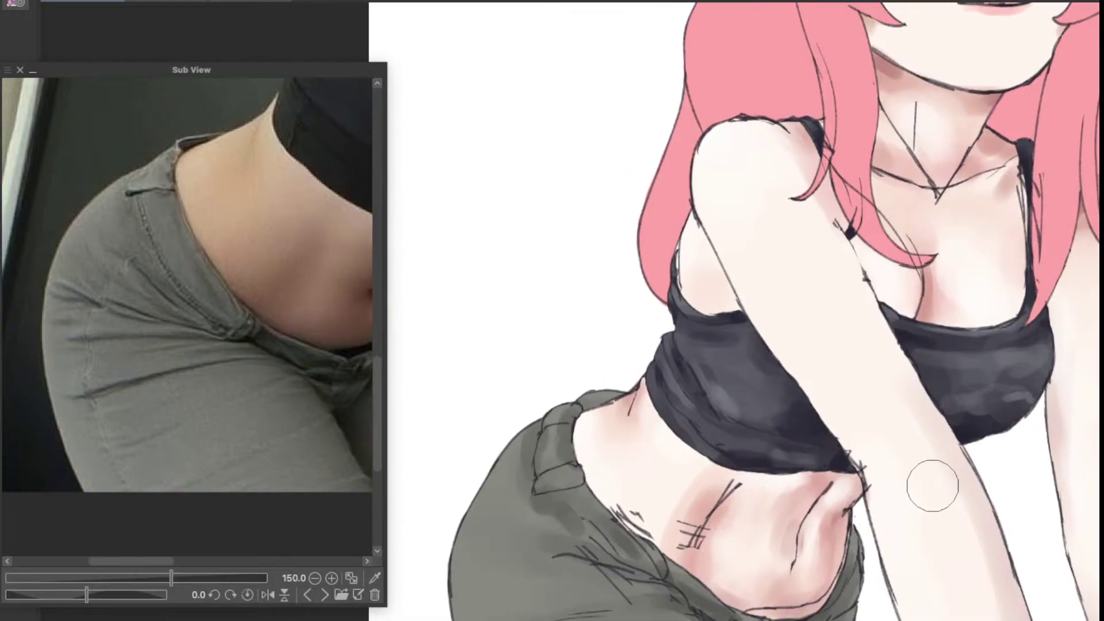
pyautogui.moveTo(860, 489)
pyautogui.mouseDown()
pyautogui.moveTo(780, 480)
pyautogui.moveTo(797, 518)
pyautogui.moveTo(819, 524)
pyautogui.moveTo(777, 539)
pyautogui.moveTo(796, 515)
pyautogui.moveTo(788, 546)
pyautogui.moveTo(810, 532)
pyautogui.moveTo(804, 544)
pyautogui.moveTo(823, 554)
pyautogui.moveTo(807, 566)
pyautogui.mouseUp()
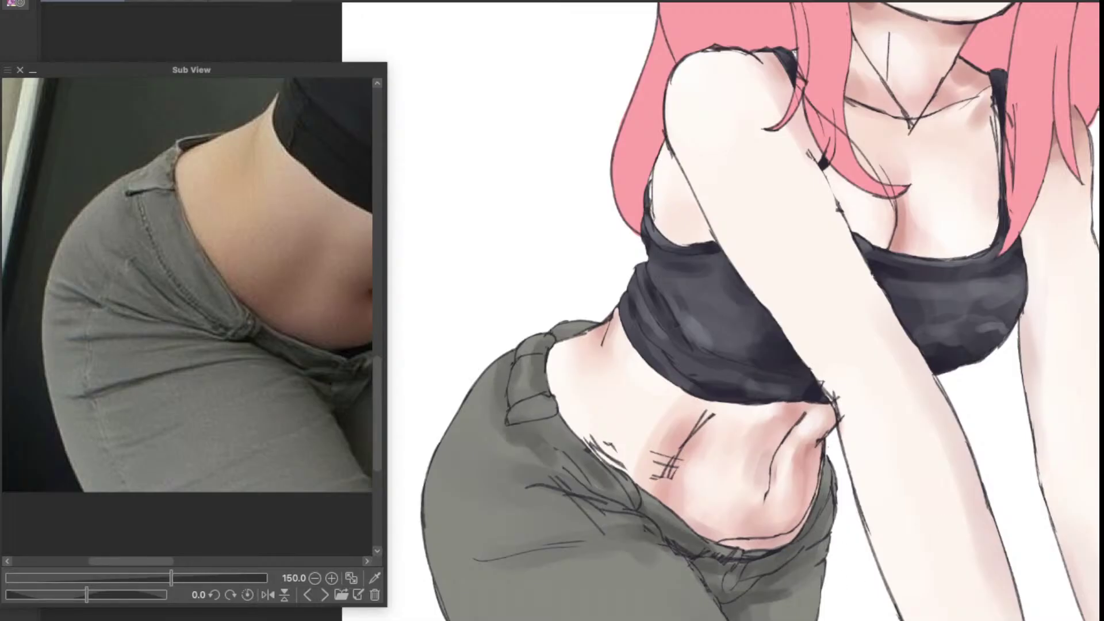
# Step: Paint a darker fold shadow across the near thigh of the trousers, running toward the crotch seam
pyautogui.scroll(2, 552, 521)
pyautogui.moveTo(641, 558)
pyautogui.mouseDown()
pyautogui.moveTo(690, 503)
pyautogui.moveTo(626, 476)
pyautogui.moveTo(684, 475)
pyautogui.mouseUp()
pyautogui.press('b')
pyautogui.hotkey('ctrl', 'z')
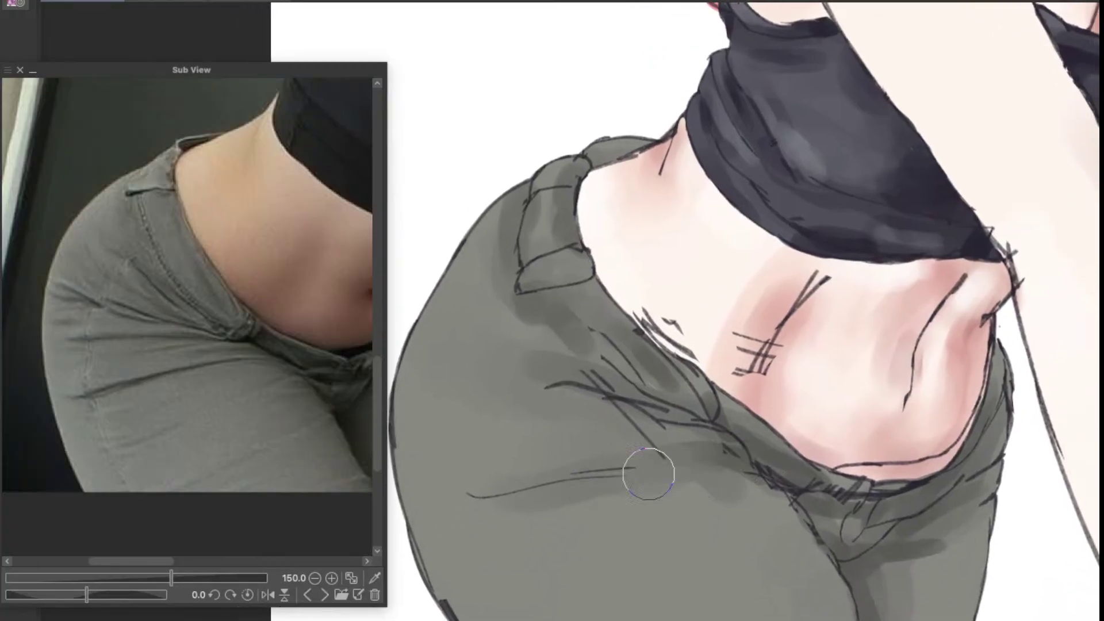
pyautogui.press('space')
pyautogui.moveTo(598, 486); pyautogui.dragTo(588, 488)
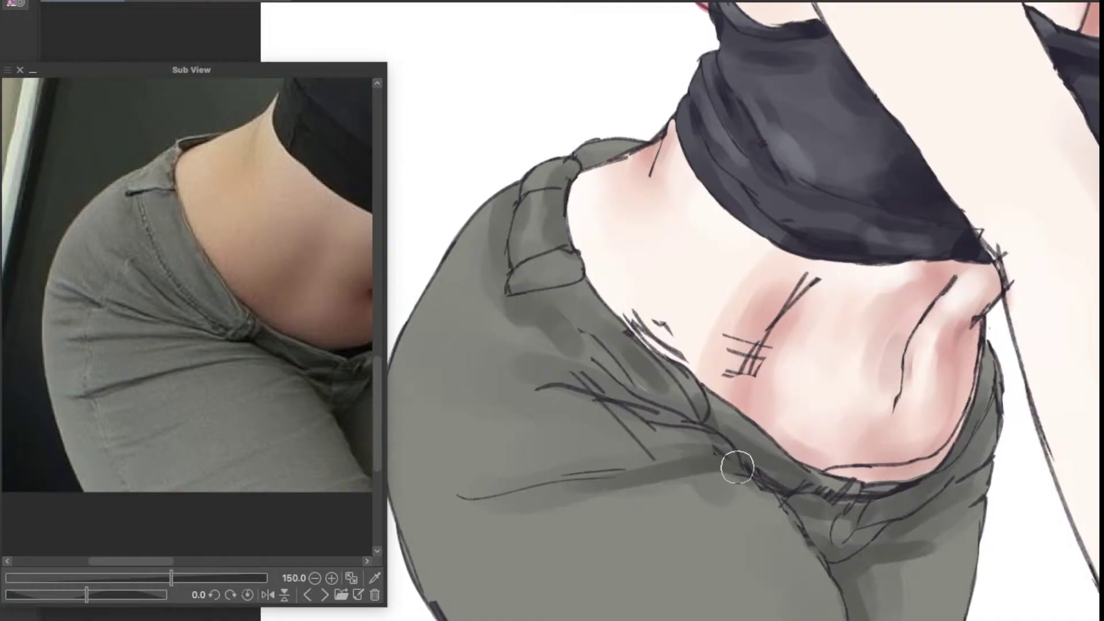
pyautogui.moveTo(734, 468); pyautogui.dragTo(771, 511)
# Step: Paint soft fold shadows on the trousers' hip below the belt loop, undoing and repainting the diagonal stroke
pyautogui.moveTo(596, 417)
pyautogui.mouseDown()
pyautogui.moveTo(646, 462)
pyautogui.moveTo(590, 515)
pyautogui.moveTo(599, 547)
pyautogui.moveTo(536, 534)
pyautogui.moveTo(599, 535)
pyautogui.moveTo(588, 544)
pyautogui.moveTo(522, 521)
pyautogui.moveTo(522, 511)
pyautogui.moveTo(585, 533)
pyautogui.moveTo(550, 532)
pyautogui.moveTo(584, 541)
pyautogui.moveTo(557, 538)
pyautogui.moveTo(619, 541)
pyautogui.moveTo(607, 565)
pyautogui.moveTo(607, 533)
pyautogui.mouseUp()
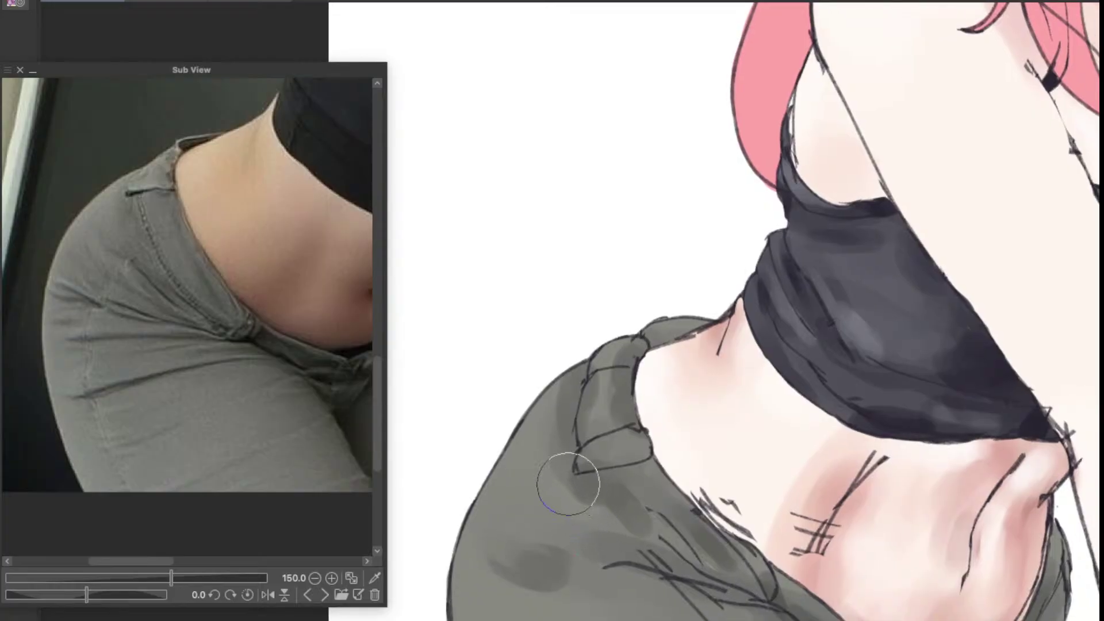
pyautogui.moveTo(546, 467); pyautogui.dragTo(636, 545)
pyautogui.press('super+z')
pyautogui.moveTo(561, 485)
pyautogui.mouseDown()
pyautogui.moveTo(587, 525)
pyautogui.moveTo(653, 554)
pyautogui.mouseUp()
# Step: Paint a soft diagonal crease shadow across the lower part of the near thigh
pyautogui.scroll(-4, 711, 563)
pyautogui.scroll(4, 740, 578)
pyautogui.moveTo(766, 592); pyautogui.dragTo(695, 468)
pyautogui.moveTo(713, 534)
pyautogui.mouseDown()
pyautogui.moveTo(736, 495)
pyautogui.moveTo(757, 490)
pyautogui.moveTo(746, 492)
pyautogui.mouseUp()
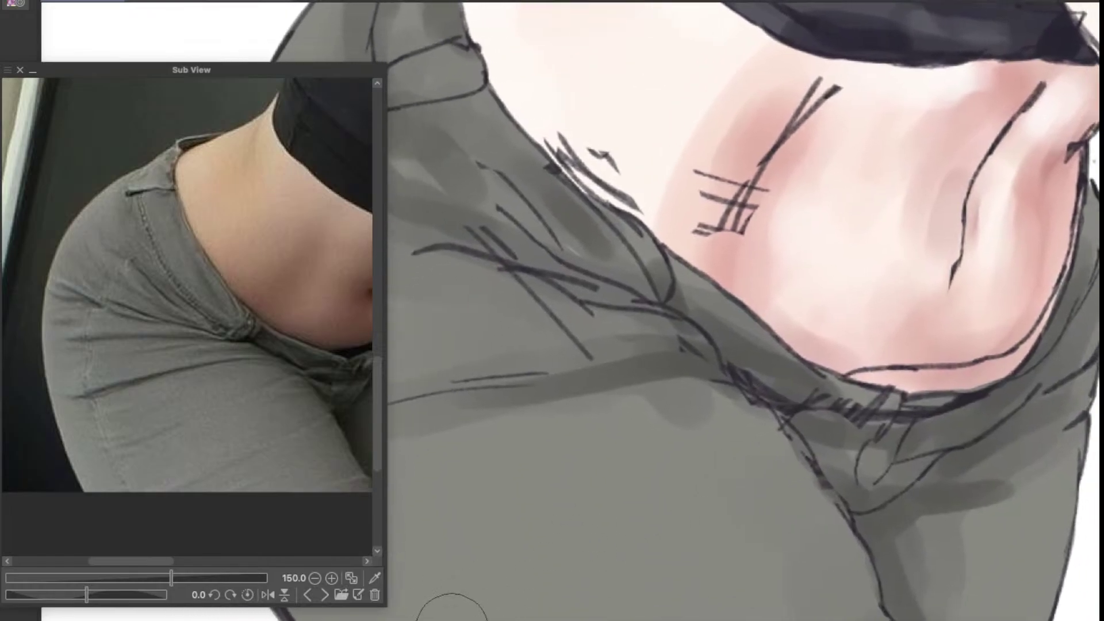
pyautogui.moveTo(454, 607); pyautogui.dragTo(667, 540)
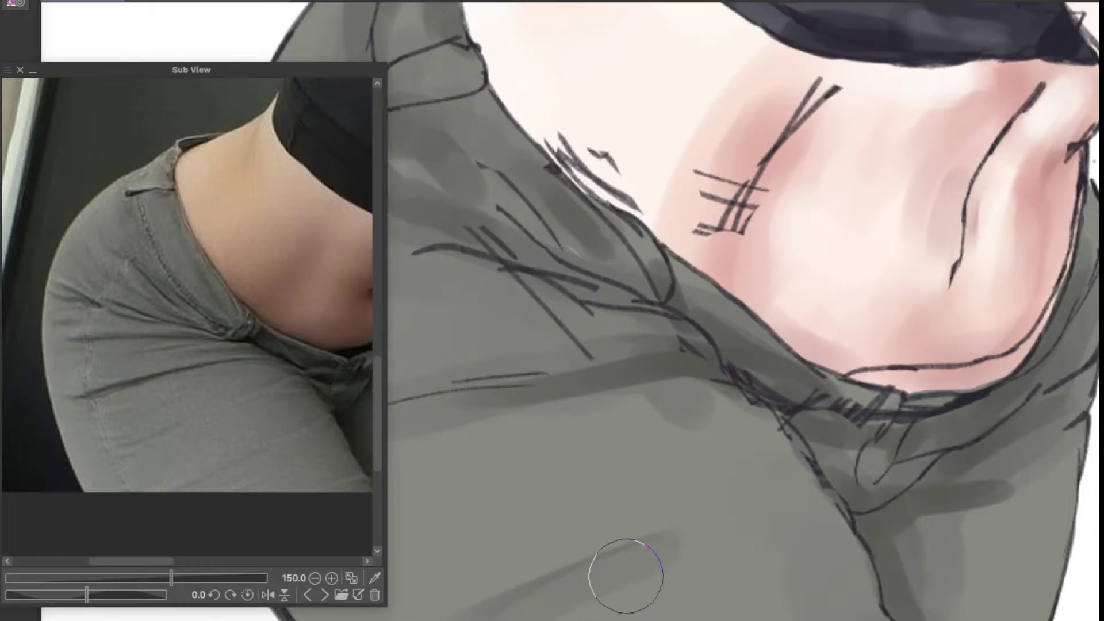
pyautogui.moveTo(708, 537)
pyautogui.mouseDown()
pyautogui.moveTo(626, 572)
pyautogui.moveTo(523, 593)
pyautogui.mouseUp()
pyautogui.scroll(-5, 598, 547)
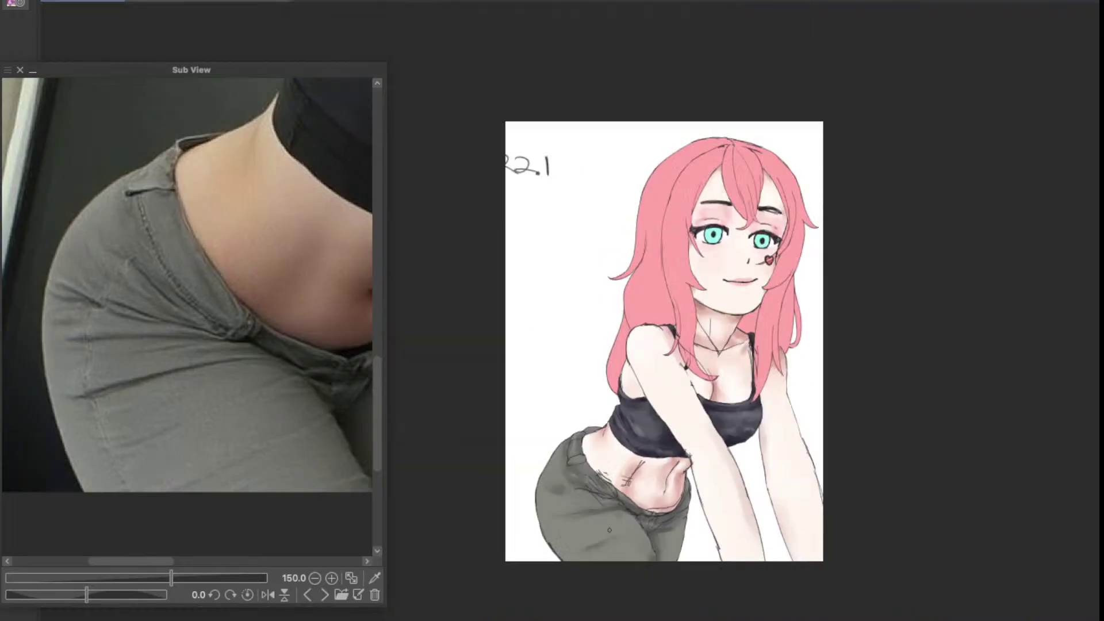
# Step: Shade the trousers along the crotch seam and inner thighs, following the matching area of the reference photo
pyautogui.scroll(4, 645, 550)
pyautogui.moveTo(686, 545); pyautogui.dragTo(695, 585)
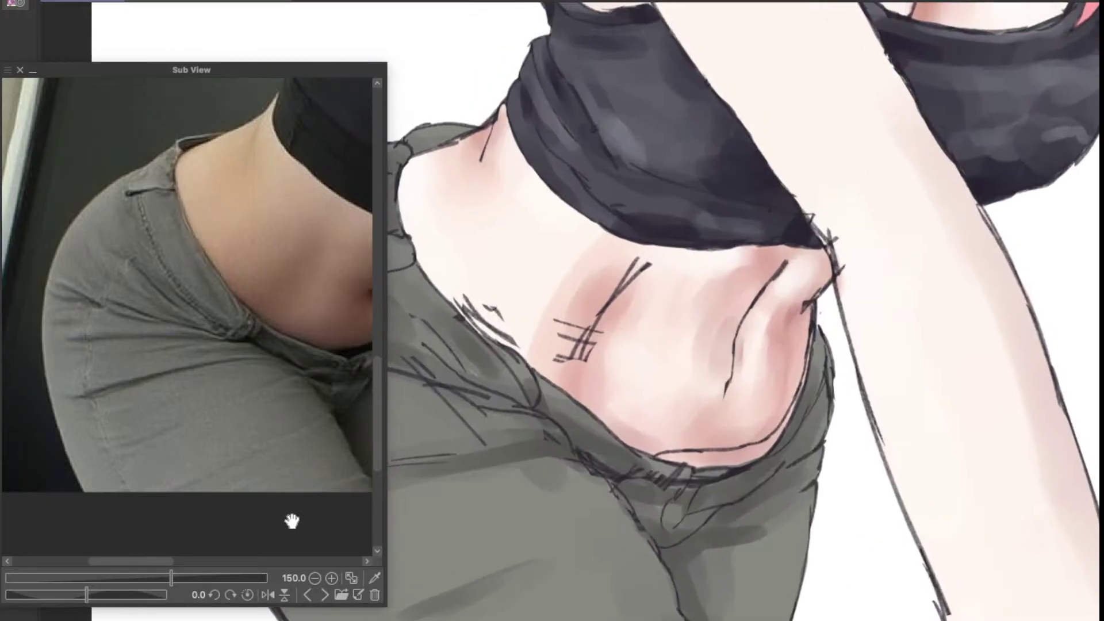
pyautogui.moveTo(292, 521); pyautogui.dragTo(224, 448)
pyautogui.moveTo(701, 543); pyautogui.dragTo(695, 474)
pyautogui.scroll(2, 667, 543)
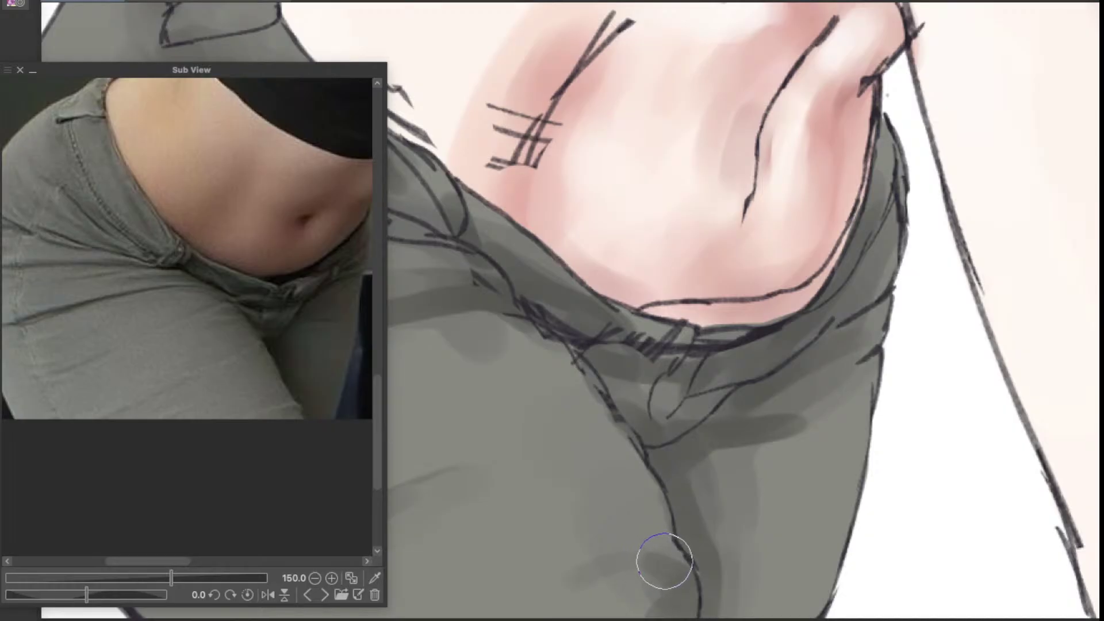
pyautogui.moveTo(669, 519)
pyautogui.mouseDown()
pyautogui.moveTo(691, 556)
pyautogui.moveTo(650, 560)
pyautogui.moveTo(701, 562)
pyautogui.moveTo(673, 533)
pyautogui.mouseUp()
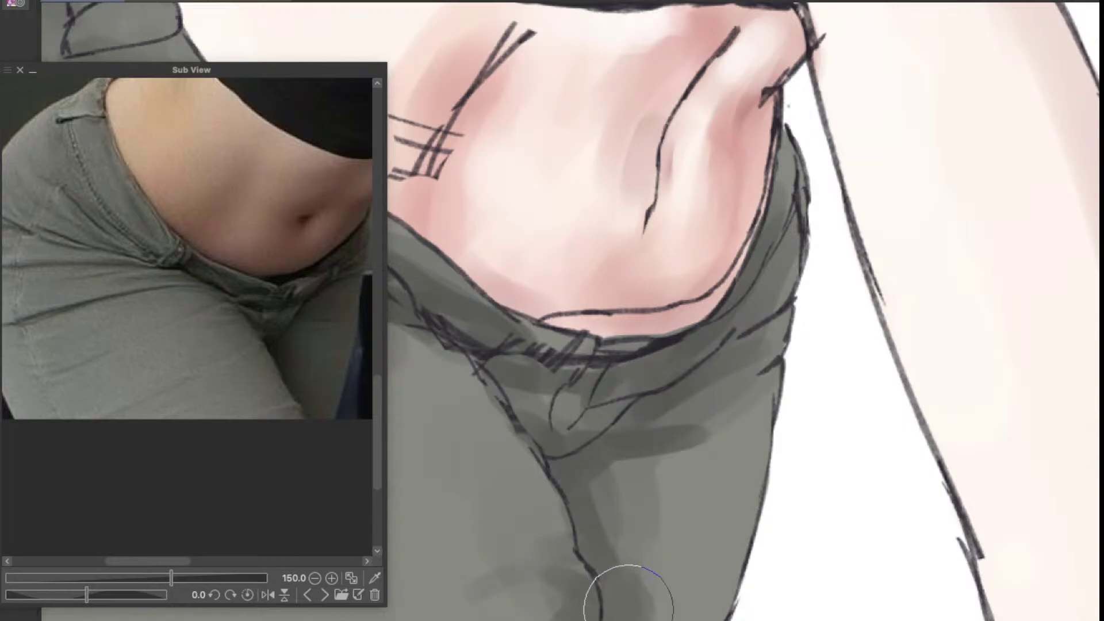
pyautogui.moveTo(666, 537)
pyautogui.mouseDown()
pyautogui.moveTo(740, 593)
pyautogui.moveTo(725, 619)
pyautogui.moveTo(698, 620)
pyautogui.mouseUp()
pyautogui.moveTo(309, 477); pyautogui.dragTo(260, 428)
pyautogui.moveTo(750, 518)
pyautogui.mouseDown()
pyautogui.moveTo(774, 478)
pyautogui.moveTo(758, 467)
pyautogui.mouseUp()
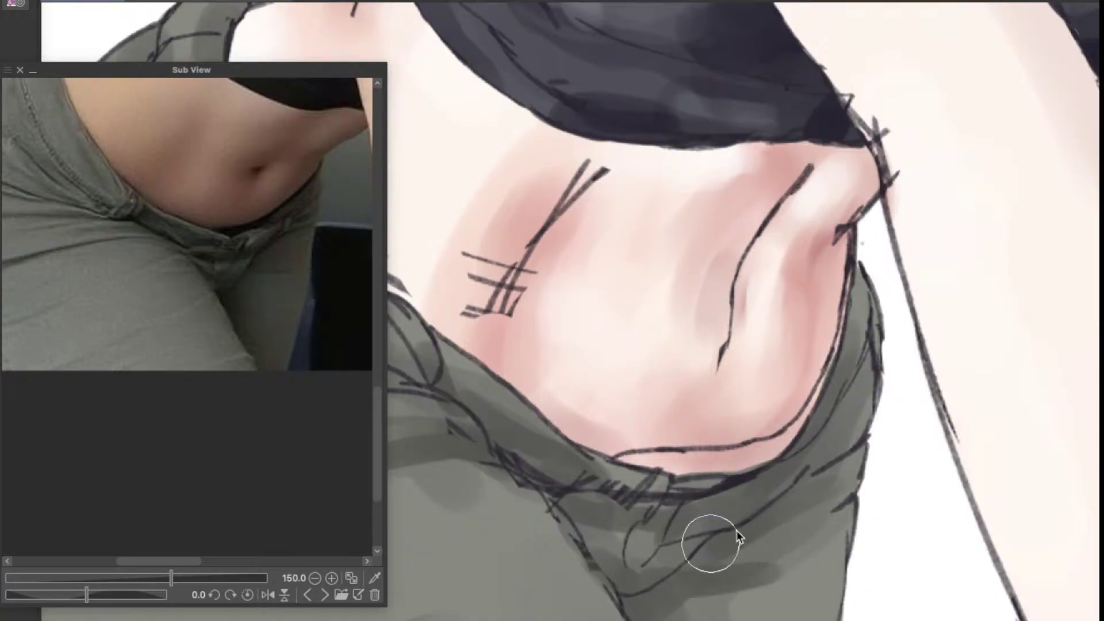
pyautogui.scroll(-1, 748, 525)
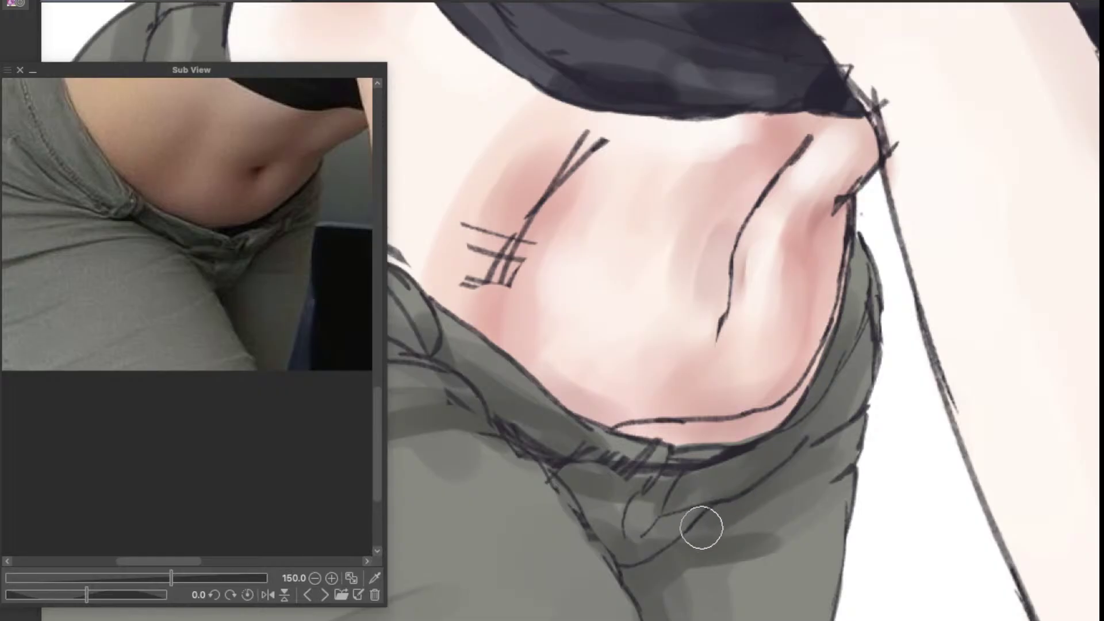
# Step: Shade the back strip of the waistband and the edge beside the belt loop with darker grey-green
pyautogui.moveTo(729, 467)
pyautogui.mouseDown()
pyautogui.moveTo(754, 569)
pyautogui.moveTo(831, 612)
pyautogui.mouseUp()
pyautogui.moveTo(686, 490)
pyautogui.mouseDown()
pyautogui.moveTo(799, 564)
pyautogui.moveTo(857, 587)
pyautogui.mouseUp()
pyautogui.moveTo(258, 364); pyautogui.dragTo(316, 507)
pyautogui.moveTo(686, 409)
pyautogui.mouseDown()
pyautogui.moveTo(723, 448)
pyautogui.moveTo(702, 429)
pyautogui.moveTo(706, 406)
pyautogui.mouseUp()
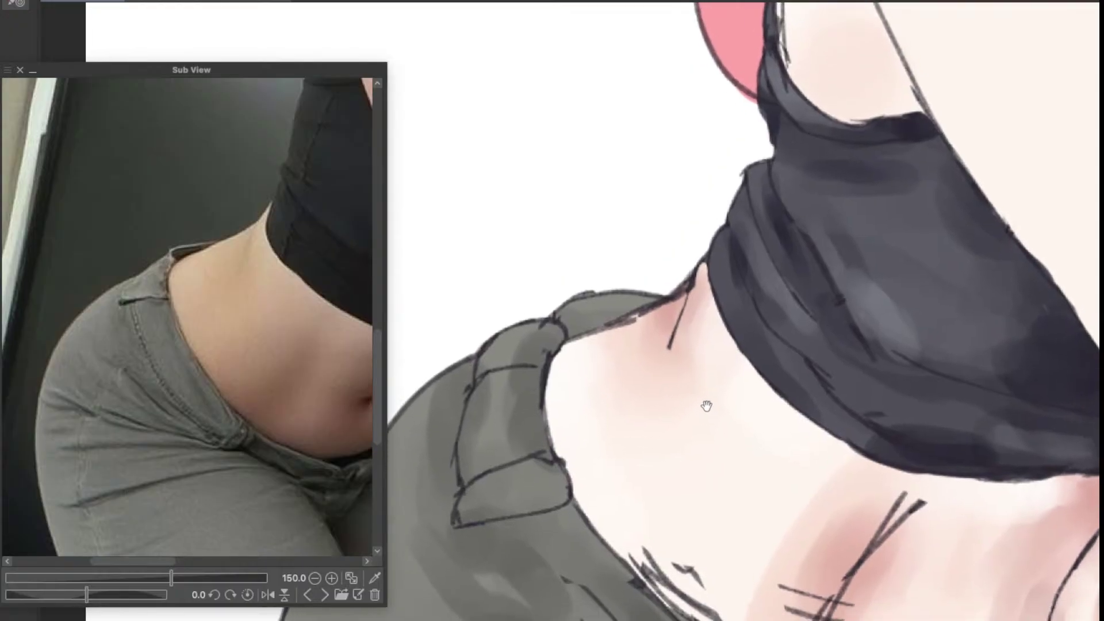
pyautogui.moveTo(667, 445)
pyautogui.mouseDown()
pyautogui.moveTo(683, 397)
pyautogui.moveTo(690, 405)
pyautogui.mouseUp()
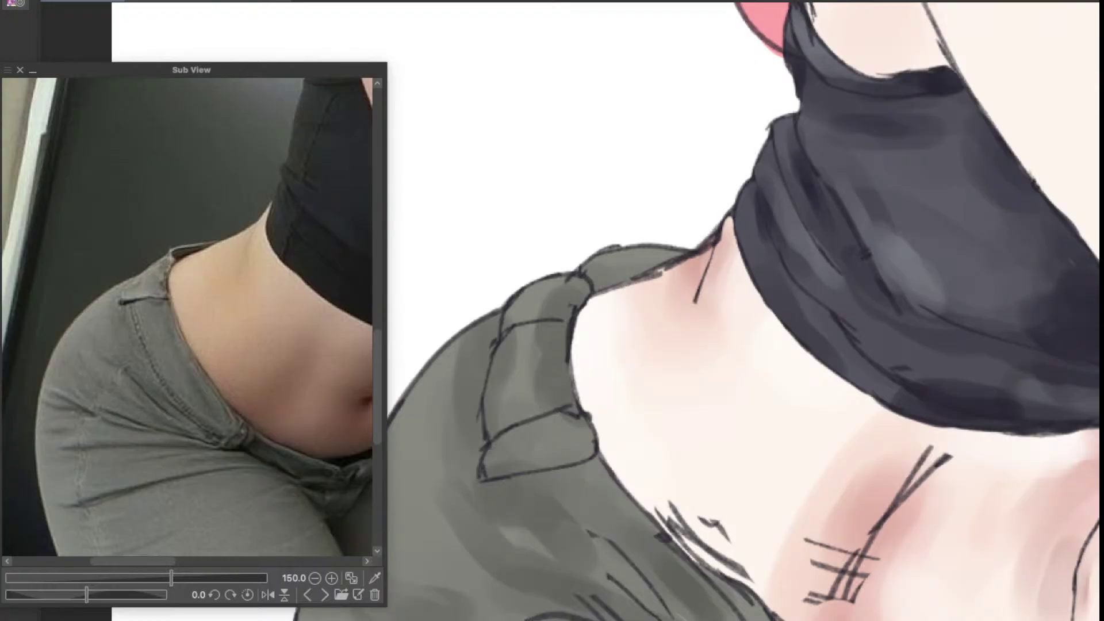
pyautogui.moveTo(652, 463); pyautogui.dragTo(696, 567)
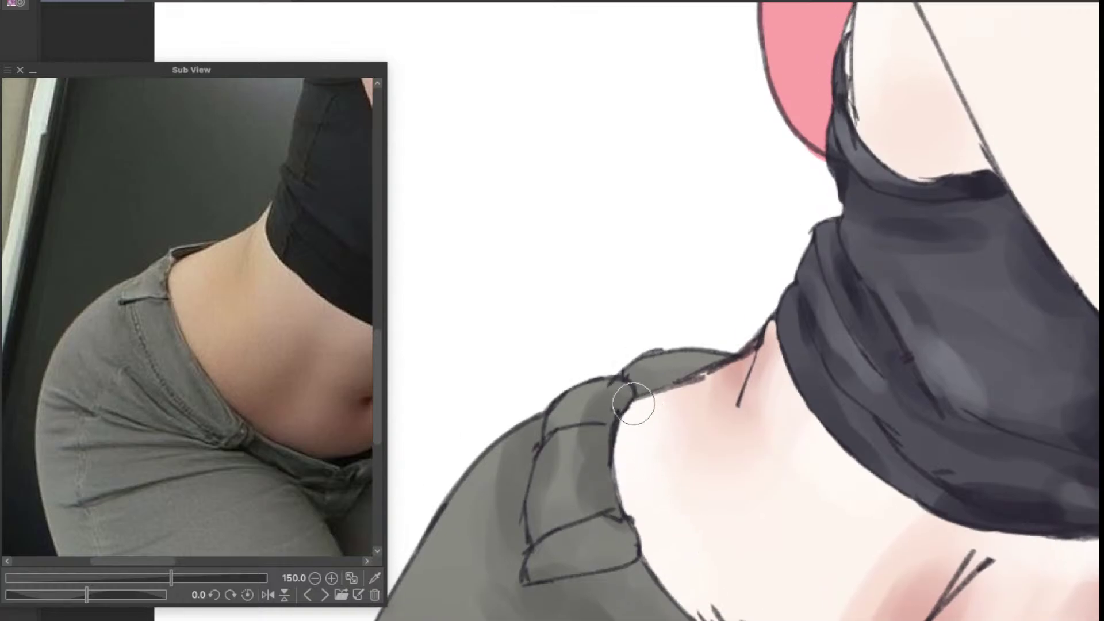
pyautogui.moveTo(635, 401)
pyautogui.mouseDown()
pyautogui.moveTo(674, 380)
pyautogui.moveTo(716, 377)
pyautogui.mouseUp()
pyautogui.scroll(2, 654, 380)
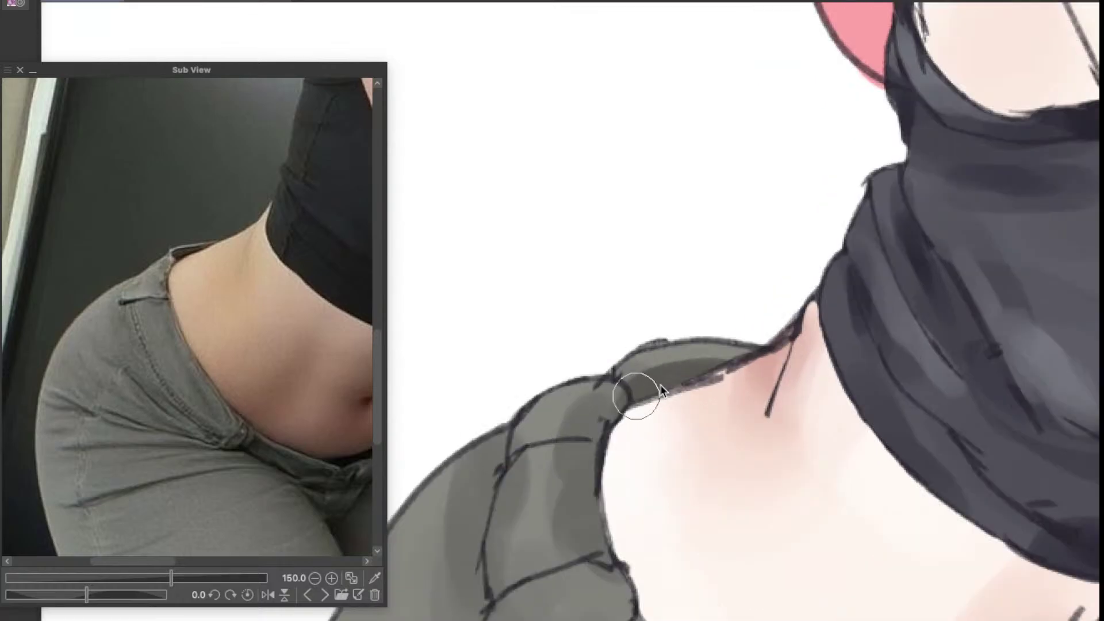
pyautogui.moveTo(645, 366)
pyautogui.mouseDown()
pyautogui.moveTo(683, 385)
pyautogui.moveTo(666, 380)
pyautogui.moveTo(727, 374)
pyautogui.moveTo(675, 387)
pyautogui.mouseUp()
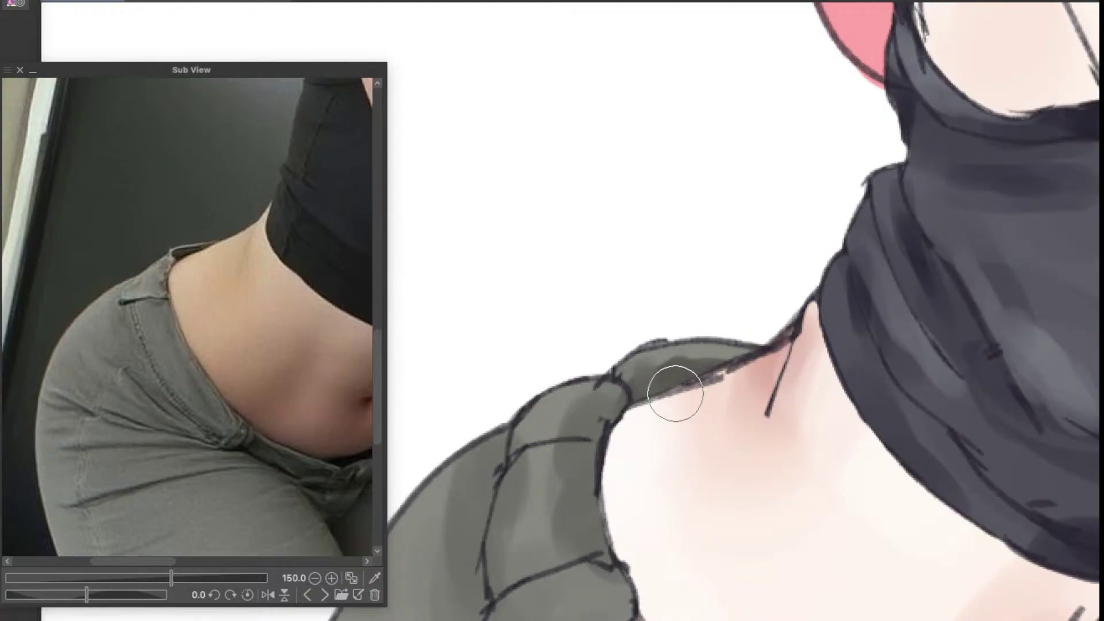
pyautogui.moveTo(670, 464)
pyautogui.mouseDown()
pyautogui.moveTo(607, 436)
pyautogui.moveTo(611, 527)
pyautogui.mouseUp()
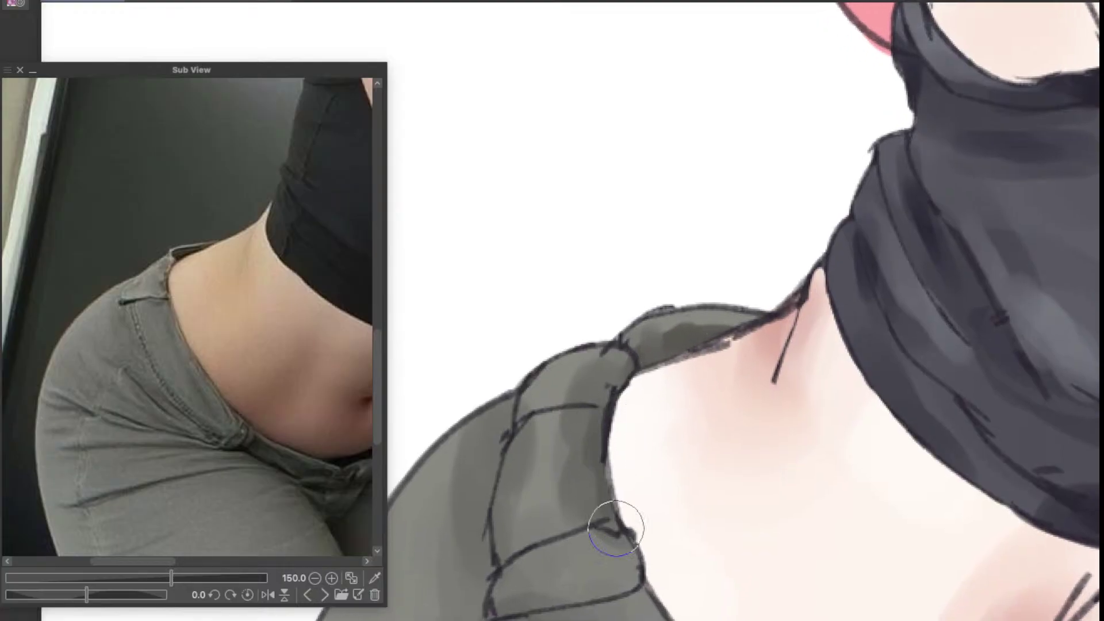
pyautogui.scroll(-3, 664, 439)
pyautogui.scroll(3, 689, 464)
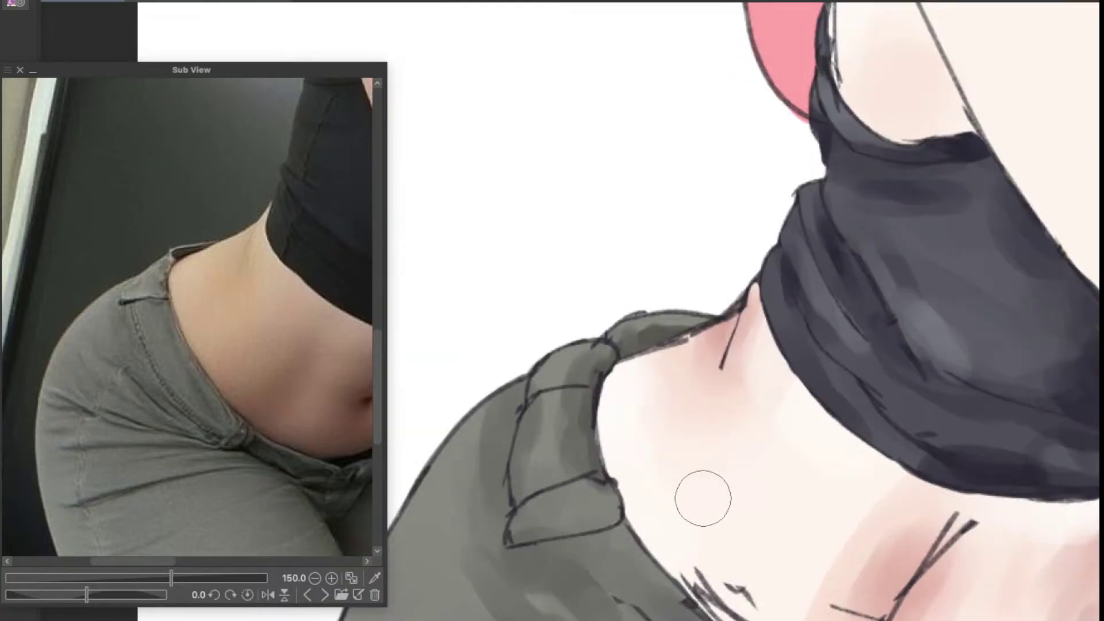
# Step: Try a shadow stroke along the front waistband below the belly, undo it and reduce the brush size
pyautogui.moveTo(695, 545); pyautogui.dragTo(616, 447)
pyautogui.moveTo(694, 516); pyautogui.dragTo(613, 448)
pyautogui.moveTo(323, 483); pyautogui.dragTo(293, 428)
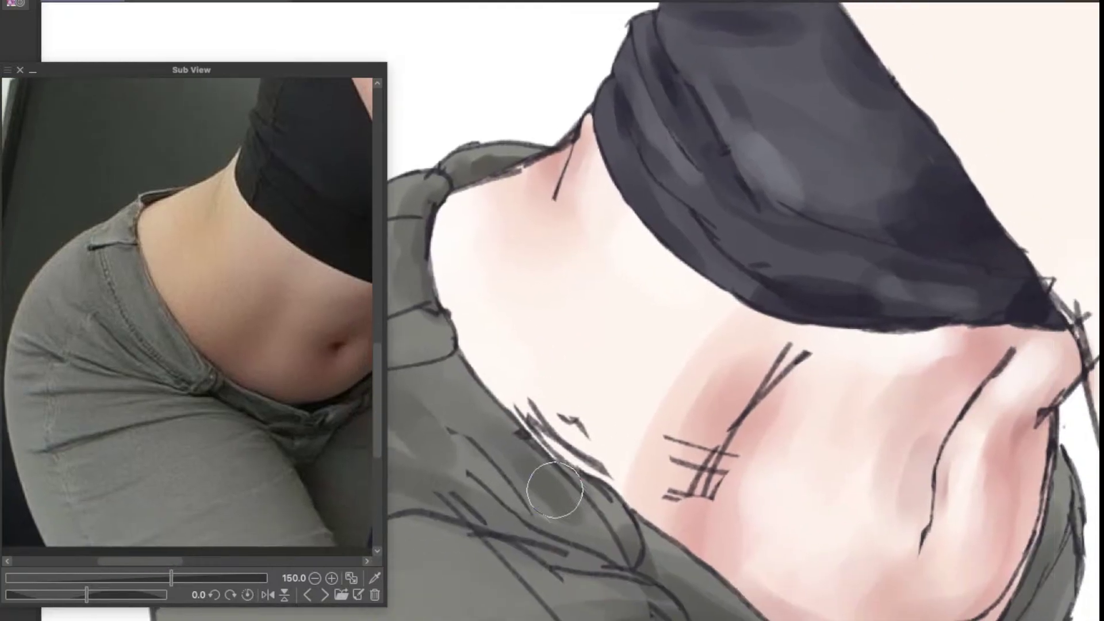
pyautogui.moveTo(681, 583)
pyautogui.mouseDown()
pyautogui.moveTo(663, 492)
pyautogui.moveTo(692, 475)
pyautogui.moveTo(711, 501)
pyautogui.moveTo(670, 464)
pyautogui.moveTo(711, 513)
pyautogui.mouseUp()
pyautogui.hotkey('ctrl', 'z')
pyautogui.press('[')
pyautogui.press('[')
pyautogui.scroll(-2, 746, 536)
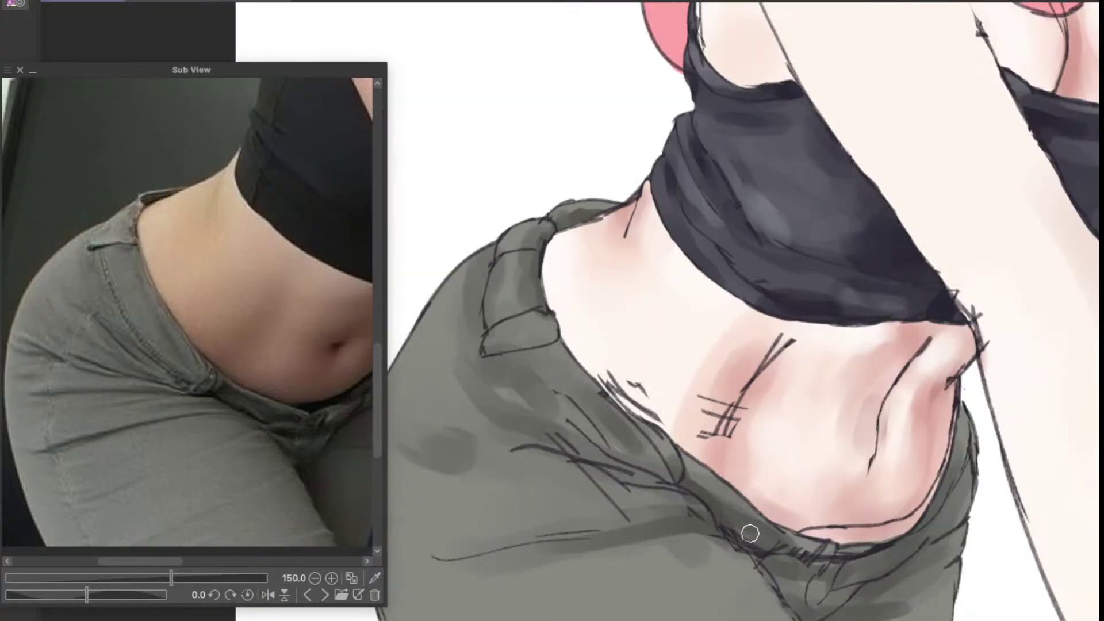
# Step: Shade the front of the trousers just below the waistband and around the fly, undoing a stroke and adjusting the brush size
pyautogui.scroll(2, 875, 537)
pyautogui.moveTo(874, 537); pyautogui.dragTo(786, 507)
pyautogui.moveTo(348, 495); pyautogui.dragTo(318, 471)
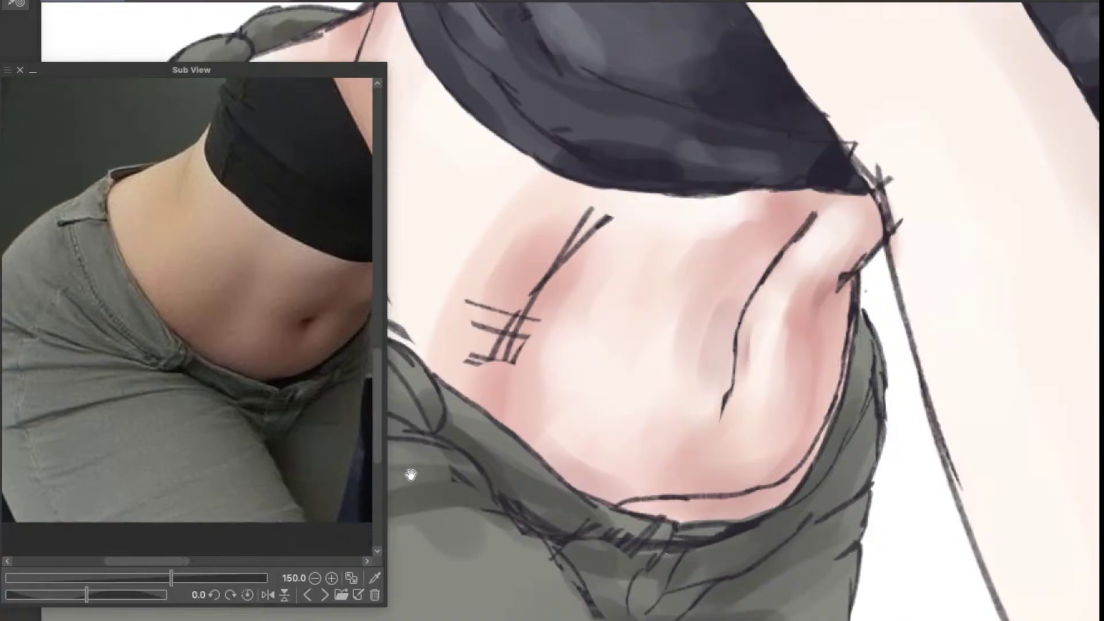
pyautogui.moveTo(725, 519); pyautogui.dragTo(672, 408)
pyautogui.moveTo(648, 496)
pyautogui.mouseDown()
pyautogui.moveTo(672, 481)
pyautogui.moveTo(613, 502)
pyautogui.moveTo(677, 491)
pyautogui.moveTo(732, 512)
pyautogui.moveTo(690, 545)
pyautogui.mouseUp()
pyautogui.press('super+z')
pyautogui.press('[')
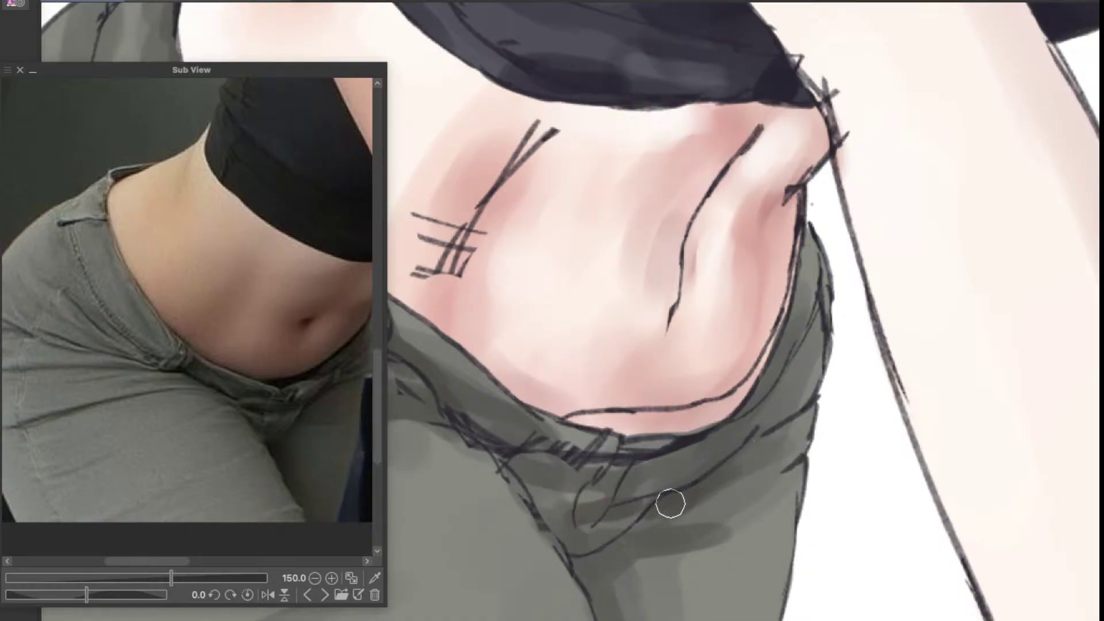
# Step: Shade the waistband with darker grey-green where it curves up beside the far side of the belly, following the reference photo
pyautogui.moveTo(737, 416); pyautogui.dragTo(737, 520)
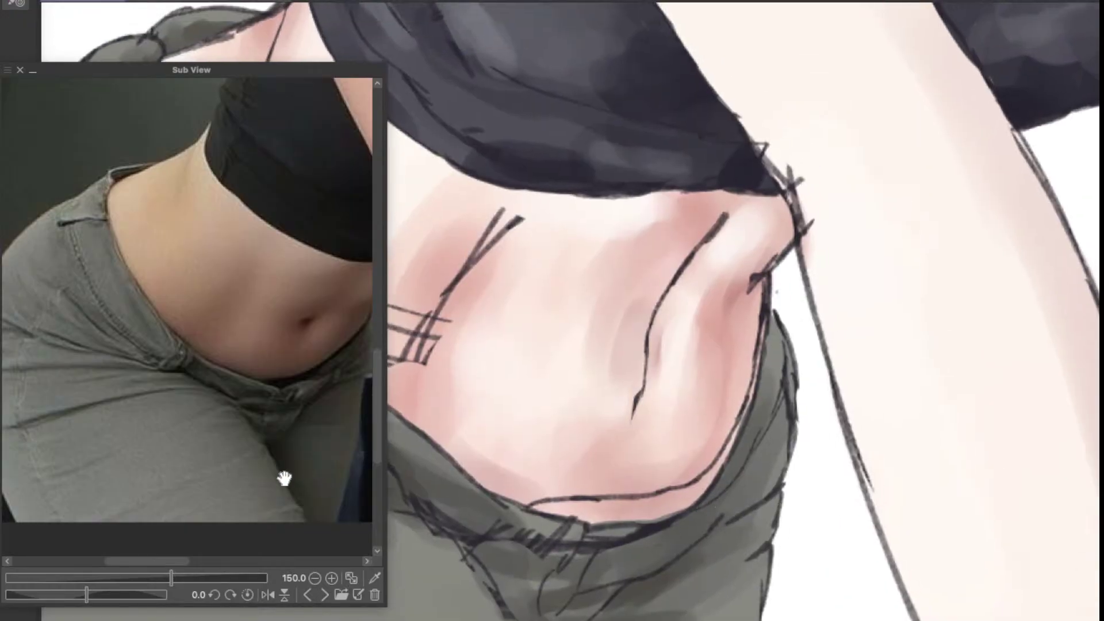
pyautogui.moveTo(283, 479); pyautogui.dragTo(275, 475)
pyautogui.scroll(2, 709, 526)
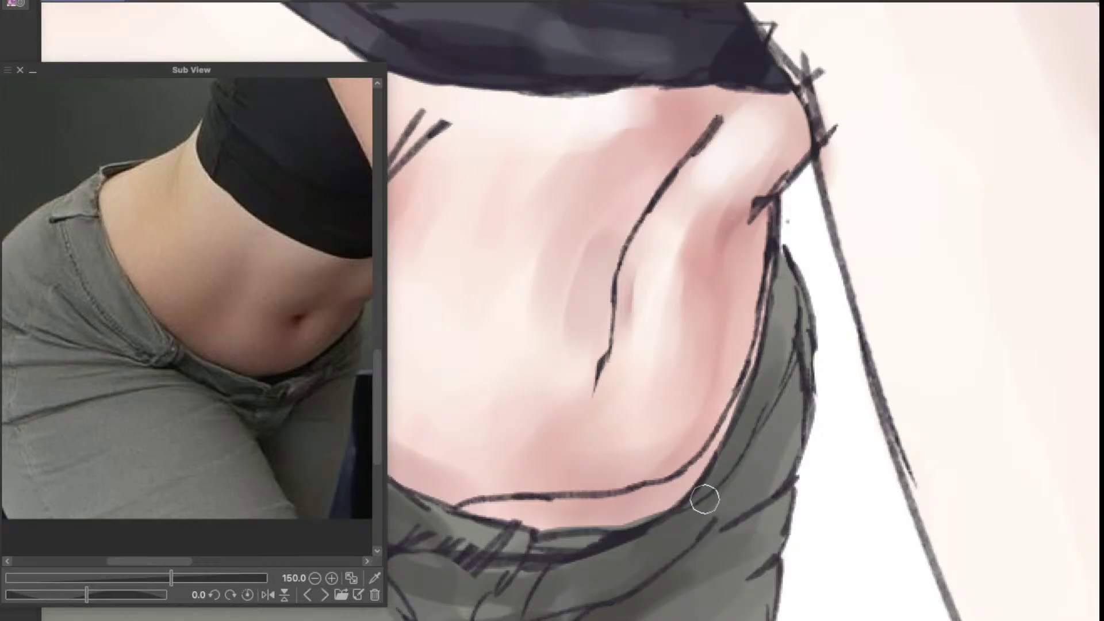
pyautogui.moveTo(734, 500)
pyautogui.mouseDown()
pyautogui.moveTo(747, 462)
pyautogui.moveTo(690, 536)
pyautogui.mouseUp()
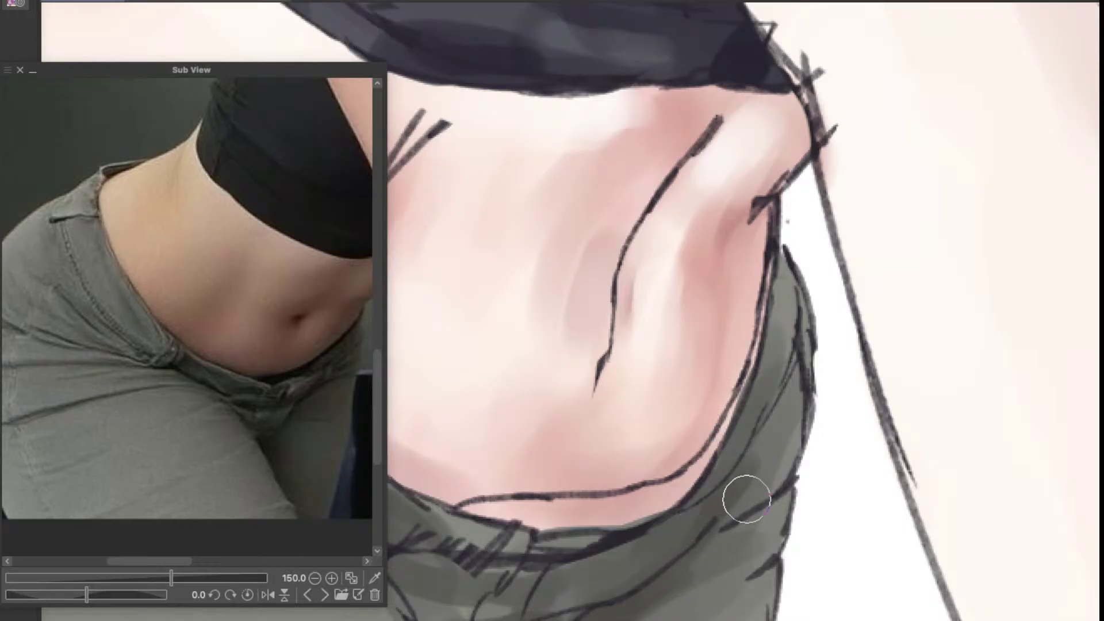
pyautogui.moveTo(751, 501); pyautogui.dragTo(689, 611)
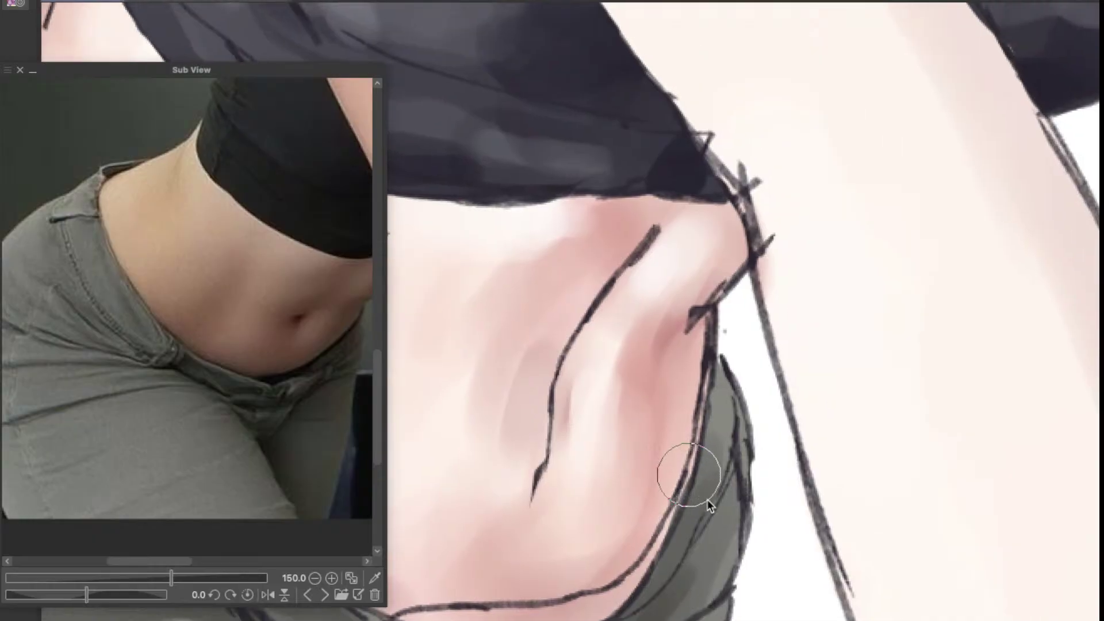
pyautogui.moveTo(711, 454)
pyautogui.mouseDown()
pyautogui.moveTo(720, 498)
pyautogui.moveTo(725, 450)
pyautogui.moveTo(684, 560)
pyautogui.mouseUp()
pyautogui.scroll(-2, 725, 518)
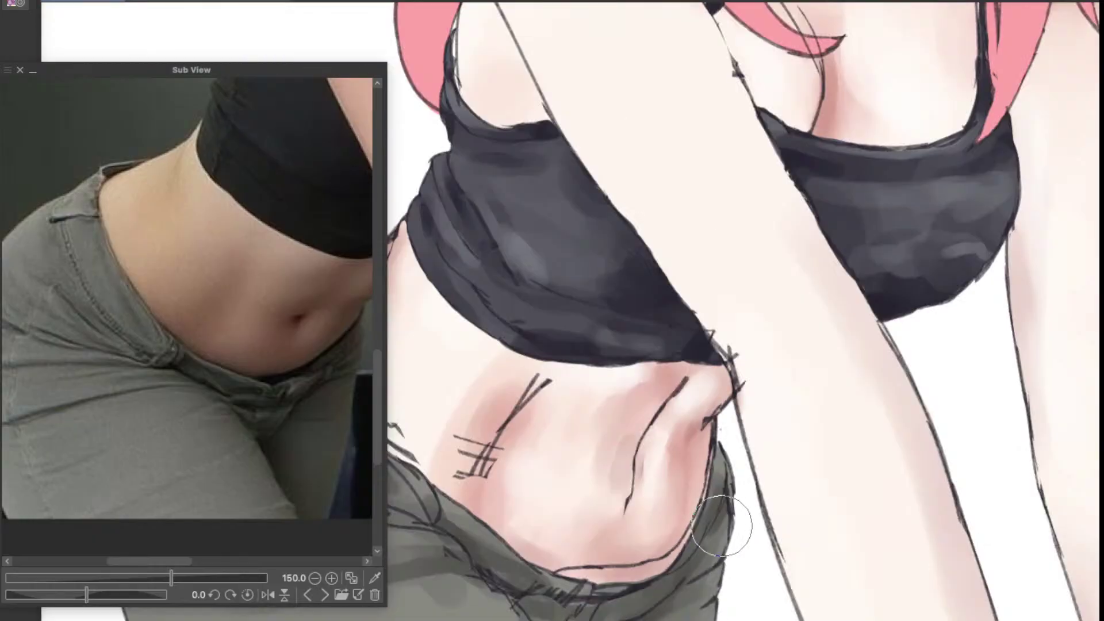
# Step: Deepen the shadow under the waistband across the far hip, between the fly and the outer edge
pyautogui.scroll(1, 636, 555)
pyautogui.moveTo(666, 609)
pyautogui.mouseDown()
pyautogui.moveTo(712, 488)
pyautogui.moveTo(726, 495)
pyautogui.moveTo(721, 480)
pyautogui.moveTo(759, 445)
pyautogui.moveTo(816, 431)
pyautogui.moveTo(754, 467)
pyautogui.moveTo(797, 437)
pyautogui.mouseUp()
pyautogui.moveTo(704, 461); pyautogui.dragTo(863, 436)
pyautogui.moveTo(740, 490); pyautogui.dragTo(724, 457)
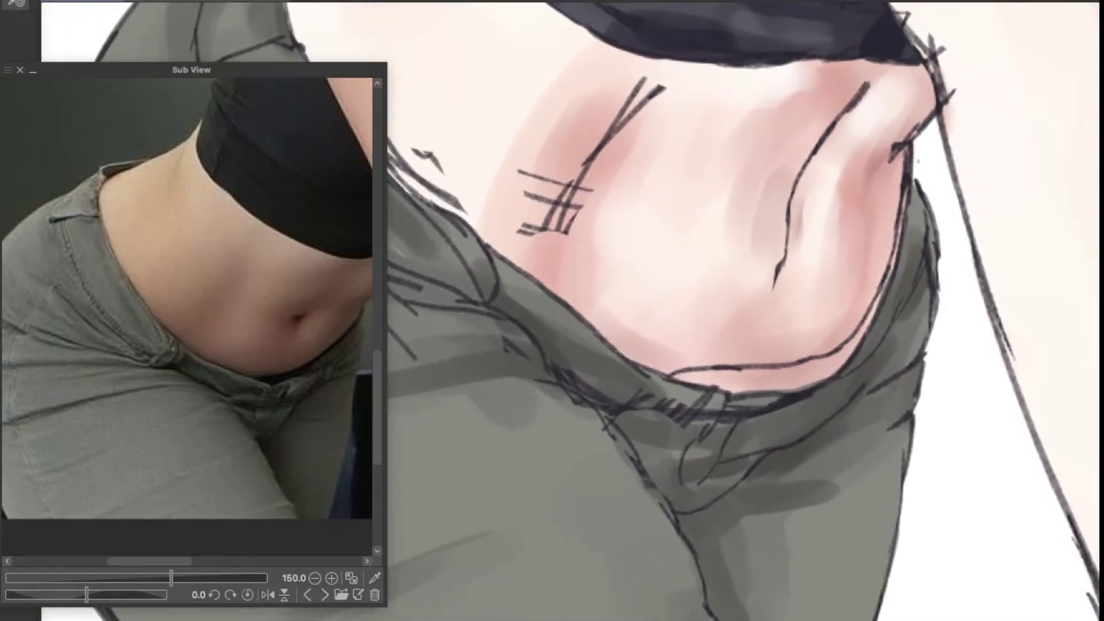
pyautogui.moveTo(322, 477); pyautogui.dragTo(343, 456)
pyautogui.scroll(-3, 678, 463)
pyautogui.hscroll(2, 702, 485)
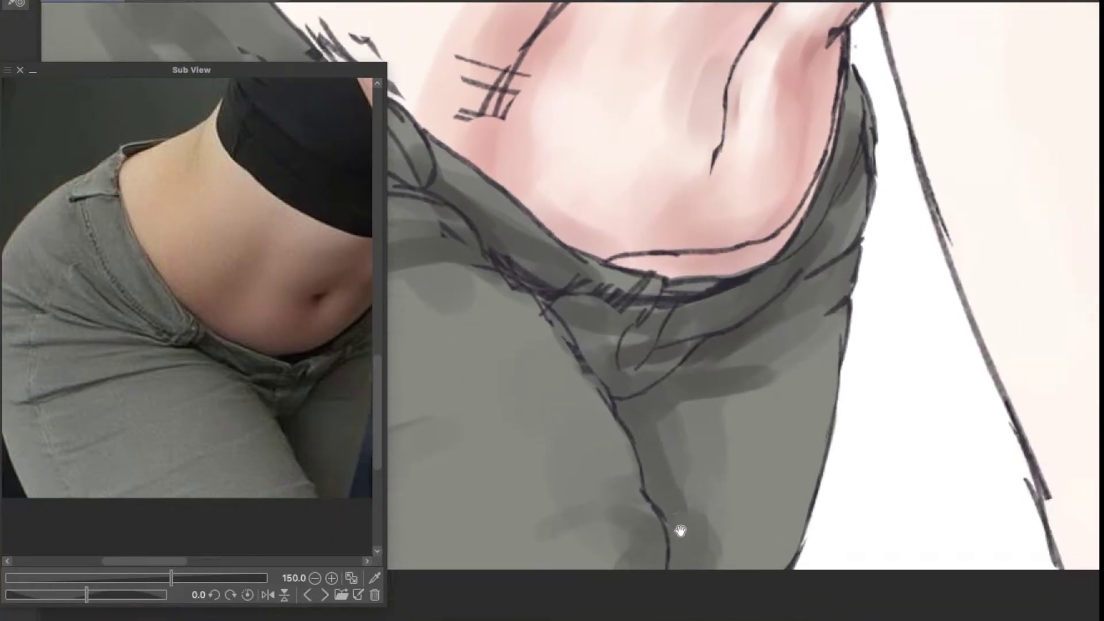
# Step: Undo the last stroke and touch up the shadow along the inner-thigh seam near the canvas's lower edge
pyautogui.hotkey('ctrl', 'z')
pyautogui.press('space')
pyautogui.moveTo(627, 500); pyautogui.dragTo(766, 509)
pyautogui.moveTo(674, 519)
pyautogui.mouseDown()
pyautogui.moveTo(732, 529)
pyautogui.moveTo(635, 473)
pyautogui.mouseUp()
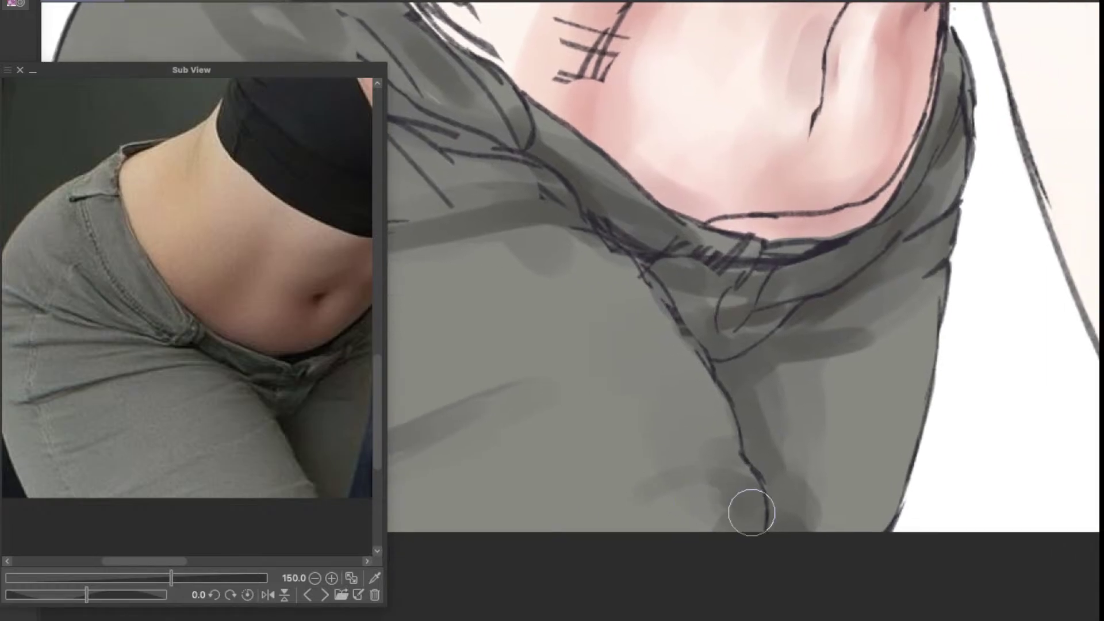
pyautogui.press('space')
pyautogui.moveTo(687, 509)
pyautogui.mouseDown()
pyautogui.moveTo(778, 512)
pyautogui.moveTo(746, 521)
pyautogui.moveTo(822, 547)
pyautogui.mouseUp()
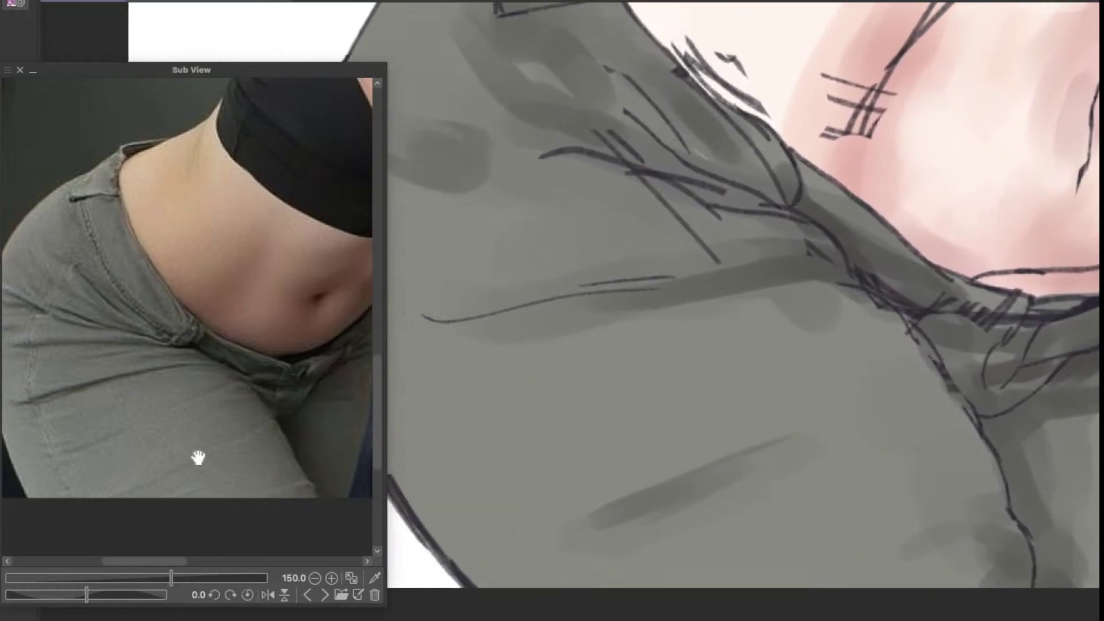
# Step: Try a shadow stroke along the long horizontal fold line across the near thigh, and undo it
pyautogui.moveTo(197, 458); pyautogui.dragTo(256, 531)
pyautogui.press('space')
pyautogui.moveTo(598, 402)
pyautogui.mouseDown()
pyautogui.moveTo(683, 479)
pyautogui.moveTo(680, 511)
pyautogui.mouseUp()
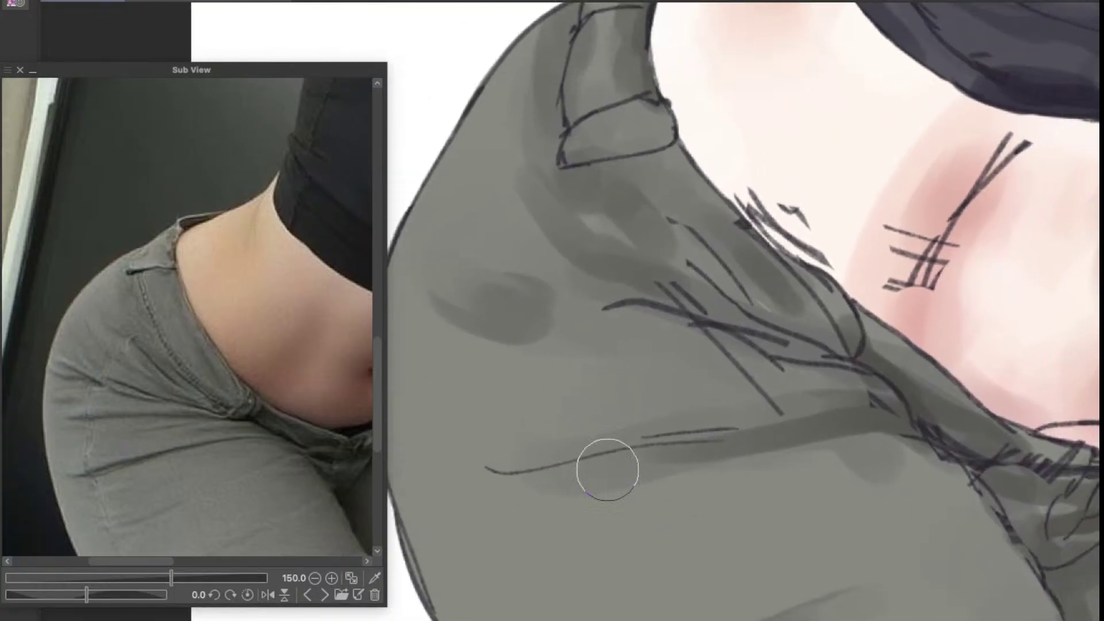
pyautogui.moveTo(530, 469)
pyautogui.mouseDown()
pyautogui.moveTo(648, 446)
pyautogui.moveTo(667, 455)
pyautogui.mouseUp()
pyautogui.hotkey('ctrl', 'z')
# Step: Paint a crease shadow beneath the crossing fold lines at the near hip, just below the waistband
pyautogui.press('e')
pyautogui.moveTo(581, 444)
pyautogui.mouseDown()
pyautogui.moveTo(606, 457)
pyautogui.moveTo(553, 464)
pyautogui.moveTo(718, 437)
pyautogui.moveTo(663, 444)
pyautogui.moveTo(656, 549)
pyautogui.moveTo(671, 495)
pyautogui.mouseUp()
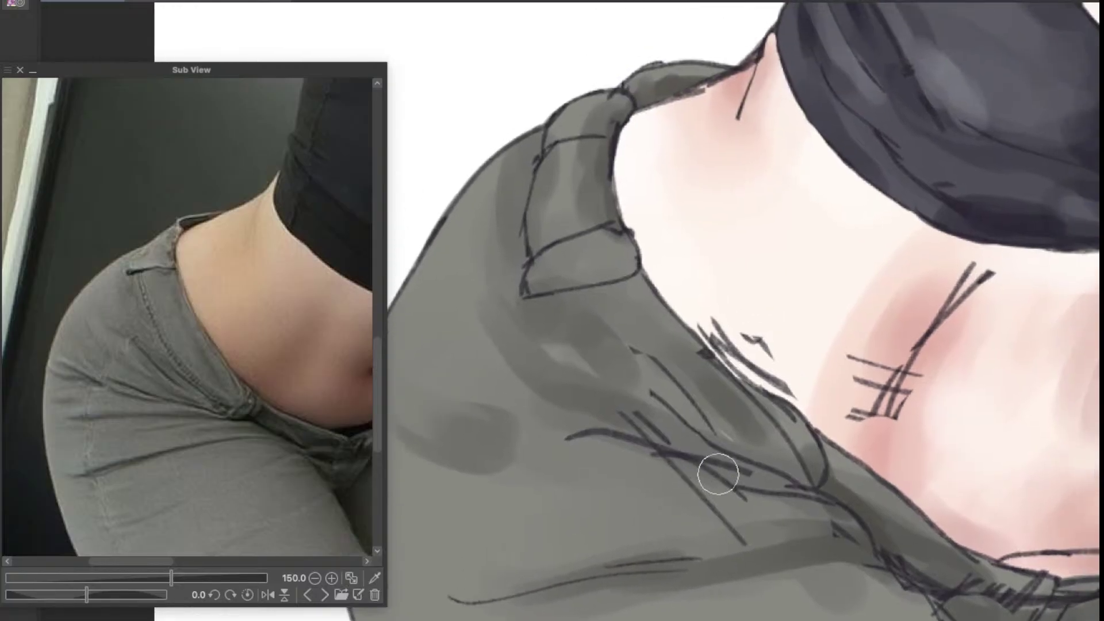
pyautogui.moveTo(813, 492); pyautogui.dragTo(633, 475)
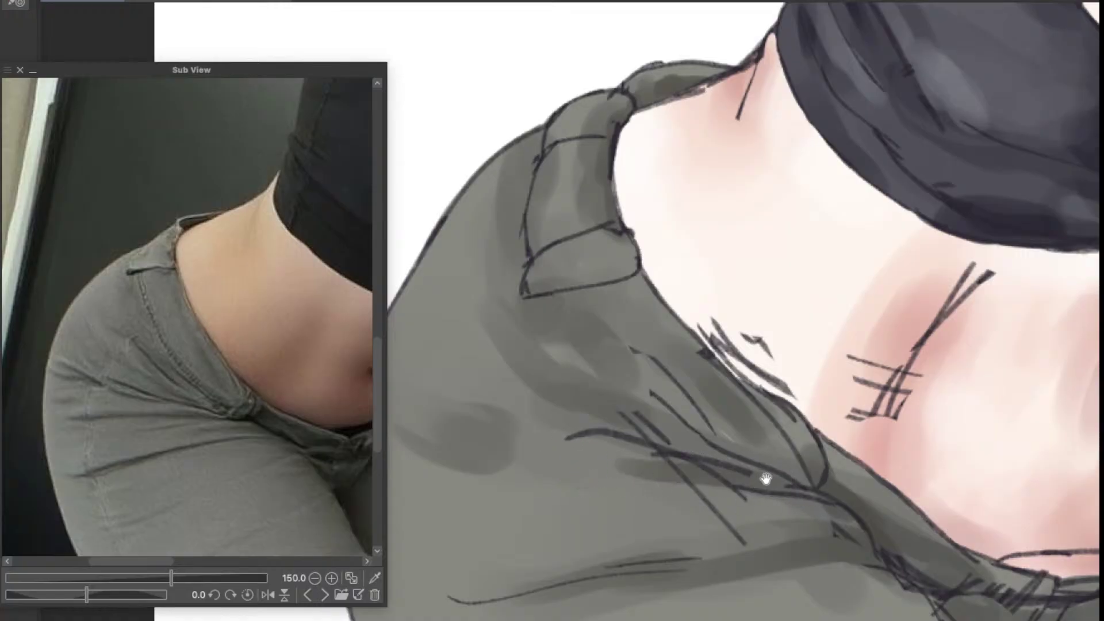
pyautogui.moveTo(765, 479); pyautogui.dragTo(622, 520)
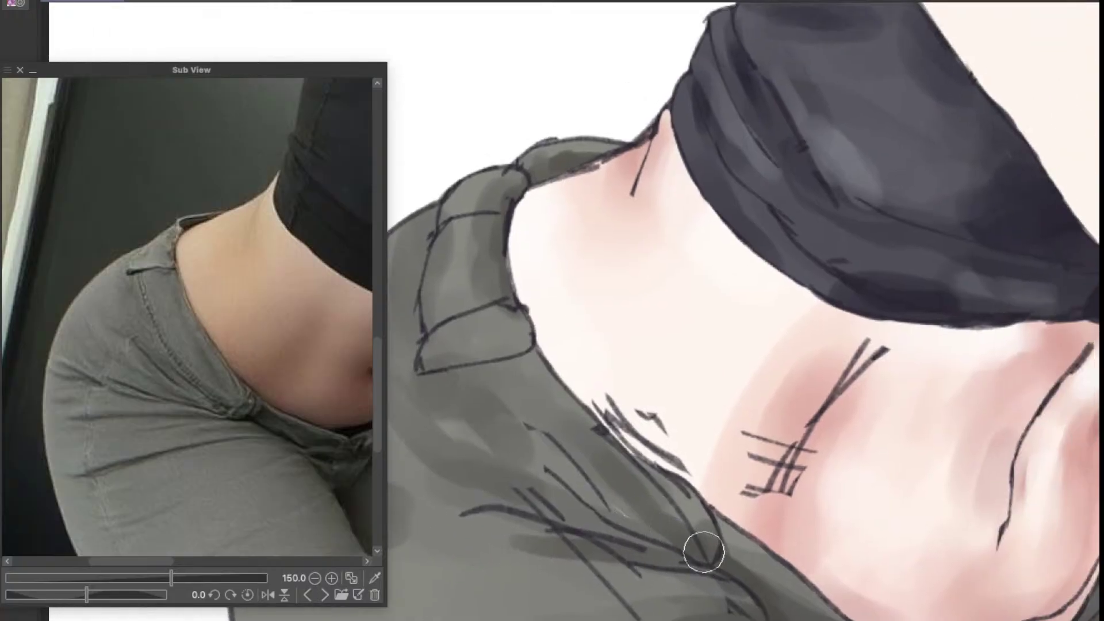
# Step: Darken the front waistband below the belt loop and the hip fabric beside the loop's lower corner
pyautogui.scroll(-3, 696, 539)
pyautogui.scroll(3, 592, 468)
pyautogui.moveTo(644, 479); pyautogui.dragTo(584, 463)
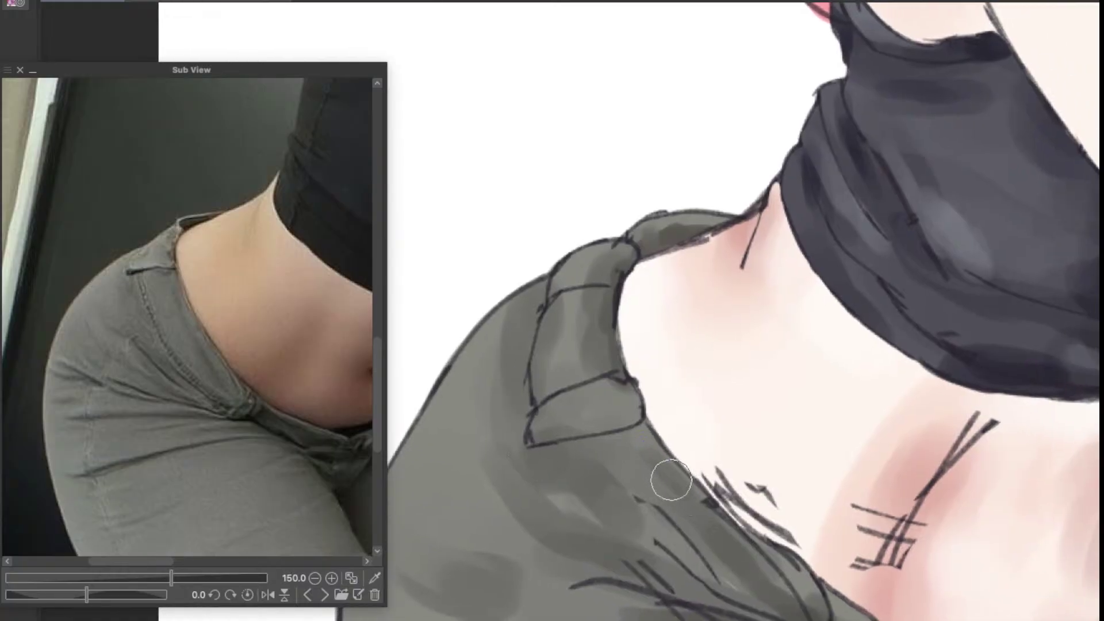
pyautogui.moveTo(660, 468); pyautogui.dragTo(746, 558)
pyautogui.moveTo(703, 514); pyautogui.dragTo(783, 519)
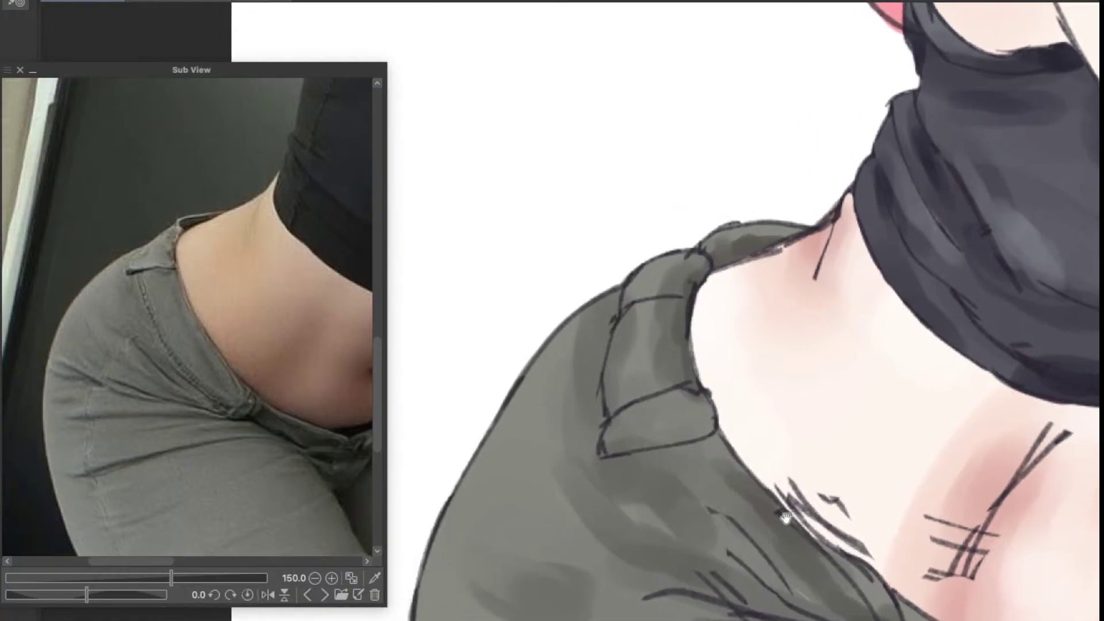
pyautogui.moveTo(664, 467); pyautogui.dragTo(707, 477)
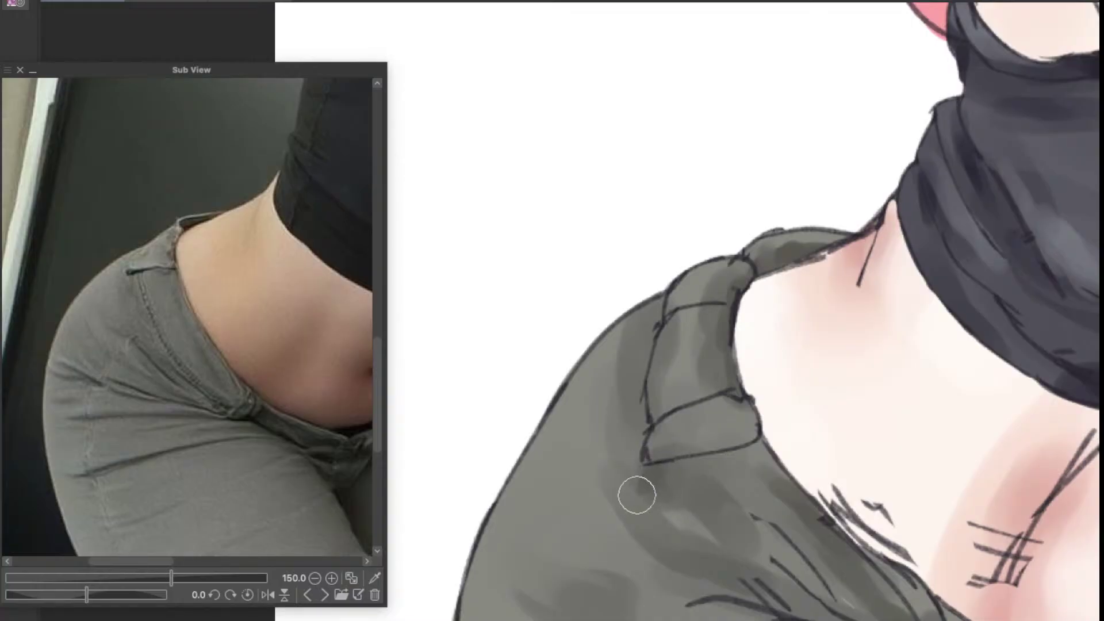
pyautogui.moveTo(753, 460); pyautogui.dragTo(695, 512)
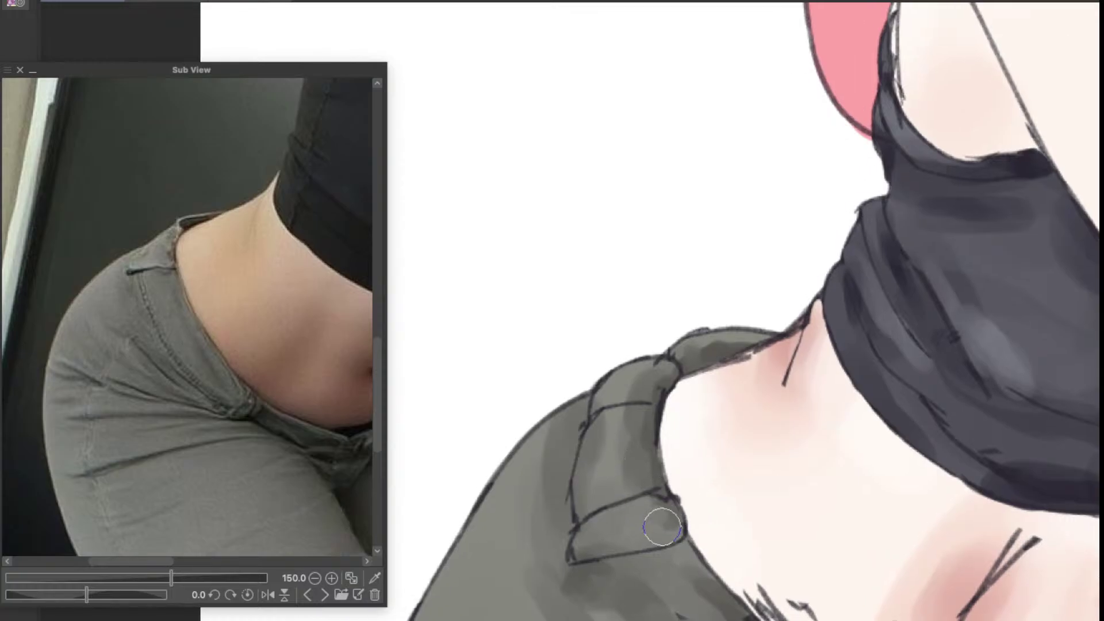
# Step: Darken the lower part of the back waistband strip behind the belt loop and touch up the adjoining loop
pyautogui.scroll(-2, 702, 515)
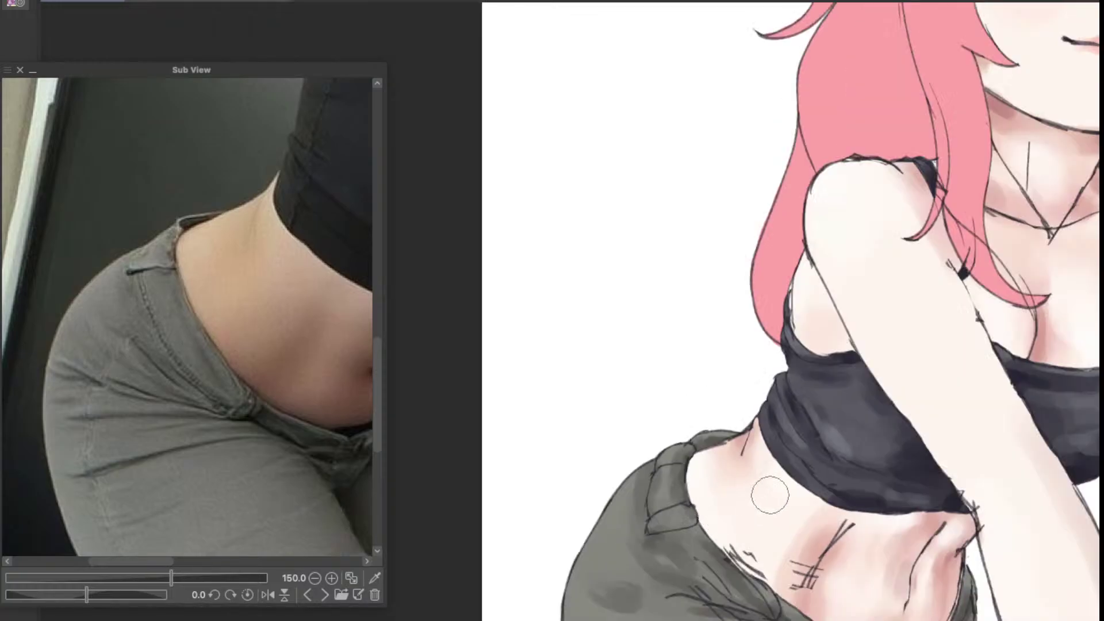
pyautogui.moveTo(801, 480); pyautogui.dragTo(734, 546)
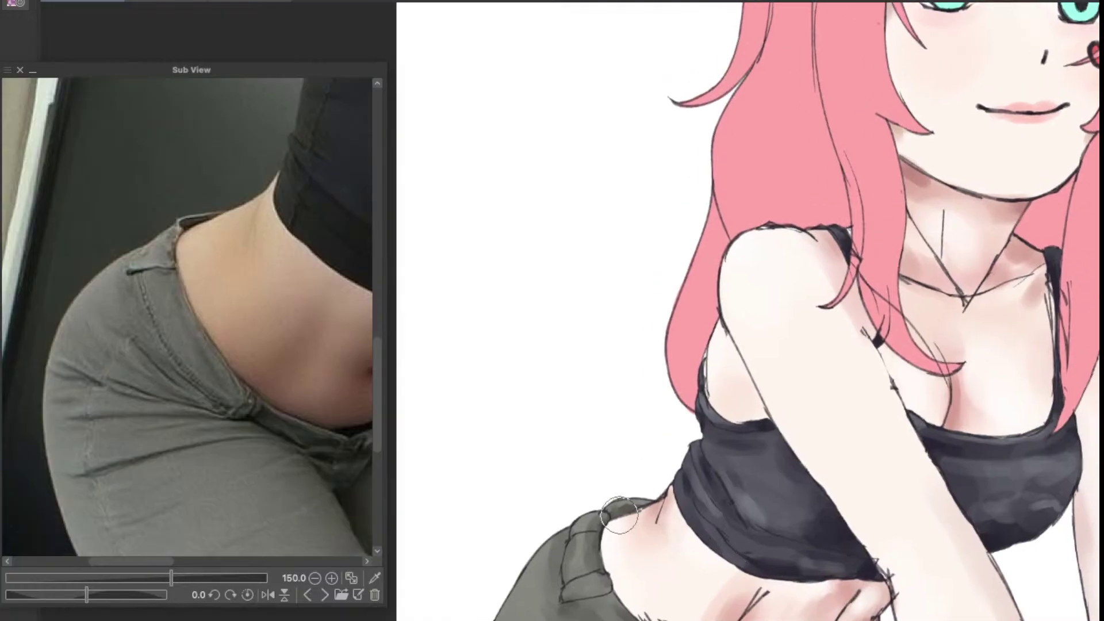
pyautogui.scroll(4, 620, 515)
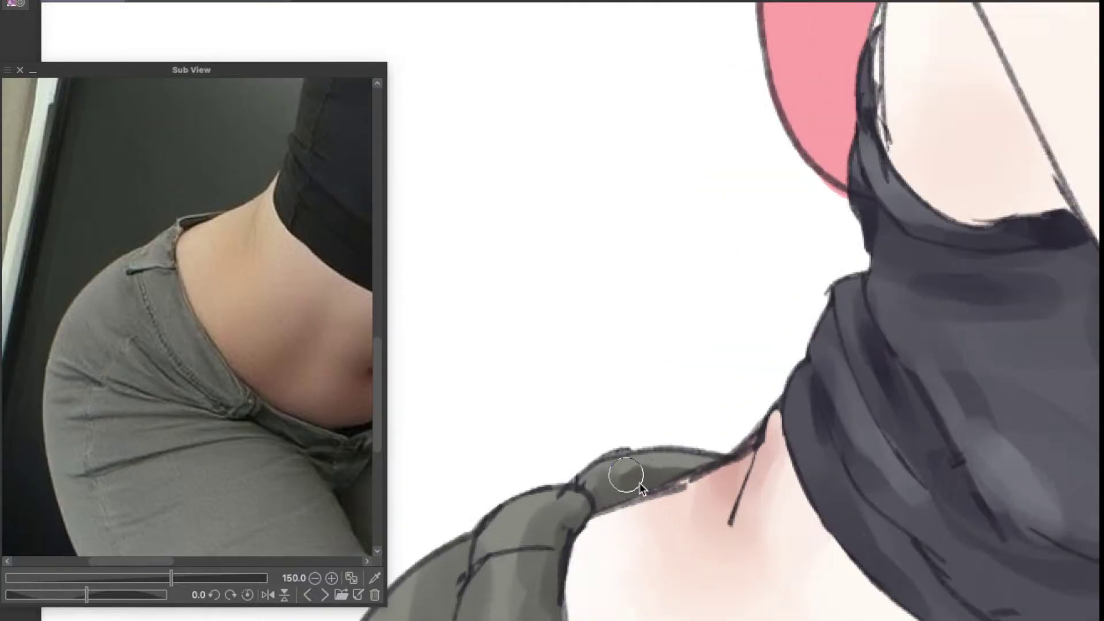
pyautogui.moveTo(605, 490); pyautogui.dragTo(666, 484)
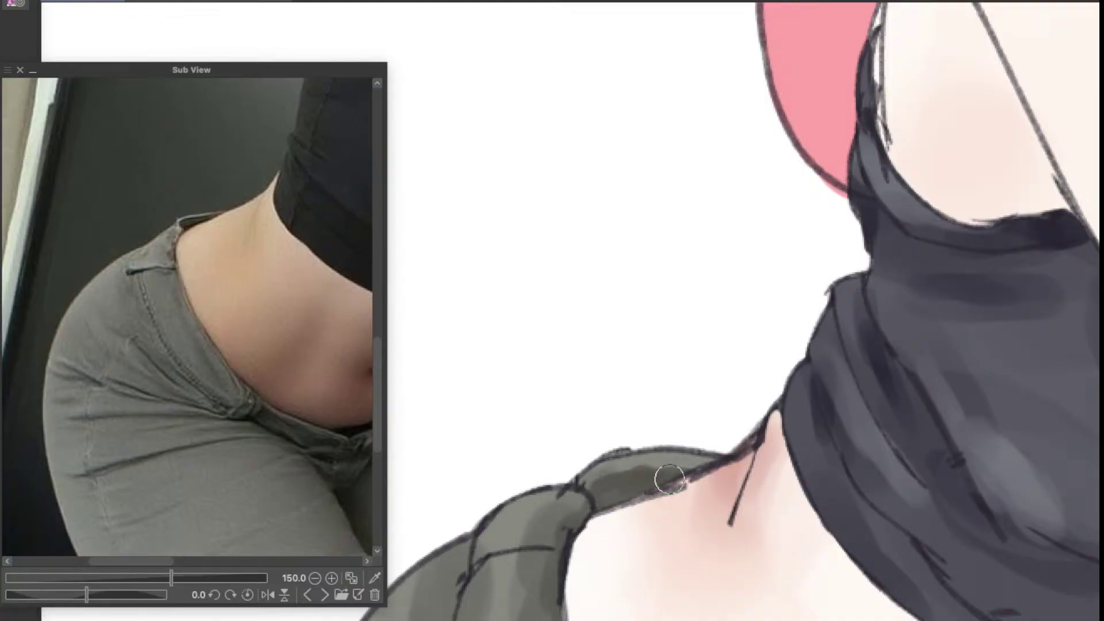
pyautogui.moveTo(607, 525); pyautogui.dragTo(577, 492)
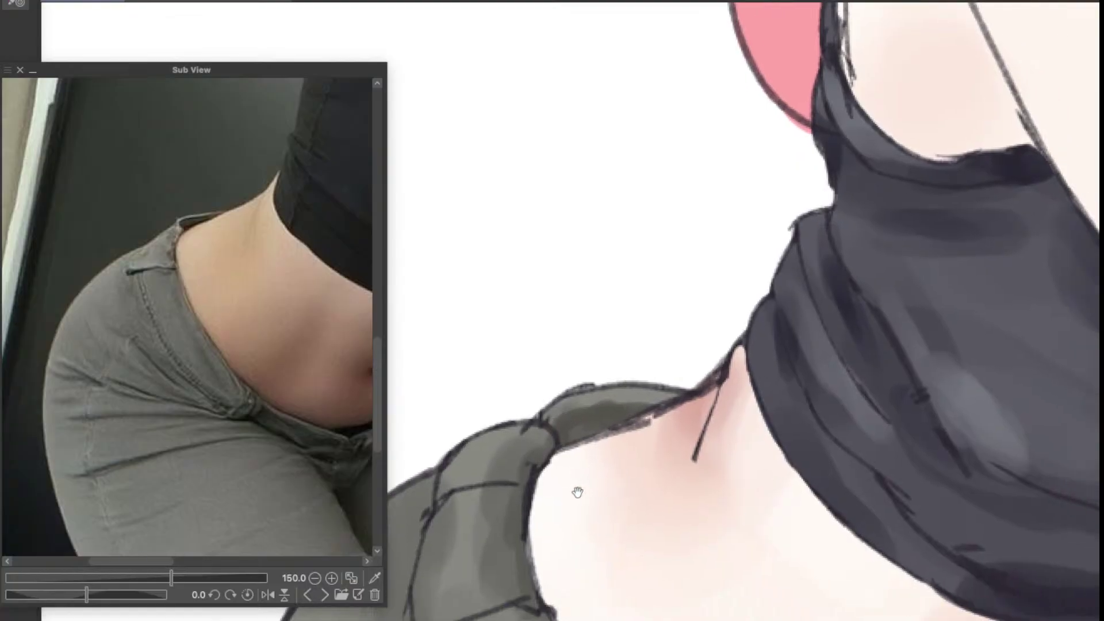
pyautogui.moveTo(501, 530); pyautogui.dragTo(526, 539)
pyautogui.moveTo(512, 486)
pyautogui.mouseDown()
pyautogui.moveTo(524, 514)
pyautogui.moveTo(518, 502)
pyautogui.moveTo(536, 492)
pyautogui.moveTo(524, 491)
pyautogui.moveTo(539, 511)
pyautogui.moveTo(523, 511)
pyautogui.moveTo(545, 545)
pyautogui.mouseUp()
# Step: Deepen the shadows on the front waistband around the fly and below the belly, following the matching area of the reference photo
pyautogui.scroll(-4, 592, 549)
pyautogui.scroll(2, 668, 564)
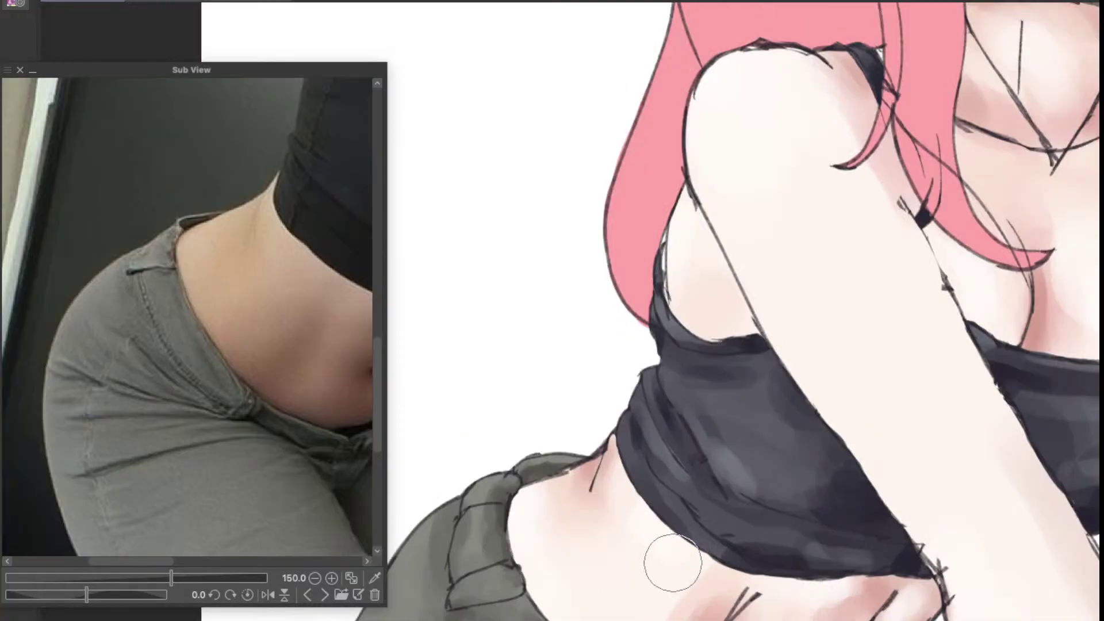
pyautogui.moveTo(711, 577); pyautogui.dragTo(607, 482)
pyautogui.moveTo(324, 517); pyautogui.dragTo(257, 425)
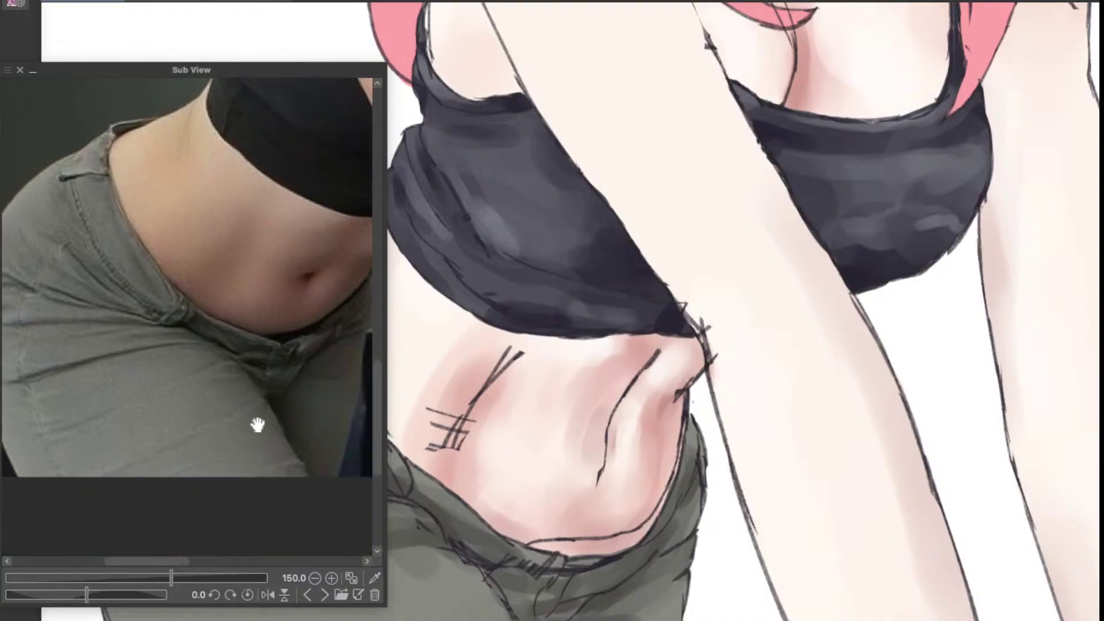
pyautogui.moveTo(576, 525); pyautogui.dragTo(659, 479)
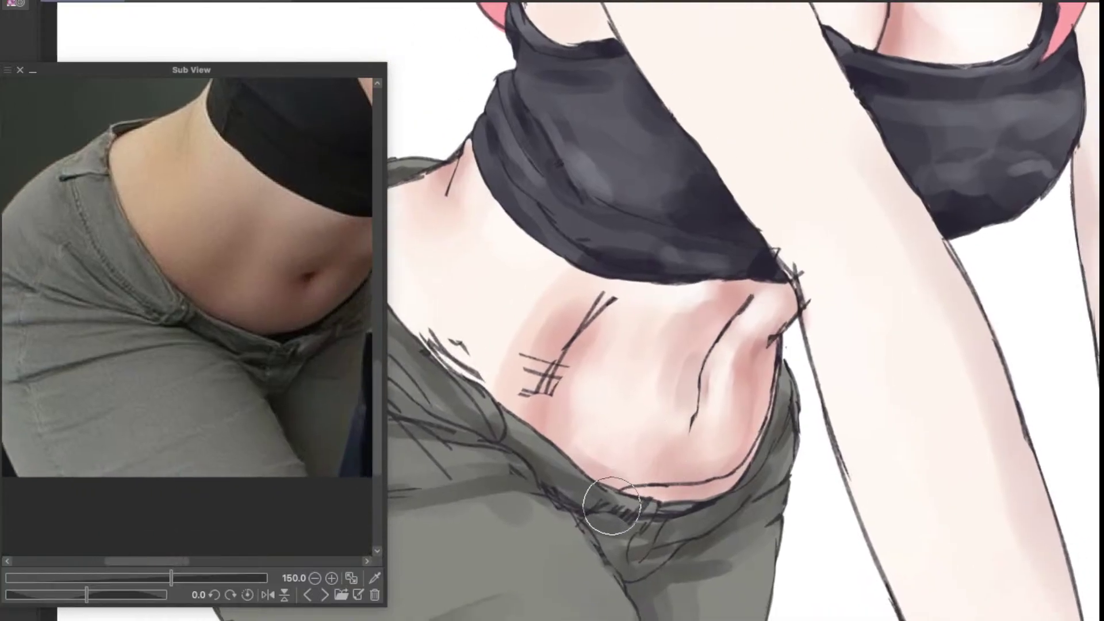
pyautogui.scroll(2, 621, 506)
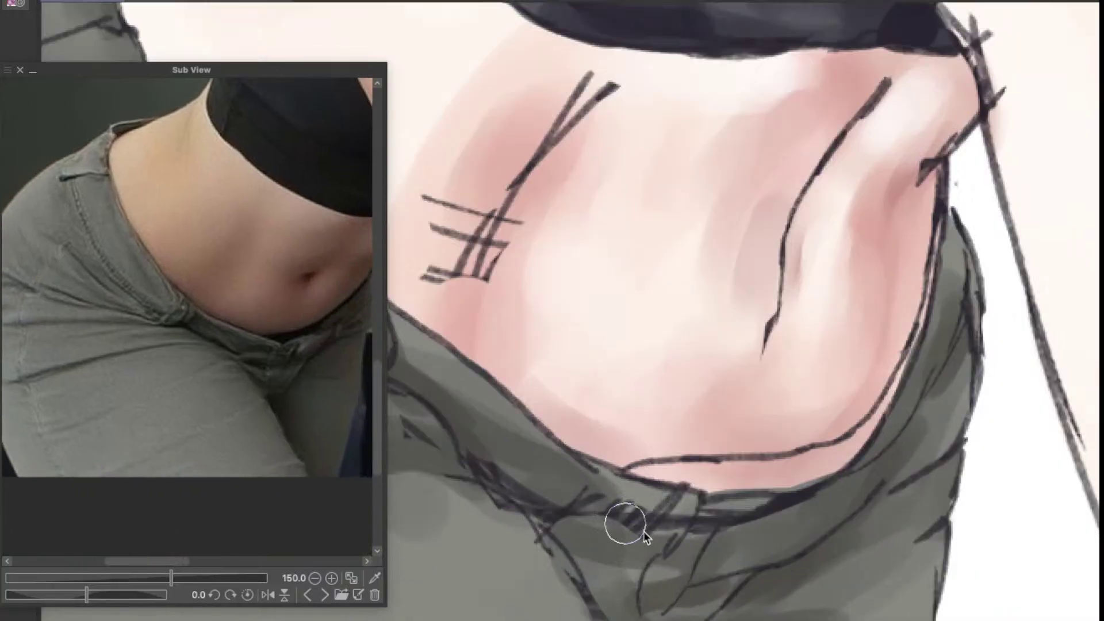
pyautogui.moveTo(645, 534); pyautogui.dragTo(677, 503)
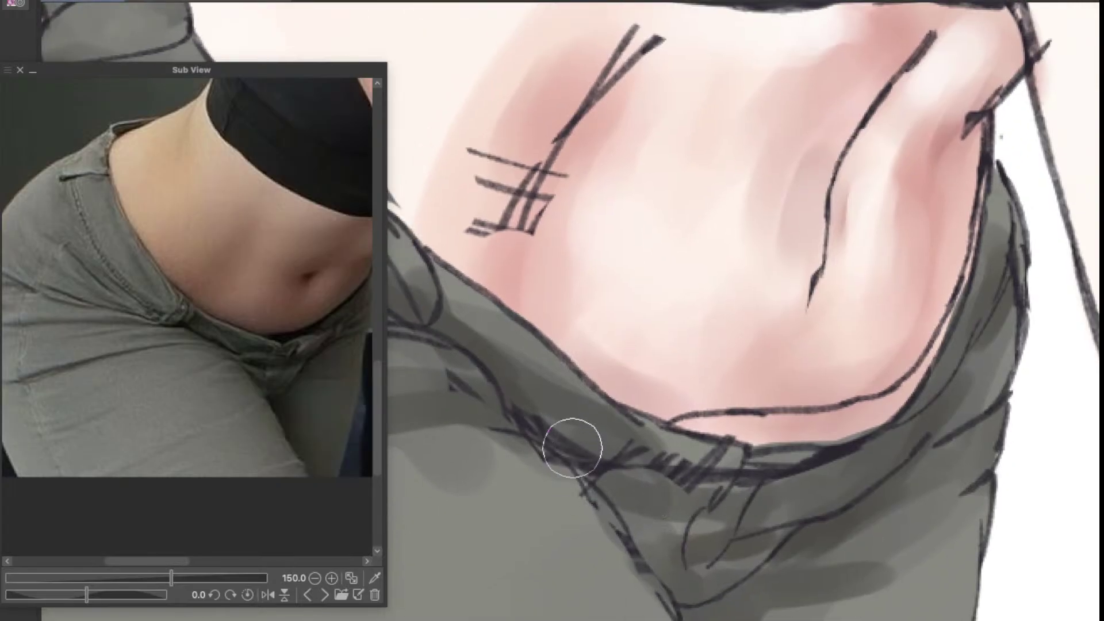
pyautogui.moveTo(847, 464)
pyautogui.mouseDown()
pyautogui.moveTo(727, 496)
pyautogui.moveTo(770, 477)
pyautogui.mouseUp()
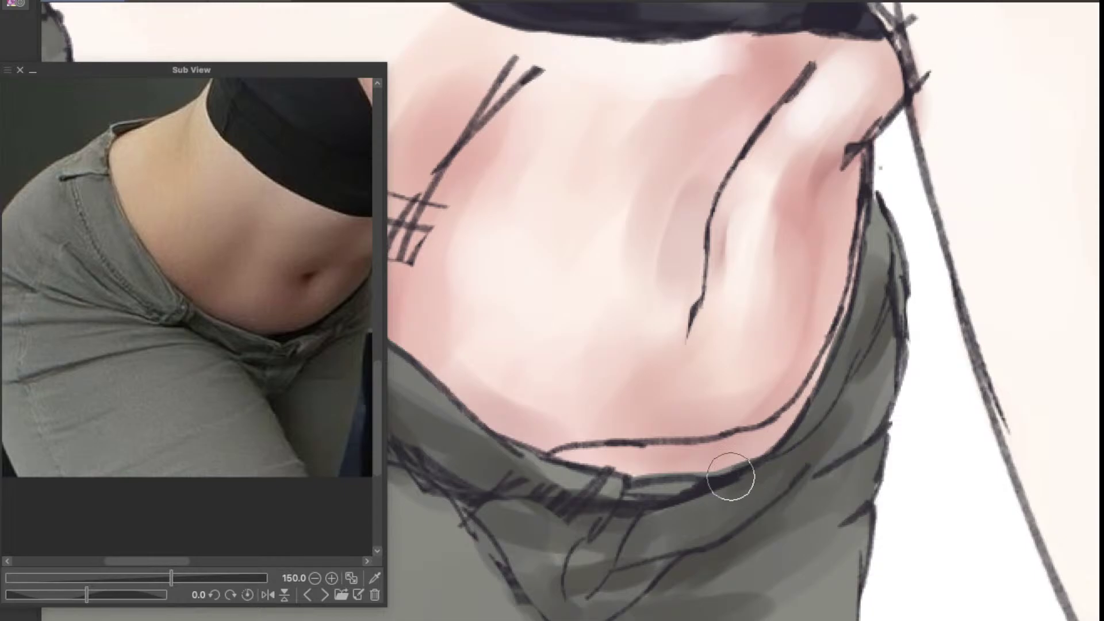
# Step: Add darker shading along the inner edge of the far waistband, close to the belly outline
pyautogui.moveTo(832, 465); pyautogui.dragTo(756, 547)
pyautogui.moveTo(747, 499)
pyautogui.mouseDown()
pyautogui.moveTo(783, 434)
pyautogui.moveTo(761, 501)
pyautogui.moveTo(739, 495)
pyautogui.moveTo(751, 501)
pyautogui.moveTo(773, 441)
pyautogui.moveTo(726, 535)
pyautogui.mouseUp()
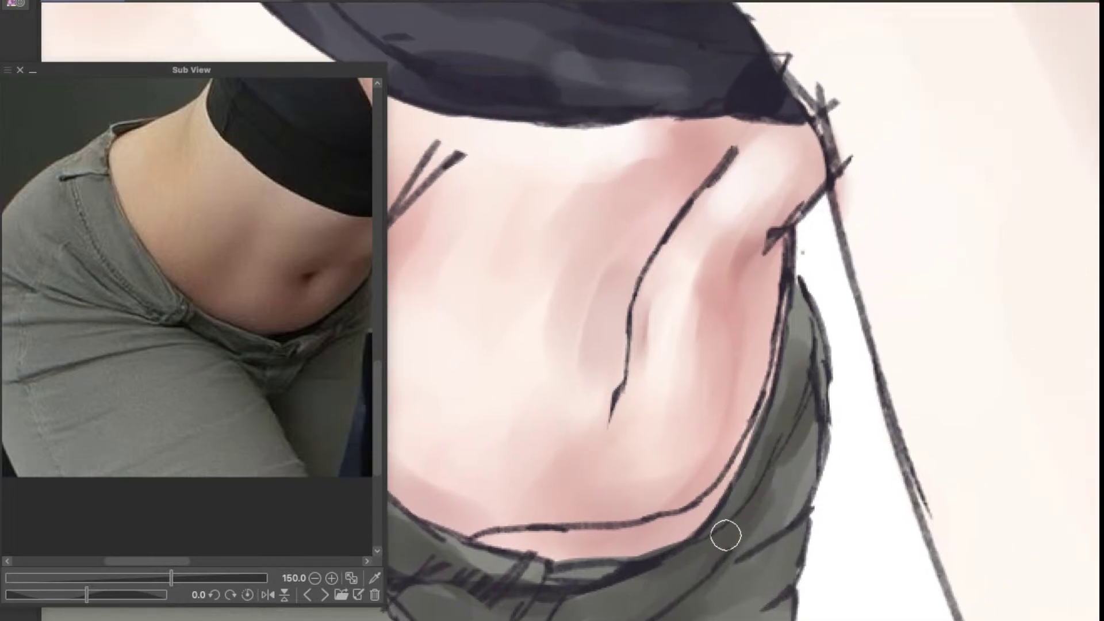
pyautogui.moveTo(759, 475); pyautogui.dragTo(709, 552)
pyautogui.scroll(-4, 745, 524)
pyautogui.scroll(3, 740, 520)
pyautogui.moveTo(740, 514)
pyautogui.mouseDown()
pyautogui.moveTo(778, 493)
pyautogui.moveTo(770, 545)
pyautogui.mouseUp()
# Step: Darken the top end of the waistband at the far hip, using the reference photo of that side
pyautogui.moveTo(288, 434); pyautogui.dragTo(185, 474)
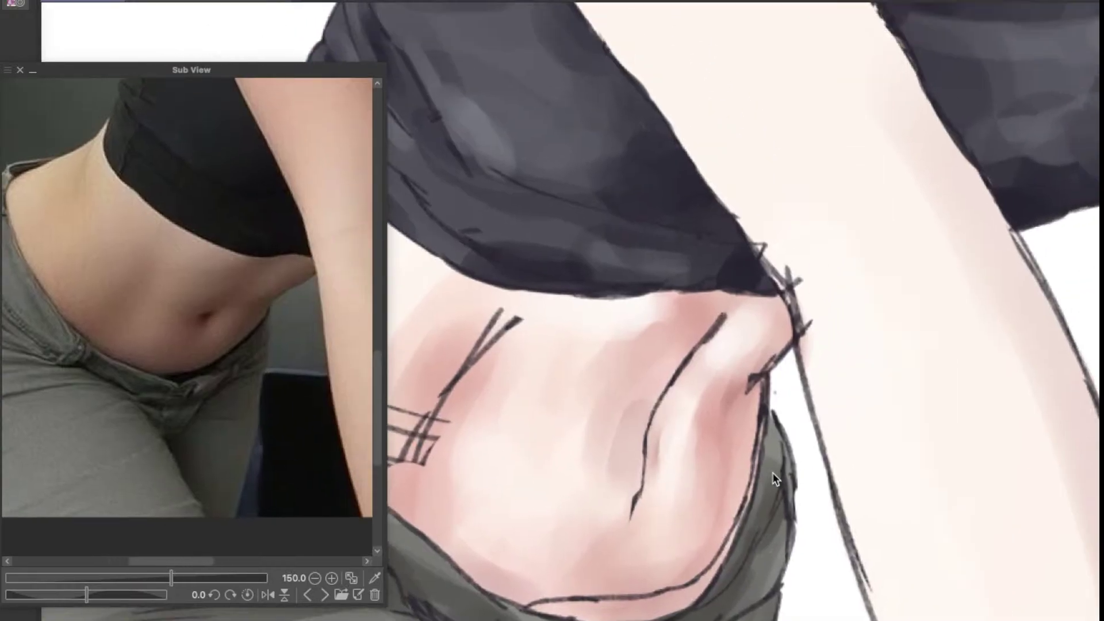
pyautogui.moveTo(772, 474)
pyautogui.mouseDown()
pyautogui.moveTo(752, 458)
pyautogui.moveTo(759, 468)
pyautogui.moveTo(774, 425)
pyautogui.moveTo(783, 439)
pyautogui.mouseUp()
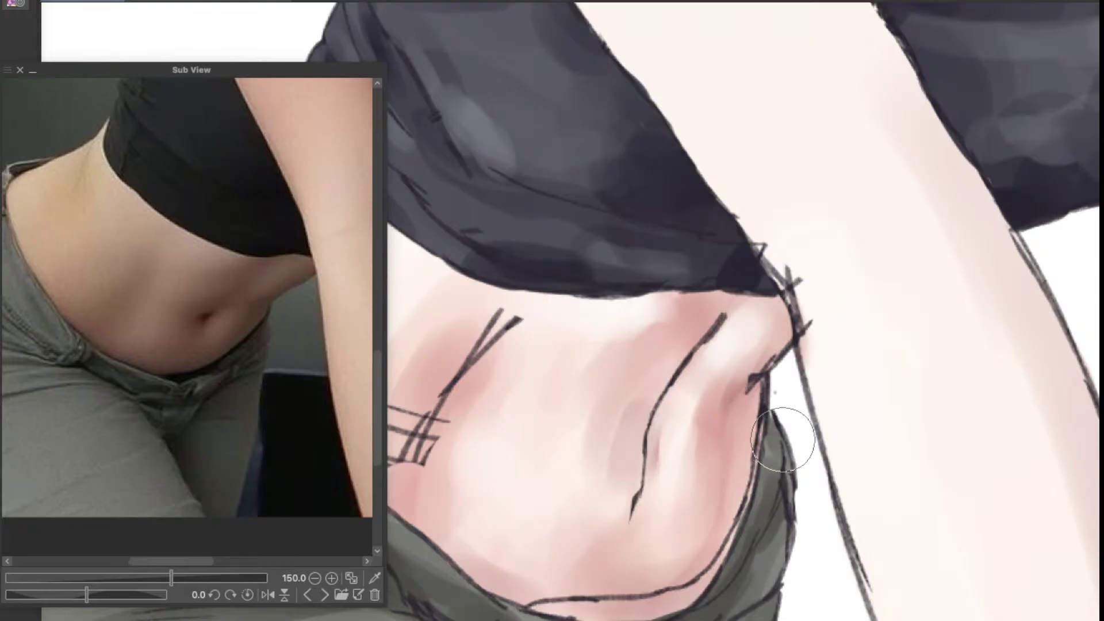
pyautogui.scroll(-3, 806, 458)
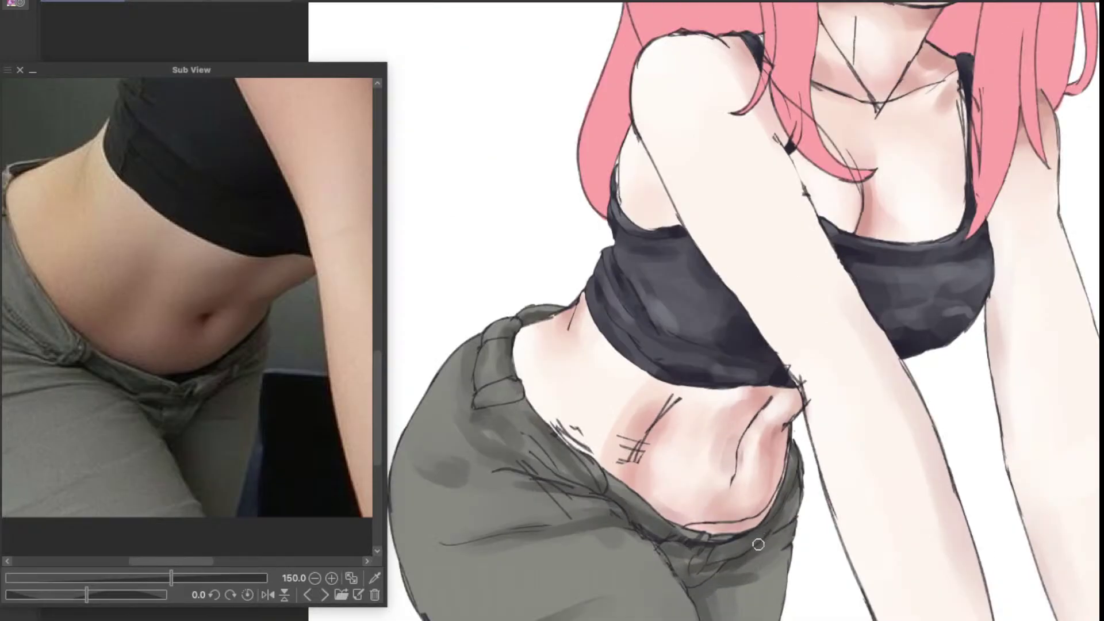
pyautogui.scroll(2, 759, 545)
pyautogui.moveTo(760, 510); pyautogui.dragTo(697, 439)
pyautogui.scroll(2, 729, 465)
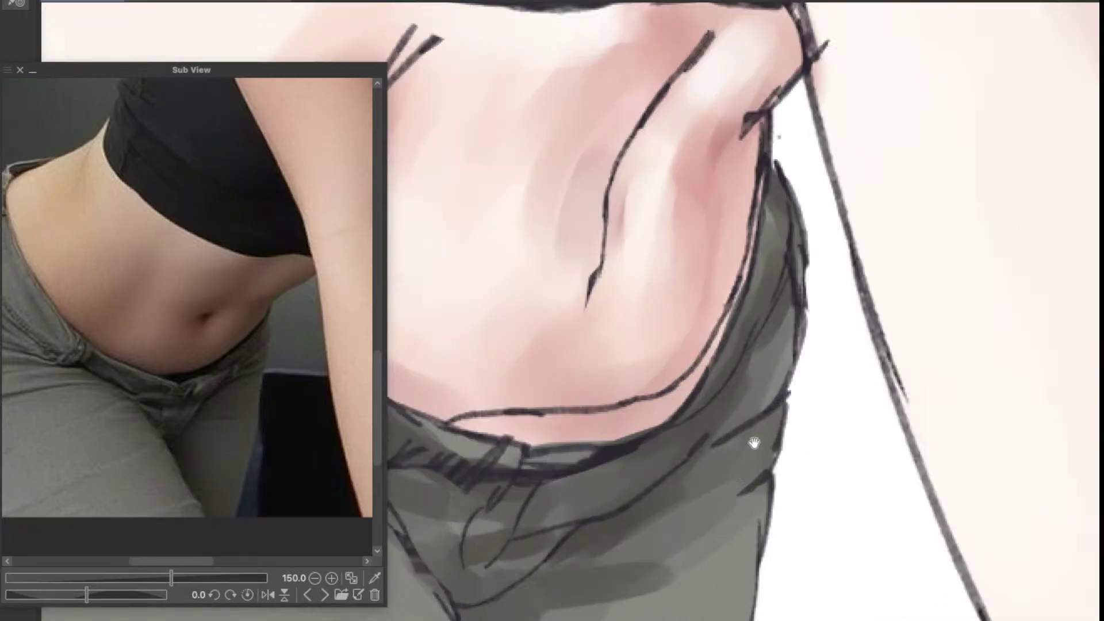
# Step: Deepen the shading on the far hip just below the waistband, around the short fold lines at the outer edge
pyautogui.moveTo(785, 442); pyautogui.dragTo(781, 440)
pyautogui.moveTo(717, 461); pyautogui.dragTo(751, 447)
pyautogui.press('[')
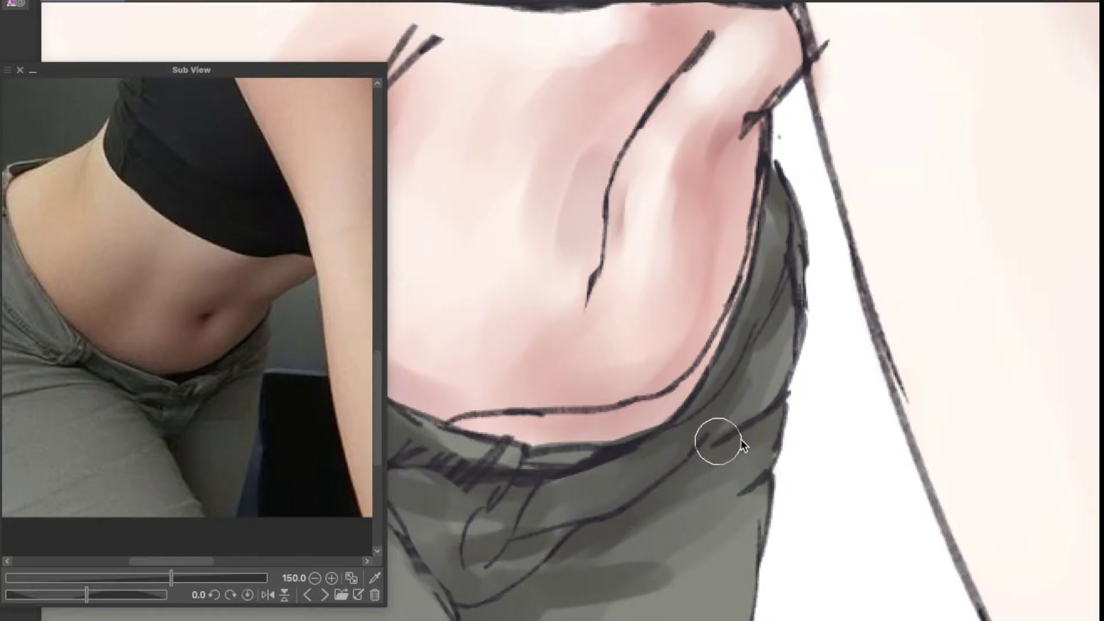
pyautogui.scroll(-2, 746, 436)
pyautogui.scroll(2, 746, 436)
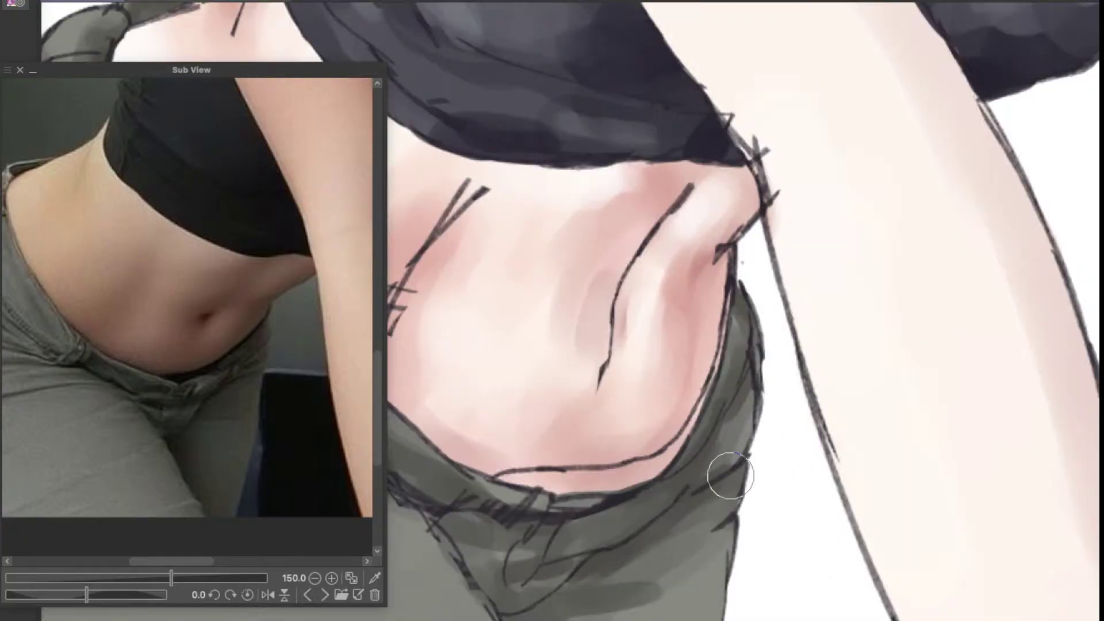
pyautogui.moveTo(704, 513); pyautogui.dragTo(768, 476)
pyautogui.moveTo(712, 502); pyautogui.dragTo(745, 498)
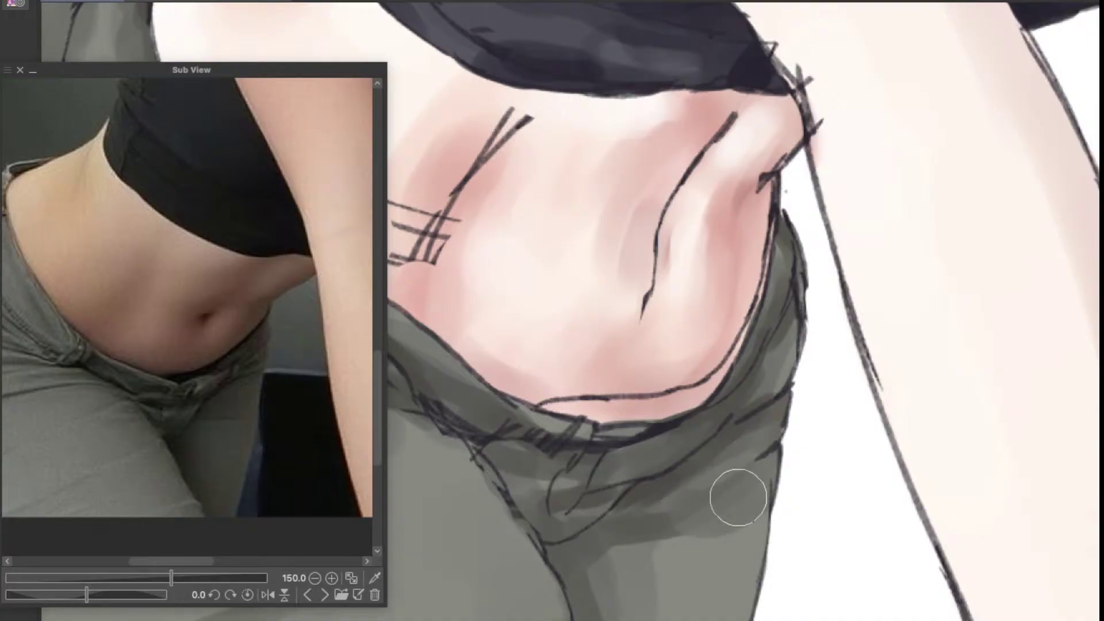
# Step: Brush soft shadows onto the upper part of the far thigh, between the crotch seam and the outer outline
pyautogui.scroll(-2, 715, 517)
pyautogui.scroll(2, 702, 547)
pyautogui.moveTo(682, 568); pyautogui.dragTo(736, 544)
pyautogui.moveTo(710, 594); pyautogui.dragTo(767, 525)
pyautogui.moveTo(717, 570); pyautogui.dragTo(741, 586)
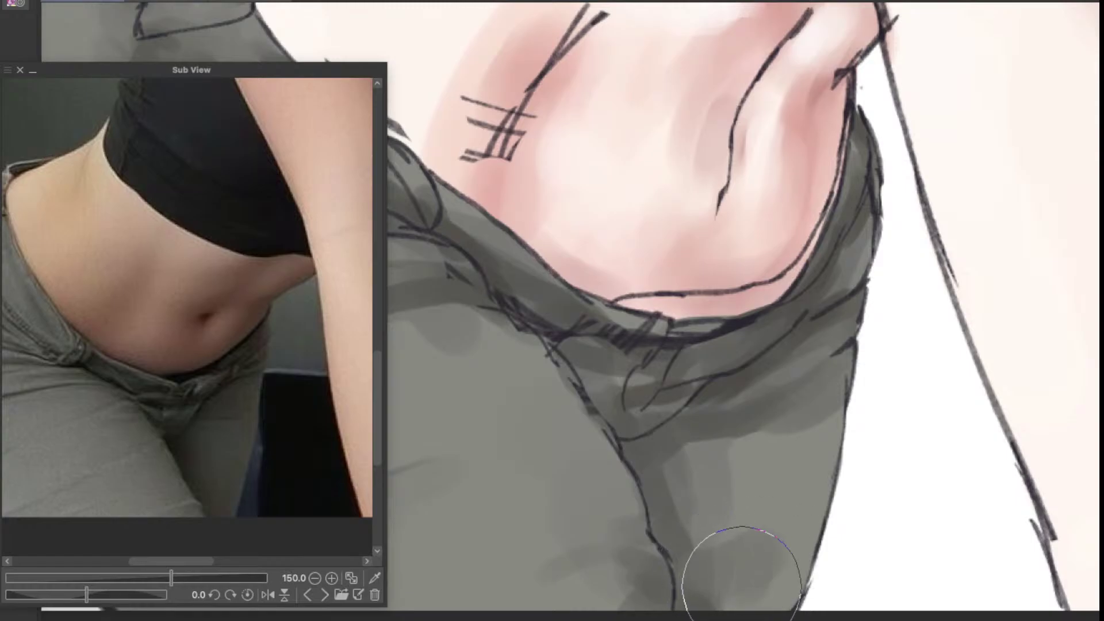
pyautogui.scroll(-2, 765, 532)
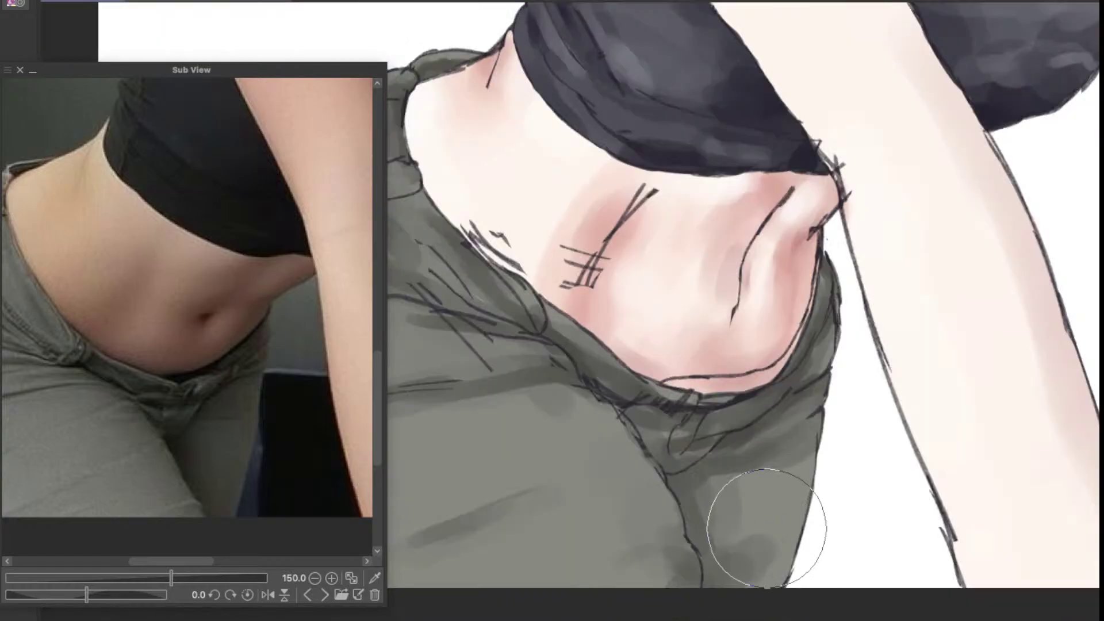
pyautogui.scroll(-3, 748, 506)
pyautogui.scroll(3, 698, 493)
# Step: Add soft shading to the near thigh beside the crotch seam, following the enlarged reference photo
pyautogui.moveTo(471, 451); pyautogui.dragTo(504, 492)
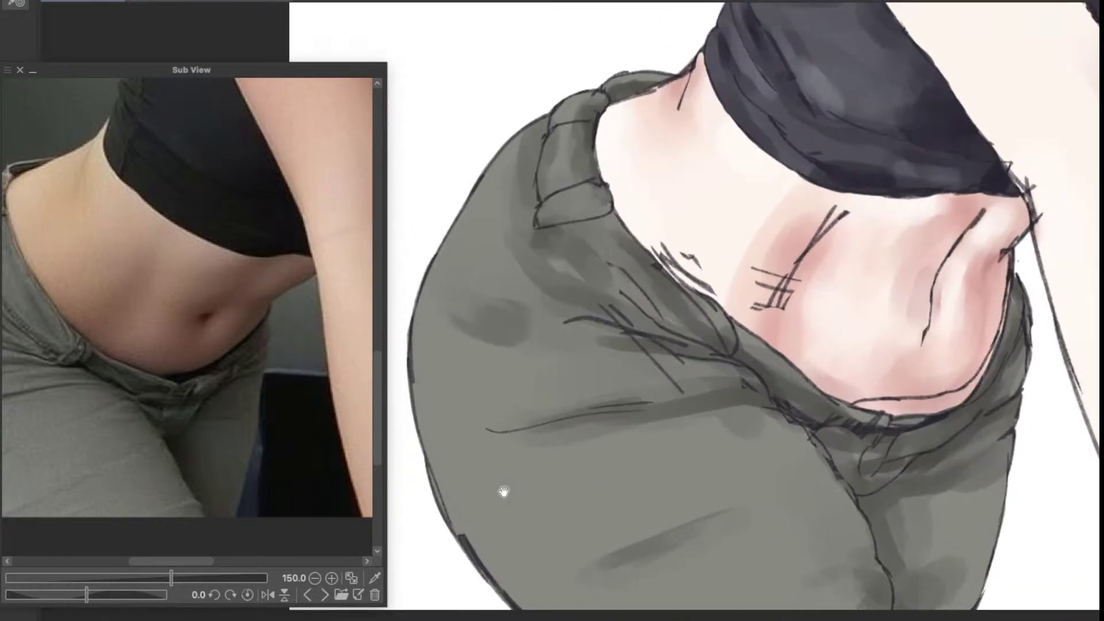
pyautogui.moveTo(199, 450); pyautogui.dragTo(347, 497)
pyautogui.scroll(-5, 311, 497)
pyautogui.moveTo(240, 426); pyautogui.dragTo(260, 439)
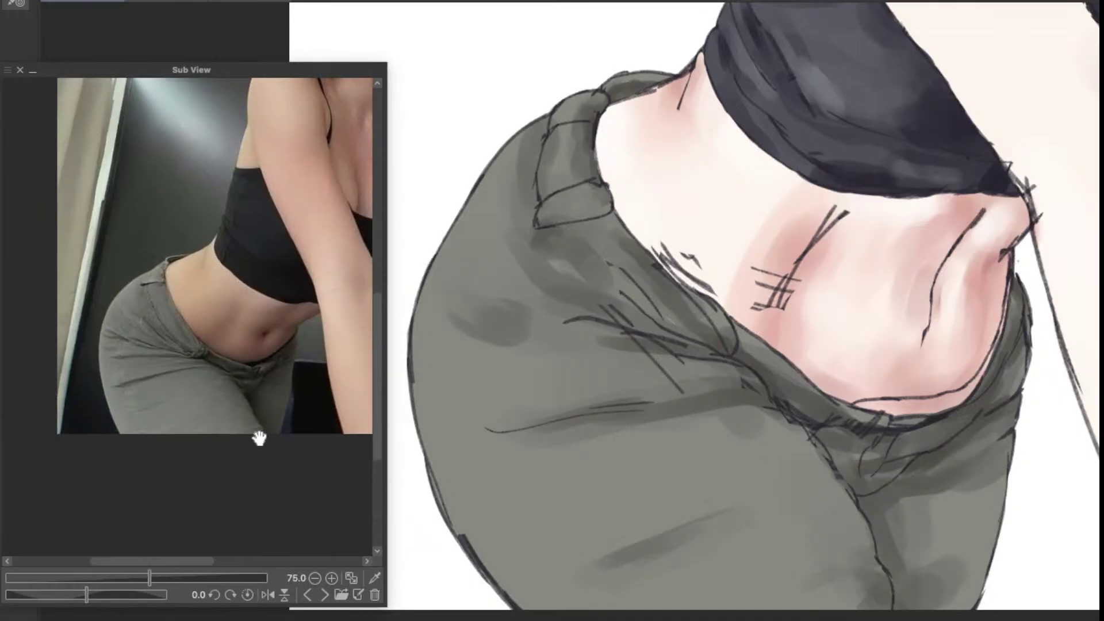
pyautogui.scroll(4, 294, 446)
pyautogui.scroll(3, 748, 506)
pyautogui.moveTo(821, 490)
pyautogui.mouseDown()
pyautogui.moveTo(734, 524)
pyautogui.moveTo(759, 476)
pyautogui.moveTo(805, 525)
pyautogui.moveTo(740, 506)
pyautogui.moveTo(784, 537)
pyautogui.moveTo(764, 562)
pyautogui.moveTo(794, 562)
pyautogui.moveTo(779, 584)
pyautogui.moveTo(783, 553)
pyautogui.mouseUp()
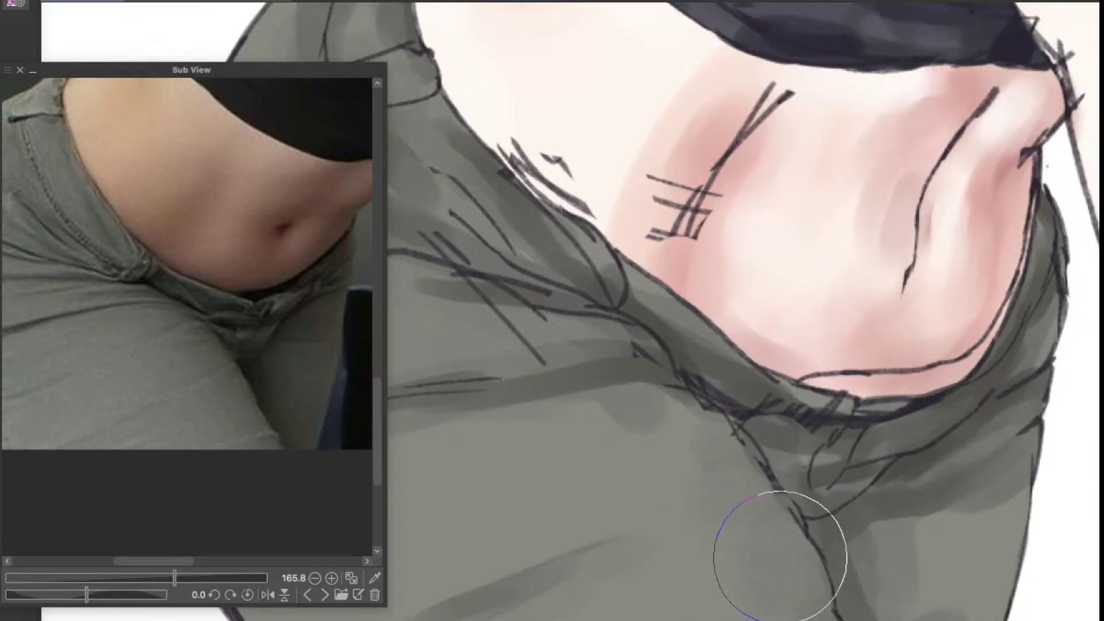
pyautogui.scroll(-5, 769, 523)
pyautogui.scroll(5, 750, 492)
pyautogui.moveTo(676, 498)
pyautogui.mouseDown()
pyautogui.moveTo(725, 481)
pyautogui.moveTo(707, 496)
pyautogui.moveTo(725, 589)
pyautogui.mouseUp()
# Step: Darken the near waistband from below the belt loop down towards the front, using the reference photo
pyautogui.keyDown('alt'); pyautogui.click(286, 467); pyautogui.keyUp('alt')
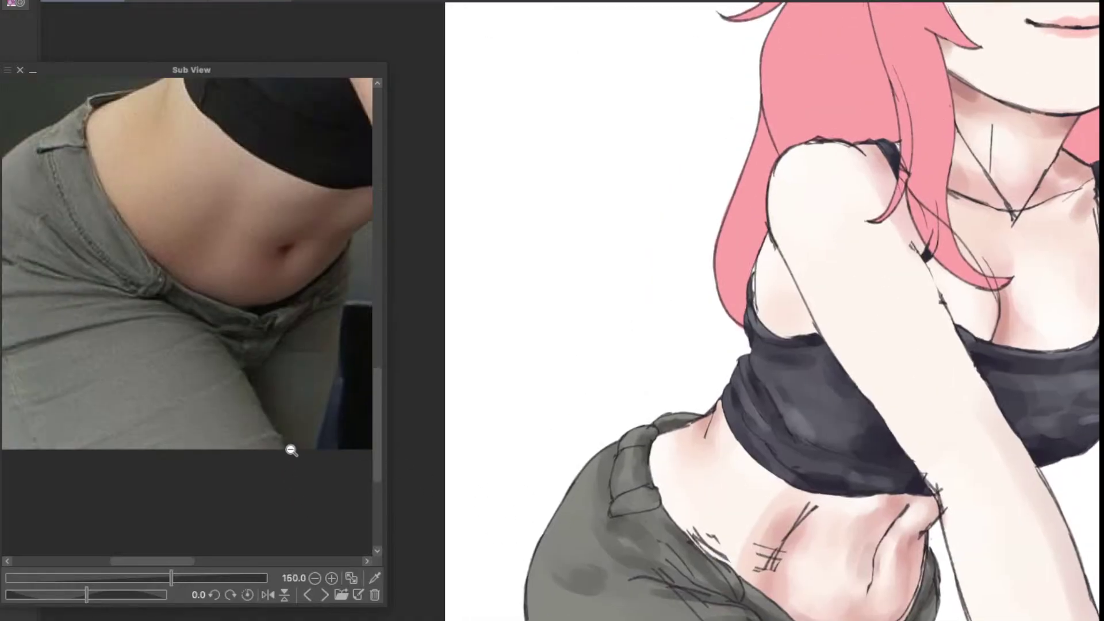
pyautogui.keyDown('alt'); pyautogui.click(282, 434); pyautogui.keyUp('alt')
pyautogui.moveTo(279, 432); pyautogui.dragTo(334, 488)
pyautogui.scroll(3, 609, 495)
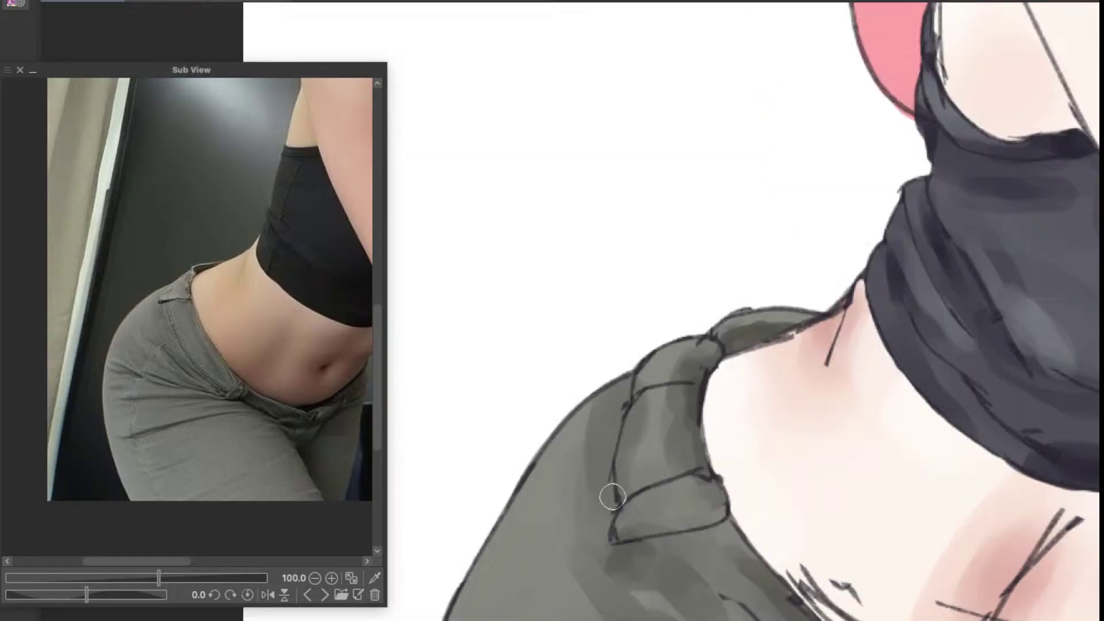
pyautogui.moveTo(660, 543); pyautogui.dragTo(685, 463)
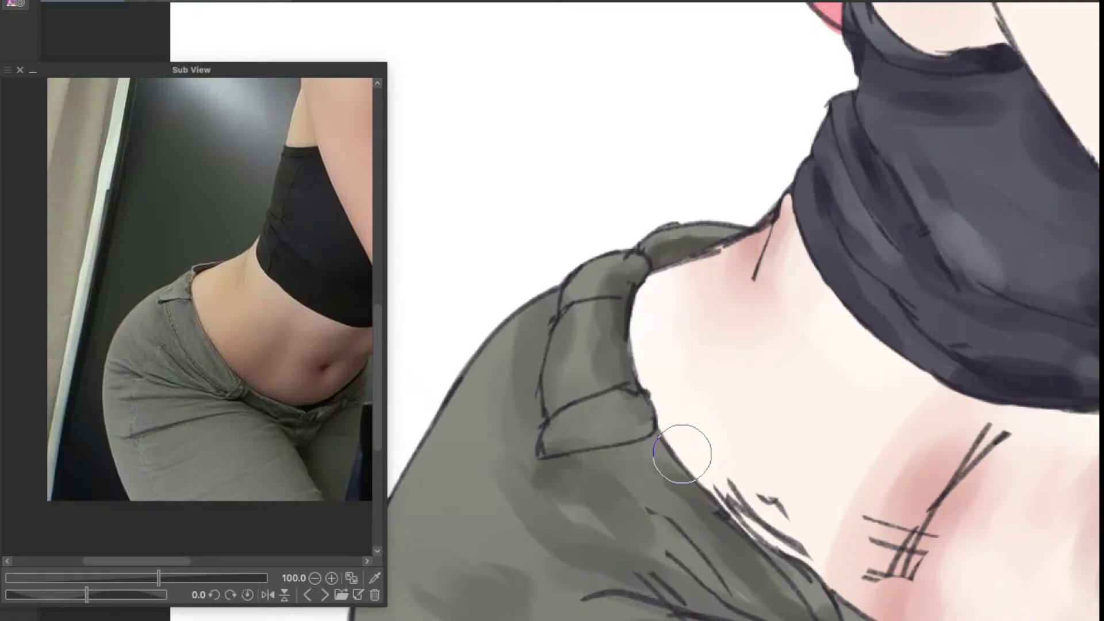
pyautogui.moveTo(685, 451)
pyautogui.mouseDown()
pyautogui.moveTo(692, 481)
pyautogui.moveTo(634, 397)
pyautogui.mouseUp()
pyautogui.moveTo(698, 472); pyautogui.dragTo(701, 448)
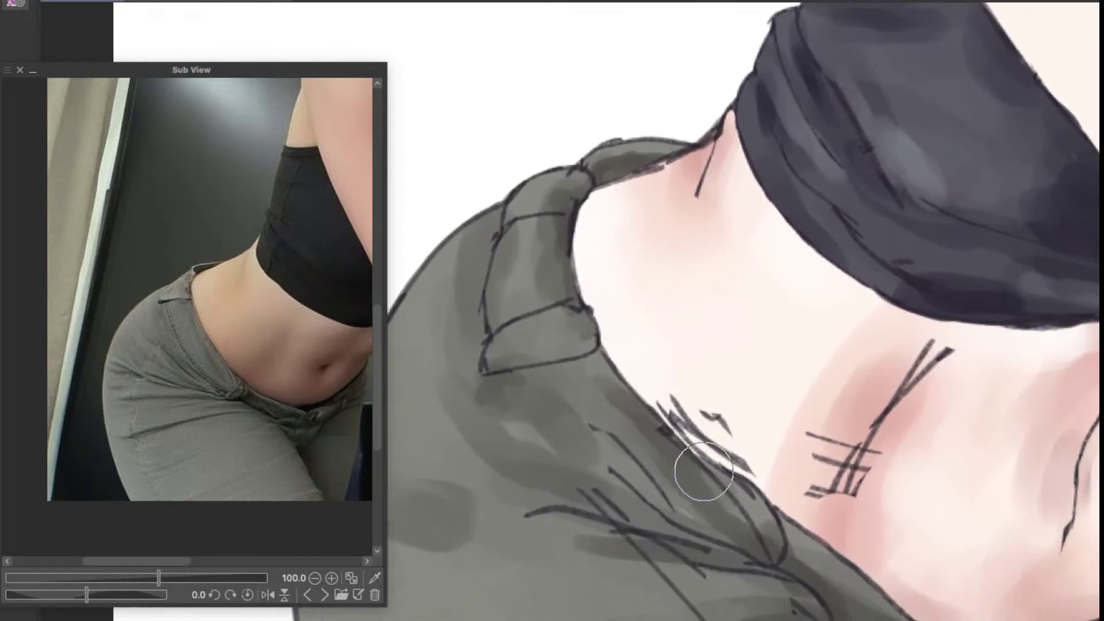
pyautogui.moveTo(700, 479); pyautogui.dragTo(736, 473)
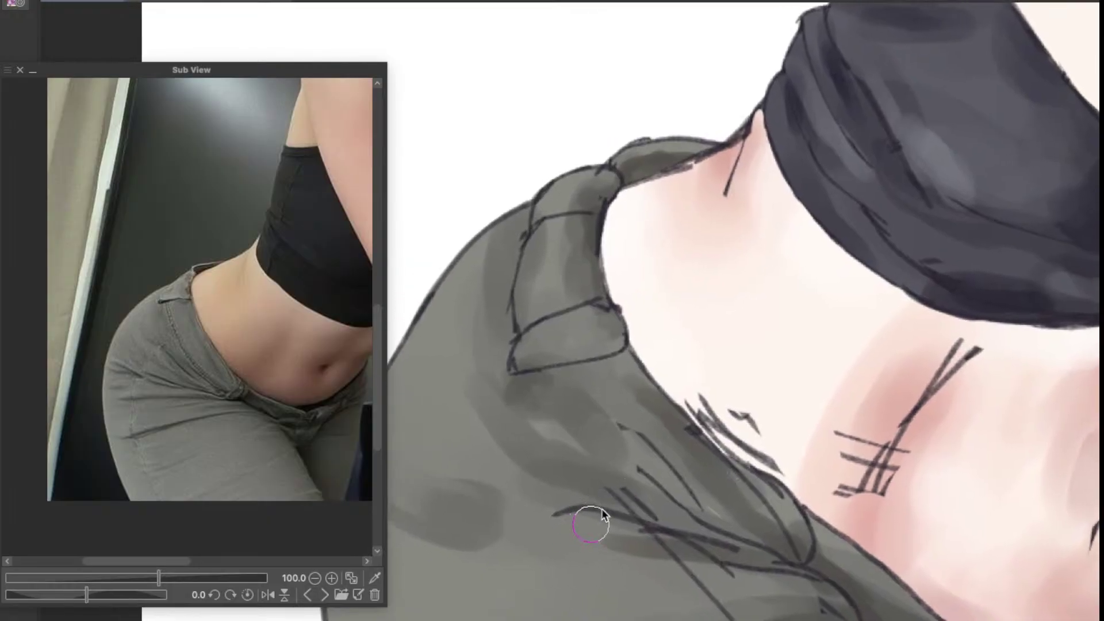
# Step: Strengthen the shadows of the gathered folds at the near hip, below the waistband and around the crossing sketch lines
pyautogui.moveTo(663, 489); pyautogui.dragTo(669, 464)
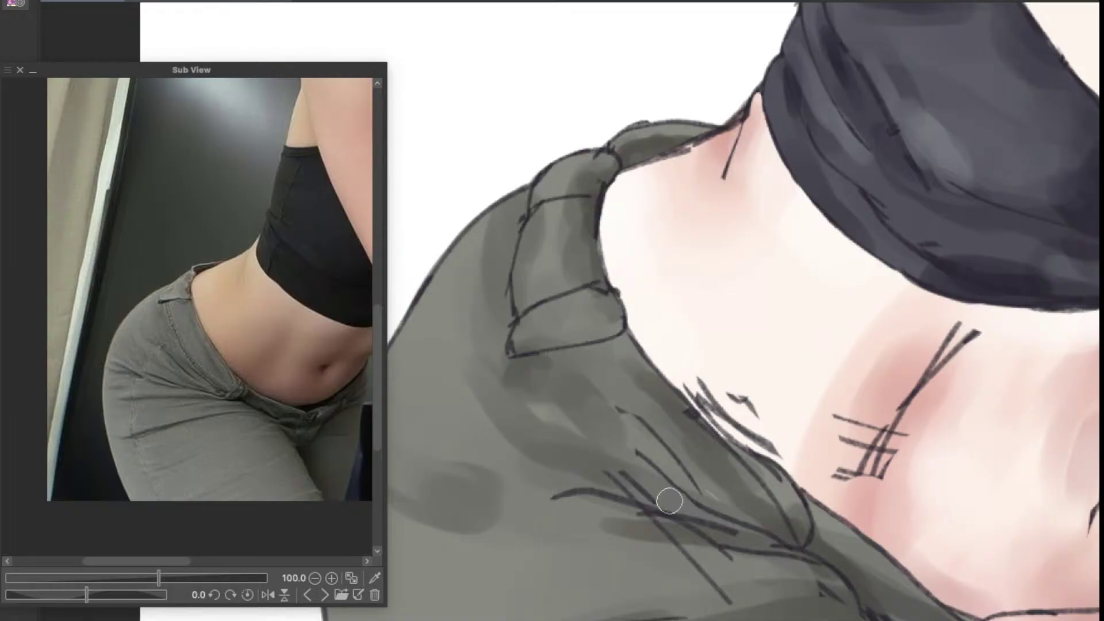
pyautogui.moveTo(671, 498)
pyautogui.mouseDown()
pyautogui.moveTo(637, 477)
pyautogui.moveTo(726, 498)
pyautogui.moveTo(753, 527)
pyautogui.mouseUp()
pyautogui.scroll(-2, 749, 507)
pyautogui.moveTo(633, 534)
pyautogui.mouseDown()
pyautogui.moveTo(653, 517)
pyautogui.moveTo(664, 468)
pyautogui.moveTo(702, 471)
pyautogui.mouseUp()
pyautogui.scroll(2, 604, 446)
pyautogui.moveTo(746, 504)
pyautogui.mouseDown()
pyautogui.moveTo(769, 488)
pyautogui.moveTo(758, 494)
pyautogui.mouseUp()
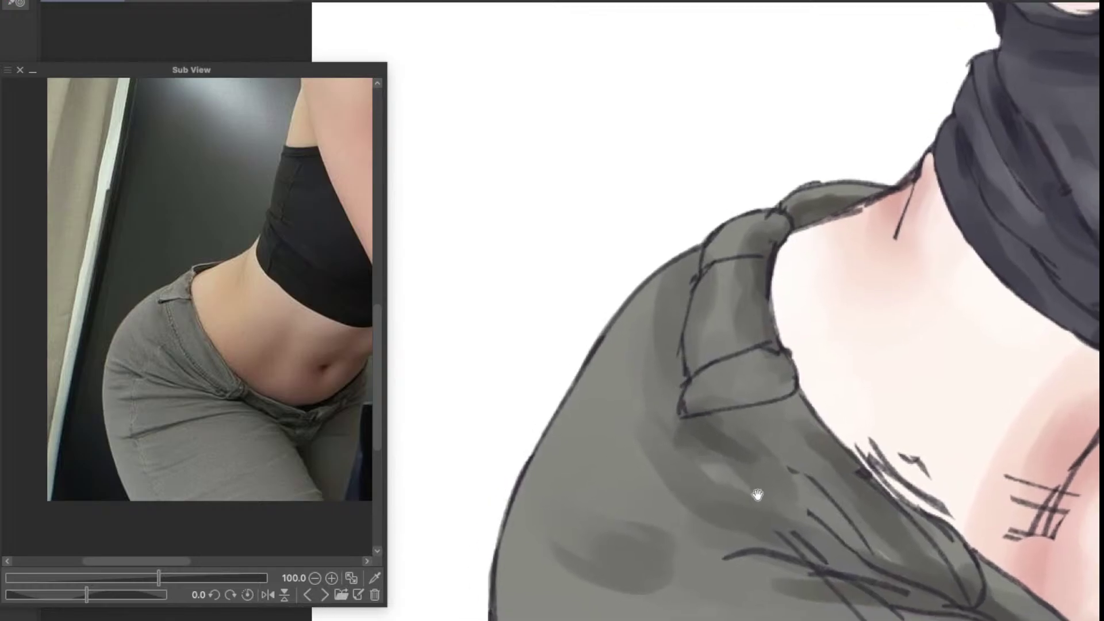
pyautogui.moveTo(680, 475); pyautogui.dragTo(579, 490)
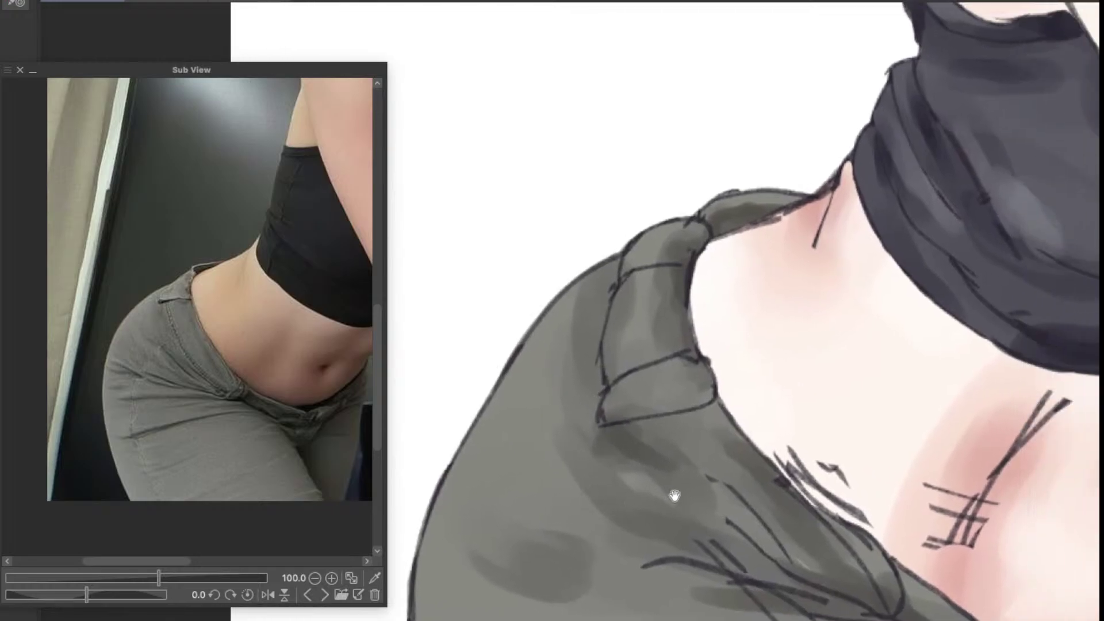
pyautogui.moveTo(642, 518)
pyautogui.mouseDown()
pyautogui.moveTo(680, 507)
pyautogui.moveTo(636, 492)
pyautogui.moveTo(672, 493)
pyautogui.moveTo(753, 530)
pyautogui.mouseUp()
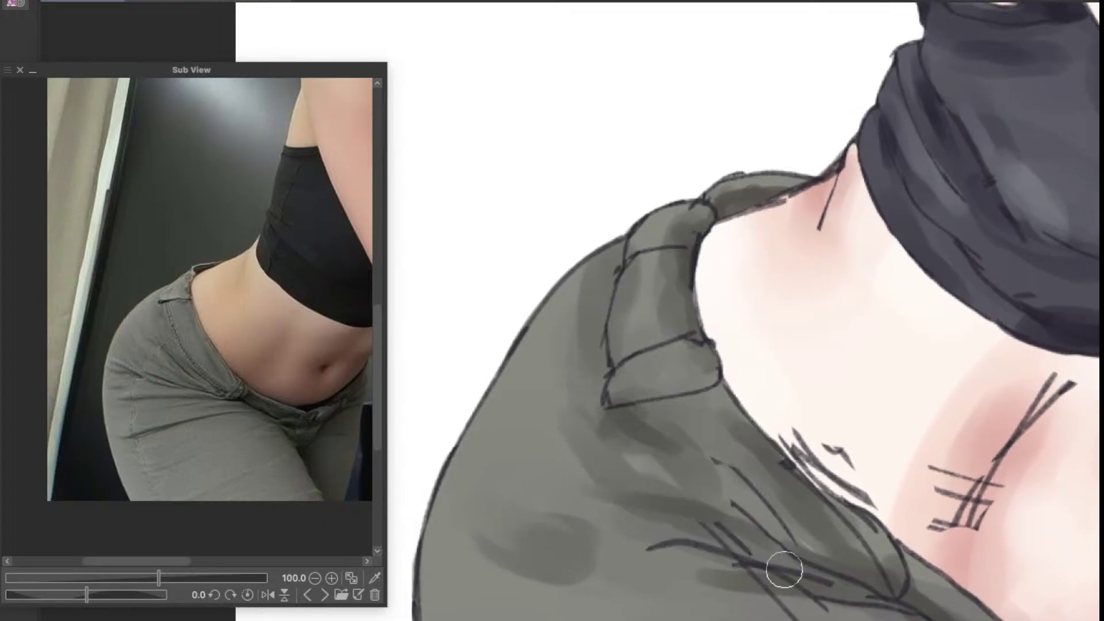
# Step: Refine the light and dark tones on the far waistband and the hip beneath it, using a smaller brush
pyautogui.scroll(-5, 808, 563)
pyautogui.scroll(3, 849, 566)
pyautogui.moveTo(855, 571)
pyautogui.mouseDown()
pyautogui.moveTo(783, 532)
pyautogui.moveTo(618, 525)
pyautogui.mouseUp()
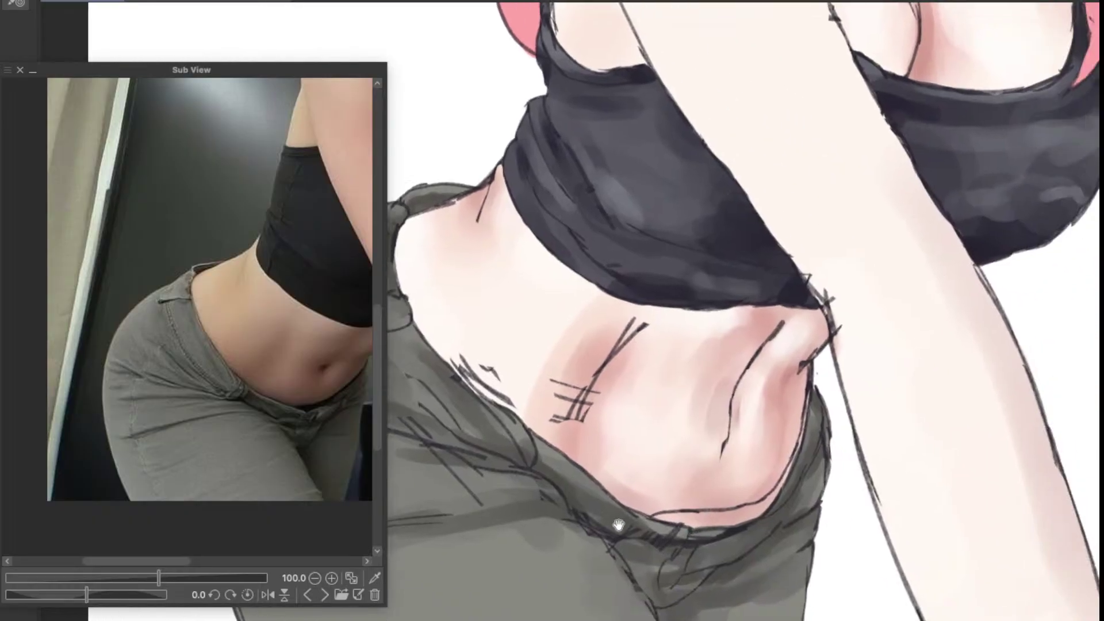
pyautogui.moveTo(273, 504); pyautogui.dragTo(241, 446)
pyautogui.scroll(6, 660, 492)
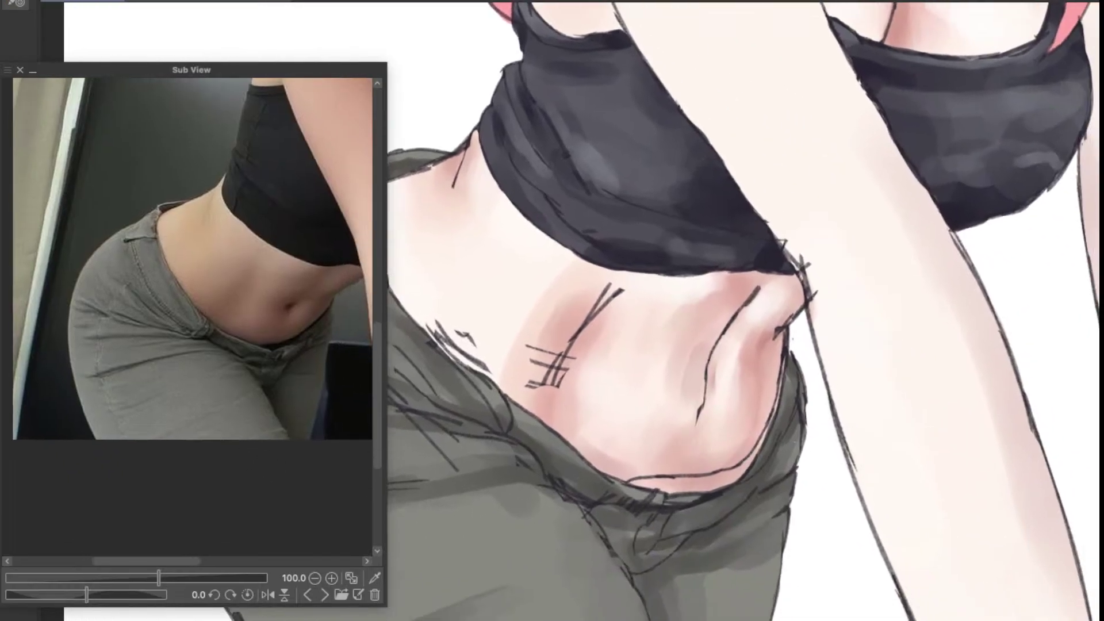
pyautogui.scroll(-3, 781, 463)
pyautogui.scroll(-3, 802, 468)
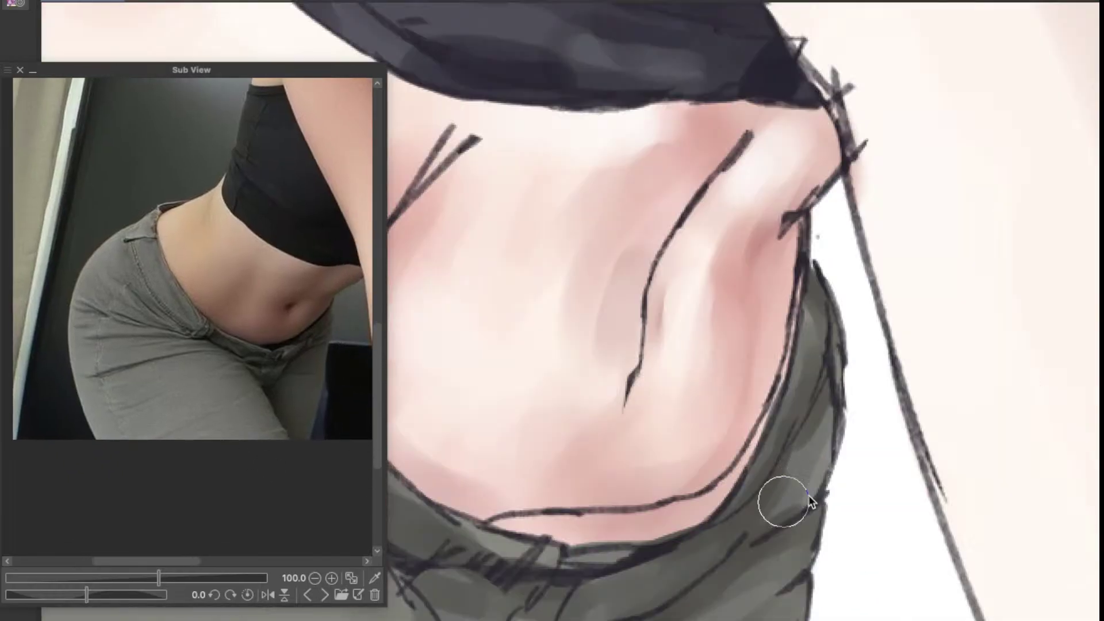
pyautogui.moveTo(795, 530)
pyautogui.mouseDown()
pyautogui.moveTo(812, 463)
pyautogui.moveTo(750, 484)
pyautogui.mouseUp()
pyautogui.press('[')
pyautogui.press('[')
pyautogui.press('[')
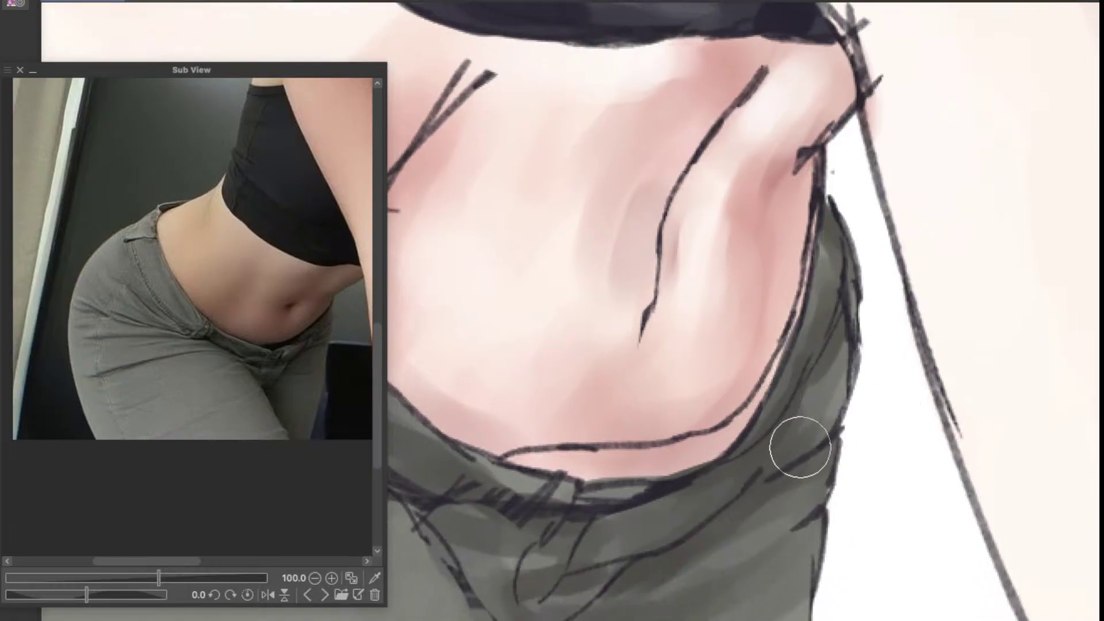
pyautogui.scroll(-2, 774, 464)
pyautogui.moveTo(743, 490); pyautogui.dragTo(786, 486)
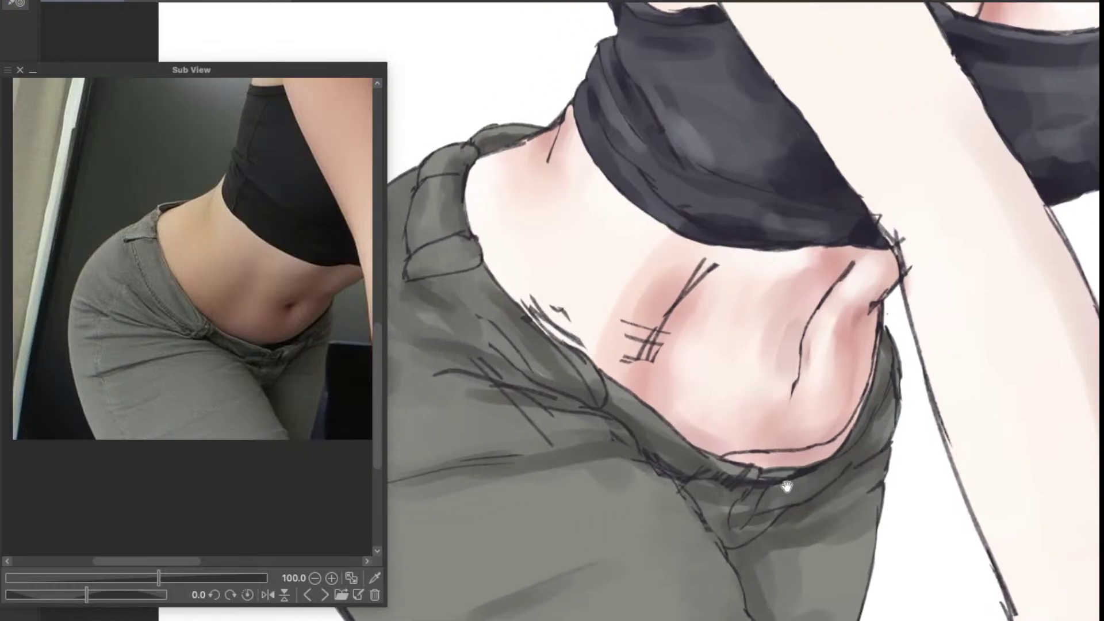
# Step: Refine the shading at the top of the near thigh, beside the fly and below the front waistband
pyautogui.scroll(-3, 787, 487)
pyautogui.scroll(3, 786, 489)
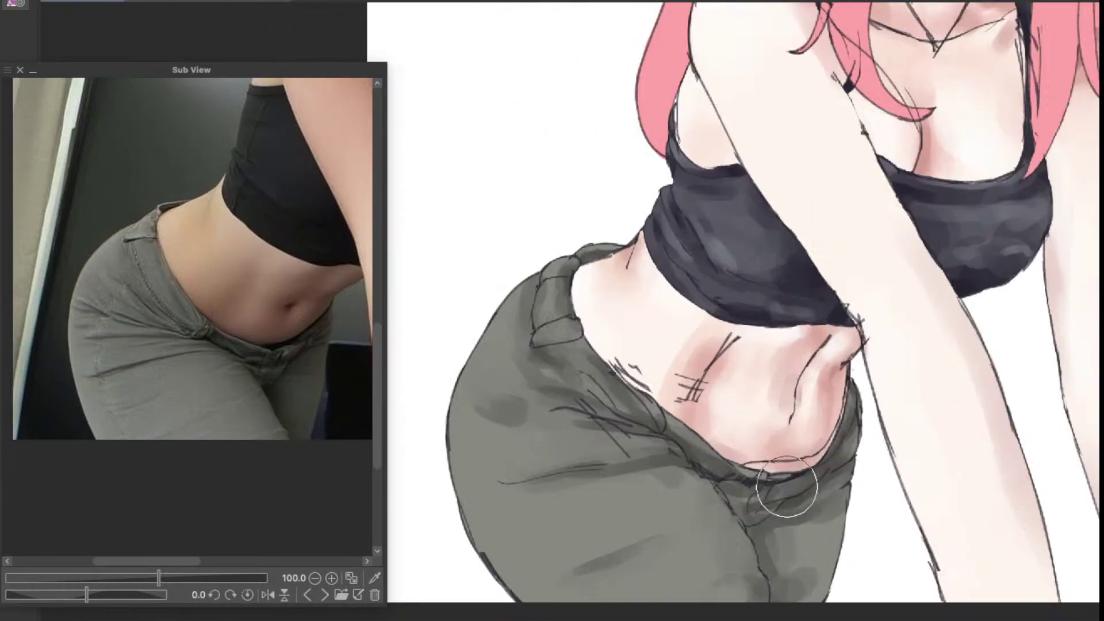
pyautogui.moveTo(676, 527)
pyautogui.mouseDown()
pyautogui.moveTo(678, 510)
pyautogui.moveTo(708, 519)
pyautogui.mouseUp()
pyautogui.scroll(1, 716, 515)
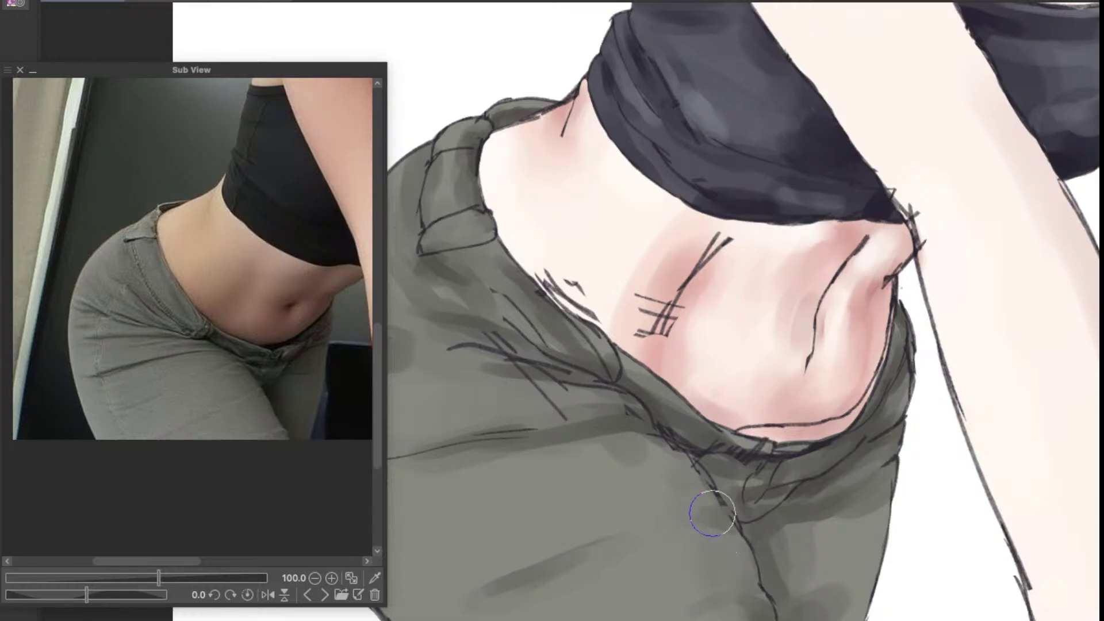
pyautogui.scroll(-3, 741, 522)
pyautogui.moveTo(667, 452); pyautogui.dragTo(700, 483)
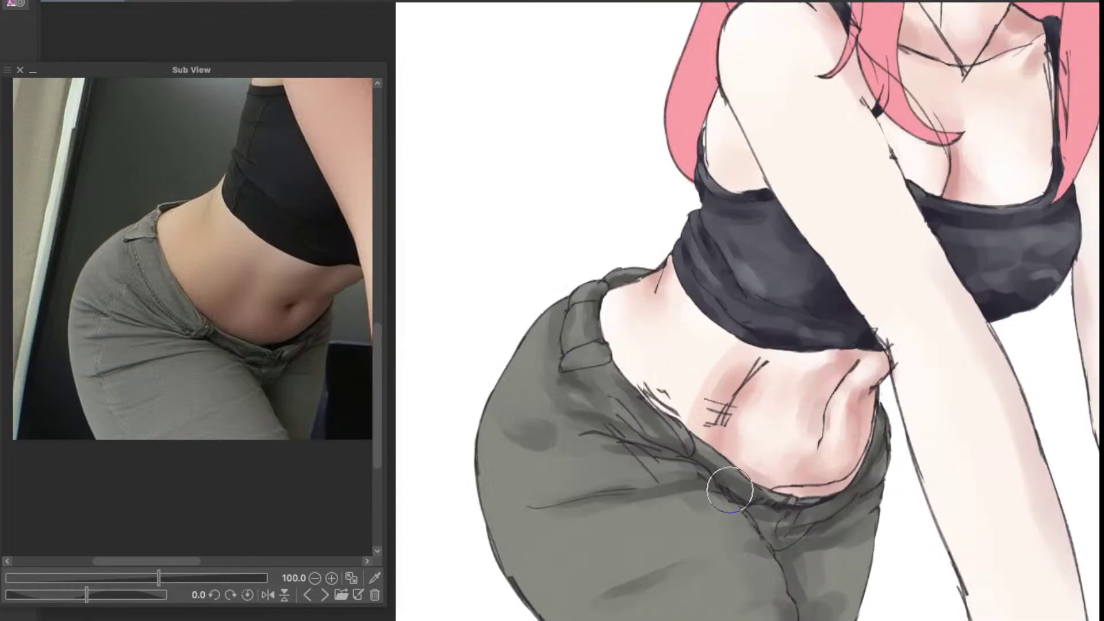
# Step: Paint lighter grey-green tones onto the front of the near thigh, between the long fold shadows
pyautogui.moveTo(779, 437)
pyautogui.mouseDown()
pyautogui.moveTo(745, 533)
pyautogui.moveTo(715, 546)
pyautogui.moveTo(734, 592)
pyautogui.mouseUp()
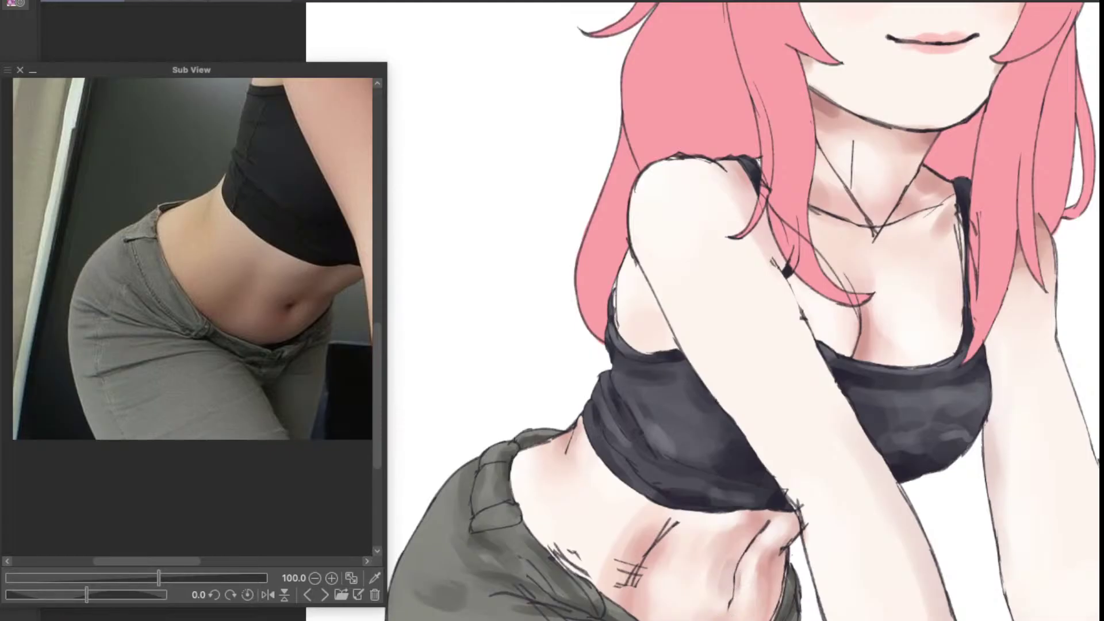
pyautogui.scroll(-2, 735, 592)
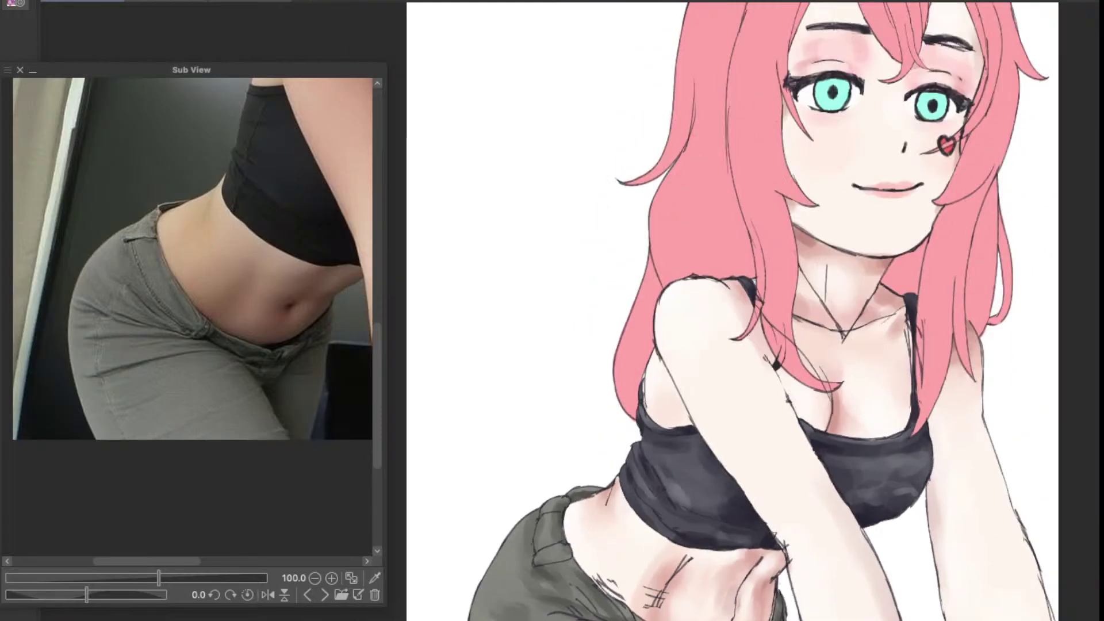
pyautogui.scroll(3, 615, 598)
pyautogui.moveTo(654, 620); pyautogui.dragTo(708, 484)
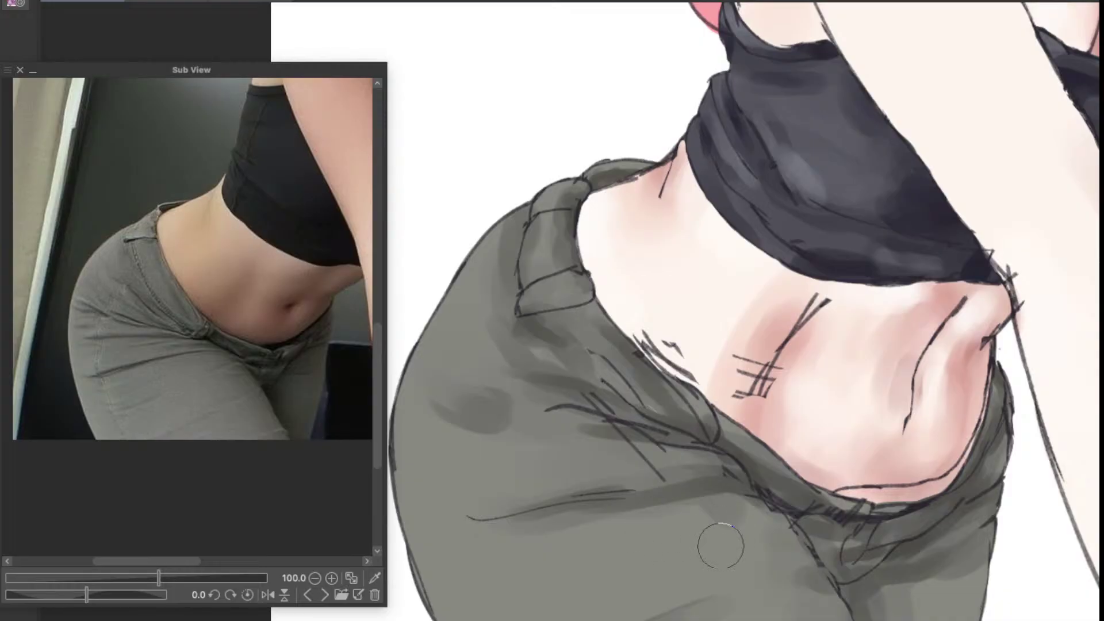
pyautogui.moveTo(700, 531)
pyautogui.mouseDown()
pyautogui.moveTo(769, 488)
pyautogui.moveTo(678, 505)
pyautogui.moveTo(661, 485)
pyautogui.mouseUp()
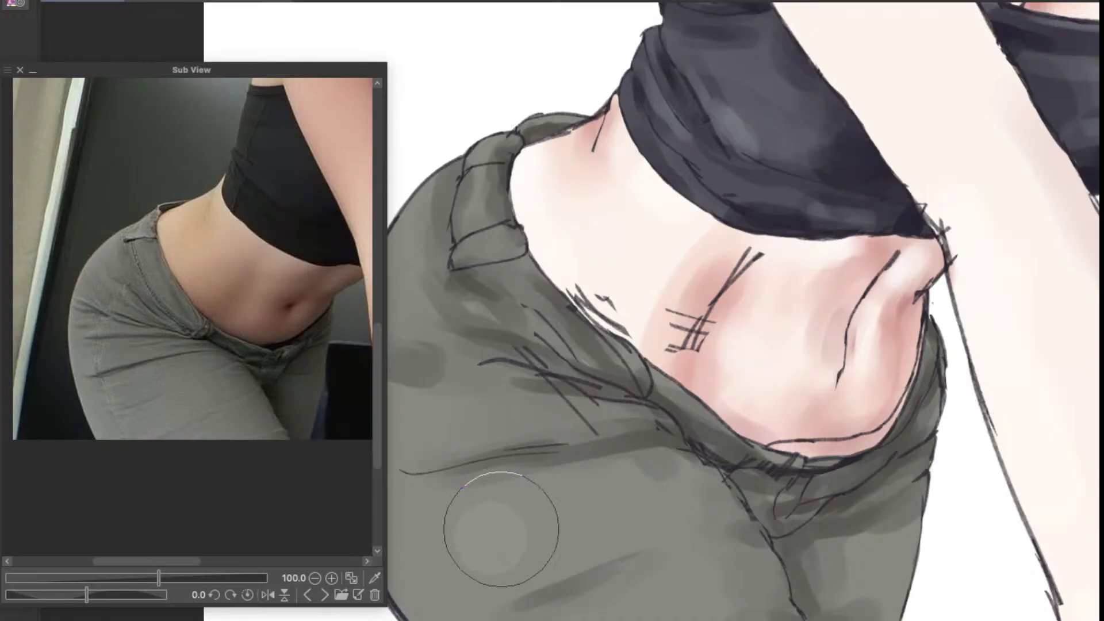
pyautogui.moveTo(647, 508); pyautogui.dragTo(762, 487)
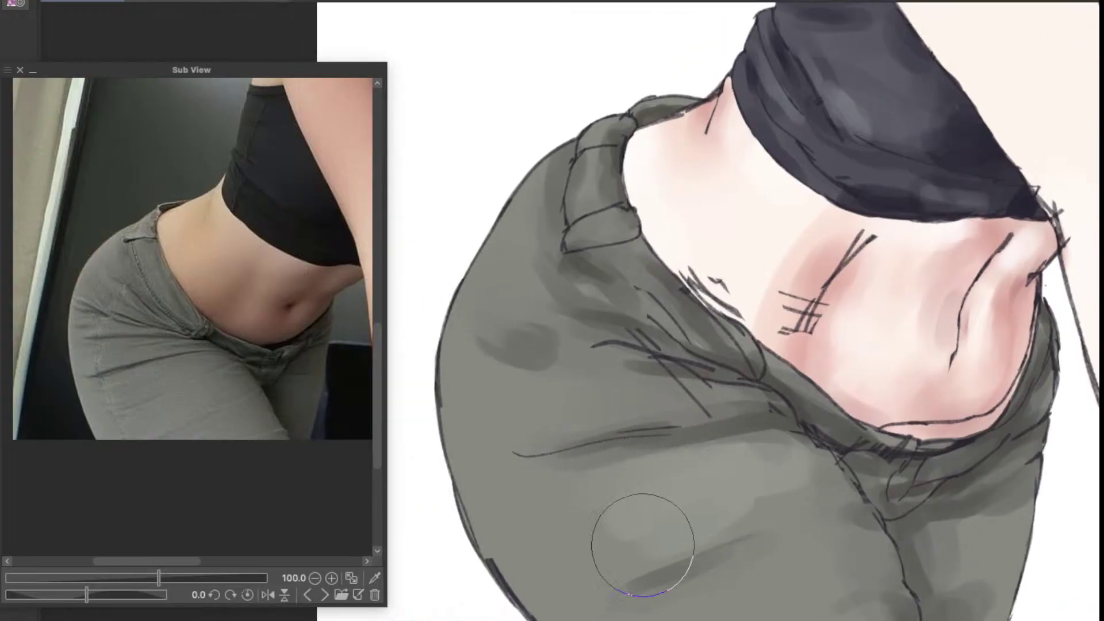
pyautogui.moveTo(623, 427)
pyautogui.mouseDown()
pyautogui.moveTo(678, 510)
pyautogui.moveTo(715, 485)
pyautogui.moveTo(633, 502)
pyautogui.moveTo(770, 478)
pyautogui.mouseUp()
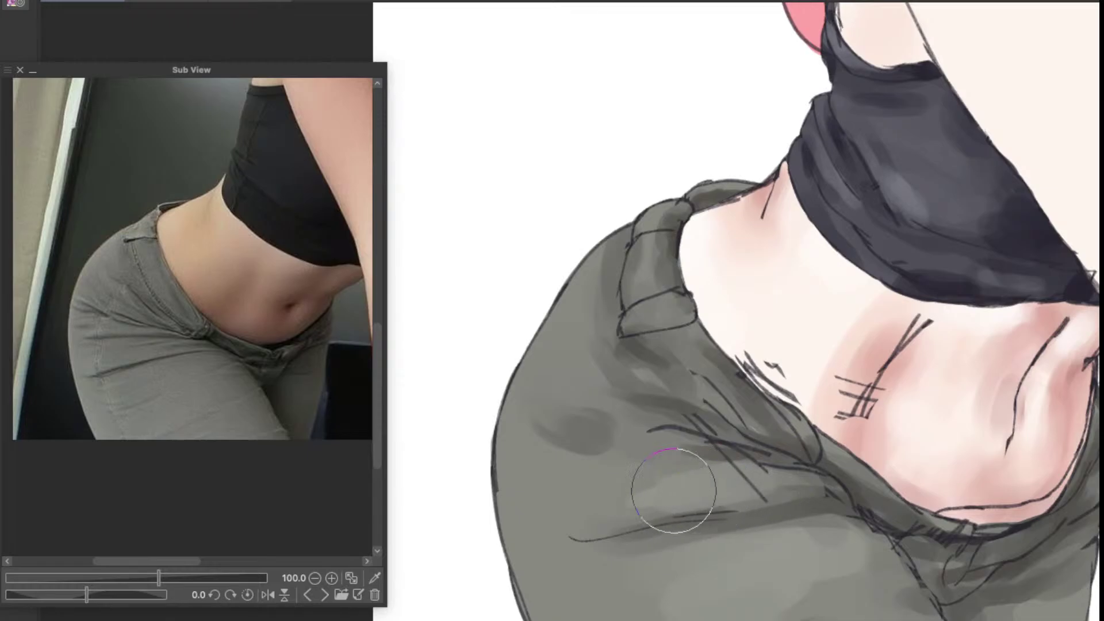
# Step: Brush light patches onto the outer side of the near hip, around the existing dark fold shadow
pyautogui.moveTo(613, 469)
pyautogui.mouseDown()
pyautogui.moveTo(636, 464)
pyautogui.moveTo(661, 594)
pyautogui.mouseUp()
pyautogui.moveTo(581, 530); pyautogui.dragTo(622, 522)
pyautogui.moveTo(546, 500)
pyautogui.mouseDown()
pyautogui.moveTo(548, 538)
pyautogui.moveTo(578, 513)
pyautogui.mouseUp()
pyautogui.moveTo(586, 512)
pyautogui.mouseDown()
pyautogui.moveTo(545, 521)
pyautogui.moveTo(573, 480)
pyautogui.moveTo(581, 523)
pyautogui.mouseUp()
# Step: Lighten the lower flap of the belt loop at the near hip and touch up the strip above it
pyautogui.scroll(1, 646, 475)
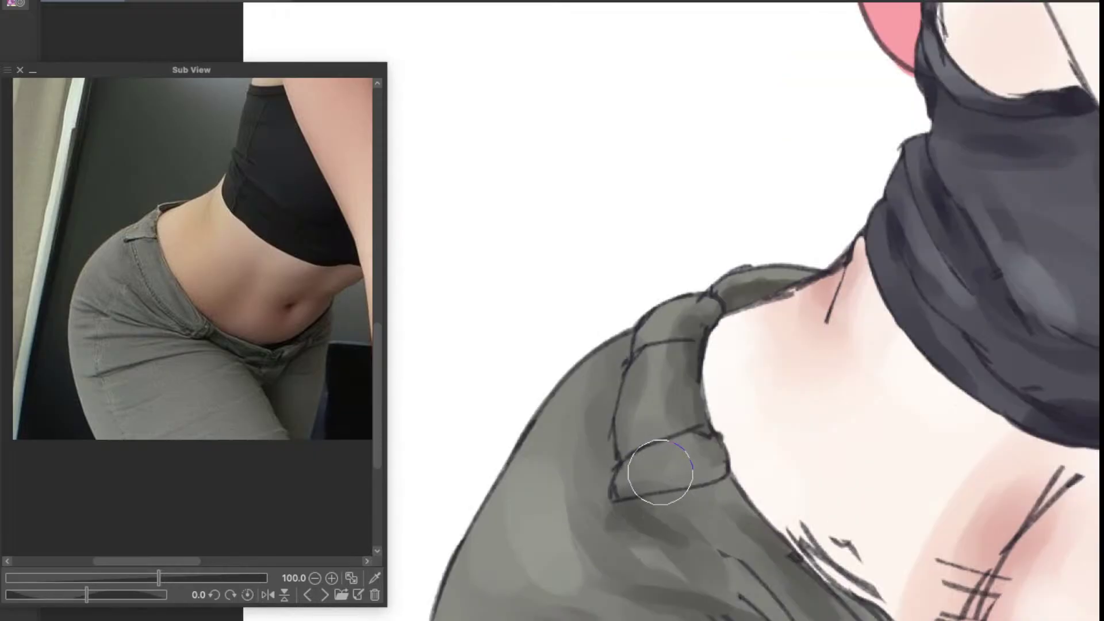
pyautogui.moveTo(631, 485)
pyautogui.mouseDown()
pyautogui.moveTo(692, 456)
pyautogui.moveTo(683, 452)
pyautogui.mouseUp()
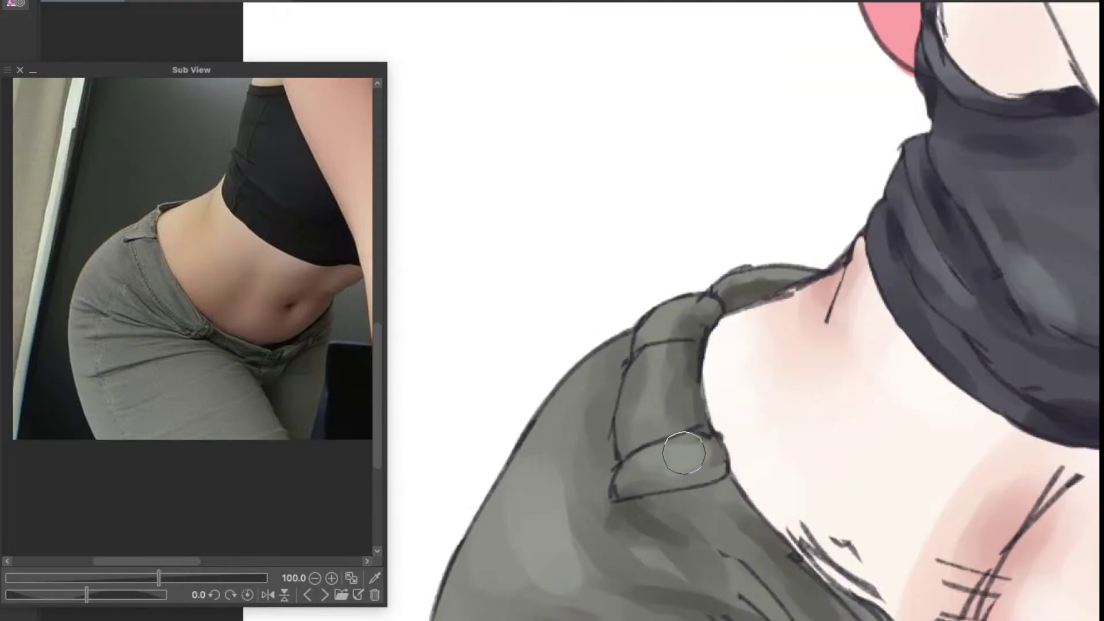
pyautogui.moveTo(655, 402)
pyautogui.mouseDown()
pyautogui.moveTo(611, 546)
pyautogui.moveTo(628, 554)
pyautogui.moveTo(619, 545)
pyautogui.moveTo(626, 476)
pyautogui.moveTo(617, 484)
pyautogui.mouseUp()
pyautogui.scroll(-3, 674, 531)
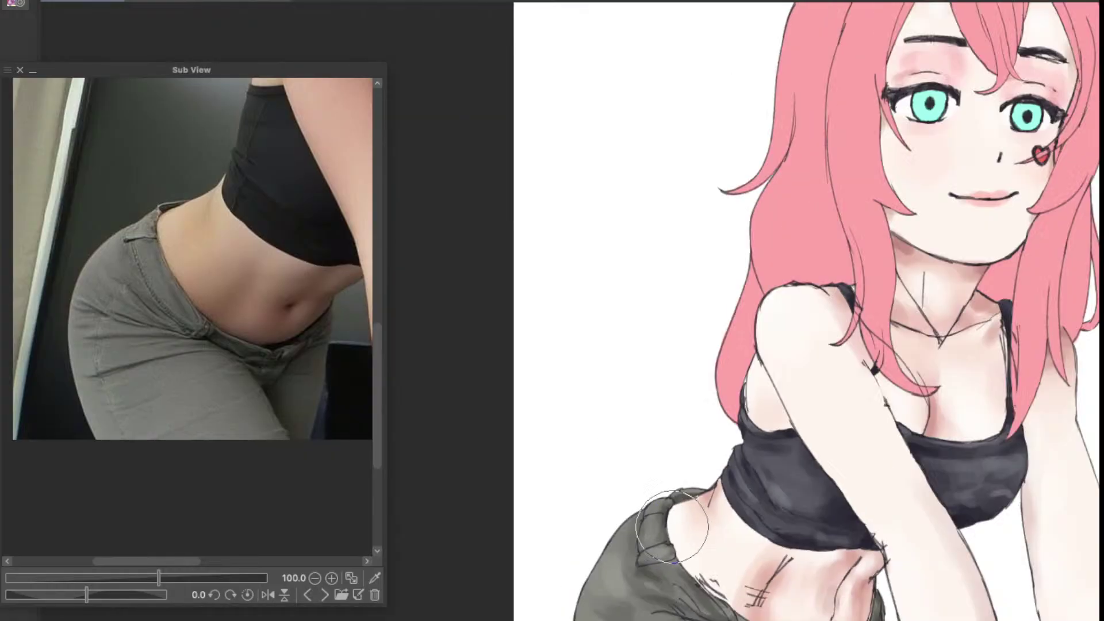
pyautogui.scroll(1, 771, 593)
pyautogui.moveTo(793, 620); pyautogui.dragTo(757, 605)
pyautogui.scroll(4, 757, 607)
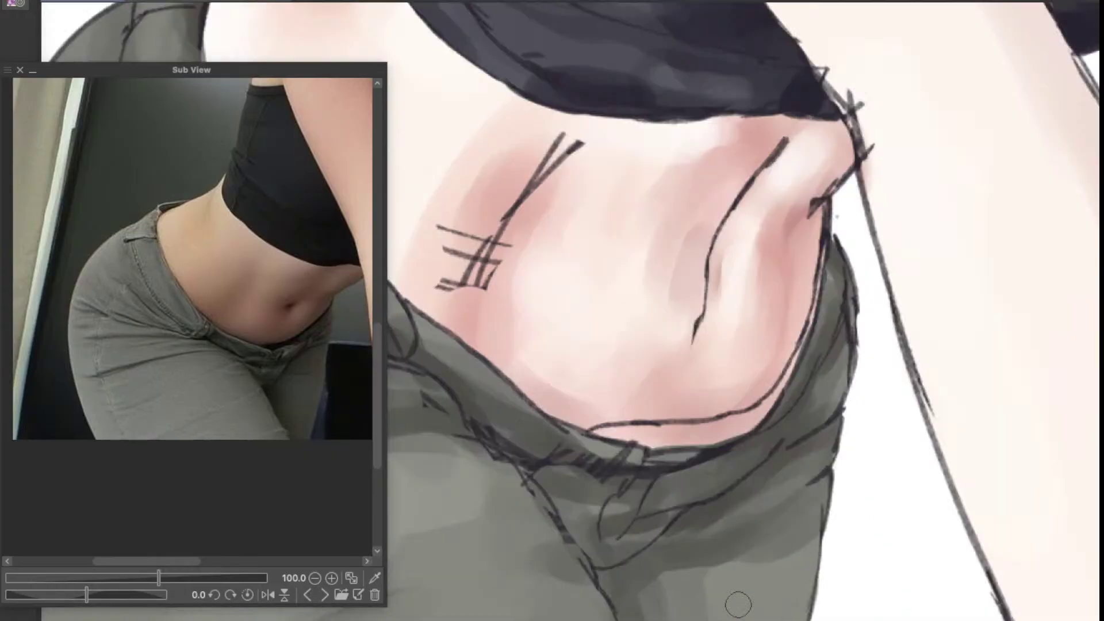
# Step: Undo the last light patch on the front of the far thigh, below the fly
pyautogui.scroll(-2, 764, 575)
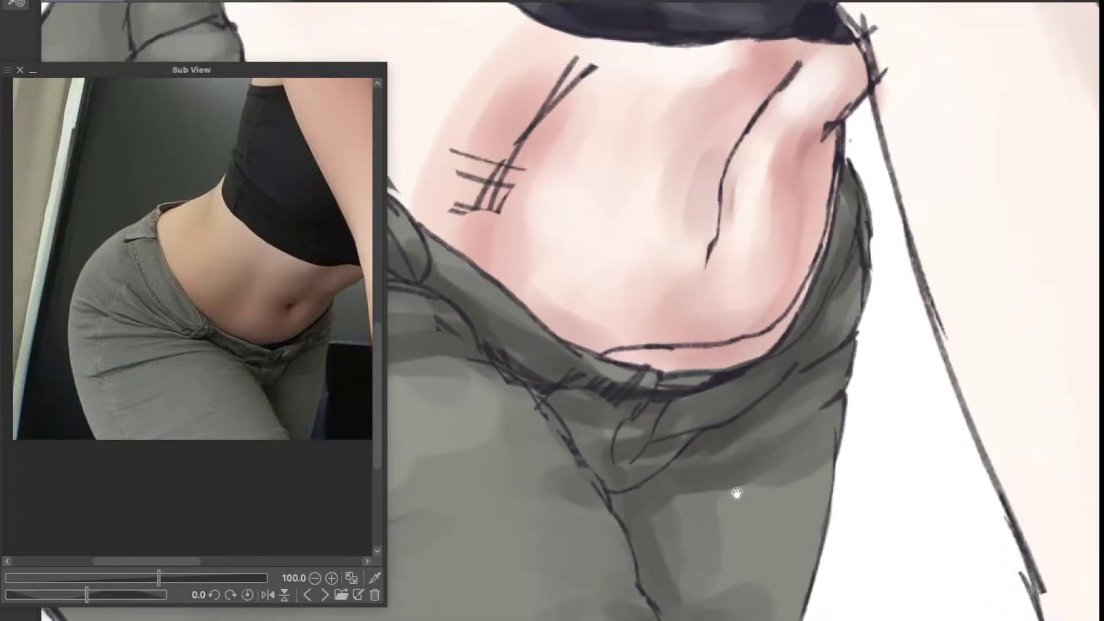
pyautogui.moveTo(744, 510)
pyautogui.mouseDown()
pyautogui.moveTo(685, 567)
pyautogui.moveTo(759, 533)
pyautogui.moveTo(711, 550)
pyautogui.moveTo(736, 519)
pyautogui.moveTo(709, 501)
pyautogui.moveTo(676, 527)
pyautogui.moveTo(730, 519)
pyautogui.moveTo(702, 503)
pyautogui.moveTo(671, 520)
pyautogui.moveTo(703, 509)
pyautogui.mouseUp()
pyautogui.press('super+z')
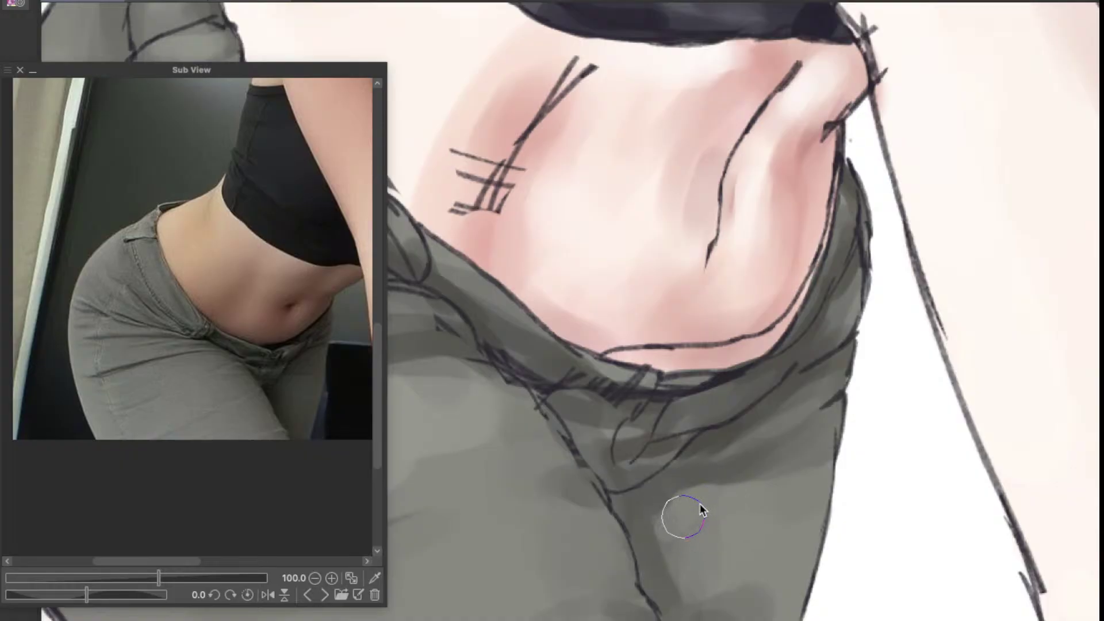
pyautogui.moveTo(719, 420)
pyautogui.mouseDown()
pyautogui.moveTo(764, 497)
pyautogui.moveTo(766, 544)
pyautogui.mouseUp()
pyautogui.scroll(2, 678, 513)
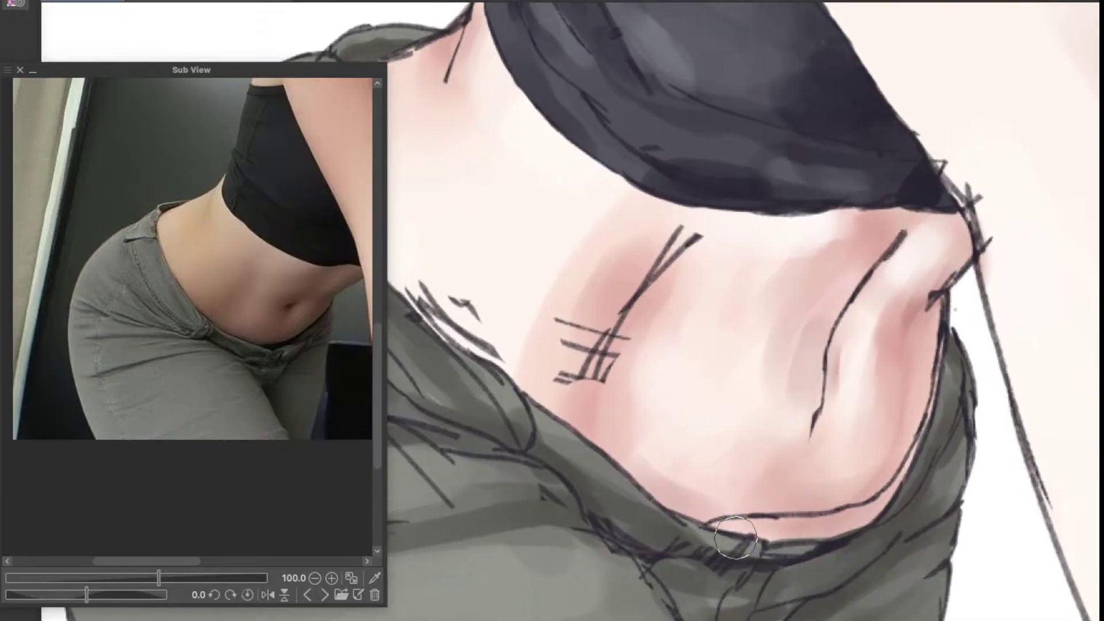
pyautogui.scroll(1, 590, 463)
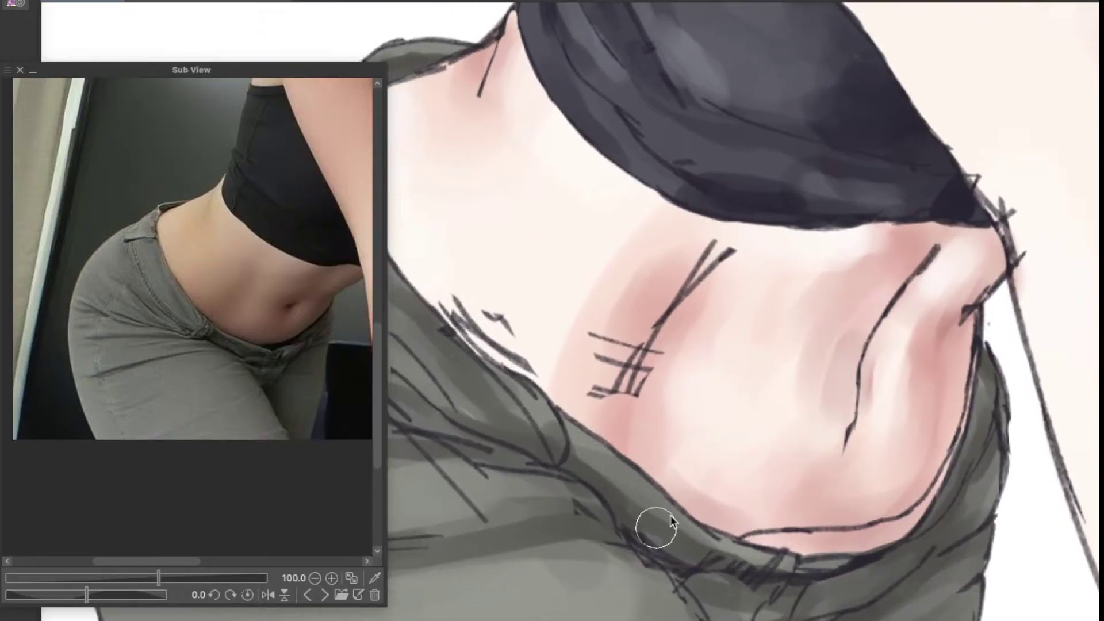
pyautogui.scroll(-2, 748, 543)
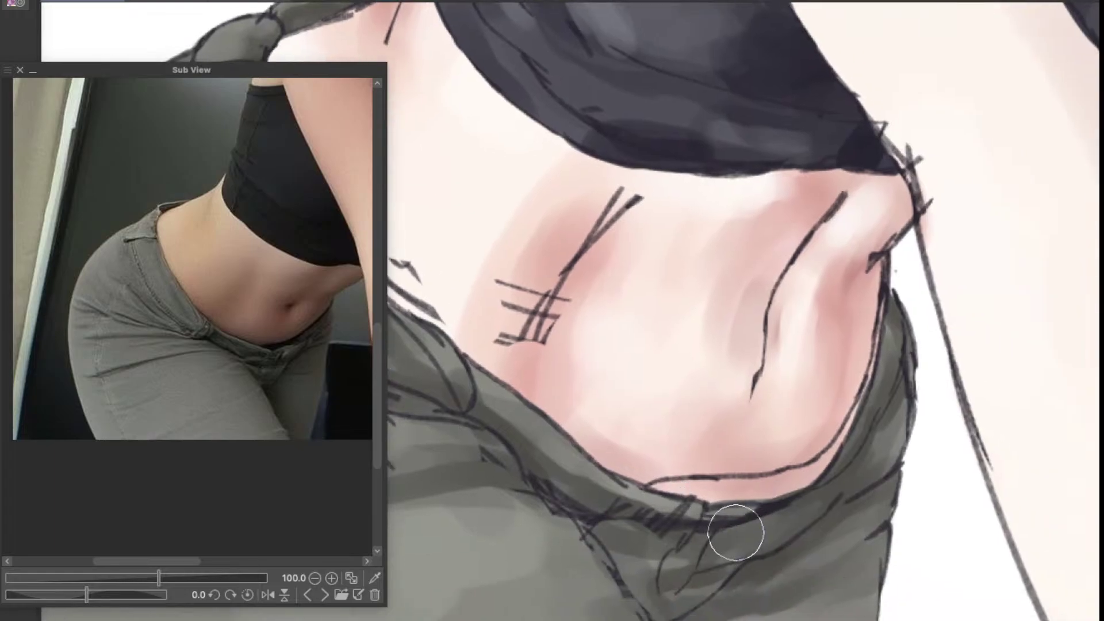
# Step: Brush a lighter grey-green strip with a smaller brush along the fold just beneath the front waistband, beside the fly
pyautogui.press('[')
pyautogui.moveTo(709, 537); pyautogui.dragTo(807, 496)
pyautogui.press('[')
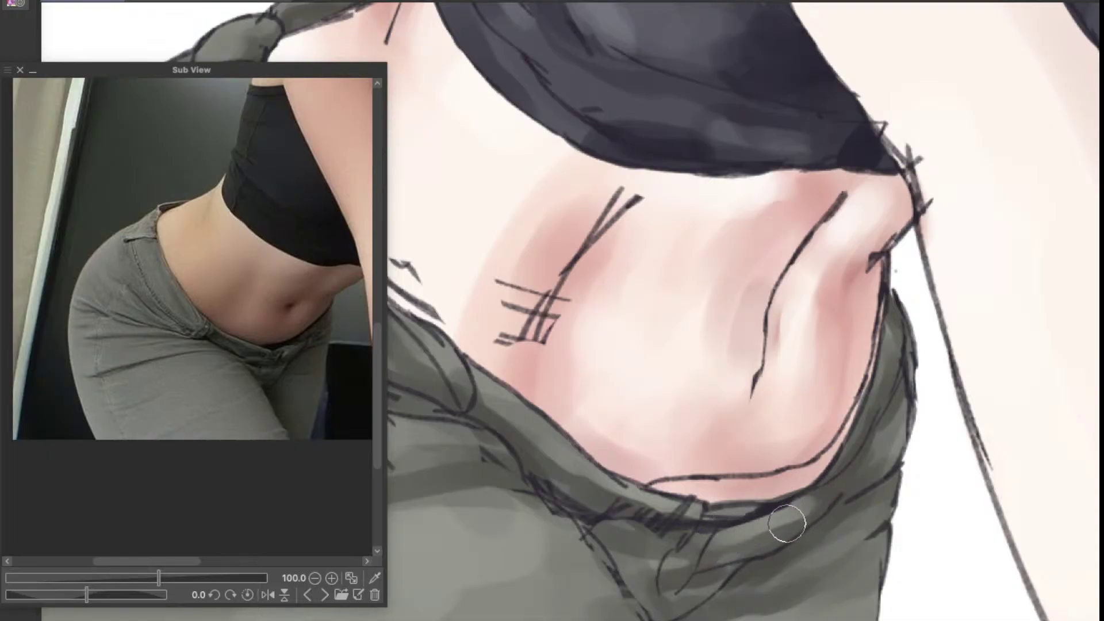
pyautogui.hotkey('ctrl', 'z')
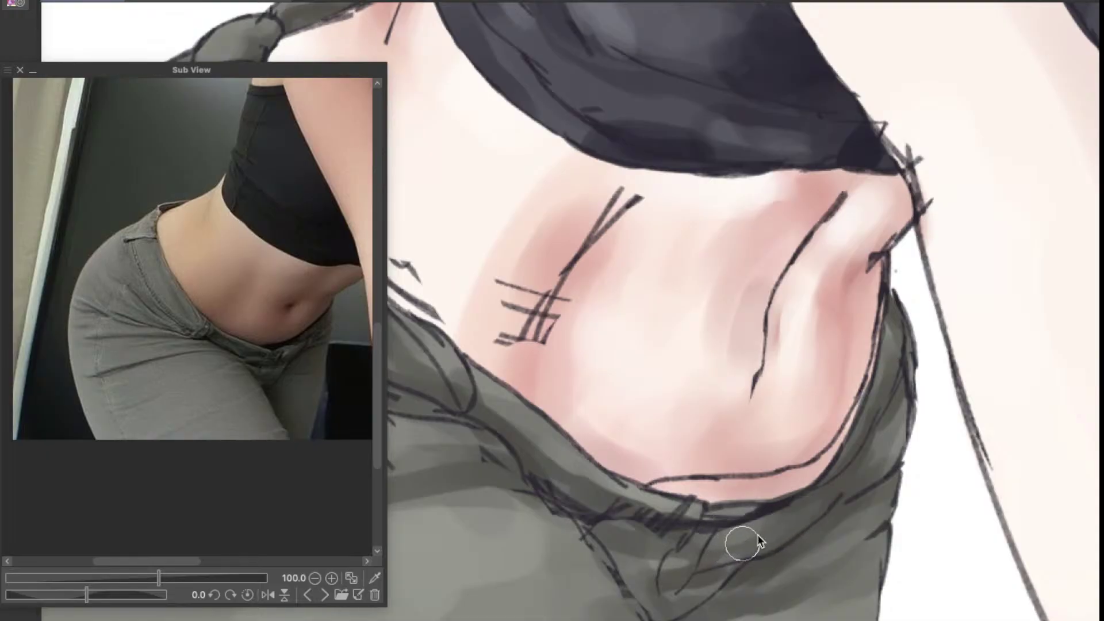
pyautogui.press('[')
pyautogui.hotkey('ctrl', 'z')
pyautogui.press('Tab')
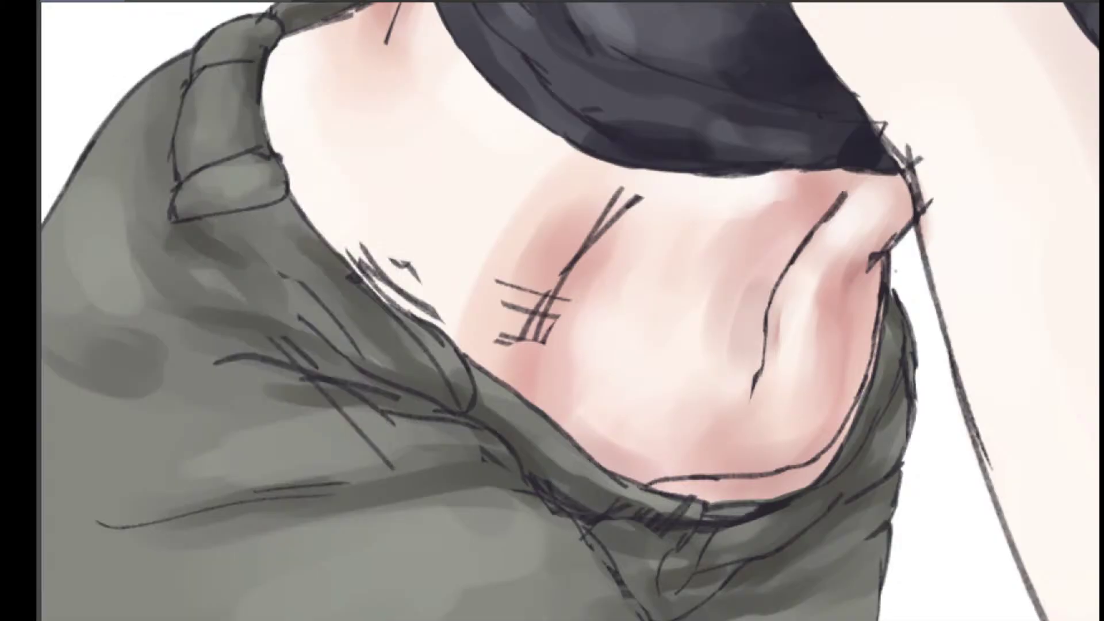
pyautogui.press('Tab')
pyautogui.moveTo(762, 527)
pyautogui.mouseDown()
pyautogui.moveTo(771, 505)
pyautogui.moveTo(761, 506)
pyautogui.moveTo(791, 520)
pyautogui.moveTo(805, 491)
pyautogui.moveTo(809, 502)
pyautogui.moveTo(846, 493)
pyautogui.moveTo(744, 525)
pyautogui.mouseUp()
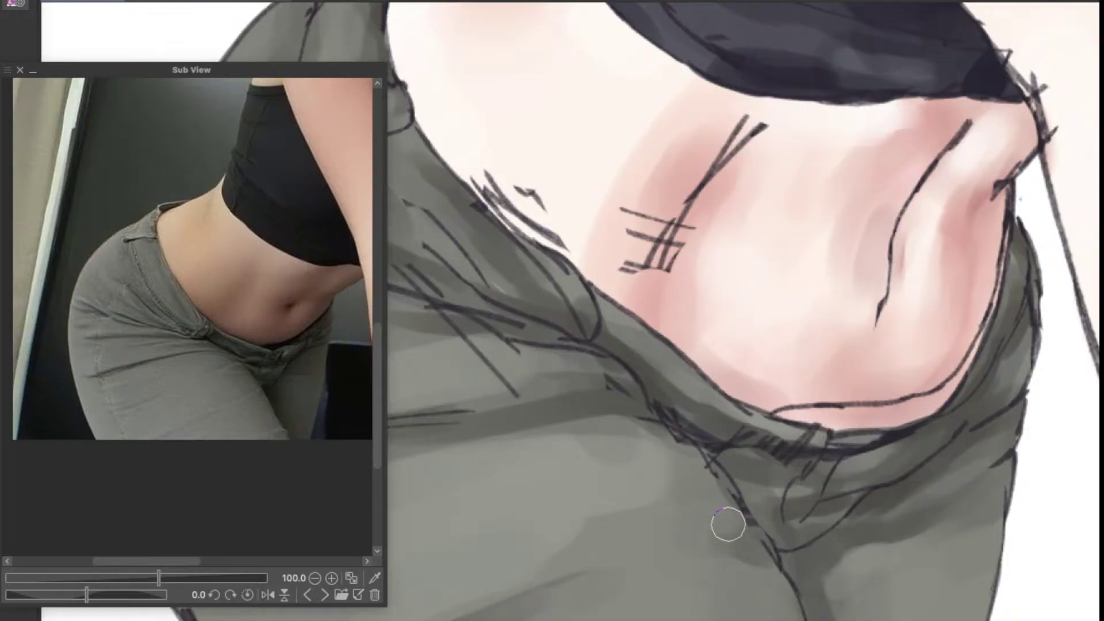
# Step: Paint a lighter grey-green patch onto the front of the far thigh, below the dark fold beside the fly
pyautogui.scroll(-1, 731, 567)
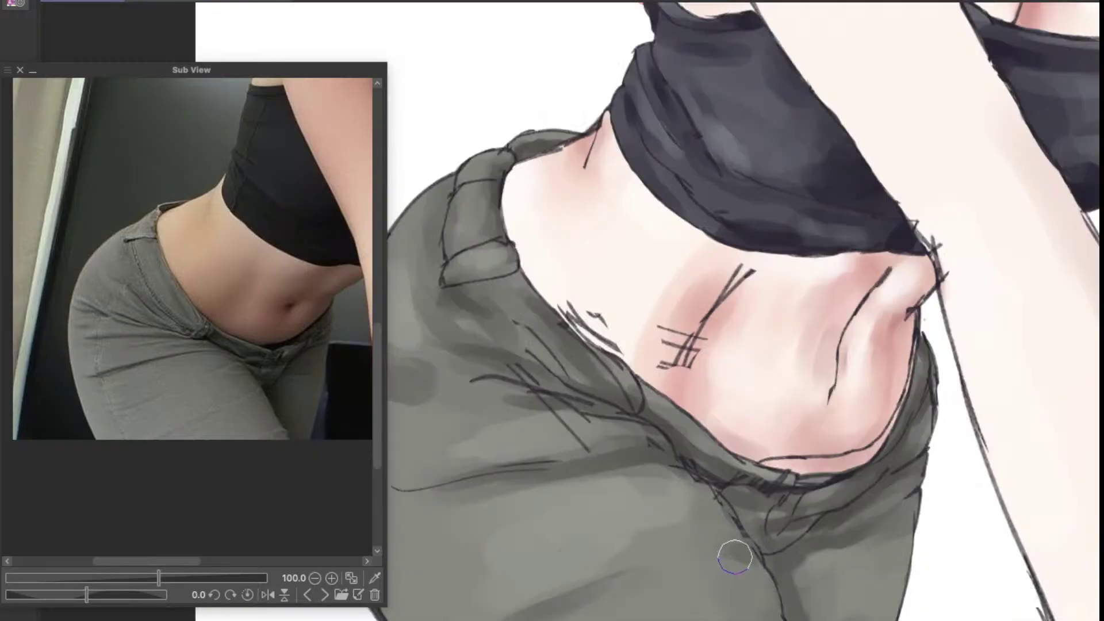
pyautogui.scroll(2, 735, 557)
pyautogui.hscroll(3, 744, 561)
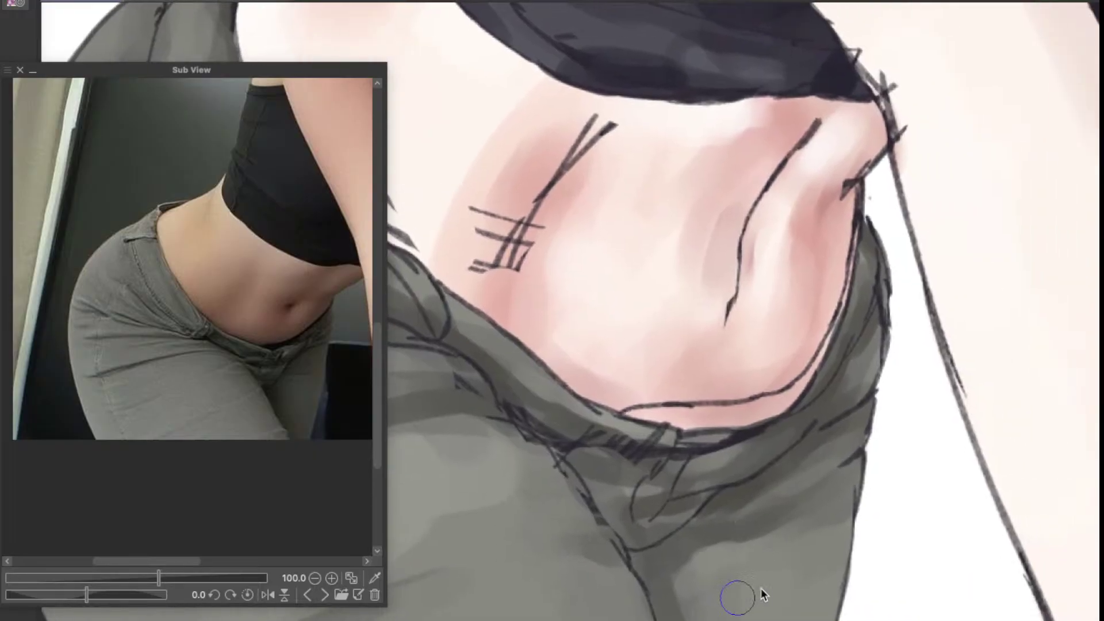
pyautogui.moveTo(761, 588); pyautogui.dragTo(768, 589)
pyautogui.press('super+z')
pyautogui.moveTo(695, 566); pyautogui.dragTo(823, 535)
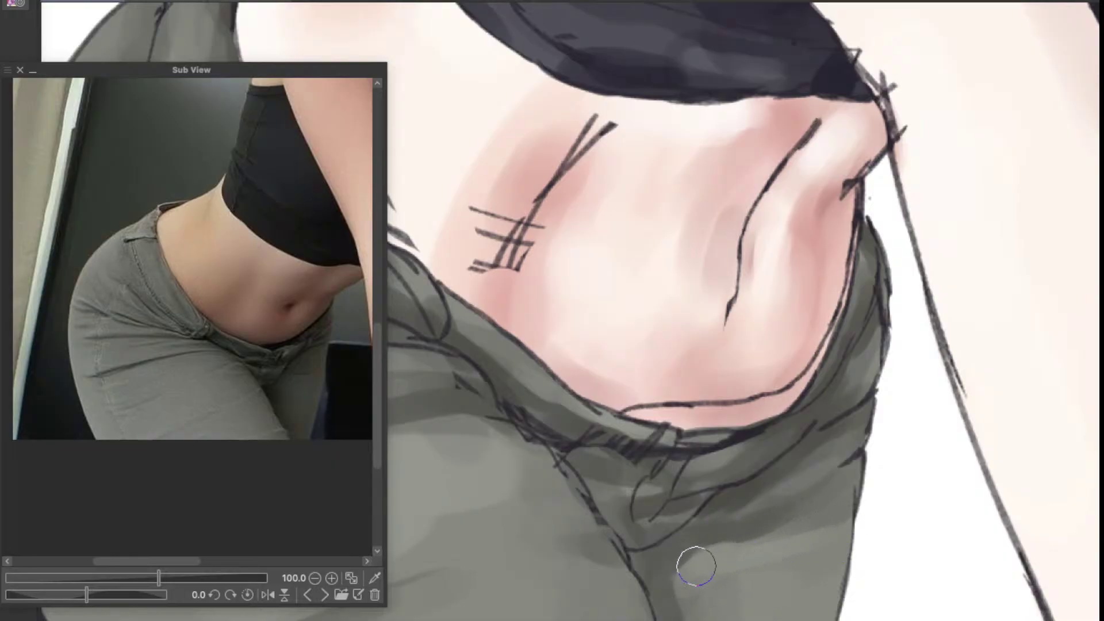
pyautogui.moveTo(696, 567)
pyautogui.mouseDown()
pyautogui.moveTo(675, 611)
pyautogui.moveTo(689, 607)
pyautogui.moveTo(679, 557)
pyautogui.moveTo(730, 608)
pyautogui.mouseUp()
pyautogui.scroll(-3, 819, 604)
pyautogui.scroll(2, 824, 595)
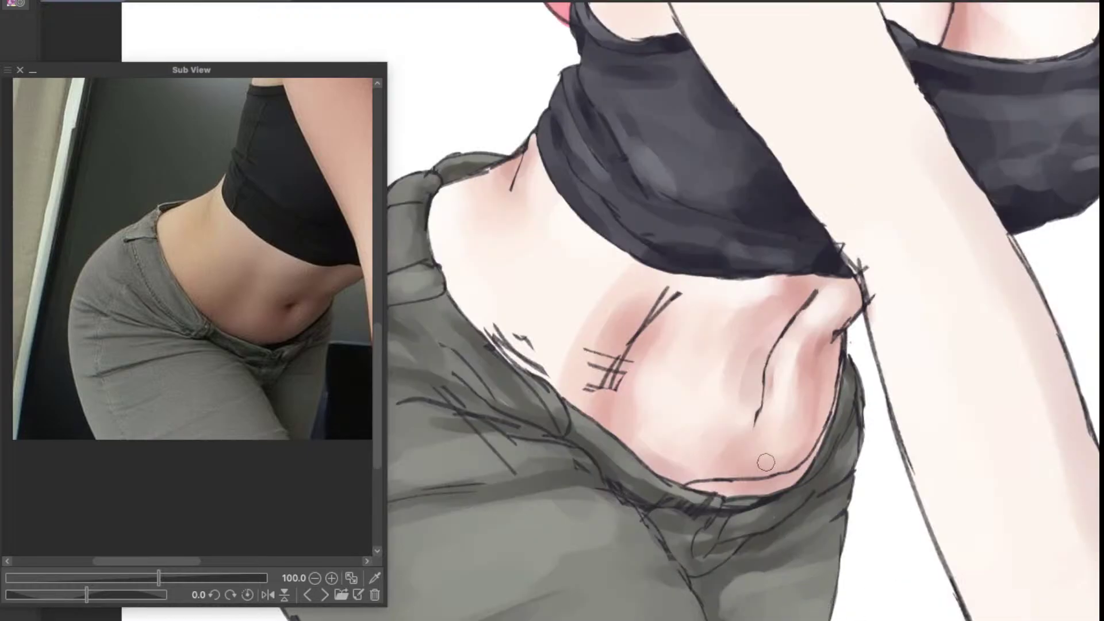
# Step: Shade the outer edge of the near hip and thigh with broad strokes of a large brush
pyautogui.moveTo(813, 464); pyautogui.dragTo(788, 564)
pyautogui.moveTo(694, 562); pyautogui.dragTo(744, 544)
pyautogui.moveTo(637, 547); pyautogui.dragTo(739, 540)
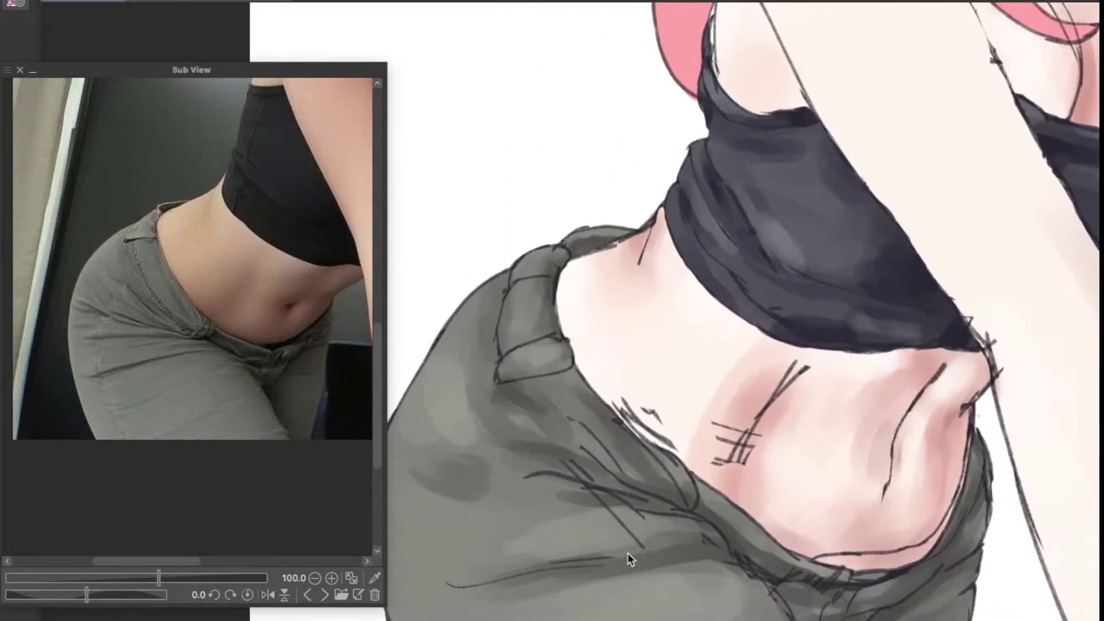
pyautogui.moveTo(571, 568)
pyautogui.mouseDown()
pyautogui.moveTo(744, 563)
pyautogui.moveTo(617, 566)
pyautogui.moveTo(845, 529)
pyautogui.mouseUp()
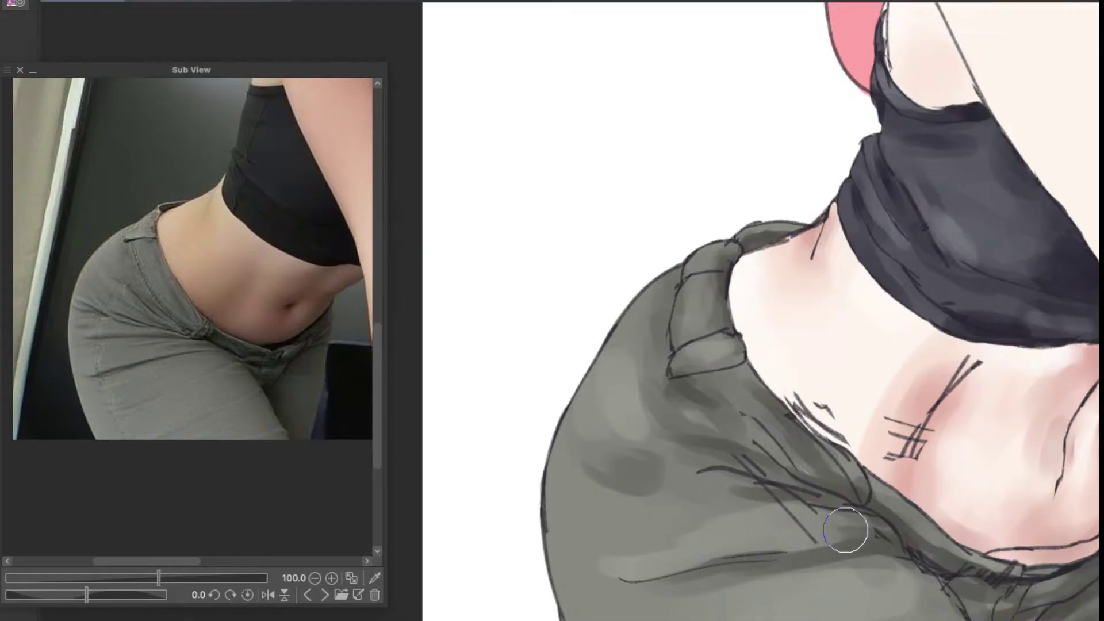
pyautogui.moveTo(556, 547)
pyautogui.mouseDown()
pyautogui.moveTo(595, 532)
pyautogui.moveTo(556, 489)
pyautogui.moveTo(590, 598)
pyautogui.moveTo(574, 543)
pyautogui.mouseUp()
pyautogui.hotkey('ctrl', 'z')
pyautogui.moveTo(550, 488); pyautogui.dragTo(590, 620)
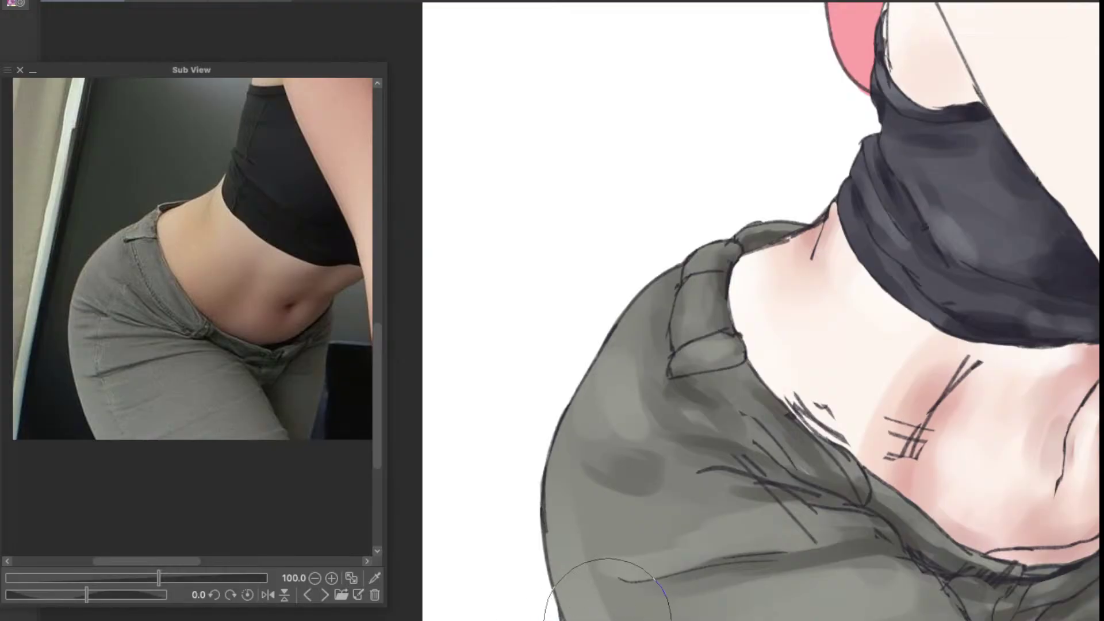
pyautogui.moveTo(572, 553)
pyautogui.mouseDown()
pyautogui.moveTo(577, 543)
pyautogui.moveTo(593, 609)
pyautogui.mouseUp()
# Step: Examine the shaded trousers against the rest of the figure and the reference photo
pyautogui.scroll(-4, 635, 609)
pyautogui.scroll(3, 634, 610)
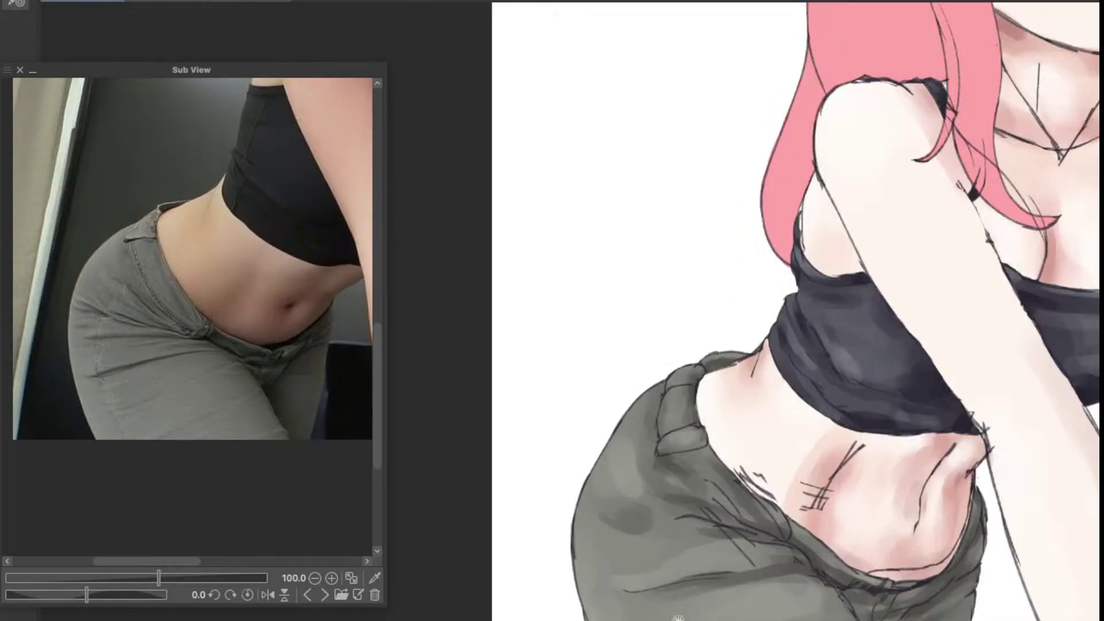
pyautogui.scroll(-1, 678, 616)
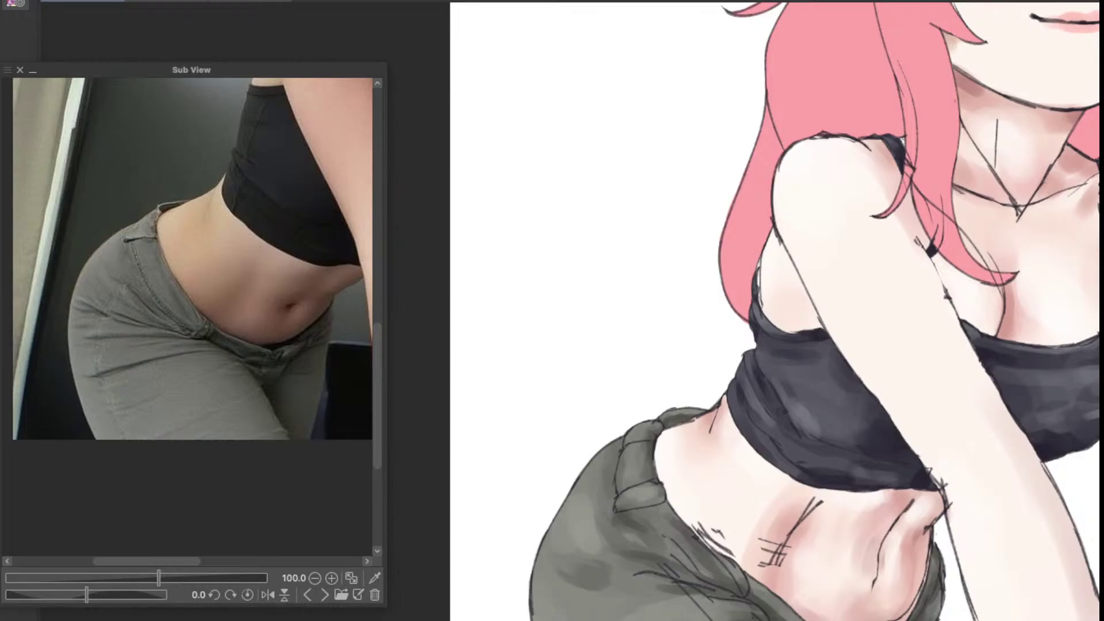
pyautogui.moveTo(705, 617)
pyautogui.mouseDown()
pyautogui.moveTo(636, 620)
pyautogui.moveTo(655, 597)
pyautogui.mouseUp()
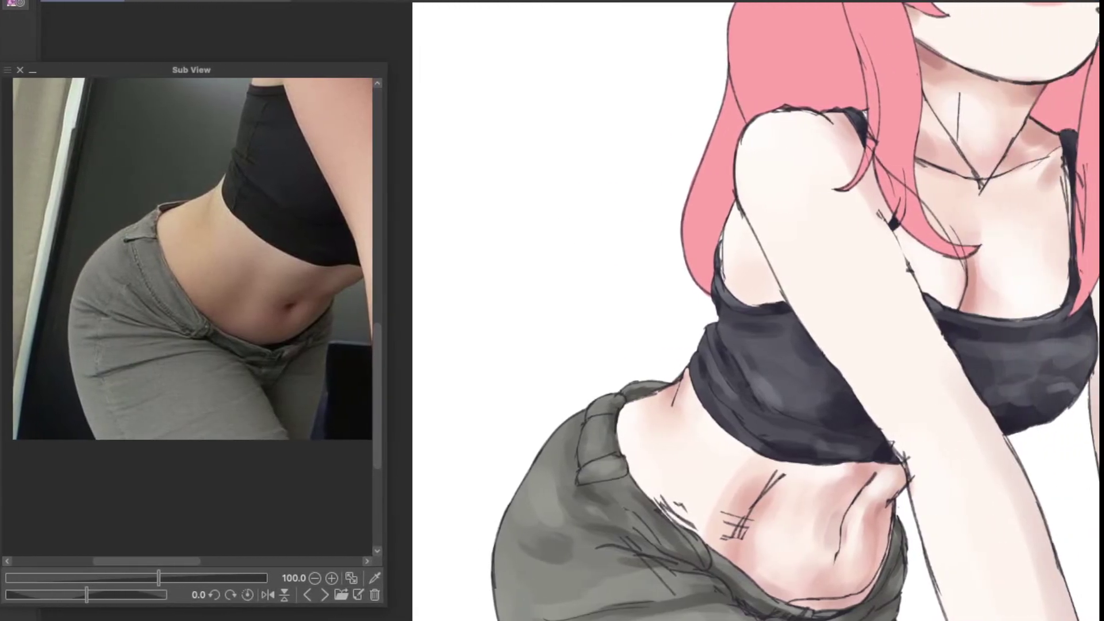
pyautogui.press('Tab')
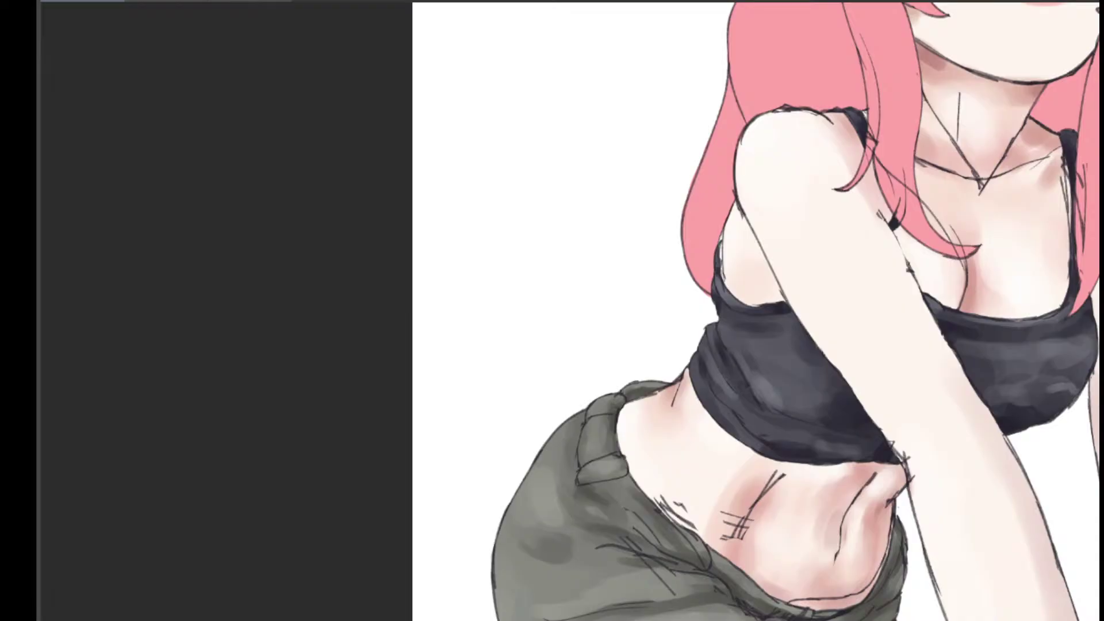
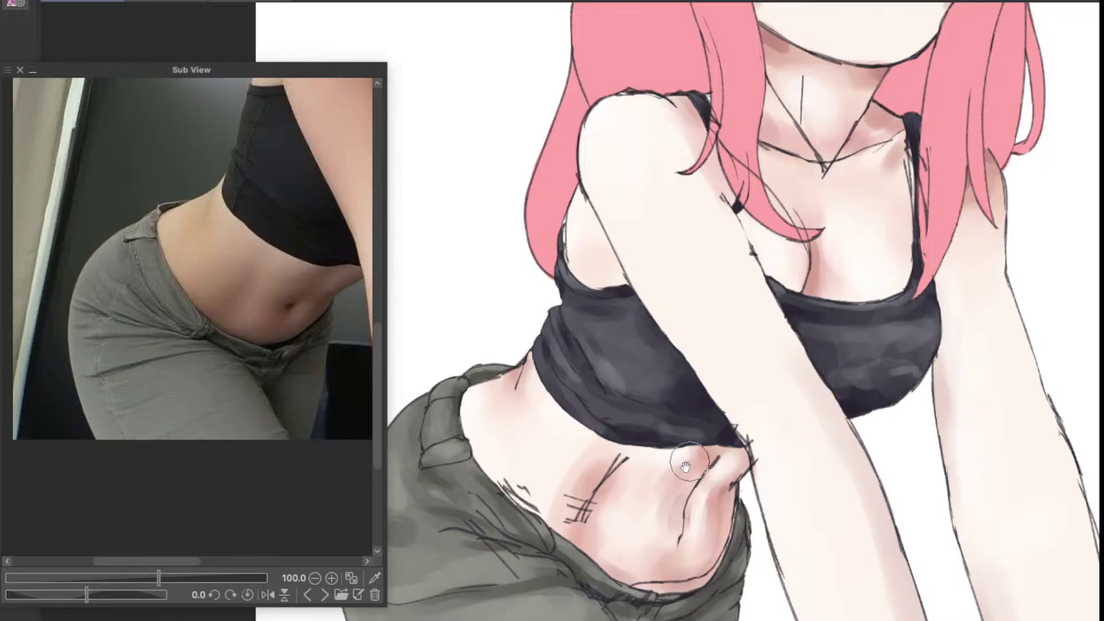
pyautogui.moveTo(686, 437); pyautogui.dragTo(729, 425)
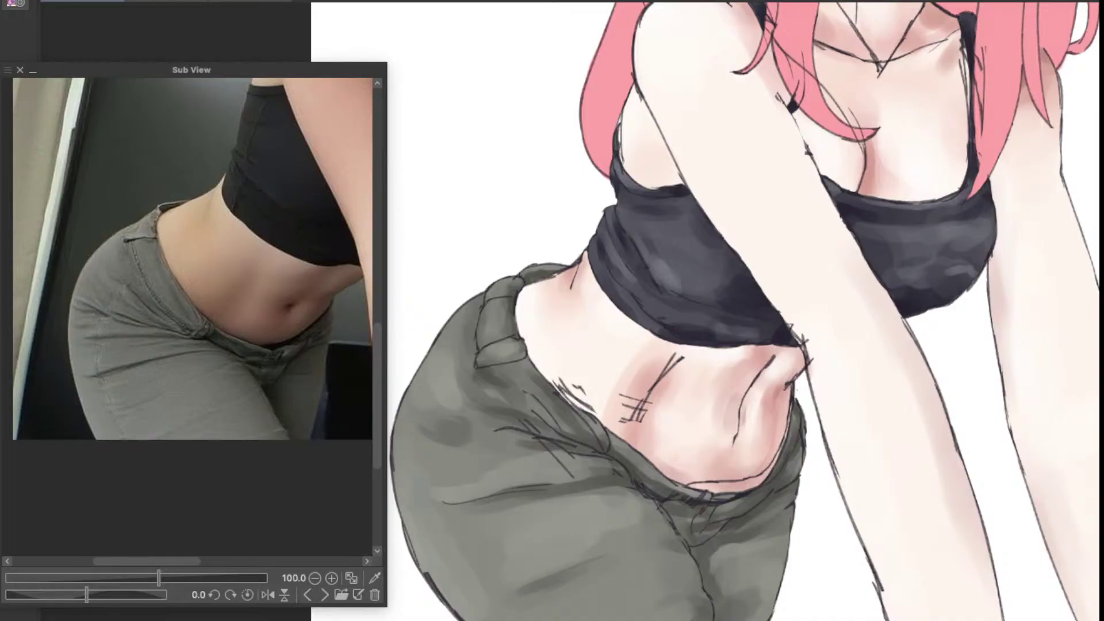
pyautogui.moveTo(628, 477)
pyautogui.mouseDown()
pyautogui.moveTo(737, 451)
pyautogui.moveTo(633, 510)
pyautogui.moveTo(702, 475)
pyautogui.mouseUp()
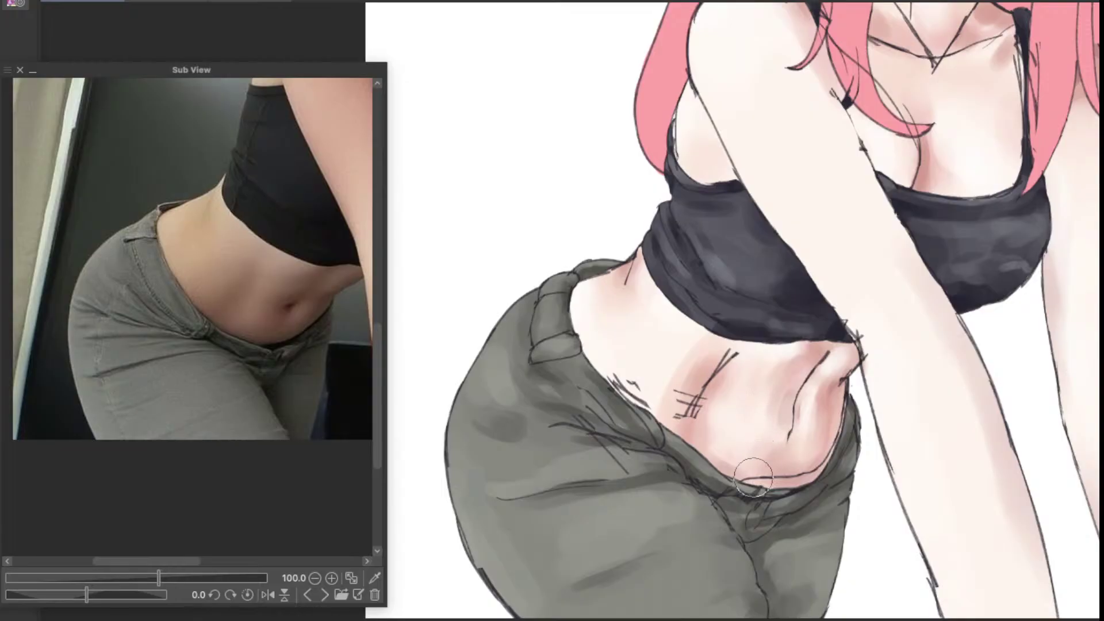
pyautogui.moveTo(757, 480)
pyautogui.mouseDown()
pyautogui.moveTo(743, 451)
pyautogui.moveTo(693, 417)
pyautogui.mouseUp()
# Step: Brush a small light highlight onto the top of the near thigh, next to the fly line
pyautogui.scroll(3, 657, 440)
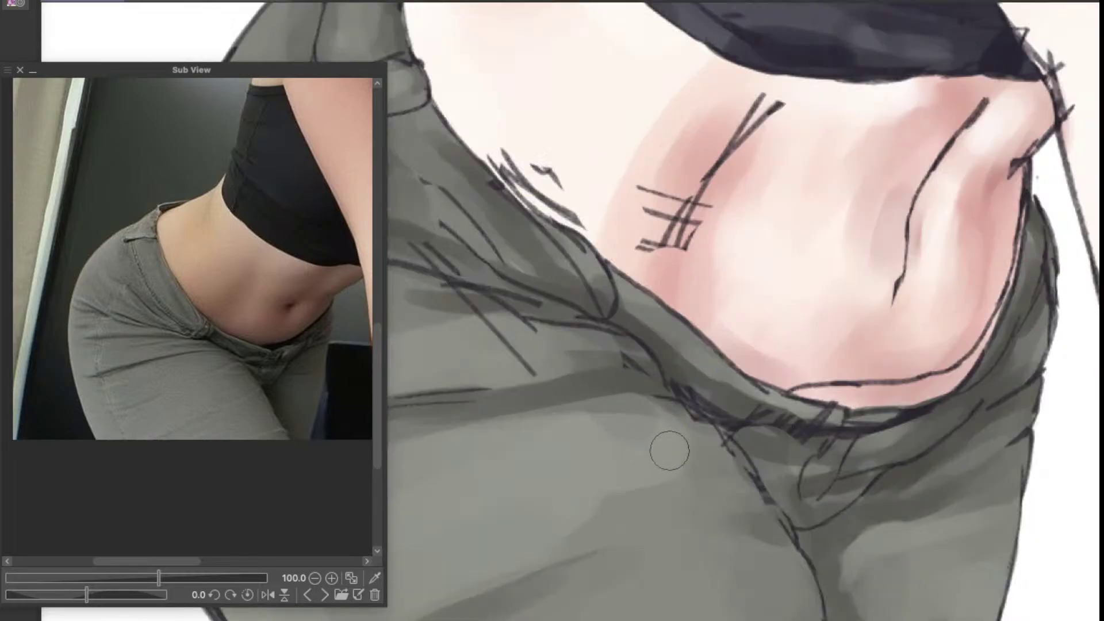
pyautogui.moveTo(685, 461); pyautogui.dragTo(658, 437)
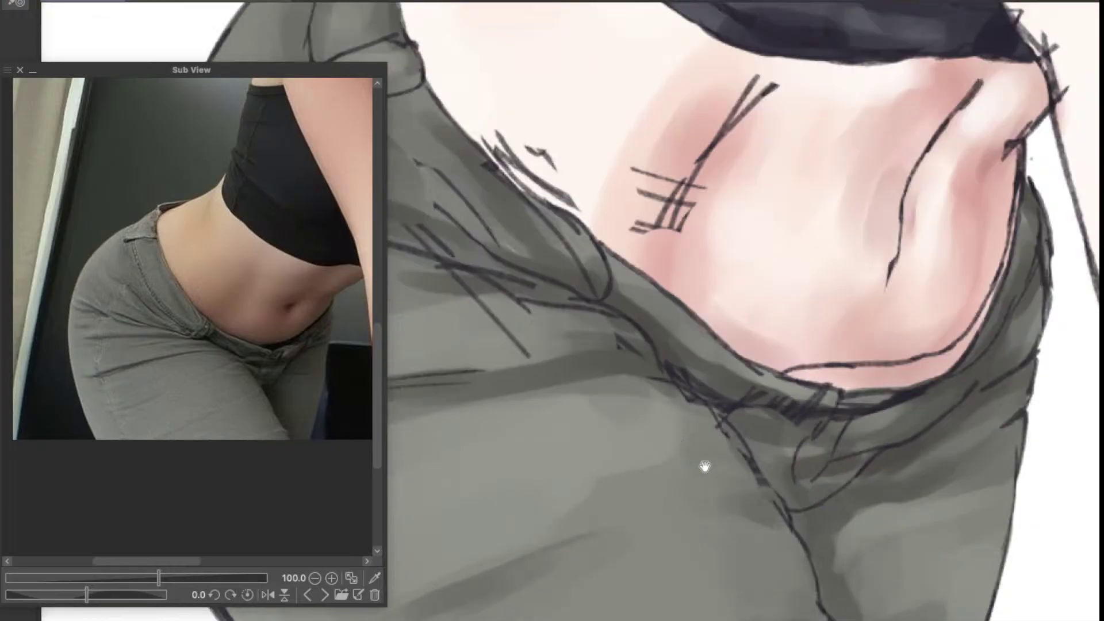
pyautogui.moveTo(705, 466)
pyautogui.mouseDown()
pyautogui.moveTo(822, 423)
pyautogui.moveTo(699, 410)
pyautogui.mouseUp()
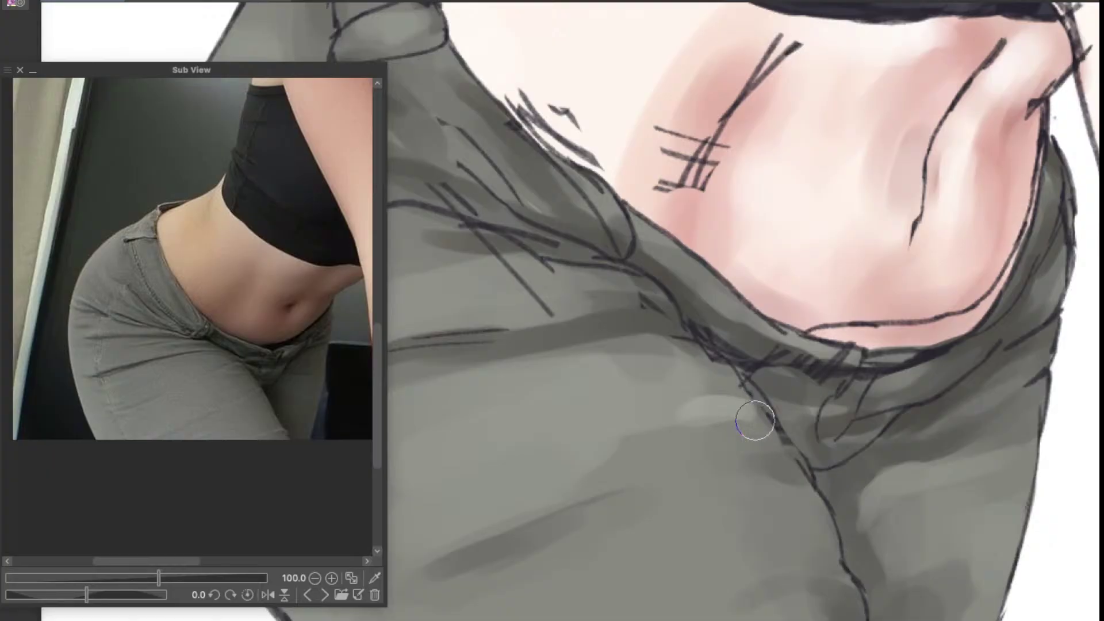
pyautogui.scroll(-4, 804, 428)
pyautogui.scroll(4, 821, 438)
# Step: Add a thin light highlight to the diagonal fold below the waistband at the far hip
pyautogui.moveTo(841, 449); pyautogui.dragTo(766, 468)
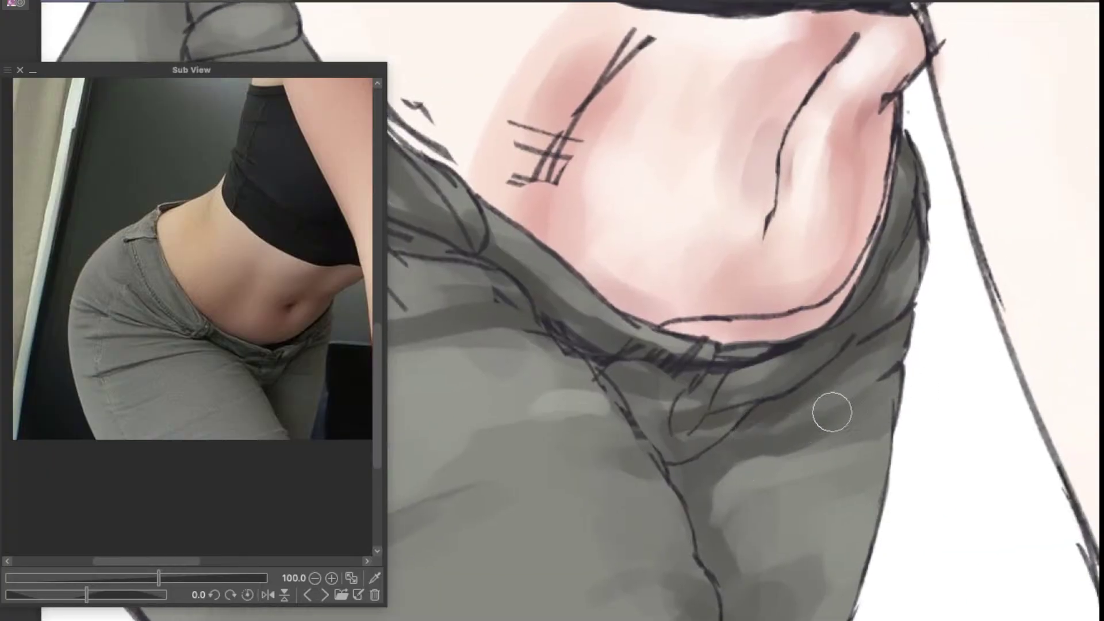
pyautogui.moveTo(834, 413)
pyautogui.mouseDown()
pyautogui.moveTo(804, 410)
pyautogui.moveTo(882, 379)
pyautogui.moveTo(833, 406)
pyautogui.mouseUp()
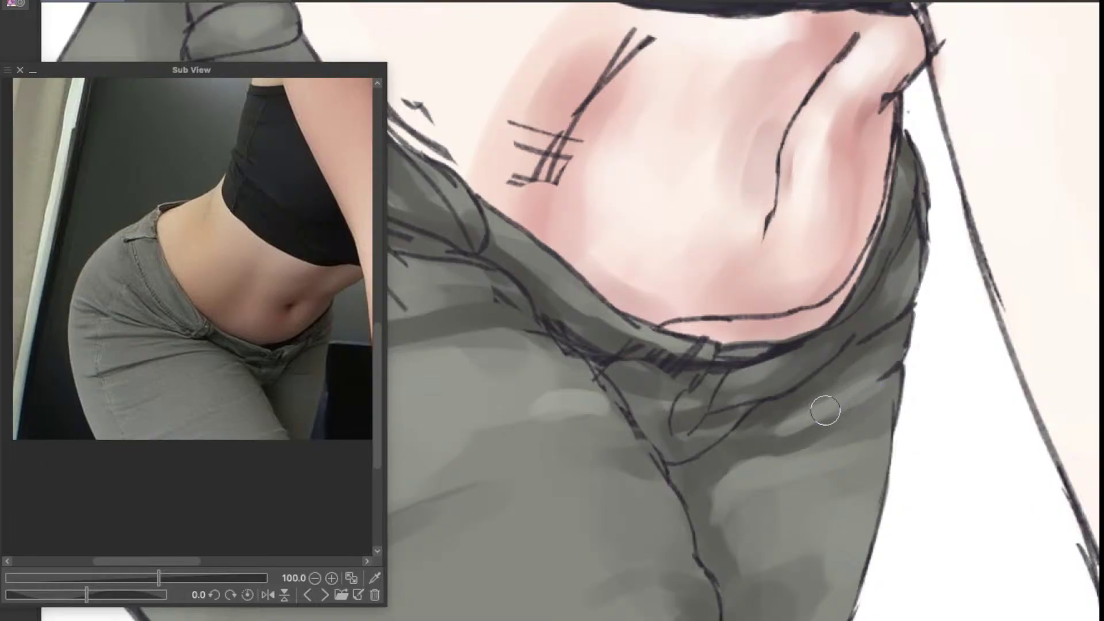
pyautogui.scroll(-6, 805, 417)
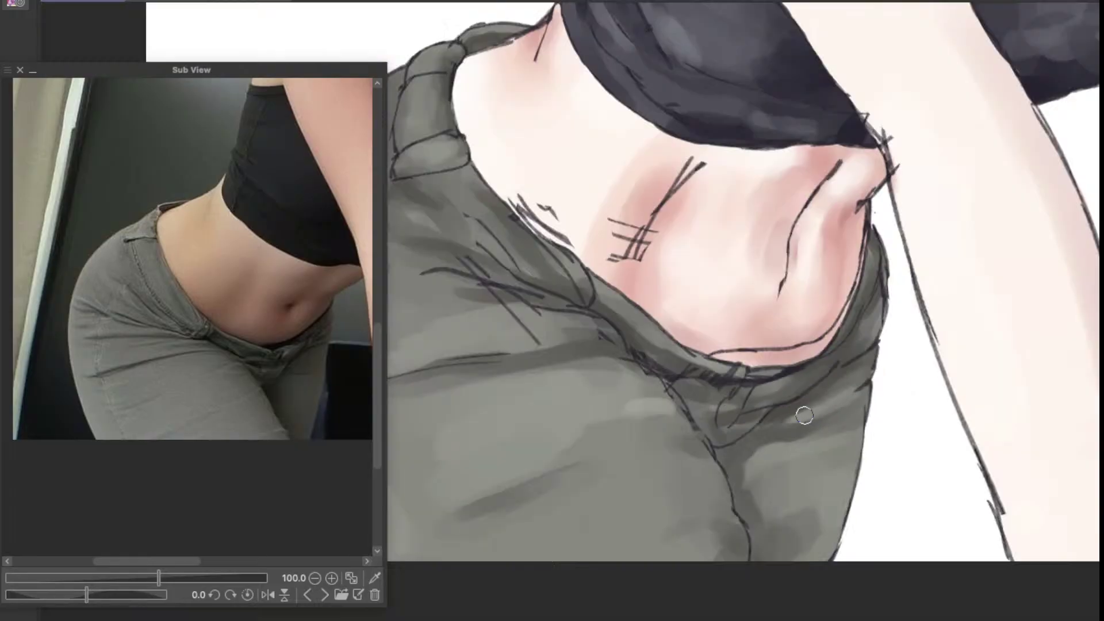
# Step: Darken the inner side of the near thigh along the lower part of the centre seam
pyautogui.scroll(4, 833, 413)
pyautogui.moveTo(841, 422); pyautogui.dragTo(713, 547)
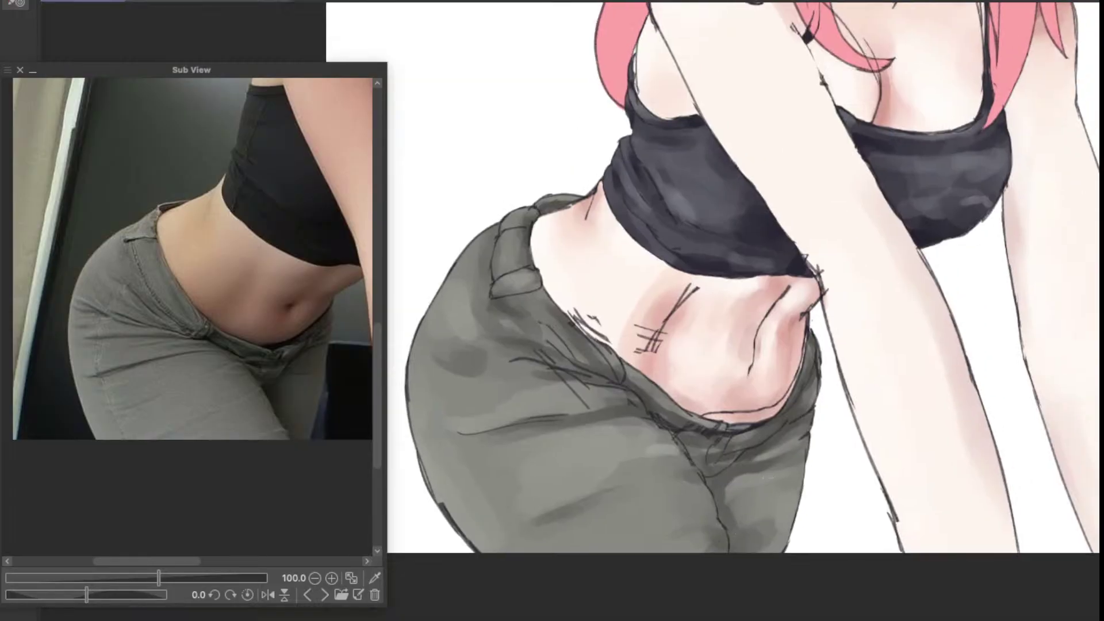
pyautogui.scroll(4, 768, 490)
pyautogui.scroll(-2, 687, 441)
pyautogui.moveTo(666, 468); pyautogui.dragTo(810, 452)
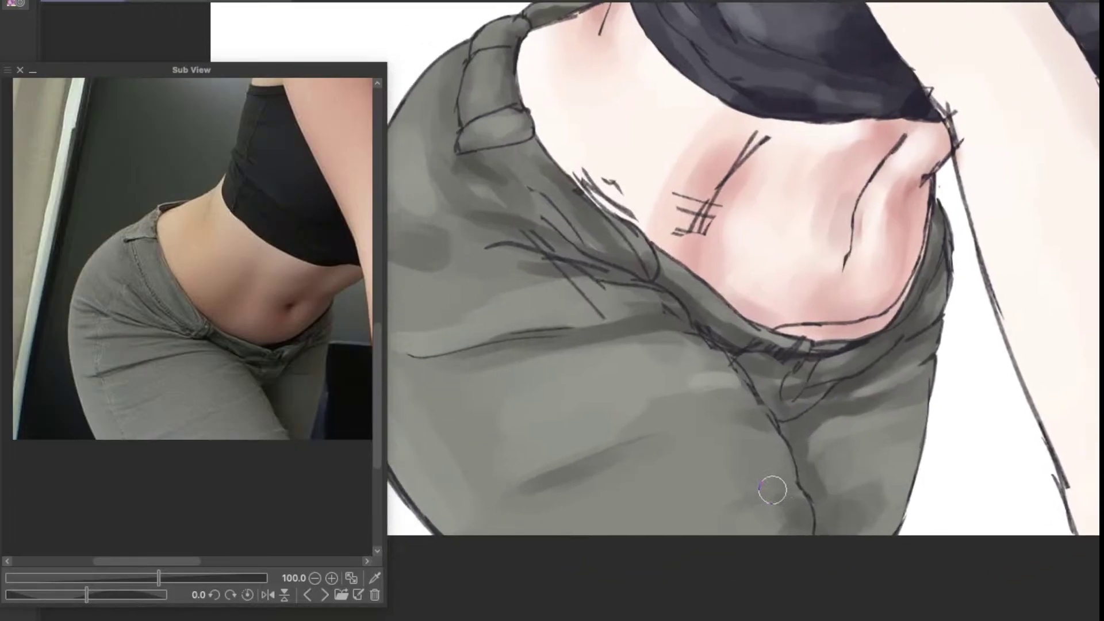
pyautogui.scroll(2, 772, 490)
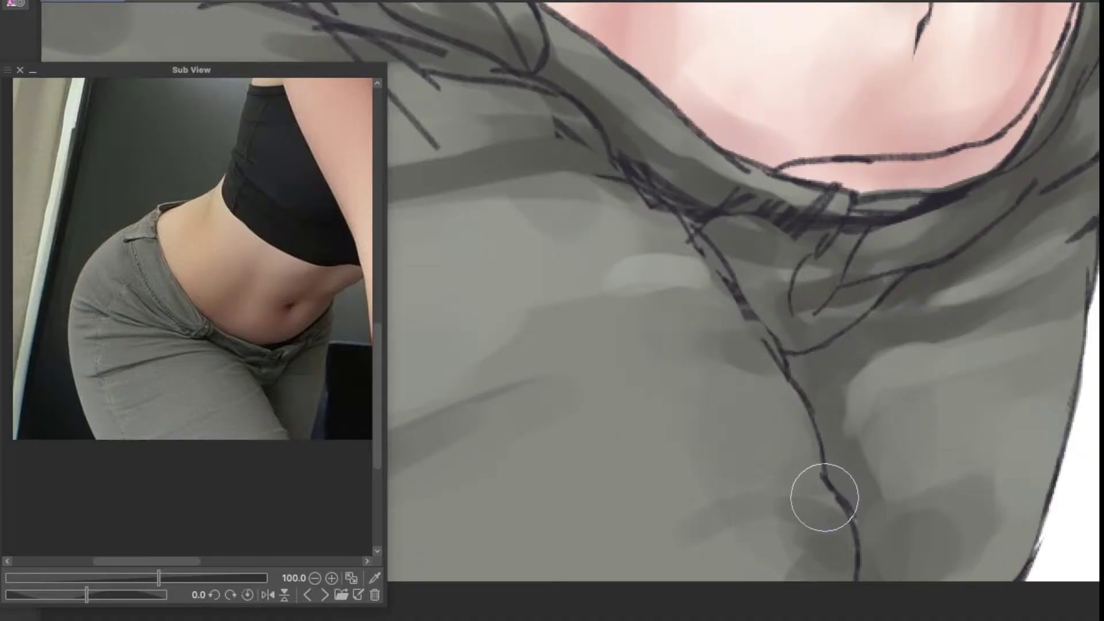
pyautogui.scroll(-4, 747, 486)
pyautogui.scroll(3, 724, 473)
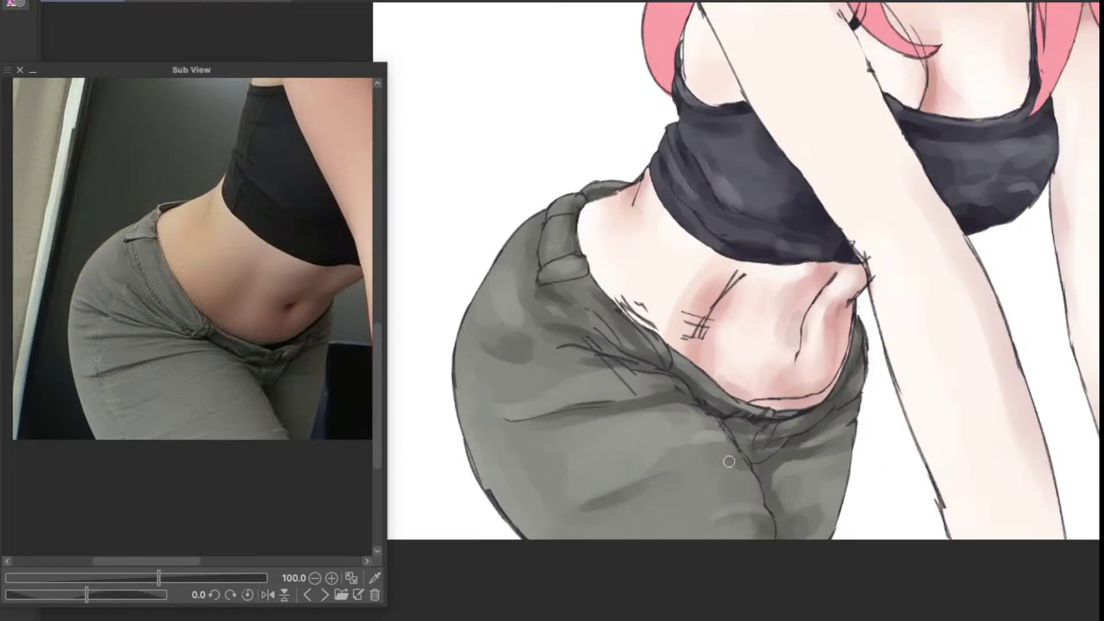
pyautogui.moveTo(770, 375)
pyautogui.mouseDown()
pyautogui.moveTo(780, 429)
pyautogui.moveTo(770, 493)
pyautogui.moveTo(794, 546)
pyautogui.mouseUp()
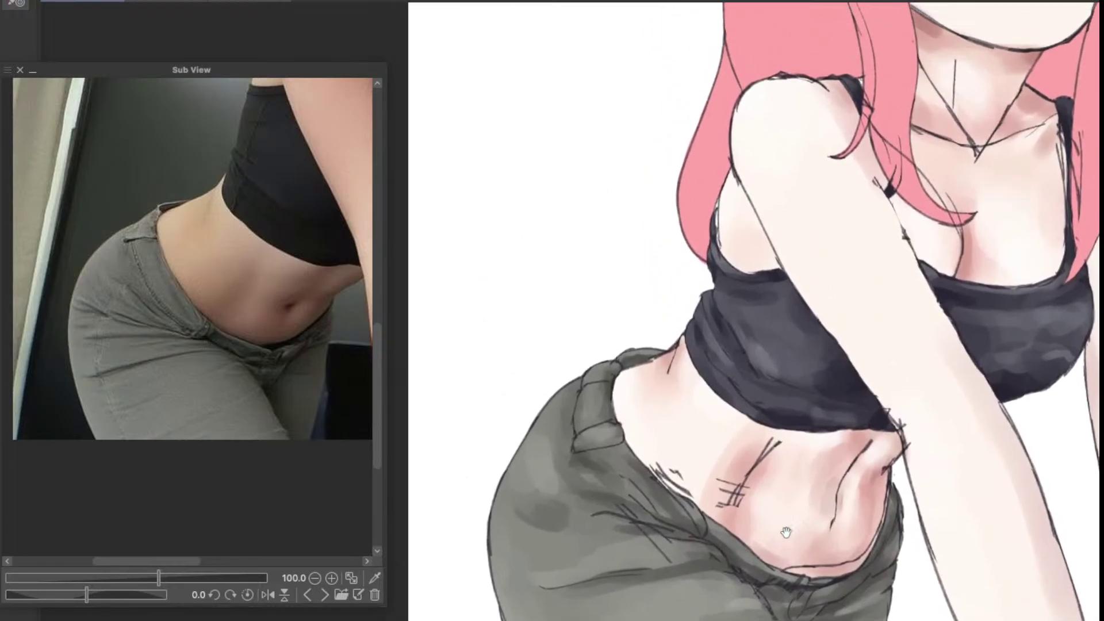
pyautogui.scroll(3, 660, 487)
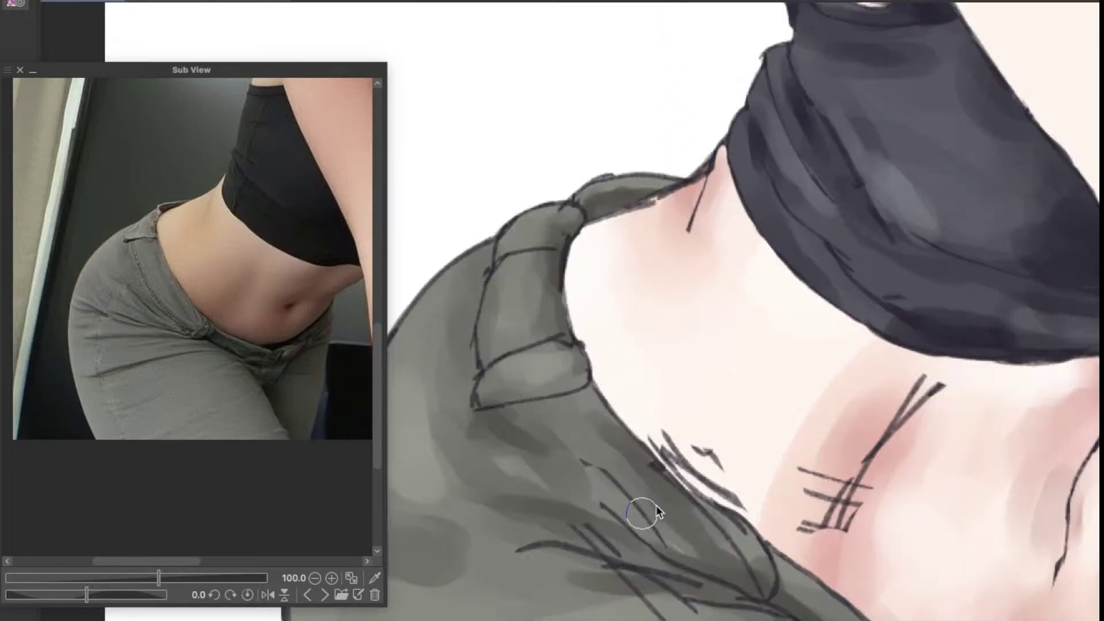
# Step: Brush a soft light highlight along the waistband between the belt loop and the fly, redoing the stroke once
pyautogui.moveTo(717, 513)
pyautogui.mouseDown()
pyautogui.moveTo(696, 510)
pyautogui.moveTo(729, 524)
pyautogui.moveTo(788, 526)
pyautogui.mouseUp()
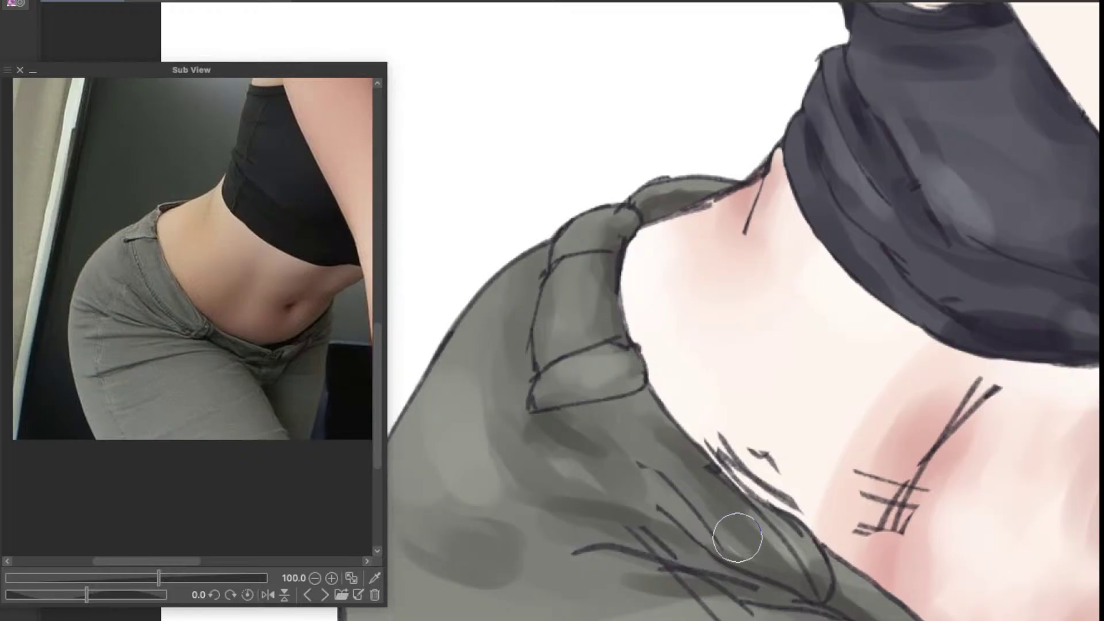
pyautogui.moveTo(716, 536); pyautogui.dragTo(628, 423)
pyautogui.press('[')
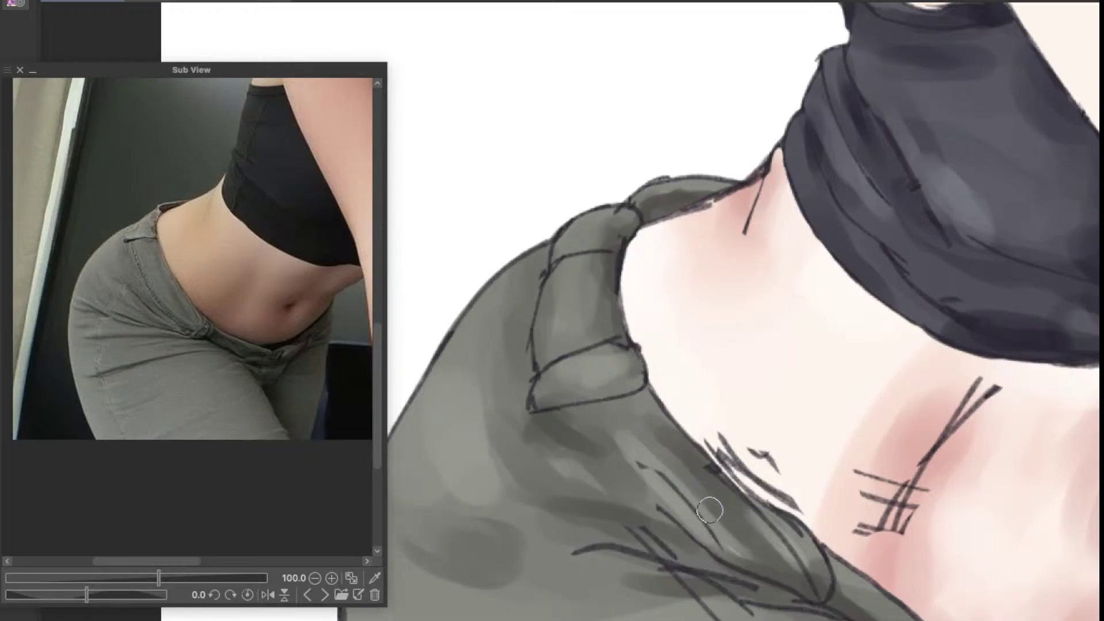
pyautogui.press(']')
pyautogui.hotkey('ctrl', 'z')
pyautogui.moveTo(731, 546)
pyautogui.mouseDown()
pyautogui.moveTo(619, 399)
pyautogui.moveTo(683, 468)
pyautogui.moveTo(683, 493)
pyautogui.mouseUp()
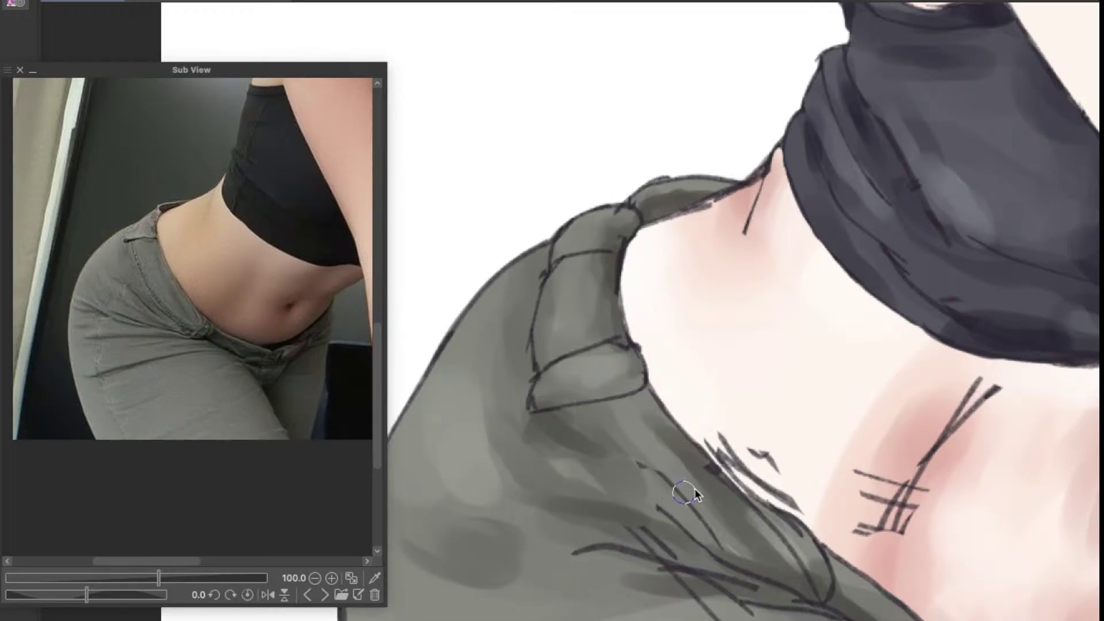
pyautogui.moveTo(734, 535)
pyautogui.mouseDown()
pyautogui.moveTo(752, 557)
pyautogui.moveTo(725, 553)
pyautogui.mouseUp()
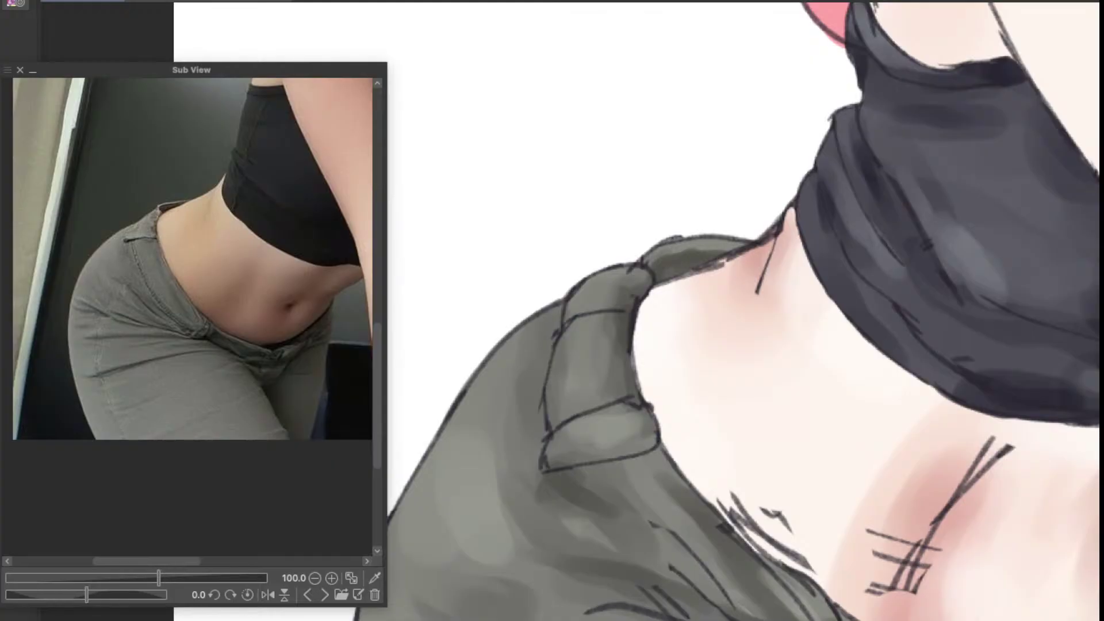
# Step: Add a small light highlight to the centre of the belt loop's lower flap at the near hip
pyautogui.press('Tab')
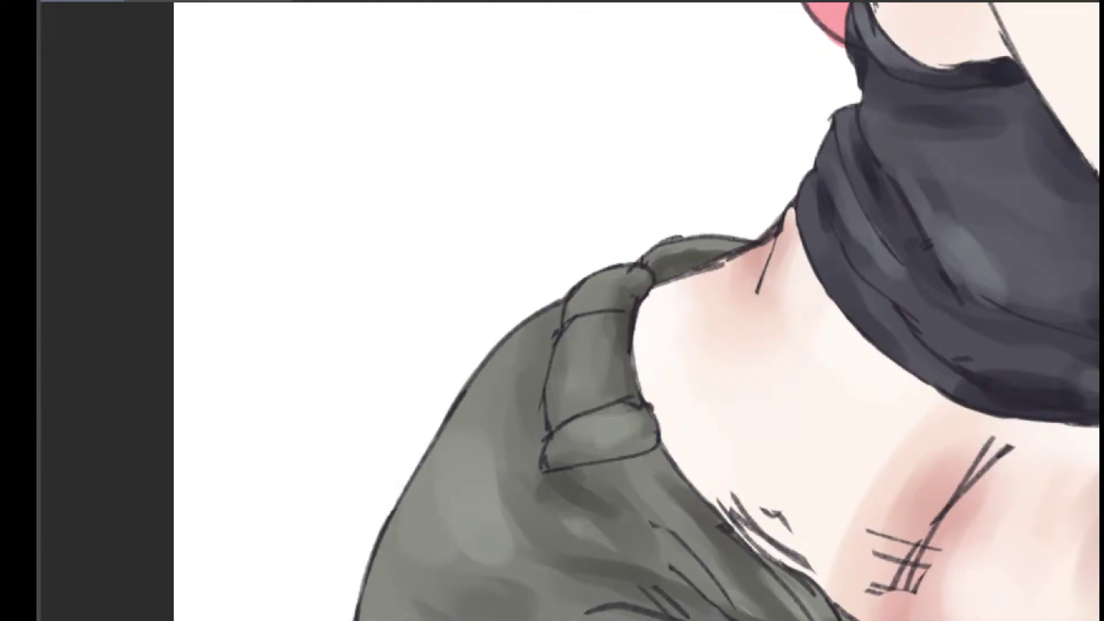
pyautogui.press('Tab')
pyautogui.moveTo(581, 458); pyautogui.dragTo(644, 415)
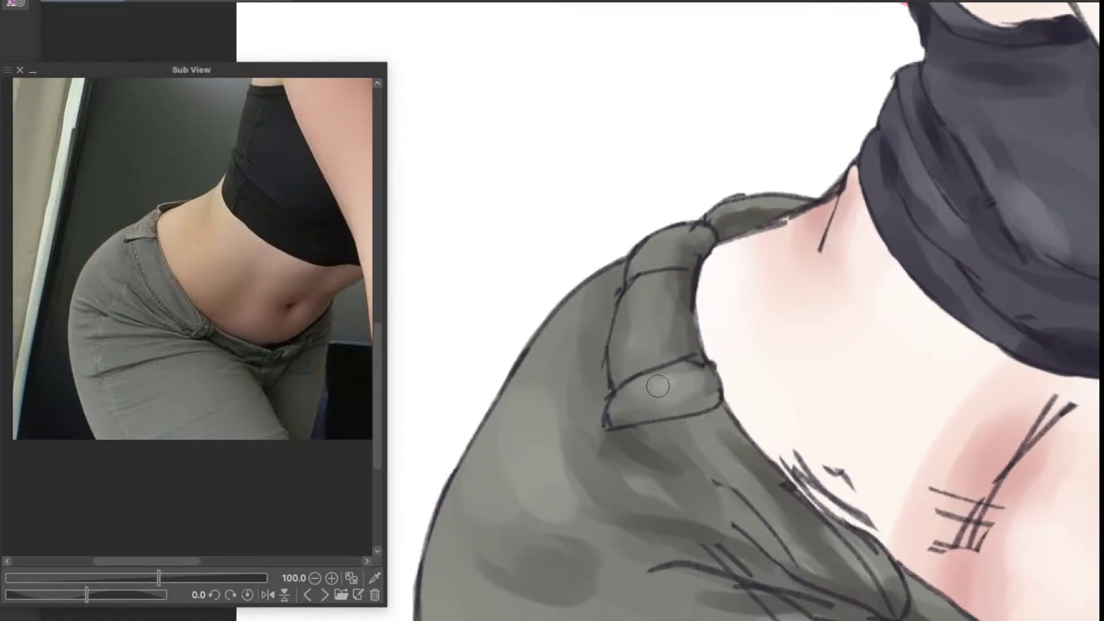
pyautogui.scroll(-3, 733, 430)
pyautogui.scroll(2, 826, 450)
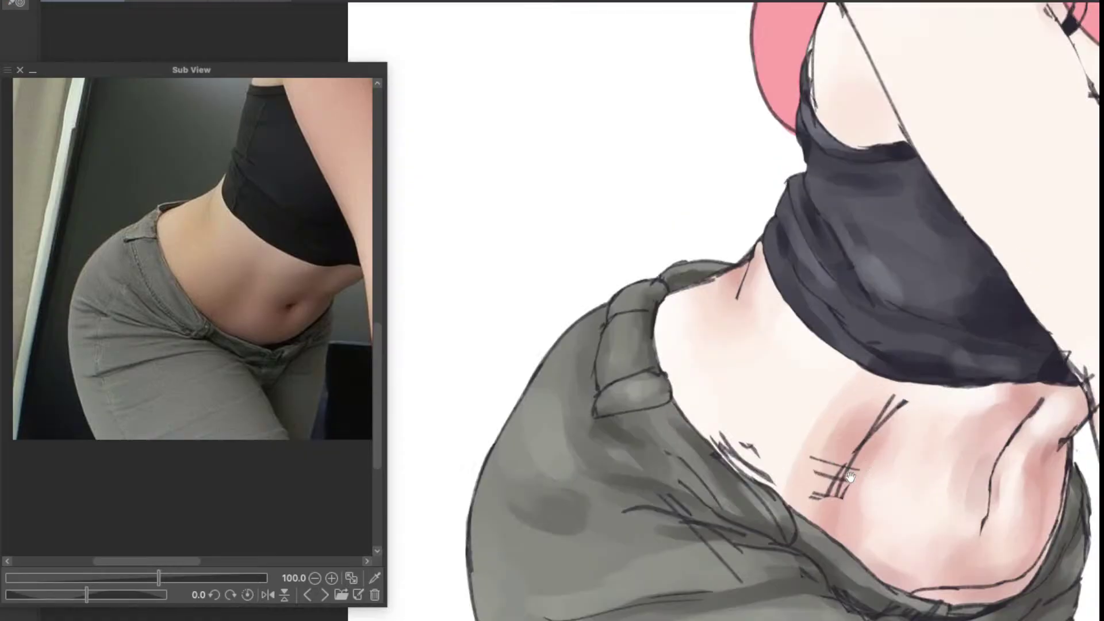
pyautogui.moveTo(851, 477); pyautogui.dragTo(773, 454)
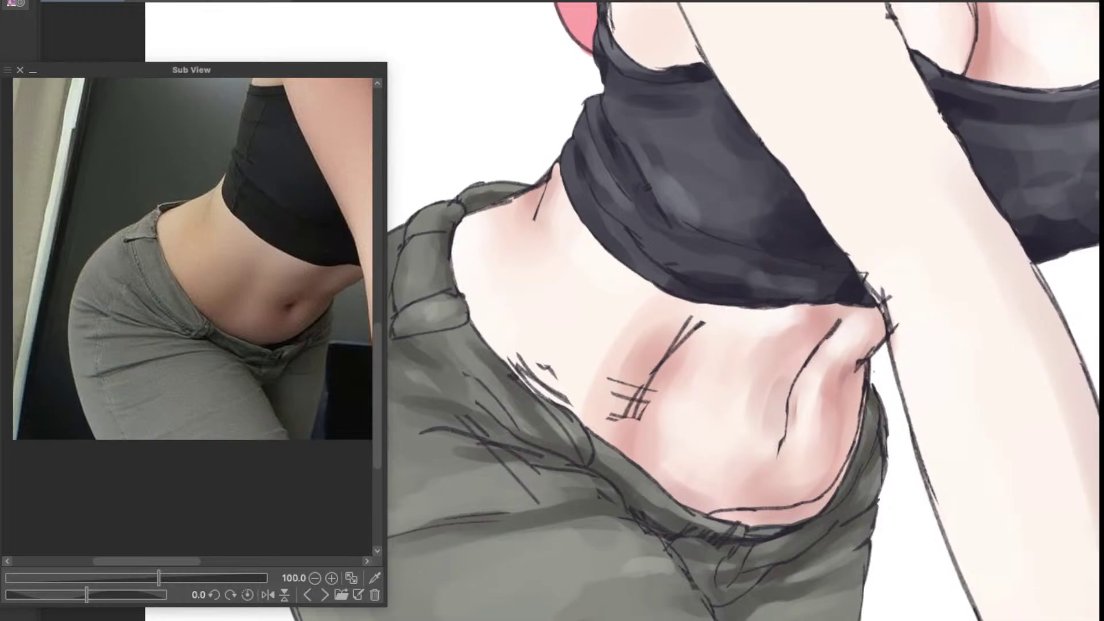
# Step: Brush a thin light highlight along the upper edge of the short dark crease across the near thigh
pyautogui.press('Tab')
pyautogui.press('Tab')
pyautogui.scroll(-4, 805, 445)
pyautogui.scroll(-2, 824, 448)
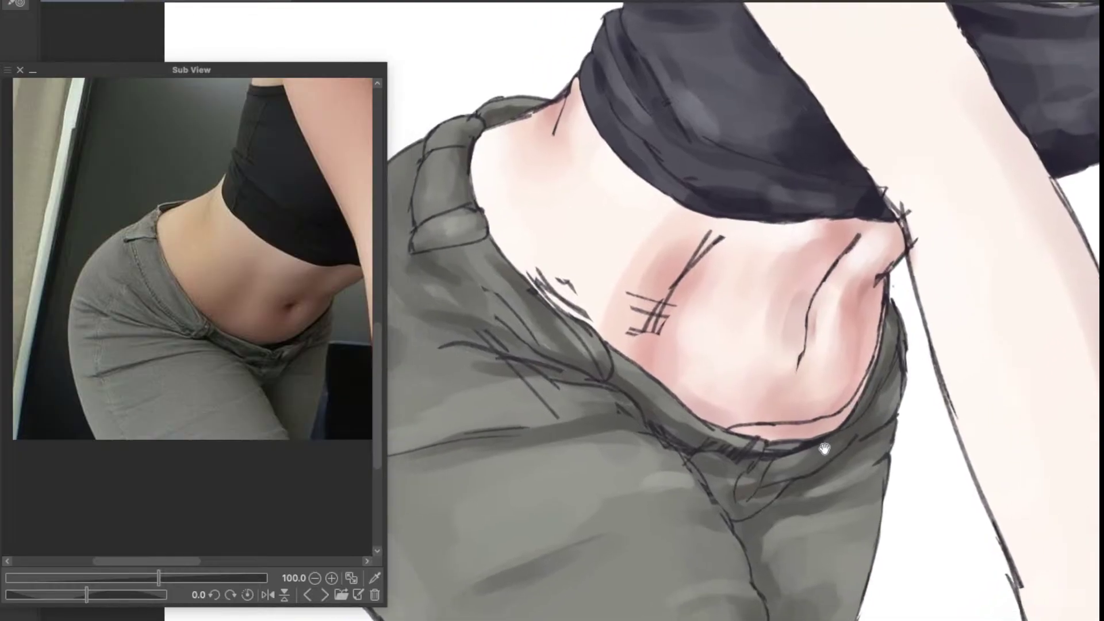
pyautogui.hscroll(-4, 824, 448)
pyautogui.scroll(-2, 824, 449)
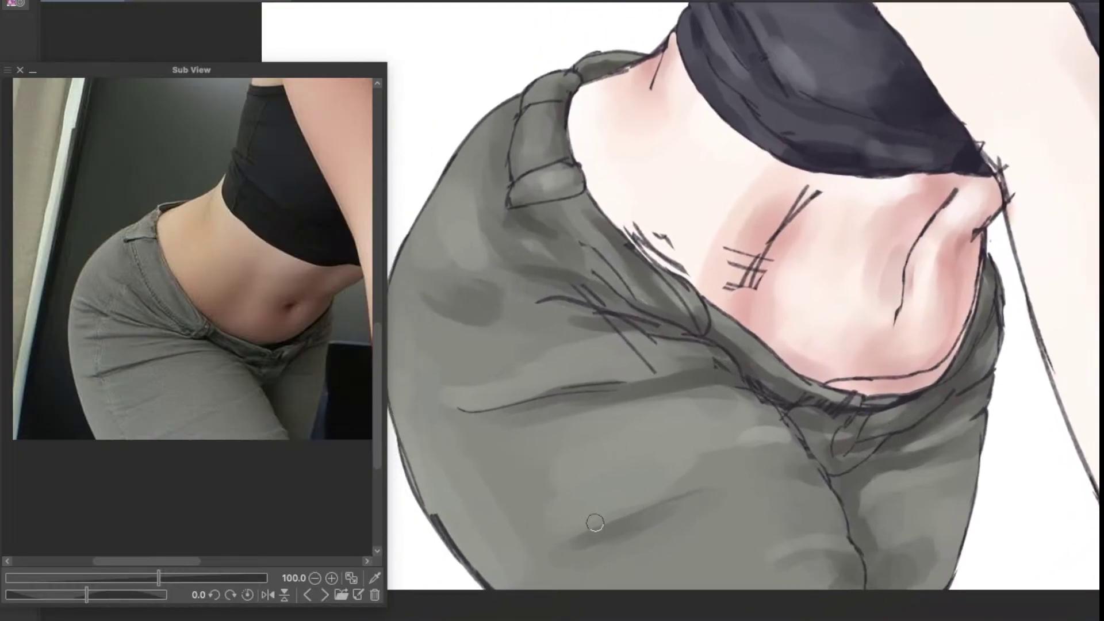
pyautogui.scroll(1, 595, 522)
pyautogui.moveTo(778, 454); pyautogui.dragTo(714, 460)
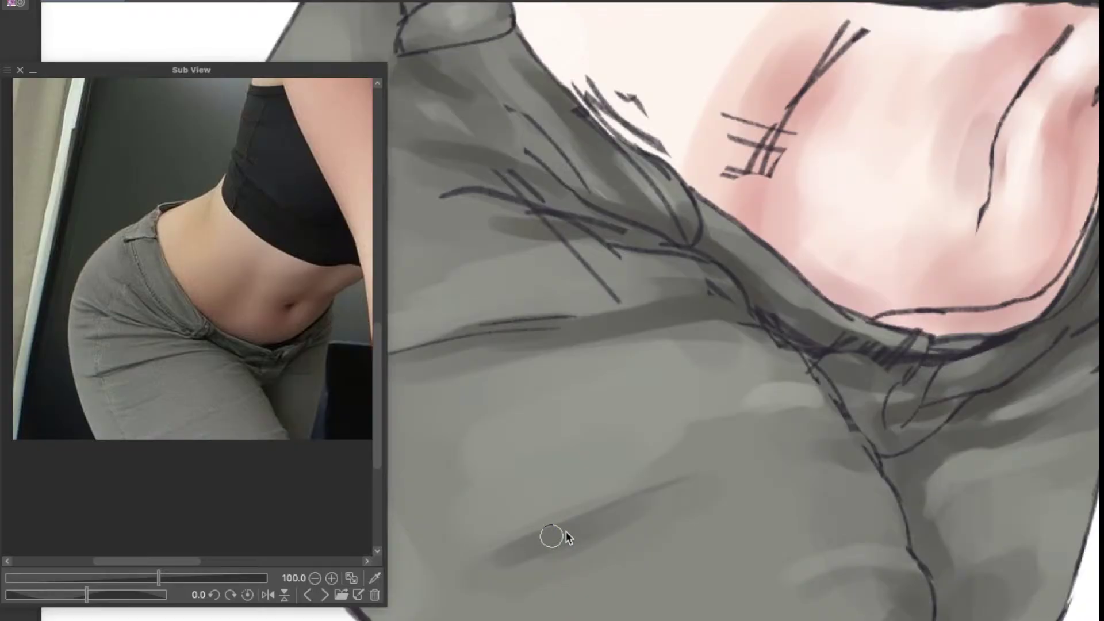
pyautogui.moveTo(567, 532)
pyautogui.mouseDown()
pyautogui.moveTo(540, 521)
pyautogui.moveTo(633, 484)
pyautogui.mouseUp()
pyautogui.moveTo(509, 540); pyautogui.dragTo(497, 534)
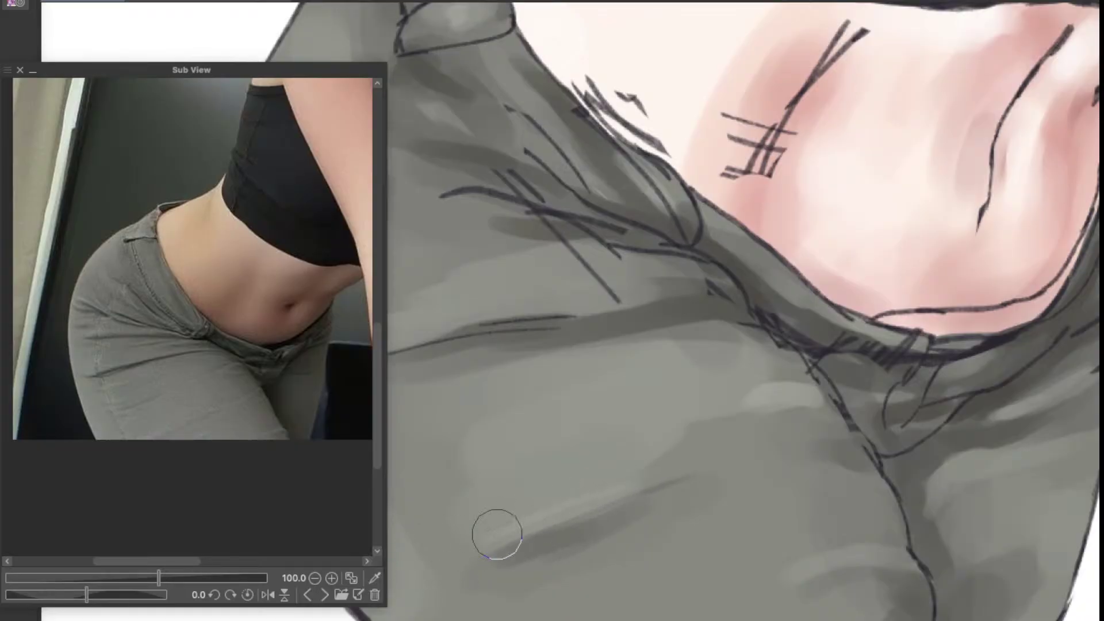
# Step: Examine the highlighted trousers together with the waist, top and arms against the reference photo
pyautogui.scroll(-3, 659, 460)
pyautogui.scroll(2, 696, 425)
pyautogui.moveTo(775, 401)
pyautogui.mouseDown()
pyautogui.moveTo(744, 487)
pyautogui.moveTo(712, 519)
pyautogui.moveTo(651, 544)
pyautogui.moveTo(731, 500)
pyautogui.mouseUp()
pyautogui.scroll(1, 638, 540)
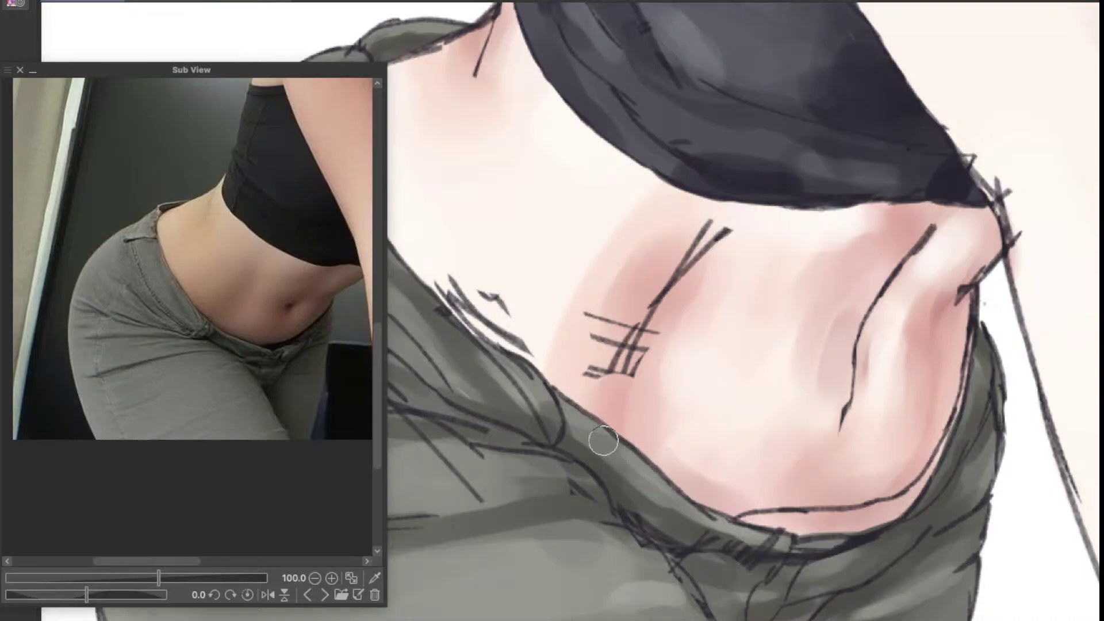
pyautogui.scroll(-3, 727, 473)
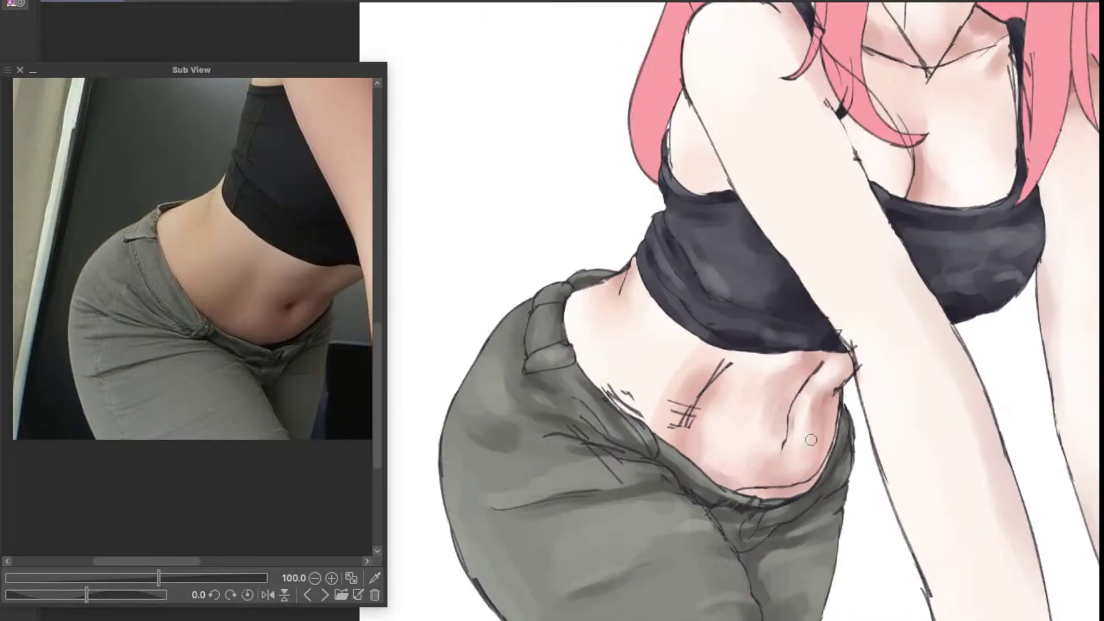
pyautogui.moveTo(877, 415)
pyautogui.mouseDown()
pyautogui.moveTo(779, 505)
pyautogui.moveTo(726, 523)
pyautogui.moveTo(751, 497)
pyautogui.moveTo(759, 460)
pyautogui.moveTo(786, 444)
pyautogui.mouseUp()
pyautogui.scroll(2, 694, 524)
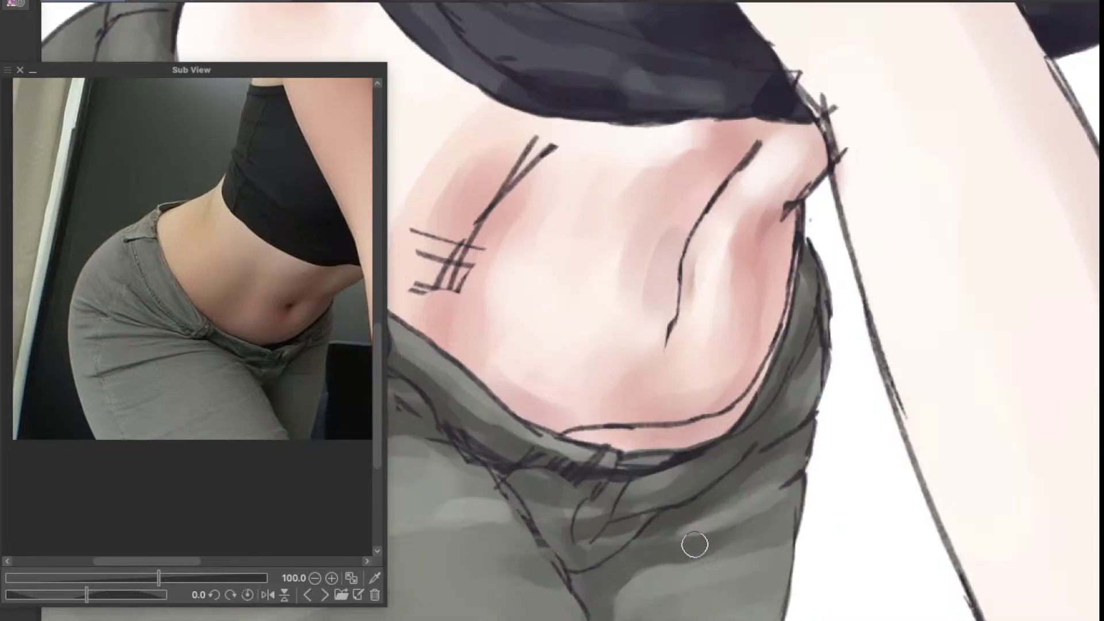
pyautogui.moveTo(730, 486); pyautogui.dragTo(767, 615)
pyautogui.scroll(-2, 744, 446)
pyautogui.scroll(2, 752, 462)
pyautogui.scroll(-1, 766, 485)
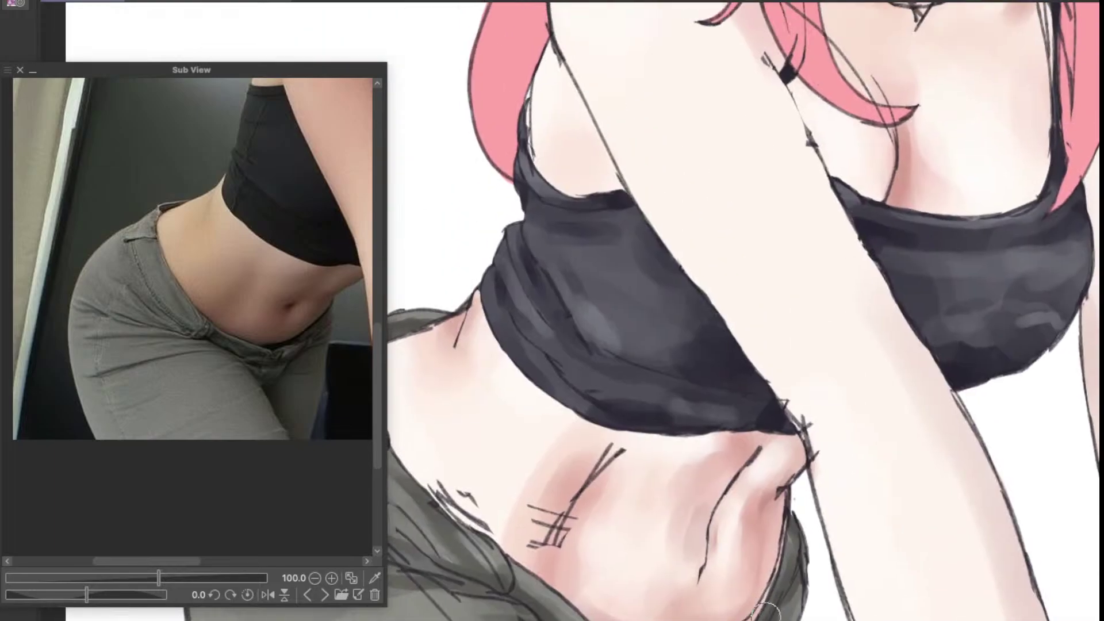
pyautogui.moveTo(786, 489)
pyautogui.mouseDown()
pyautogui.moveTo(773, 411)
pyautogui.moveTo(788, 415)
pyautogui.moveTo(760, 477)
pyautogui.moveTo(759, 461)
pyautogui.moveTo(824, 335)
pyautogui.moveTo(819, 356)
pyautogui.mouseUp()
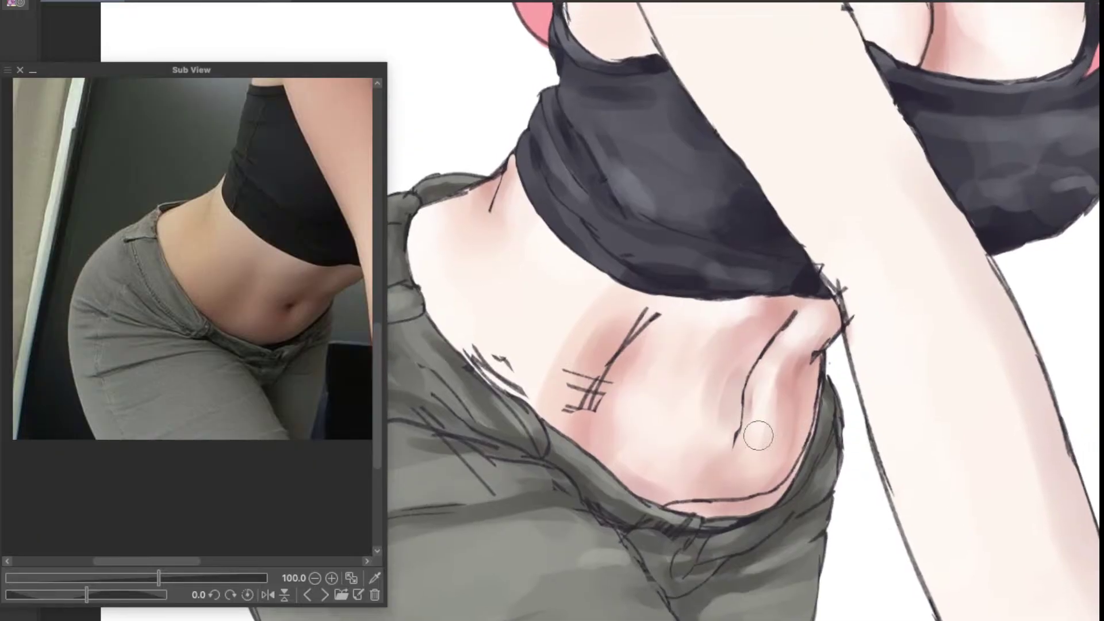
pyautogui.scroll(-2, 758, 435)
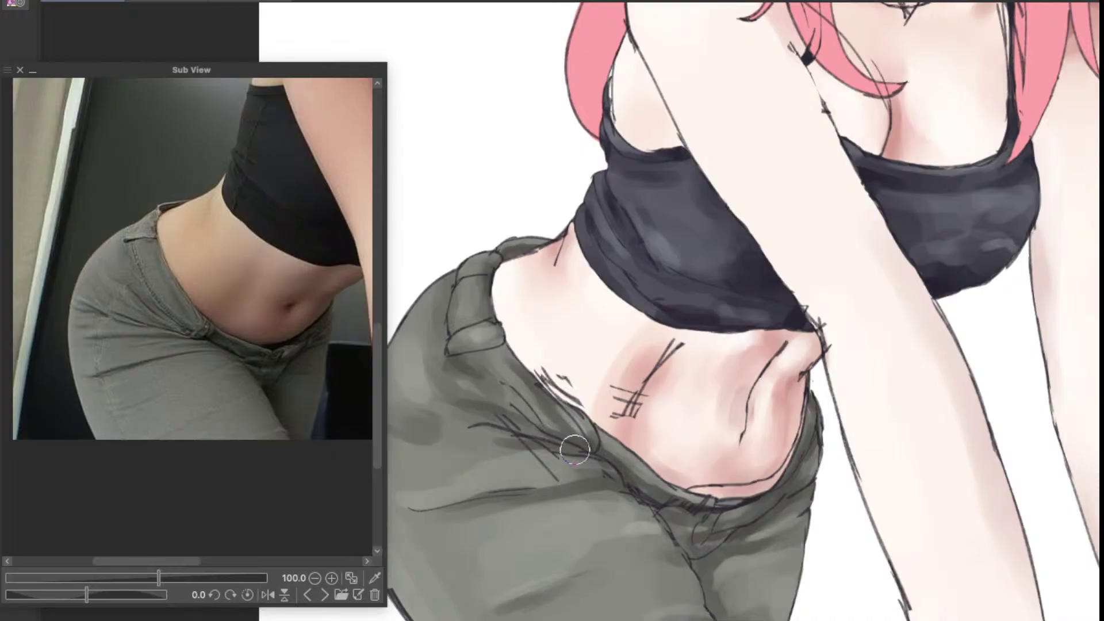
# Step: Brush a light highlight along the upper side of the long fold running from the near hip to the fly
pyautogui.moveTo(575, 450); pyautogui.dragTo(823, 382)
pyautogui.scroll(2, 696, 380)
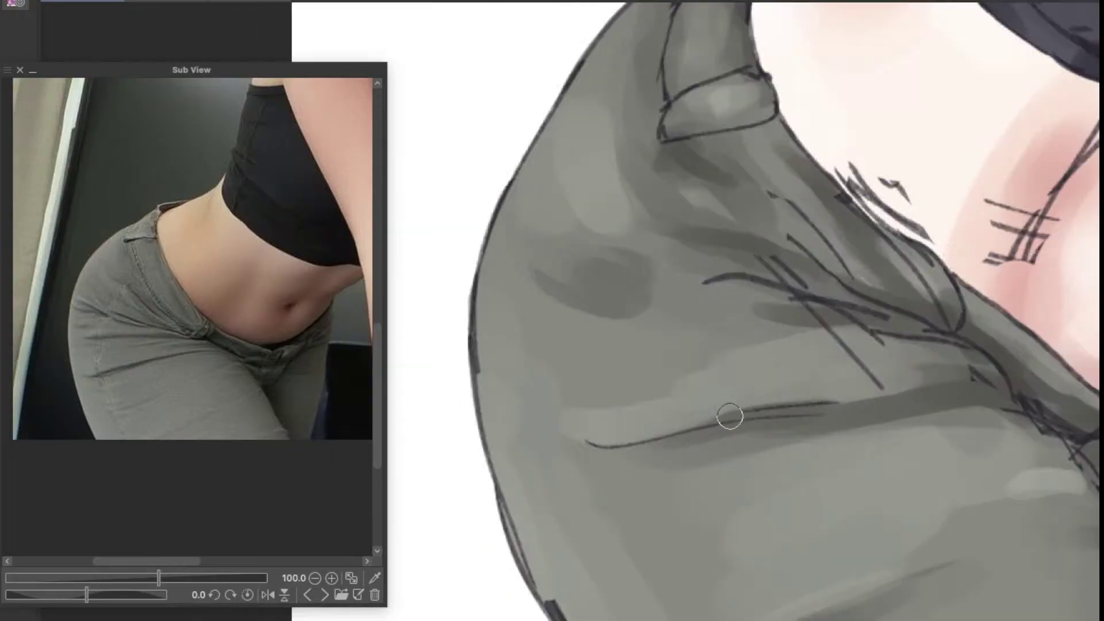
pyautogui.moveTo(732, 423); pyautogui.dragTo(646, 484)
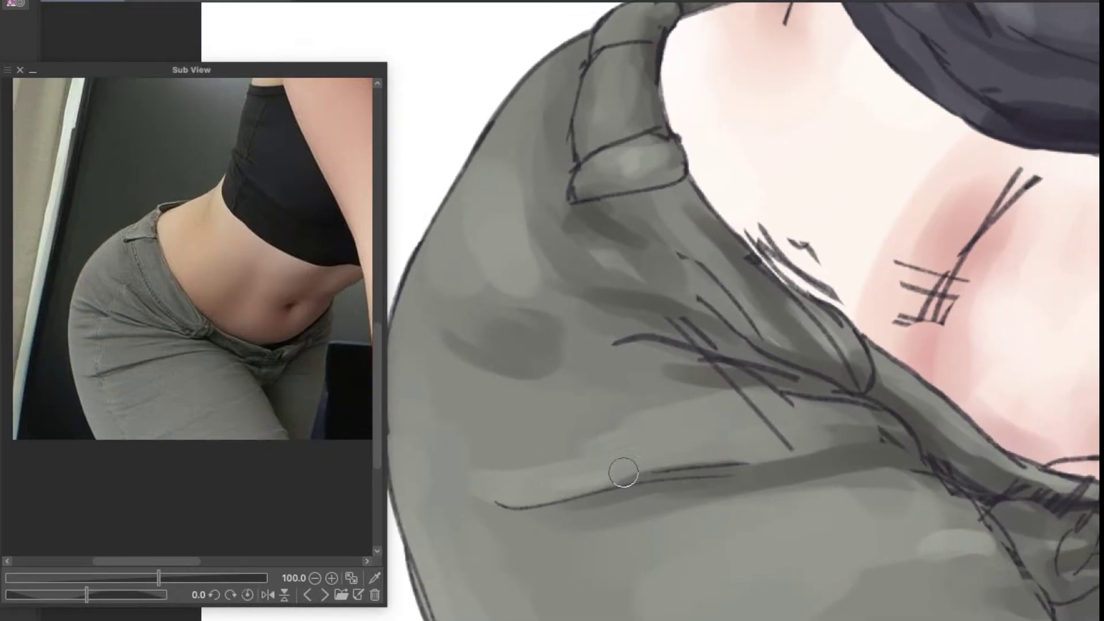
pyautogui.moveTo(702, 456); pyautogui.dragTo(858, 435)
pyautogui.moveTo(747, 455); pyautogui.dragTo(848, 432)
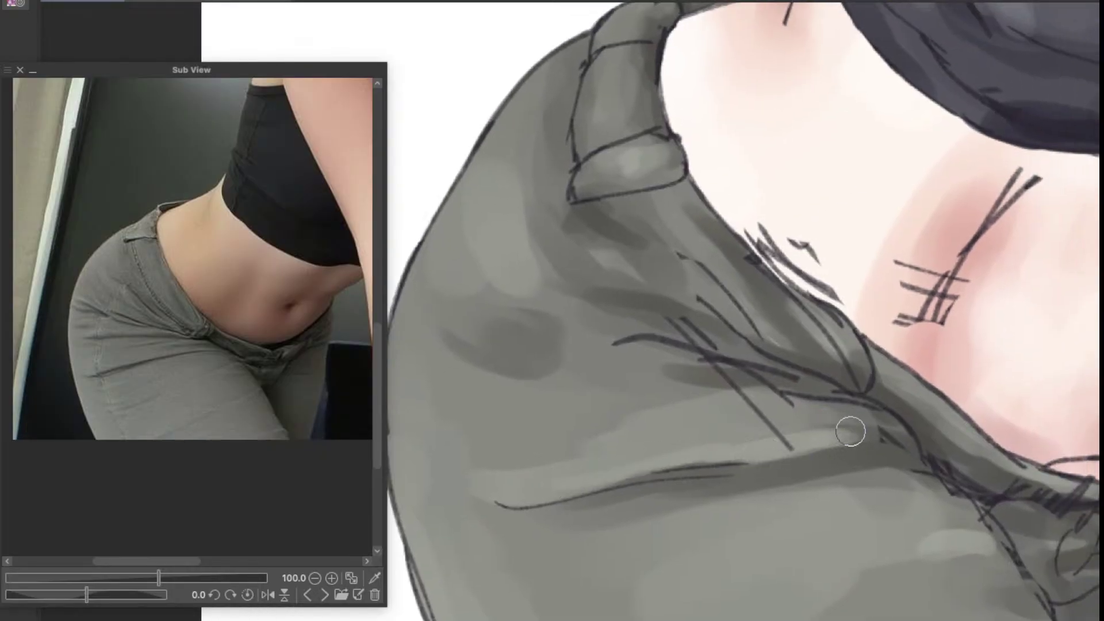
# Step: Add soft light strokes above and below the dark fold on the outer near hip
pyautogui.press('space')
pyautogui.moveTo(783, 460); pyautogui.dragTo(774, 533)
pyautogui.scroll(-1, 722, 488)
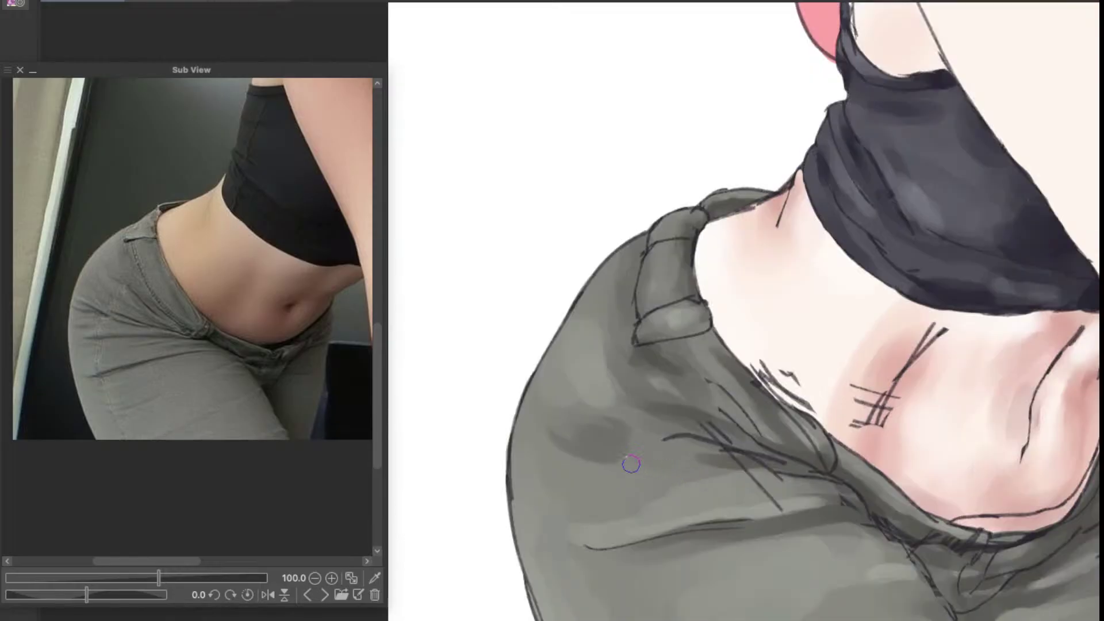
pyautogui.scroll(1, 568, 447)
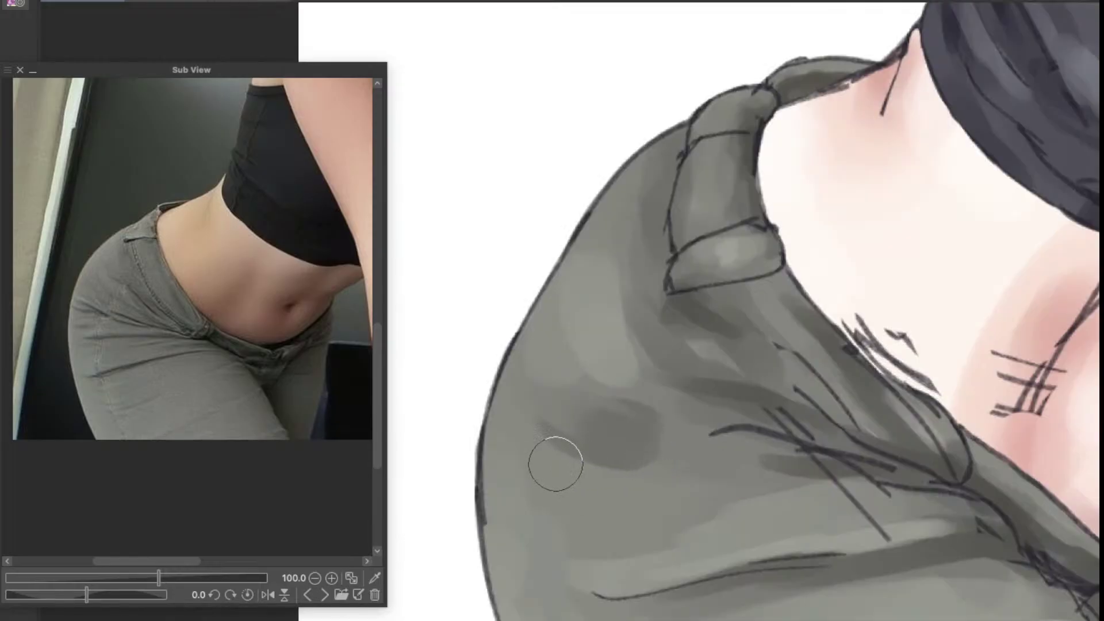
pyautogui.moveTo(554, 459)
pyautogui.mouseDown()
pyautogui.moveTo(675, 468)
pyautogui.moveTo(626, 472)
pyautogui.moveTo(652, 471)
pyautogui.mouseUp()
pyautogui.scroll(5, 671, 506)
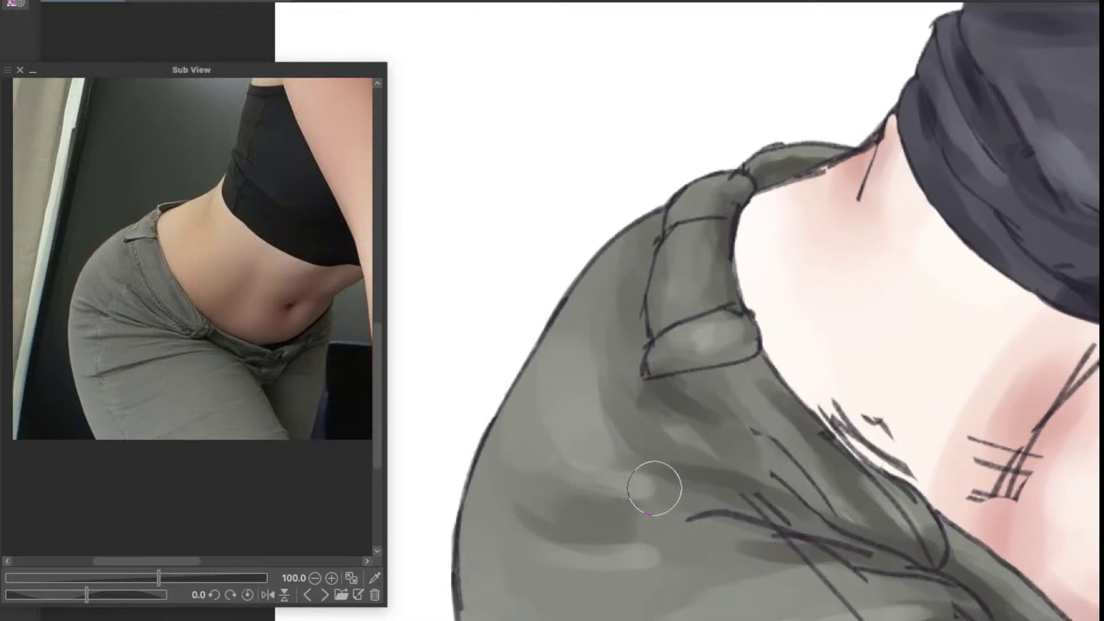
pyautogui.scroll(-3, 673, 489)
pyautogui.scroll(3, 699, 471)
# Step: Highlight the middle section of the belt loop at the near hip with a lighter grey-green
pyautogui.moveTo(763, 457); pyautogui.dragTo(655, 579)
pyautogui.scroll(2, 569, 472)
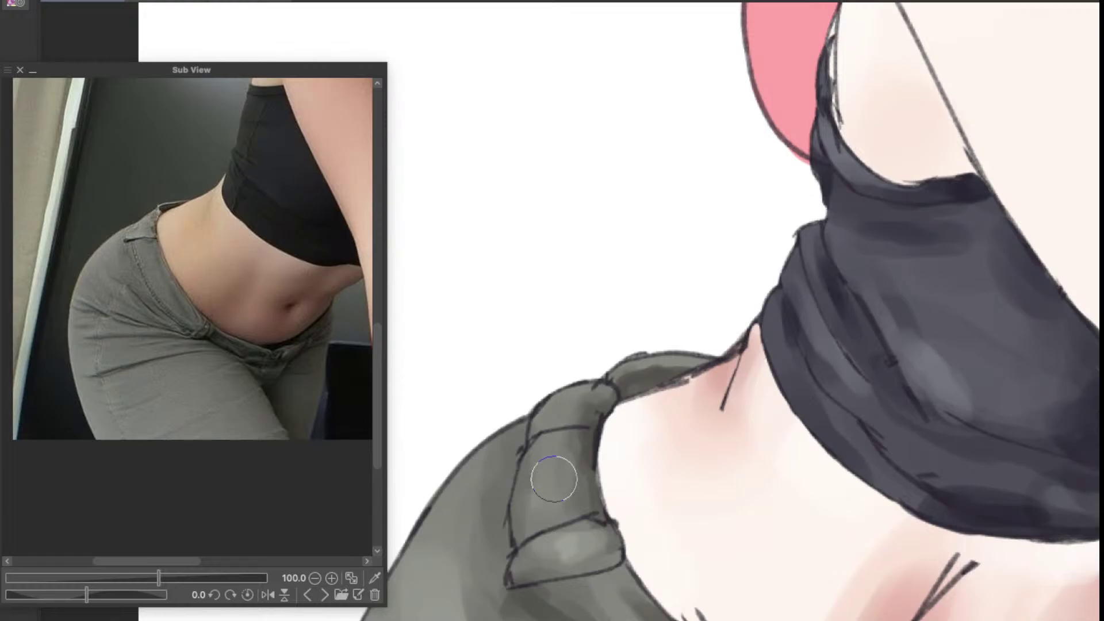
pyautogui.moveTo(553, 478)
pyautogui.mouseDown()
pyautogui.moveTo(552, 508)
pyautogui.moveTo(566, 414)
pyautogui.moveTo(588, 391)
pyautogui.moveTo(602, 394)
pyautogui.moveTo(560, 432)
pyautogui.mouseUp()
pyautogui.press('[')
pyautogui.press('[')
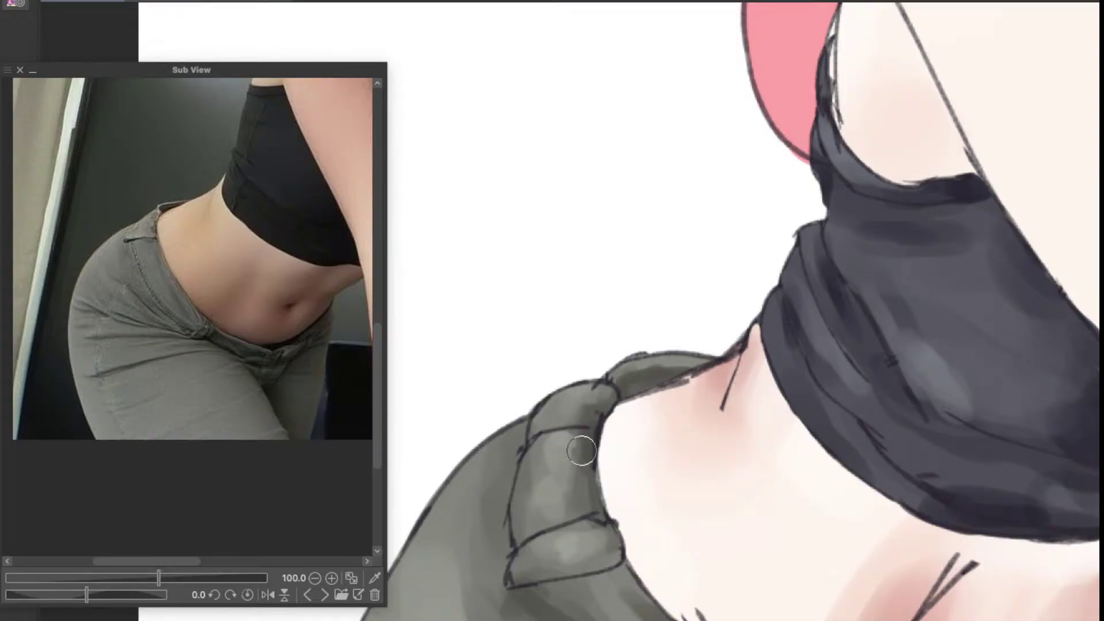
# Step: Examine the trousers' belt loop, thigh folds and centre seam, and the shading of the whole figure, against the reference photo
pyautogui.scroll(-4, 584, 453)
pyautogui.scroll(3, 597, 460)
pyautogui.moveTo(641, 476)
pyautogui.mouseDown()
pyautogui.moveTo(589, 520)
pyautogui.moveTo(651, 425)
pyautogui.mouseUp()
pyautogui.scroll(-5, 598, 519)
pyautogui.scroll(5, 598, 517)
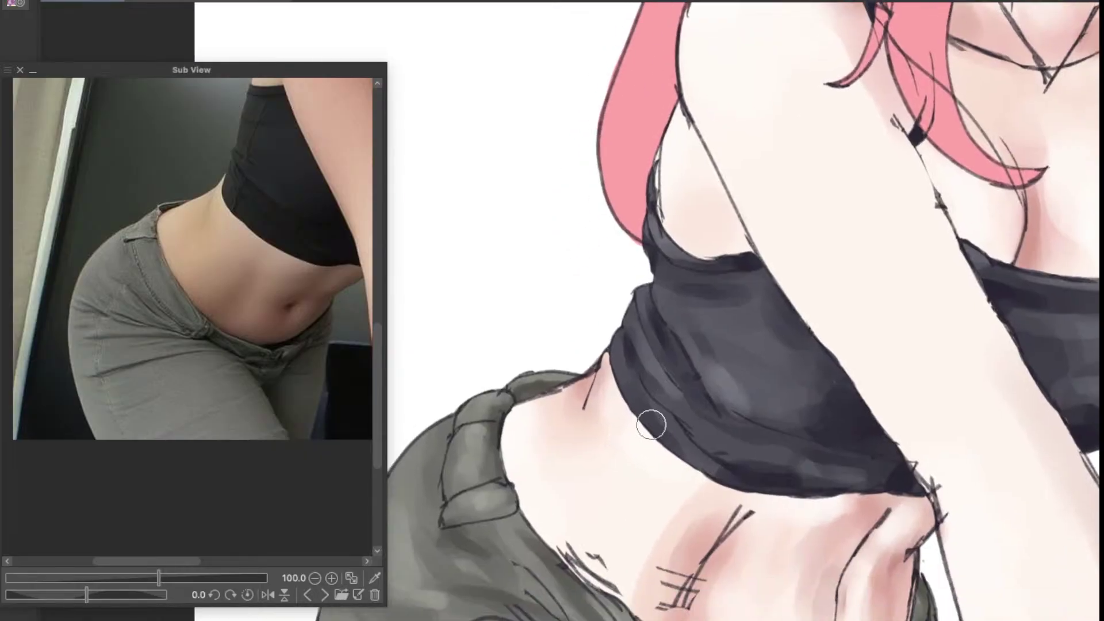
pyautogui.moveTo(694, 493)
pyautogui.mouseDown()
pyautogui.moveTo(673, 481)
pyautogui.moveTo(681, 442)
pyautogui.moveTo(793, 437)
pyautogui.moveTo(731, 435)
pyautogui.moveTo(746, 463)
pyautogui.moveTo(736, 468)
pyautogui.moveTo(741, 456)
pyautogui.moveTo(812, 453)
pyautogui.moveTo(736, 450)
pyautogui.moveTo(747, 437)
pyautogui.moveTo(675, 485)
pyautogui.moveTo(678, 456)
pyautogui.moveTo(710, 512)
pyautogui.moveTo(701, 517)
pyautogui.mouseUp()
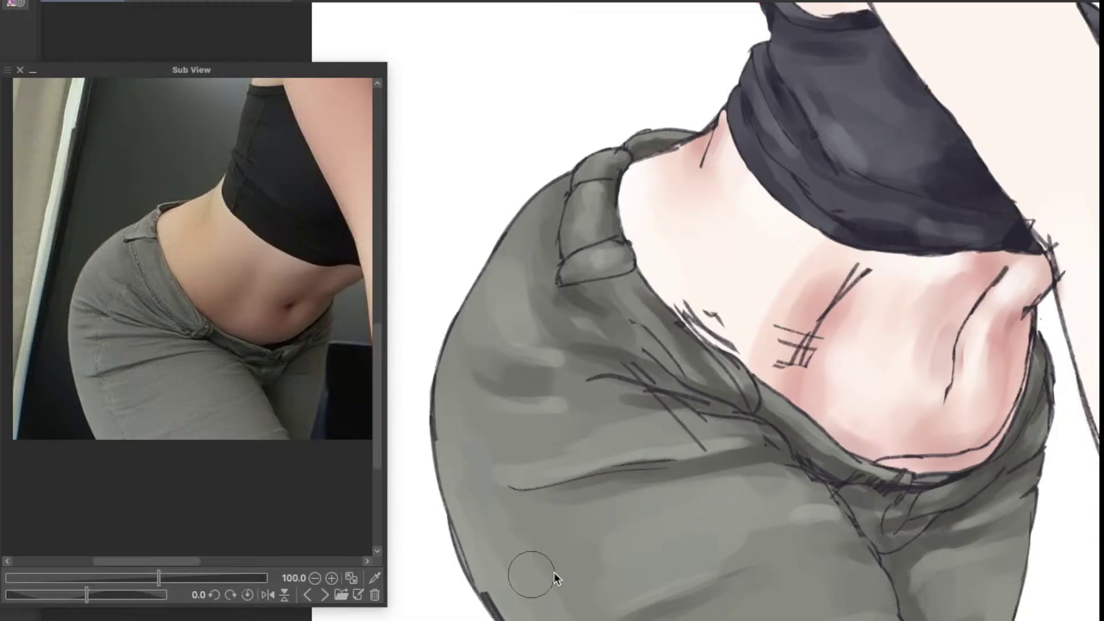
pyautogui.moveTo(556, 571)
pyautogui.mouseDown()
pyautogui.moveTo(571, 575)
pyautogui.moveTo(581, 546)
pyautogui.moveTo(541, 483)
pyautogui.moveTo(573, 451)
pyautogui.mouseUp()
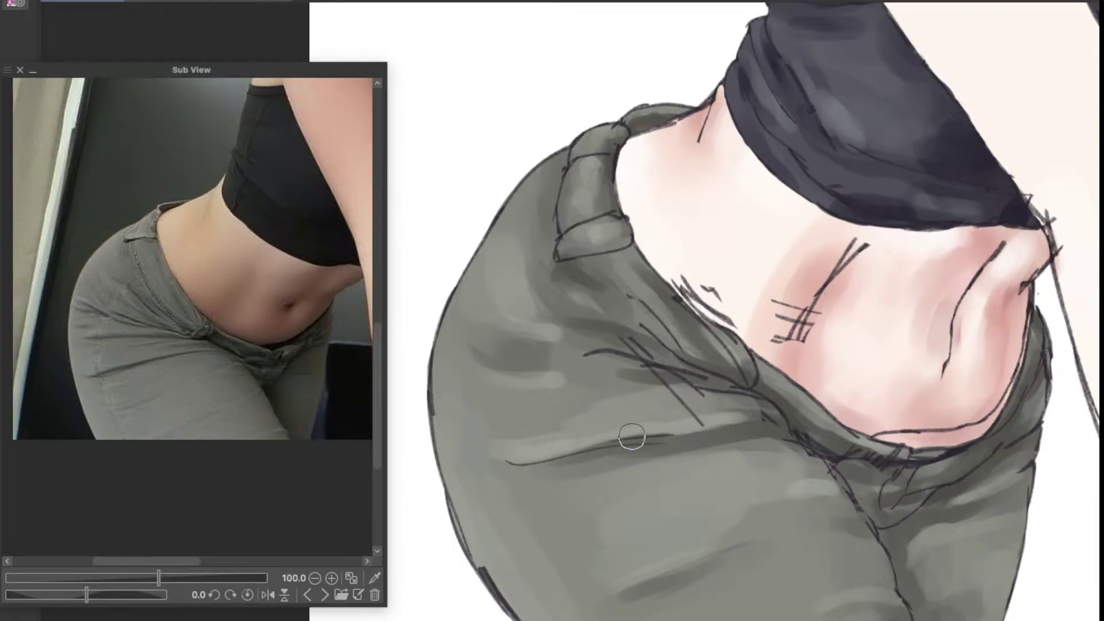
pyautogui.moveTo(883, 436)
pyautogui.mouseDown()
pyautogui.moveTo(684, 487)
pyautogui.moveTo(740, 477)
pyautogui.moveTo(774, 485)
pyautogui.moveTo(740, 502)
pyautogui.moveTo(749, 511)
pyautogui.moveTo(693, 527)
pyautogui.mouseUp()
pyautogui.scroll(2, 702, 530)
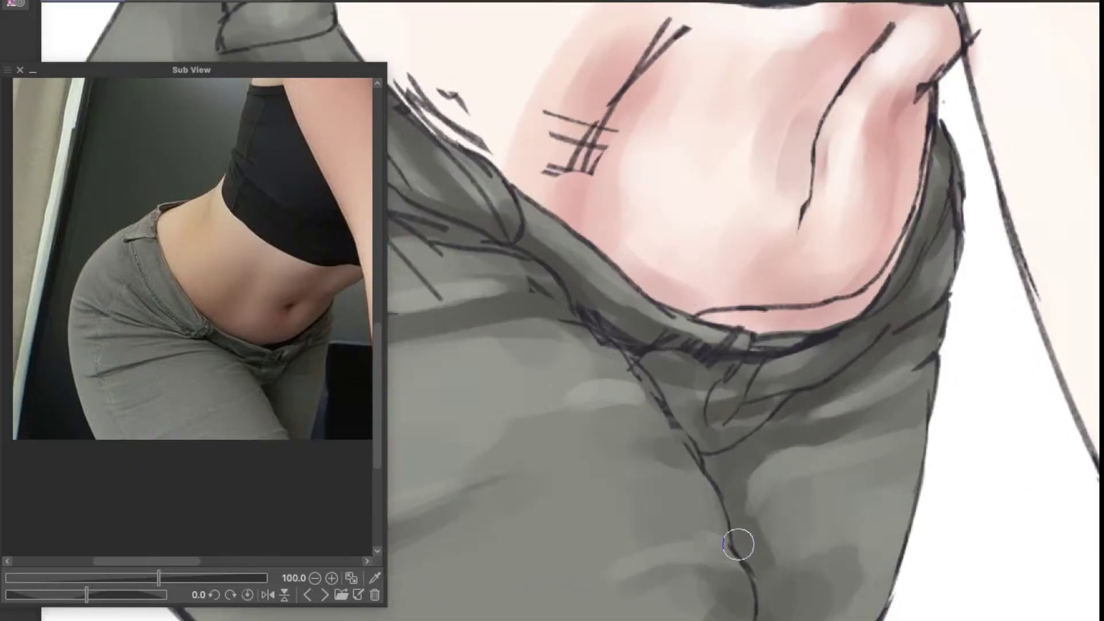
pyautogui.moveTo(740, 540)
pyautogui.mouseDown()
pyautogui.moveTo(805, 513)
pyautogui.moveTo(833, 522)
pyautogui.mouseUp()
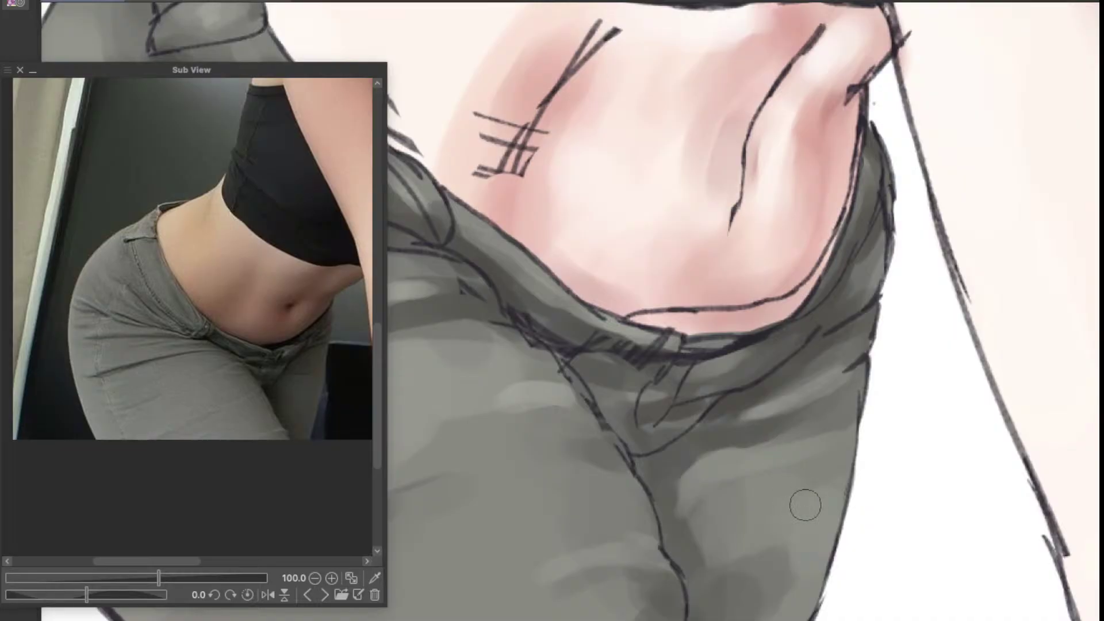
pyautogui.scroll(-4, 840, 525)
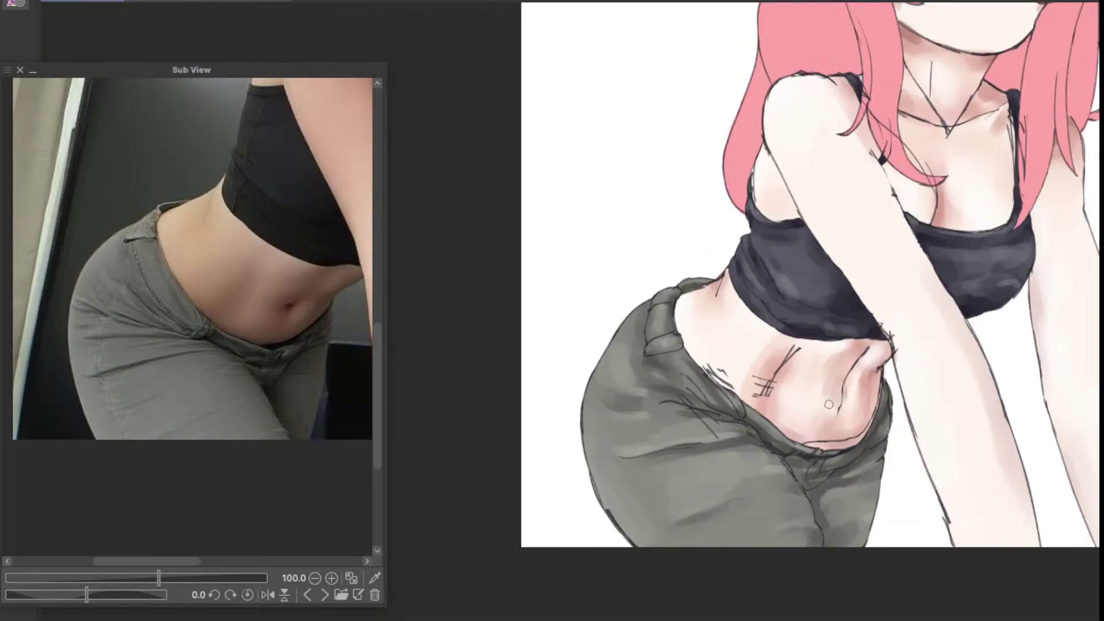
pyautogui.moveTo(829, 404); pyautogui.dragTo(802, 595)
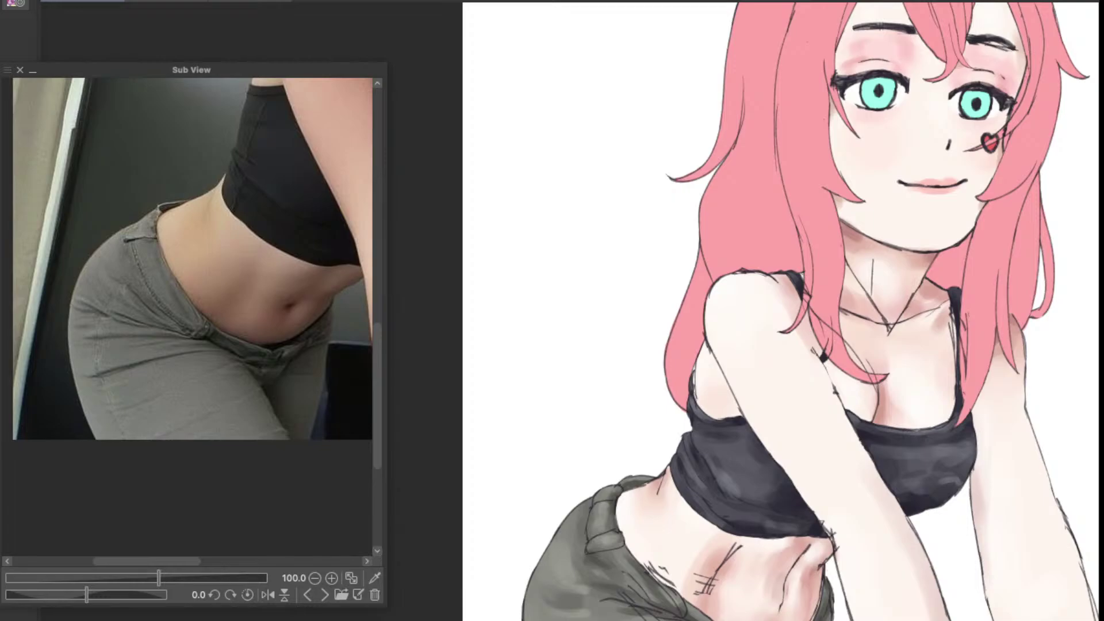
pyautogui.moveTo(781, 522); pyautogui.dragTo(763, 483)
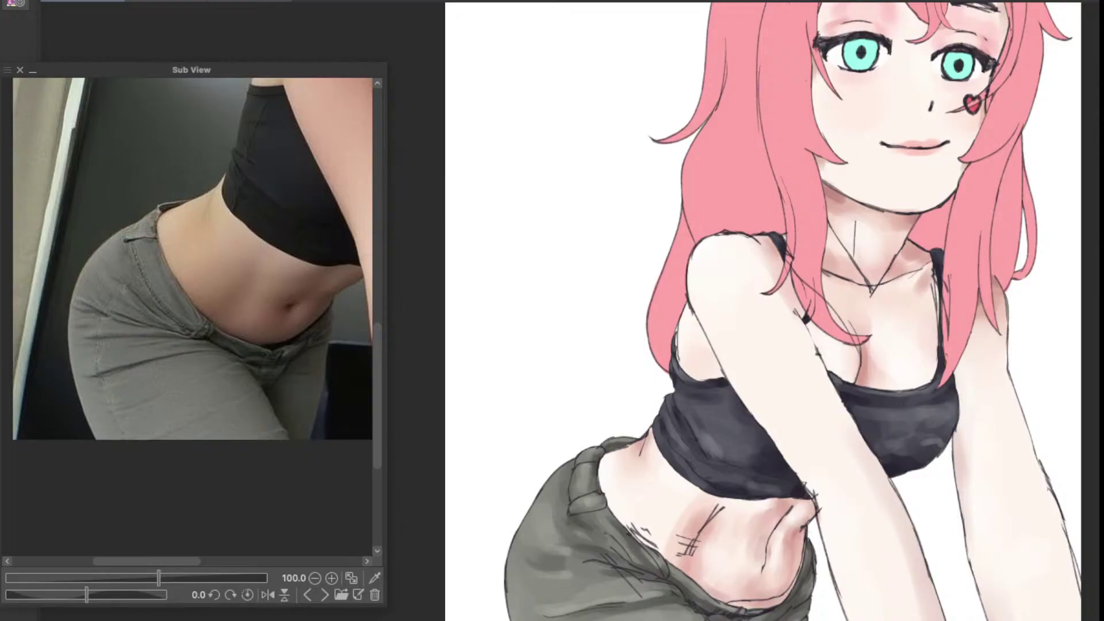
pyautogui.scroll(2, 660, 524)
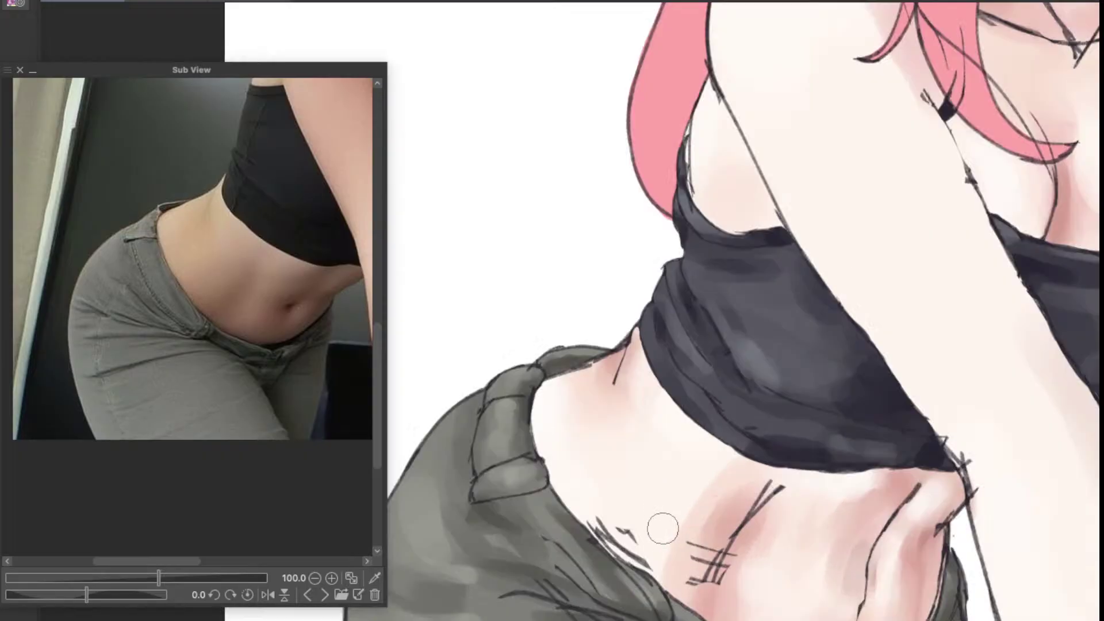
# Step: Examine the shaded midriff and trousers, and compare the character's face and hair with the woman's head in the reference photo
pyautogui.scroll(-5, 667, 541)
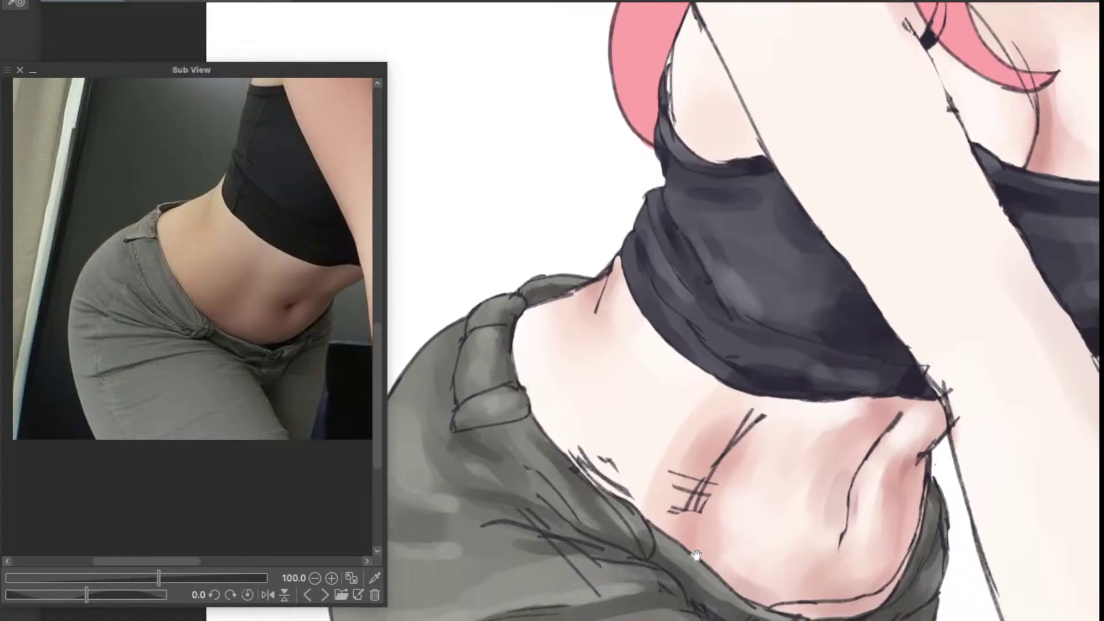
pyautogui.moveTo(715, 549); pyautogui.dragTo(738, 549)
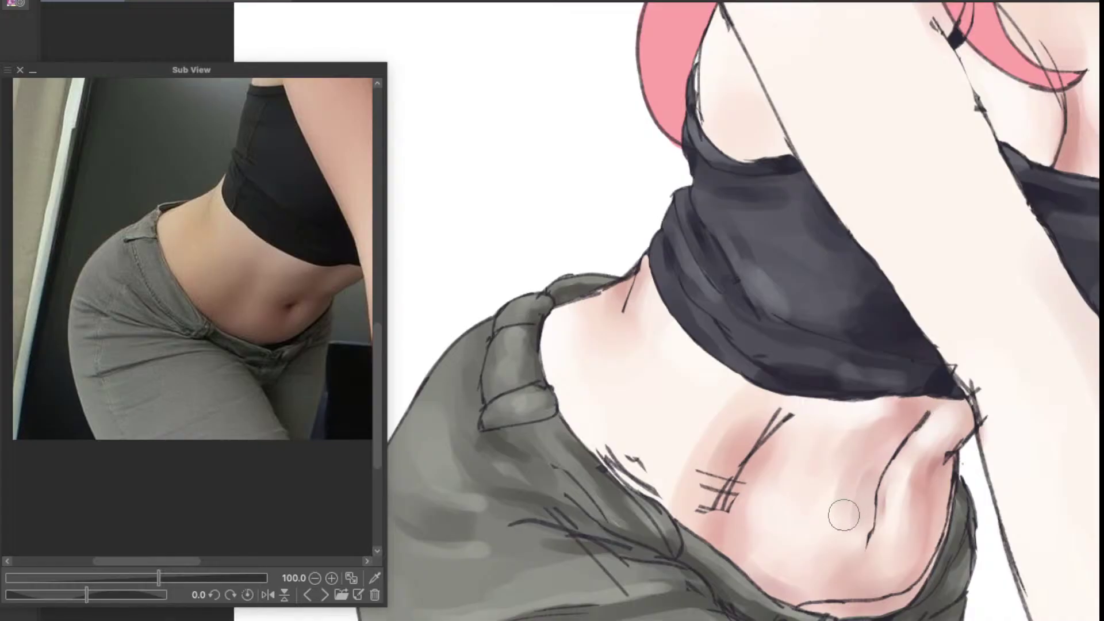
pyautogui.moveTo(851, 530); pyautogui.dragTo(801, 498)
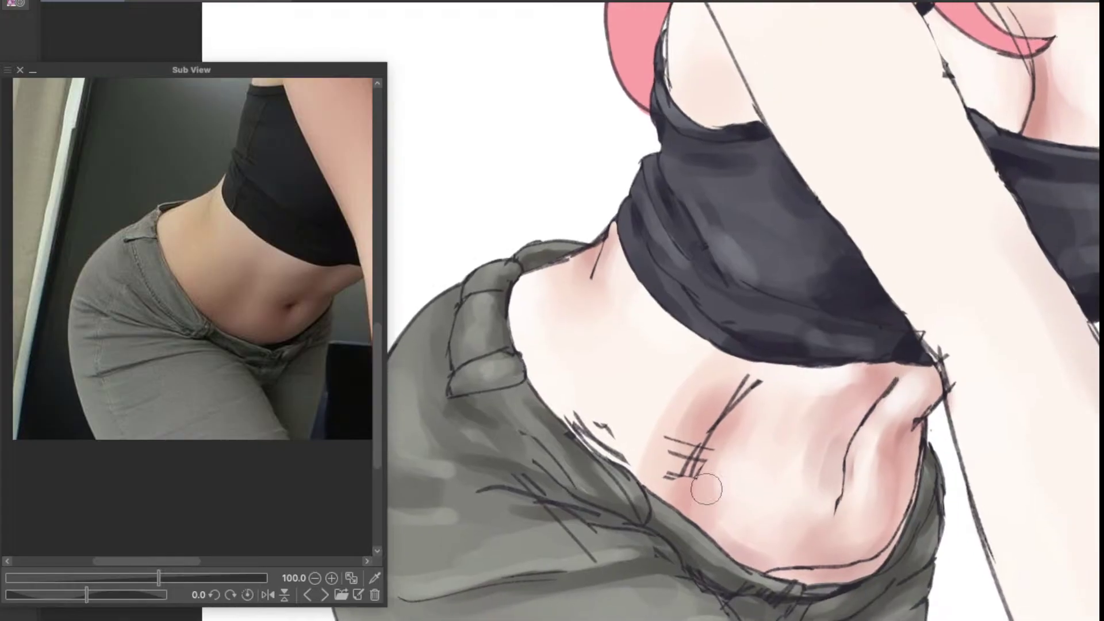
pyautogui.scroll(-2, 838, 372)
pyautogui.moveTo(851, 340); pyautogui.dragTo(729, 569)
pyautogui.moveTo(786, 344); pyautogui.dragTo(744, 610)
pyautogui.scroll(1, 728, 400)
pyautogui.moveTo(339, 397); pyautogui.dragTo(210, 520)
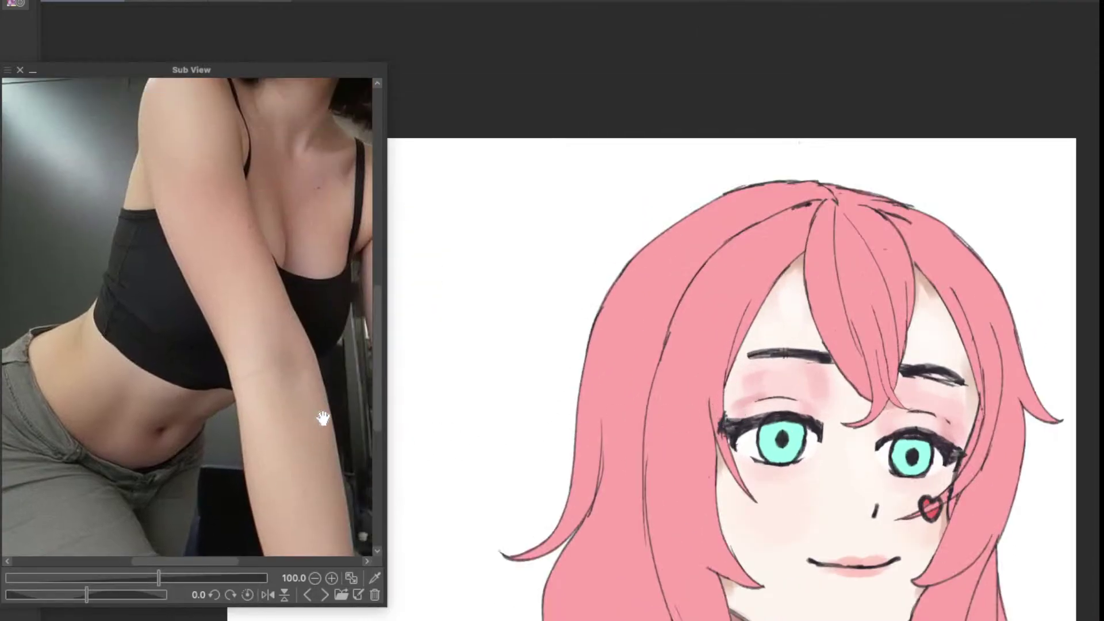
pyautogui.scroll(-2, 323, 419)
pyautogui.moveTo(331, 265); pyautogui.dragTo(271, 488)
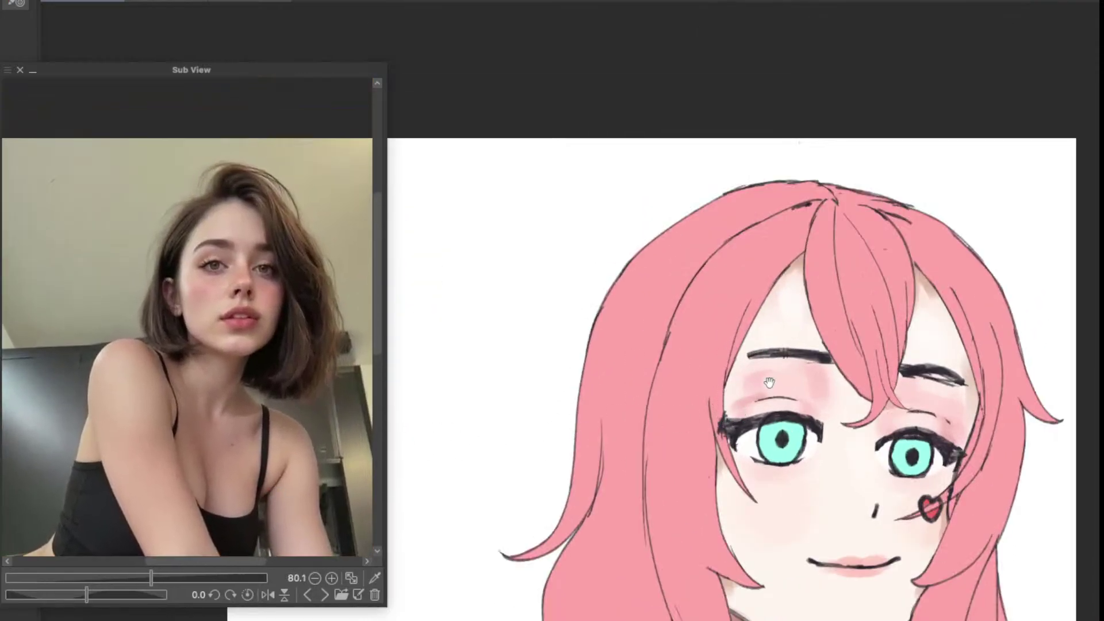
pyautogui.moveTo(769, 383); pyautogui.dragTo(746, 260)
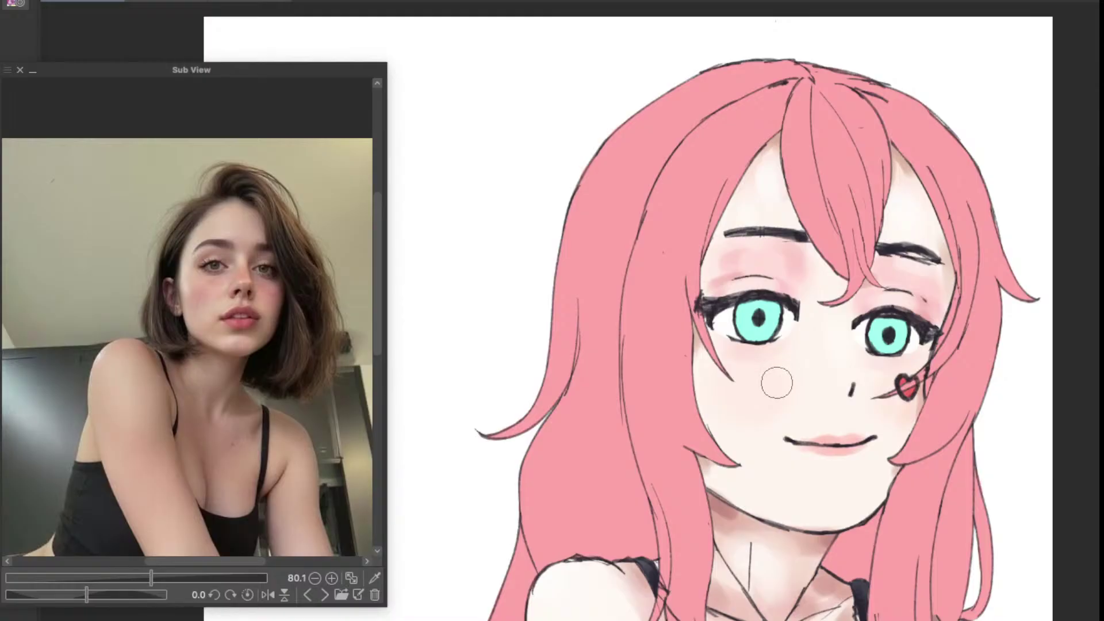
pyautogui.moveTo(765, 407)
pyautogui.mouseDown()
pyautogui.moveTo(806, 466)
pyautogui.moveTo(797, 503)
pyautogui.mouseUp()
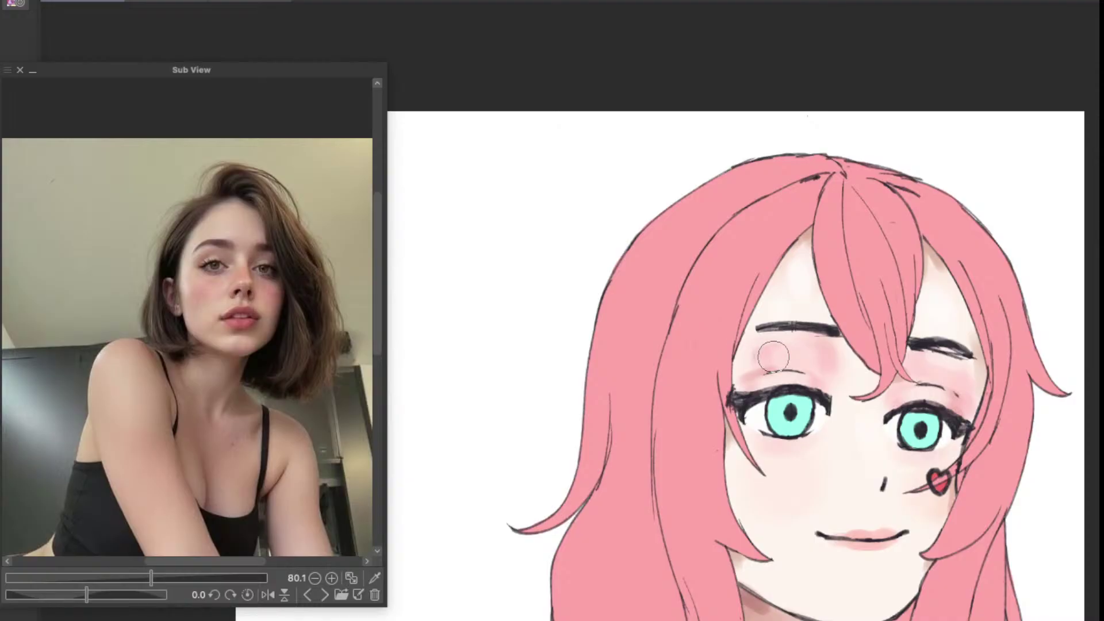
pyautogui.moveTo(792, 361)
pyautogui.mouseDown()
pyautogui.moveTo(759, 382)
pyautogui.moveTo(722, 358)
pyautogui.moveTo(744, 368)
pyautogui.mouseUp()
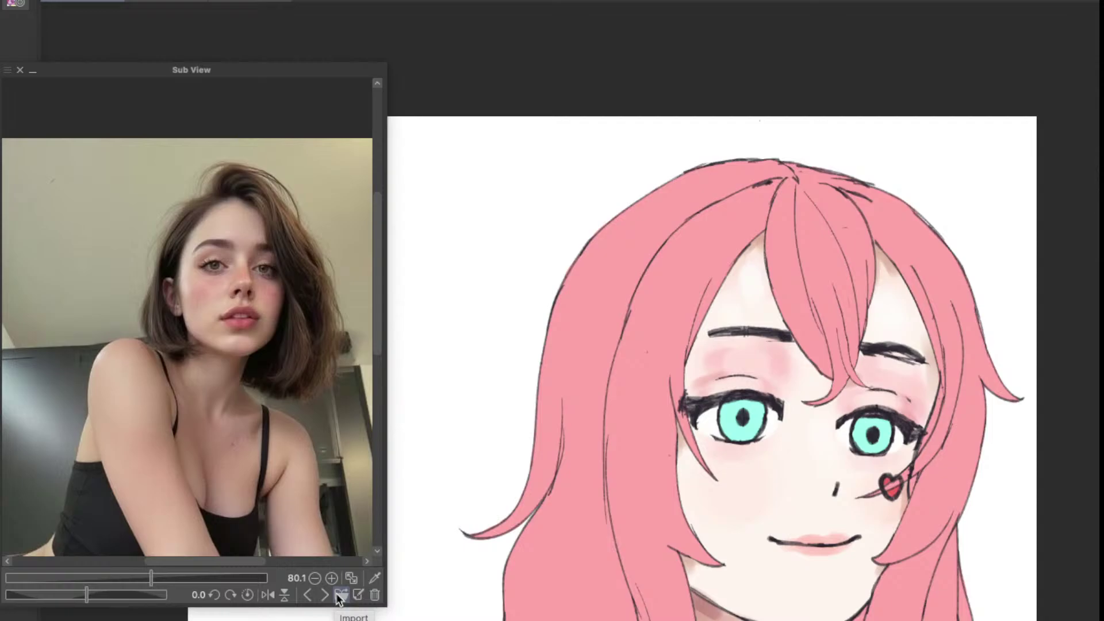
pyautogui.click(341, 595)
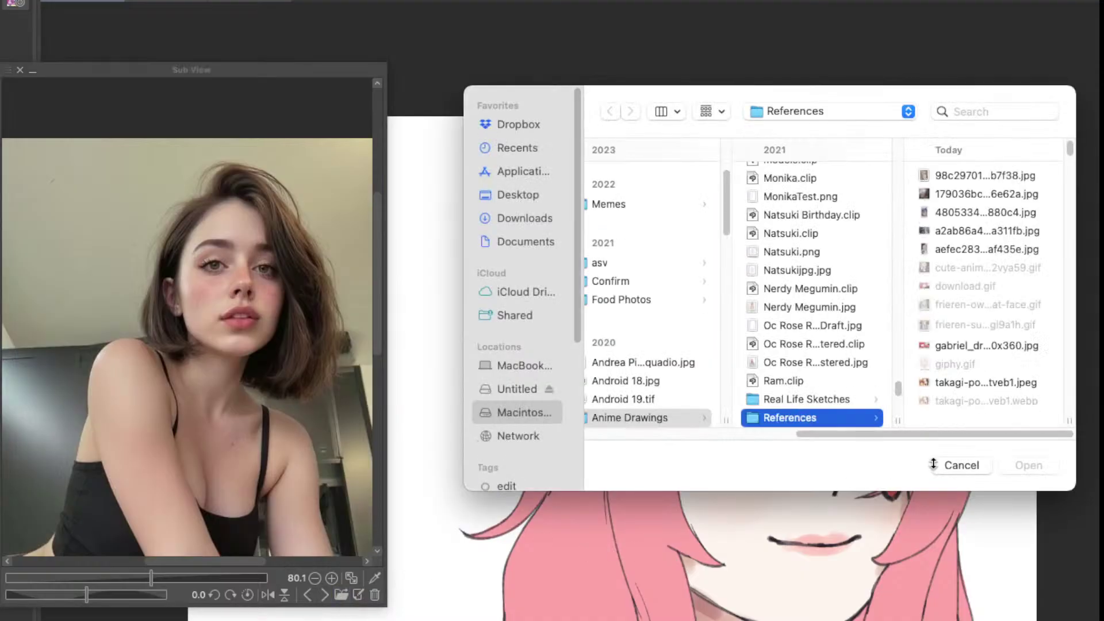
pyautogui.click(948, 463)
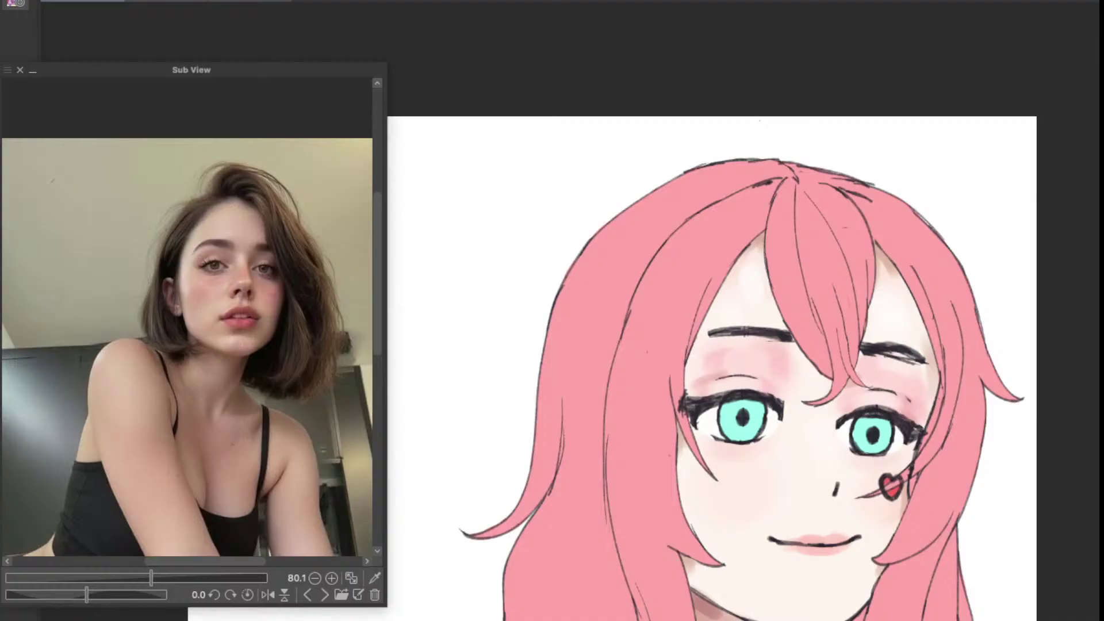
pyautogui.press('Tab')
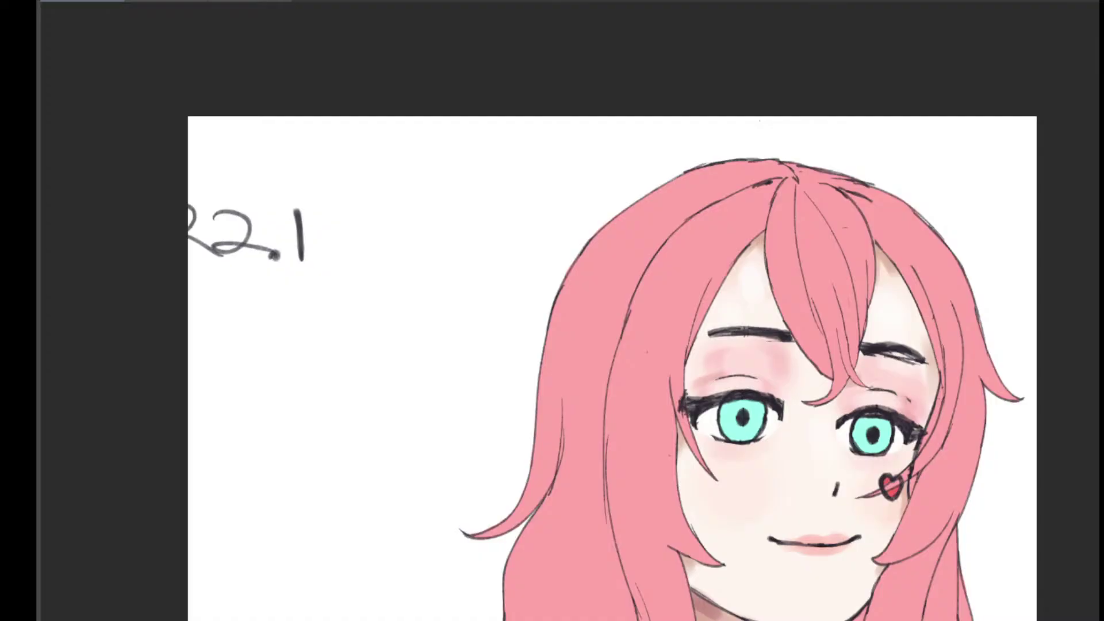
pyautogui.click(531, 286)
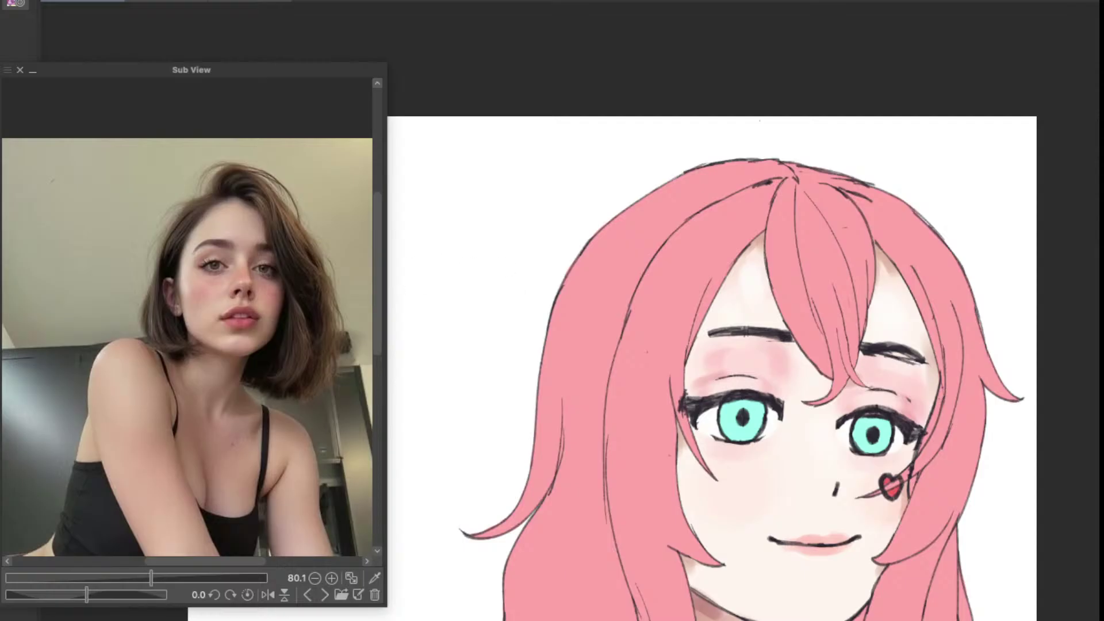
pyautogui.press('Tab')
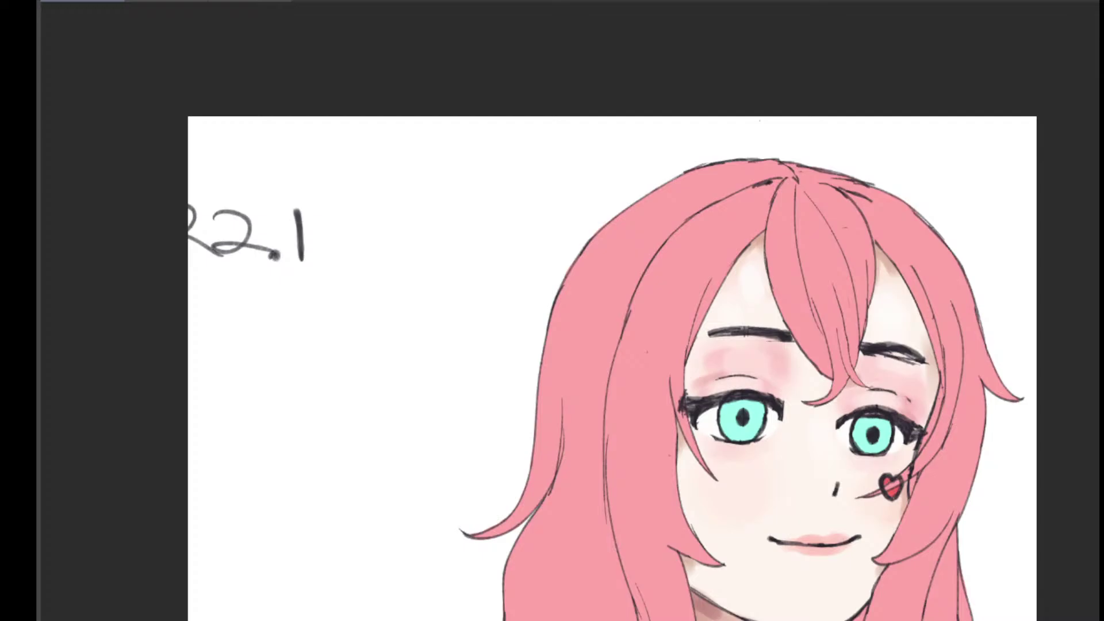
pyautogui.click(546, 427)
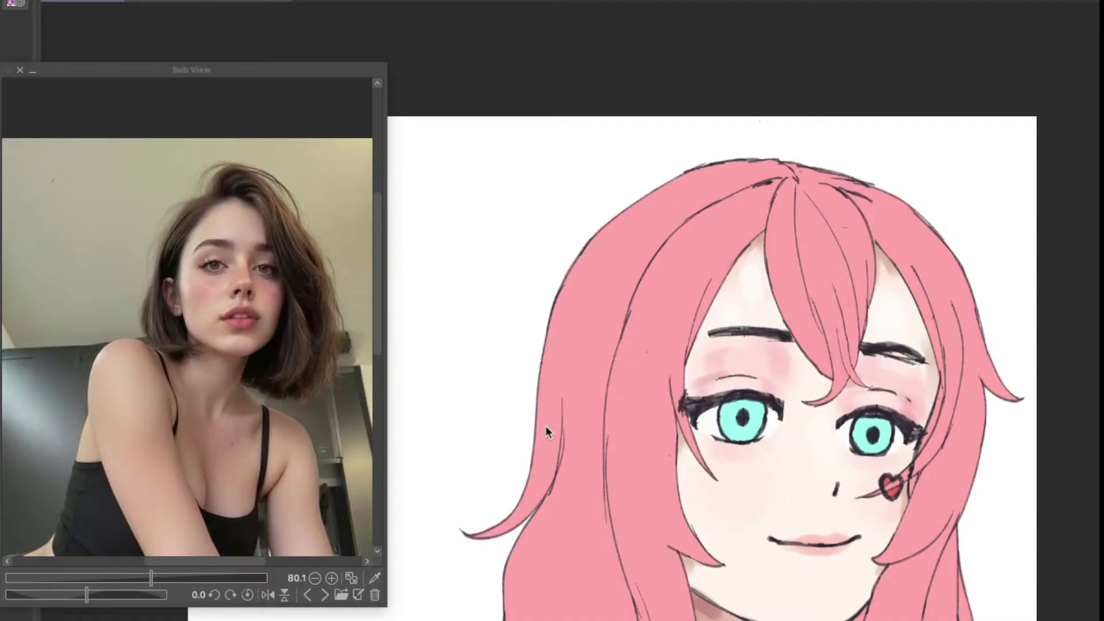
# Step: Import the blue-haired swordswoman illustration baae49e4…0bd7a.jpg from the References folder as a reference image
pyautogui.click(341, 594)
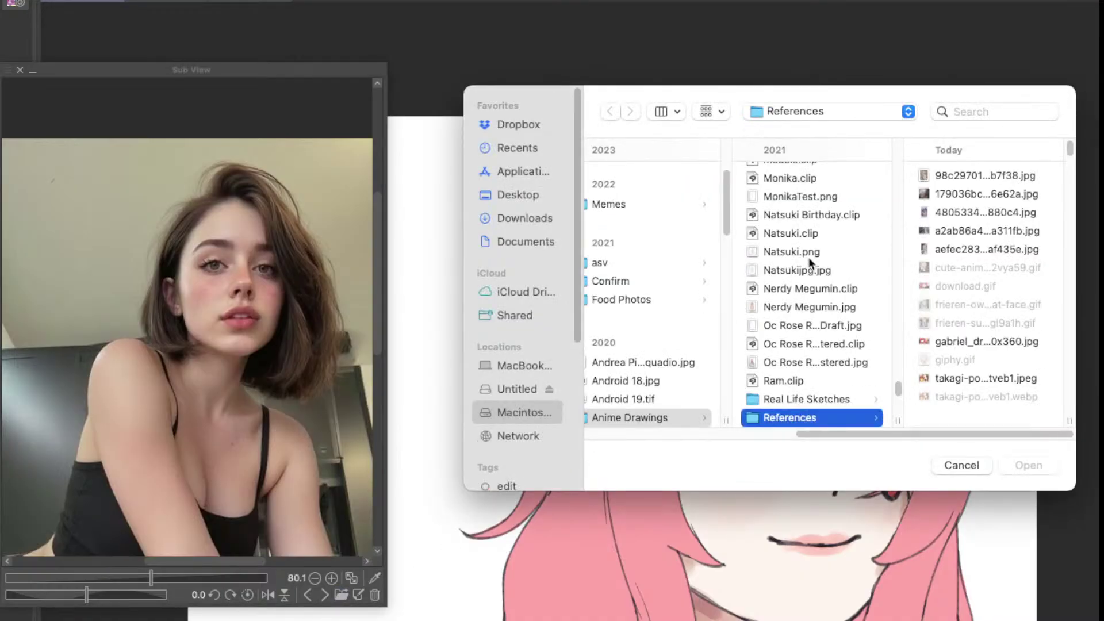
pyautogui.click(945, 178)
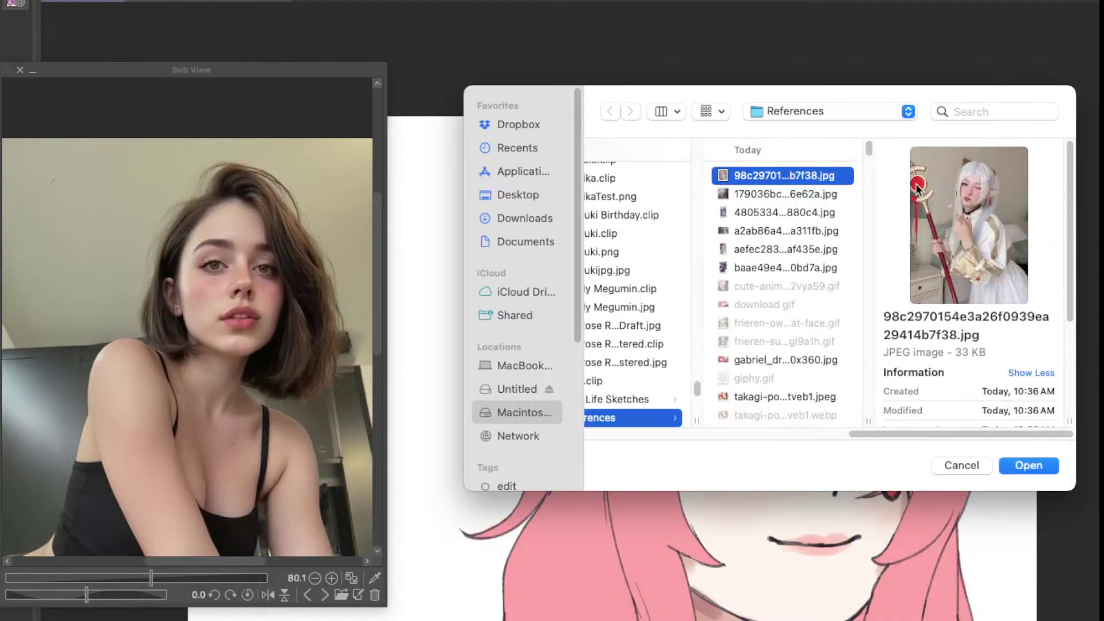
pyautogui.press('Down')
pyautogui.press('Down')
pyautogui.press('Down')
pyautogui.press('Down')
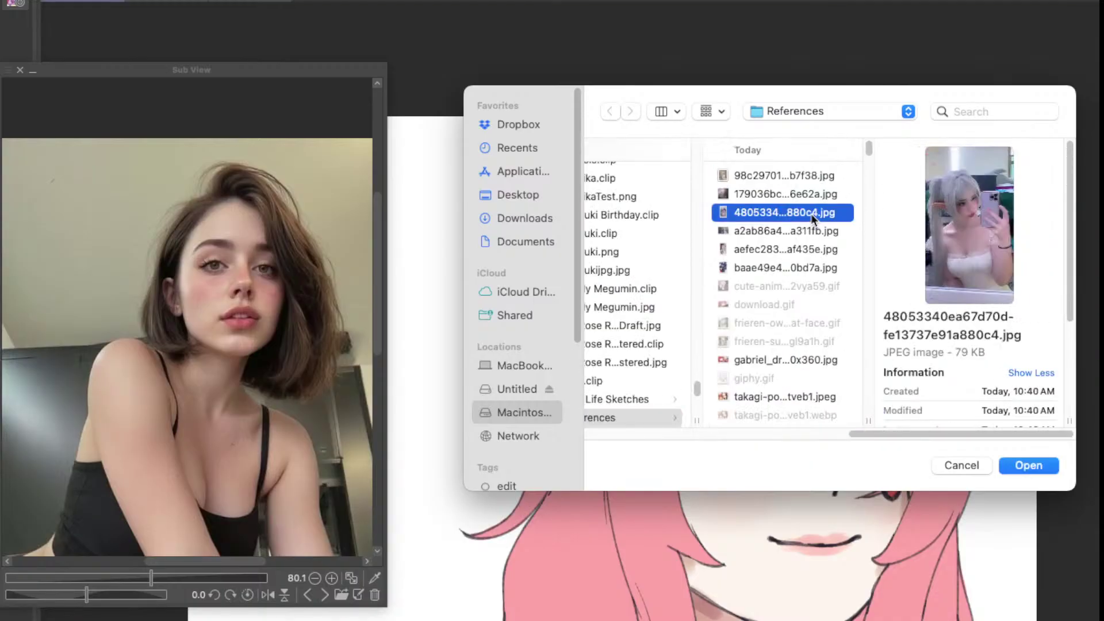
pyautogui.press('Down')
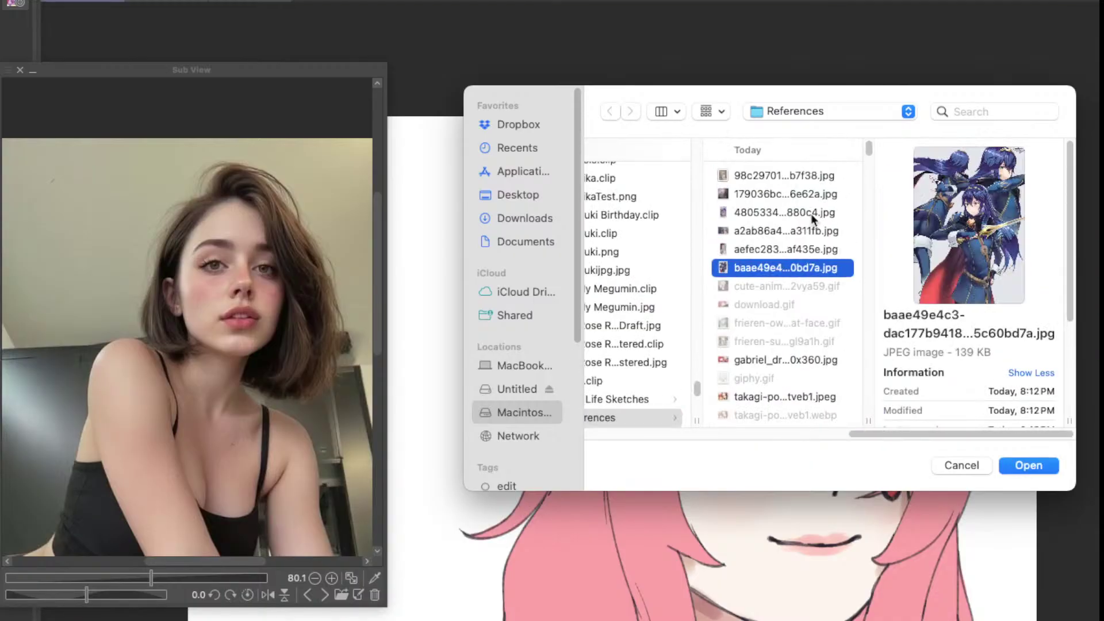
pyautogui.click(1022, 466)
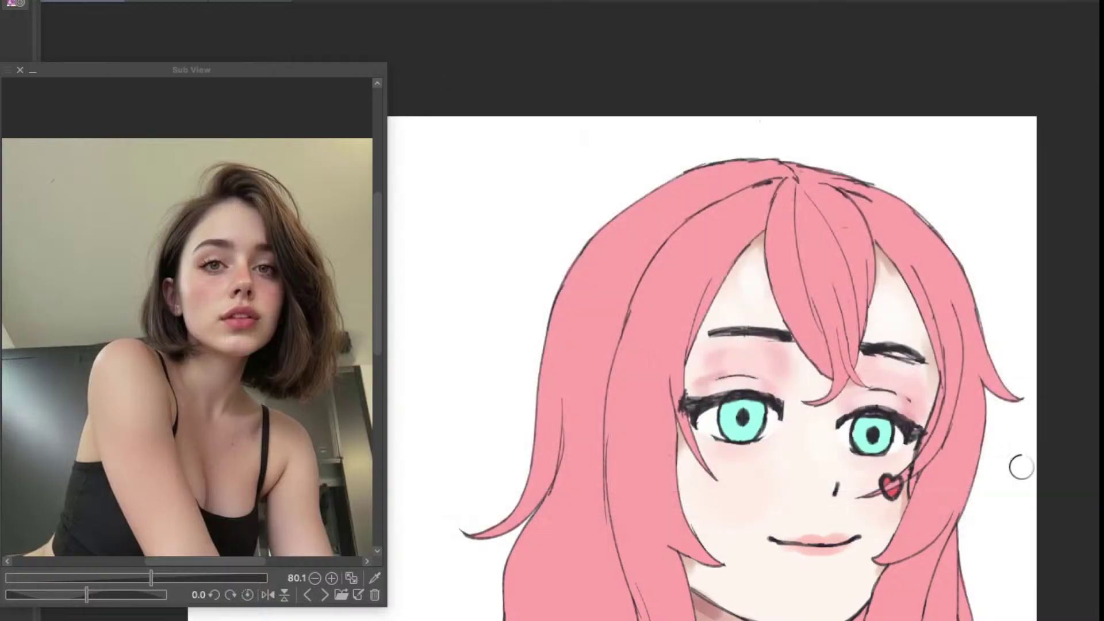
# Step: Examine the hair shading on the central figure's head in the blue-haired reference illustration at high magnification beside the pink-haired drawing
pyautogui.moveTo(210, 368); pyautogui.dragTo(250, 384)
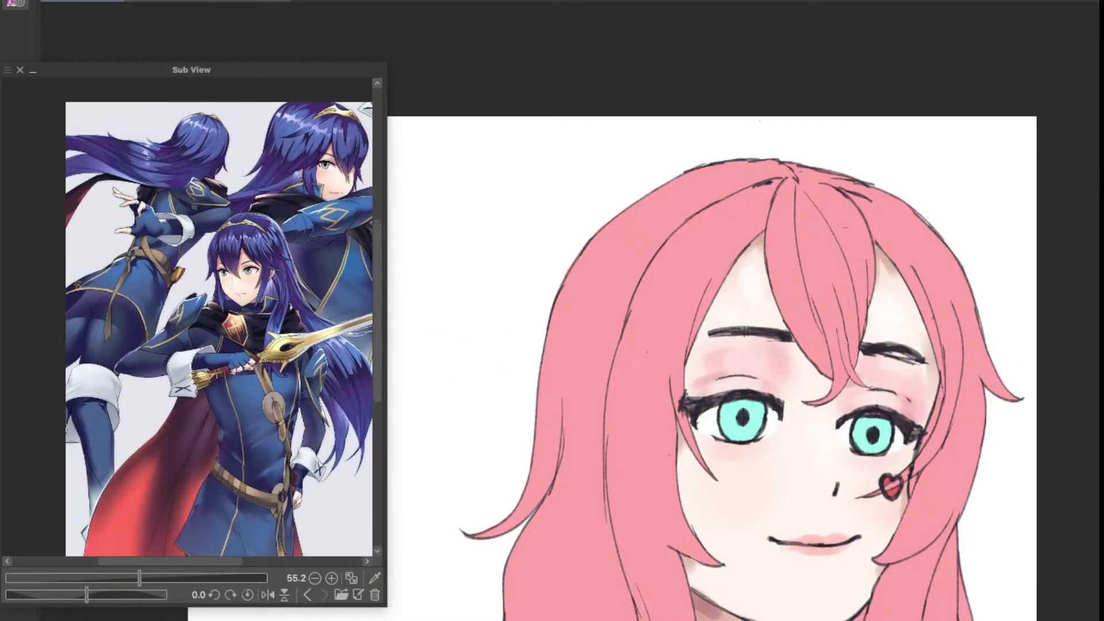
pyautogui.moveTo(314, 312); pyautogui.dragTo(316, 368)
pyautogui.scroll(5, 279, 318)
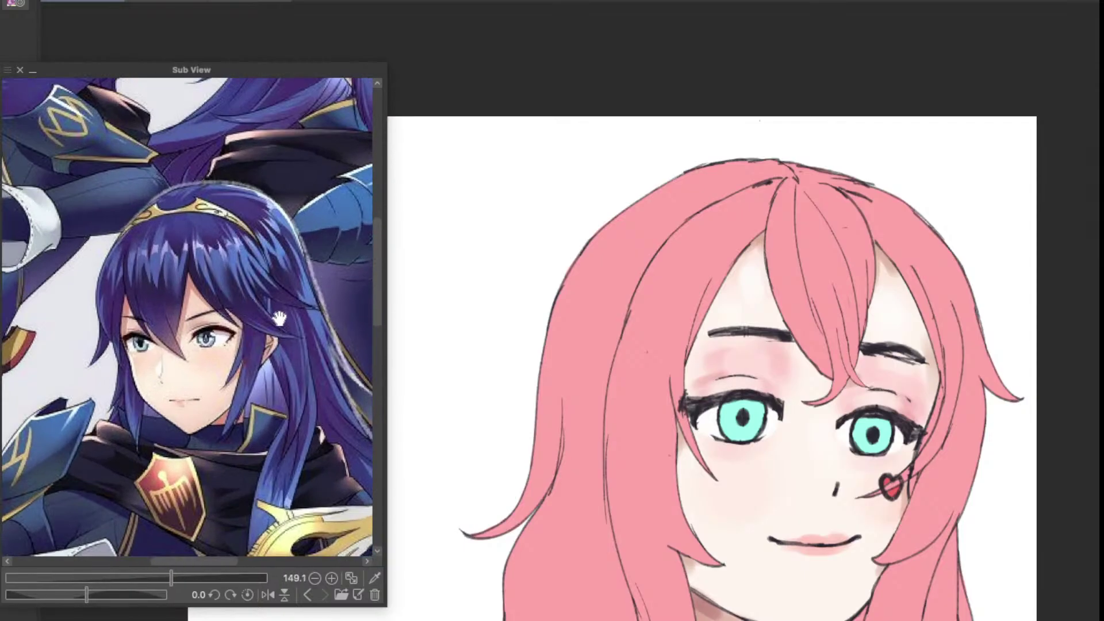
pyautogui.moveTo(278, 318); pyautogui.dragTo(302, 325)
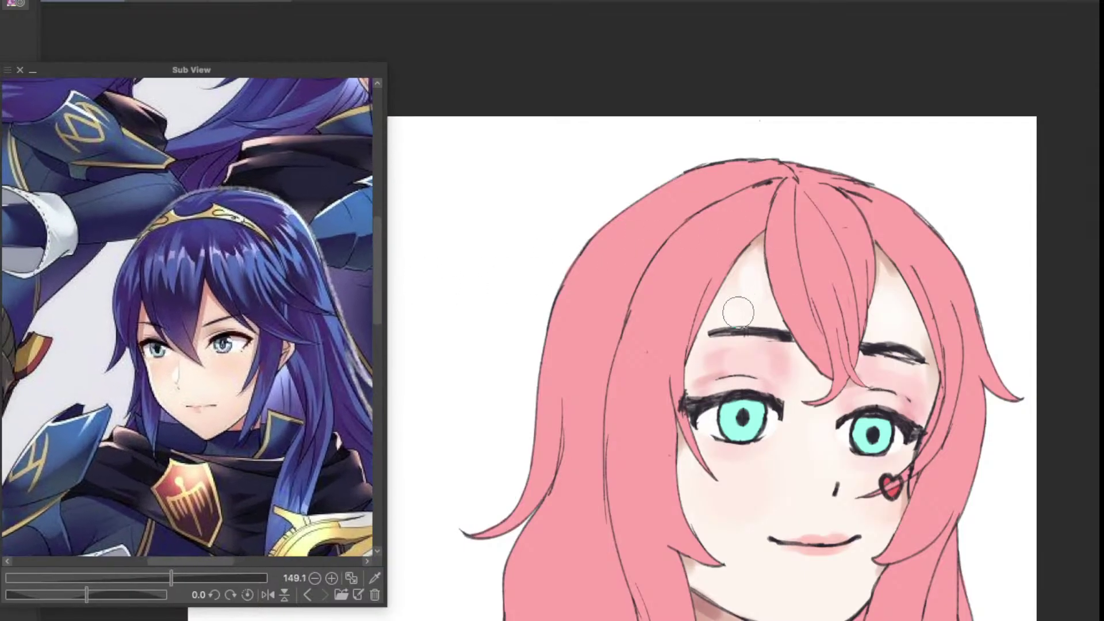
pyautogui.scroll(-2, 735, 319)
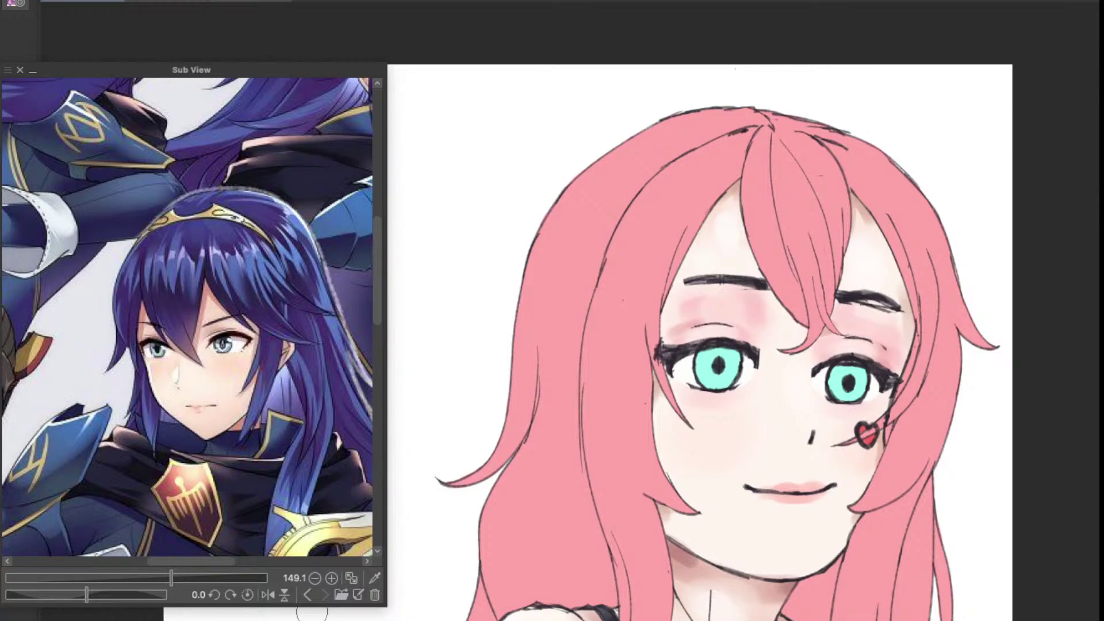
# Step: Remove the three white-haired elf cosplay photos from the reference images and return to the blue-haired illustration
pyautogui.click(311, 595)
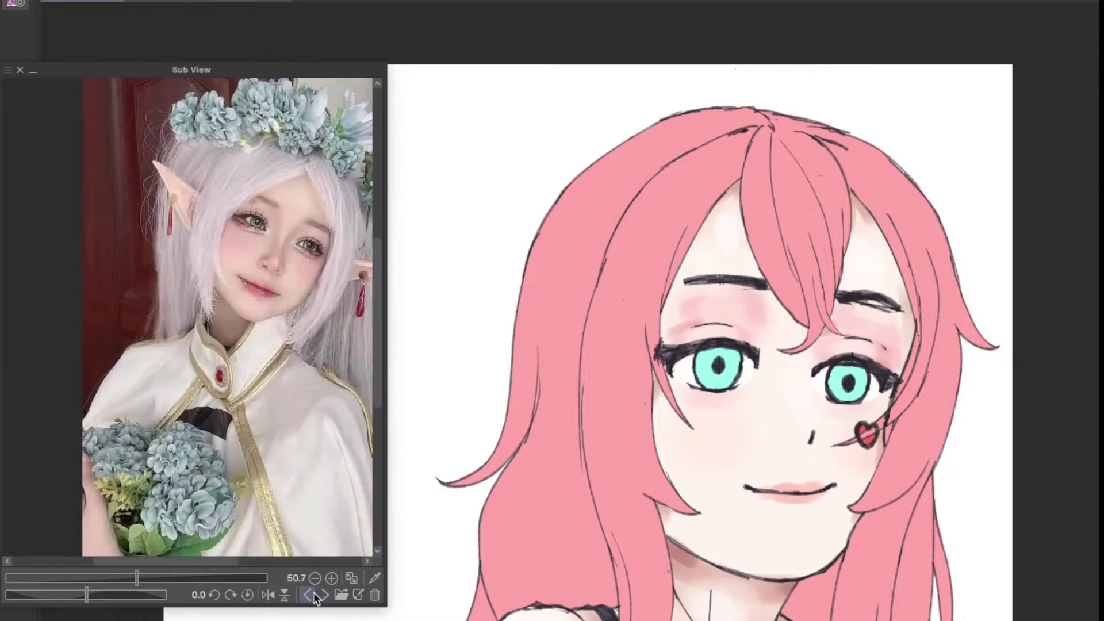
pyautogui.click(310, 596)
pyautogui.click(310, 595)
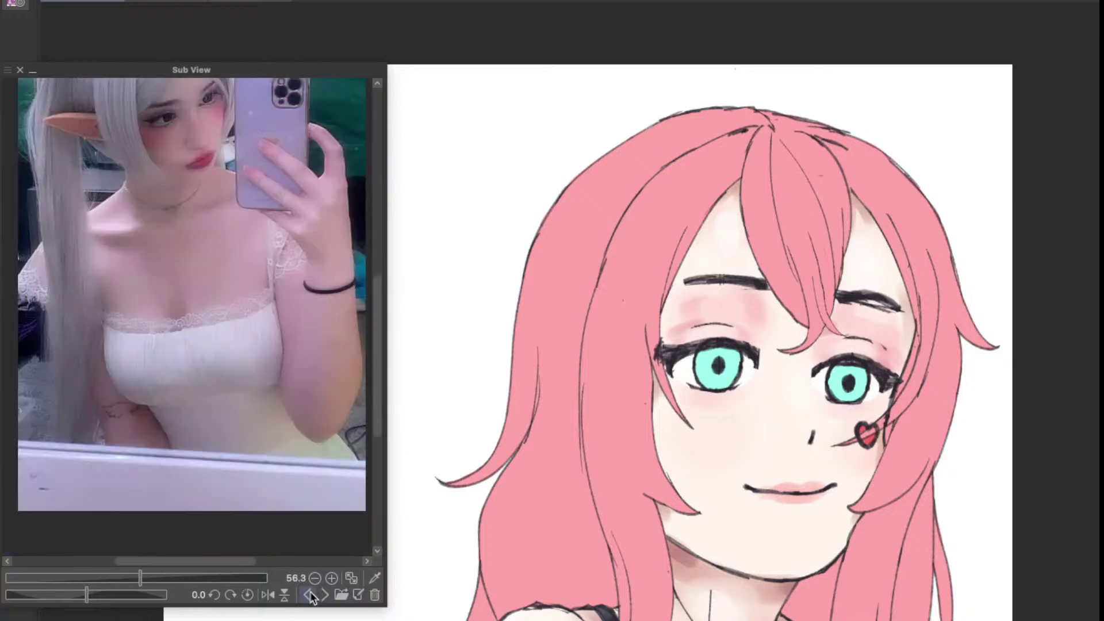
pyautogui.click(310, 595)
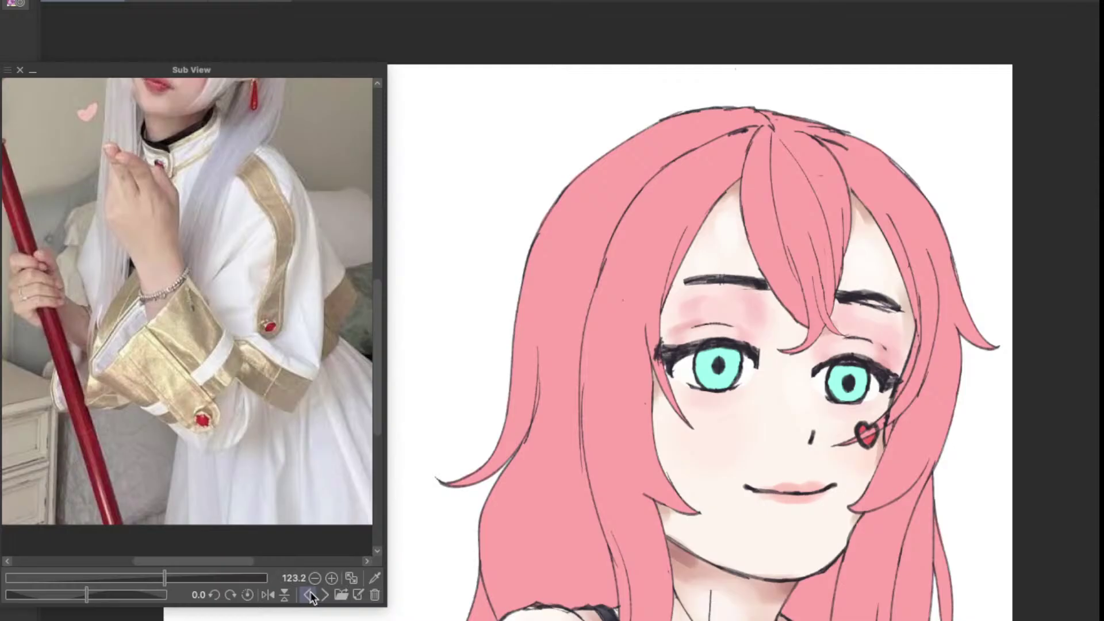
pyautogui.click(375, 596)
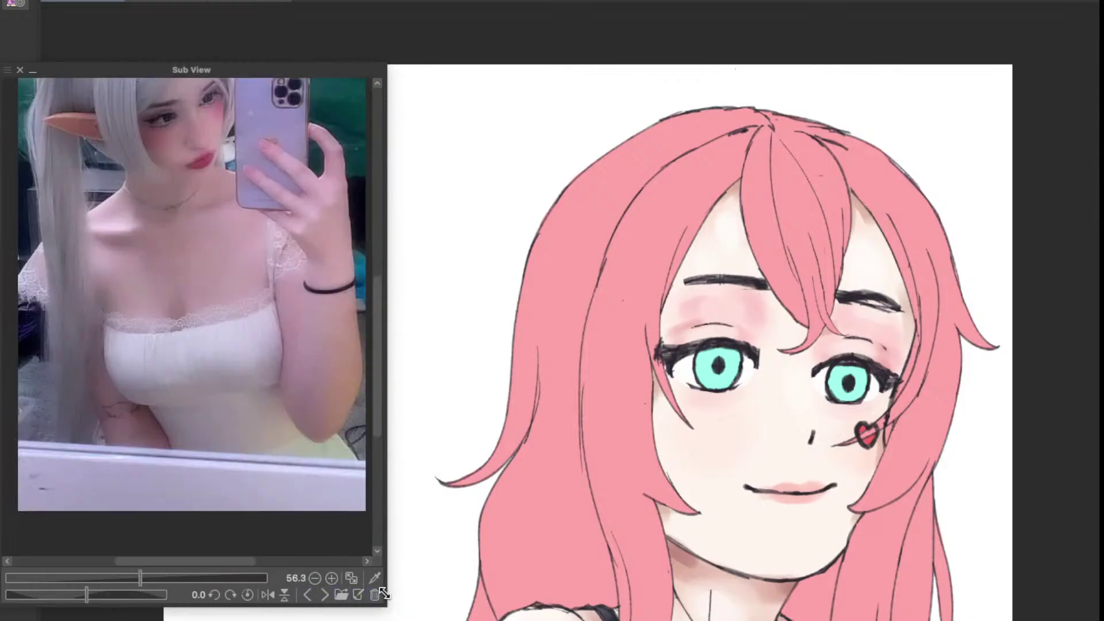
pyautogui.click(374, 596)
pyautogui.click(322, 596)
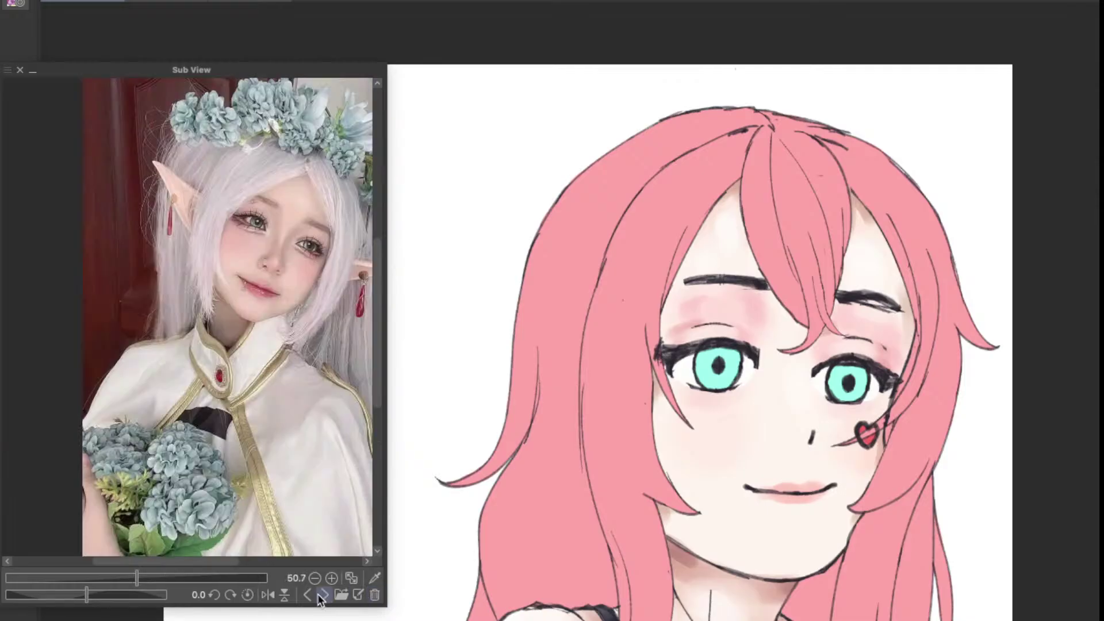
pyautogui.click(374, 596)
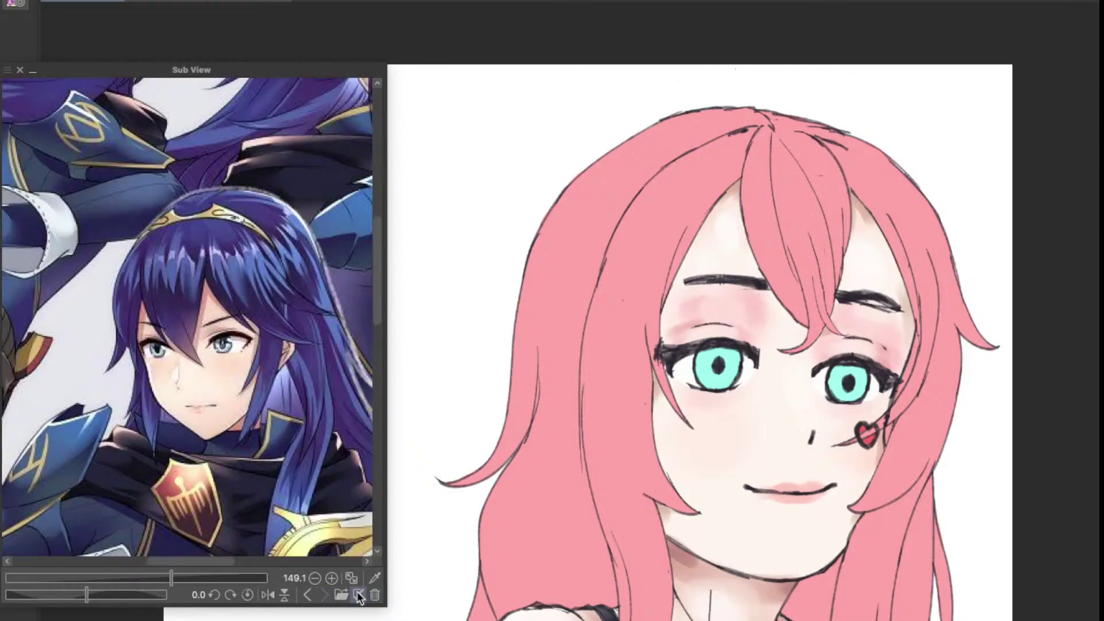
pyautogui.click(309, 595)
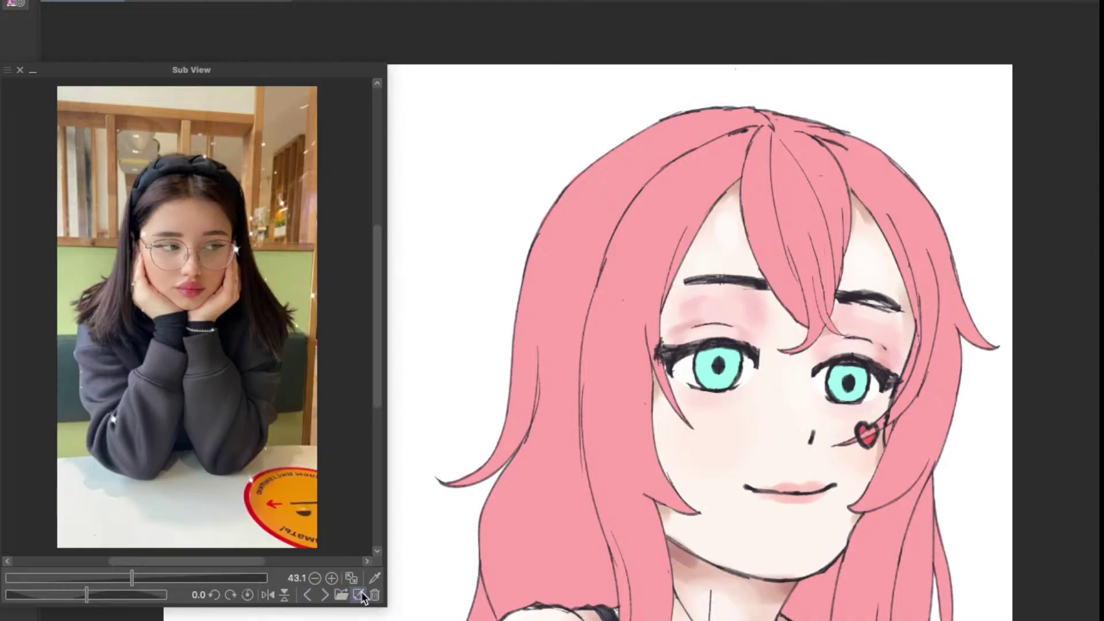
pyautogui.click(325, 595)
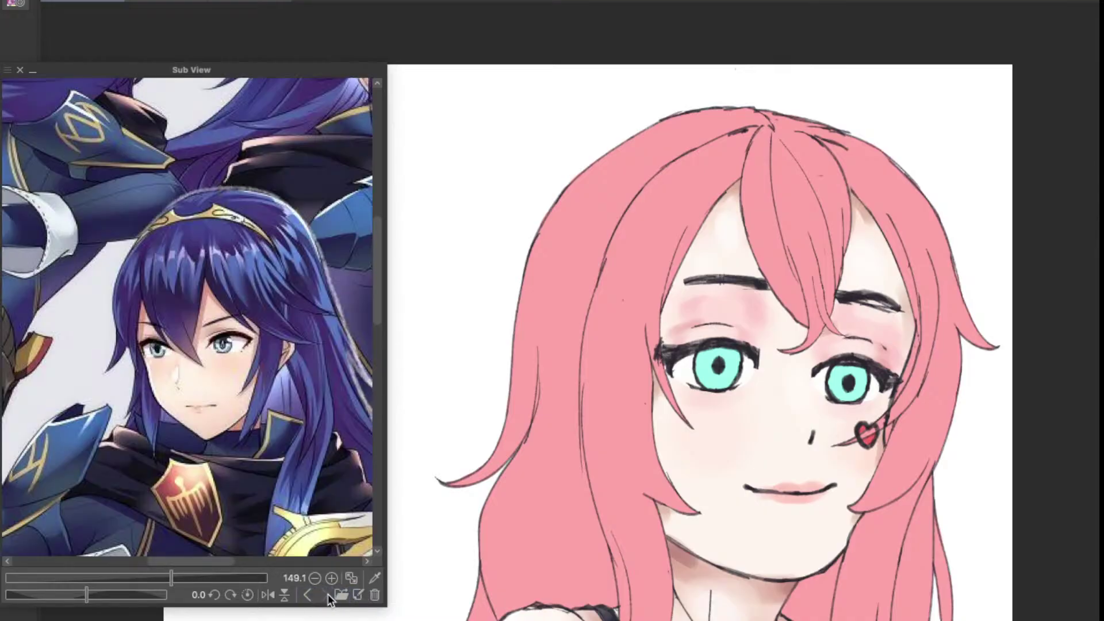
# Step: Browse the References folder and import the photo of the short-haired woman in a black top as a reference image
pyautogui.click(338, 593)
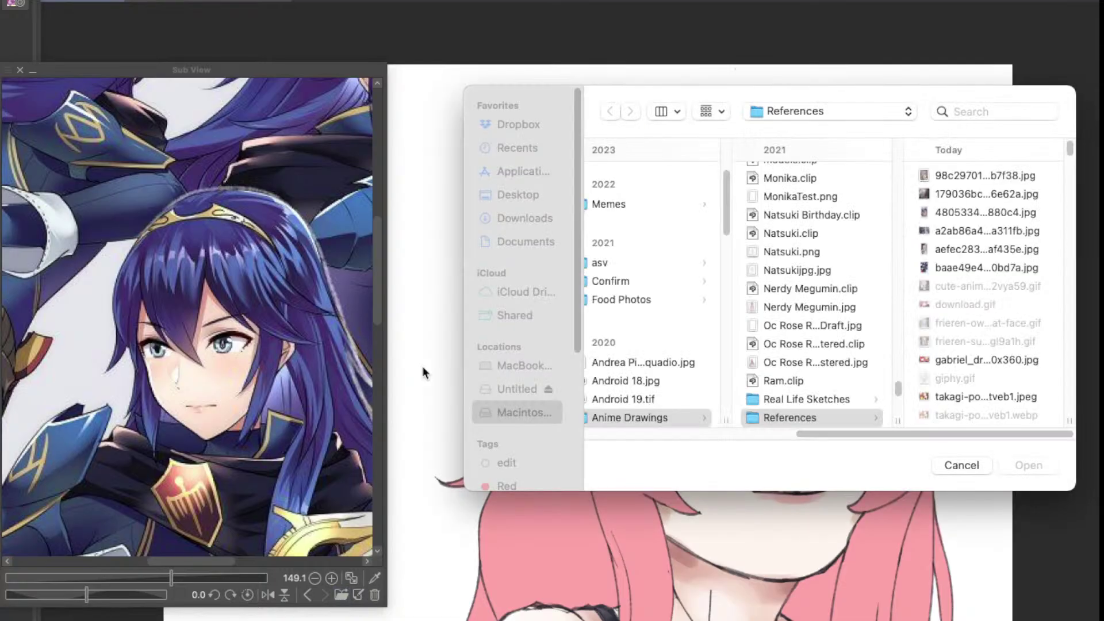
pyautogui.click(977, 180)
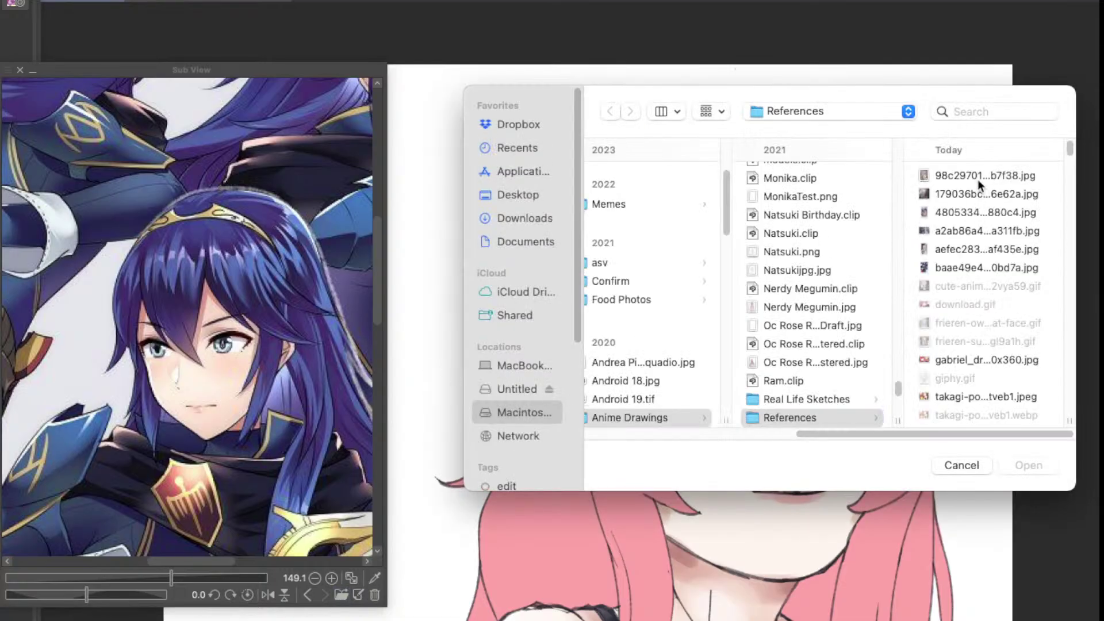
pyautogui.press('Down')
pyautogui.press('Down')
pyautogui.press('Down')
pyautogui.press('Down')
pyautogui.press('Down')
pyautogui.press('Down')
pyautogui.press('Down')
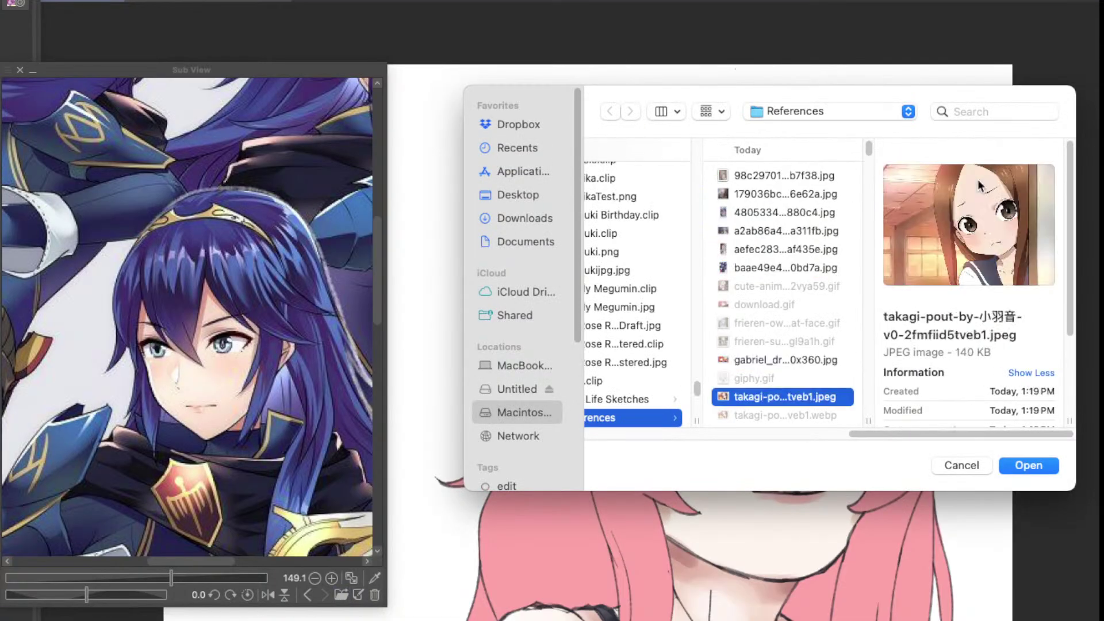
pyautogui.press('Down')
pyautogui.press('Down')
pyautogui.press('Down')
pyautogui.press('Down')
pyautogui.press('Down')
pyautogui.press('Down')
pyautogui.press('Down')
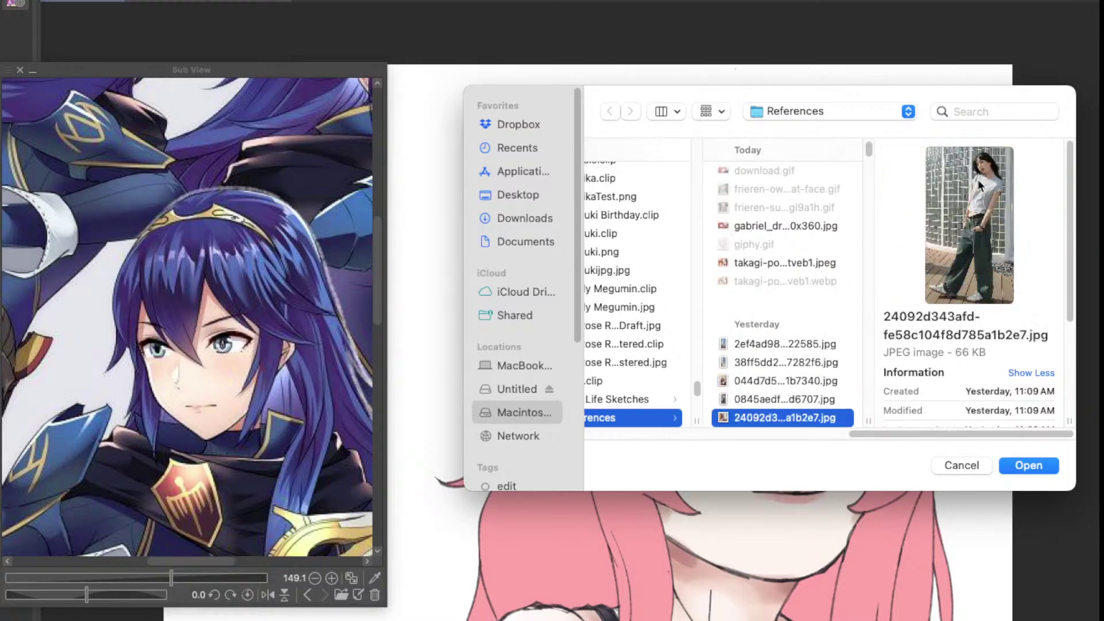
pyautogui.press('Down')
pyautogui.press('Down')
pyautogui.press('Down')
pyautogui.press('Down')
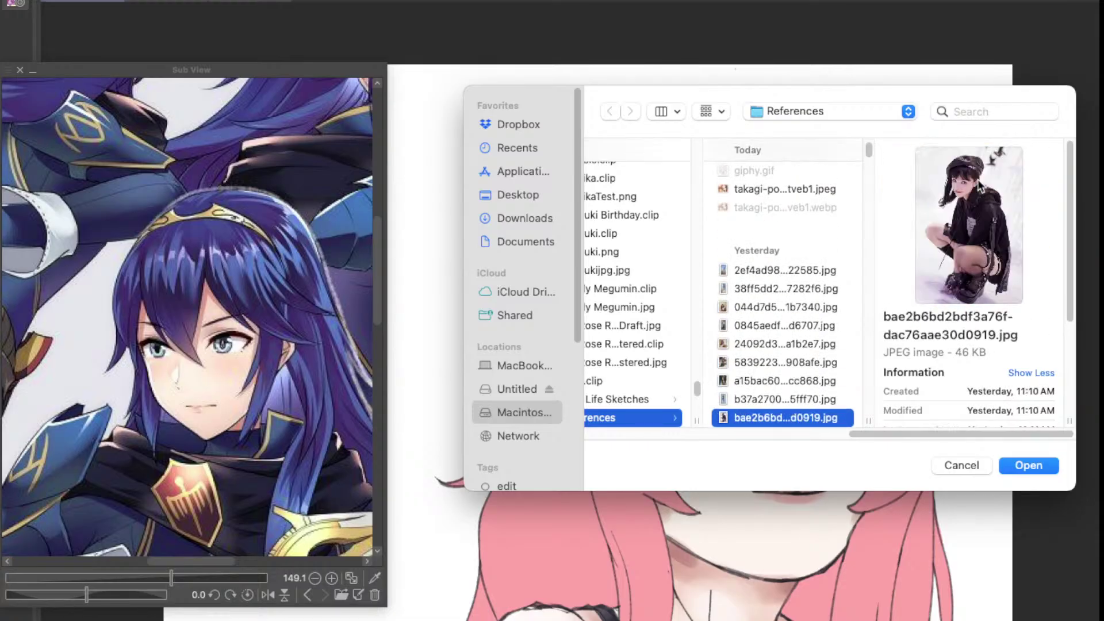
pyautogui.press('Down')
pyautogui.press('Down')
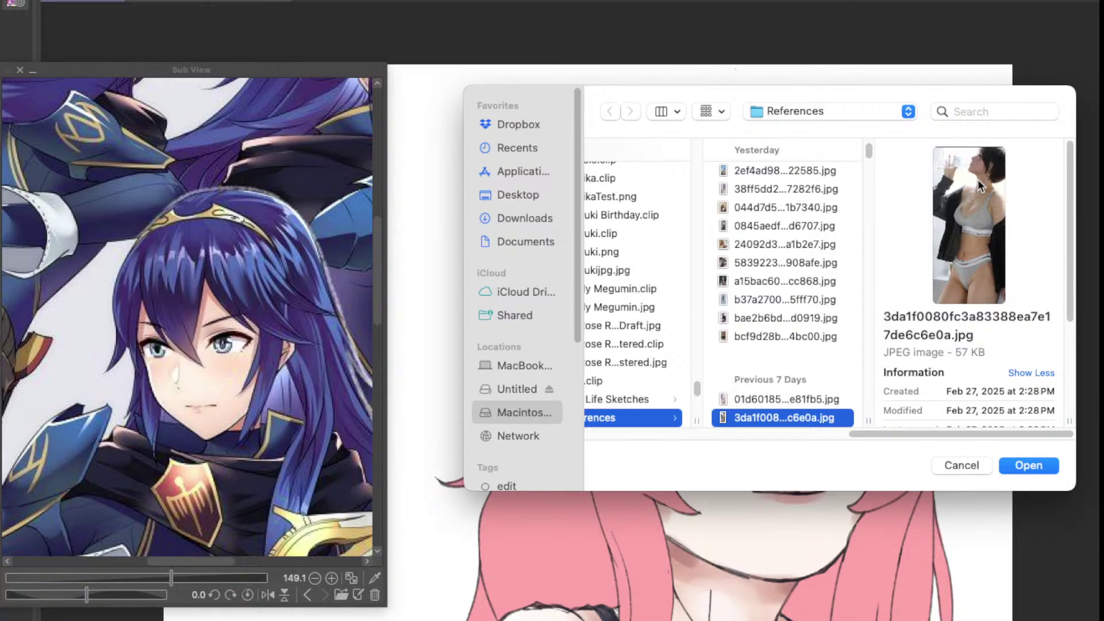
pyautogui.press('Up')
pyautogui.press('Up')
pyautogui.press('Up')
pyautogui.press('Up')
pyautogui.press('Up')
pyautogui.press('Up')
pyautogui.press('Up')
pyautogui.press('Up')
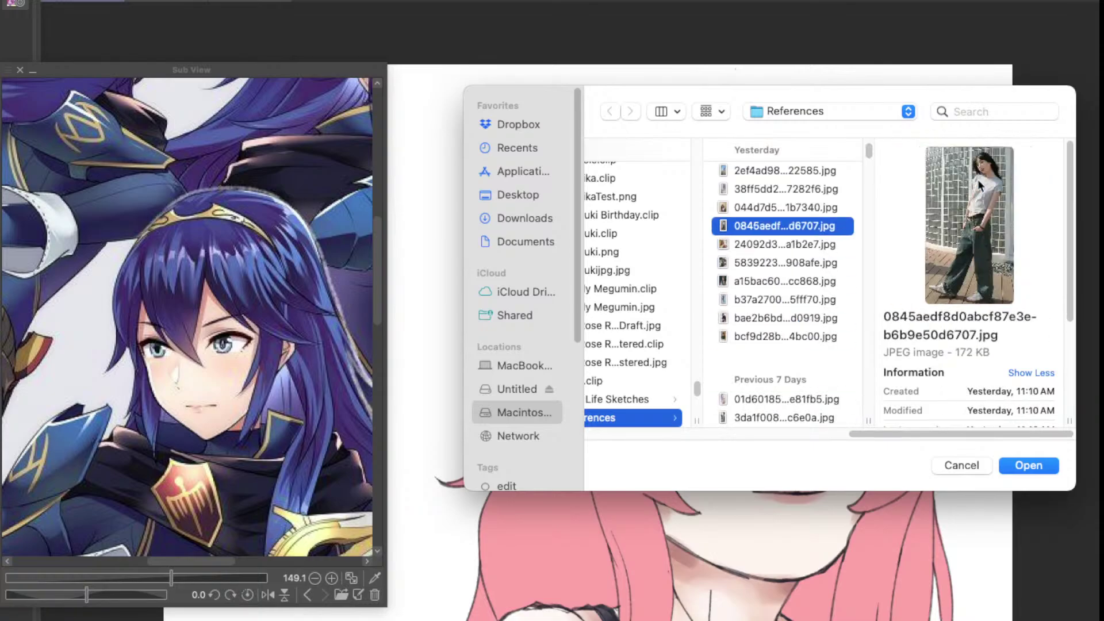
pyautogui.press('Up')
pyautogui.press('Up')
pyautogui.press('Up')
pyautogui.press('Up')
pyautogui.press('Up')
pyautogui.press('Up')
pyautogui.press('Up')
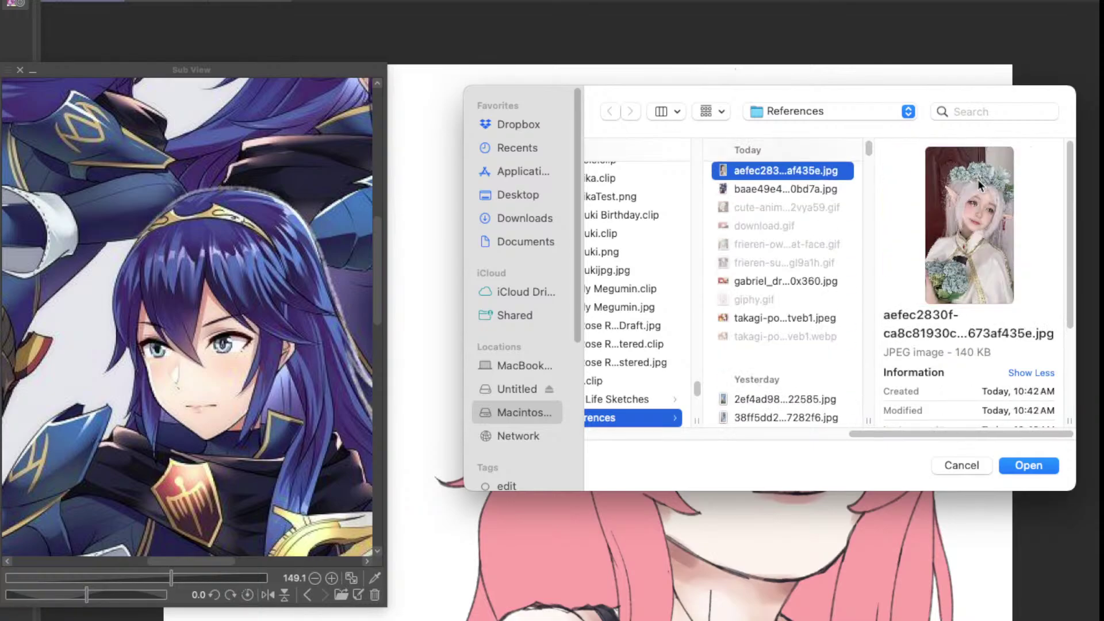
pyautogui.press('Up')
pyautogui.press('Up')
pyautogui.press('Return')
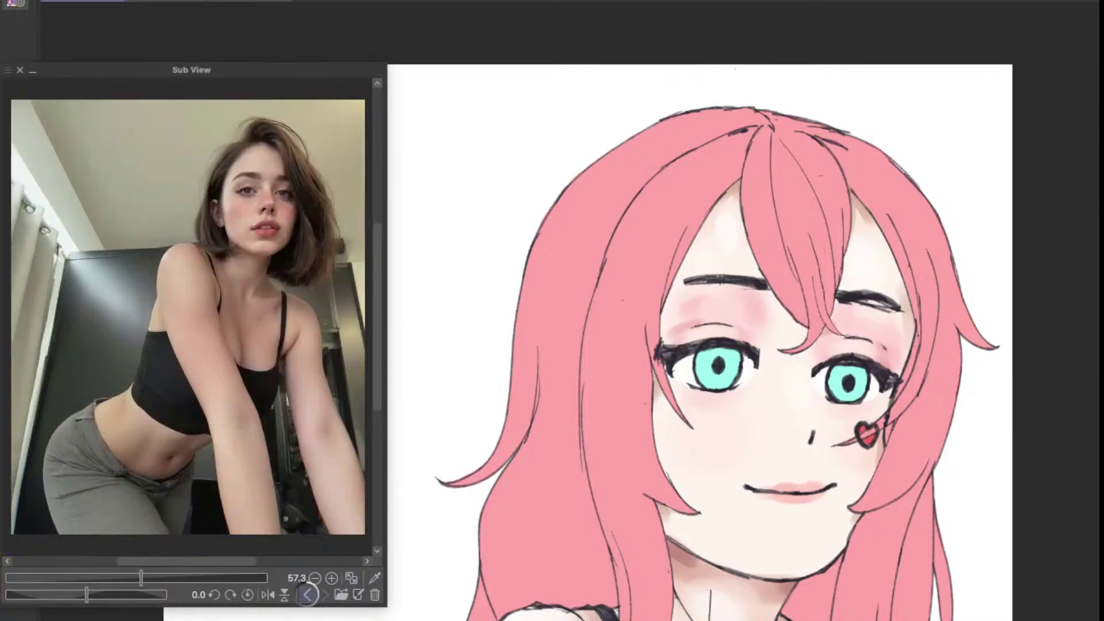
# Step: Return to the blue-haired illustration and examine the hair shading on its figures, closing in on the central head
pyautogui.click(307, 595)
pyautogui.moveTo(254, 459); pyautogui.dragTo(302, 534)
pyautogui.scroll(-2, 278, 463)
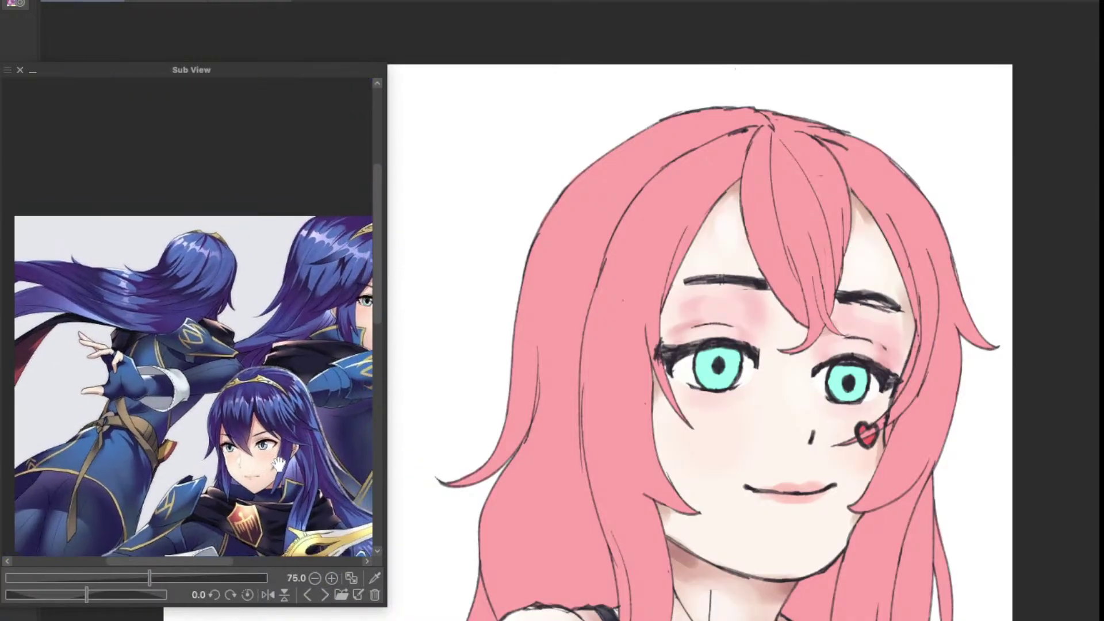
pyautogui.moveTo(278, 464); pyautogui.dragTo(221, 423)
pyautogui.press('space')
pyautogui.moveTo(719, 306)
pyautogui.mouseDown()
pyautogui.moveTo(760, 367)
pyautogui.moveTo(732, 318)
pyautogui.mouseUp()
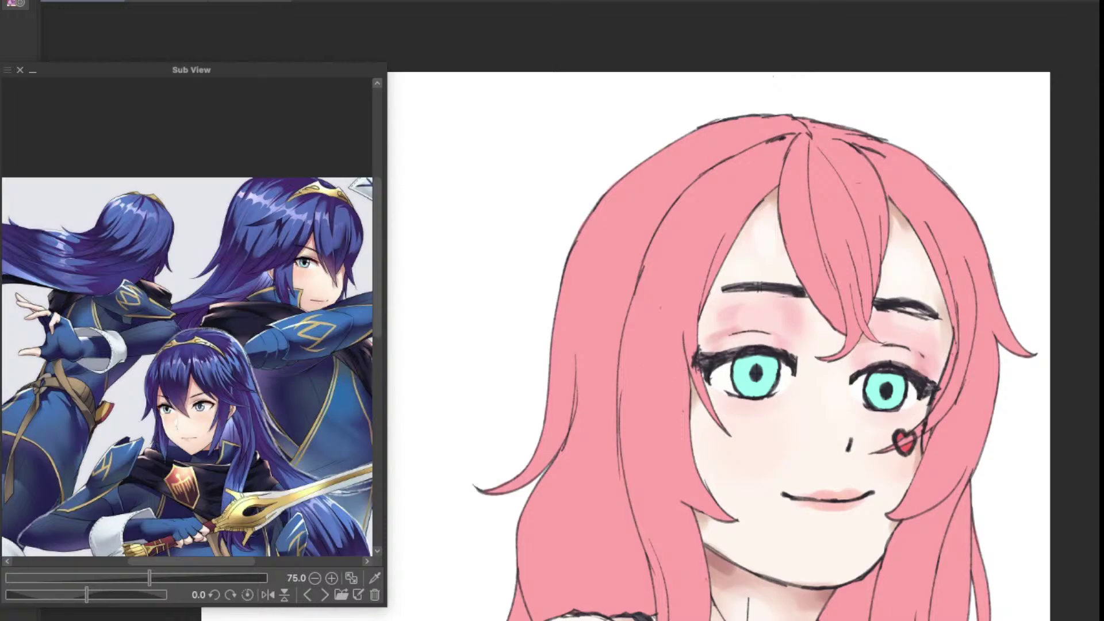
pyautogui.press('Tab')
pyautogui.press('Tab')
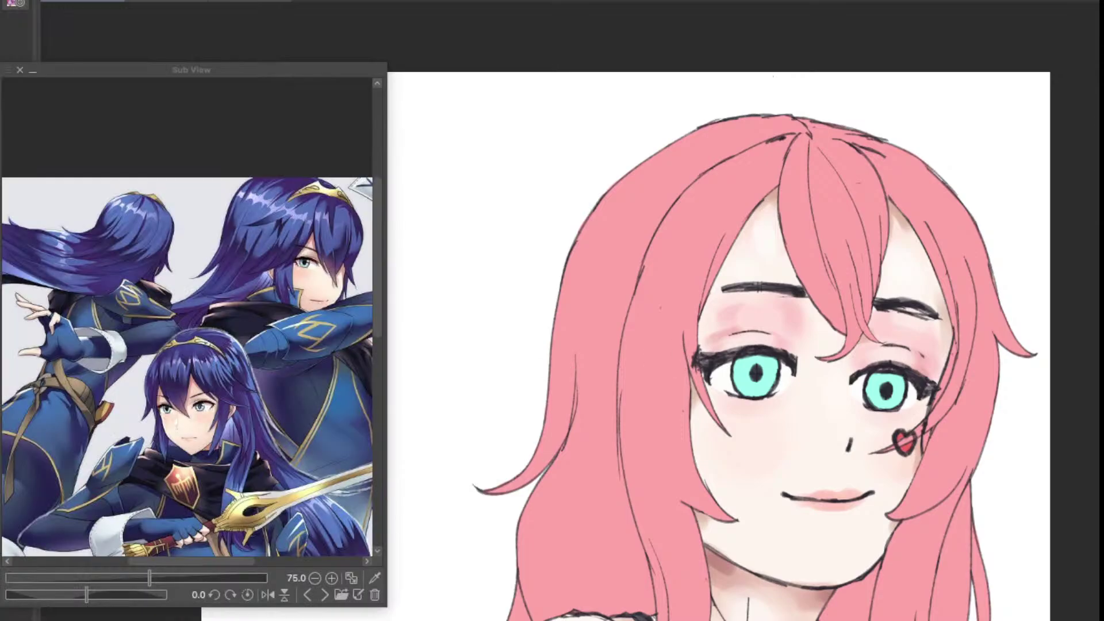
pyautogui.moveTo(619, 365); pyautogui.dragTo(671, 371)
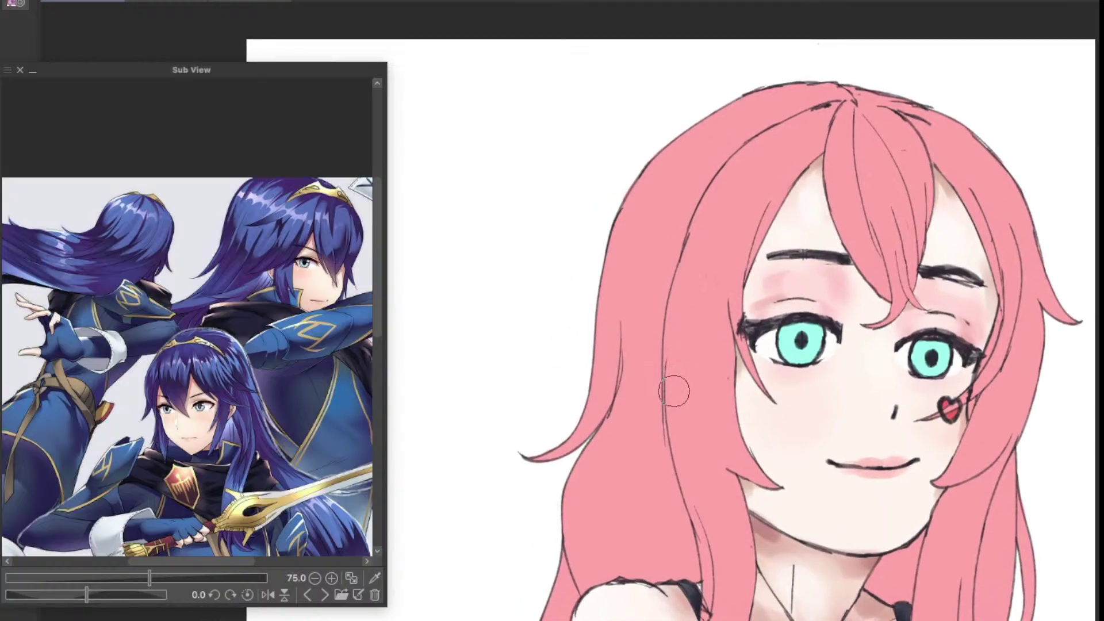
pyautogui.scroll(5, 259, 475)
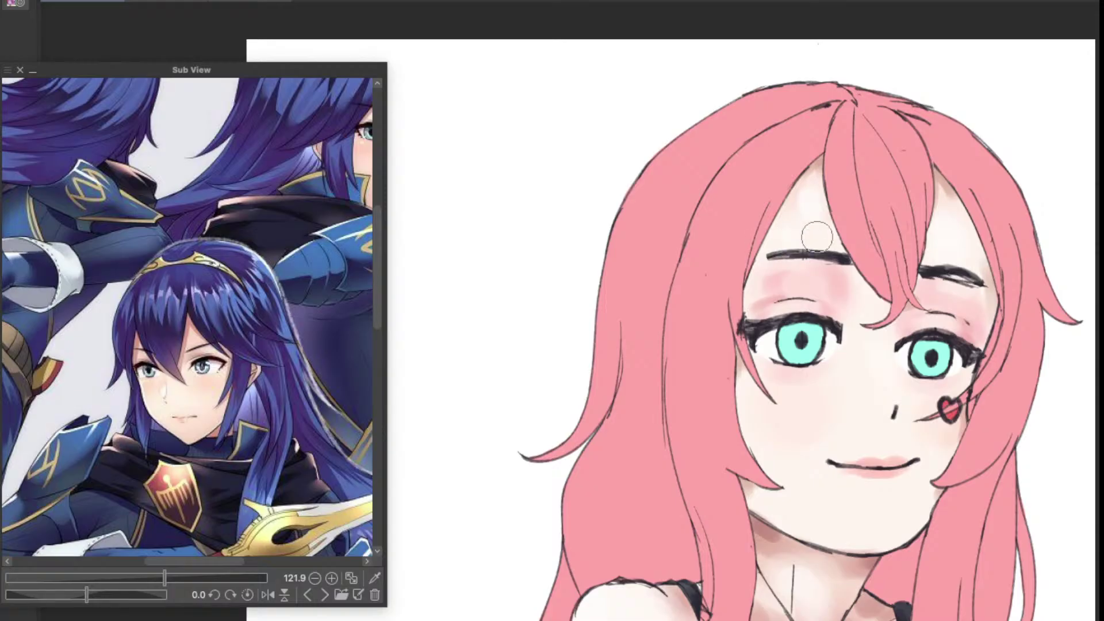
# Step: Try broad darker pink shadow strokes down the hair section beside the forehead, undoing each stroke
pyautogui.moveTo(817, 236)
pyautogui.mouseDown()
pyautogui.moveTo(748, 328)
pyautogui.moveTo(750, 360)
pyautogui.mouseUp()
pyautogui.moveTo(741, 236); pyautogui.dragTo(624, 420)
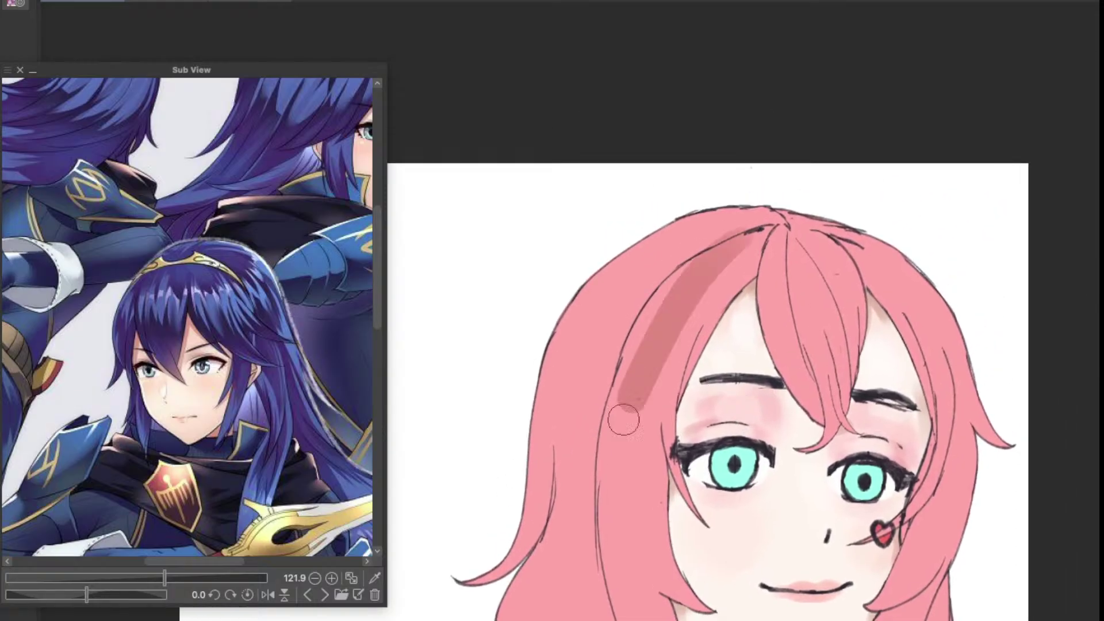
pyautogui.hotkey('ctrl', 'z')
pyautogui.moveTo(748, 273); pyautogui.dragTo(609, 448)
pyautogui.hotkey('ctrl', 'z')
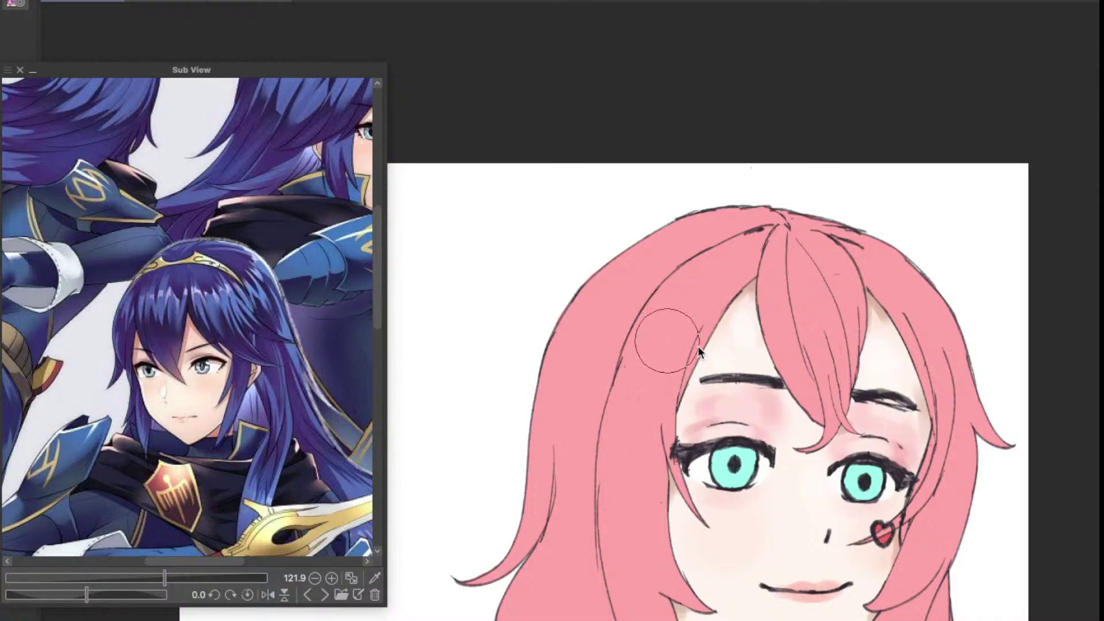
pyautogui.moveTo(734, 350)
pyautogui.mouseDown()
pyautogui.moveTo(719, 346)
pyautogui.moveTo(712, 358)
pyautogui.moveTo(710, 318)
pyautogui.moveTo(796, 299)
pyautogui.mouseUp()
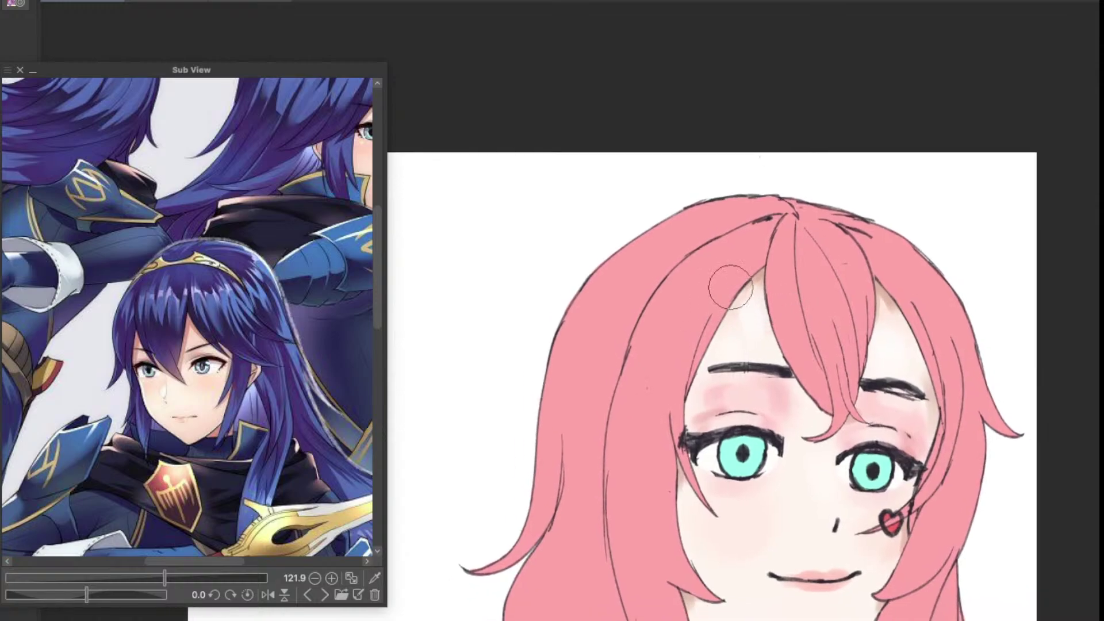
pyautogui.moveTo(760, 257)
pyautogui.mouseDown()
pyautogui.moveTo(727, 296)
pyautogui.moveTo(716, 329)
pyautogui.mouseUp()
pyautogui.press('super+z')
# Step: Paint a darker pink shadow along the inner edge of the hair section beside the forehead, from the parting toward the temple
pyautogui.moveTo(762, 239)
pyautogui.mouseDown()
pyautogui.moveTo(670, 360)
pyautogui.moveTo(749, 358)
pyautogui.moveTo(705, 416)
pyautogui.moveTo(736, 337)
pyautogui.moveTo(692, 362)
pyautogui.mouseUp()
pyautogui.press('super+z')
pyautogui.press('super+shift+z')
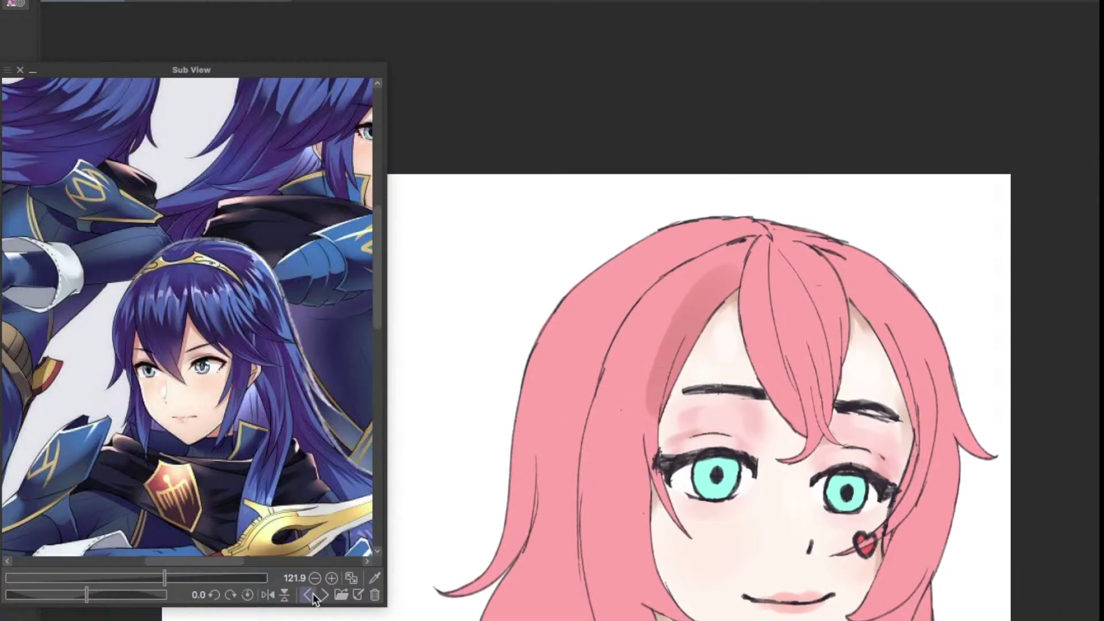
# Step: Examine the light and dark areas of the woman's hair in the reference photo at high magnification beside the drawing
pyautogui.click(325, 594)
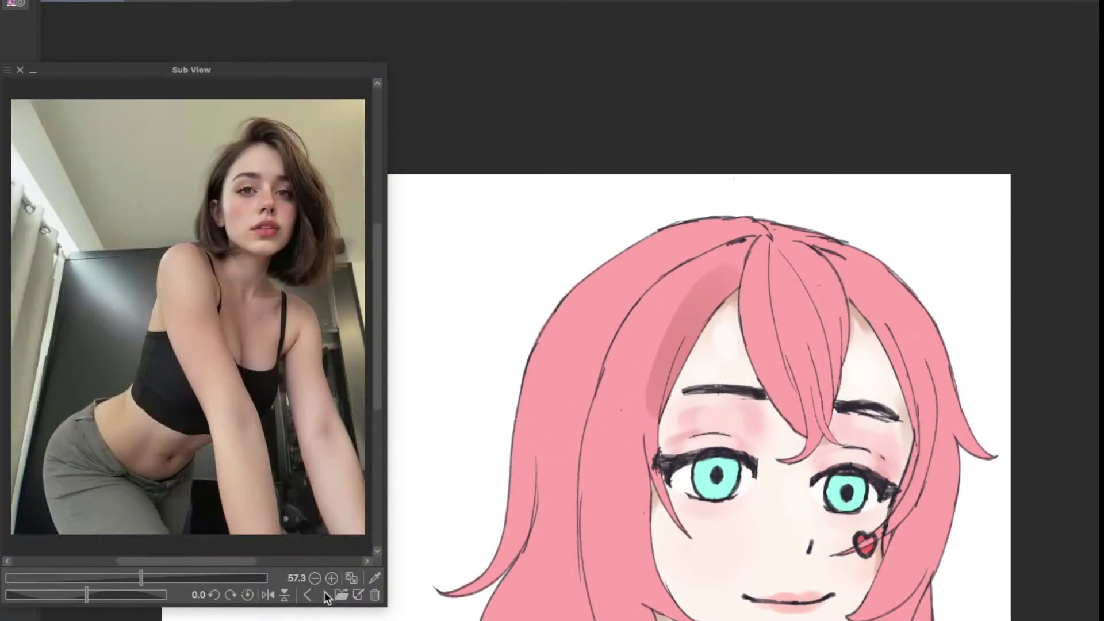
pyautogui.moveTo(270, 437); pyautogui.dragTo(256, 448)
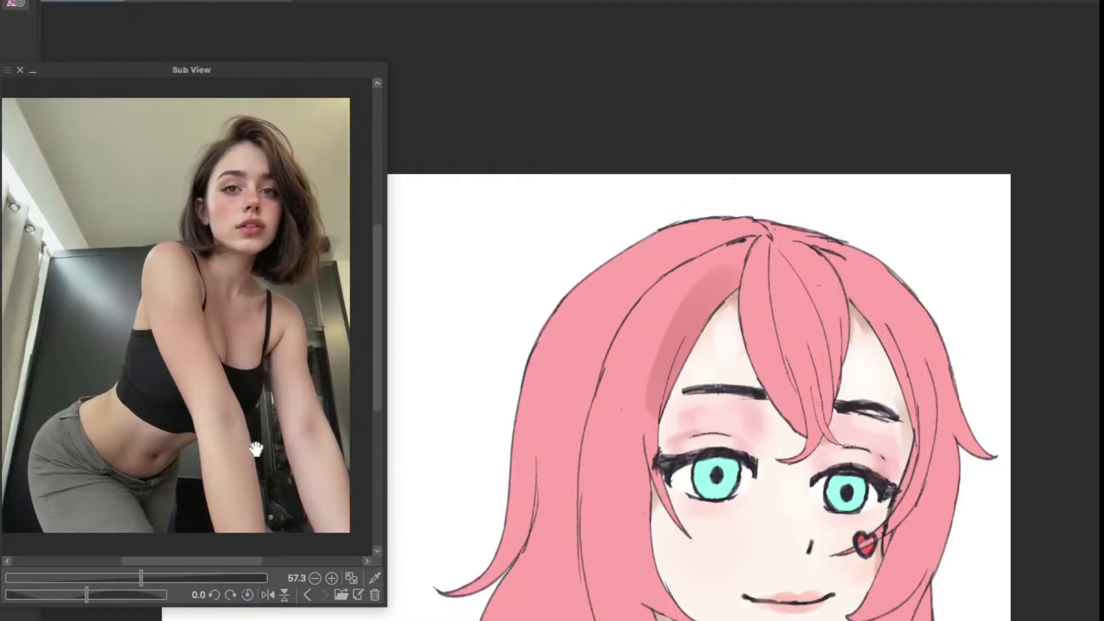
pyautogui.scroll(-5, 666, 463)
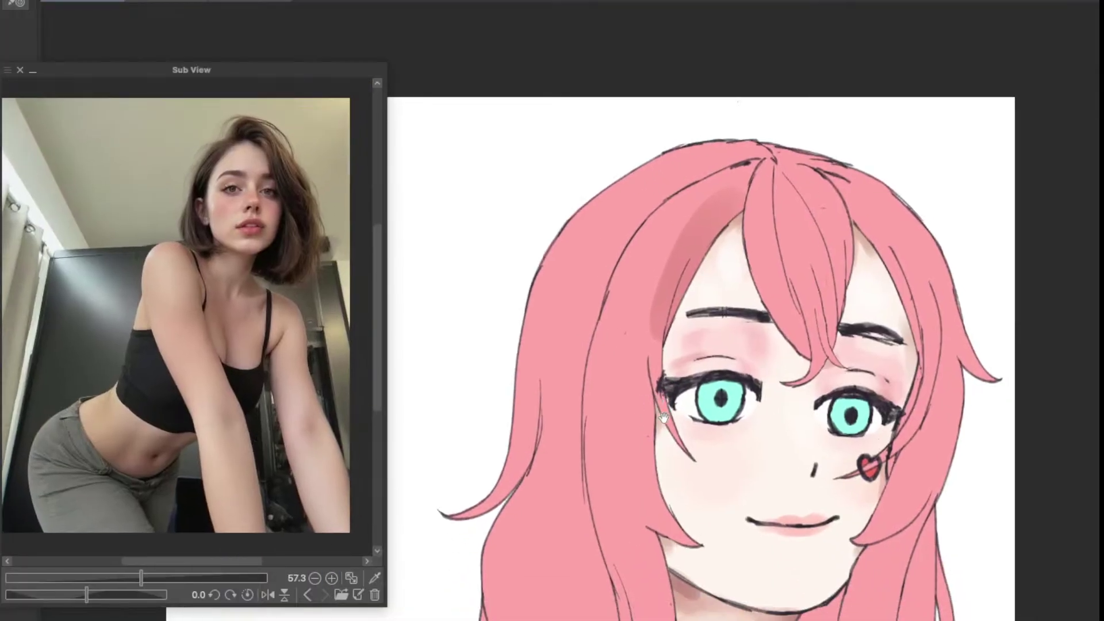
pyautogui.scroll(-2, 666, 460)
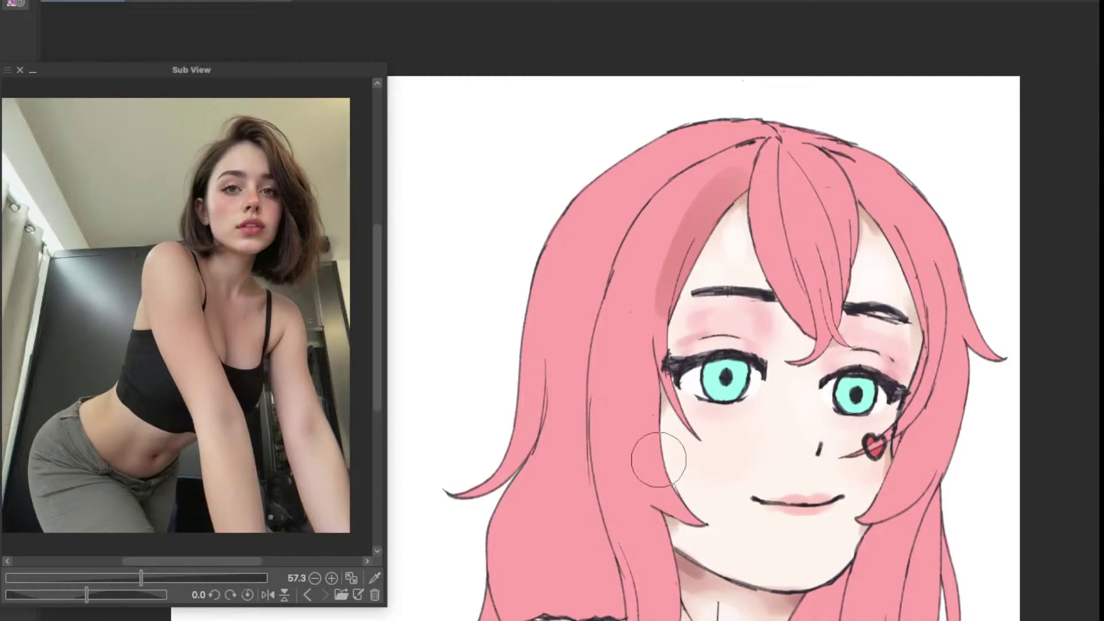
pyautogui.moveTo(667, 465); pyautogui.dragTo(660, 428)
pyautogui.moveTo(593, 454); pyautogui.dragTo(561, 508)
pyautogui.moveTo(638, 455); pyautogui.dragTo(618, 508)
pyautogui.moveTo(563, 485); pyautogui.dragTo(621, 362)
pyautogui.scroll(5, 293, 247)
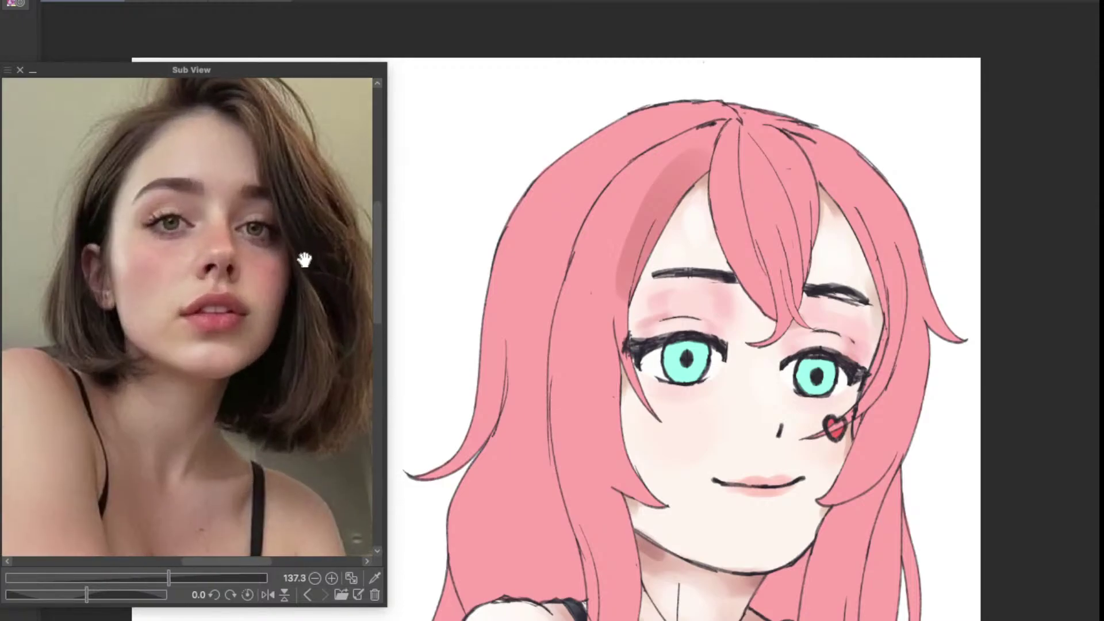
pyautogui.scroll(2, 765, 311)
pyautogui.hscroll(3, 765, 310)
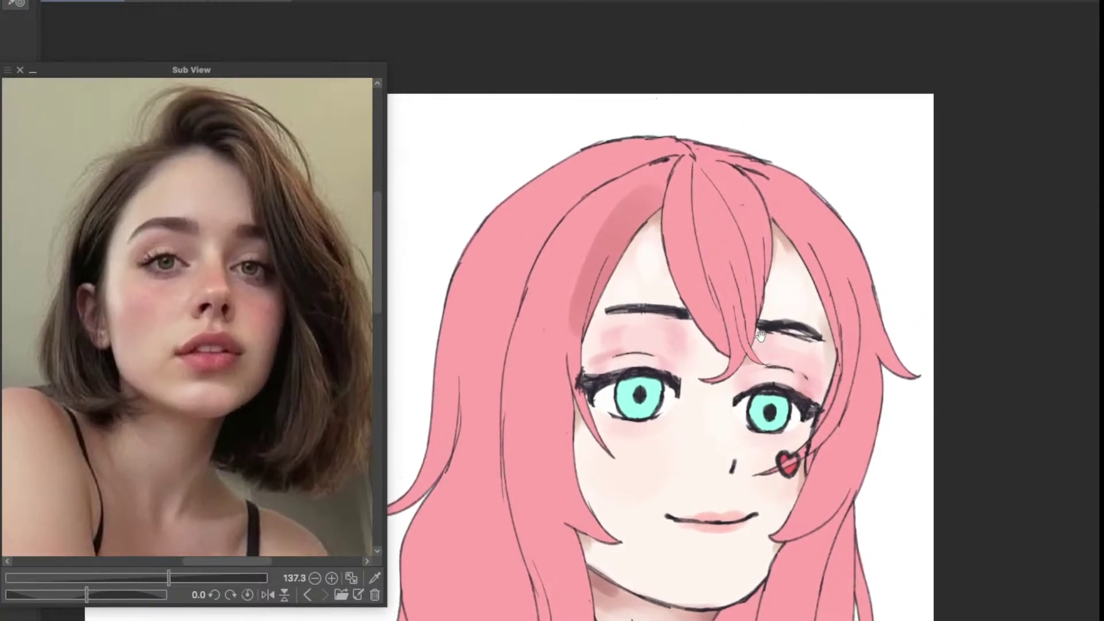
# Step: Compare the fringe and side hair of the central figure in the blue-haired illustration with the drawing's hair
pyautogui.click(308, 594)
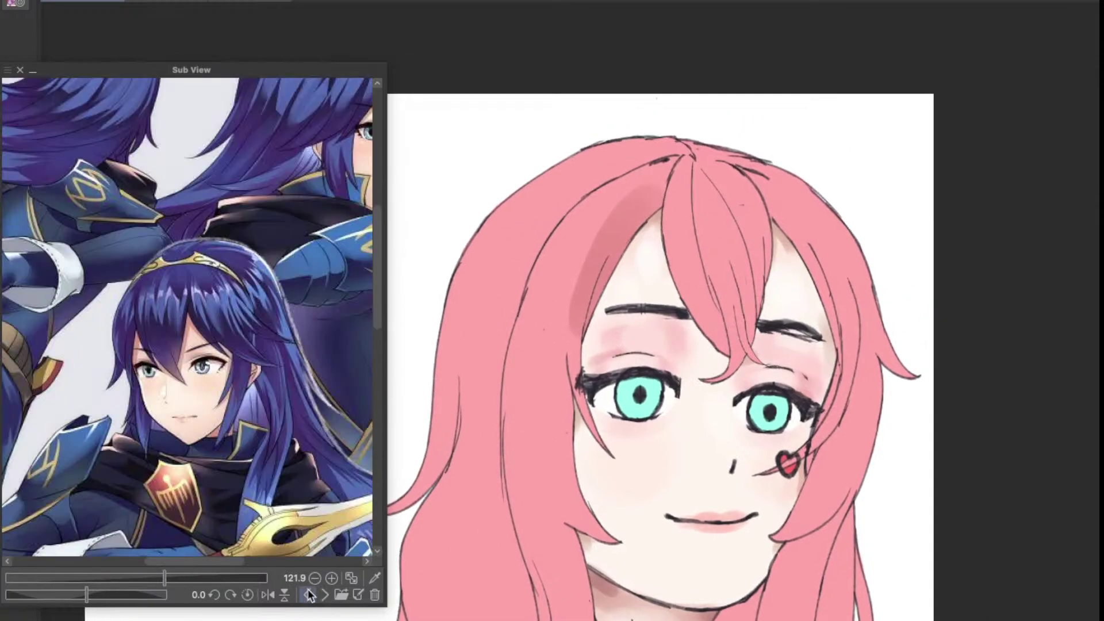
pyautogui.hscroll(-3, 244, 460)
pyautogui.scroll(-3, 244, 460)
pyautogui.hscroll(1, 245, 453)
pyautogui.moveTo(245, 454); pyautogui.dragTo(244, 461)
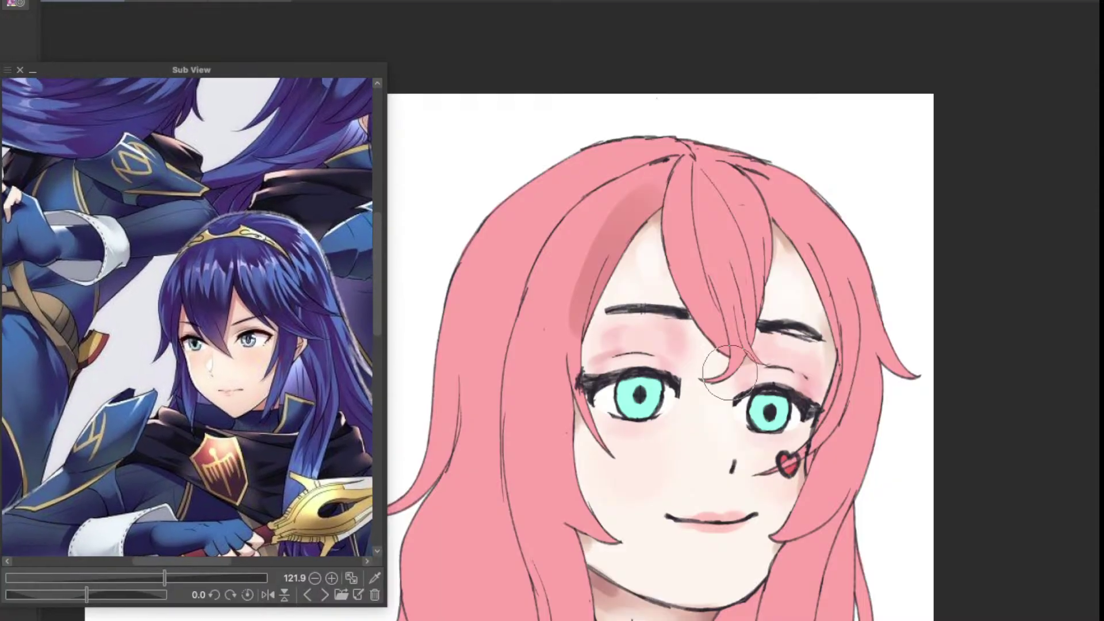
pyautogui.moveTo(799, 312); pyautogui.dragTo(766, 373)
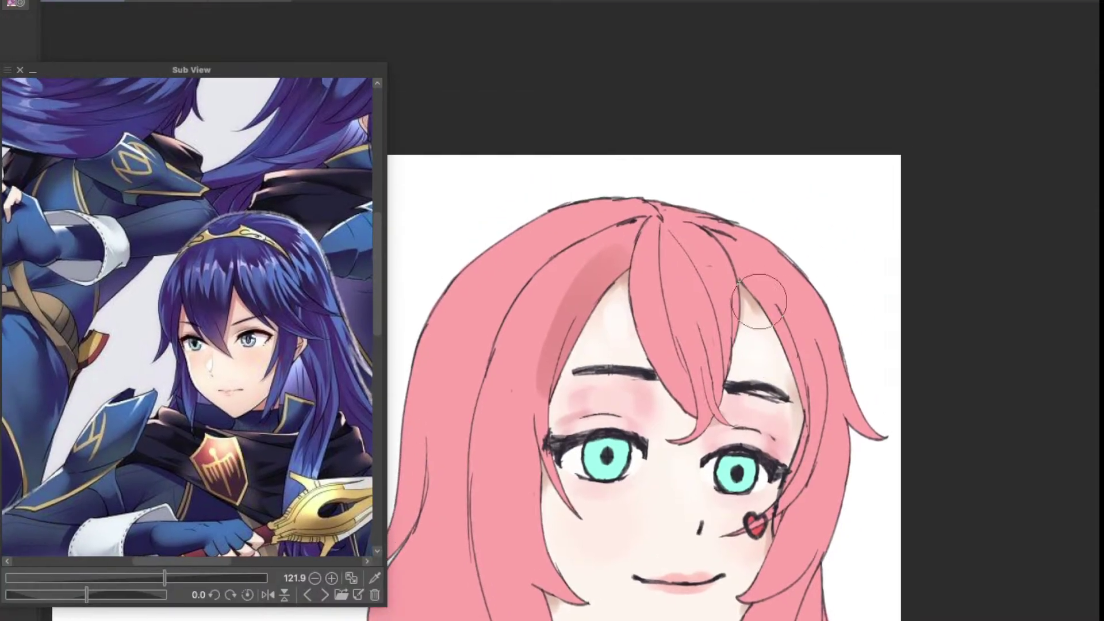
pyautogui.moveTo(759, 301)
pyautogui.mouseDown()
pyautogui.moveTo(774, 332)
pyautogui.moveTo(808, 330)
pyautogui.mouseUp()
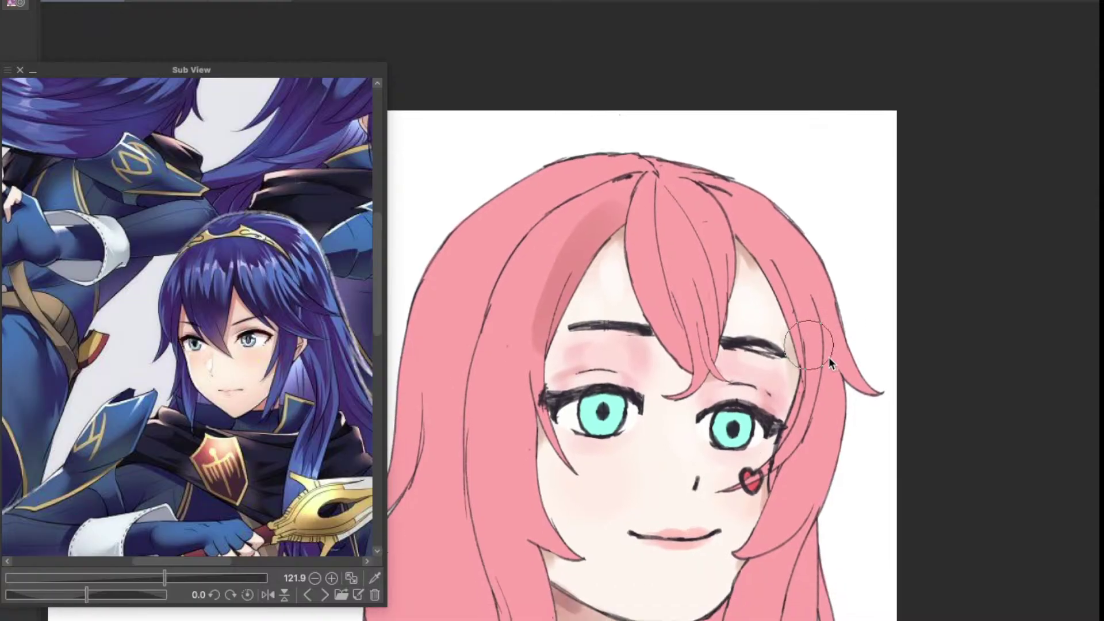
# Step: Using the blue-haired figures as a guide, paint darker pink shading down the outer hair lock on the character's heart-marked side
pyautogui.moveTo(251, 338)
pyautogui.mouseDown()
pyautogui.moveTo(242, 442)
pyautogui.moveTo(203, 430)
pyautogui.moveTo(368, 447)
pyautogui.moveTo(359, 442)
pyautogui.mouseUp()
pyautogui.scroll(-1, 266, 416)
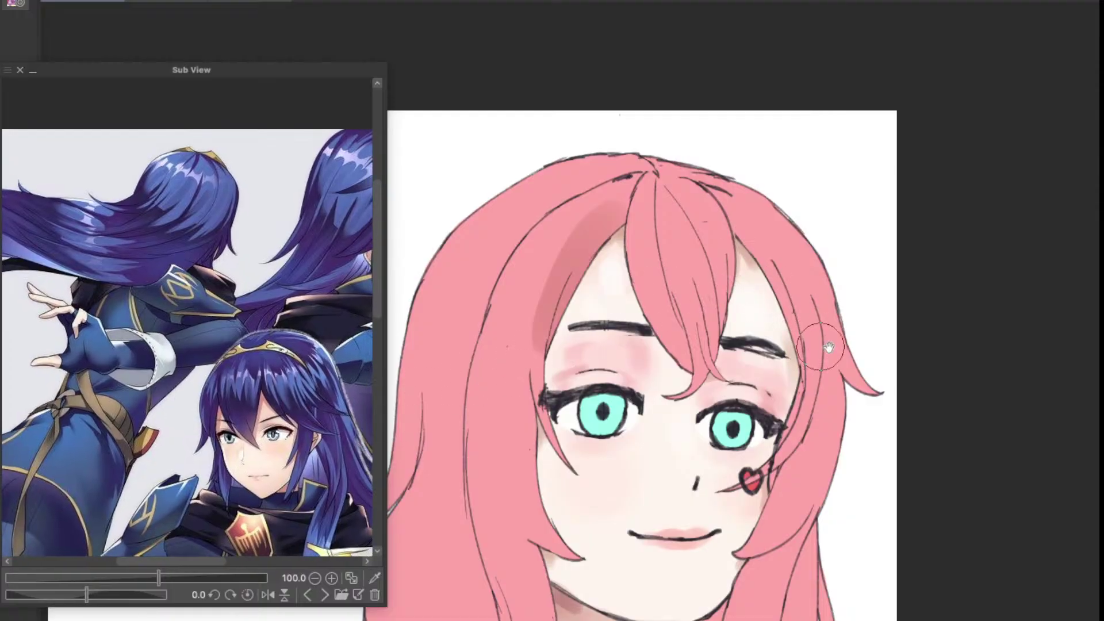
pyautogui.moveTo(826, 348); pyautogui.dragTo(750, 326)
pyautogui.moveTo(287, 431); pyautogui.dragTo(199, 412)
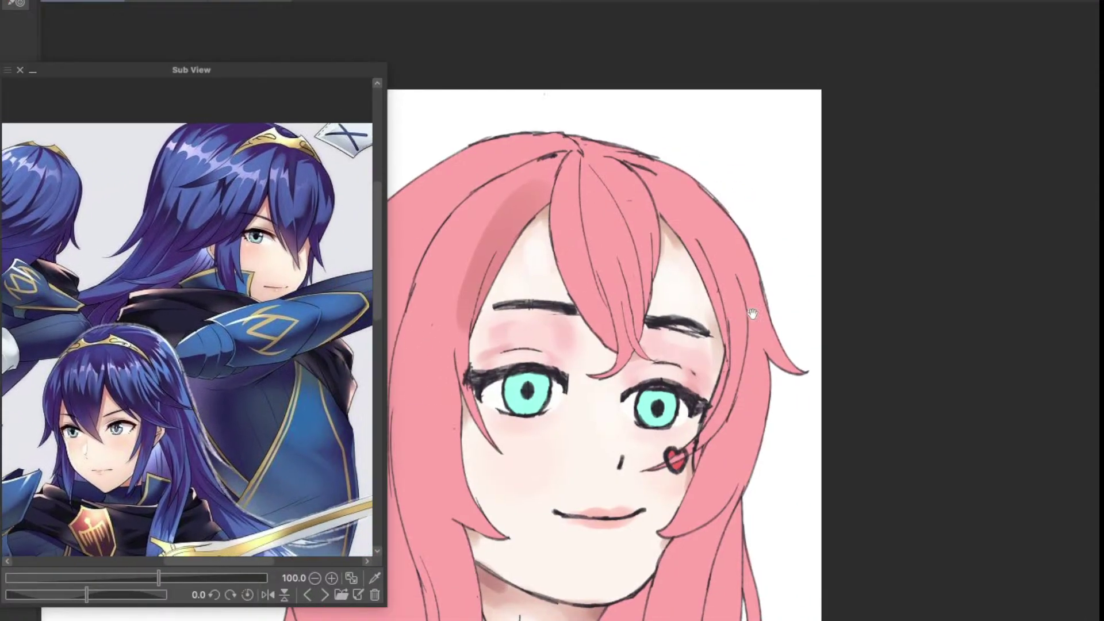
pyautogui.moveTo(627, 299); pyautogui.dragTo(704, 321)
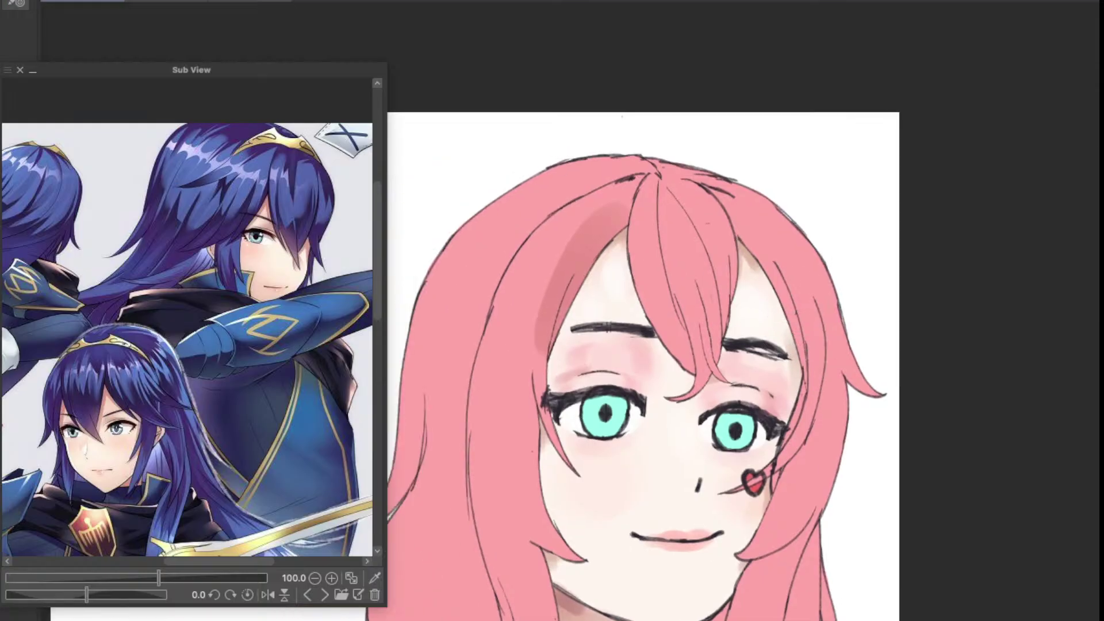
pyautogui.moveTo(807, 318)
pyautogui.mouseDown()
pyautogui.moveTo(826, 331)
pyautogui.moveTo(803, 284)
pyautogui.moveTo(813, 408)
pyautogui.moveTo(806, 348)
pyautogui.moveTo(844, 375)
pyautogui.mouseUp()
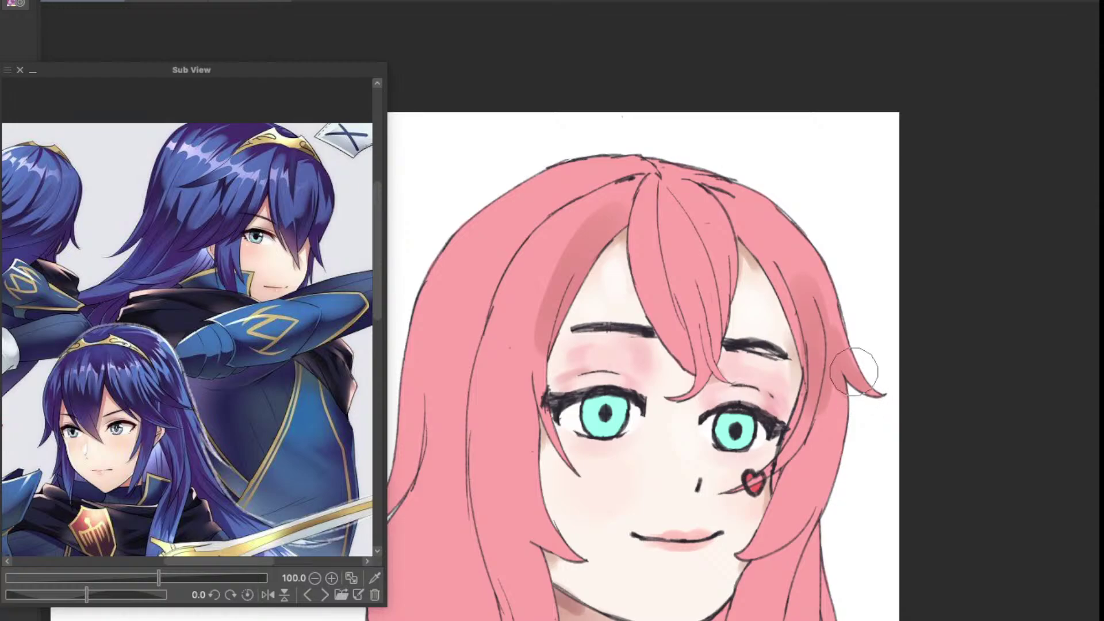
# Step: Shade the hanging strand beneath the curved lock near the jaw on the heart-marked side, consulting the woman's photo and using a smaller brush
pyautogui.click(324, 594)
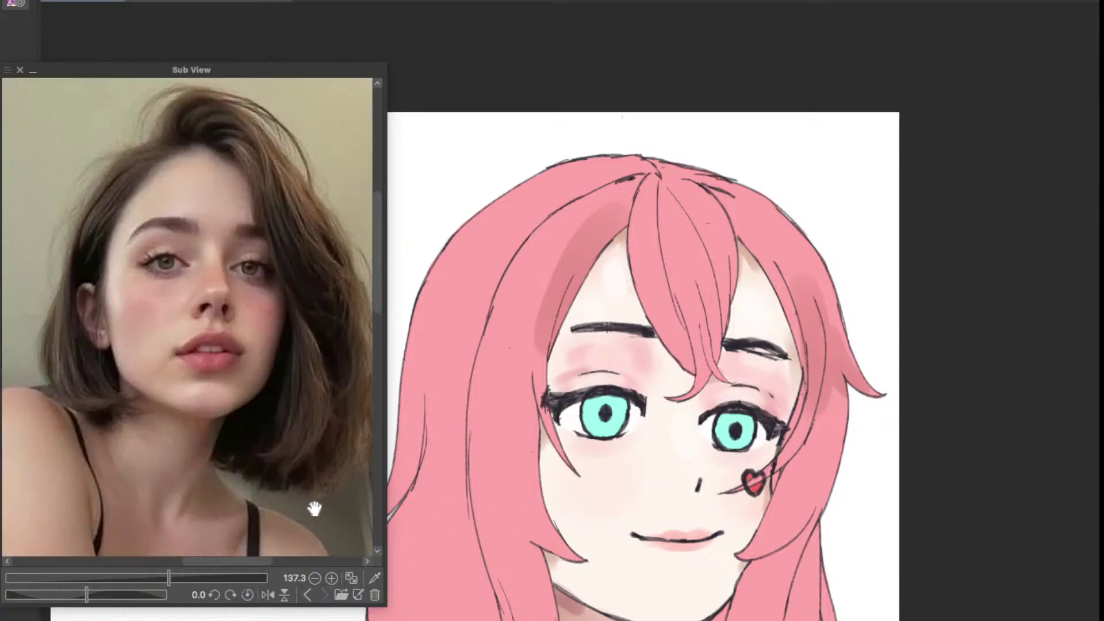
pyautogui.moveTo(314, 509); pyautogui.dragTo(318, 486)
pyautogui.moveTo(794, 505); pyautogui.dragTo(789, 332)
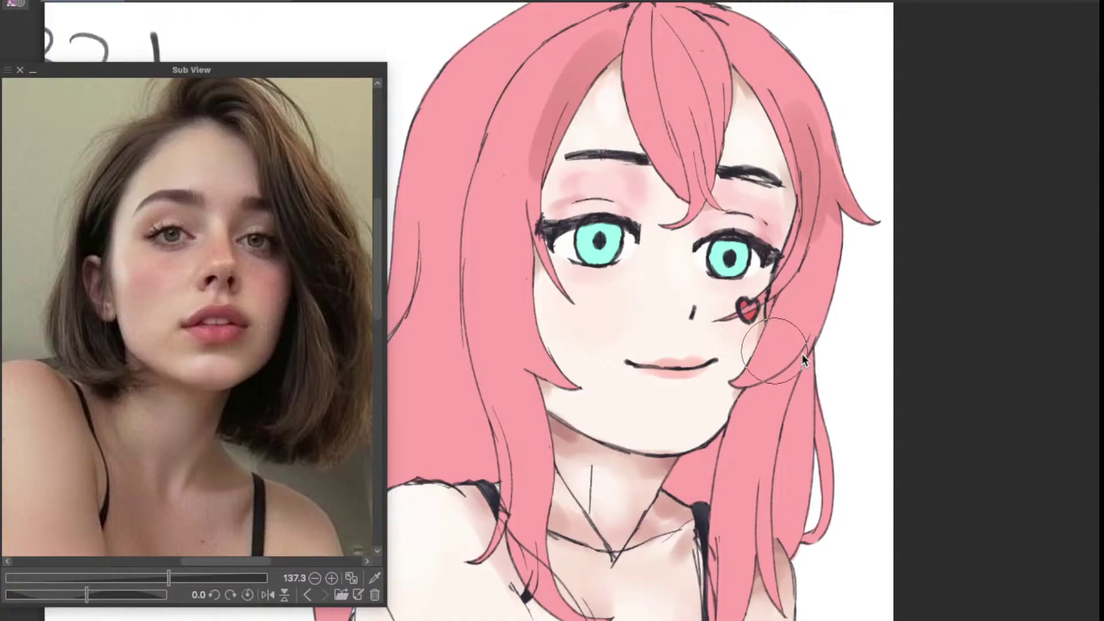
pyautogui.moveTo(807, 337)
pyautogui.mouseDown()
pyautogui.moveTo(790, 433)
pyautogui.moveTo(784, 393)
pyautogui.mouseUp()
pyautogui.hotkey('ctrl', 'z')
pyautogui.press('[')
pyautogui.moveTo(809, 333)
pyautogui.mouseDown()
pyautogui.moveTo(763, 452)
pyautogui.moveTo(781, 349)
pyautogui.moveTo(760, 504)
pyautogui.moveTo(783, 328)
pyautogui.mouseUp()
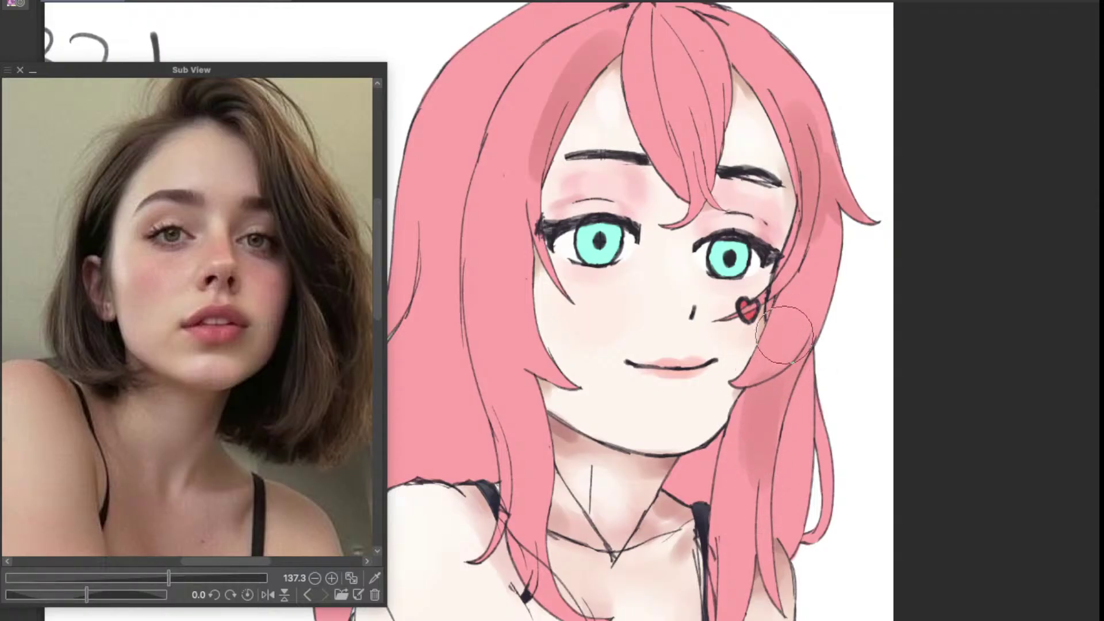
# Step: Rework the darker pink shading along the forehead edge of the parted hair on the side opposite the heart mark
pyautogui.scroll(3, 785, 397)
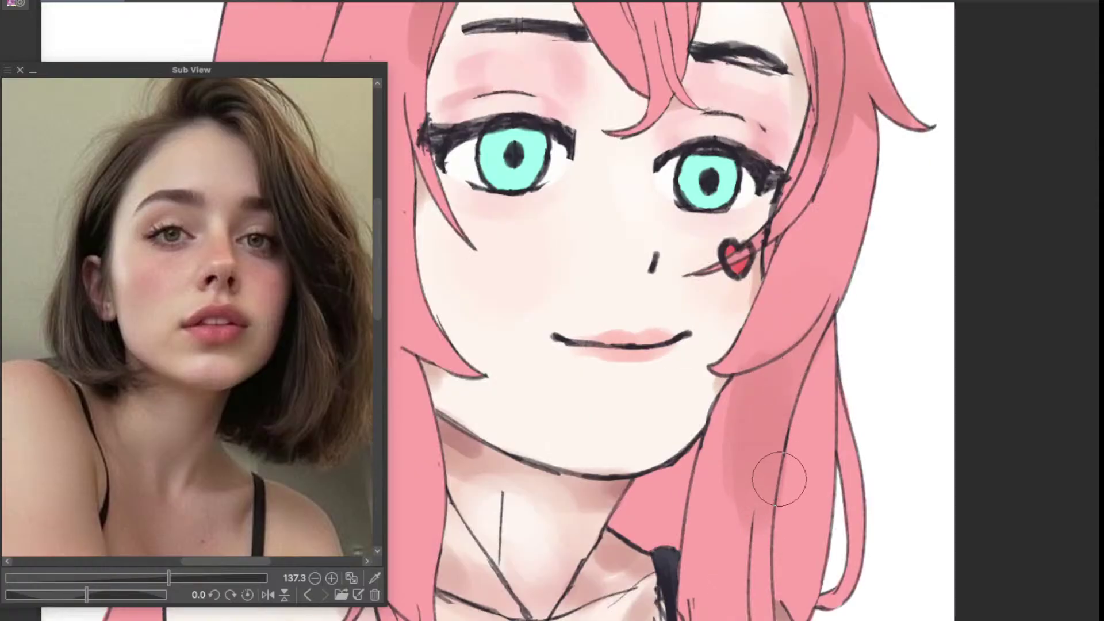
pyautogui.scroll(-6, 786, 443)
pyautogui.scroll(4, 744, 362)
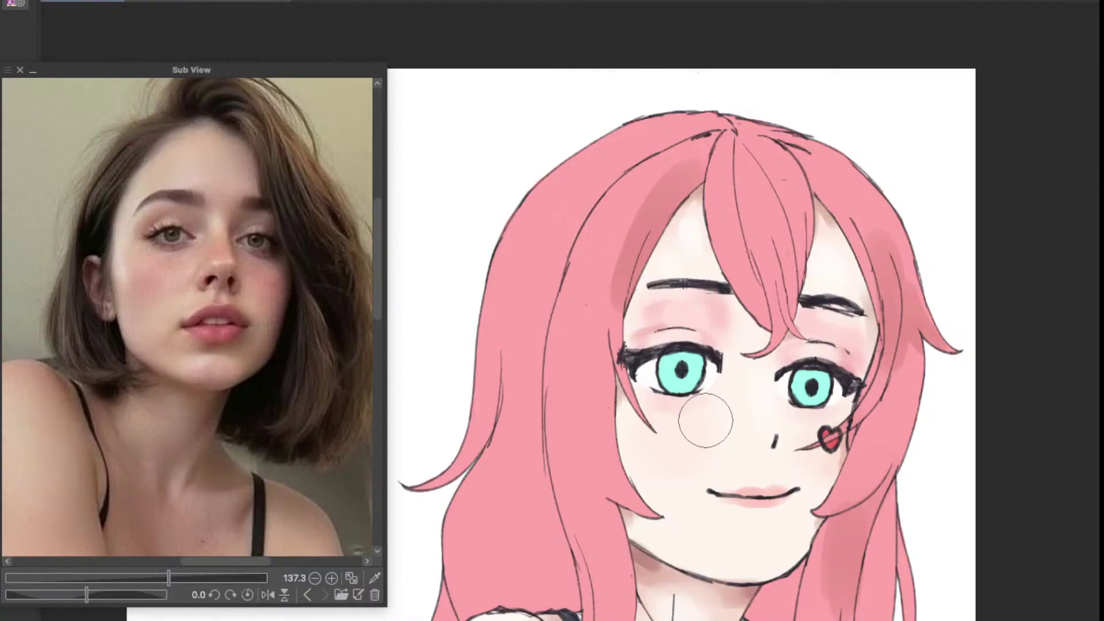
pyautogui.moveTo(699, 439)
pyautogui.mouseDown()
pyautogui.moveTo(744, 460)
pyautogui.moveTo(740, 565)
pyautogui.mouseUp()
pyautogui.moveTo(678, 338); pyautogui.dragTo(645, 468)
pyautogui.moveTo(702, 287); pyautogui.dragTo(670, 404)
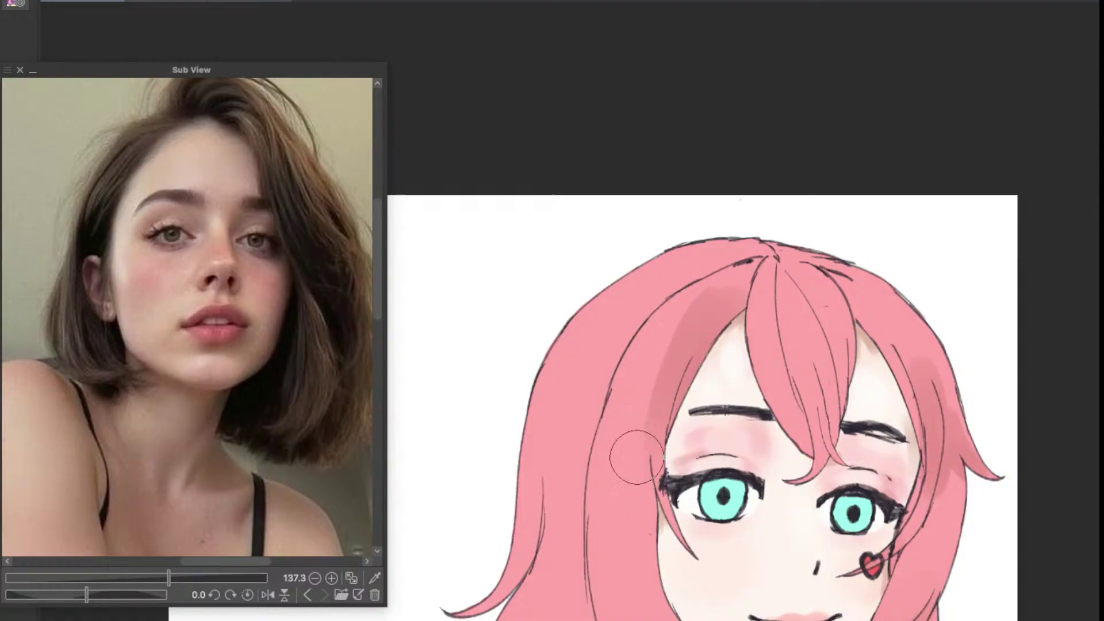
pyautogui.hotkey('ctrl', 'z')
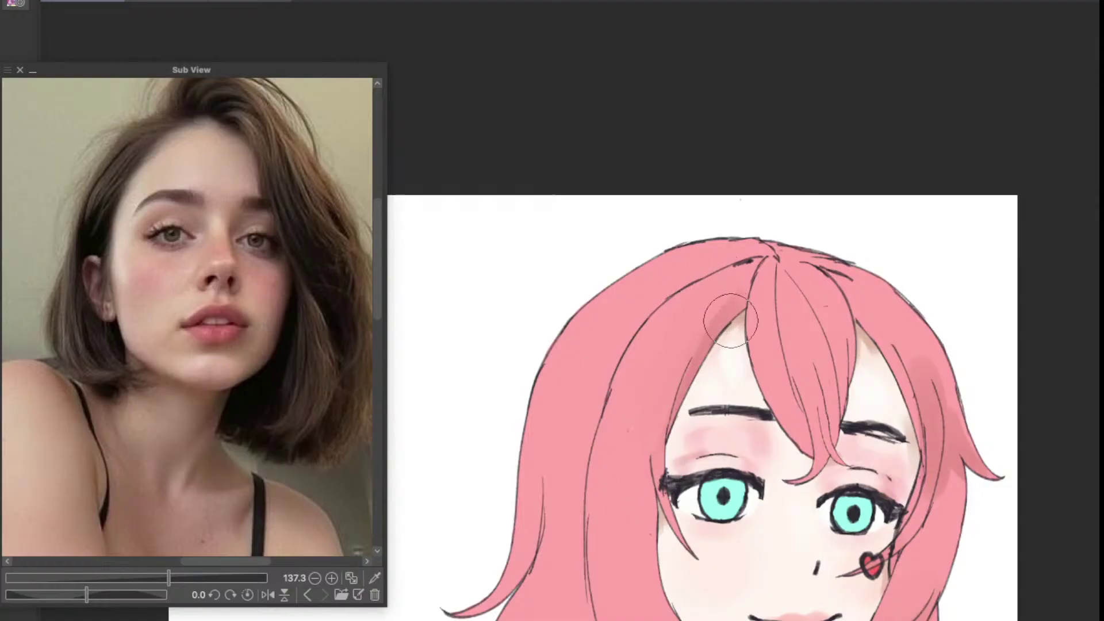
# Step: Paint darker pink shading over the lower half of the central fringe lock between the eyebrows
pyautogui.scroll(2, 819, 347)
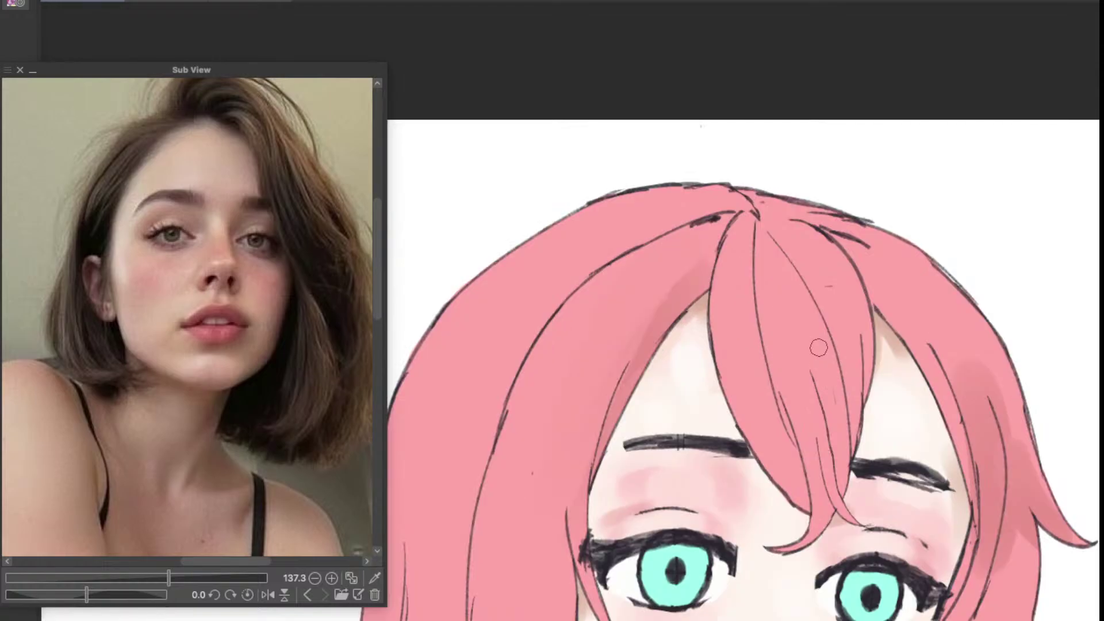
pyautogui.moveTo(819, 354); pyautogui.dragTo(755, 372)
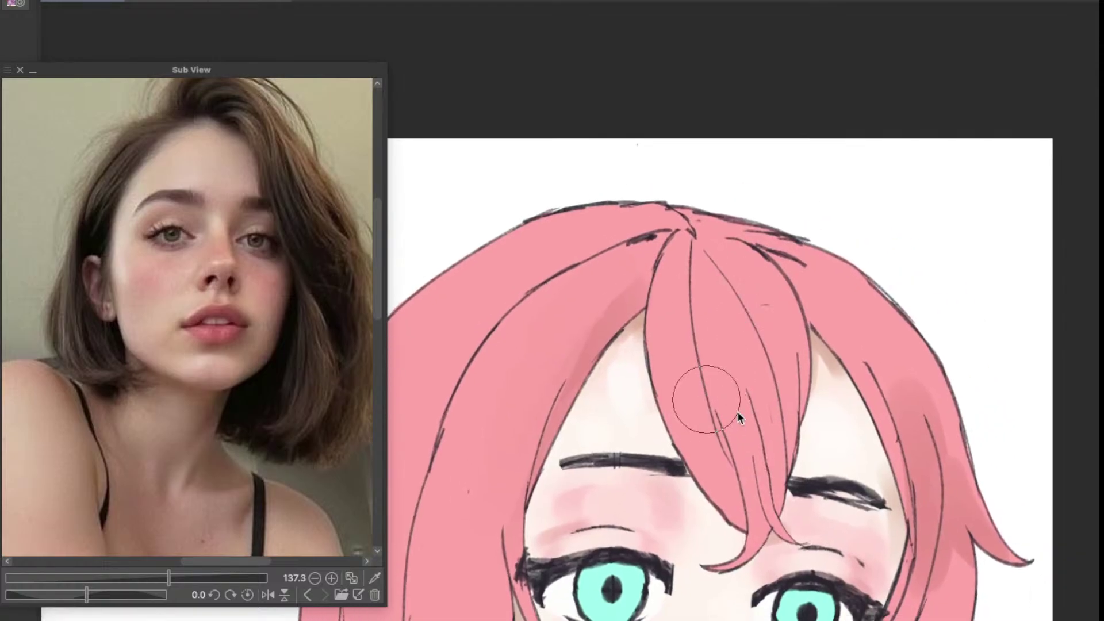
pyautogui.moveTo(745, 413); pyautogui.dragTo(696, 403)
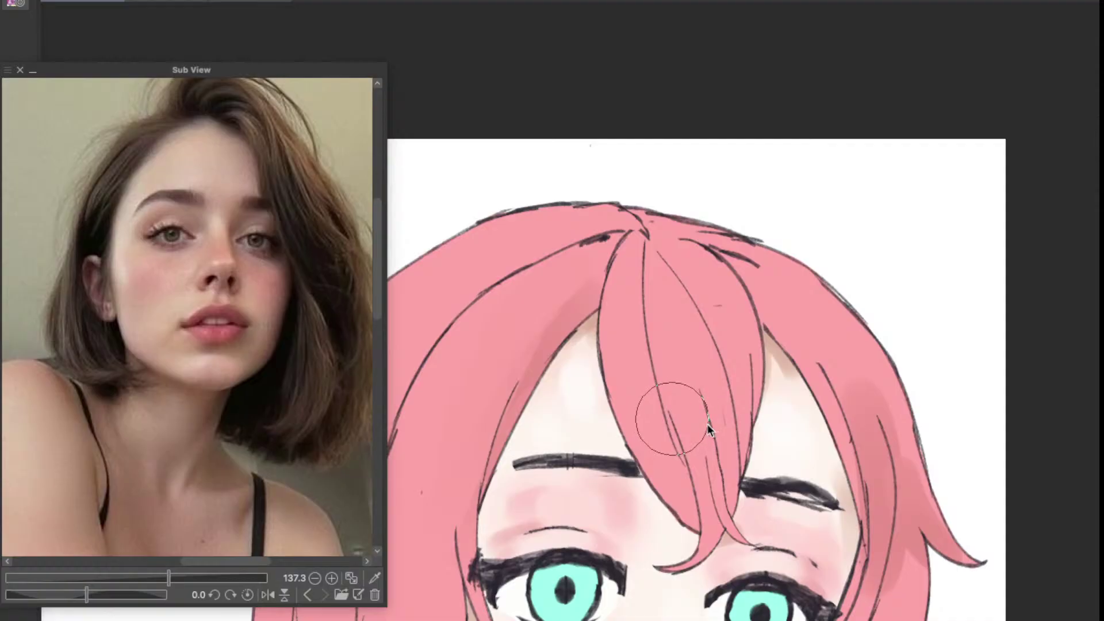
pyautogui.moveTo(708, 426); pyautogui.dragTo(710, 442)
pyautogui.moveTo(701, 381)
pyautogui.mouseDown()
pyautogui.moveTo(722, 464)
pyautogui.moveTo(731, 432)
pyautogui.mouseUp()
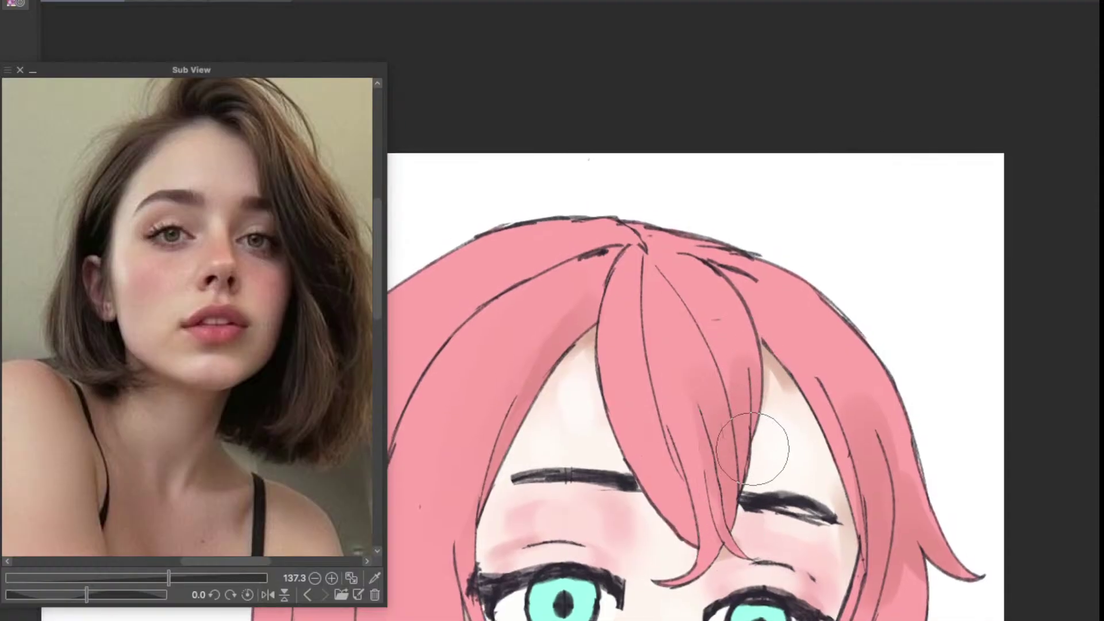
pyautogui.scroll(-2, 743, 489)
pyautogui.scroll(-1, 743, 489)
pyautogui.scroll(1, 730, 506)
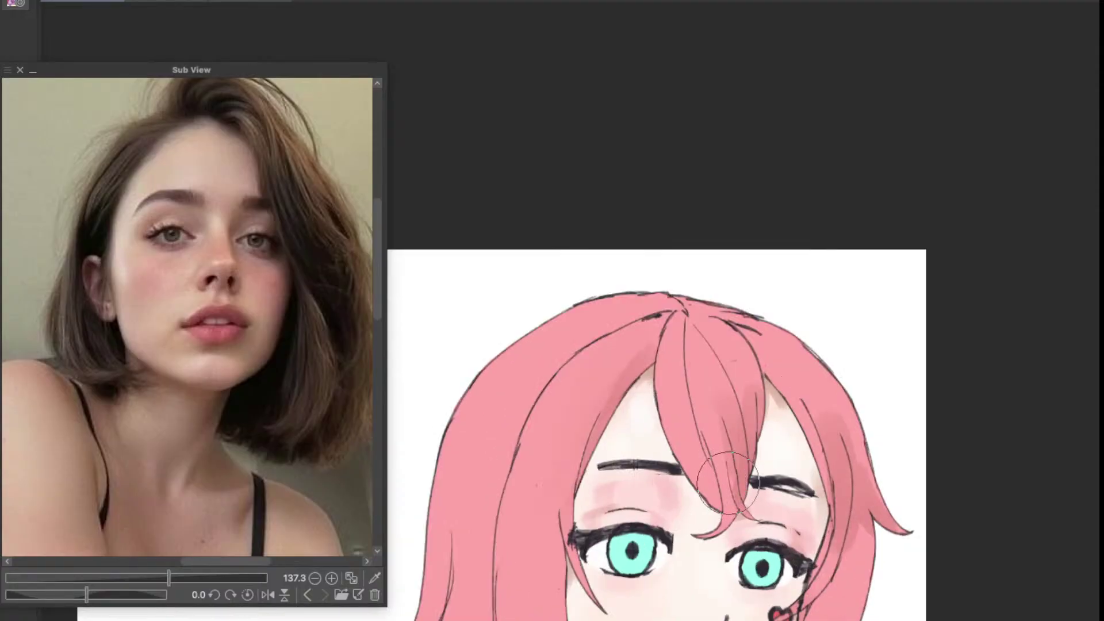
# Step: Shade the front side lock opposite the heart mark, around its curved tip and down the strand beside the neck
pyautogui.moveTo(723, 552); pyautogui.dragTo(794, 364)
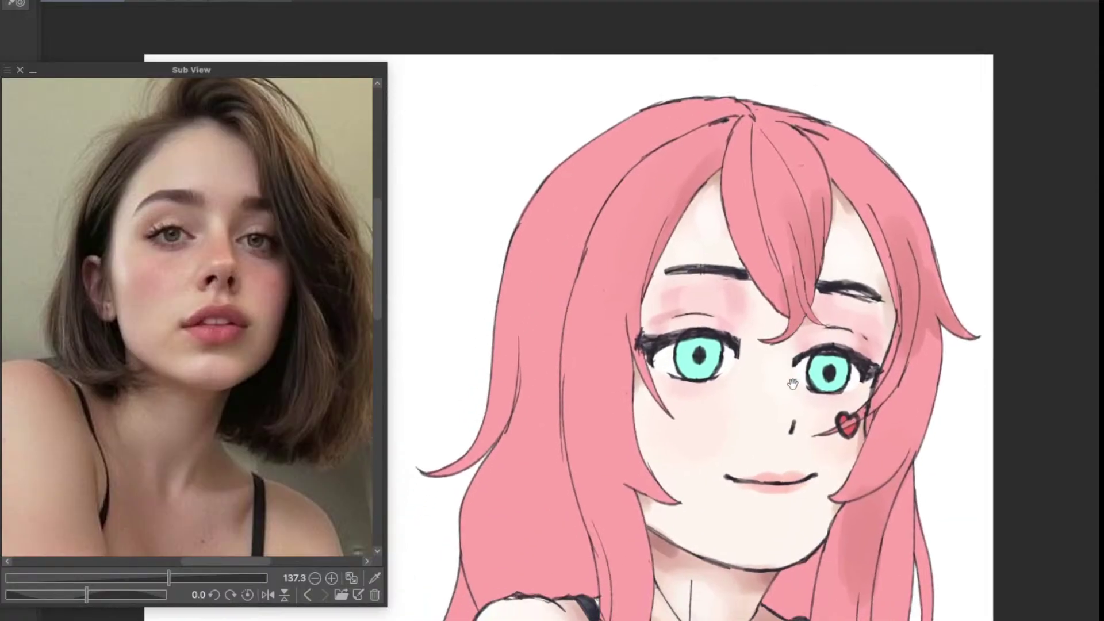
pyautogui.scroll(-2, 795, 378)
pyautogui.scroll(-2, 795, 378)
pyautogui.scroll(4, 690, 370)
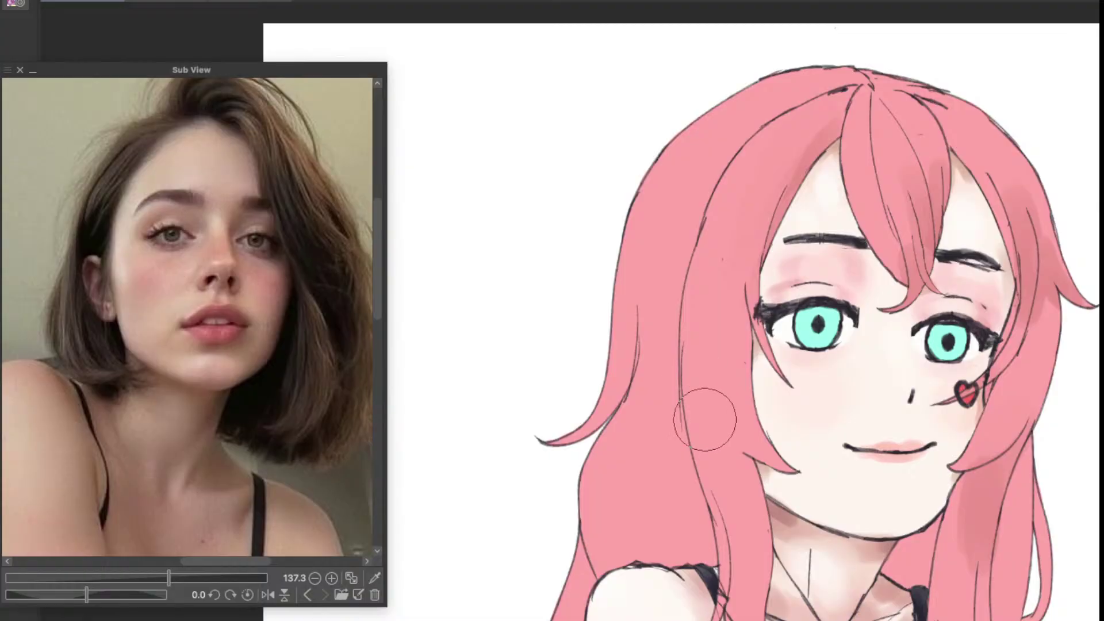
pyautogui.moveTo(702, 420)
pyautogui.mouseDown()
pyautogui.moveTo(715, 410)
pyautogui.moveTo(671, 473)
pyautogui.mouseUp()
pyautogui.moveTo(696, 406)
pyautogui.mouseDown()
pyautogui.moveTo(717, 465)
pyautogui.moveTo(718, 451)
pyautogui.moveTo(741, 488)
pyautogui.moveTo(649, 444)
pyautogui.moveTo(680, 496)
pyautogui.moveTo(656, 496)
pyautogui.moveTo(665, 463)
pyautogui.moveTo(672, 504)
pyautogui.moveTo(661, 546)
pyautogui.moveTo(683, 497)
pyautogui.mouseUp()
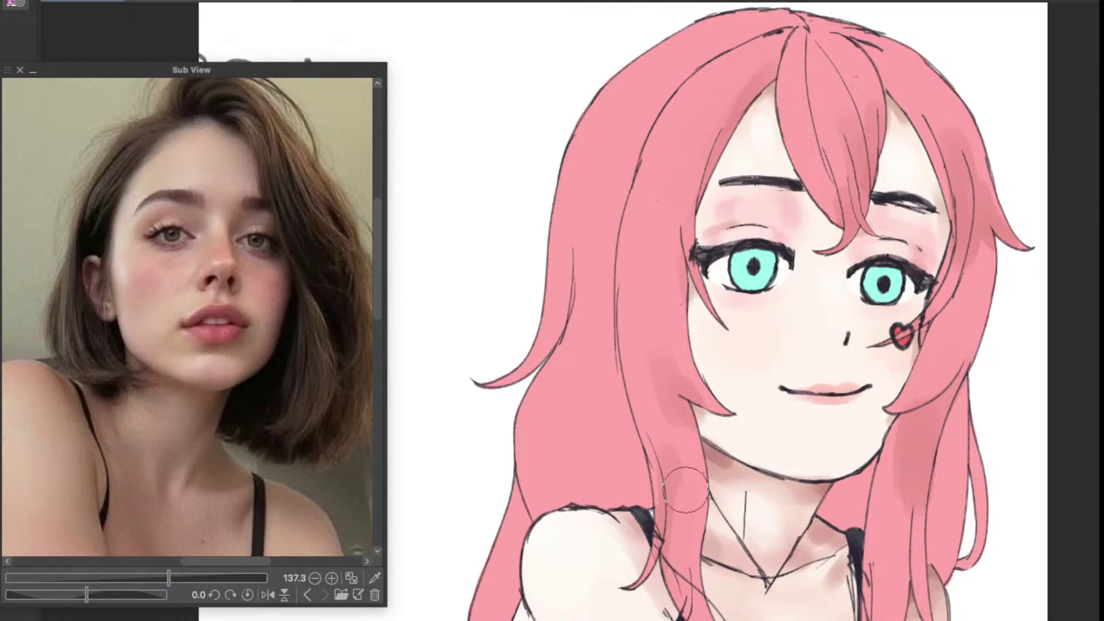
pyautogui.moveTo(687, 487)
pyautogui.mouseDown()
pyautogui.moveTo(674, 480)
pyautogui.moveTo(675, 553)
pyautogui.moveTo(681, 529)
pyautogui.mouseUp()
pyautogui.moveTo(755, 503)
pyautogui.mouseDown()
pyautogui.moveTo(695, 478)
pyautogui.moveTo(672, 440)
pyautogui.mouseUp()
# Step: Add darker pink shading to the lower end of the front strand over the shoulder strap on the heart-marked side
pyautogui.moveTo(767, 523)
pyautogui.mouseDown()
pyautogui.moveTo(794, 506)
pyautogui.moveTo(812, 535)
pyautogui.moveTo(800, 473)
pyautogui.moveTo(799, 586)
pyautogui.moveTo(796, 548)
pyautogui.mouseUp()
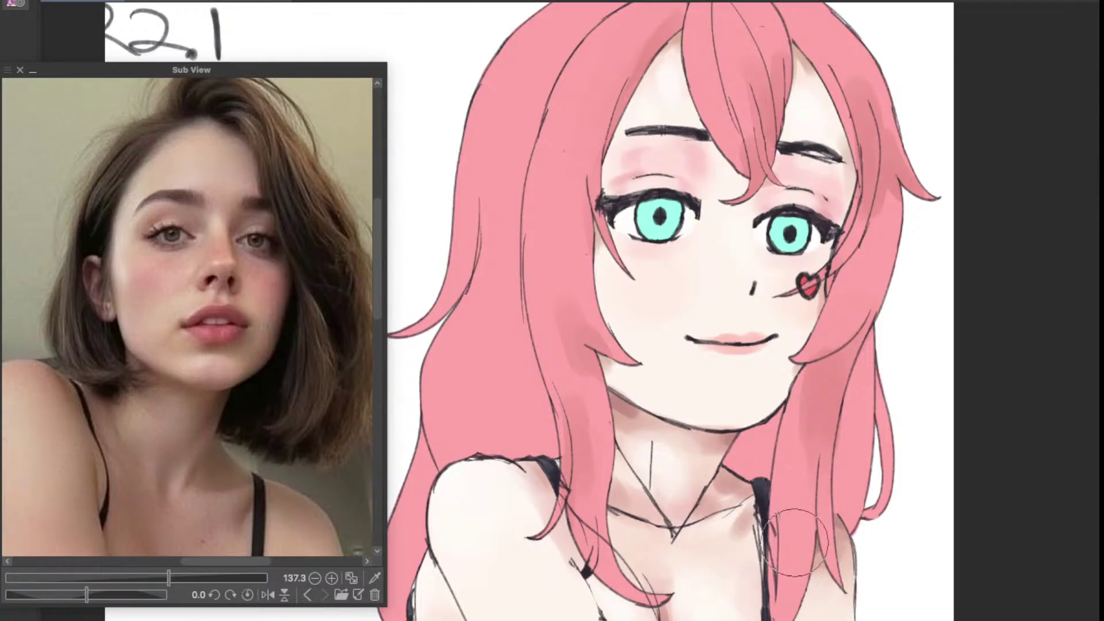
pyautogui.moveTo(802, 501); pyautogui.dragTo(795, 620)
pyautogui.scroll(-3, 806, 565)
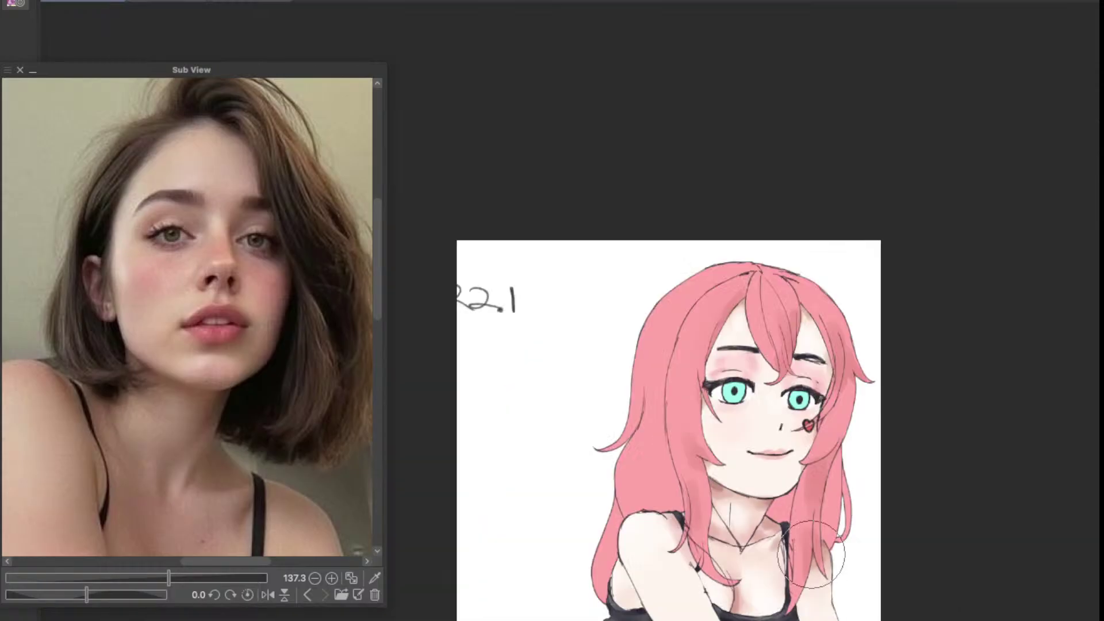
pyautogui.scroll(3, 791, 538)
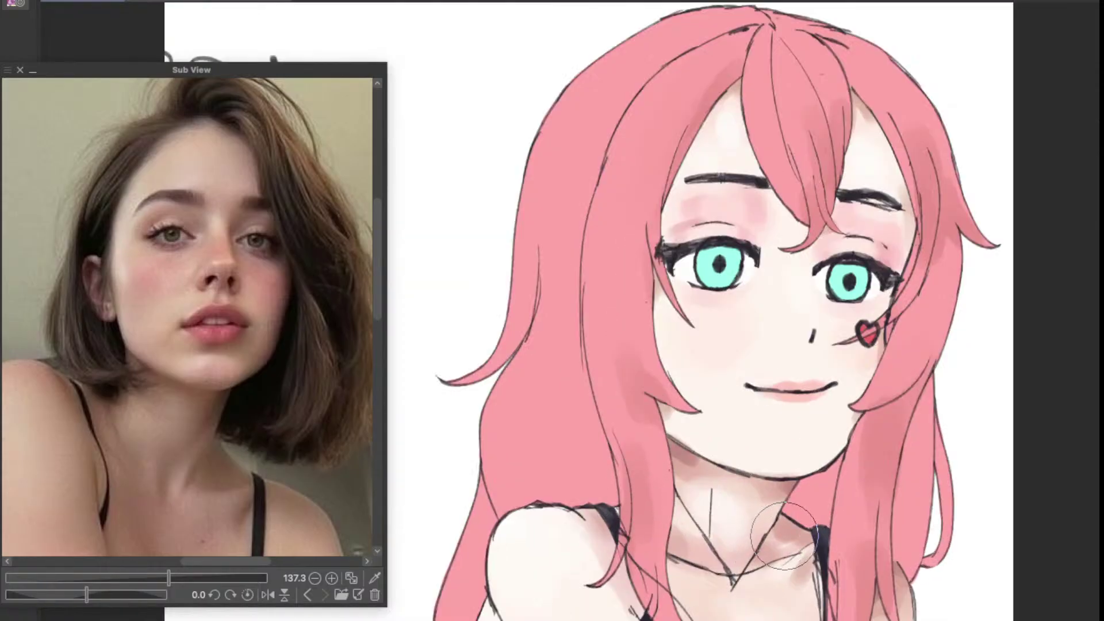
pyautogui.moveTo(822, 523)
pyautogui.mouseDown()
pyautogui.moveTo(737, 461)
pyautogui.moveTo(768, 477)
pyautogui.moveTo(761, 598)
pyautogui.moveTo(773, 551)
pyautogui.mouseUp()
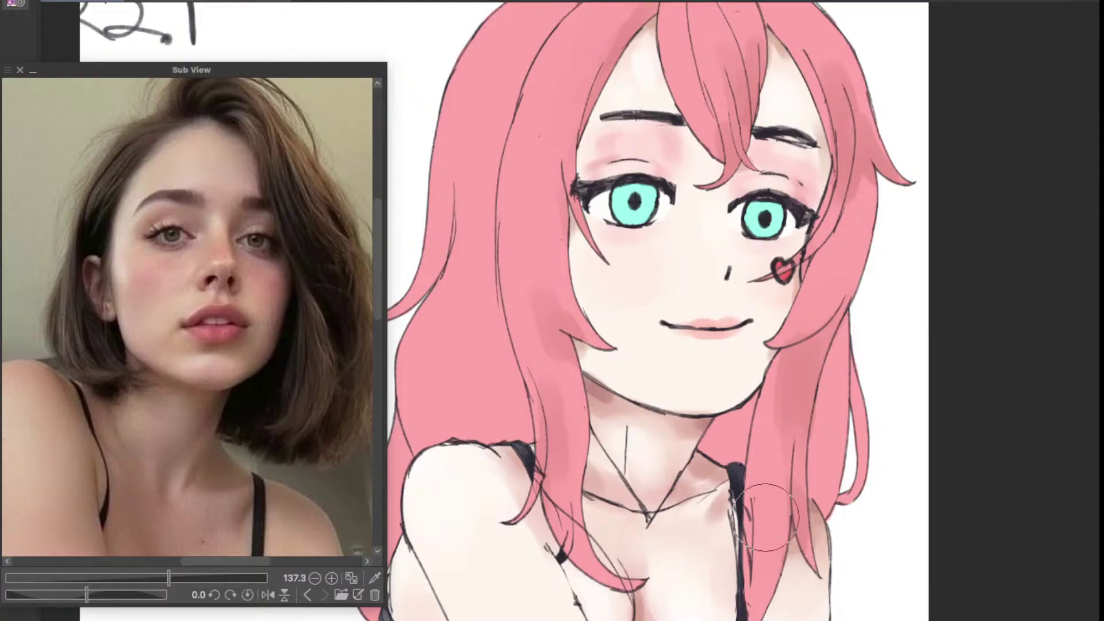
# Step: Compare the hair shadows of the central figure in the blue-haired illustration with the drawing, and bring the woman's photo back as reference
pyautogui.click(309, 596)
pyautogui.moveTo(217, 445); pyautogui.dragTo(326, 372)
pyautogui.scroll(5, 176, 382)
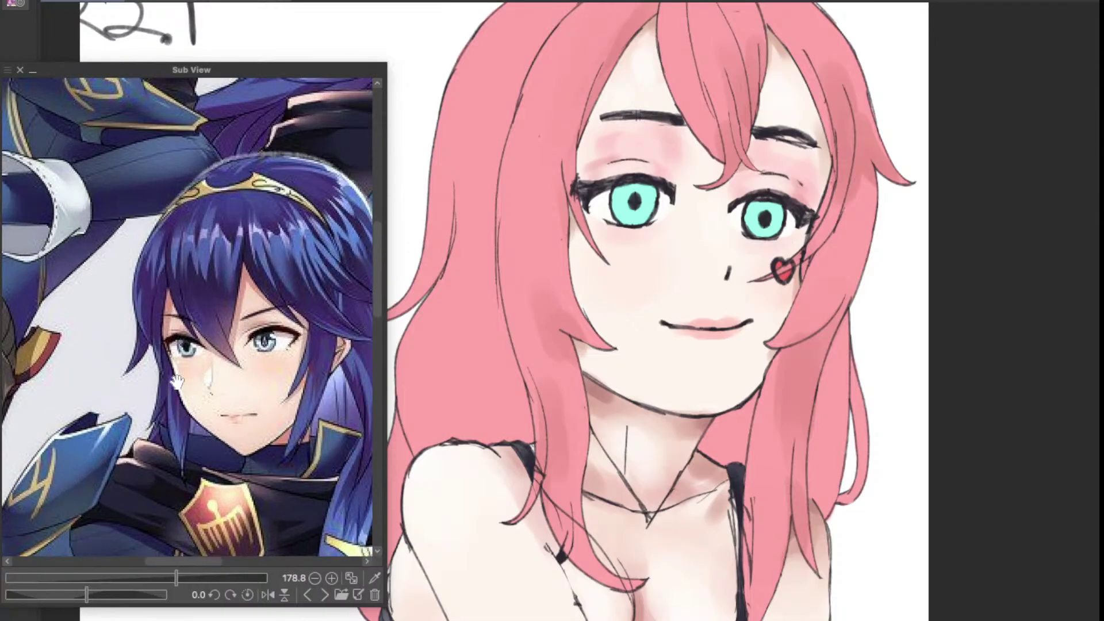
pyautogui.moveTo(176, 381); pyautogui.dragTo(69, 366)
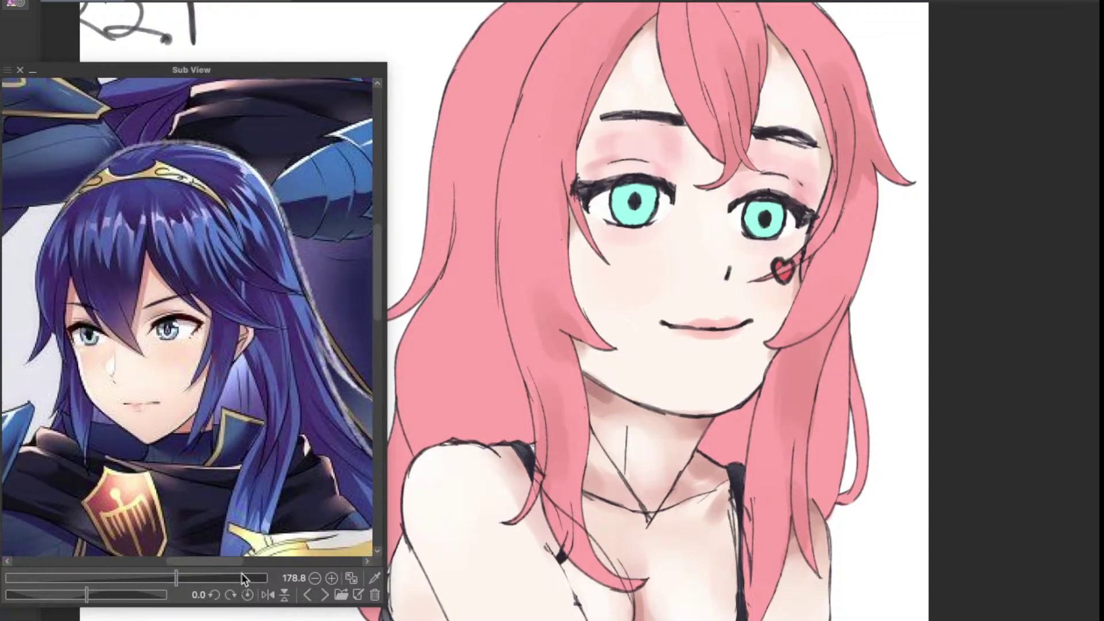
pyautogui.moveTo(645, 452); pyautogui.dragTo(772, 517)
pyautogui.moveTo(275, 431); pyautogui.dragTo(308, 435)
pyautogui.moveTo(676, 374); pyautogui.dragTo(660, 424)
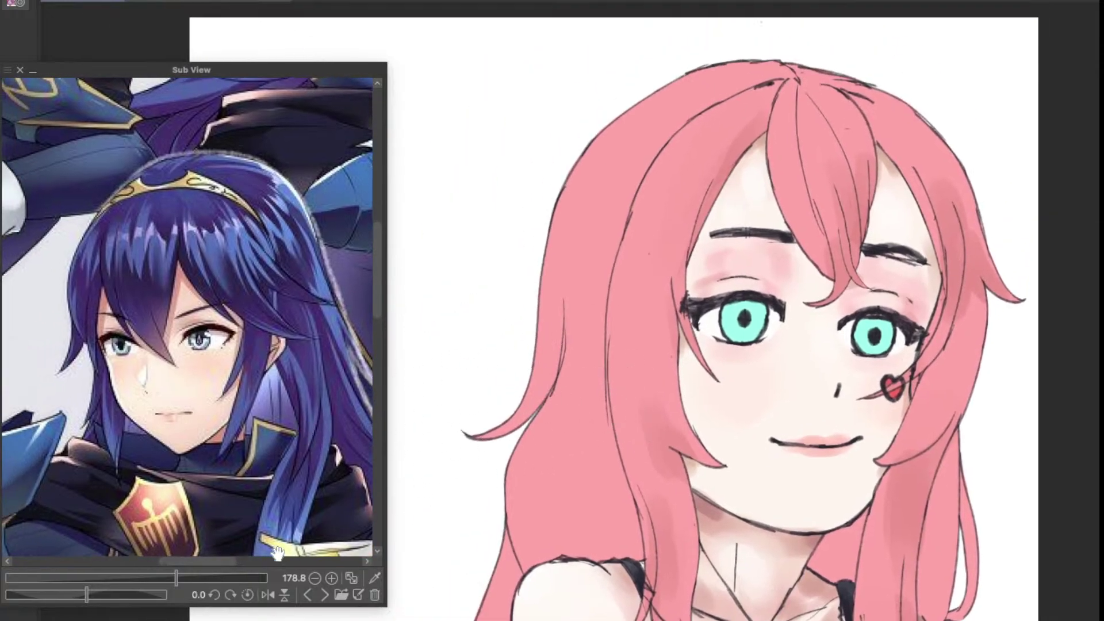
pyautogui.click(323, 595)
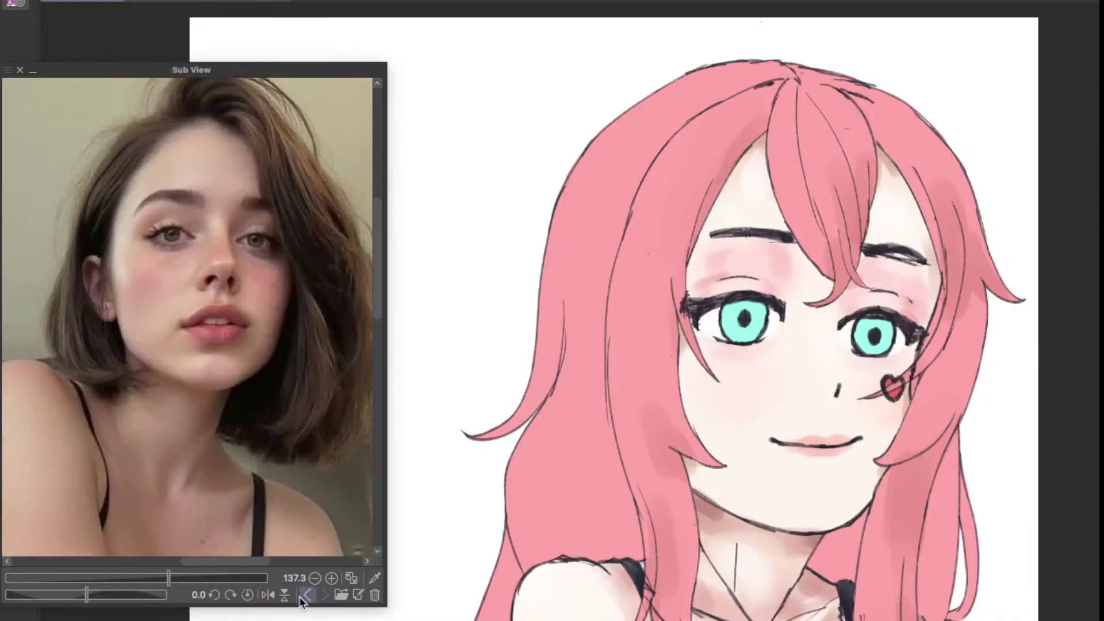
# Step: Paint darker pink shadow bands on the back hair above the shoulder, below the outward flick opposite the heart mark
pyautogui.scroll(3, 567, 456)
pyautogui.hscroll(-3, 567, 456)
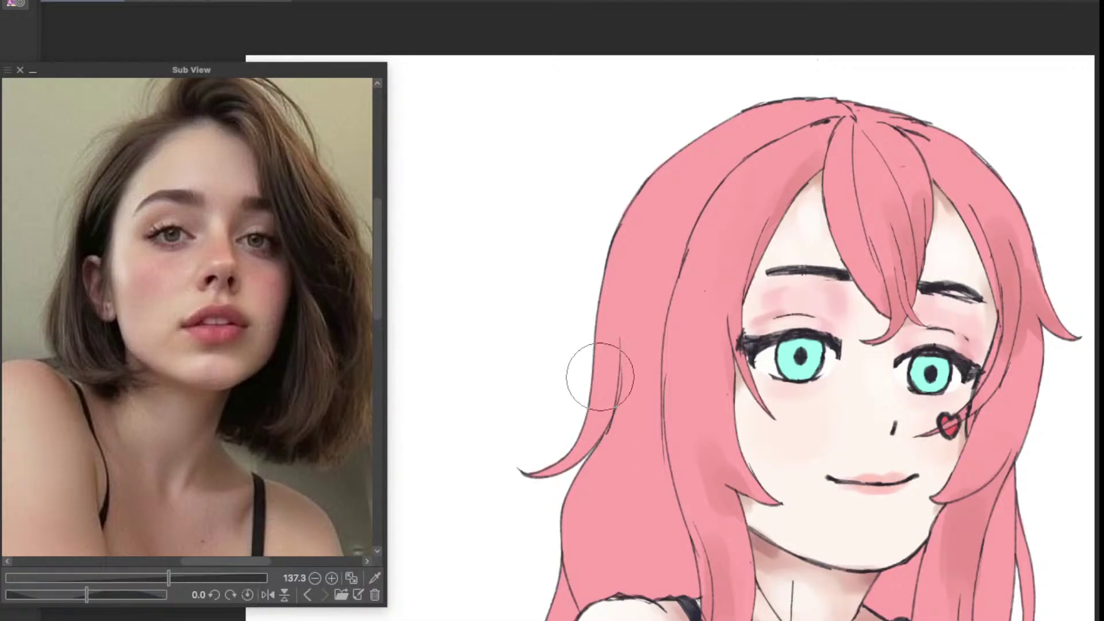
pyautogui.moveTo(596, 443); pyautogui.dragTo(580, 482)
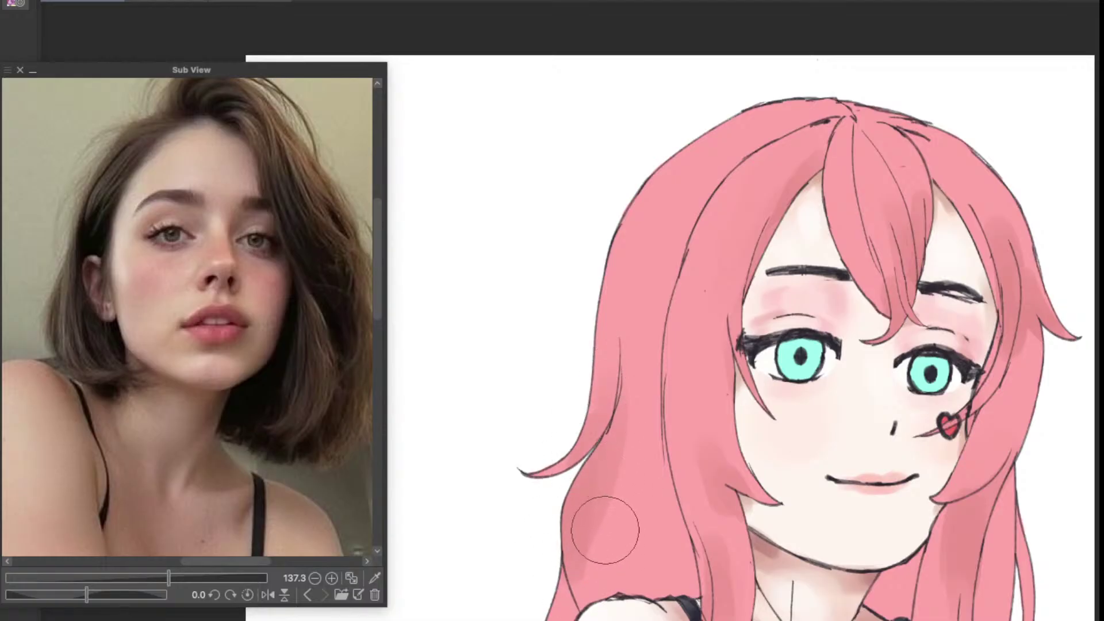
pyautogui.moveTo(563, 564); pyautogui.dragTo(575, 498)
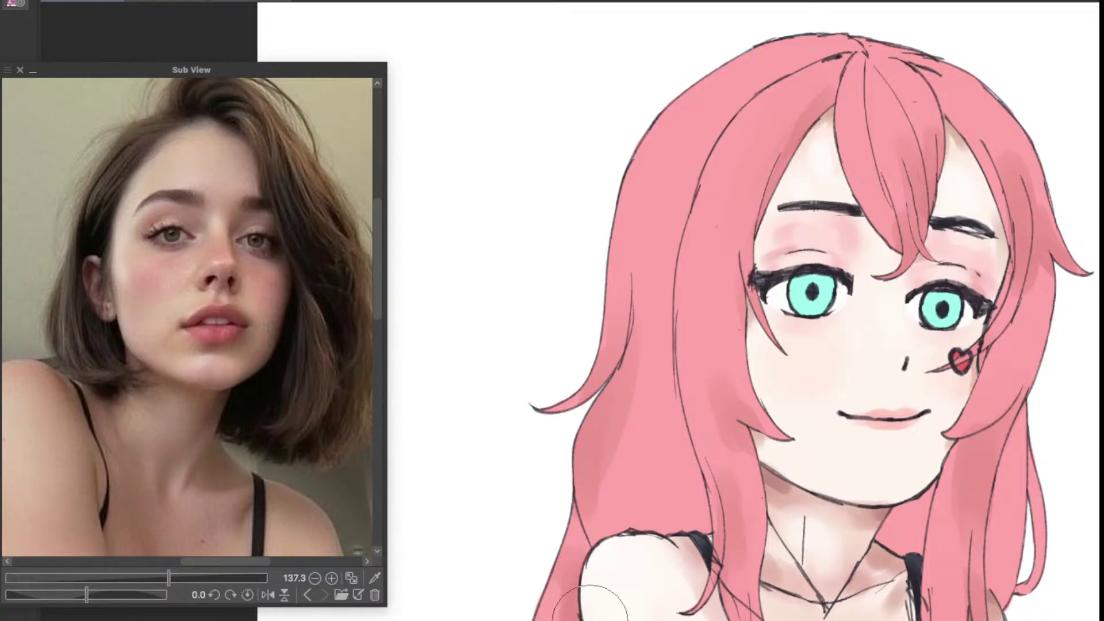
pyautogui.moveTo(654, 481); pyautogui.dragTo(607, 470)
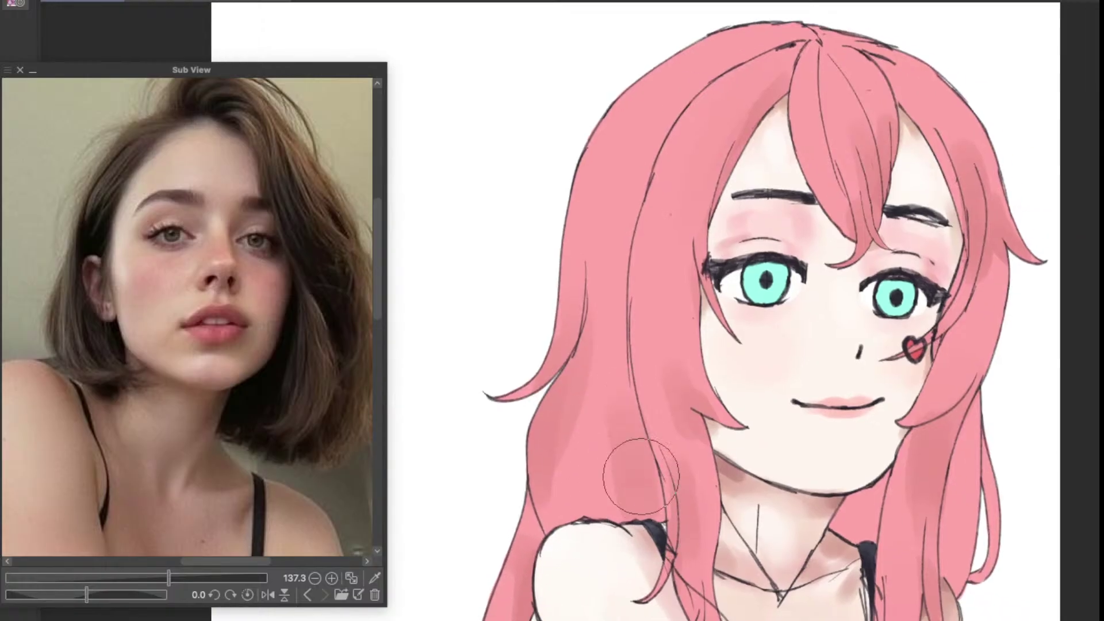
# Step: Add darker pink shading to the crown on both sides of the parting
pyautogui.scroll(-3, 658, 373)
pyautogui.scroll(3, 665, 257)
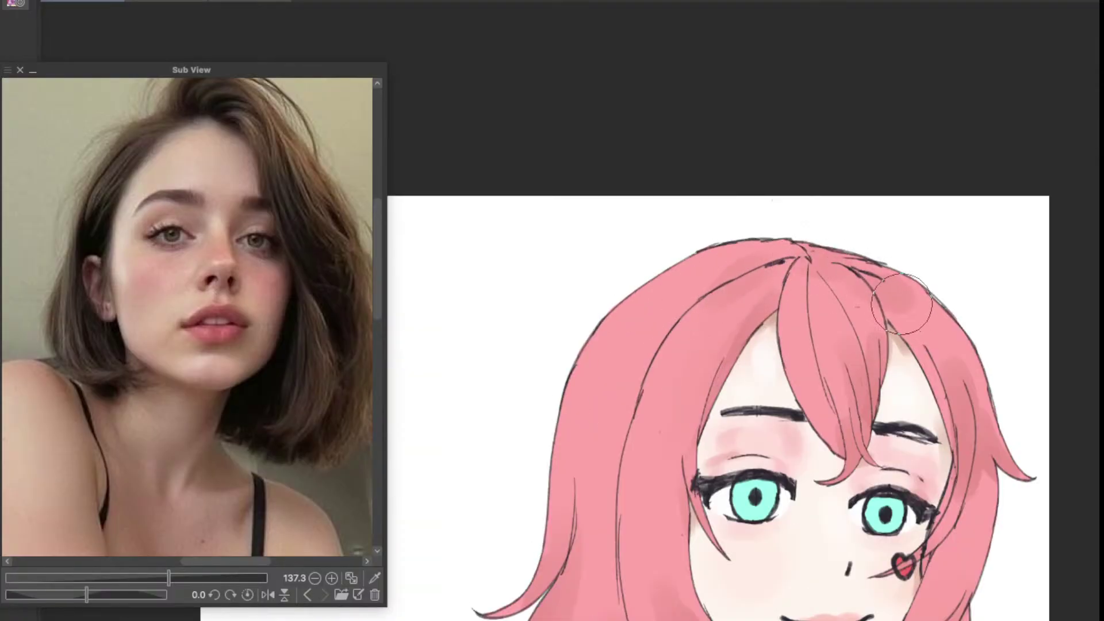
pyautogui.scroll(-3, 914, 316)
pyautogui.scroll(3, 920, 327)
pyautogui.moveTo(949, 365); pyautogui.dragTo(902, 293)
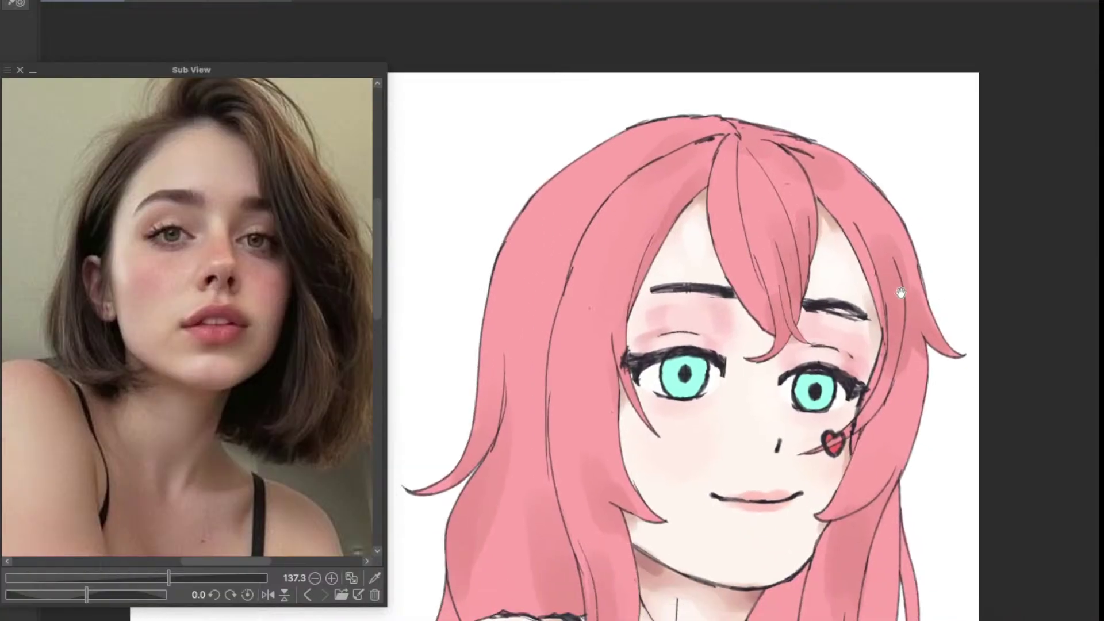
# Step: Shade the outer hanging strands below the curved lock on the heart-marked side with darker pink
pyautogui.moveTo(894, 380); pyautogui.dragTo(891, 328)
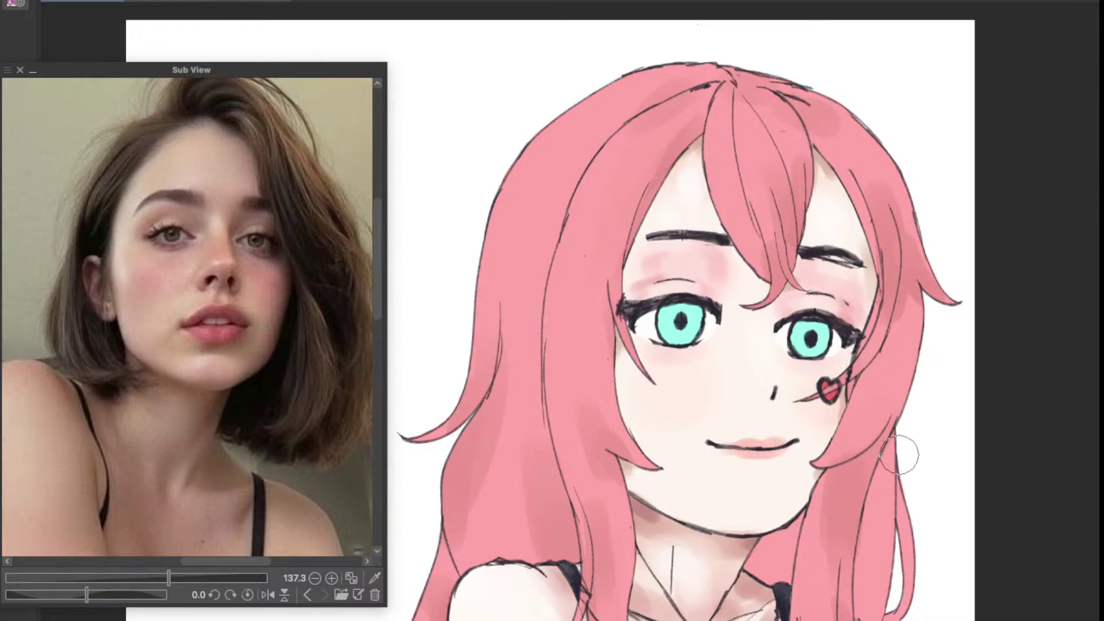
pyautogui.moveTo(876, 535)
pyautogui.mouseDown()
pyautogui.moveTo(865, 616)
pyautogui.moveTo(944, 515)
pyautogui.moveTo(912, 602)
pyautogui.mouseUp()
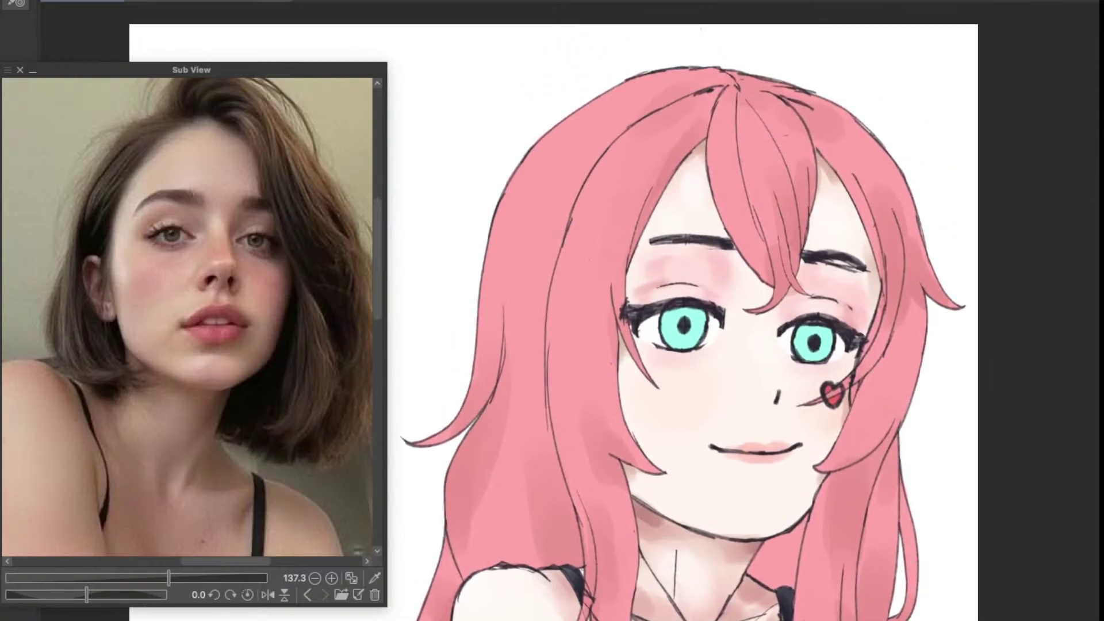
pyautogui.scroll(-3, 912, 357)
pyautogui.scroll(3, 880, 331)
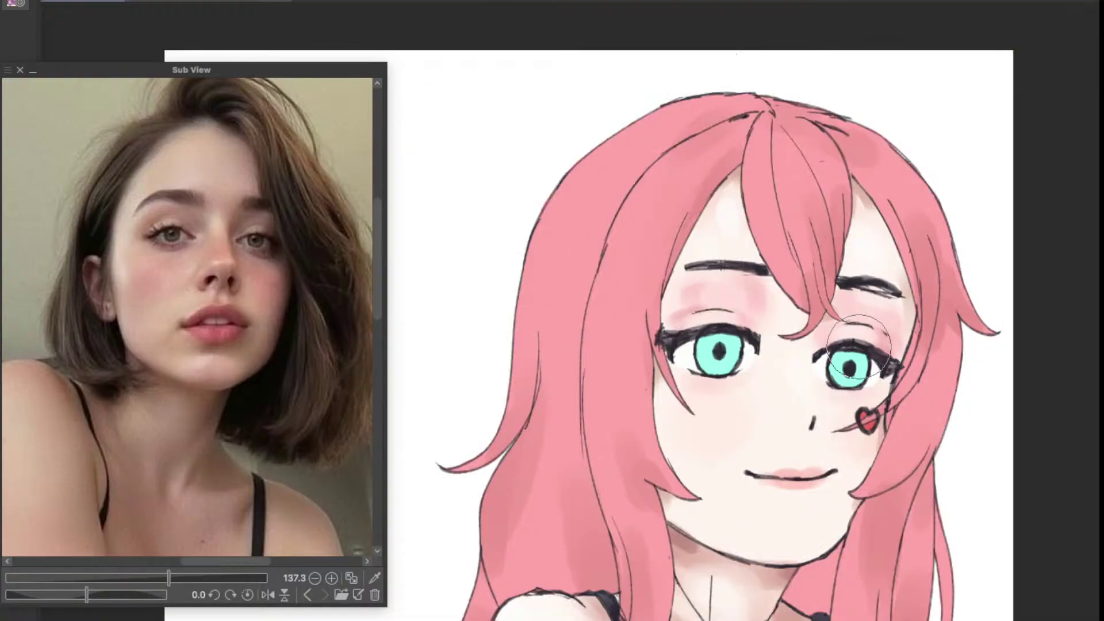
pyautogui.moveTo(843, 412); pyautogui.dragTo(869, 334)
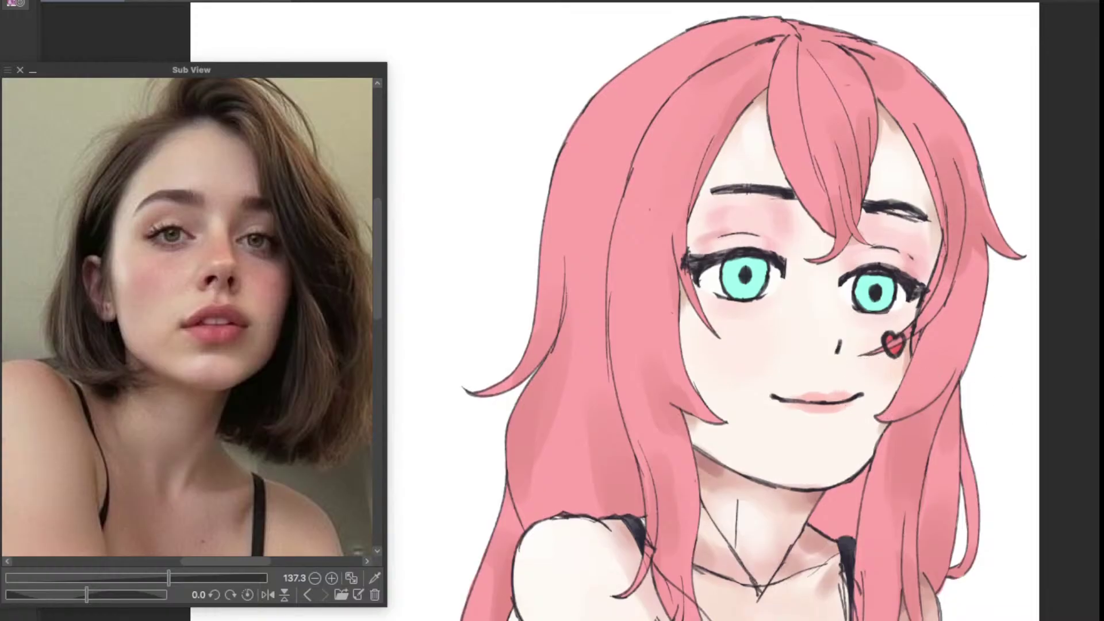
# Step: Refine the shading around the temple strands on the heart-marked side, undoing the stroke beneath the outward flick
pyautogui.moveTo(1015, 276); pyautogui.dragTo(997, 274)
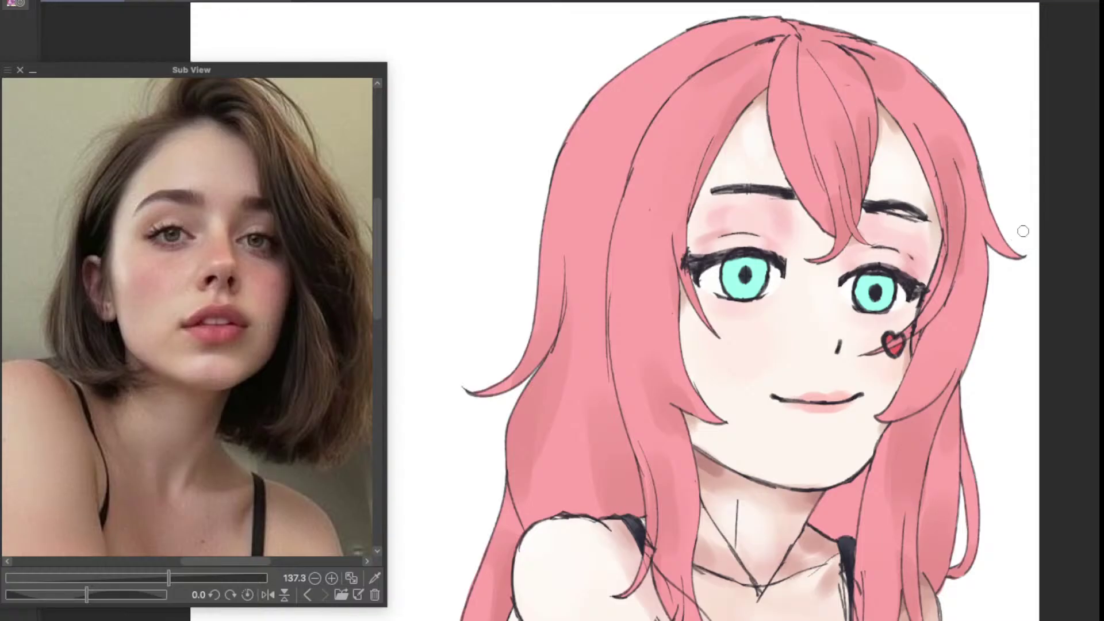
pyautogui.scroll(3, 1023, 231)
pyautogui.moveTo(919, 182); pyautogui.dragTo(921, 181)
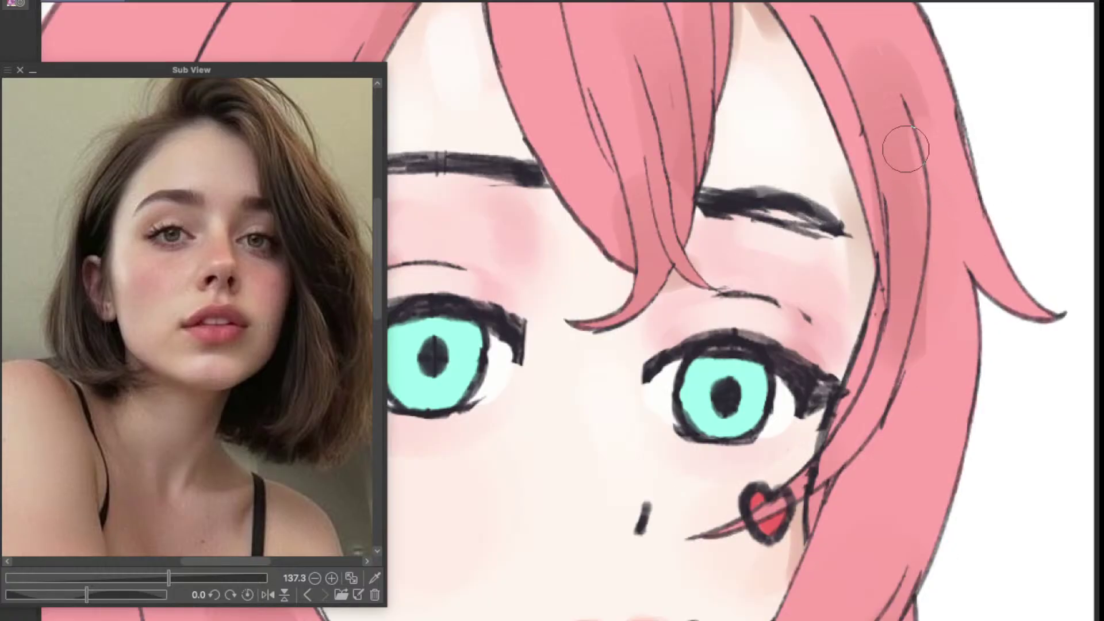
pyautogui.moveTo(938, 282); pyautogui.dragTo(914, 378)
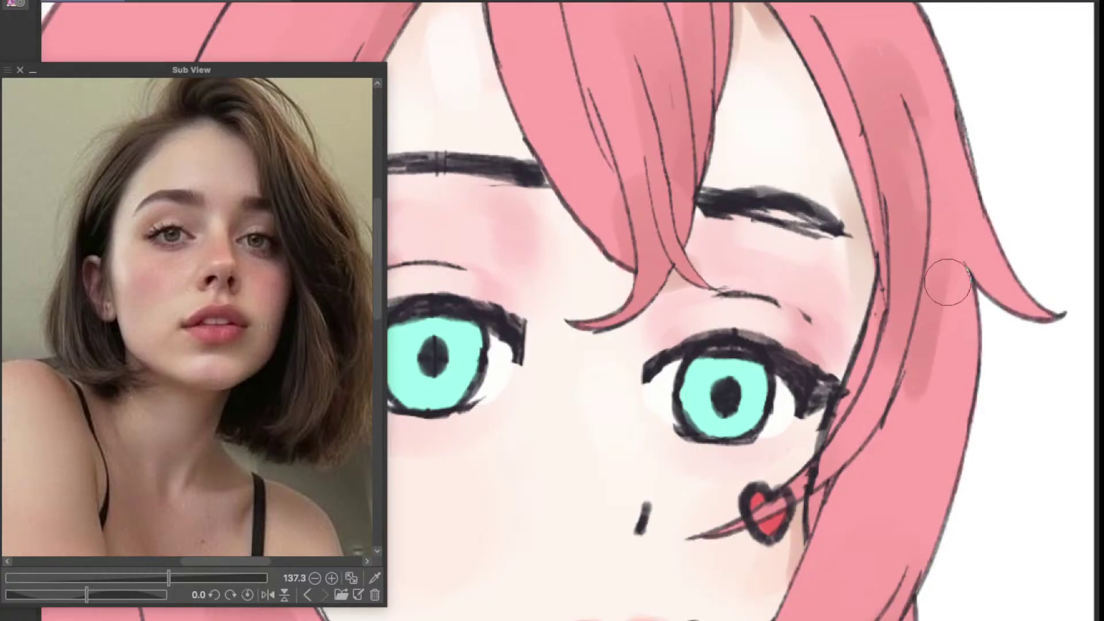
pyautogui.hotkey('ctrl', 'z')
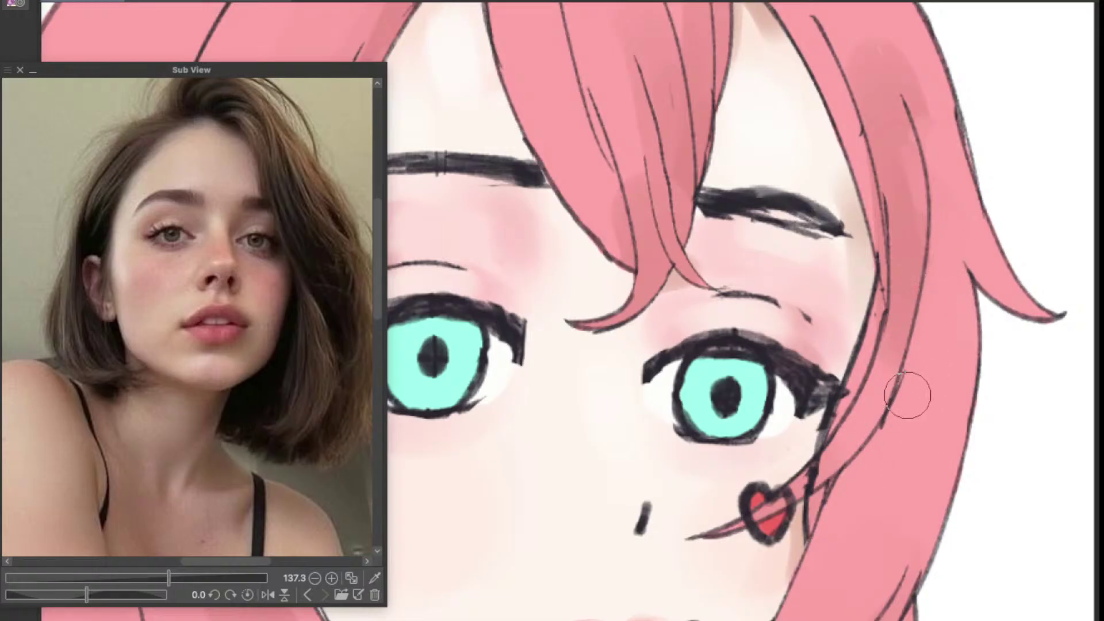
pyautogui.scroll(-4, 907, 389)
pyautogui.scroll(3, 913, 384)
pyautogui.moveTo(907, 421); pyautogui.dragTo(935, 332)
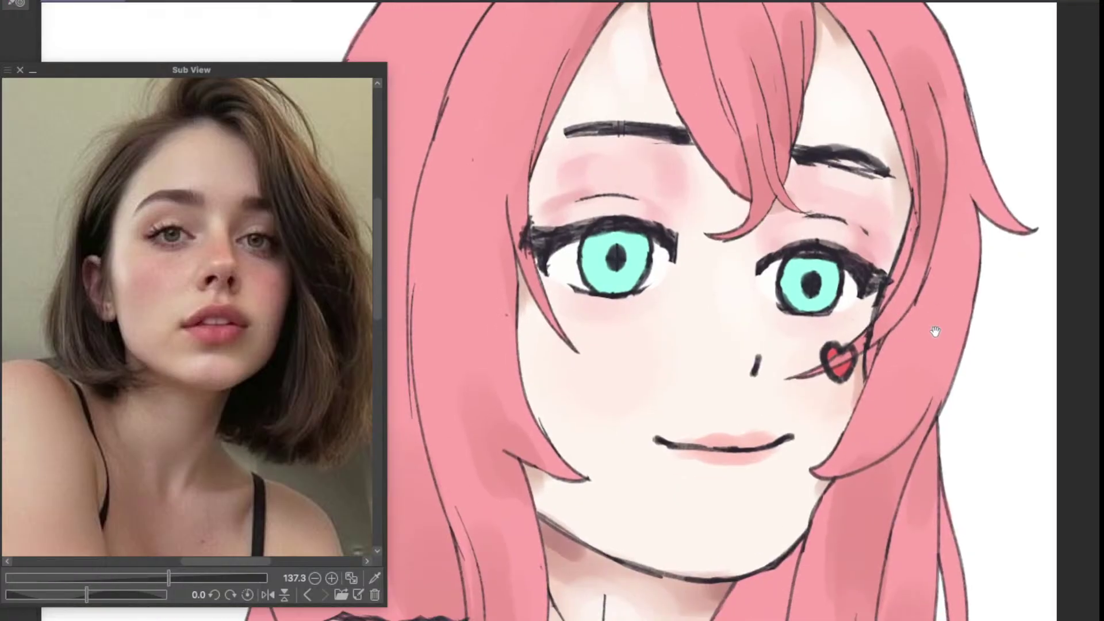
# Step: Redo the darker pink shadow at the inner fold of the cheek lock opposite the heart mark
pyautogui.scroll(-2, 924, 364)
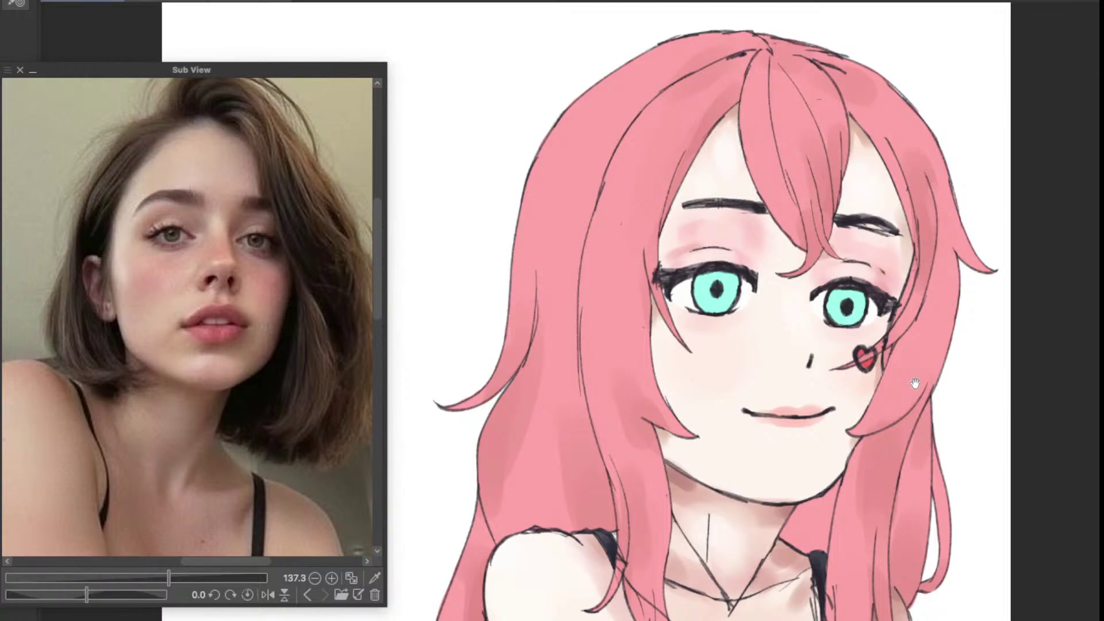
pyautogui.moveTo(915, 384); pyautogui.dragTo(937, 342)
pyautogui.scroll(-5, 920, 327)
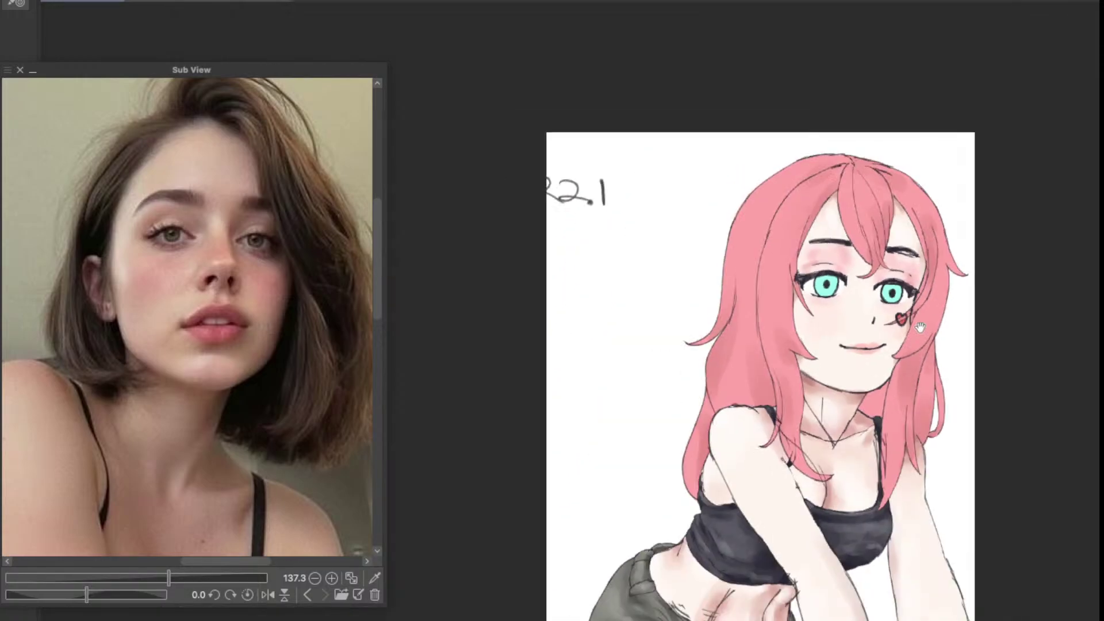
pyautogui.scroll(5, 920, 326)
pyautogui.scroll(-5, 920, 326)
pyautogui.scroll(4, 920, 327)
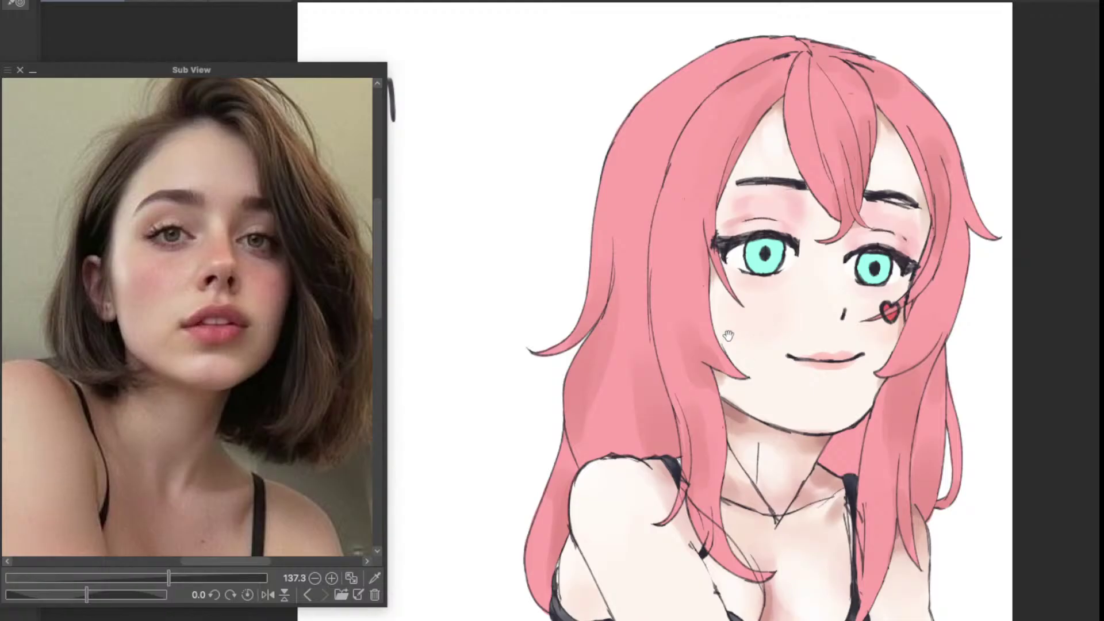
pyautogui.scroll(1, 728, 335)
pyautogui.moveTo(684, 305); pyautogui.dragTo(706, 377)
pyautogui.press('super+z')
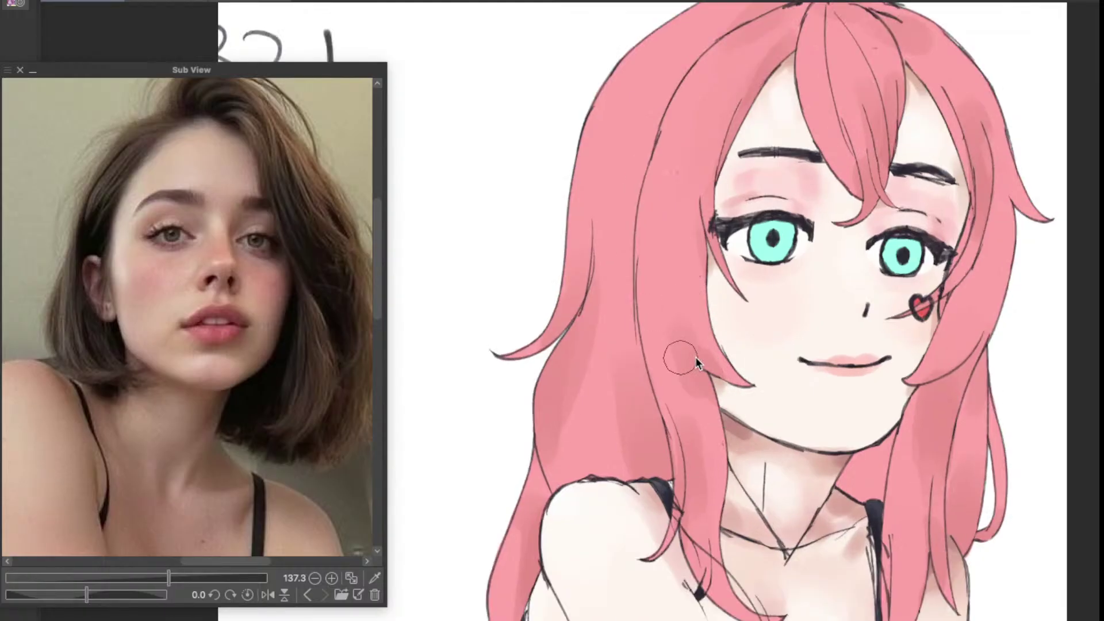
pyautogui.moveTo(682, 325); pyautogui.dragTo(712, 380)
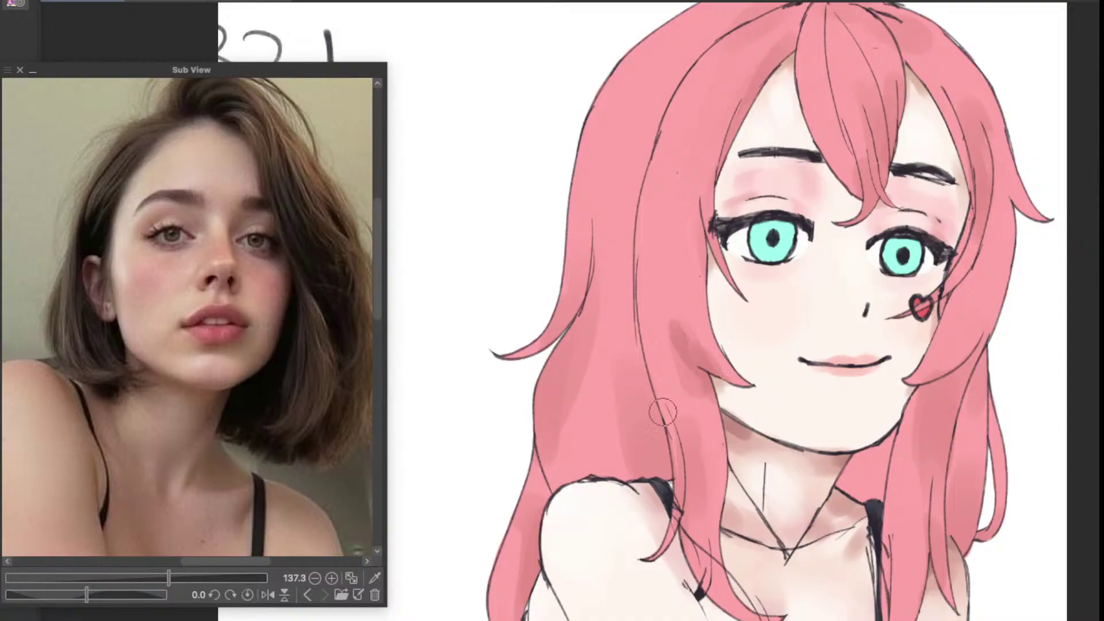
# Step: Deepen the back-hair shadows behind the long front lock and beneath the outward flick opposite the heart mark
pyautogui.moveTo(631, 337)
pyautogui.mouseDown()
pyautogui.moveTo(643, 469)
pyautogui.moveTo(638, 391)
pyautogui.moveTo(659, 446)
pyautogui.moveTo(634, 413)
pyautogui.moveTo(632, 362)
pyautogui.moveTo(667, 453)
pyautogui.mouseUp()
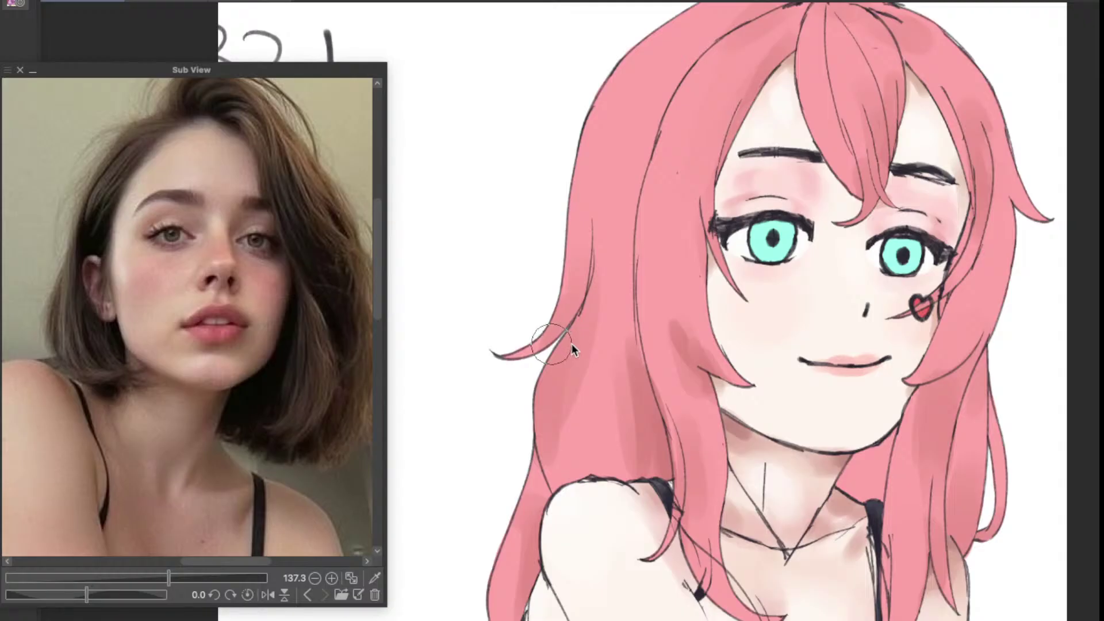
pyautogui.moveTo(575, 299); pyautogui.dragTo(551, 391)
pyautogui.moveTo(583, 278)
pyautogui.mouseDown()
pyautogui.moveTo(548, 354)
pyautogui.moveTo(563, 353)
pyautogui.moveTo(562, 331)
pyautogui.moveTo(557, 430)
pyautogui.mouseUp()
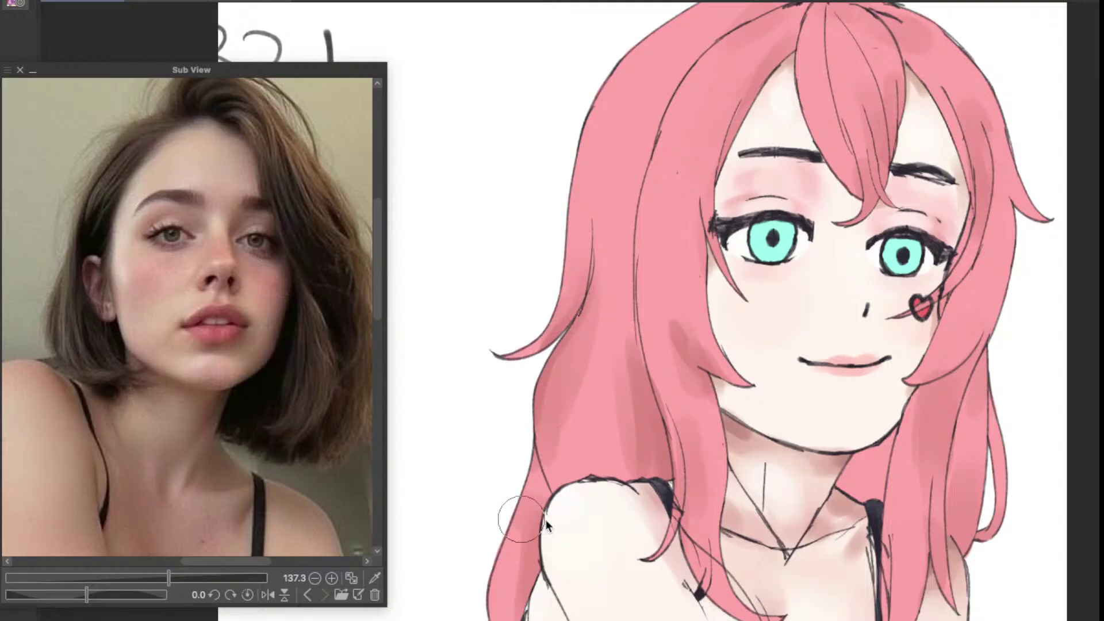
# Step: Darken the hanging outer strands under the curved lock on the heart-marked side, from their roots down
pyautogui.moveTo(799, 492)
pyautogui.mouseDown()
pyautogui.moveTo(756, 466)
pyautogui.moveTo(624, 475)
pyautogui.mouseUp()
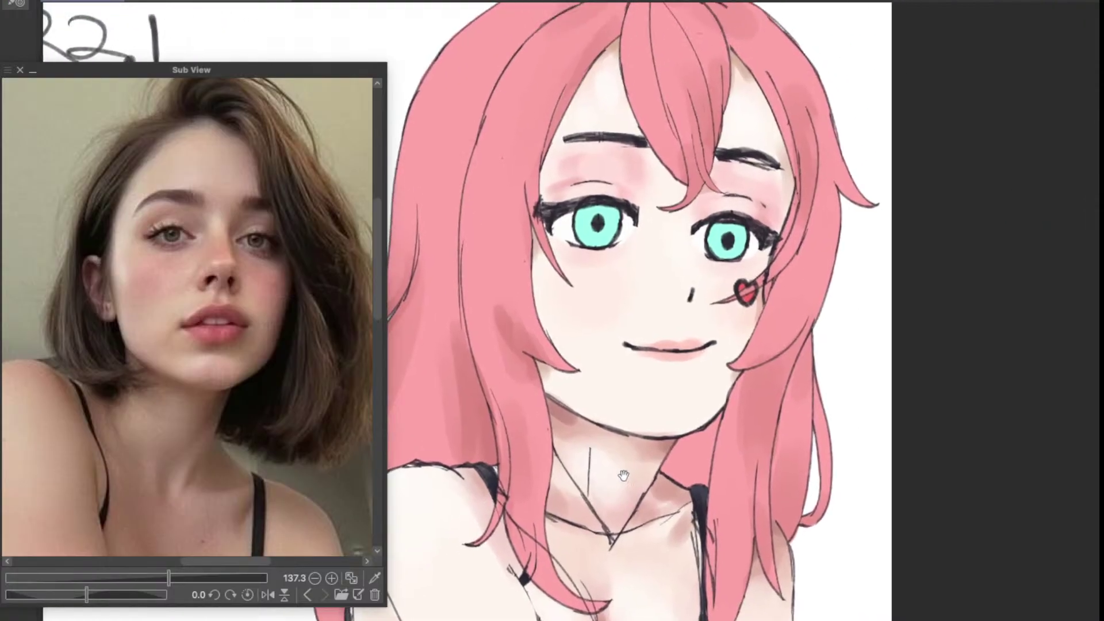
pyautogui.moveTo(768, 393); pyautogui.dragTo(763, 391)
pyautogui.moveTo(798, 341)
pyautogui.mouseDown()
pyautogui.moveTo(756, 415)
pyautogui.moveTo(747, 569)
pyautogui.moveTo(799, 472)
pyautogui.mouseUp()
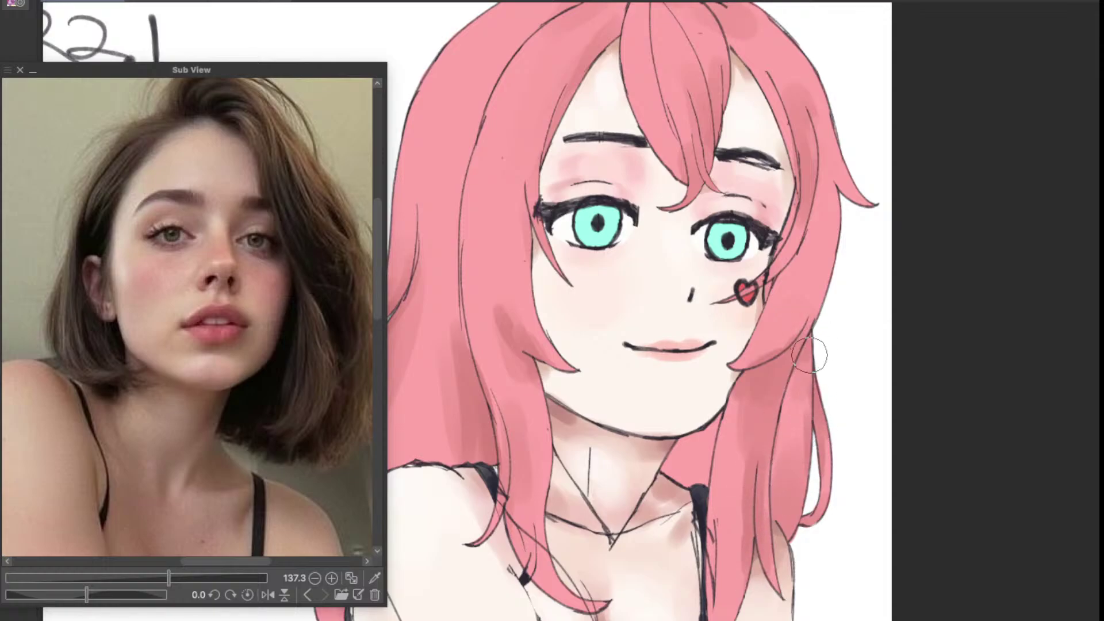
pyautogui.scroll(-5, 833, 310)
pyautogui.scroll(6, 819, 334)
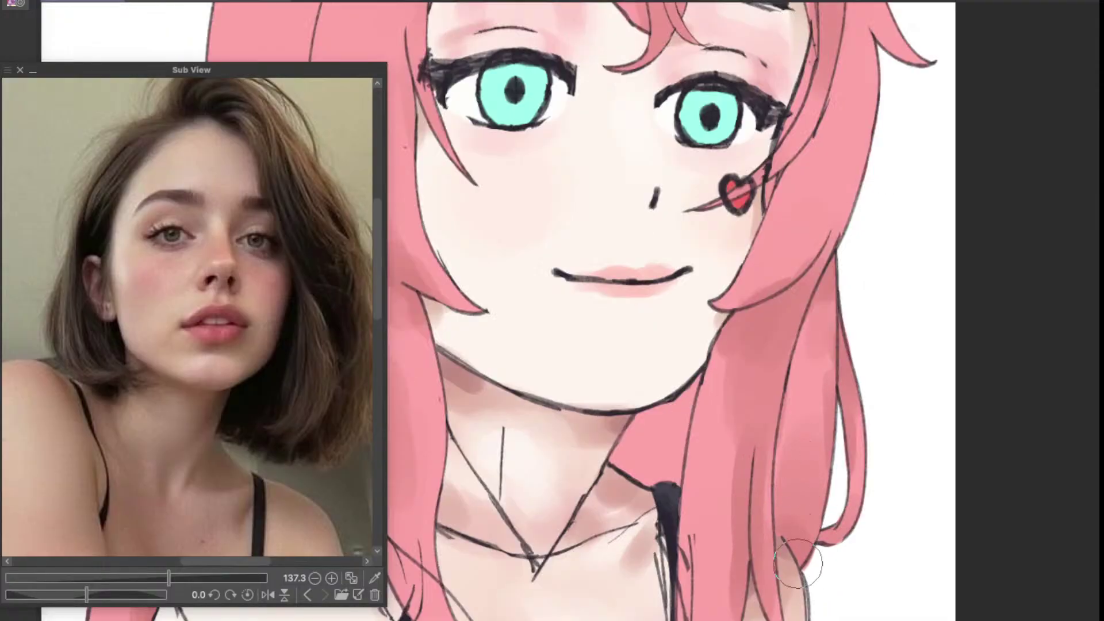
# Step: Shade the base of the outward flick on the heart-marked side with a slightly larger brush, undoing and repainting the stroke
pyautogui.hotkey('ctrl', '0')
pyautogui.scroll(4, 862, 287)
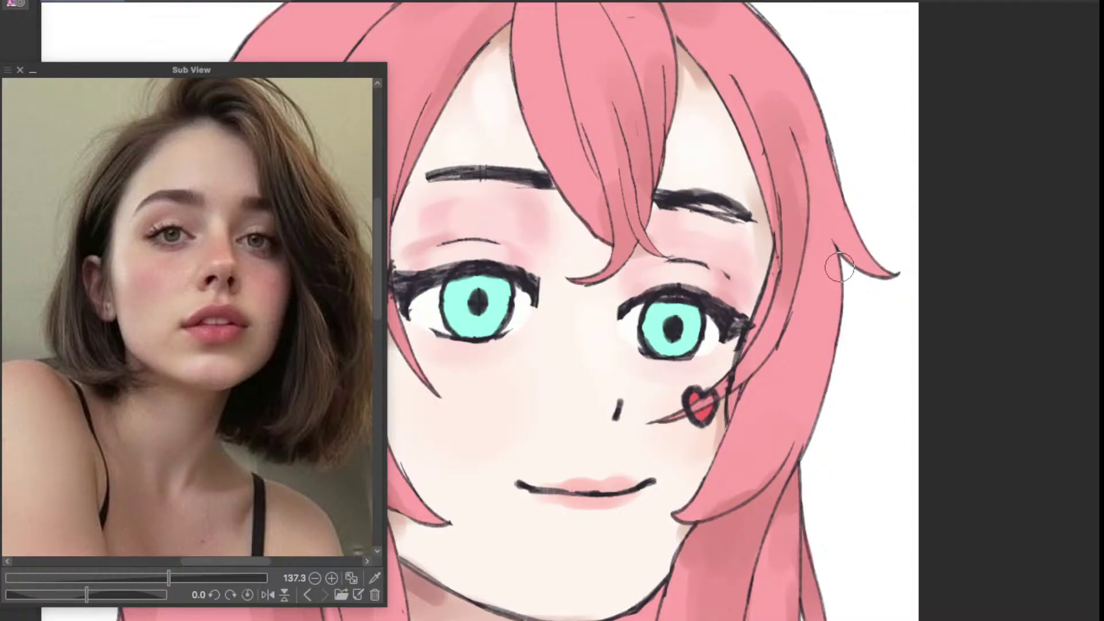
pyautogui.moveTo(839, 268); pyautogui.dragTo(840, 206)
pyautogui.hotkey('ctrl', 'z')
pyautogui.scroll(1, 839, 232)
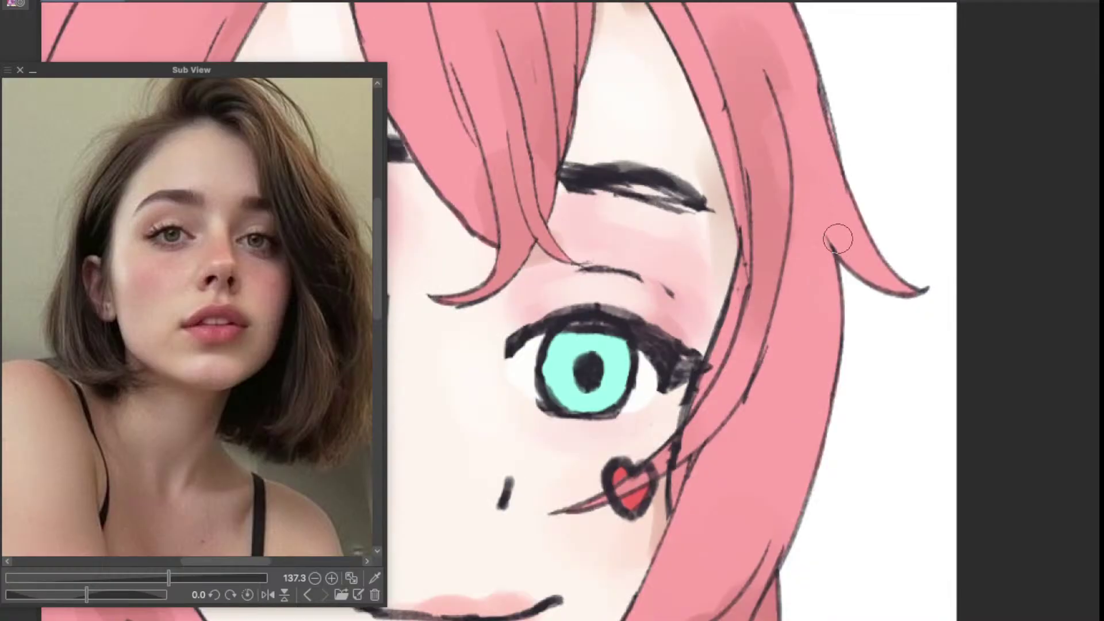
pyautogui.scroll(-1, 838, 236)
pyautogui.press(']')
pyautogui.moveTo(840, 268); pyautogui.dragTo(832, 181)
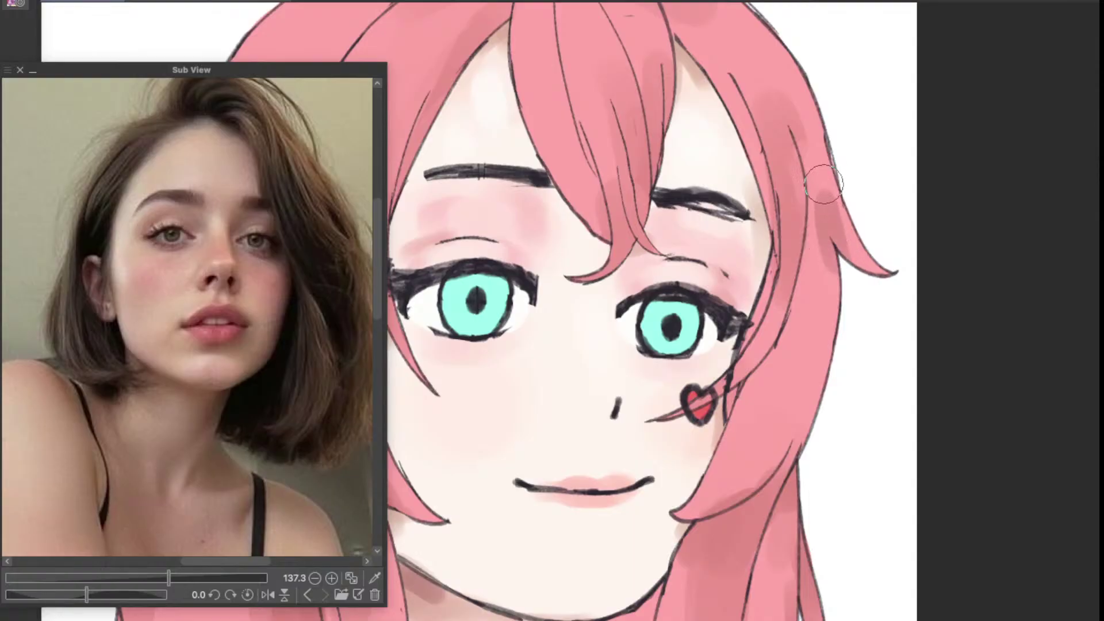
pyautogui.hotkey('ctrl', 'z')
pyautogui.moveTo(833, 258); pyautogui.dragTo(832, 190)
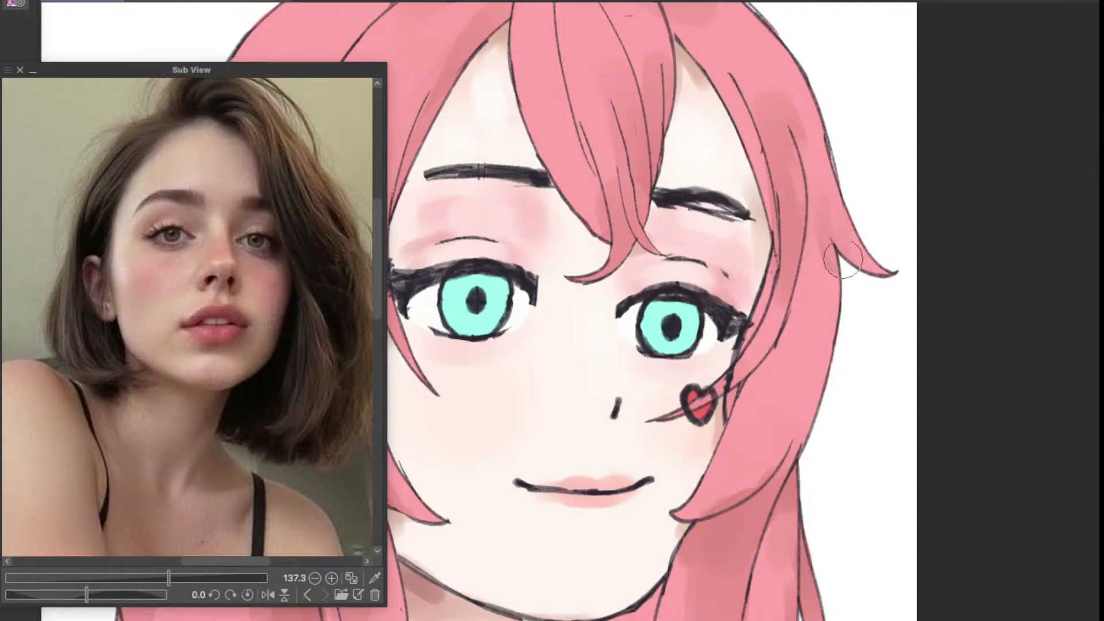
# Step: Paint darker pink shadows around the parting, at the fringe roots and along the crown on both sides
pyautogui.scroll(-4, 860, 270)
pyautogui.scroll(3, 829, 237)
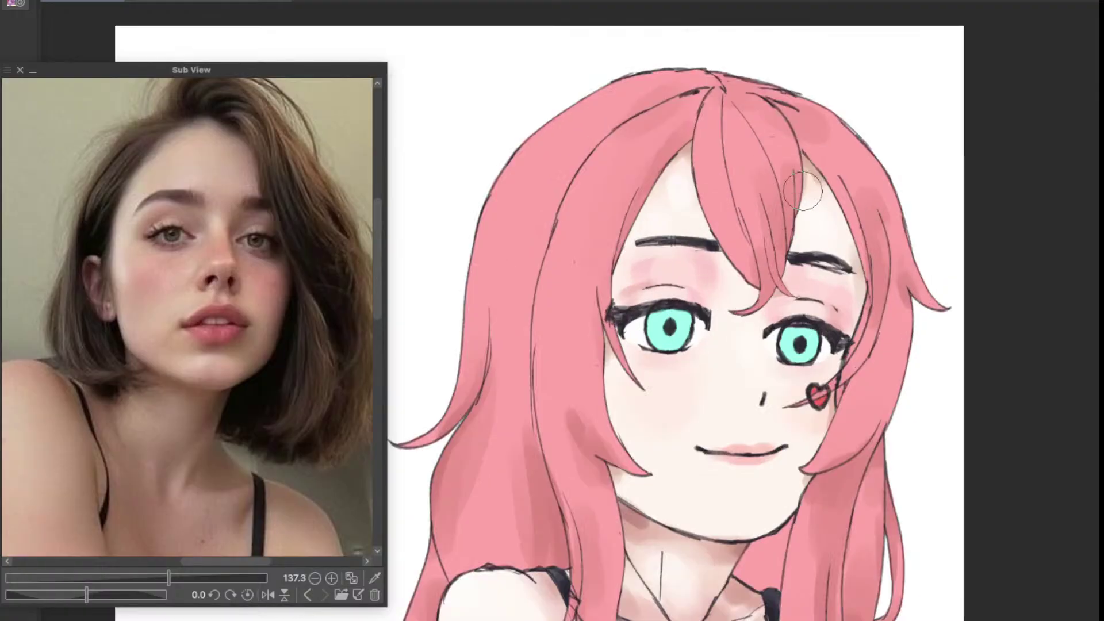
pyautogui.moveTo(797, 281)
pyautogui.mouseDown()
pyautogui.moveTo(798, 307)
pyautogui.moveTo(836, 375)
pyautogui.mouseUp()
pyautogui.scroll(2, 764, 264)
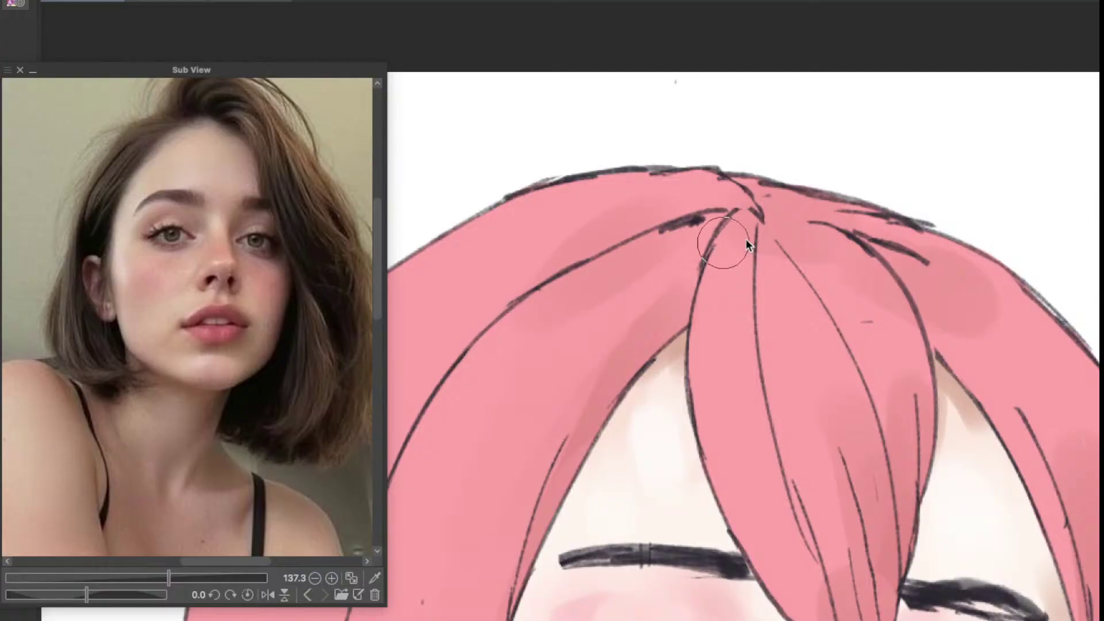
pyautogui.moveTo(733, 221)
pyautogui.mouseDown()
pyautogui.moveTo(668, 228)
pyautogui.moveTo(774, 215)
pyautogui.moveTo(872, 229)
pyautogui.moveTo(832, 215)
pyautogui.moveTo(888, 242)
pyautogui.mouseUp()
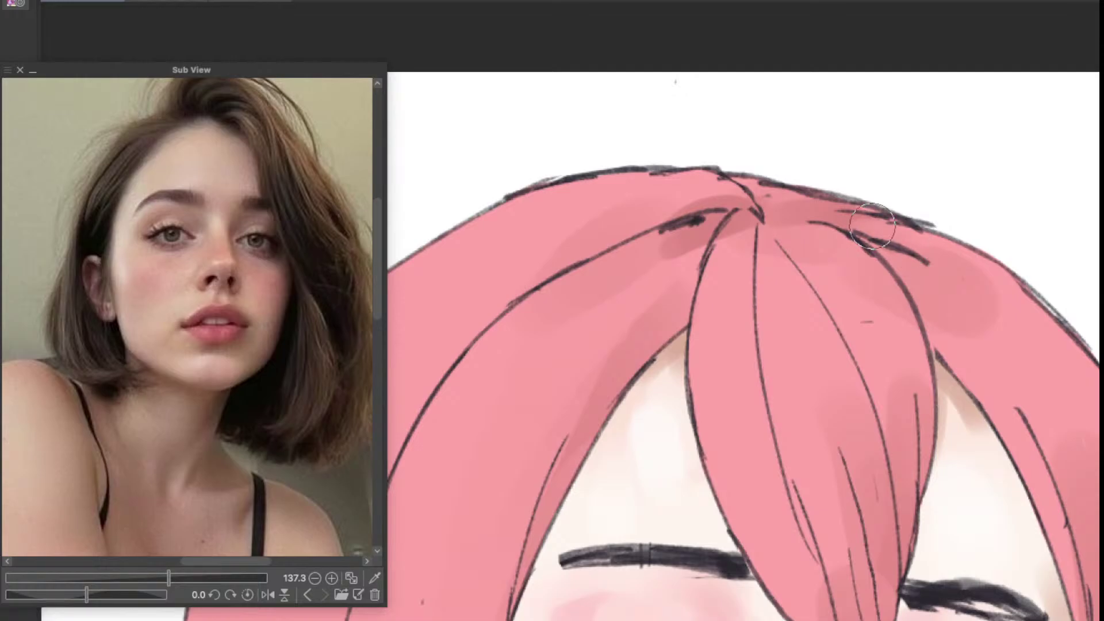
pyautogui.moveTo(784, 263); pyautogui.dragTo(837, 309)
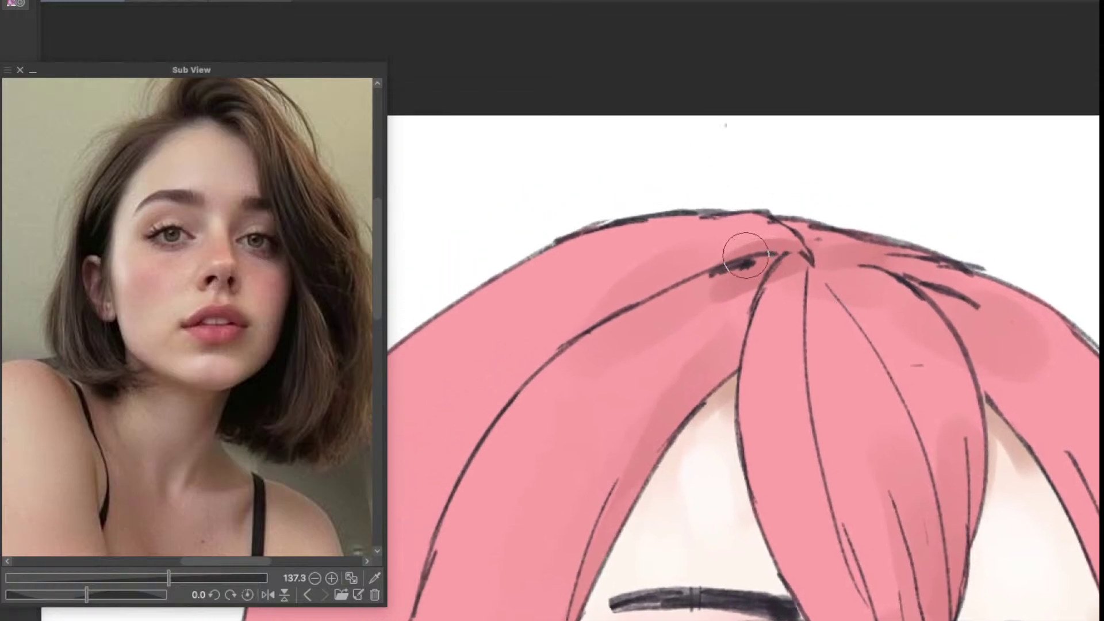
pyautogui.moveTo(741, 253); pyautogui.dragTo(772, 243)
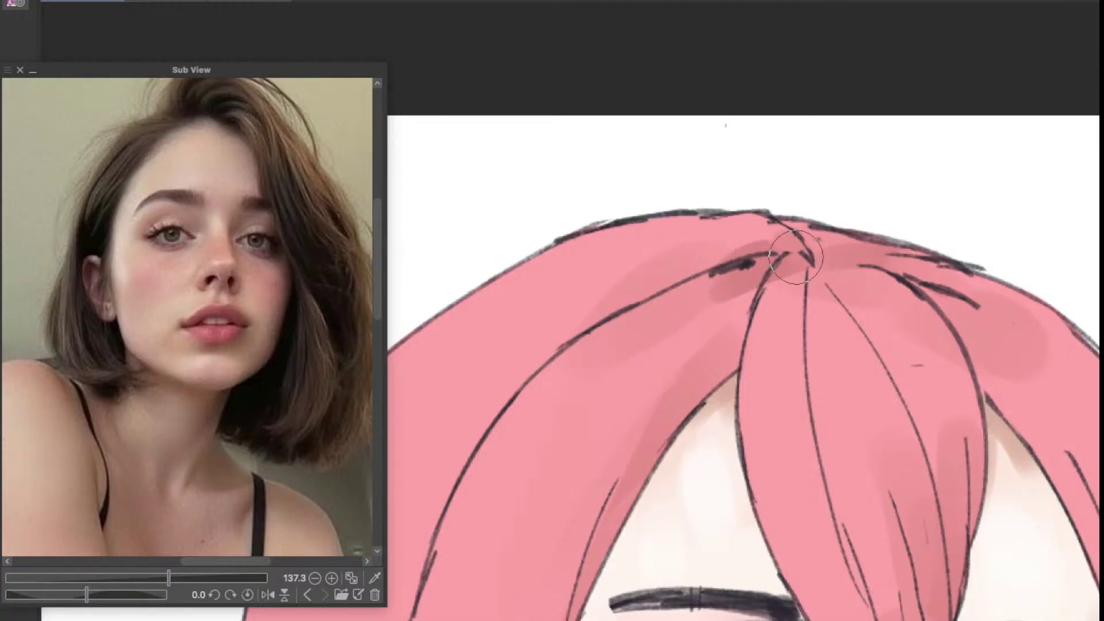
# Step: Try a darker shadow stroke along the lower part of the fringe, and undo it
pyautogui.scroll(-2, 804, 259)
pyautogui.scroll(2, 838, 350)
pyautogui.moveTo(833, 373); pyautogui.dragTo(757, 308)
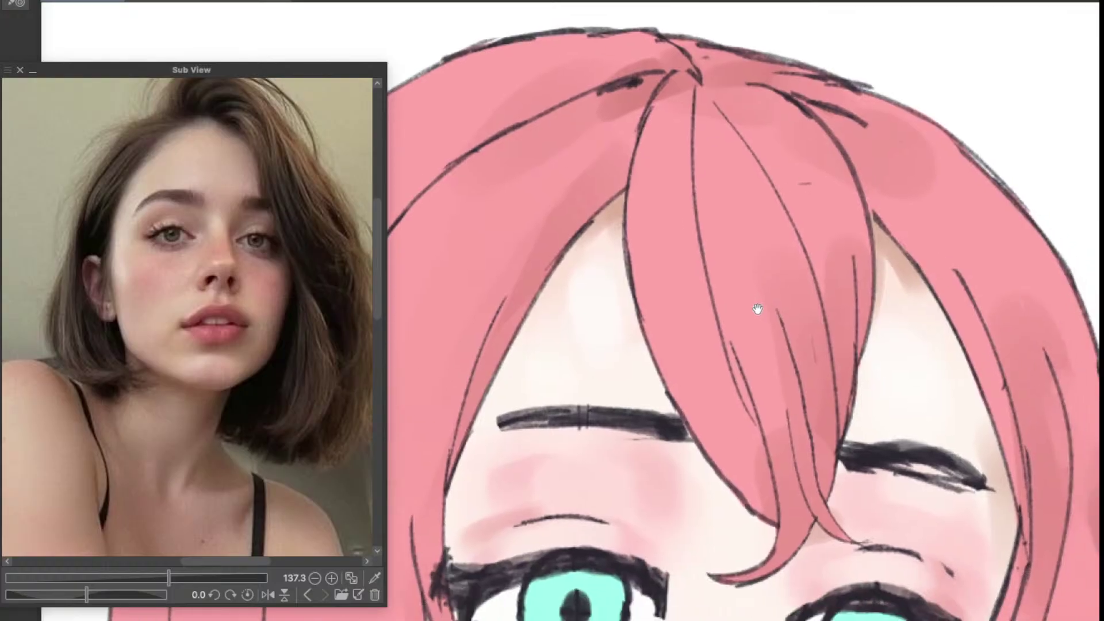
pyautogui.moveTo(844, 367)
pyautogui.mouseDown()
pyautogui.moveTo(792, 363)
pyautogui.moveTo(783, 344)
pyautogui.moveTo(796, 456)
pyautogui.mouseUp()
pyautogui.hotkey('ctrl', 'z')
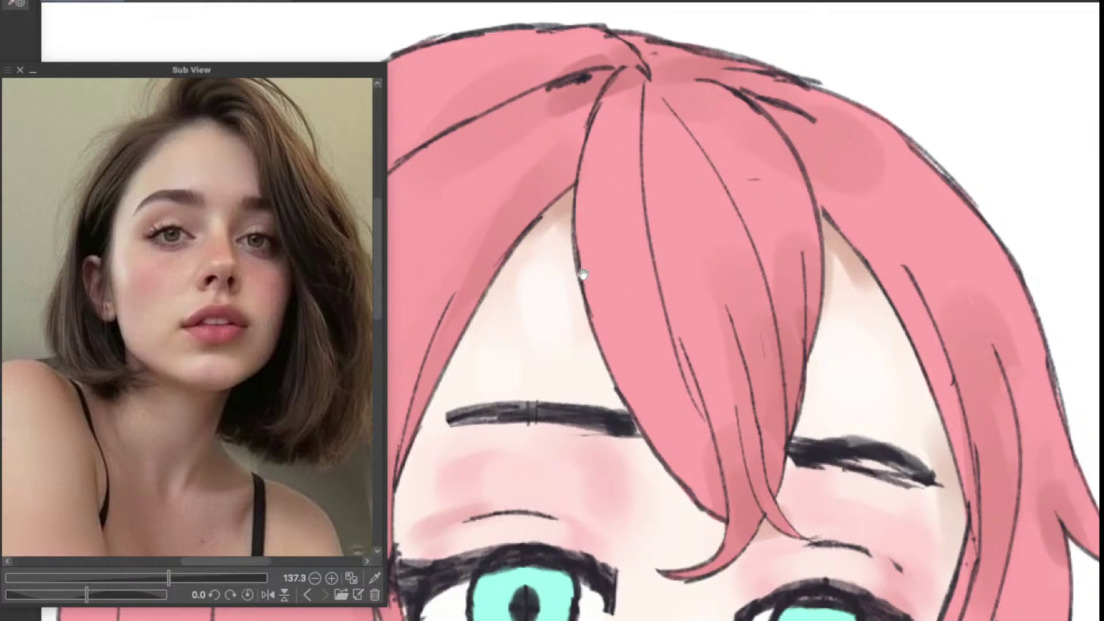
pyautogui.moveTo(598, 285); pyautogui.dragTo(701, 348)
pyautogui.hscroll(-5, 697, 271)
pyautogui.scroll(-5, 697, 271)
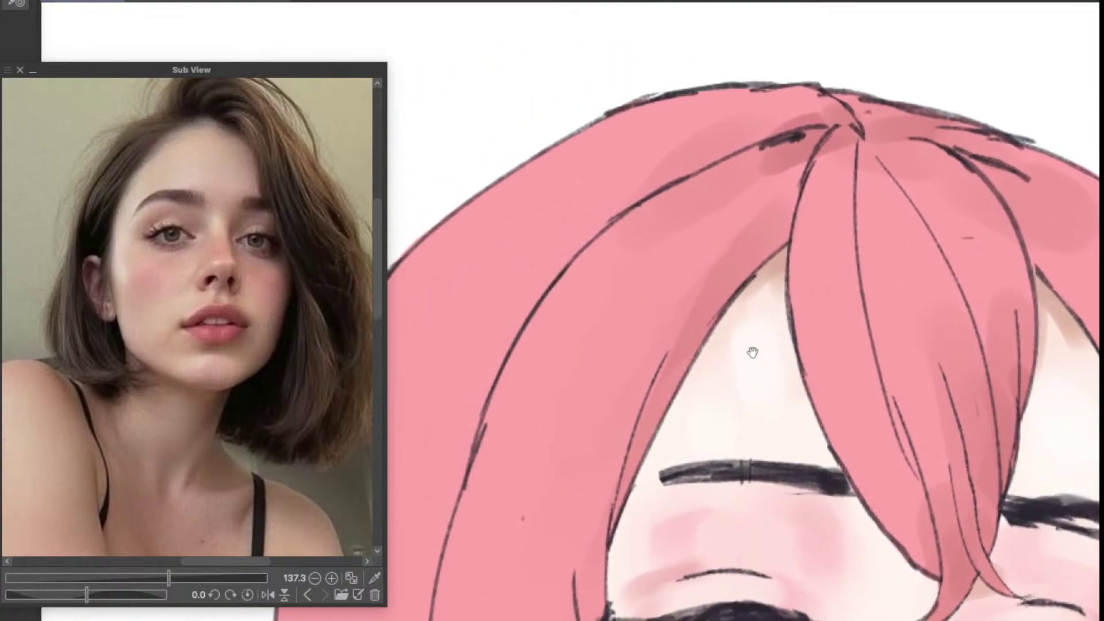
pyautogui.scroll(-6, 706, 470)
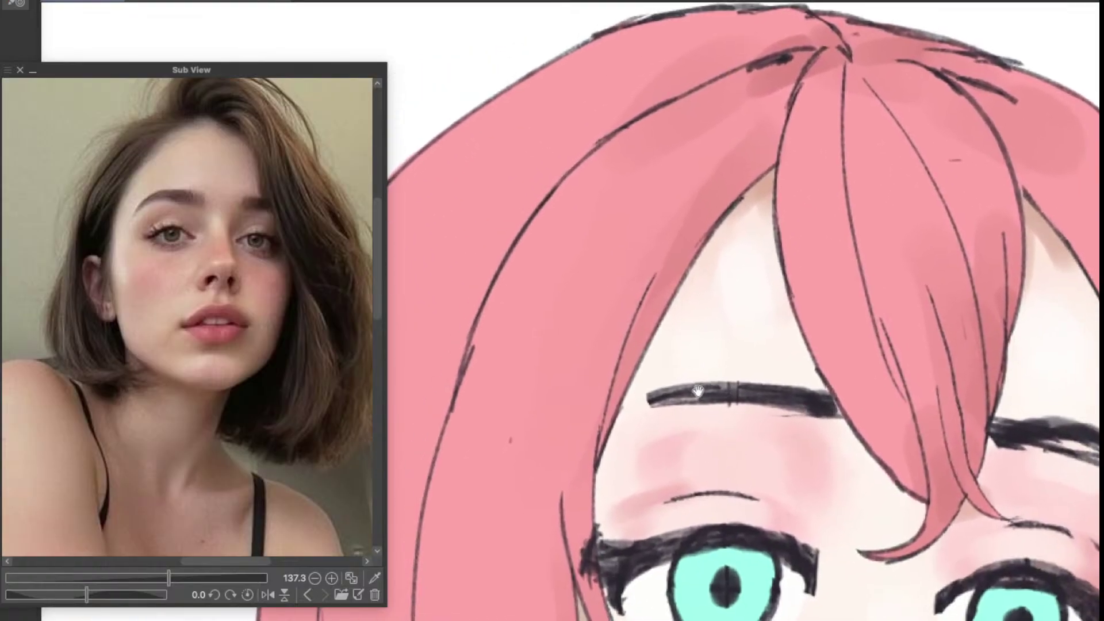
pyautogui.scroll(2, 644, 350)
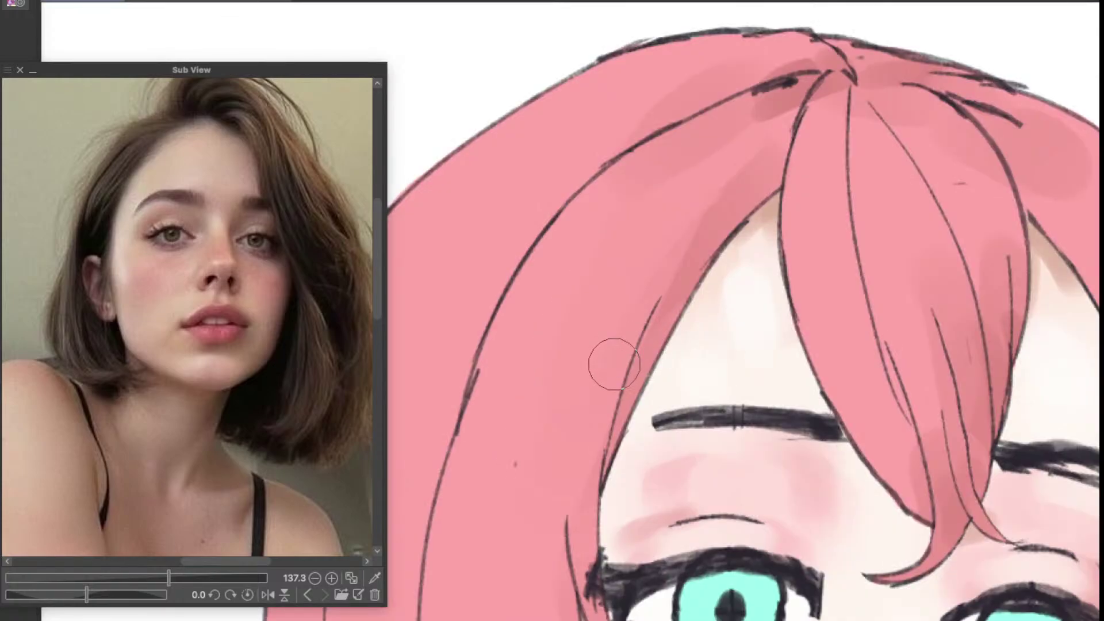
# Step: Shade the long hair strands on the left of the face with darker pink down to the shoulder
pyautogui.moveTo(630, 411)
pyautogui.mouseDown()
pyautogui.moveTo(688, 376)
pyautogui.moveTo(717, 374)
pyautogui.moveTo(759, 316)
pyautogui.moveTo(748, 311)
pyautogui.mouseUp()
pyautogui.scroll(-2, 650, 427)
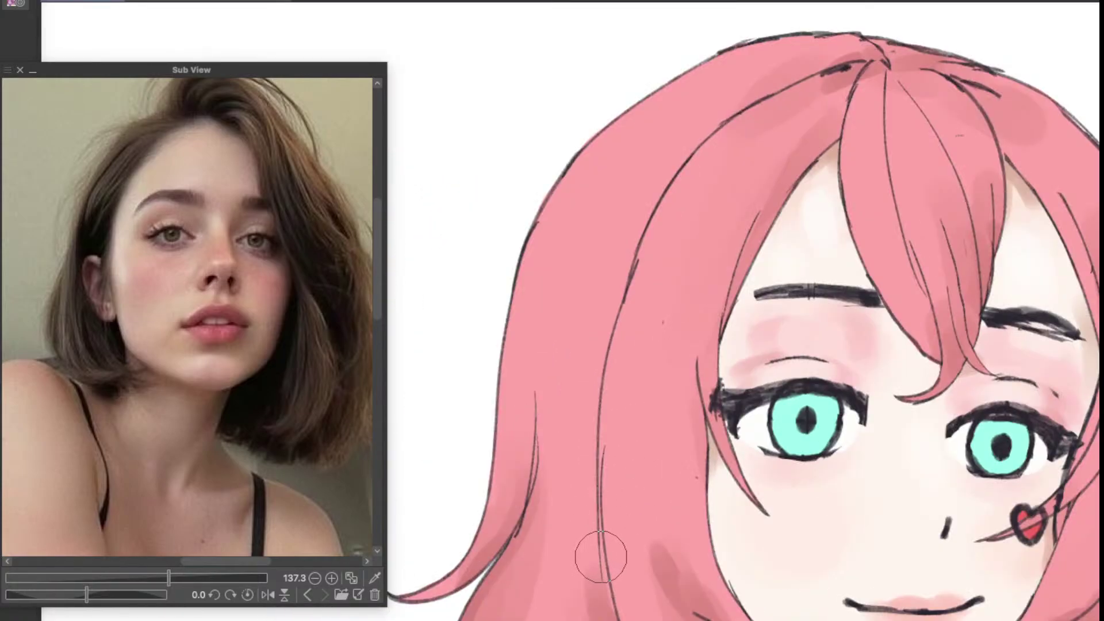
pyautogui.moveTo(594, 546)
pyautogui.mouseDown()
pyautogui.moveTo(585, 433)
pyautogui.moveTo(614, 534)
pyautogui.mouseUp()
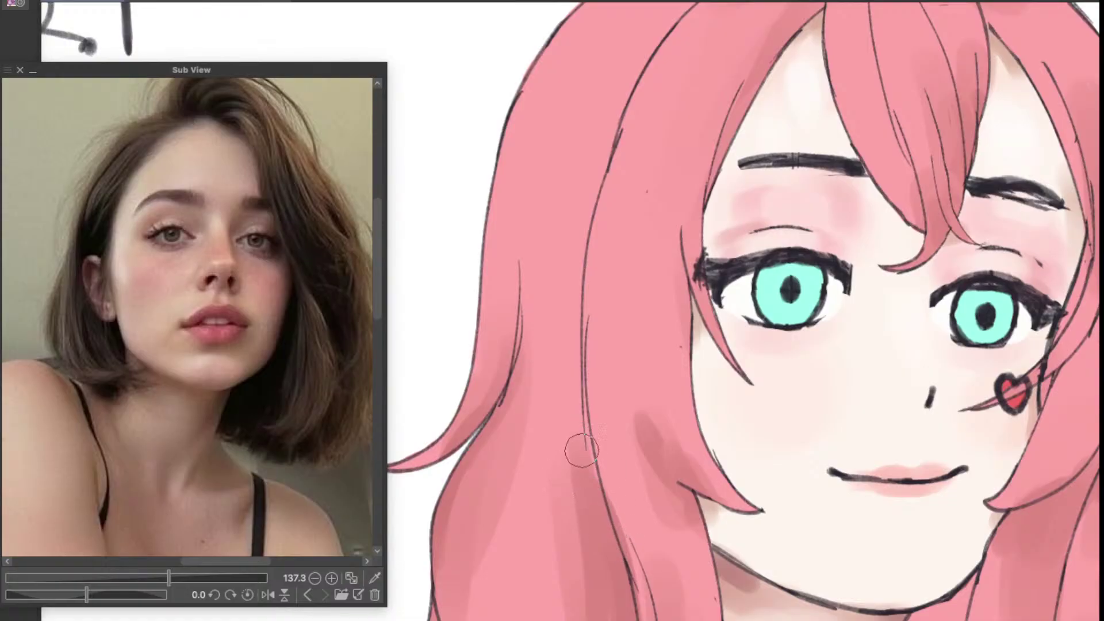
pyautogui.moveTo(621, 584); pyautogui.dragTo(611, 395)
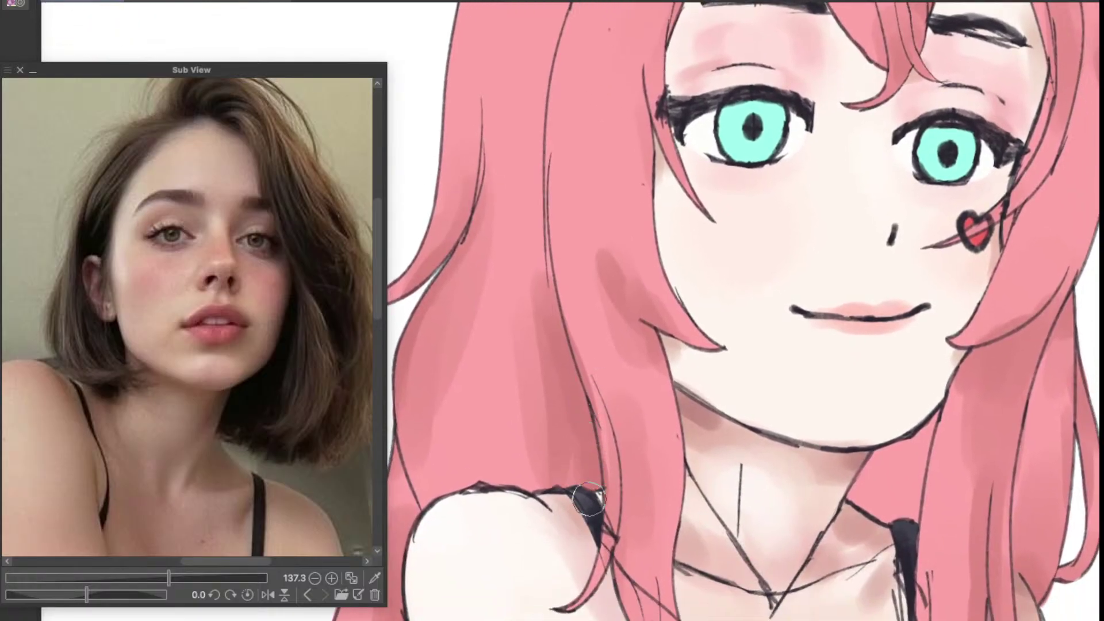
pyautogui.moveTo(585, 450); pyautogui.dragTo(790, 384)
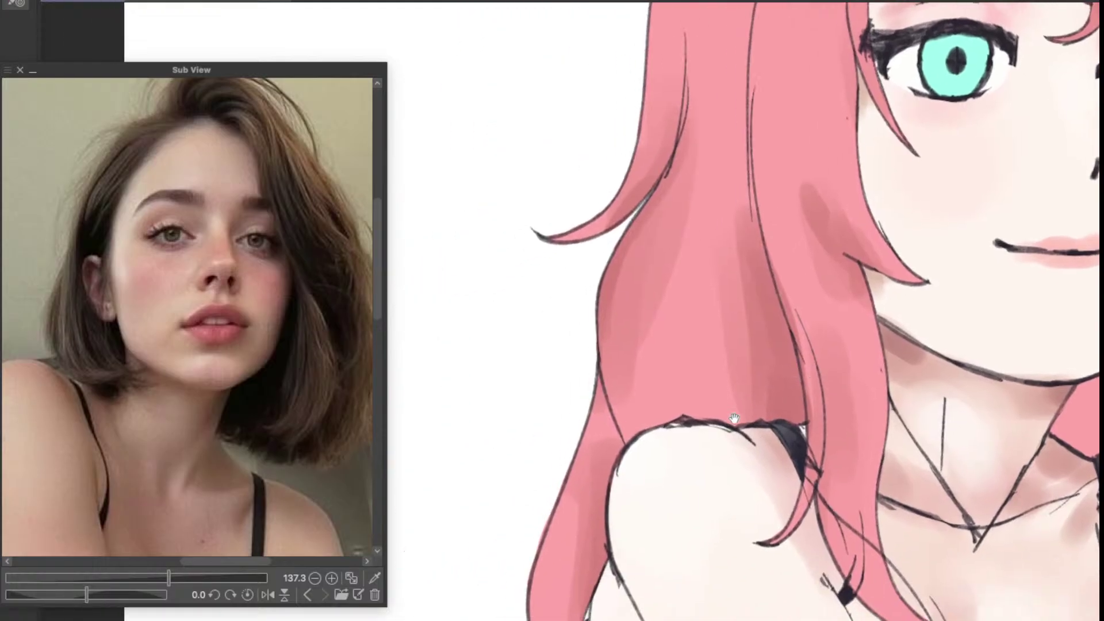
# Step: Add a darker pink shadow along the inner line of the outward-flicked lock on the hair's left side
pyautogui.scroll(-4, 630, 510)
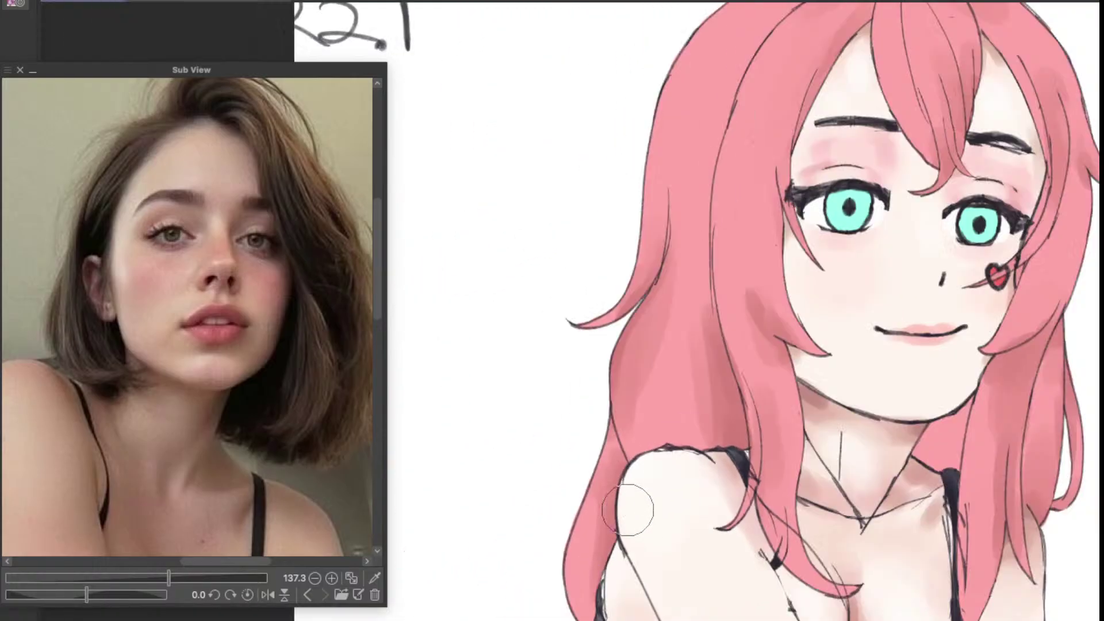
pyautogui.scroll(4, 653, 345)
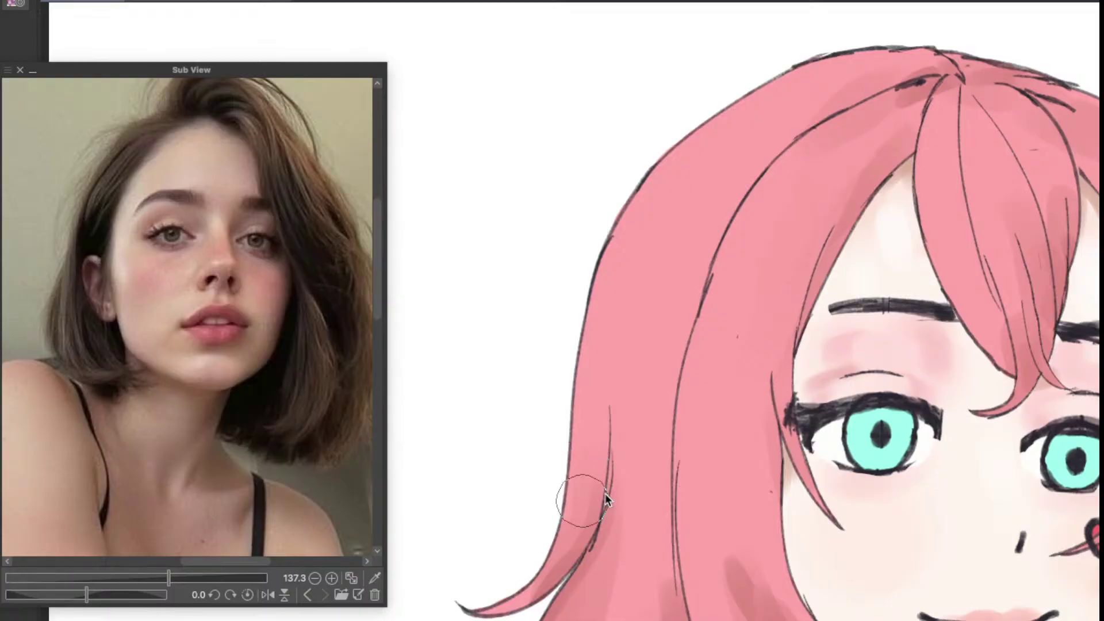
pyautogui.moveTo(601, 523); pyautogui.dragTo(609, 412)
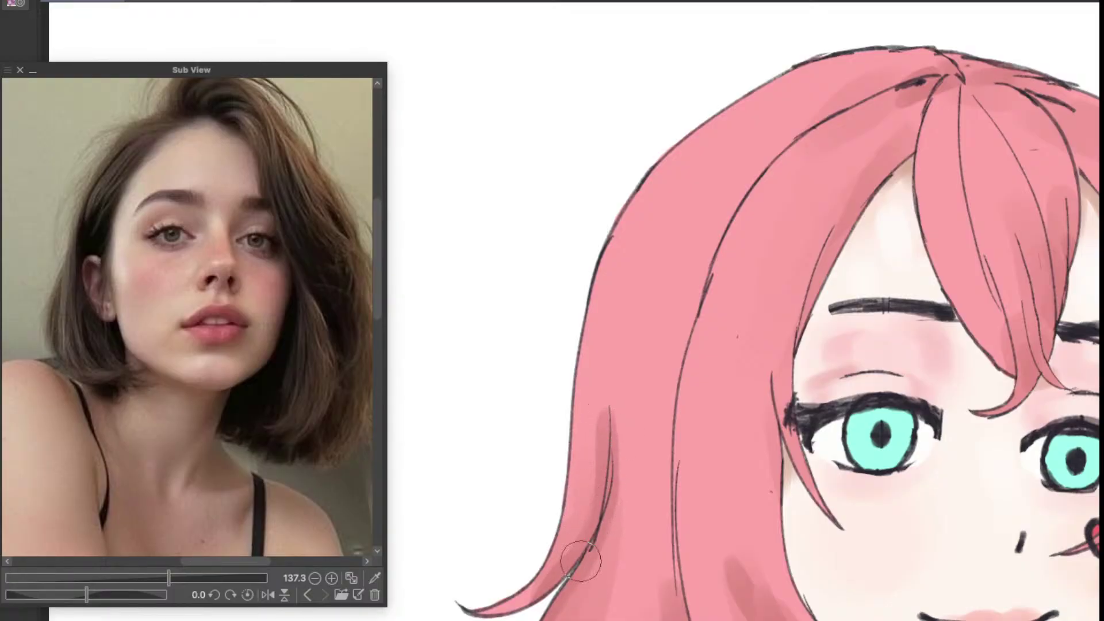
# Step: Paint a darker pink shadow above the strand line that runs left from the crown parting
pyautogui.scroll(-3, 601, 500)
pyautogui.scroll(1, 643, 402)
pyautogui.moveTo(672, 379); pyautogui.dragTo(641, 402)
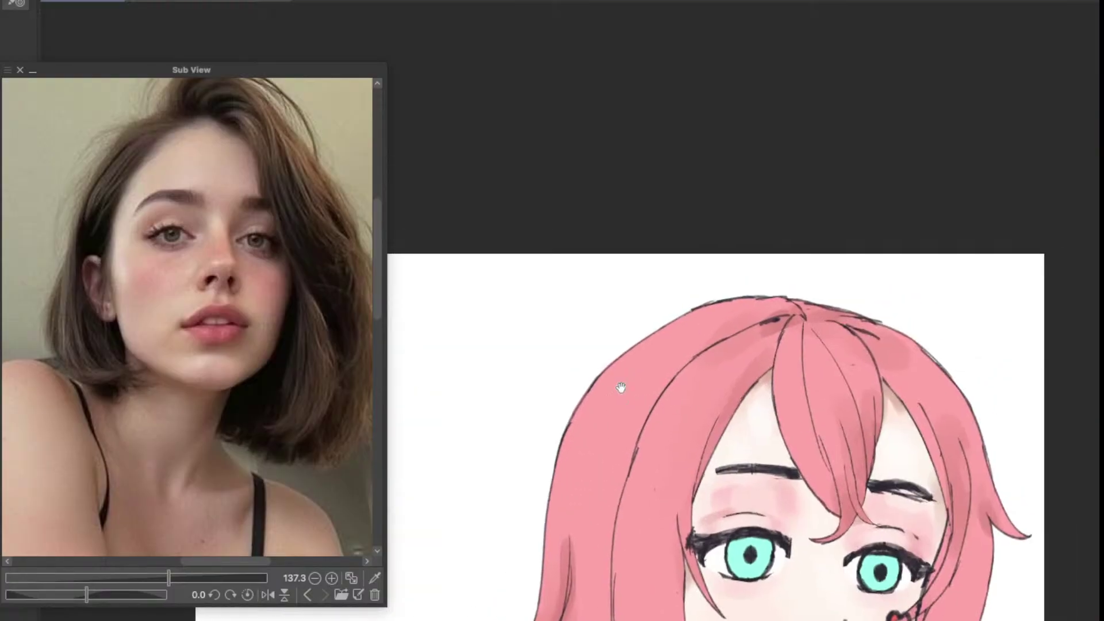
pyautogui.scroll(3, 621, 388)
pyautogui.scroll(-2, 679, 380)
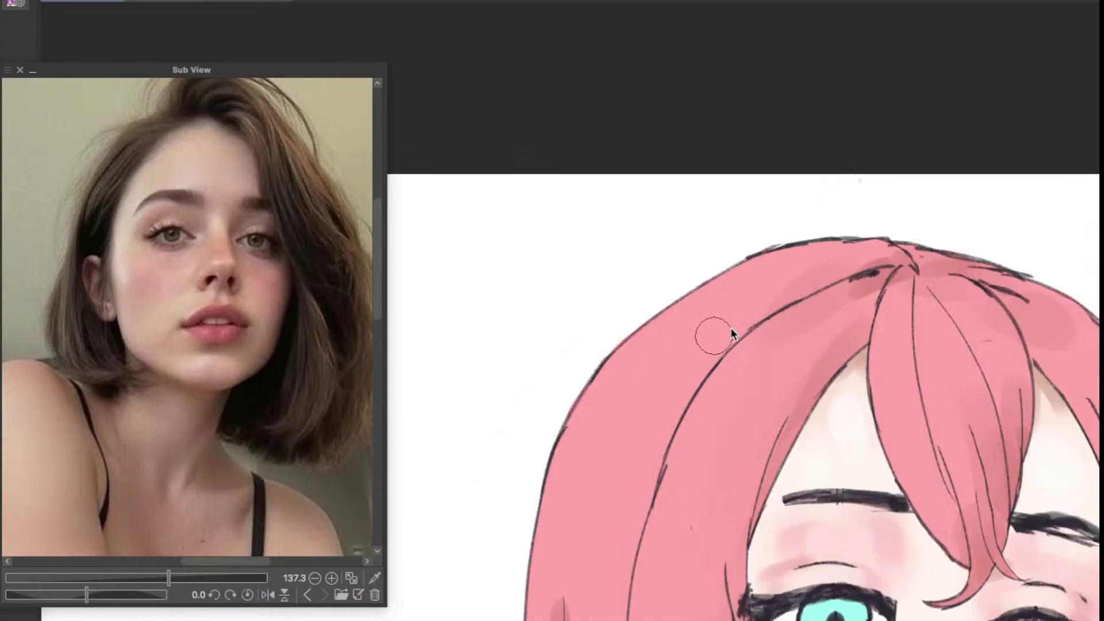
pyautogui.moveTo(796, 291)
pyautogui.mouseDown()
pyautogui.moveTo(776, 305)
pyautogui.moveTo(876, 262)
pyautogui.mouseUp()
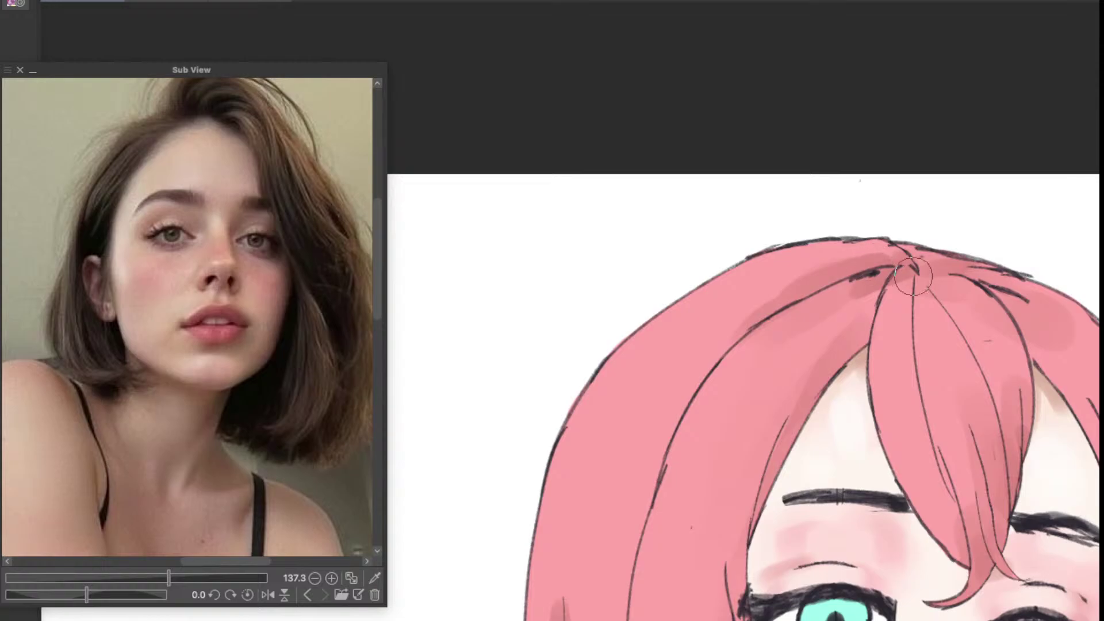
# Step: Examine the hair shading around the crown, the central bangs and the locks on the right of the face
pyautogui.scroll(-5, 909, 273)
pyautogui.scroll(5, 956, 332)
pyautogui.moveTo(956, 332); pyautogui.dragTo(846, 324)
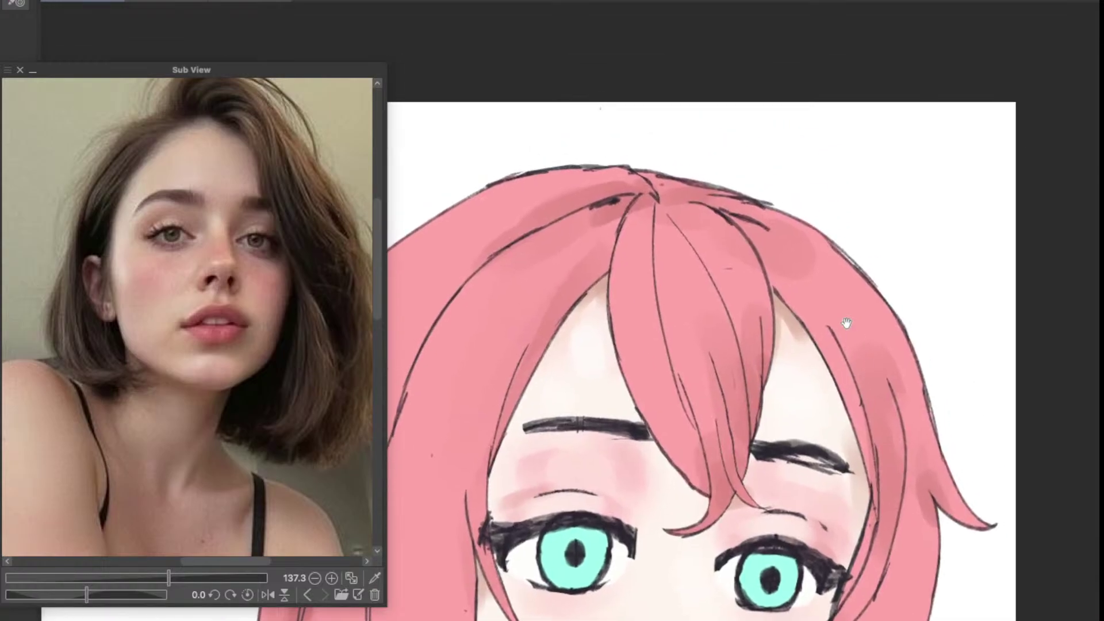
pyautogui.scroll(3, 765, 222)
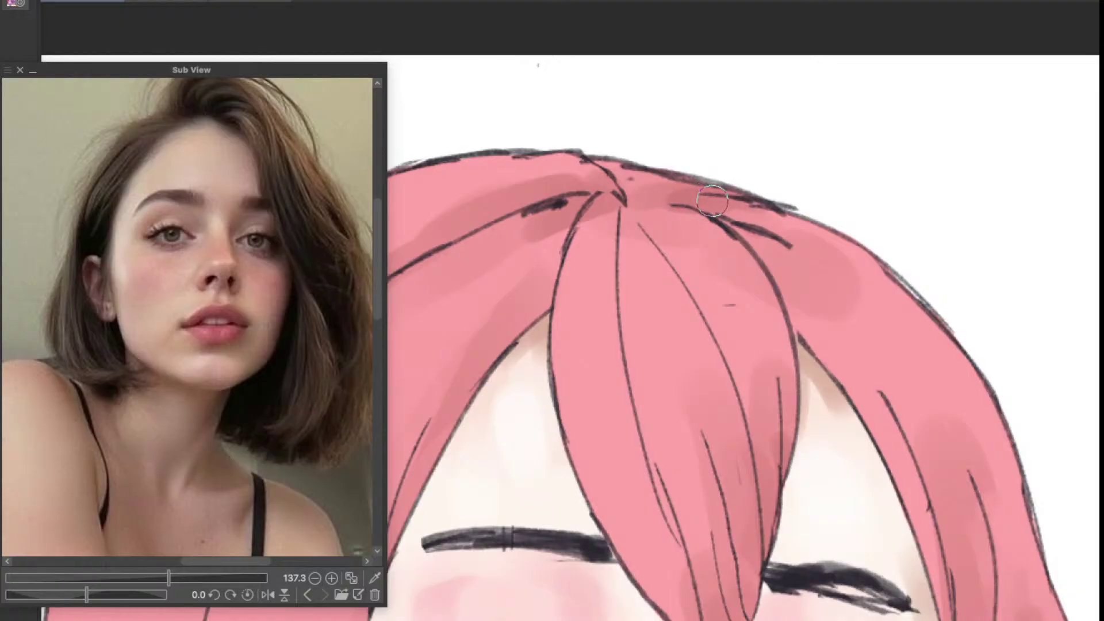
pyautogui.scroll(-3, 788, 217)
pyautogui.scroll(4, 788, 217)
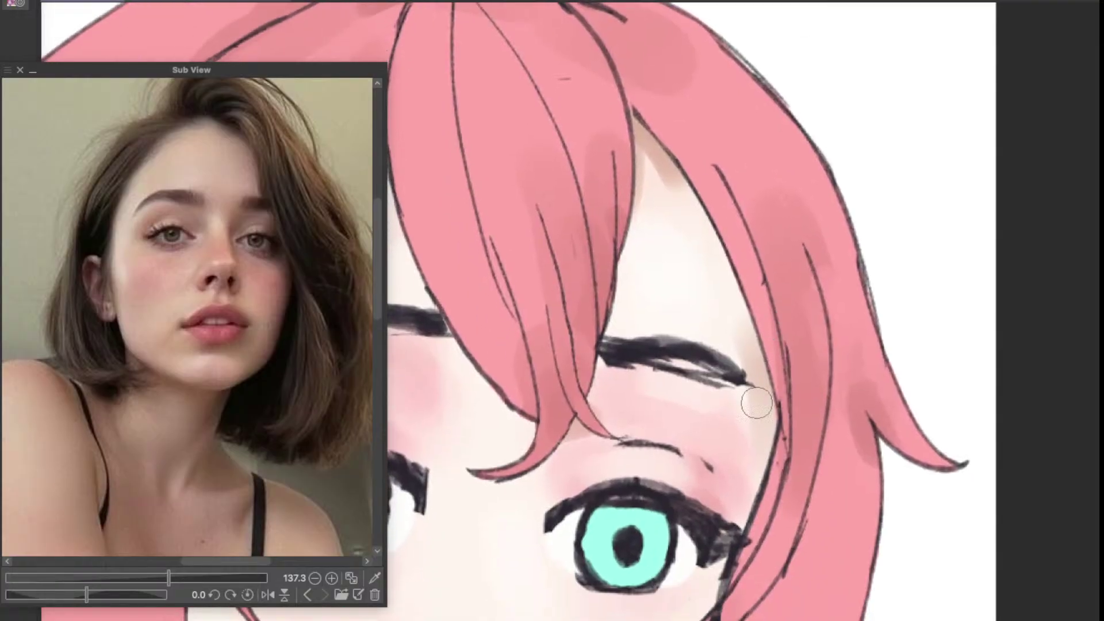
pyautogui.scroll(-4, 776, 414)
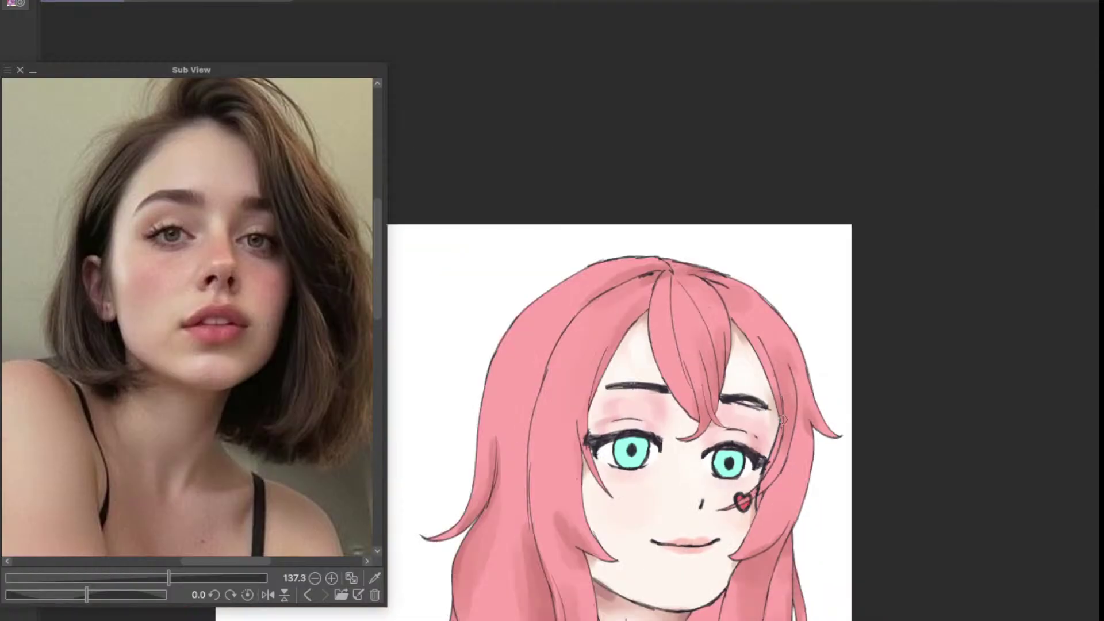
pyautogui.scroll(3, 785, 435)
pyautogui.scroll(-3, 782, 459)
pyautogui.scroll(5, 716, 439)
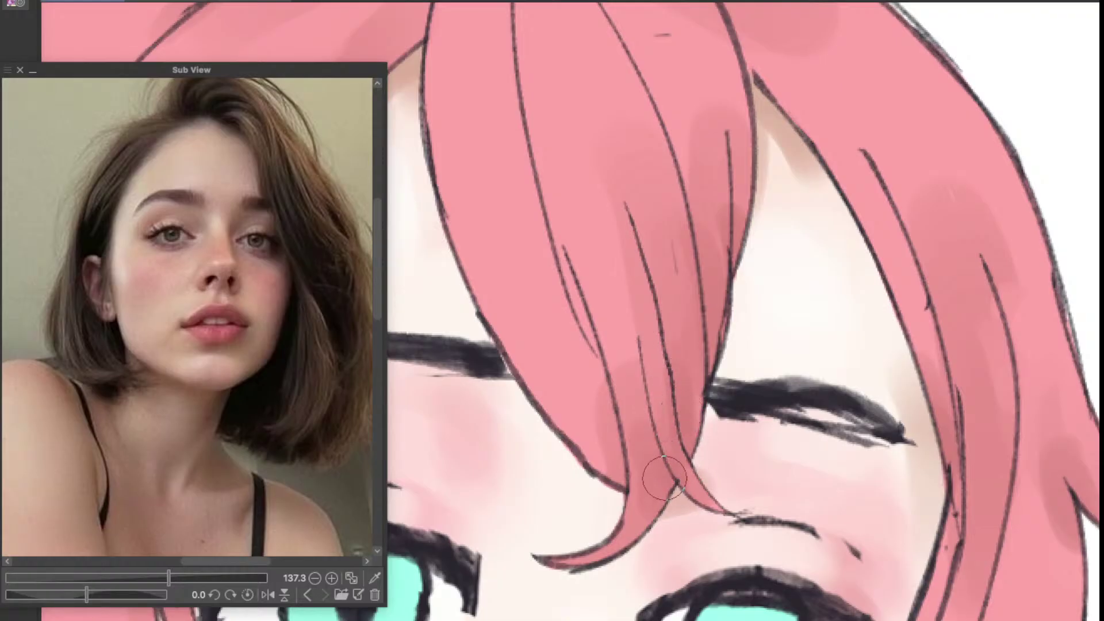
pyautogui.scroll(-5, 684, 477)
pyautogui.scroll(6, 700, 495)
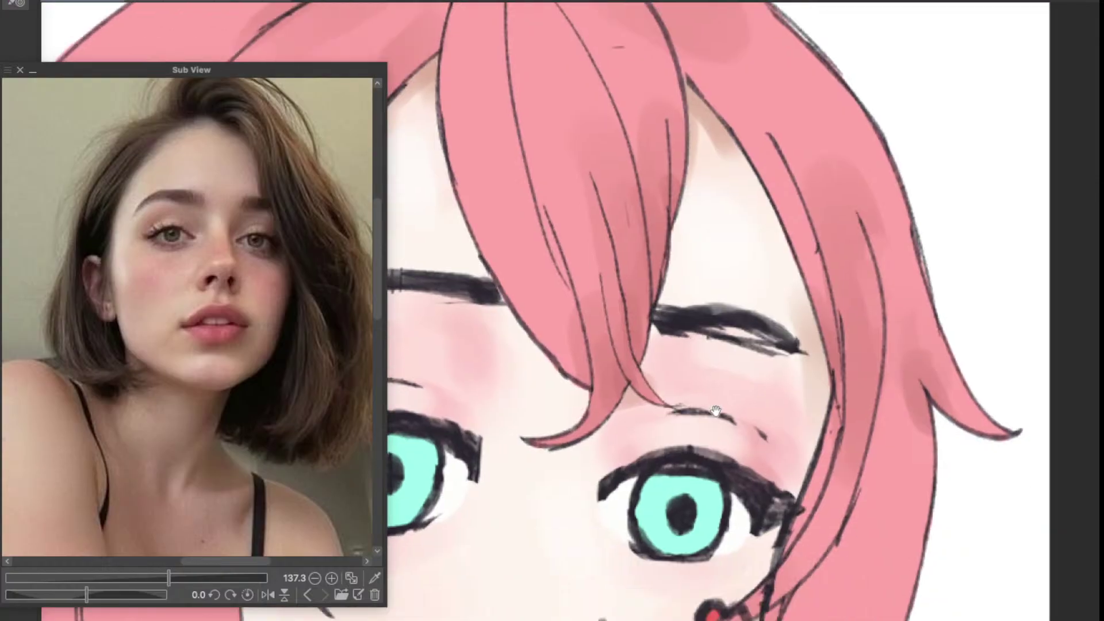
# Step: Shade the lower edge of the curved lock beside the cheek heart with darker pink
pyautogui.scroll(-4, 735, 352)
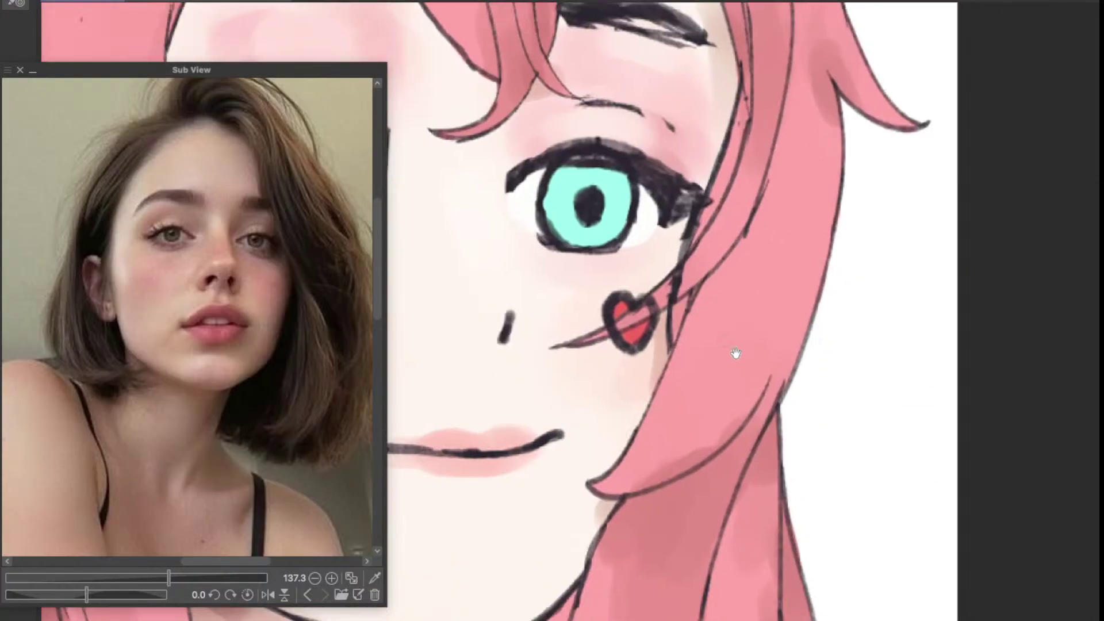
pyautogui.scroll(4, 747, 403)
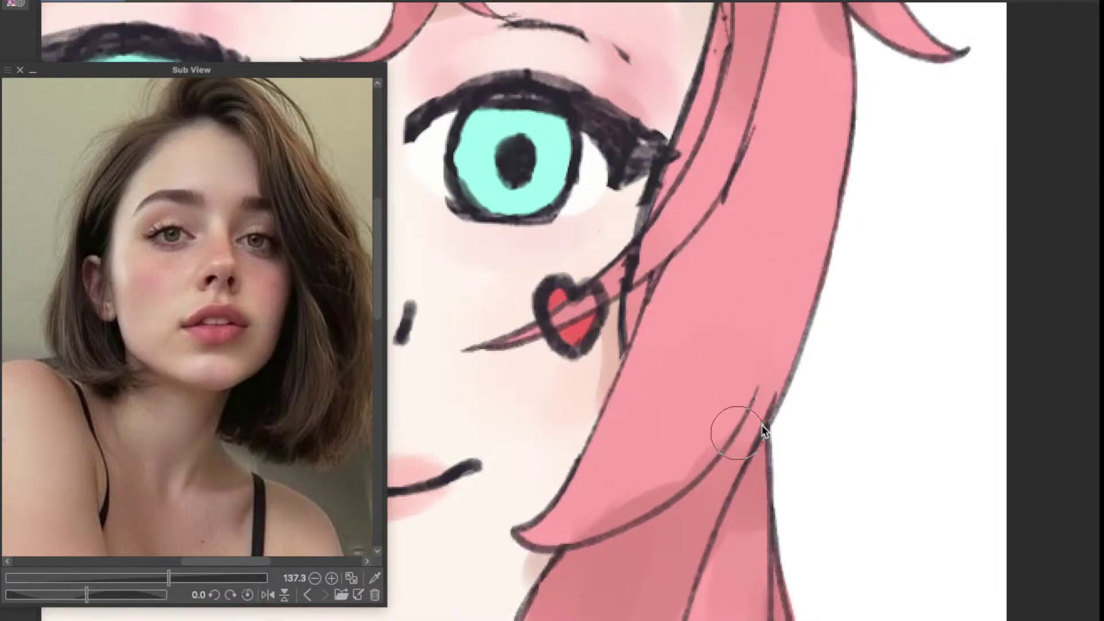
pyautogui.moveTo(766, 390)
pyautogui.mouseDown()
pyautogui.moveTo(682, 509)
pyautogui.moveTo(741, 462)
pyautogui.moveTo(764, 384)
pyautogui.moveTo(710, 475)
pyautogui.mouseUp()
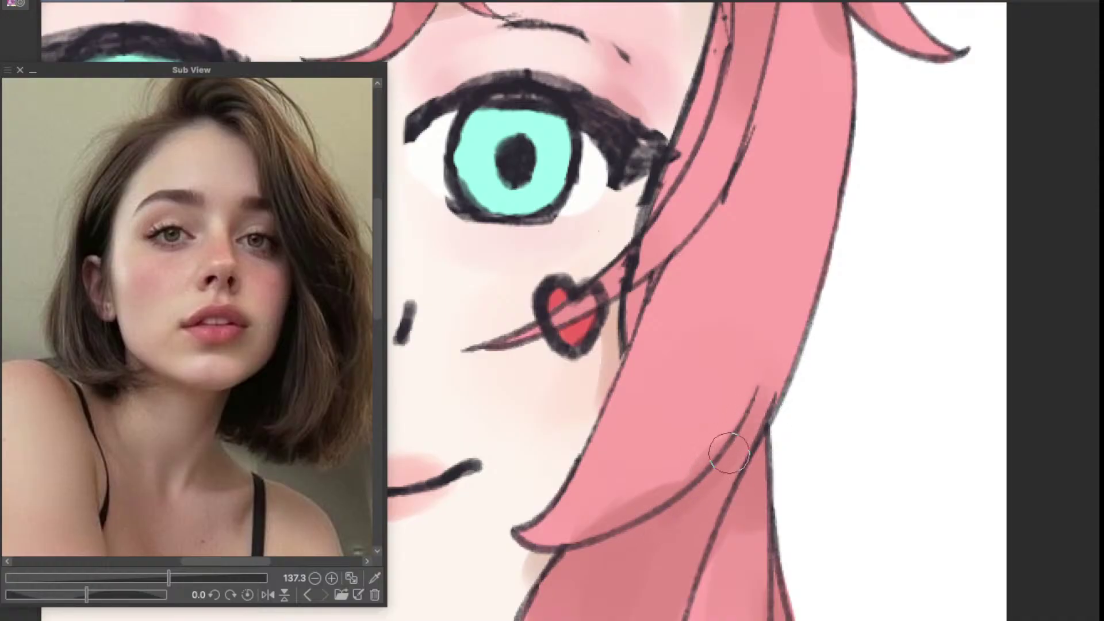
pyautogui.scroll(-4, 723, 451)
pyautogui.scroll(2, 718, 460)
pyautogui.scroll(-2, 717, 519)
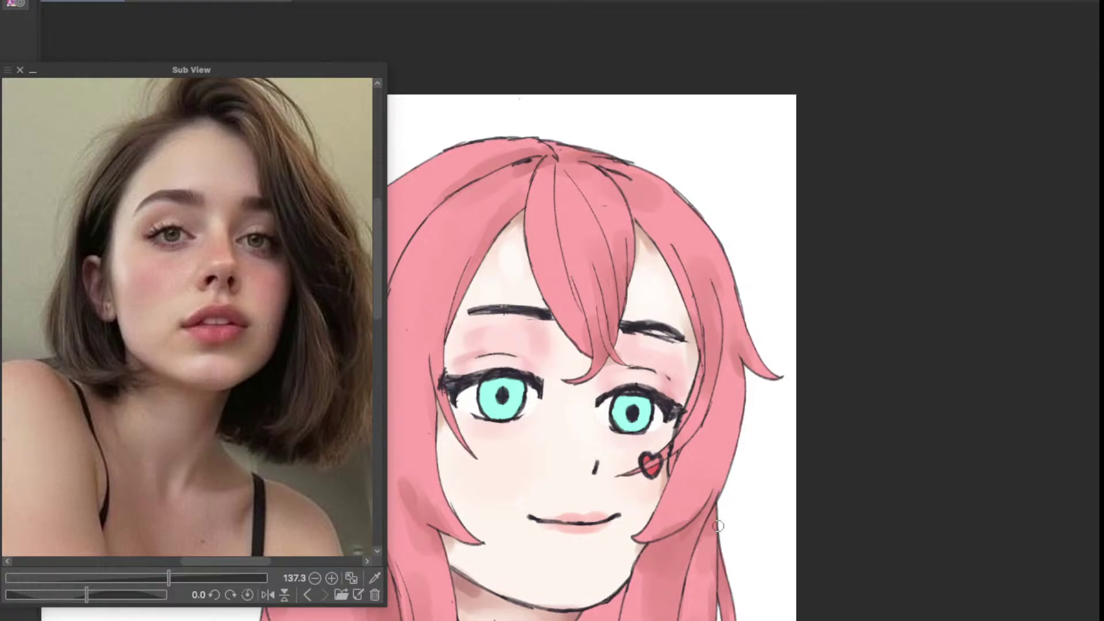
# Step: Paint the light base pink over the shadow along the lower edge of the curved lock beside the cheek heart
pyautogui.moveTo(719, 526); pyautogui.dragTo(775, 393)
pyautogui.scroll(3, 723, 430)
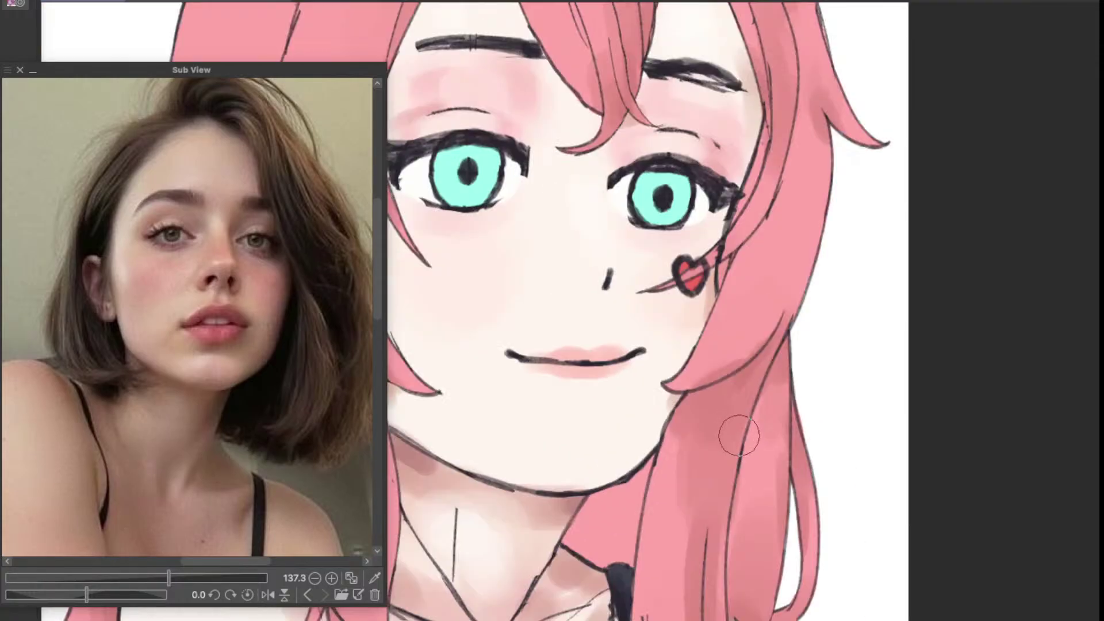
pyautogui.scroll(-3, 733, 437)
pyautogui.scroll(5, 719, 425)
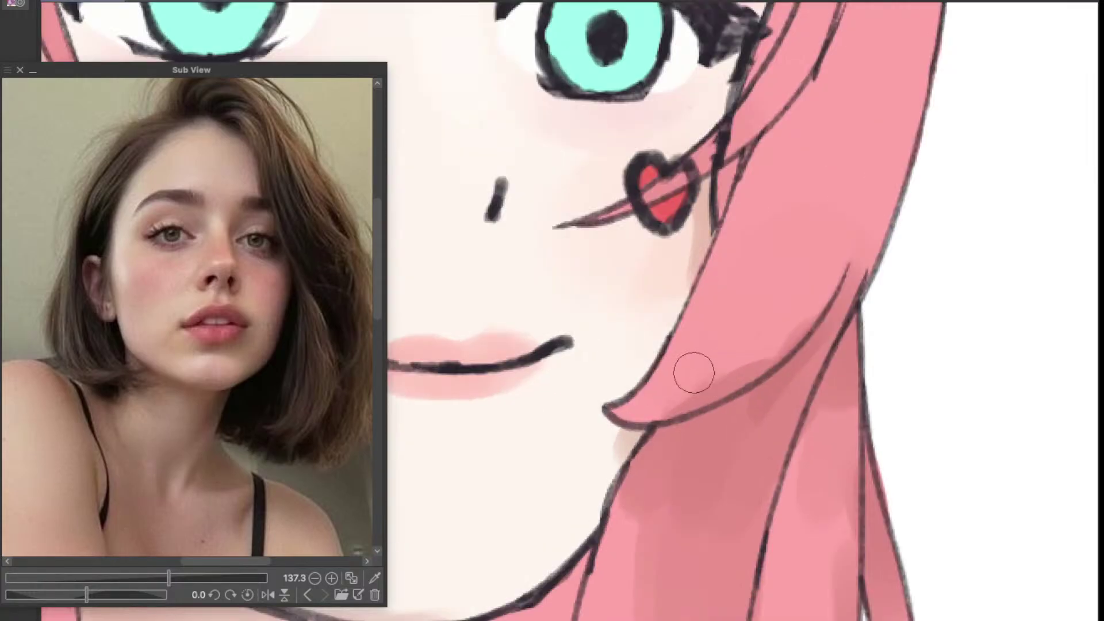
pyautogui.moveTo(681, 390); pyautogui.dragTo(766, 330)
pyautogui.moveTo(652, 401)
pyautogui.mouseDown()
pyautogui.moveTo(742, 367)
pyautogui.moveTo(788, 320)
pyautogui.mouseUp()
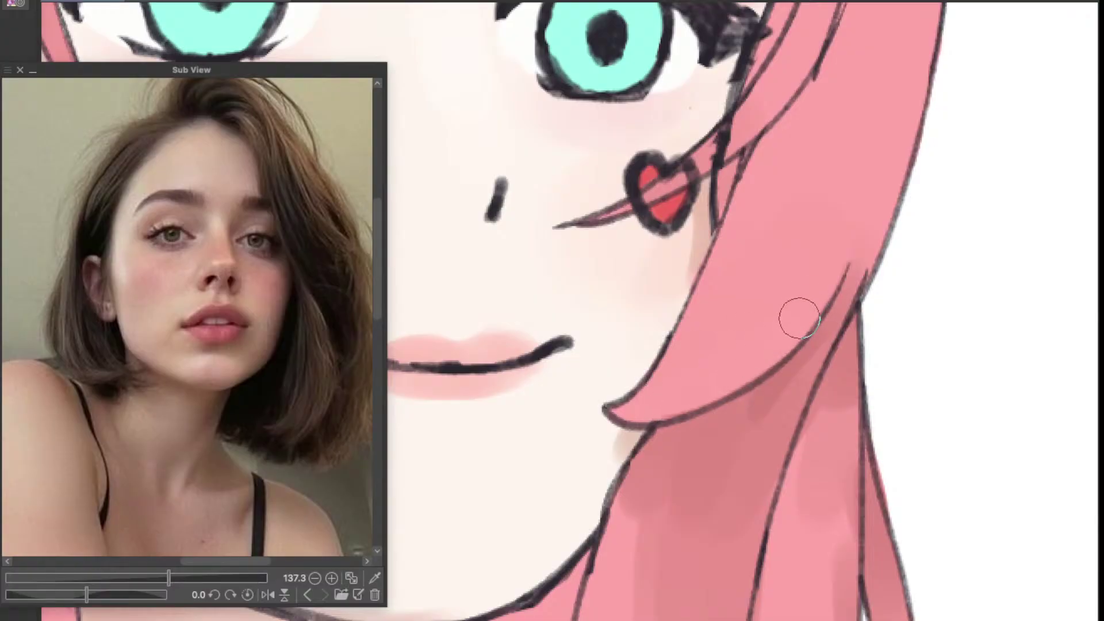
pyautogui.scroll(-5, 801, 329)
pyautogui.scroll(4, 805, 334)
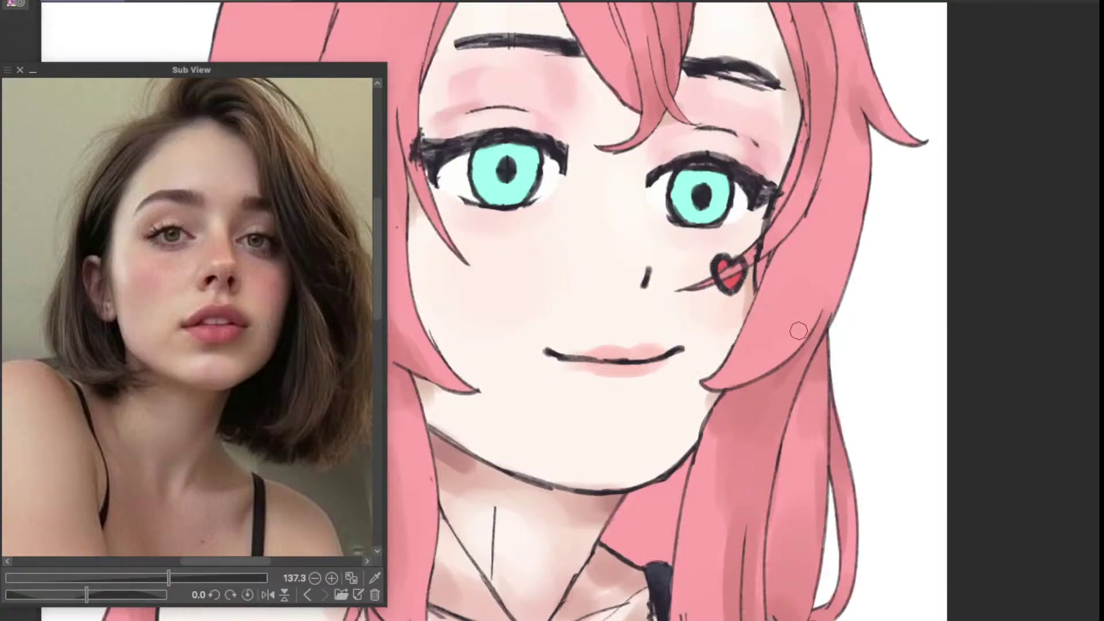
# Step: Deepen the darker pink shadow on the strands hanging directly beneath the curved lock on the right of the face
pyautogui.scroll(-1, 815, 350)
pyautogui.scroll(-2, 805, 351)
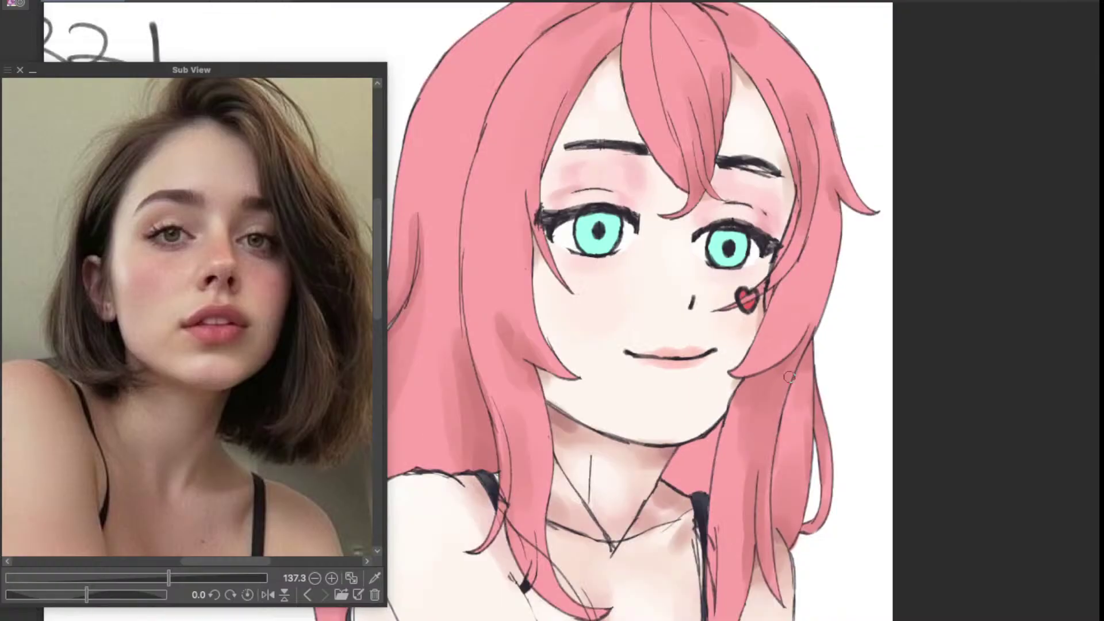
pyautogui.scroll(2, 801, 350)
pyautogui.moveTo(783, 391); pyautogui.dragTo(800, 435)
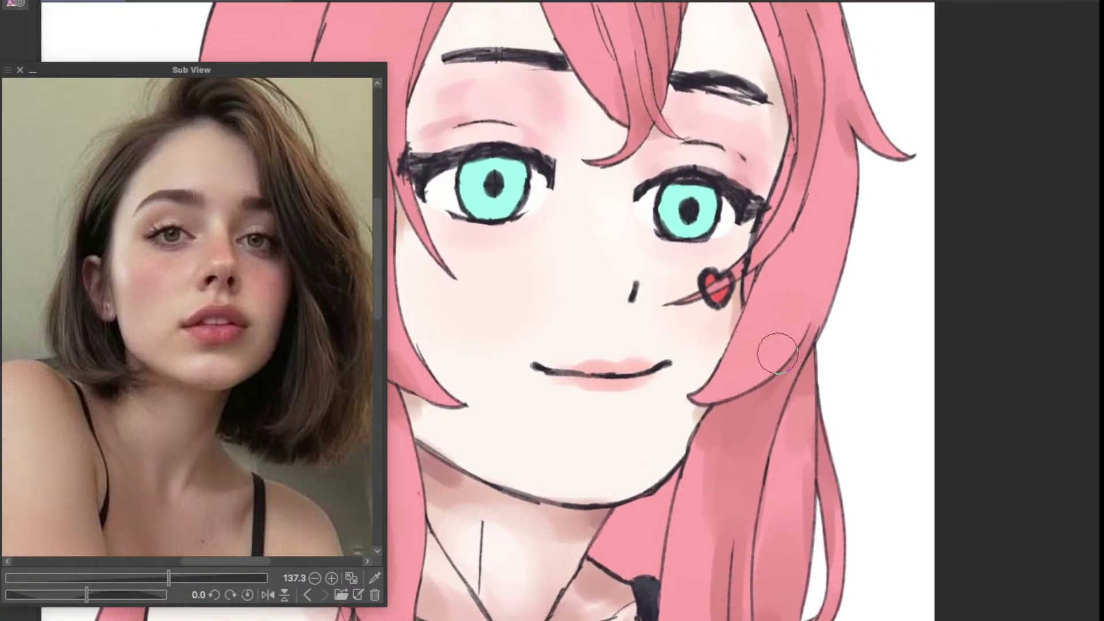
pyautogui.scroll(1, 777, 352)
pyautogui.scroll(-1, 776, 374)
pyautogui.scroll(-3, 770, 431)
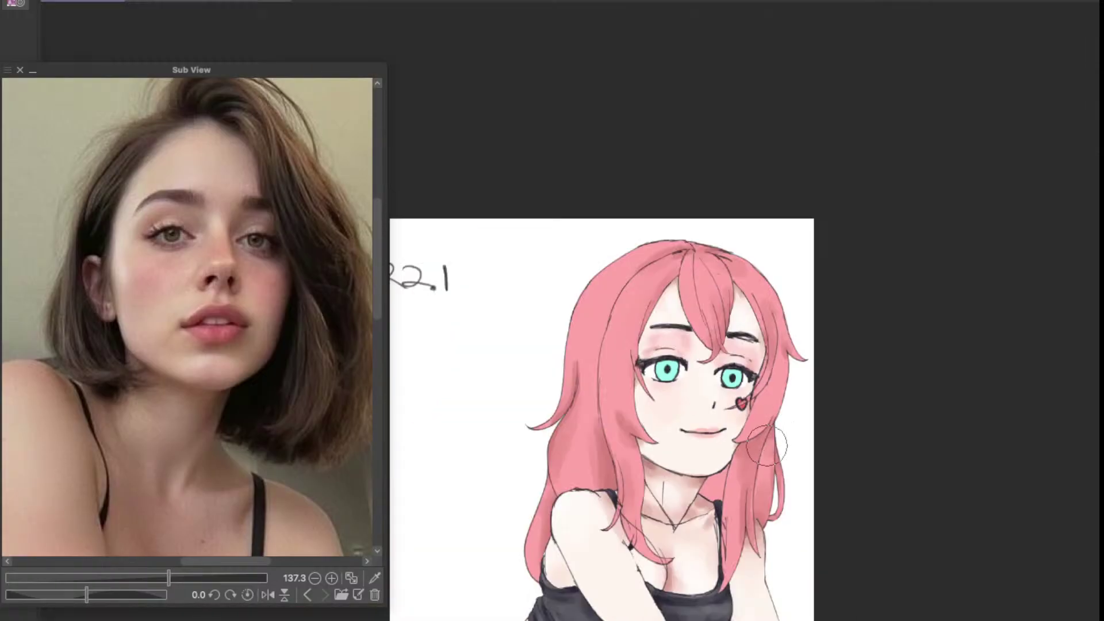
pyautogui.scroll(2, 768, 446)
pyautogui.scroll(2, 767, 448)
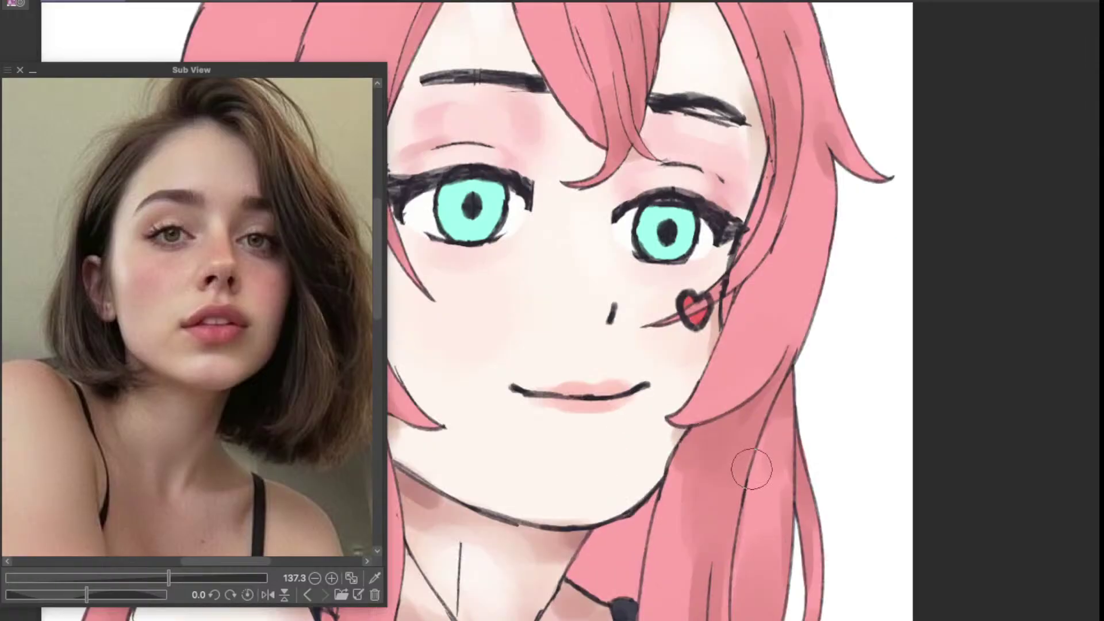
pyautogui.moveTo(756, 474); pyautogui.dragTo(808, 410)
pyautogui.scroll(-2, 667, 454)
pyautogui.scroll(-1, 679, 452)
pyautogui.scroll(1, 687, 452)
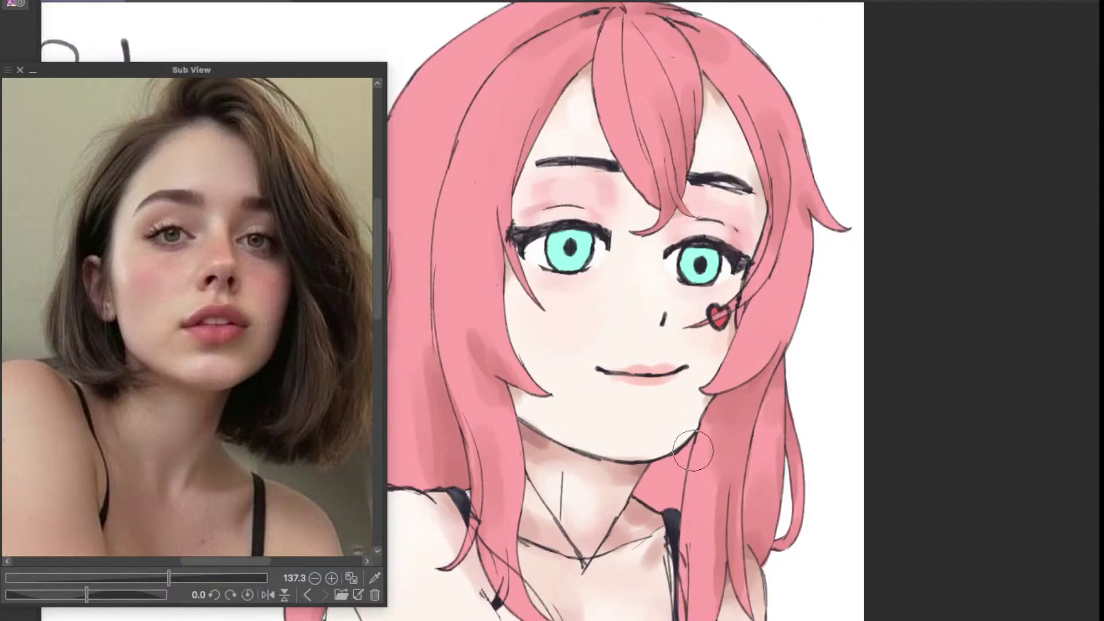
# Step: Shade the inner edge of the left front strand where it borders the forehead with darker pink
pyautogui.moveTo(731, 469); pyautogui.dragTo(787, 561)
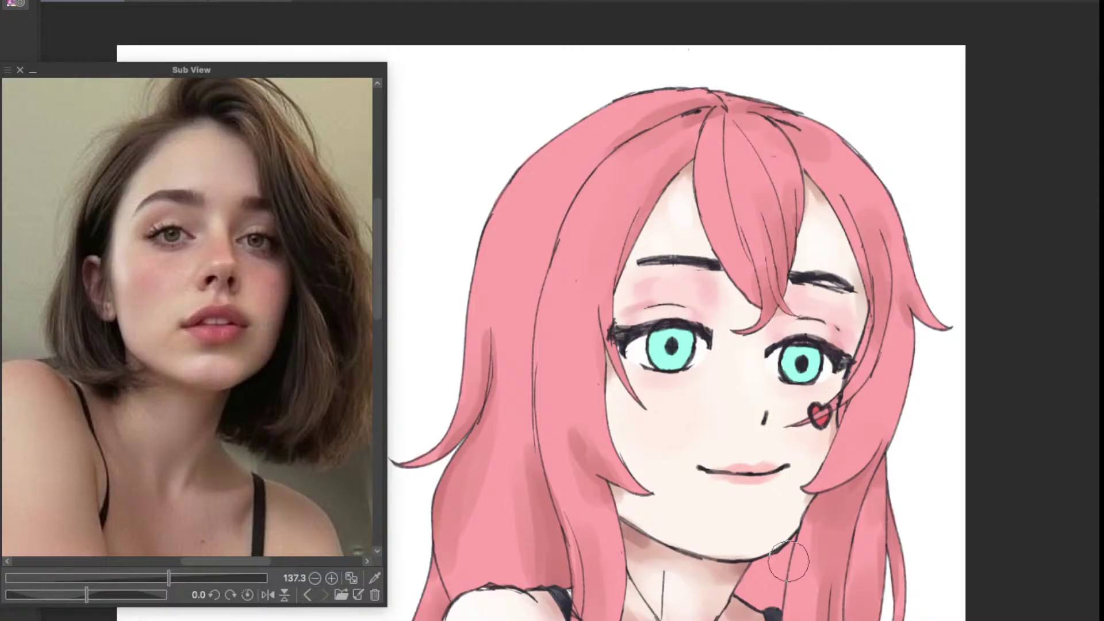
pyautogui.moveTo(813, 483)
pyautogui.mouseDown()
pyautogui.moveTo(817, 389)
pyautogui.moveTo(845, 361)
pyautogui.mouseUp()
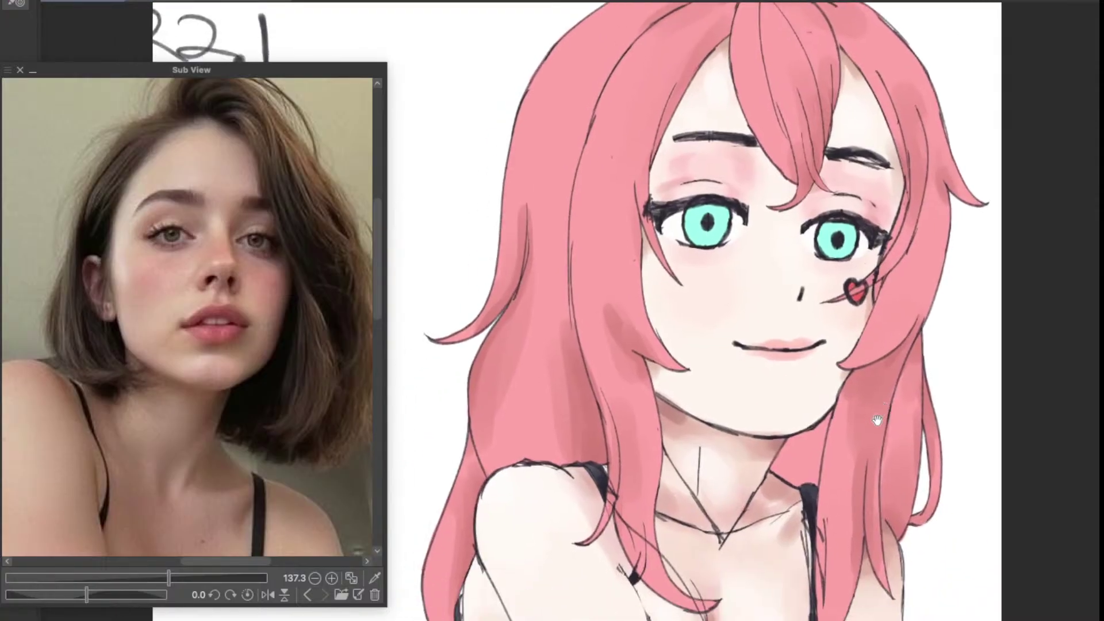
pyautogui.moveTo(877, 419)
pyautogui.mouseDown()
pyautogui.moveTo(881, 464)
pyautogui.moveTo(889, 448)
pyautogui.moveTo(846, 441)
pyautogui.moveTo(867, 447)
pyautogui.moveTo(850, 456)
pyautogui.moveTo(765, 384)
pyautogui.moveTo(779, 475)
pyautogui.moveTo(821, 516)
pyautogui.mouseUp()
pyautogui.scroll(-1, 885, 444)
pyautogui.scroll(2, 727, 243)
pyautogui.scroll(1, 725, 299)
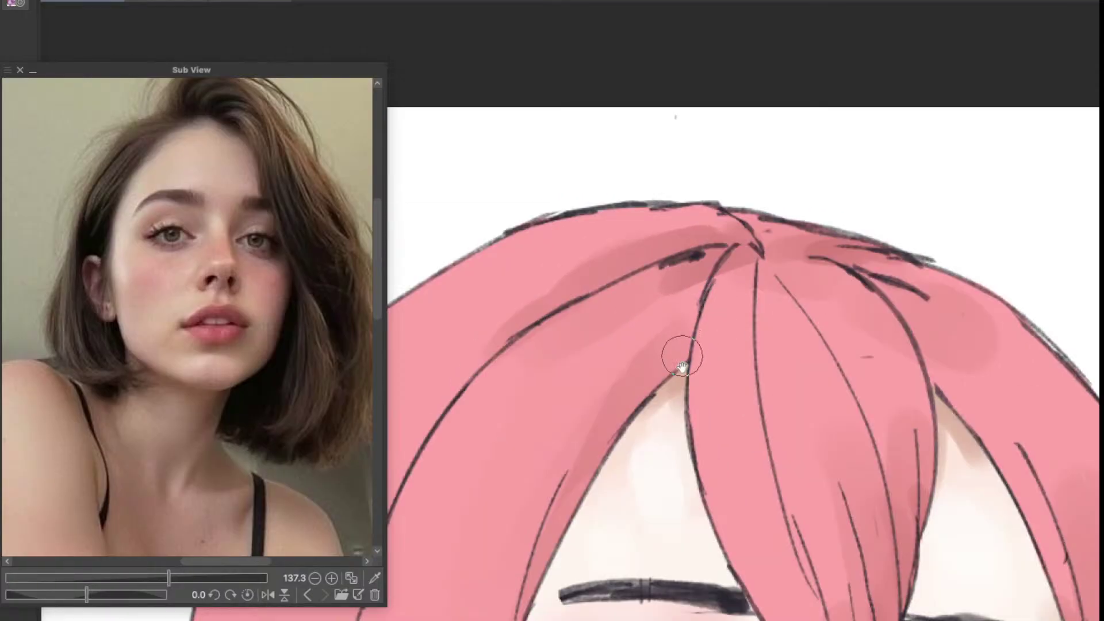
pyautogui.moveTo(683, 357); pyautogui.dragTo(750, 354)
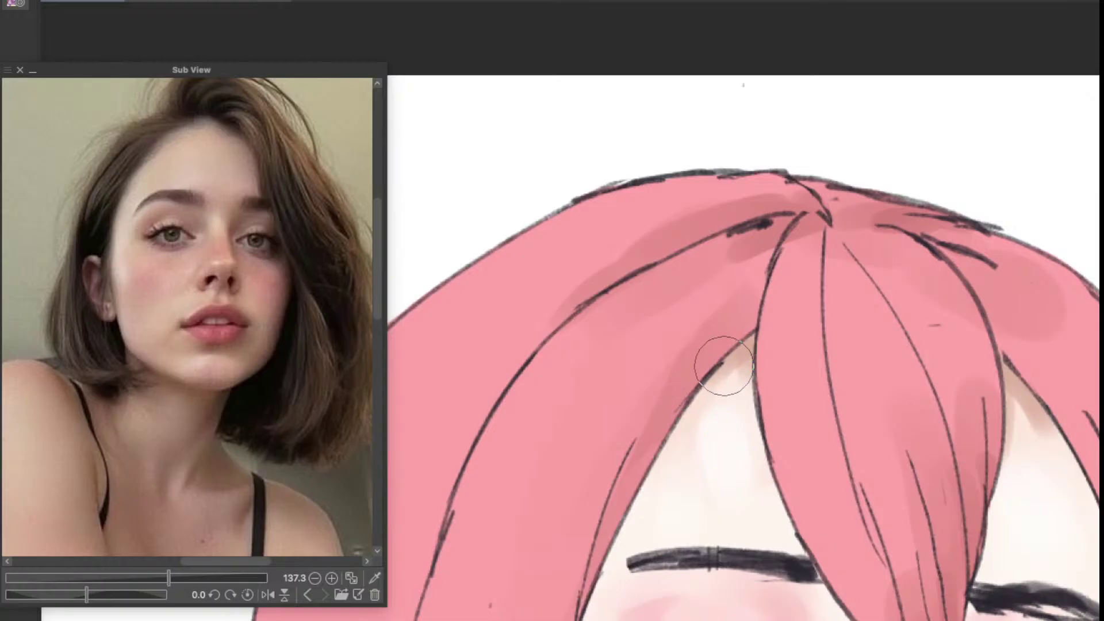
pyautogui.moveTo(661, 426); pyautogui.dragTo(620, 570)
pyautogui.scroll(-5, 632, 534)
pyautogui.scroll(3, 684, 457)
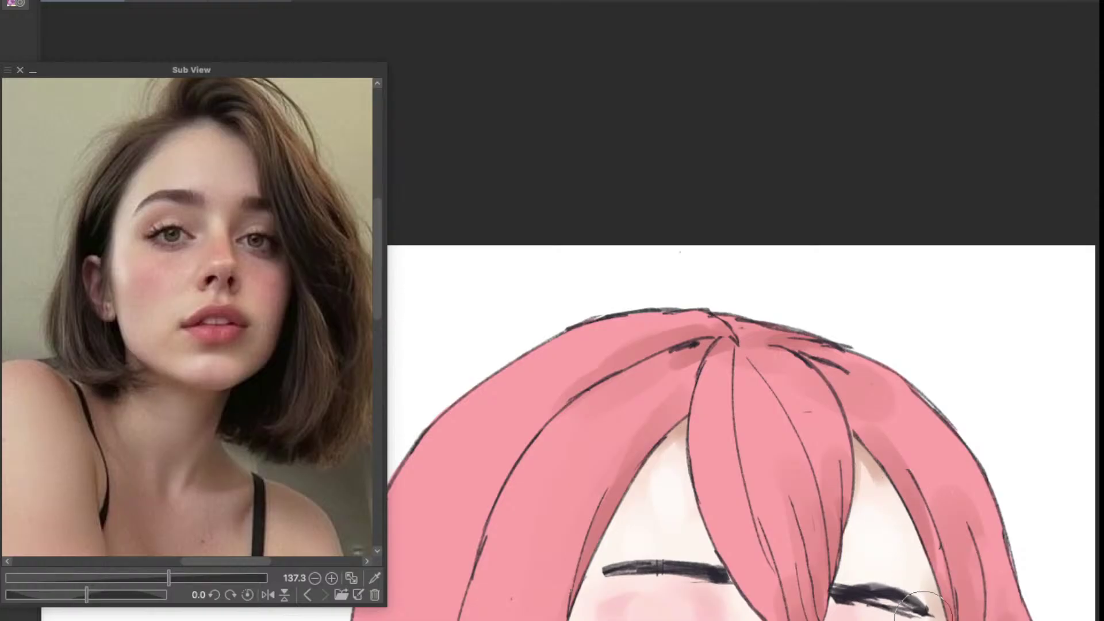
pyautogui.scroll(-4, 898, 516)
pyautogui.scroll(4, 911, 516)
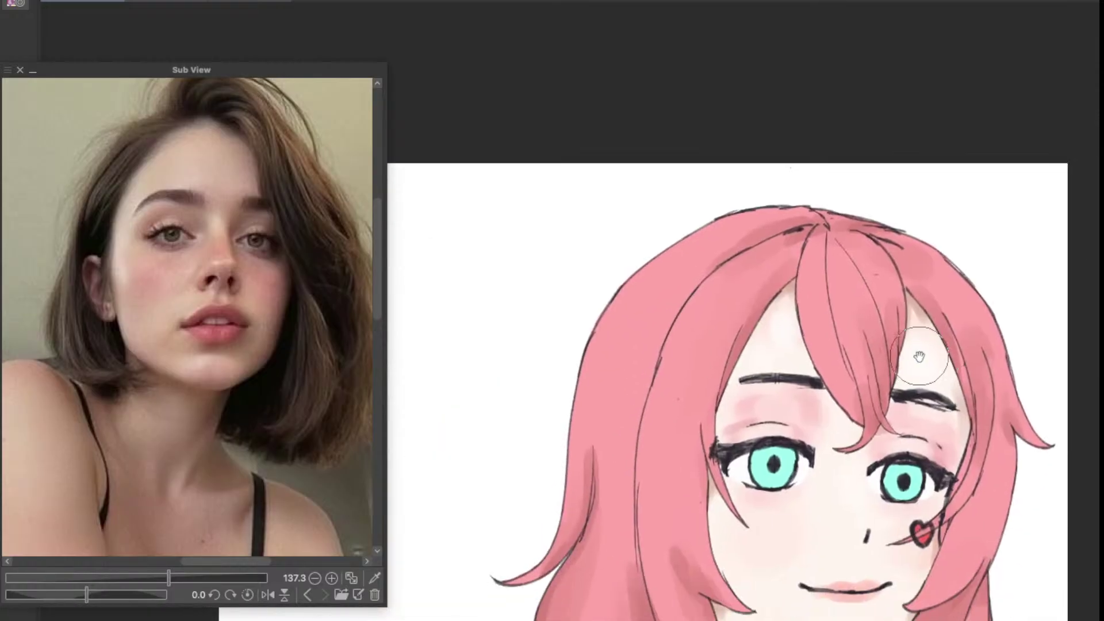
# Step: Examine the darker pink shading across the lower strands, the crown and the bangs of the portrait's hair
pyautogui.moveTo(919, 357); pyautogui.dragTo(878, 152)
pyautogui.moveTo(794, 442); pyautogui.dragTo(793, 434)
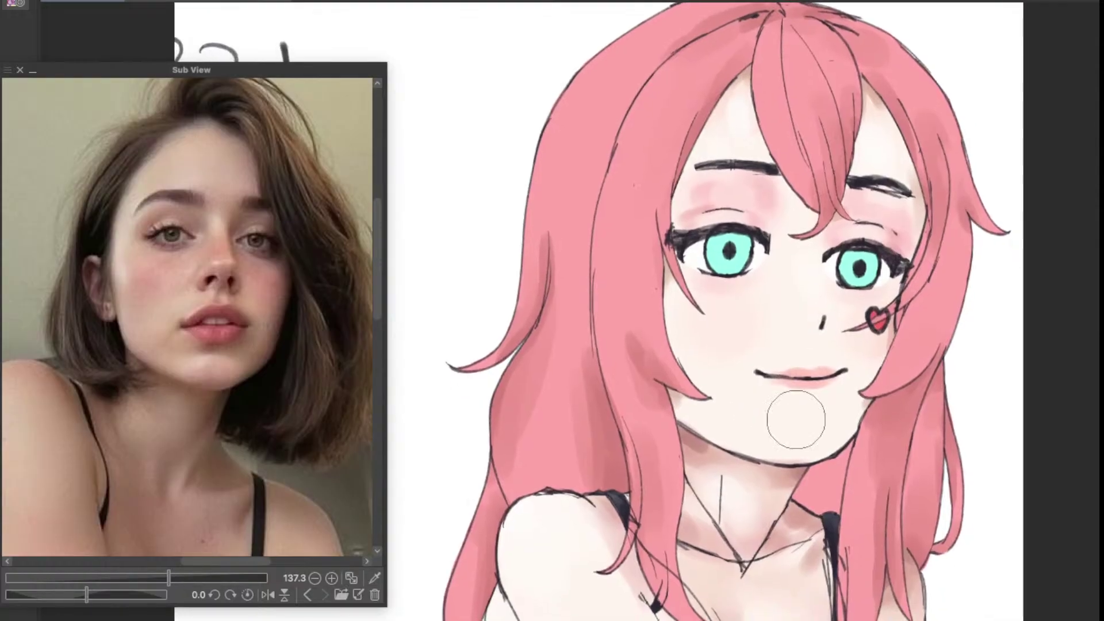
pyautogui.moveTo(759, 396); pyautogui.dragTo(747, 443)
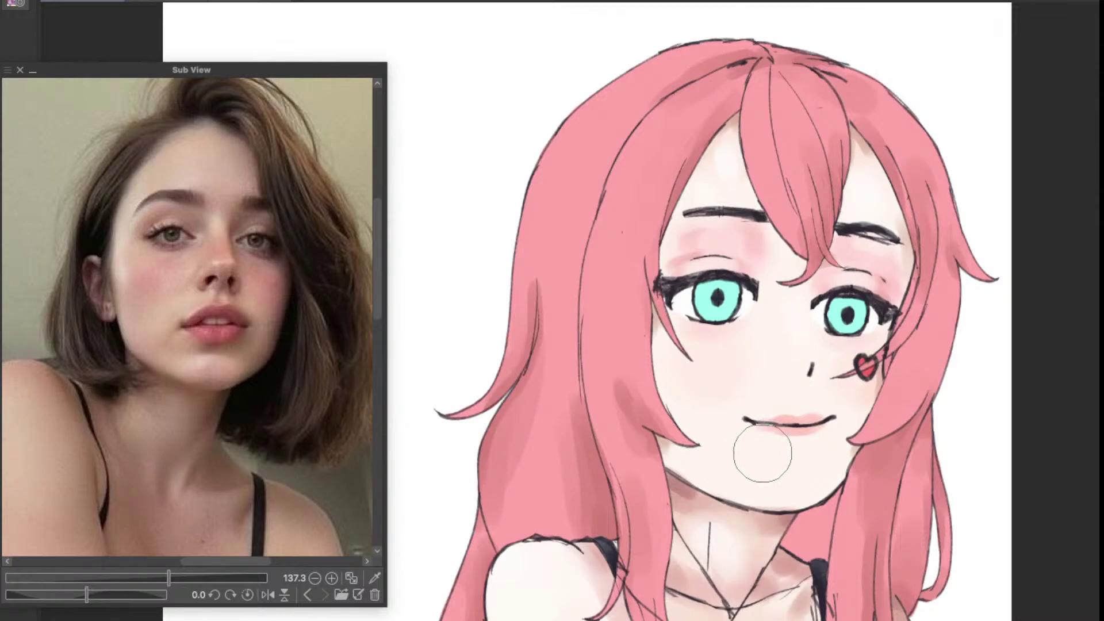
pyautogui.moveTo(770, 467); pyautogui.dragTo(754, 445)
pyautogui.moveTo(774, 456)
pyautogui.mouseDown()
pyautogui.moveTo(774, 478)
pyautogui.moveTo(777, 464)
pyautogui.mouseUp()
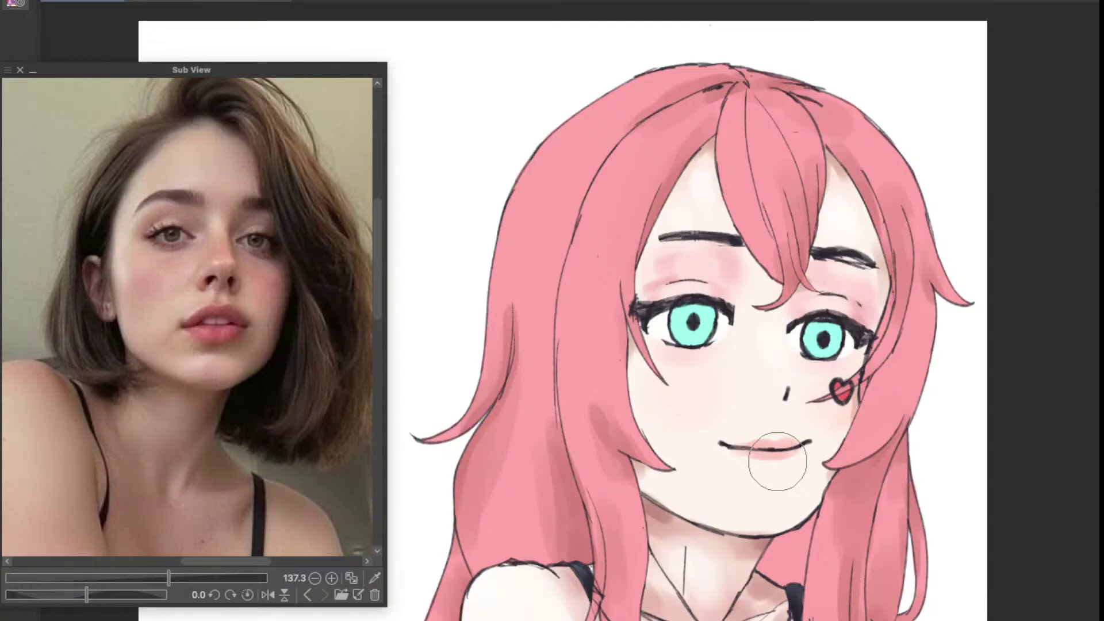
pyautogui.scroll(6, 552, 477)
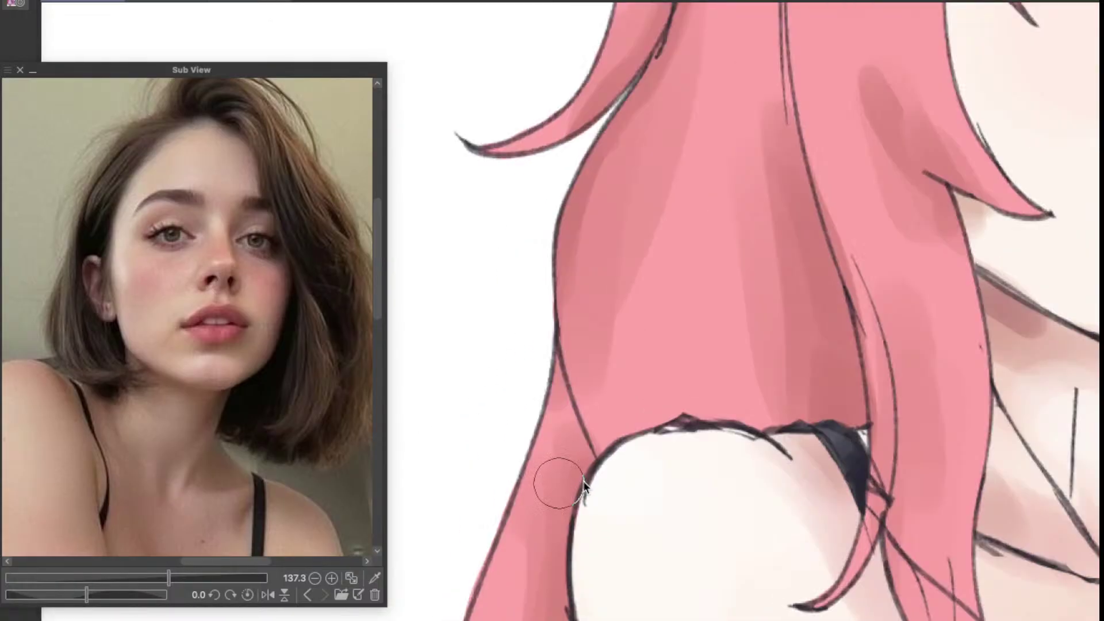
pyautogui.scroll(-5, 606, 520)
pyautogui.scroll(2, 603, 480)
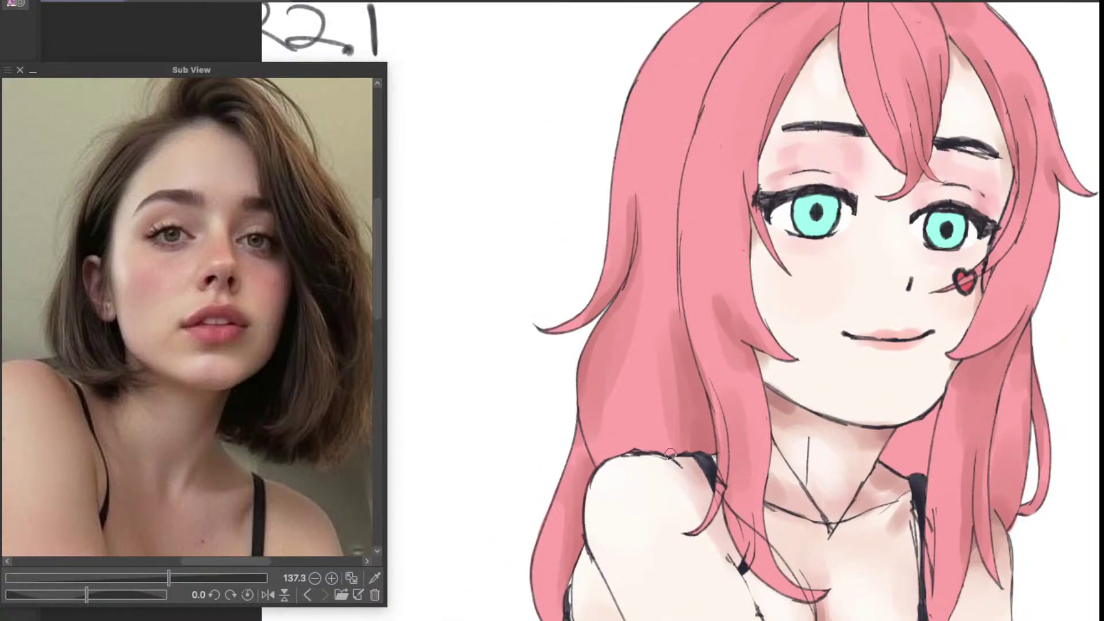
pyautogui.moveTo(738, 447); pyautogui.dragTo(663, 419)
pyautogui.scroll(2, 663, 419)
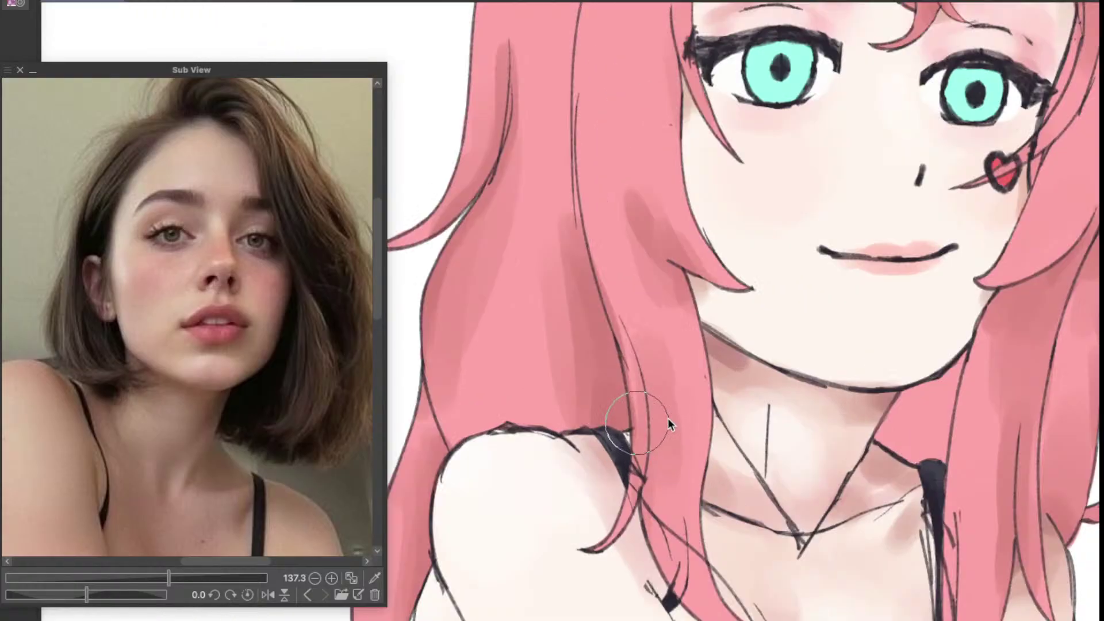
pyautogui.moveTo(646, 380); pyautogui.dragTo(635, 372)
pyautogui.moveTo(699, 326); pyautogui.dragTo(695, 394)
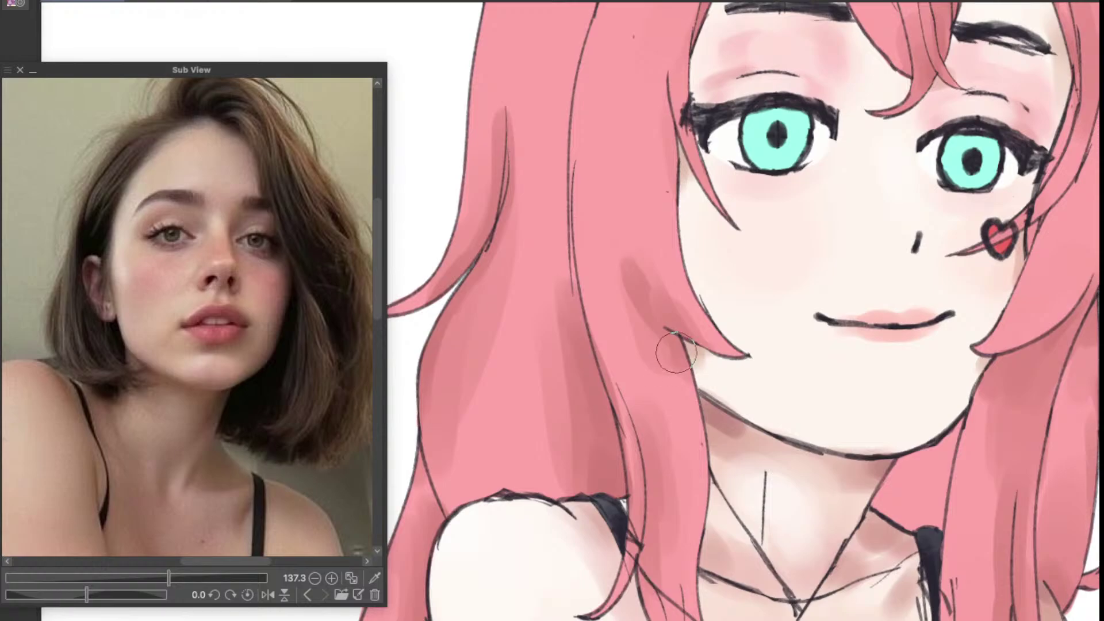
pyautogui.scroll(-2, 770, 461)
pyautogui.scroll(1, 766, 502)
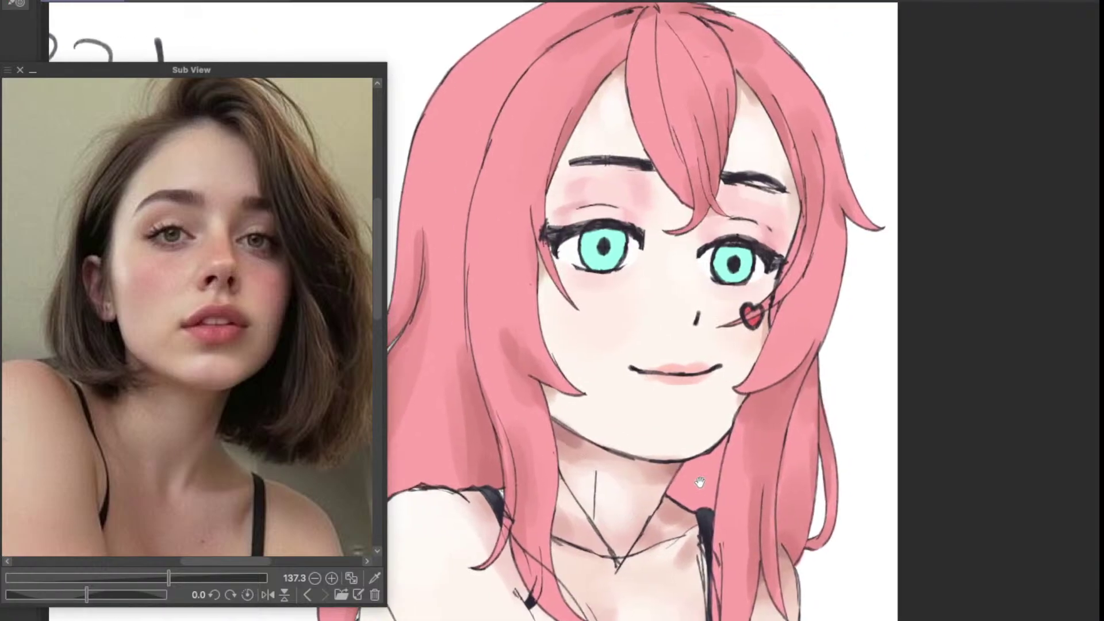
pyautogui.scroll(2, 729, 437)
pyautogui.moveTo(762, 353); pyautogui.dragTo(799, 444)
pyautogui.scroll(-2, 772, 412)
pyautogui.scroll(1, 786, 415)
pyautogui.moveTo(708, 346); pyautogui.dragTo(779, 479)
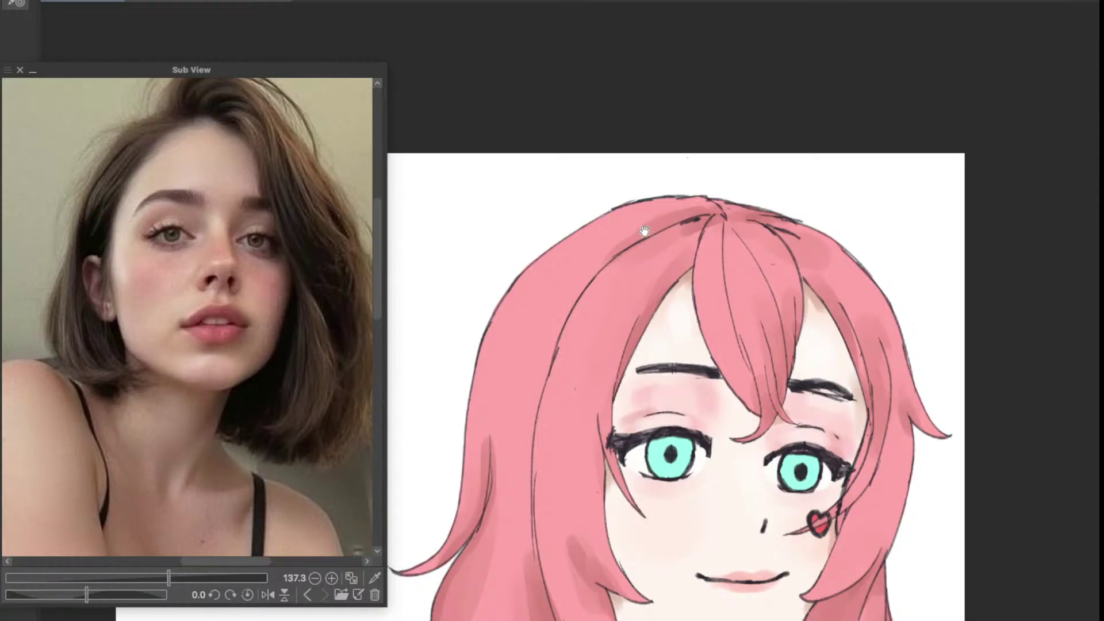
pyautogui.scroll(3, 679, 234)
pyautogui.scroll(-2, 704, 327)
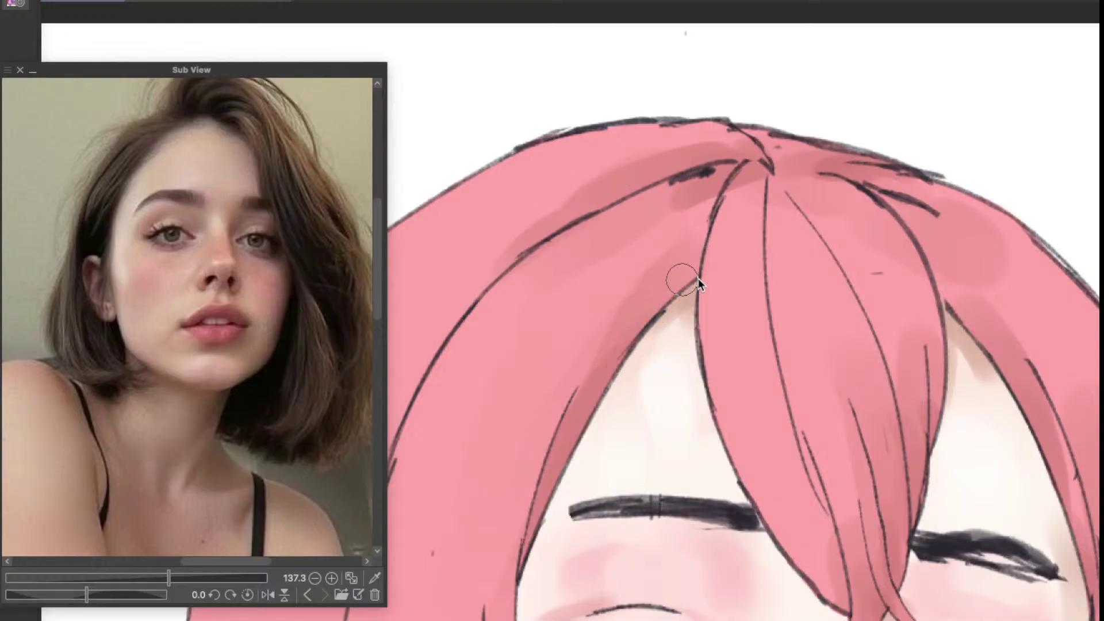
pyautogui.scroll(-5, 687, 280)
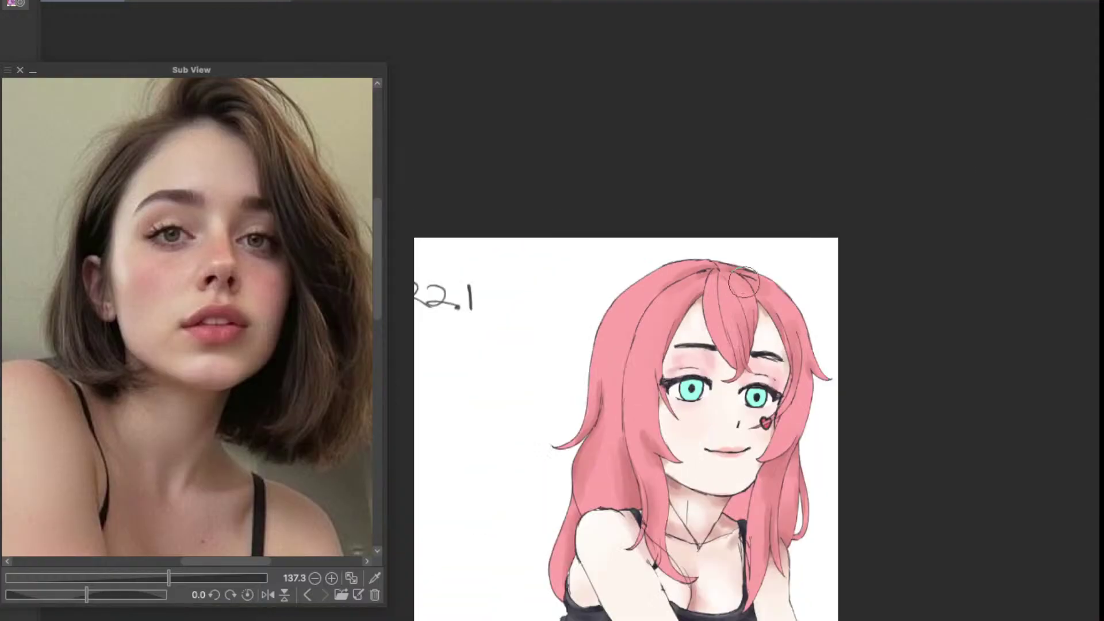
pyautogui.scroll(5, 770, 333)
pyautogui.scroll(2, 783, 343)
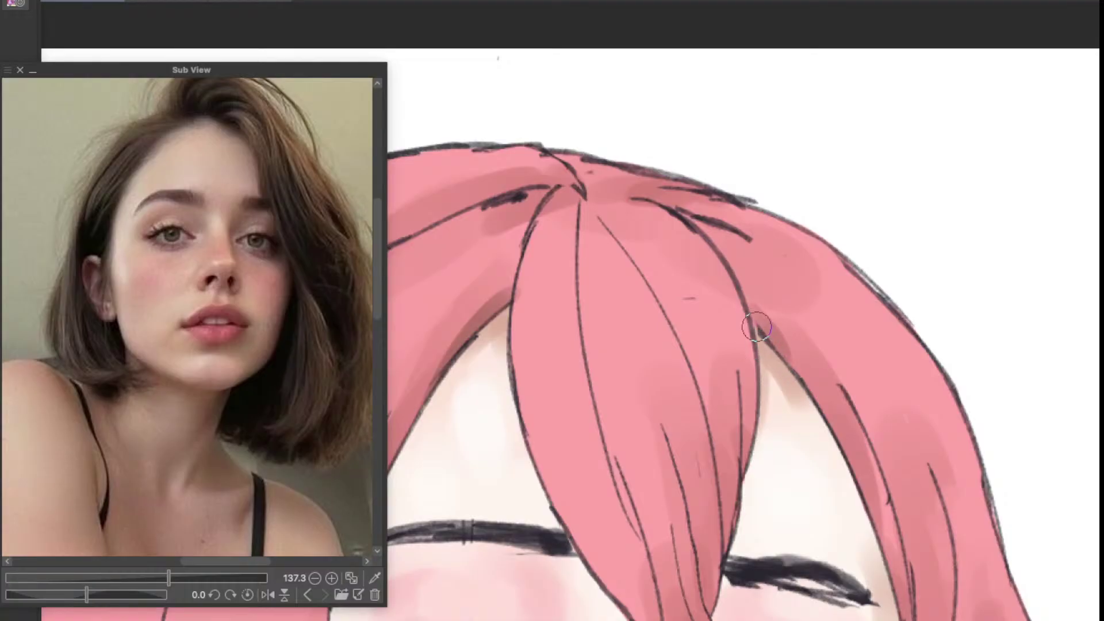
# Step: Shade the inner edge of the hair strand beside the eye above the cheek heart with darker pink
pyautogui.scroll(-2, 819, 420)
pyautogui.scroll(-4, 819, 420)
pyautogui.scroll(5, 817, 488)
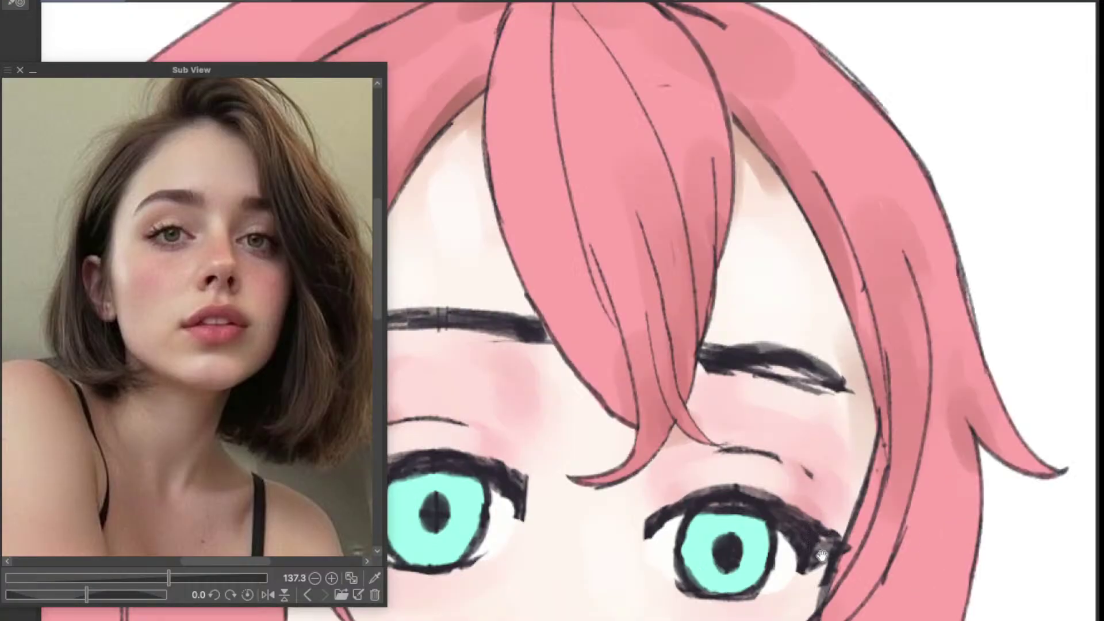
pyautogui.moveTo(821, 556); pyautogui.dragTo(799, 480)
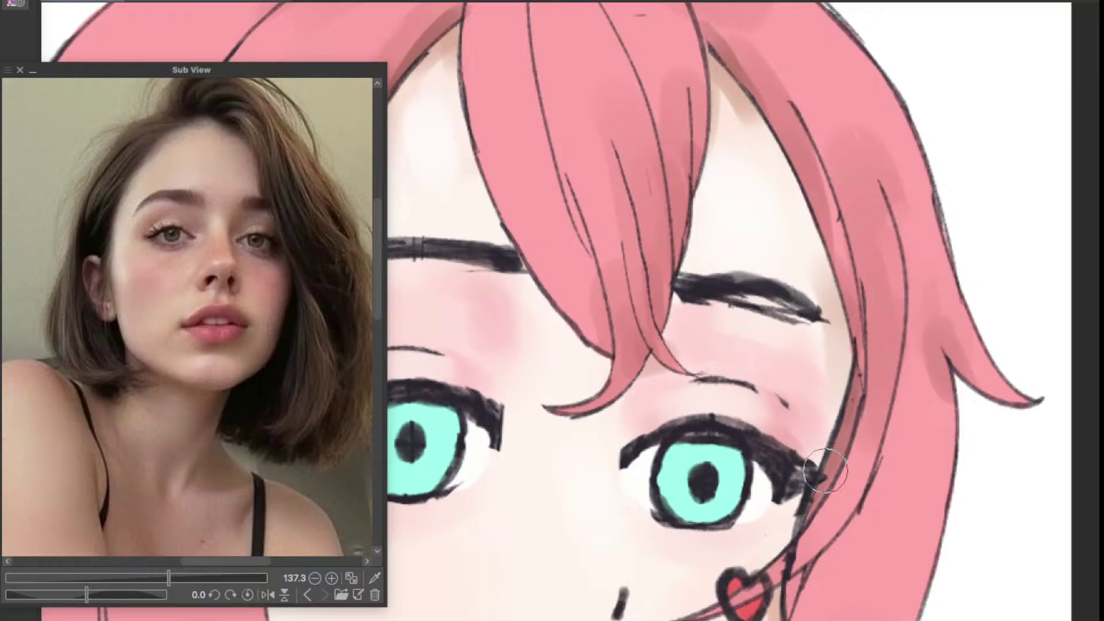
pyautogui.scroll(-10, 765, 506)
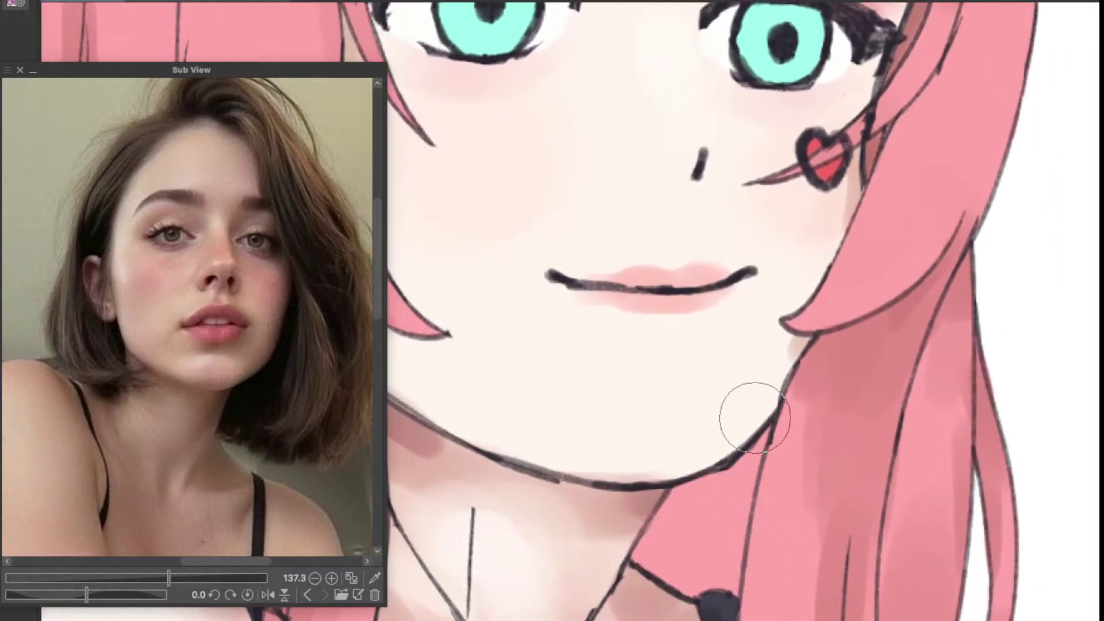
# Step: Fill the hair section behind the neck, under the jaw on the cheek-heart side, with a deep dark pink shadow
pyautogui.moveTo(729, 462)
pyautogui.mouseDown()
pyautogui.moveTo(728, 563)
pyautogui.moveTo(731, 538)
pyautogui.mouseUp()
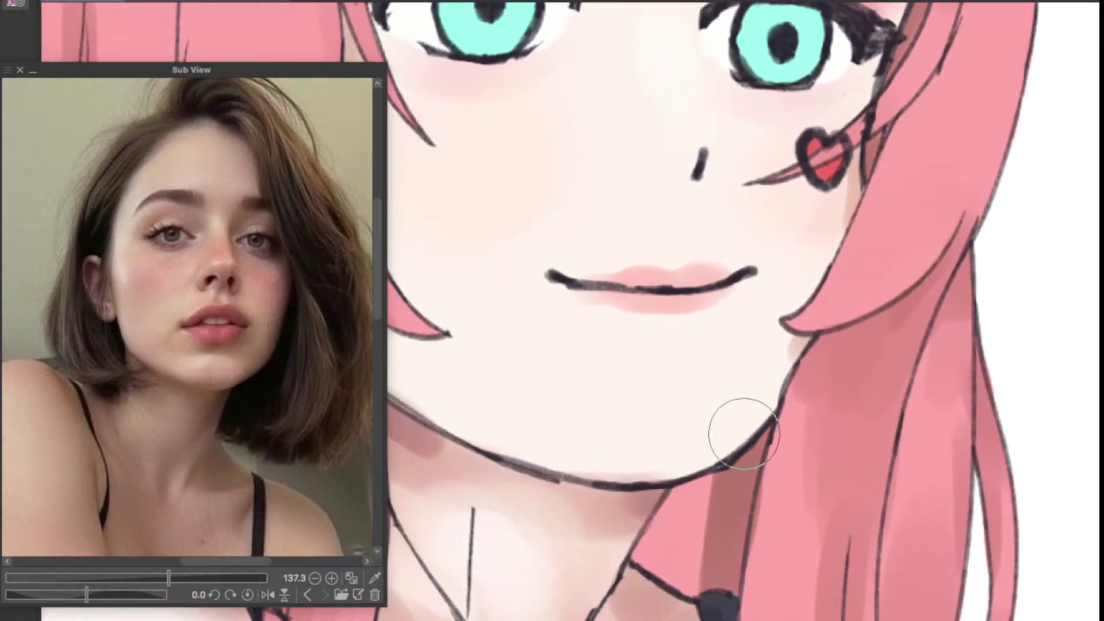
pyautogui.moveTo(742, 443); pyautogui.dragTo(699, 566)
pyautogui.moveTo(732, 525)
pyautogui.mouseDown()
pyautogui.moveTo(714, 585)
pyautogui.moveTo(721, 520)
pyautogui.moveTo(688, 483)
pyautogui.moveTo(680, 510)
pyautogui.moveTo(712, 538)
pyautogui.moveTo(645, 506)
pyautogui.mouseUp()
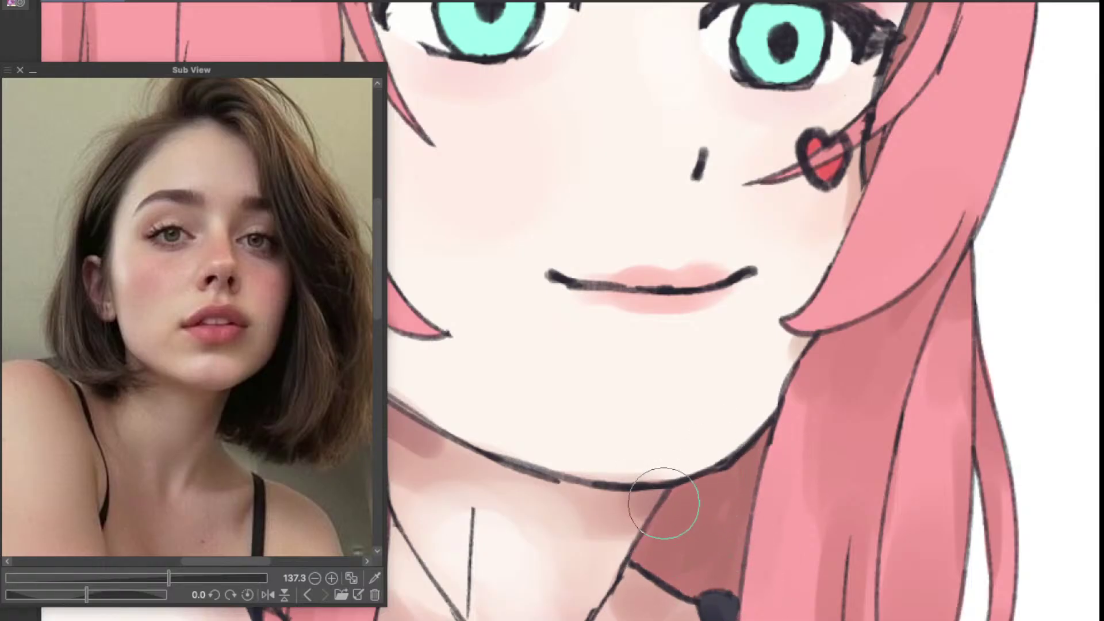
pyautogui.scroll(-5, 730, 501)
pyautogui.scroll(2, 703, 493)
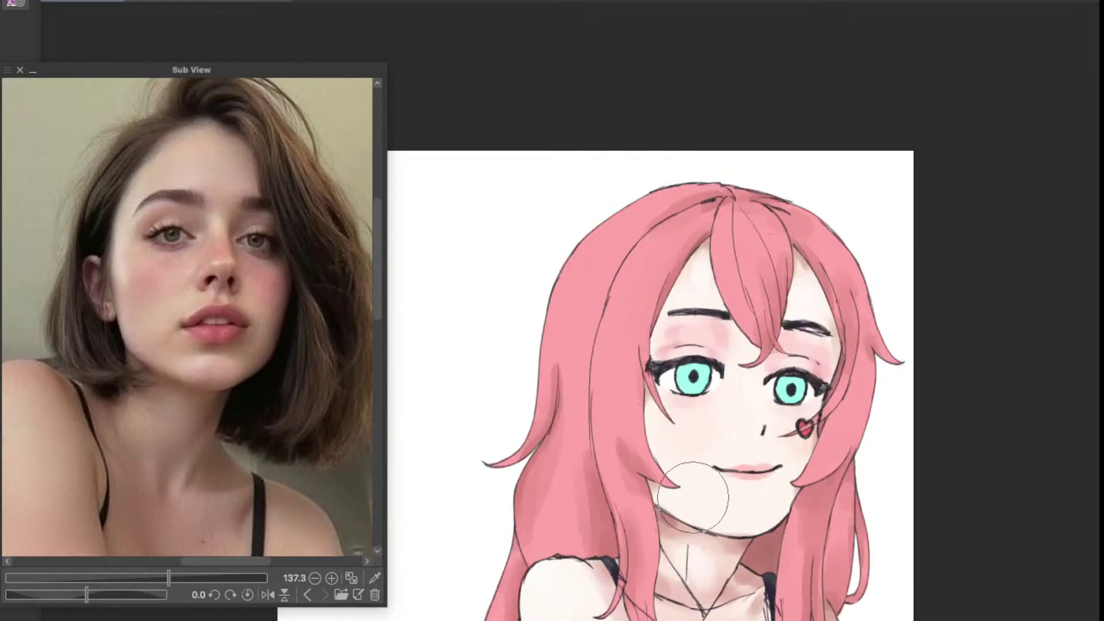
# Step: Check the overall hair shading on the full portrait and on the strands left of the face
pyautogui.scroll(-4, 707, 488)
pyautogui.scroll(4, 712, 490)
pyautogui.moveTo(721, 509); pyautogui.dragTo(795, 388)
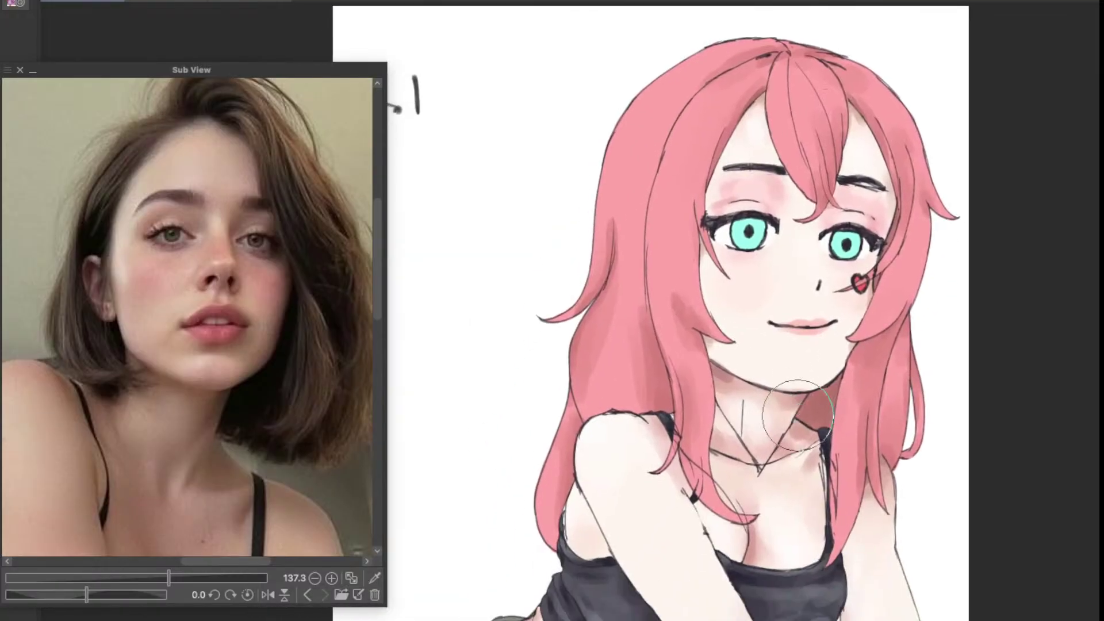
pyautogui.moveTo(779, 379); pyautogui.dragTo(779, 482)
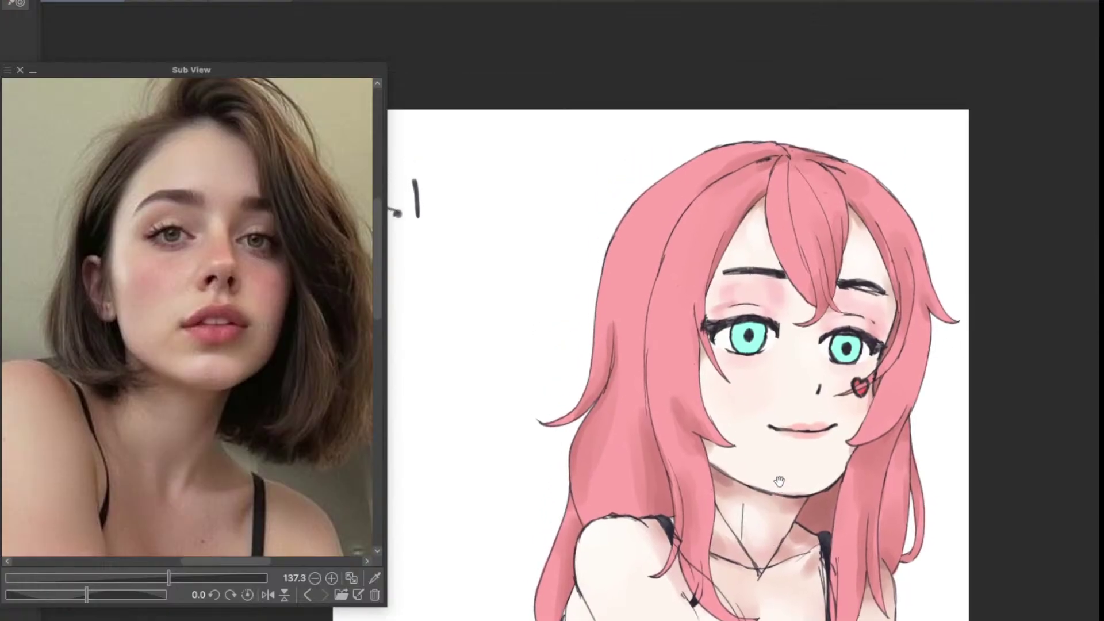
pyautogui.scroll(-2, 778, 441)
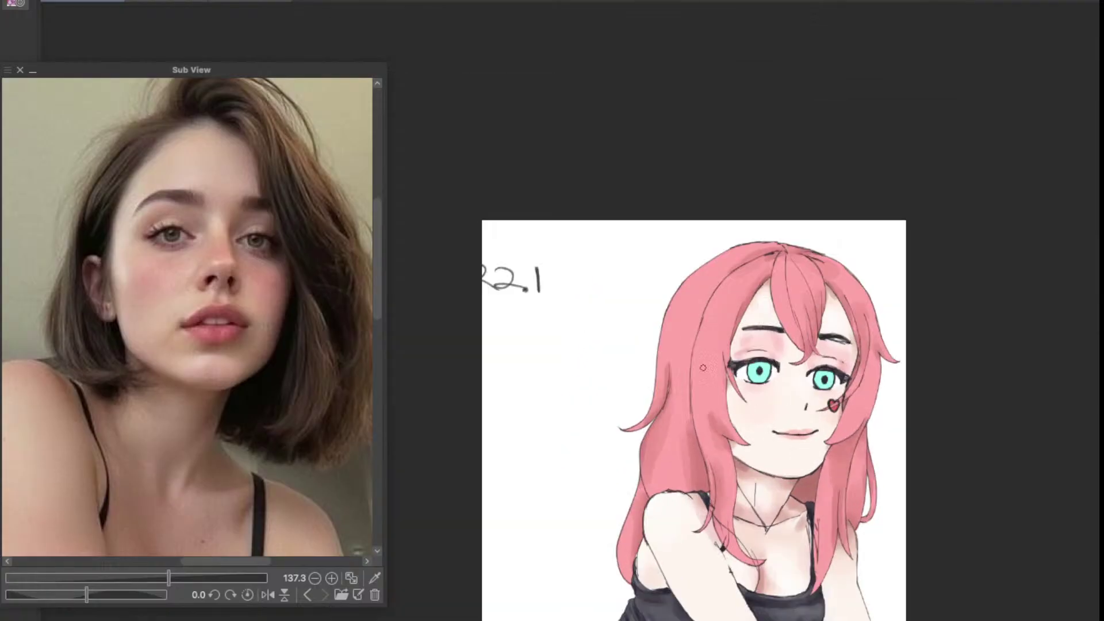
pyautogui.scroll(4, 703, 367)
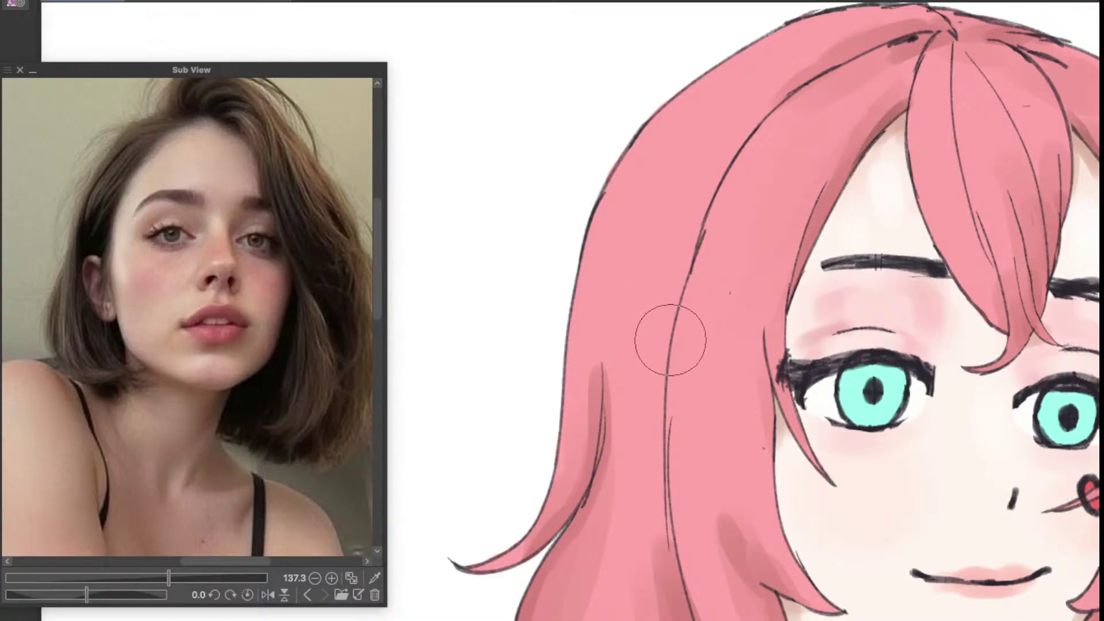
pyautogui.scroll(-3, 728, 307)
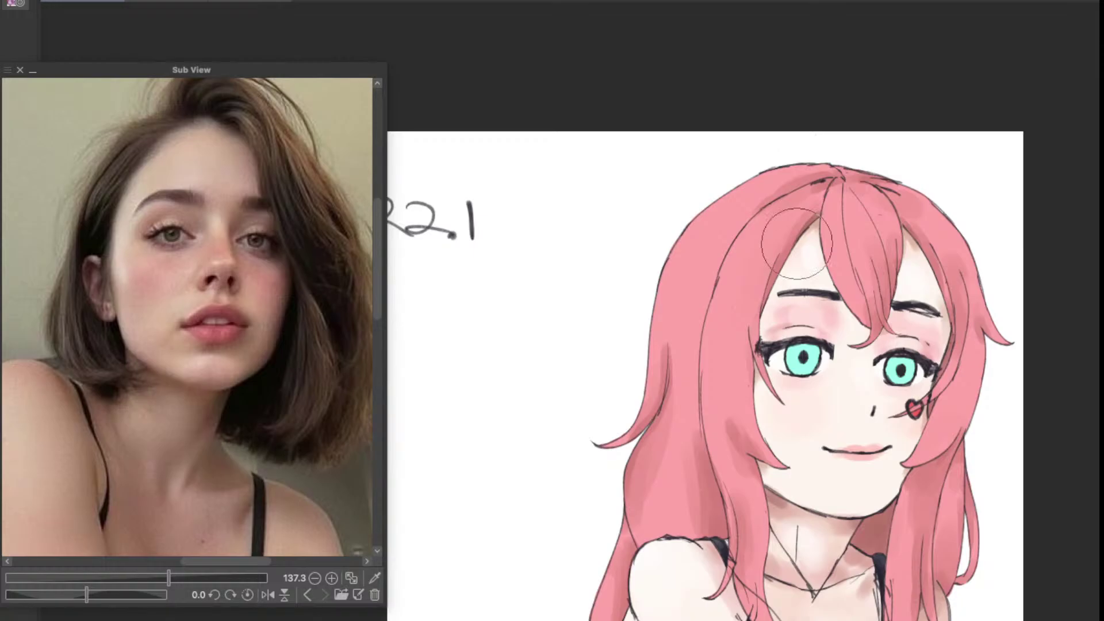
# Step: Paint soft light pink highlights on the left front strand and the outer hair section beside it
pyautogui.scroll(3, 753, 256)
pyautogui.moveTo(698, 326)
pyautogui.mouseDown()
pyautogui.moveTo(678, 381)
pyautogui.moveTo(696, 389)
pyautogui.moveTo(710, 379)
pyautogui.mouseUp()
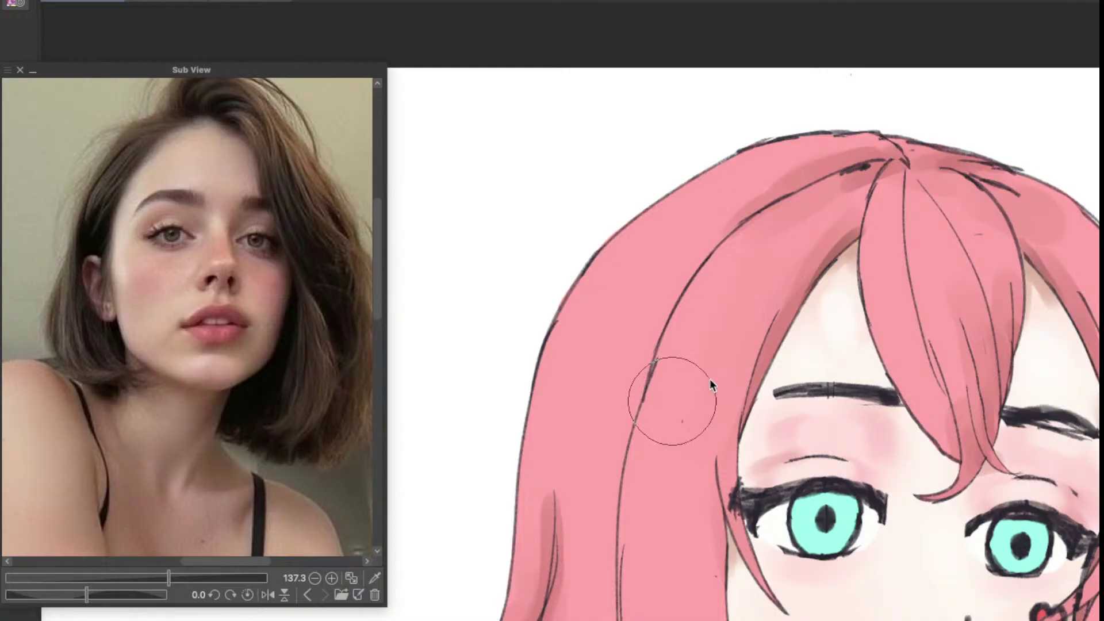
pyautogui.moveTo(761, 285); pyautogui.dragTo(687, 506)
pyautogui.press('super+z')
pyautogui.moveTo(698, 390); pyautogui.dragTo(733, 368)
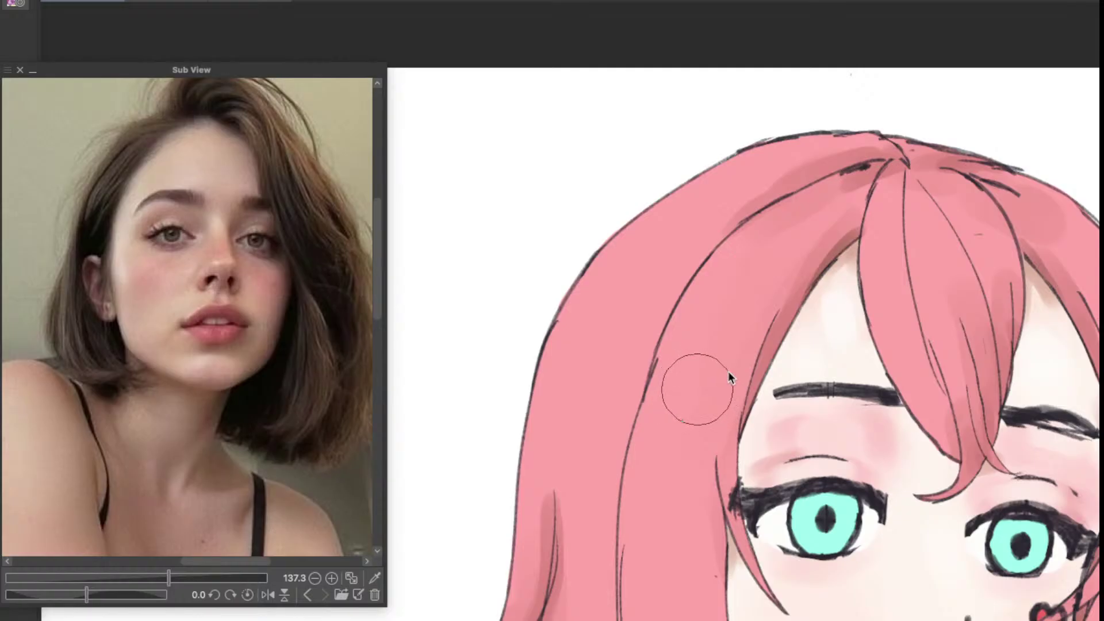
pyautogui.moveTo(770, 280)
pyautogui.mouseDown()
pyautogui.moveTo(727, 383)
pyautogui.moveTo(726, 412)
pyautogui.moveTo(750, 322)
pyautogui.moveTo(782, 282)
pyautogui.moveTo(680, 409)
pyautogui.moveTo(729, 285)
pyautogui.moveTo(678, 402)
pyautogui.mouseUp()
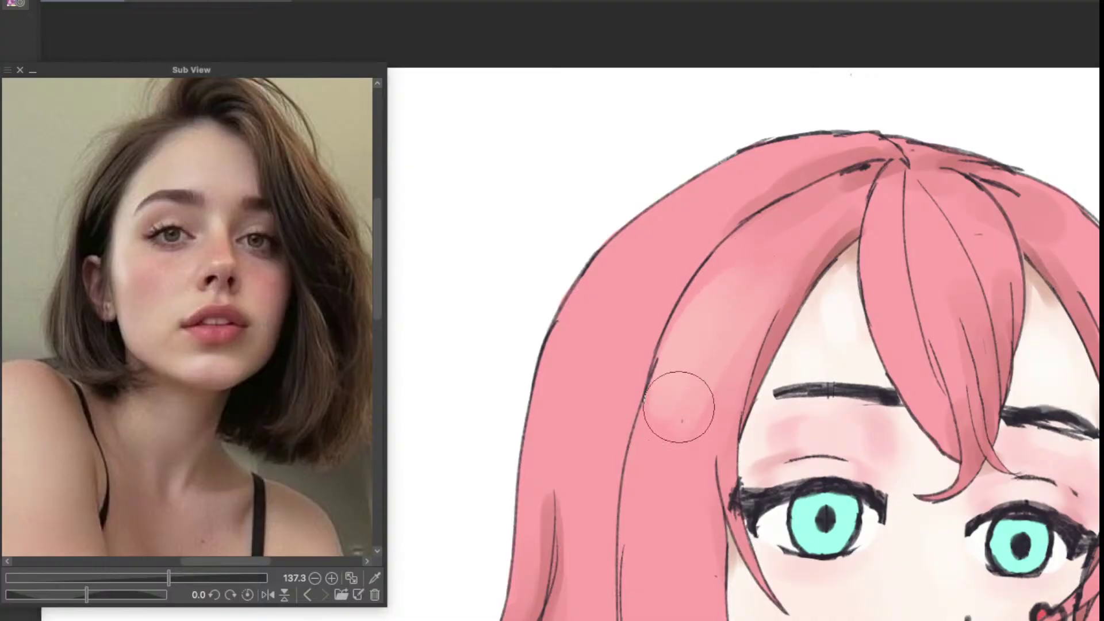
pyautogui.moveTo(705, 222)
pyautogui.mouseDown()
pyautogui.moveTo(581, 471)
pyautogui.moveTo(622, 309)
pyautogui.moveTo(721, 199)
pyautogui.moveTo(578, 299)
pyautogui.moveTo(590, 295)
pyautogui.moveTo(568, 314)
pyautogui.moveTo(559, 448)
pyautogui.mouseUp()
pyautogui.scroll(-3, 602, 373)
pyautogui.scroll(2, 627, 355)
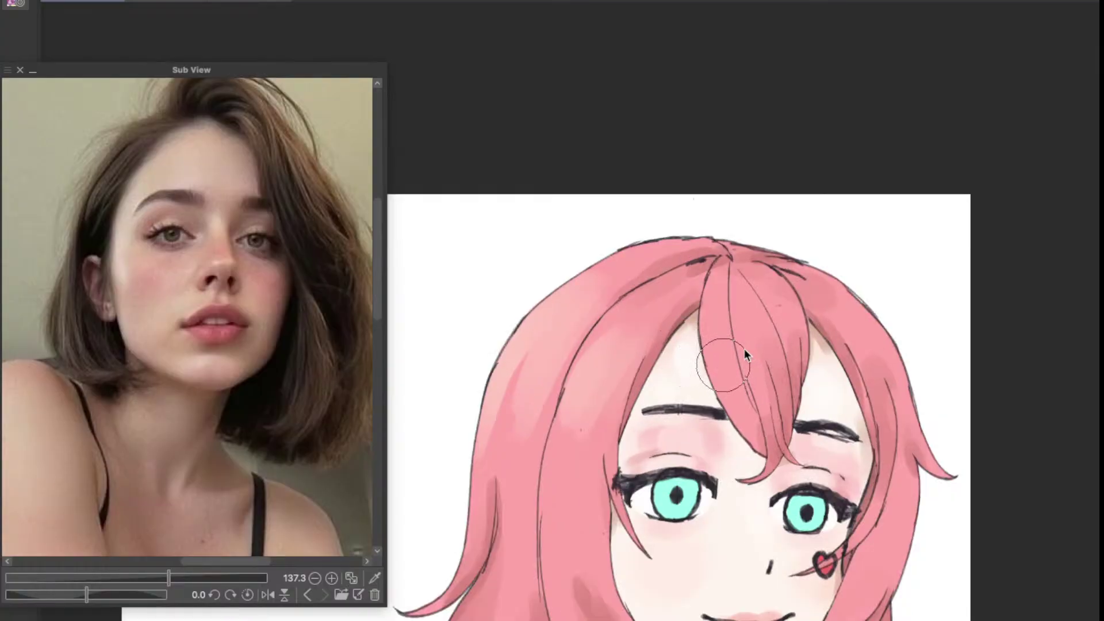
# Step: Add light pink highlights to the central bangs and to the upper hair section right of the forehead
pyautogui.moveTo(759, 350); pyautogui.dragTo(762, 367)
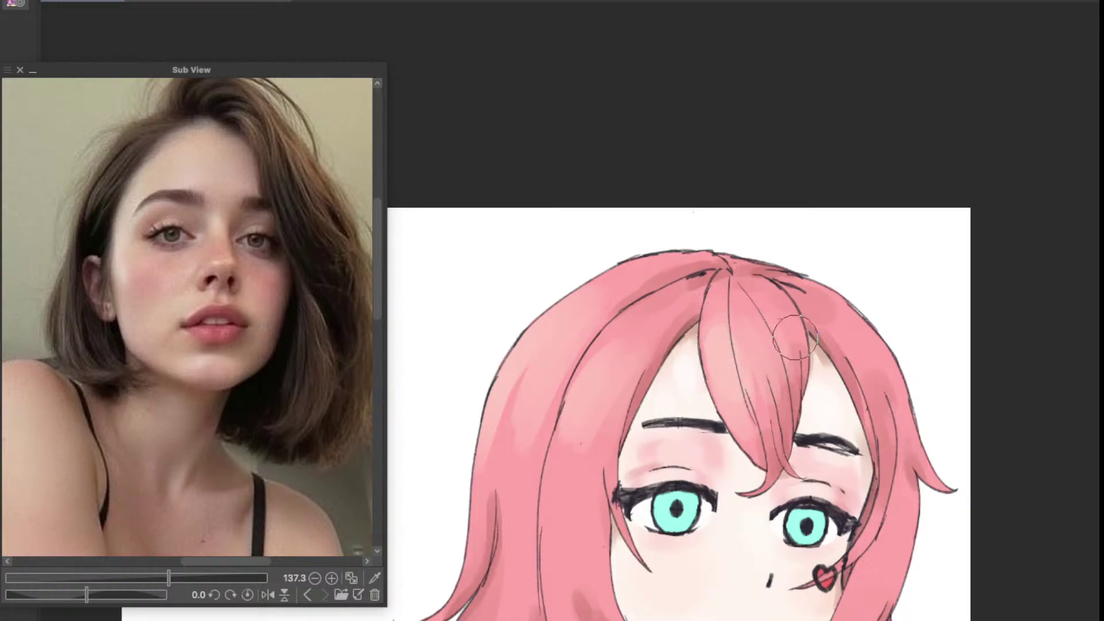
pyautogui.scroll(-3, 802, 341)
pyautogui.scroll(3, 802, 341)
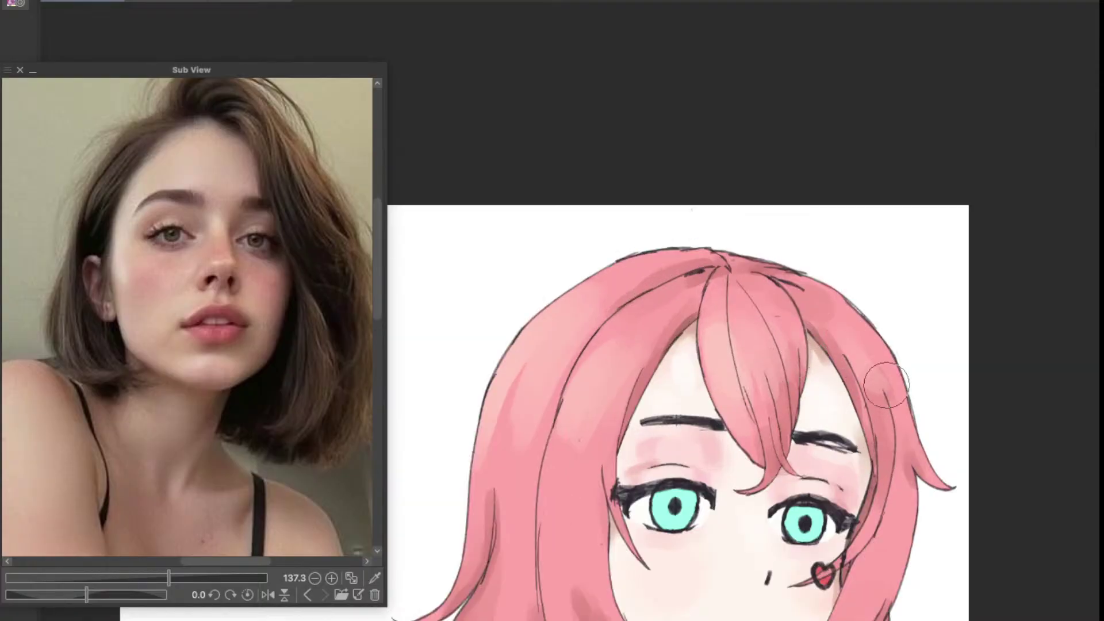
pyautogui.scroll(-3, 888, 393)
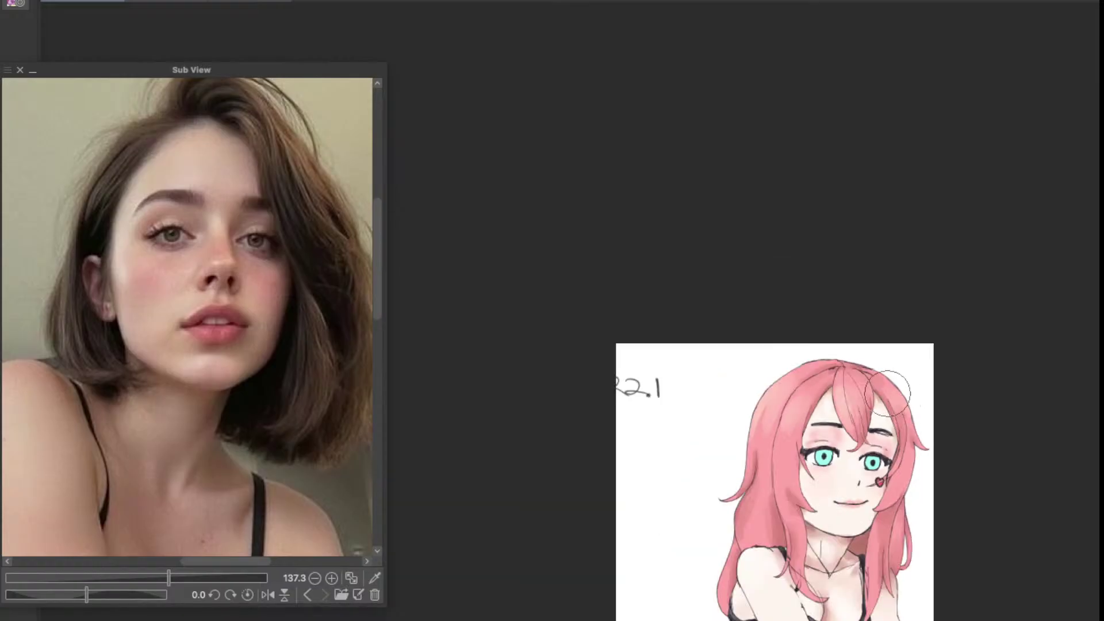
pyautogui.scroll(-2, 888, 393)
pyautogui.scroll(5, 885, 380)
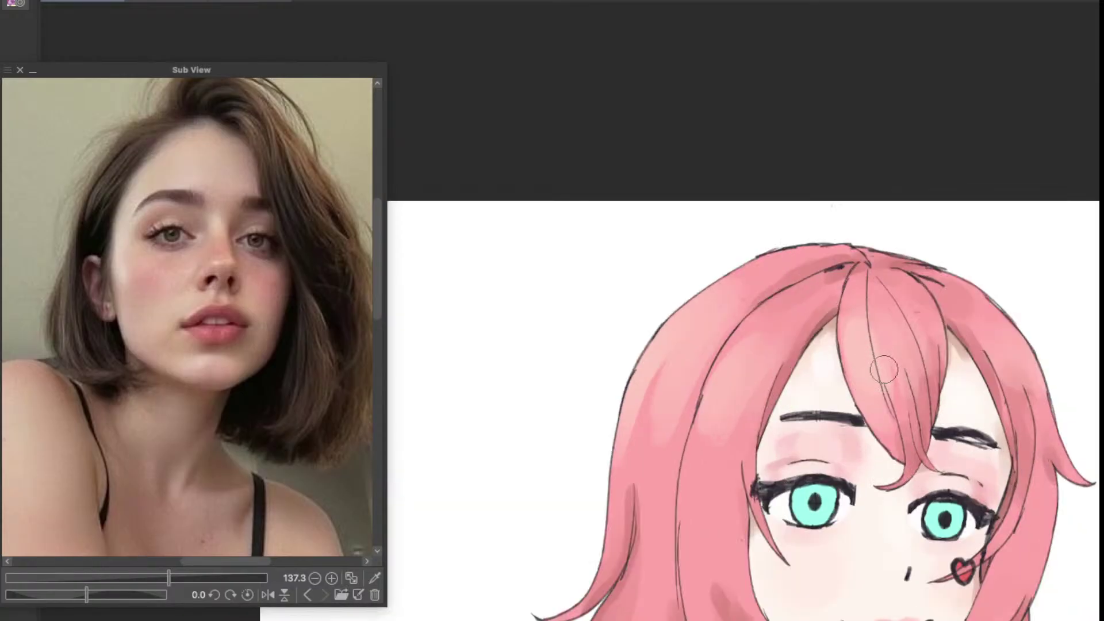
# Step: Shift the reference photo to show more of its hair and lightly highlight the curved lock beside the cheek heart
pyautogui.moveTo(883, 369); pyautogui.dragTo(803, 205)
pyautogui.moveTo(290, 473); pyautogui.dragTo(246, 463)
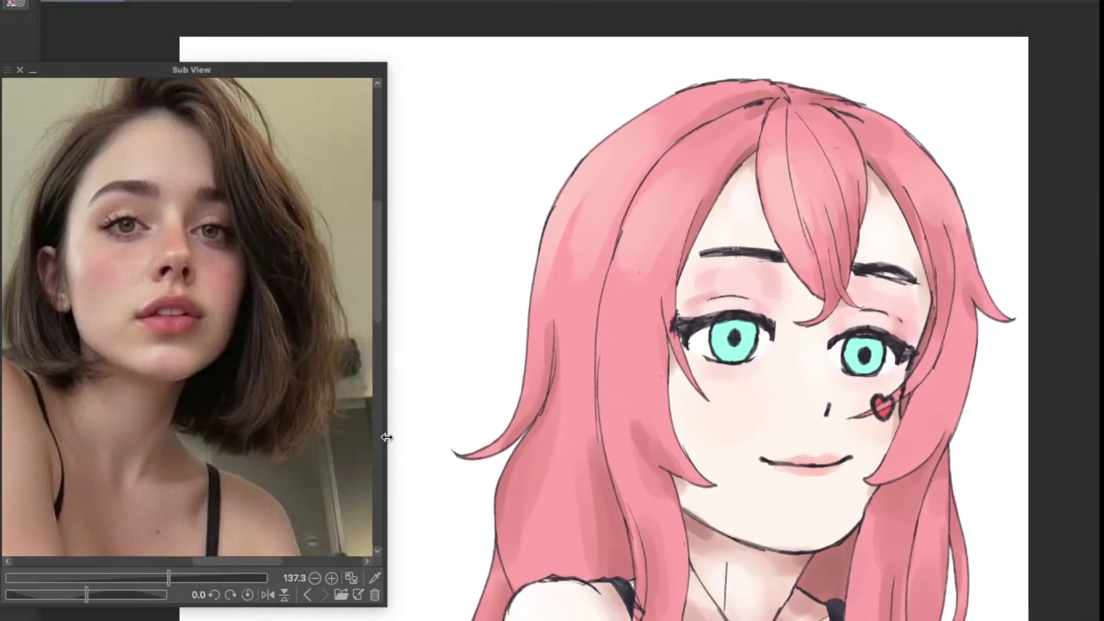
pyautogui.moveTo(848, 409)
pyautogui.mouseDown()
pyautogui.moveTo(832, 397)
pyautogui.moveTo(872, 399)
pyautogui.mouseUp()
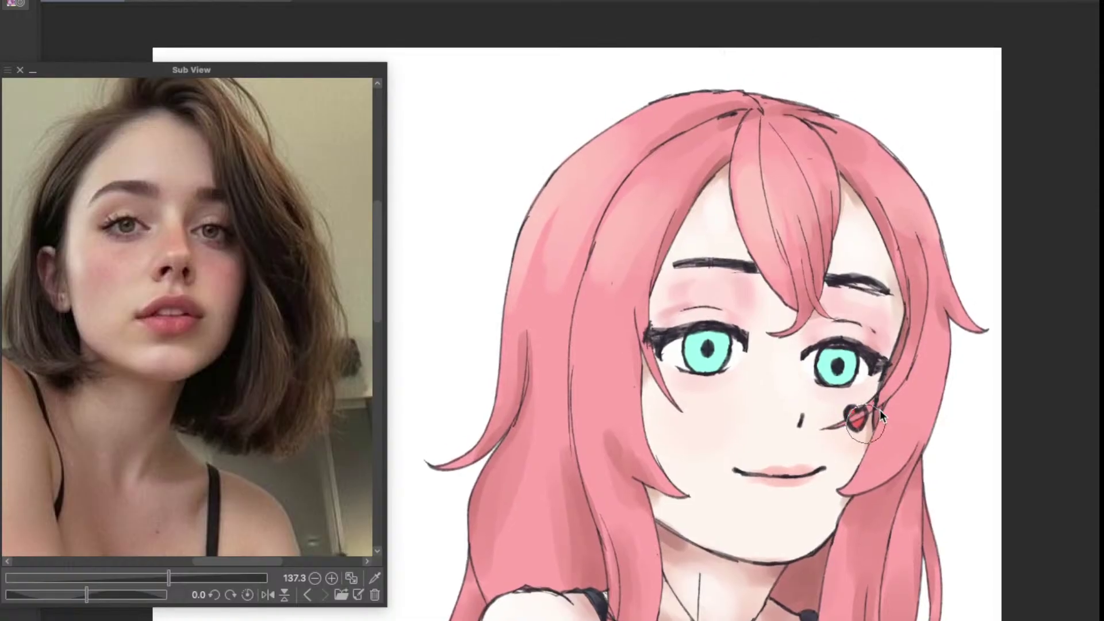
pyautogui.hscroll(2, 862, 368)
pyautogui.scroll(2, 862, 368)
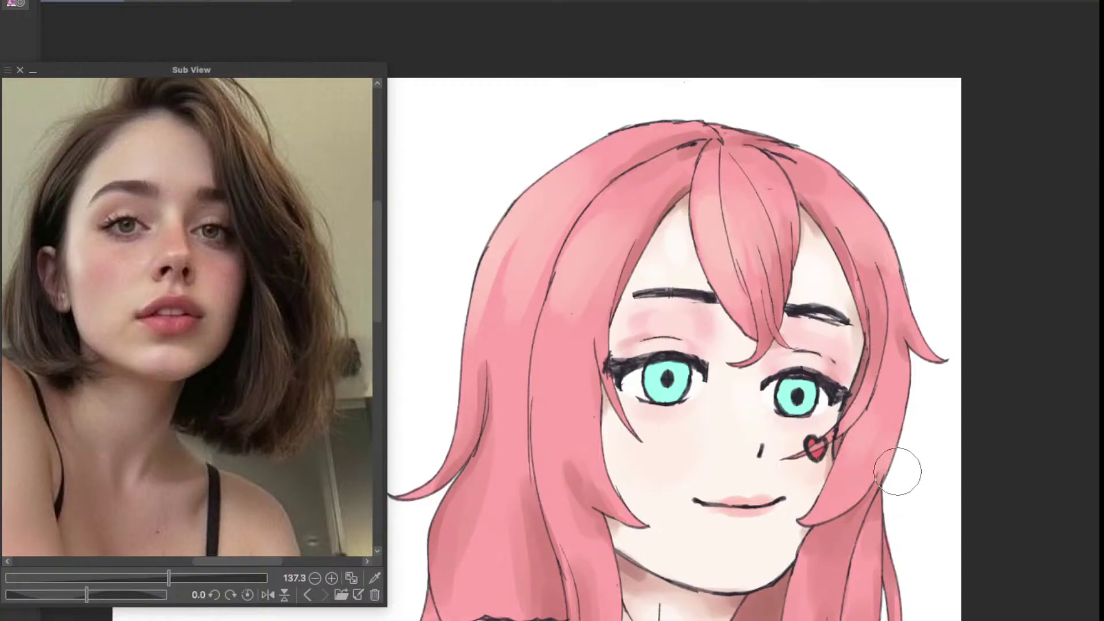
# Step: Reposition the reference photo and compare its hair lighting with the portrait's highlighted strands
pyautogui.moveTo(834, 428); pyautogui.dragTo(916, 428)
pyautogui.moveTo(242, 412); pyautogui.dragTo(268, 418)
pyautogui.moveTo(565, 427); pyautogui.dragTo(635, 394)
pyautogui.moveTo(746, 404); pyautogui.dragTo(742, 390)
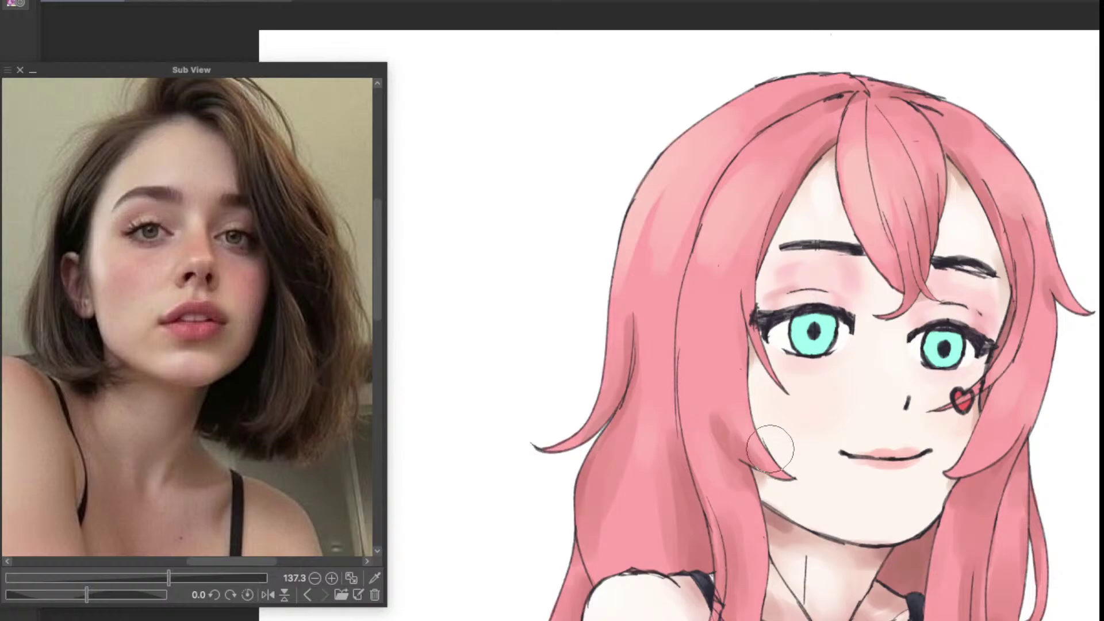
# Step: Paint soft light pink highlights on the long lower hair strands to the right of the neck
pyautogui.moveTo(806, 481); pyautogui.dragTo(744, 410)
pyautogui.moveTo(842, 440)
pyautogui.mouseDown()
pyautogui.moveTo(809, 426)
pyautogui.moveTo(849, 541)
pyautogui.mouseUp()
pyautogui.moveTo(873, 450); pyautogui.dragTo(882, 511)
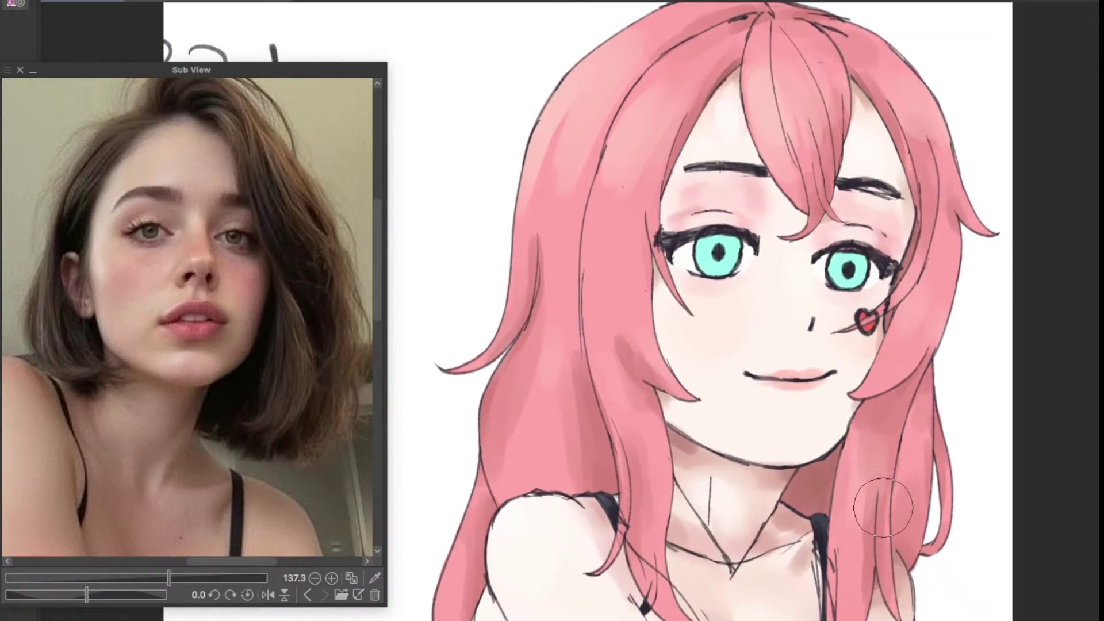
pyautogui.moveTo(882, 456); pyautogui.dragTo(890, 505)
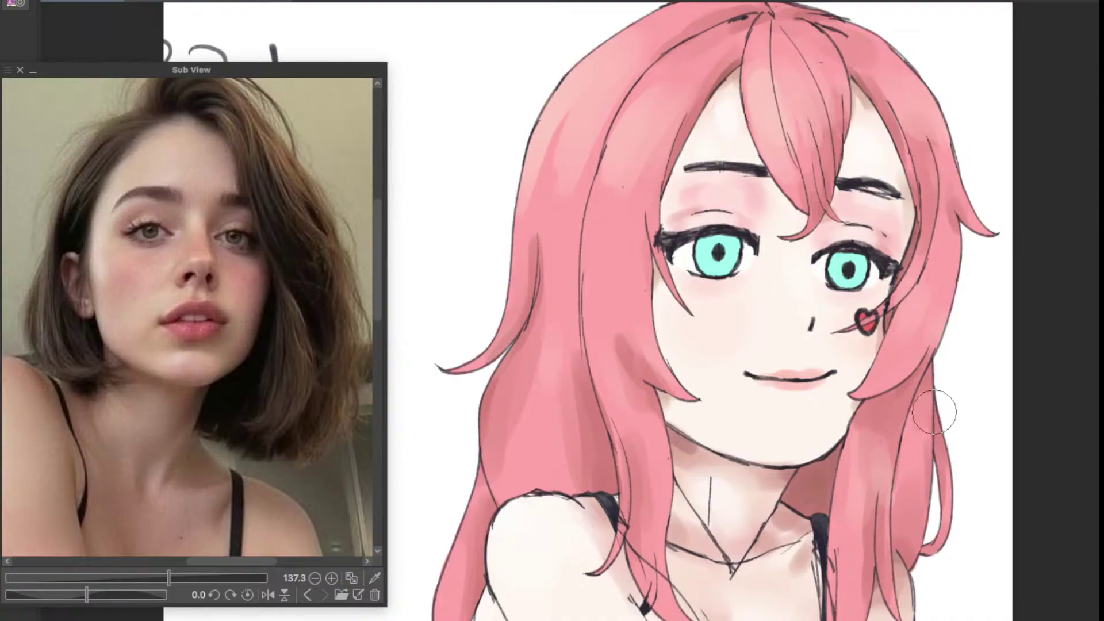
pyautogui.scroll(-3, 956, 486)
pyautogui.scroll(2, 959, 454)
pyautogui.moveTo(914, 438); pyautogui.dragTo(892, 409)
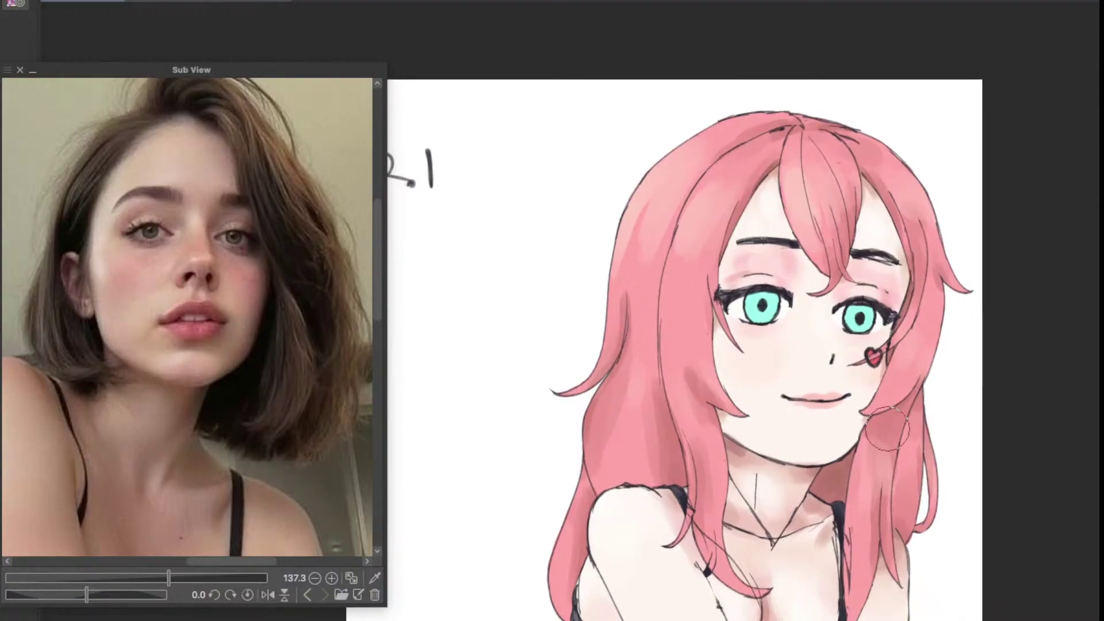
pyautogui.moveTo(830, 332); pyautogui.dragTo(837, 407)
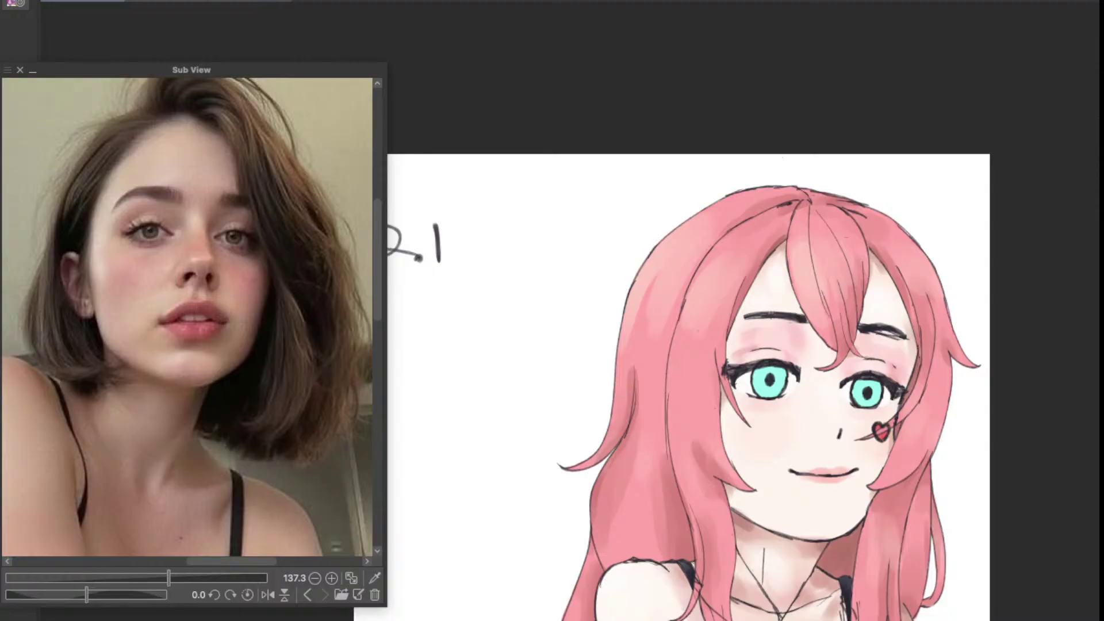
# Step: Add small, pale pink shine spots to the central bangs, the left front strand and the outer section beside it
pyautogui.scroll(6, 708, 287)
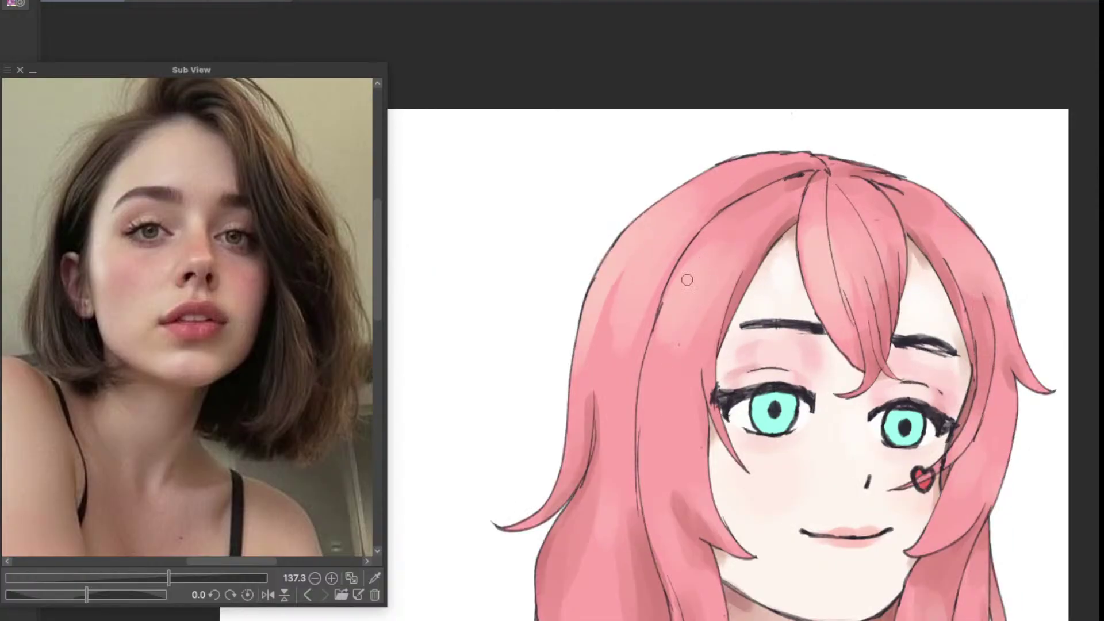
pyautogui.moveTo(731, 305); pyautogui.dragTo(706, 354)
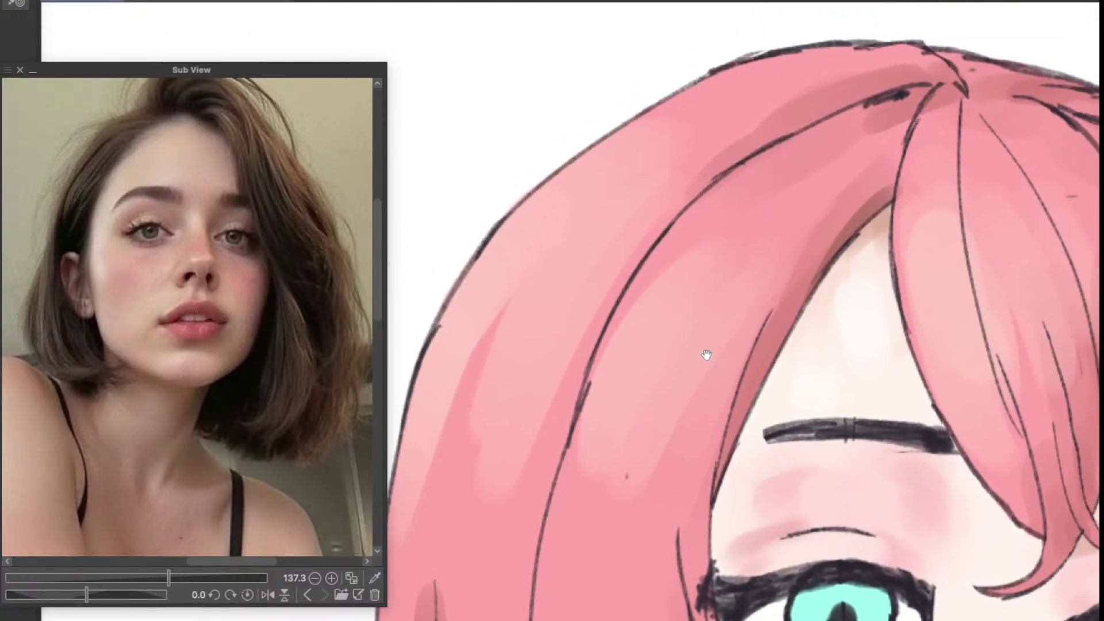
pyautogui.moveTo(822, 343); pyautogui.dragTo(662, 336)
pyautogui.moveTo(852, 280)
pyautogui.mouseDown()
pyautogui.moveTo(865, 319)
pyautogui.moveTo(847, 294)
pyautogui.mouseUp()
pyautogui.press('super+z')
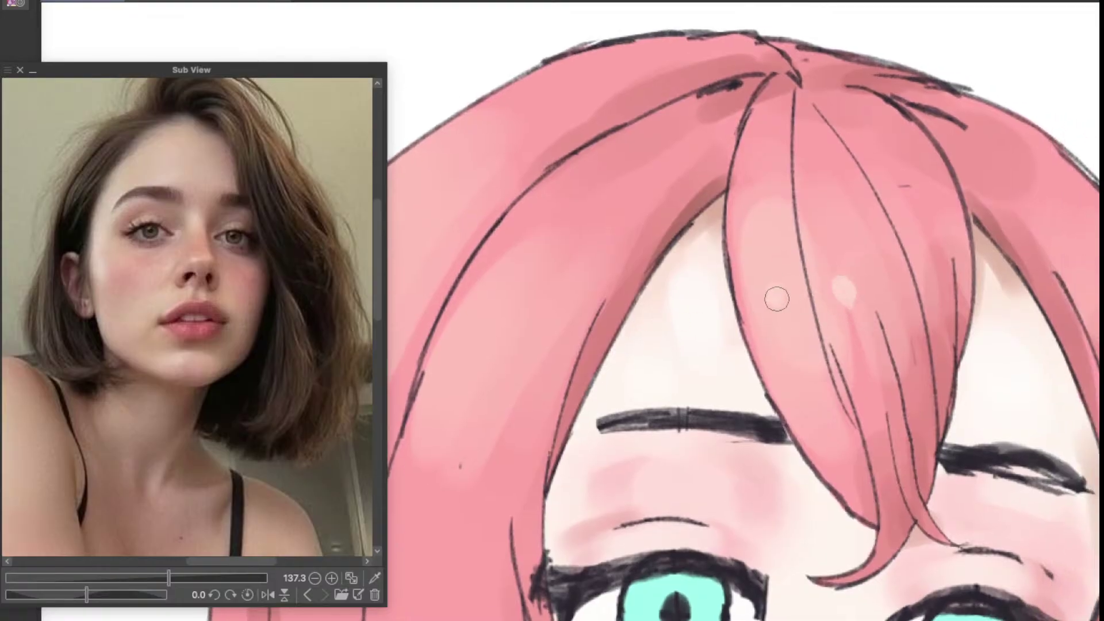
pyautogui.moveTo(782, 327); pyautogui.dragTo(891, 302)
pyautogui.moveTo(638, 298)
pyautogui.mouseDown()
pyautogui.moveTo(614, 335)
pyautogui.moveTo(803, 357)
pyautogui.mouseUp()
pyautogui.moveTo(681, 282); pyautogui.dragTo(640, 316)
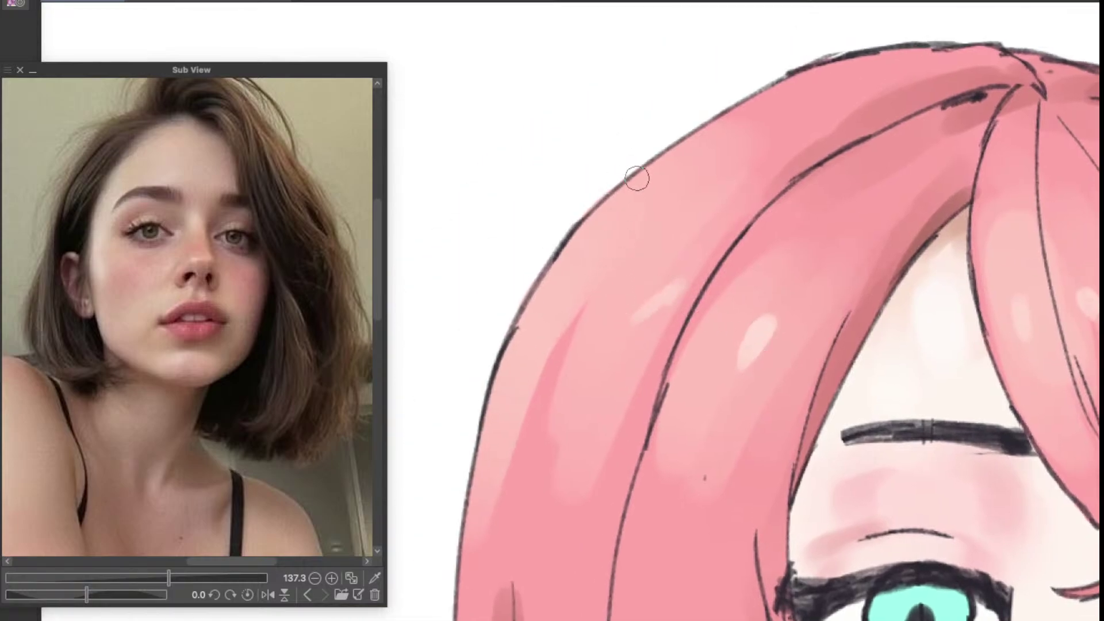
# Step: Lighten the outer left edge of the hair and add a small shine spot to the section right of the forehead
pyautogui.moveTo(638, 178)
pyautogui.mouseDown()
pyautogui.moveTo(507, 348)
pyautogui.moveTo(510, 384)
pyautogui.mouseUp()
pyautogui.scroll(-3, 685, 374)
pyautogui.scroll(2, 803, 357)
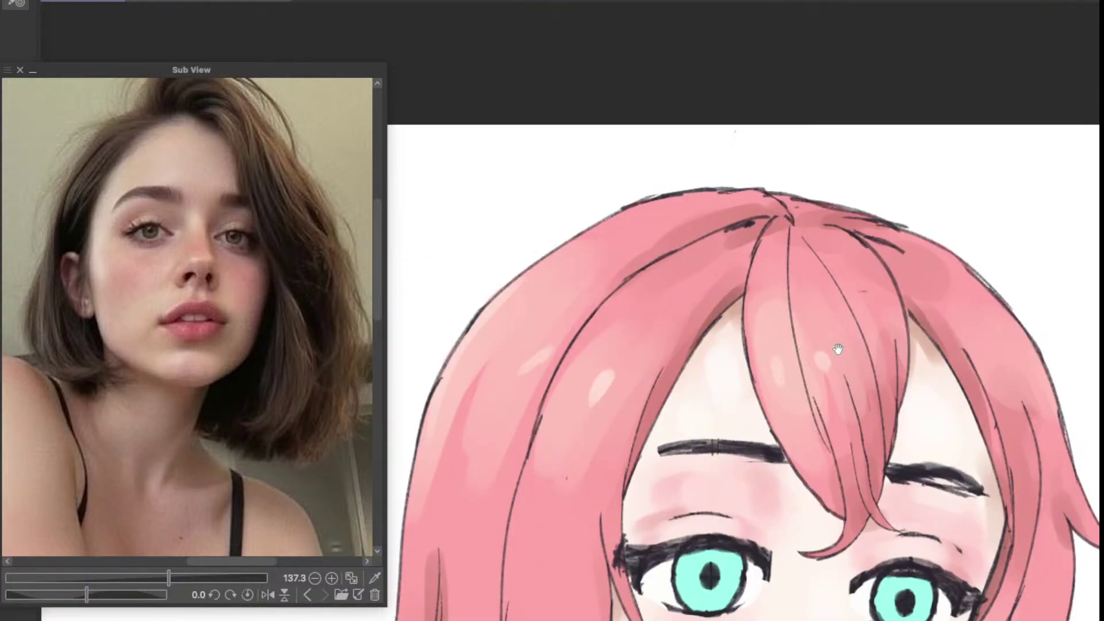
pyautogui.moveTo(838, 349); pyautogui.dragTo(711, 315)
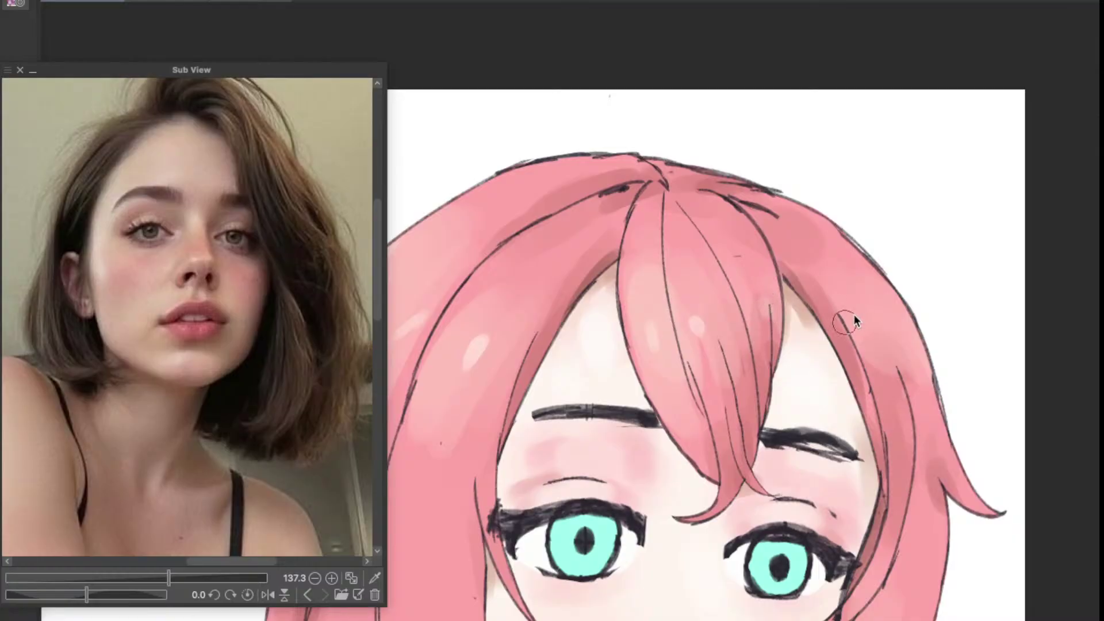
pyautogui.moveTo(844, 320); pyautogui.dragTo(870, 344)
pyautogui.scroll(-5, 951, 399)
pyautogui.scroll(4, 939, 423)
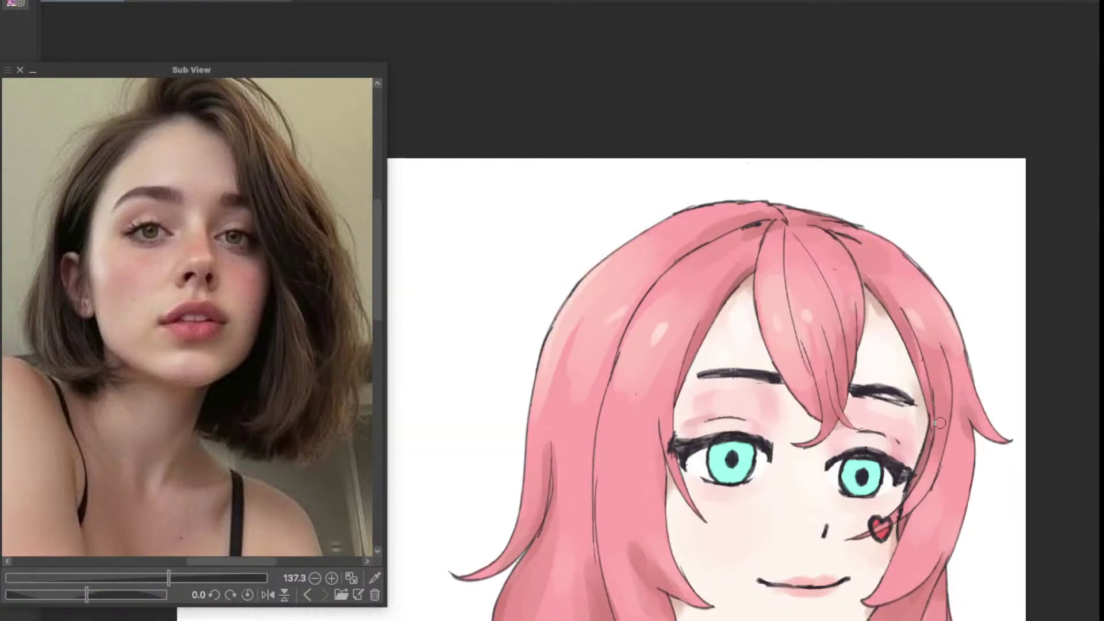
# Step: Add pale pink shine spots to the lower strands on both sides of the neck and the outer left section above the shoulder
pyautogui.moveTo(939, 424); pyautogui.dragTo(874, 357)
pyautogui.moveTo(703, 472); pyautogui.dragTo(758, 382)
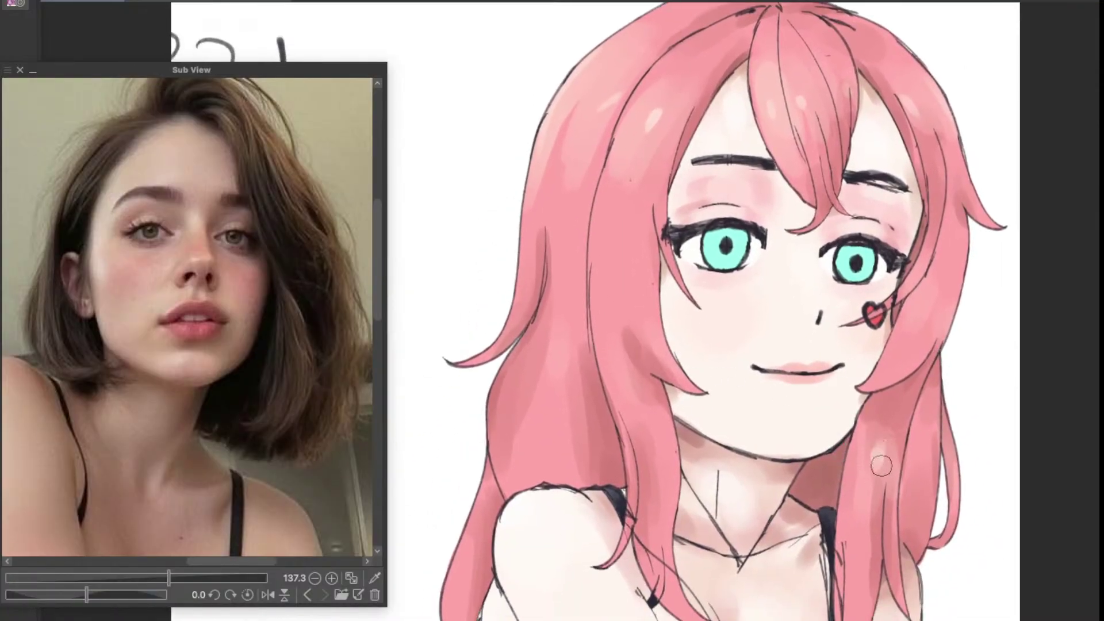
pyautogui.moveTo(805, 428); pyautogui.dragTo(862, 444)
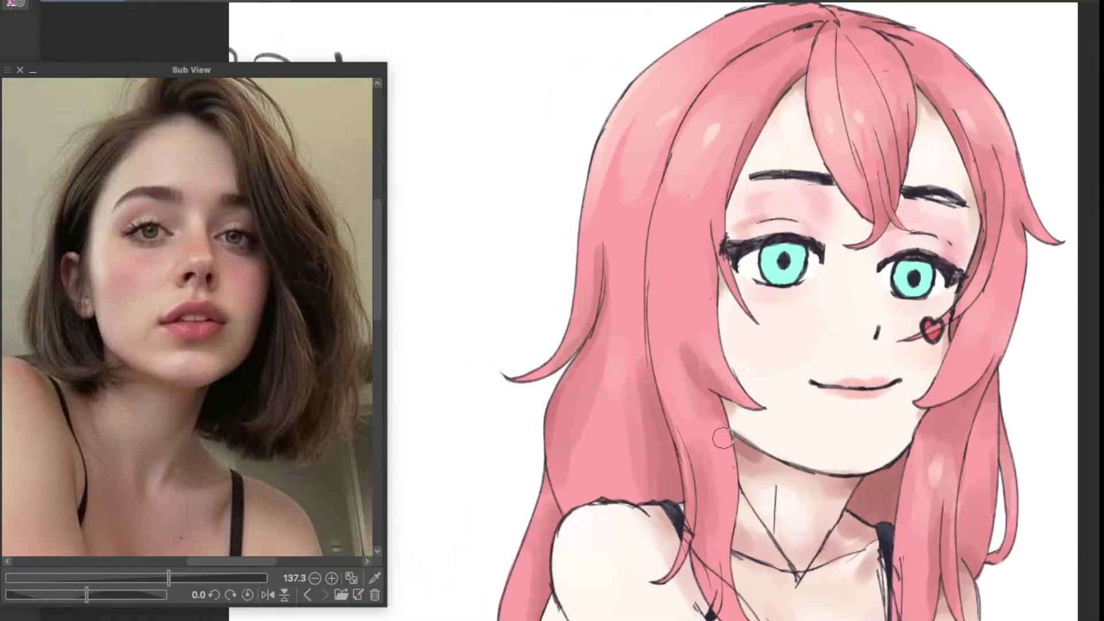
pyautogui.moveTo(709, 406); pyautogui.dragTo(757, 410)
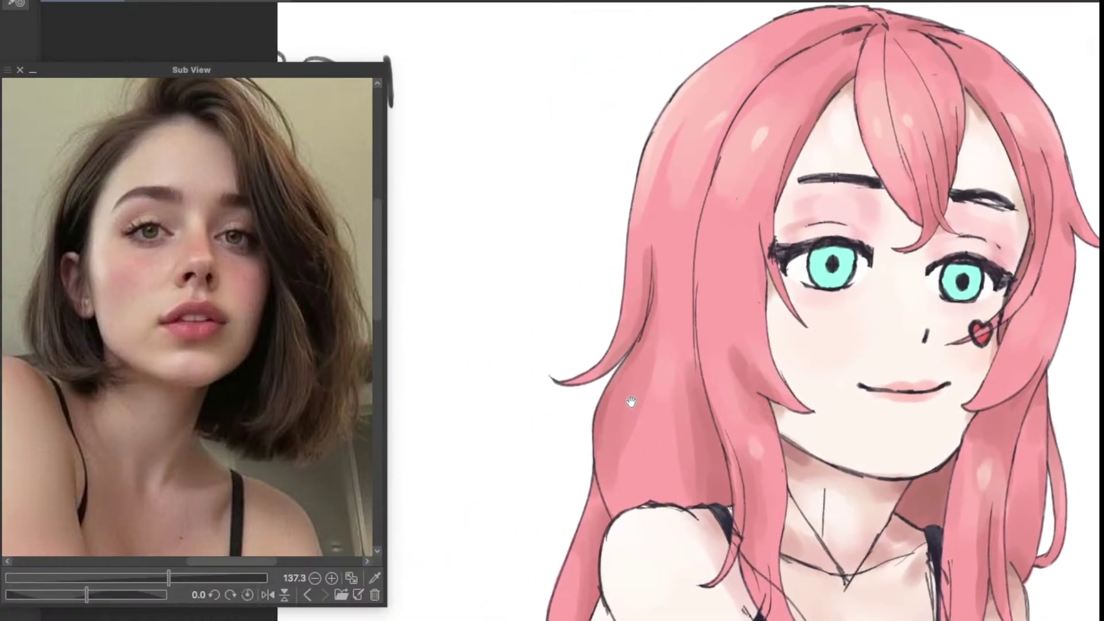
pyautogui.moveTo(720, 364); pyautogui.dragTo(713, 424)
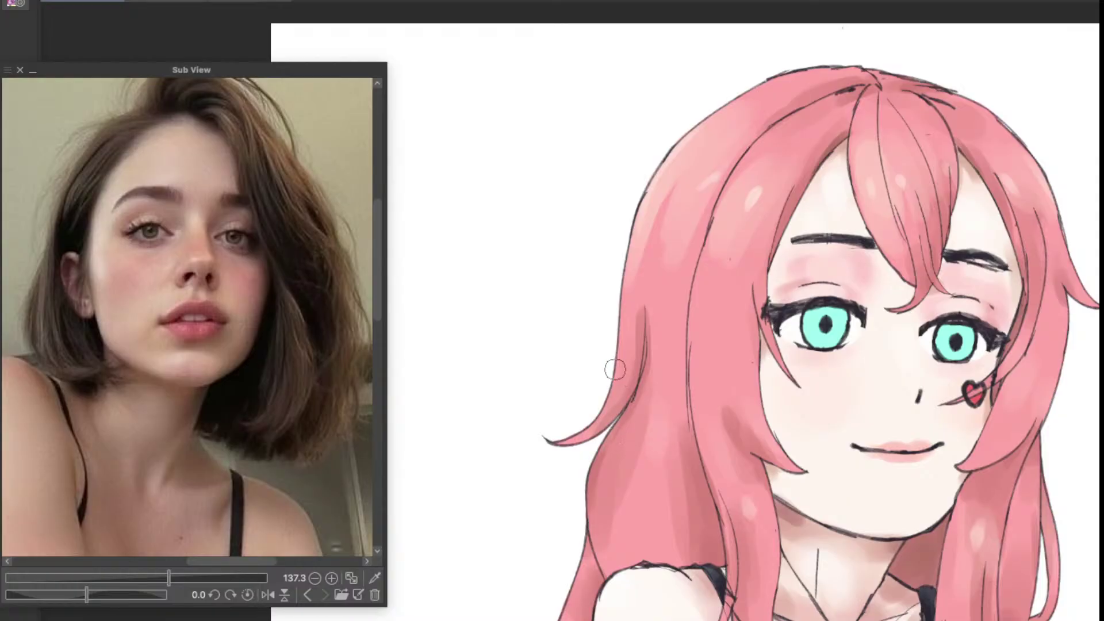
pyautogui.moveTo(661, 440)
pyautogui.mouseDown()
pyautogui.moveTo(641, 497)
pyautogui.moveTo(653, 504)
pyautogui.mouseUp()
pyautogui.scroll(-3, 687, 488)
pyautogui.scroll(1, 695, 483)
pyautogui.moveTo(760, 516); pyautogui.dragTo(748, 435)
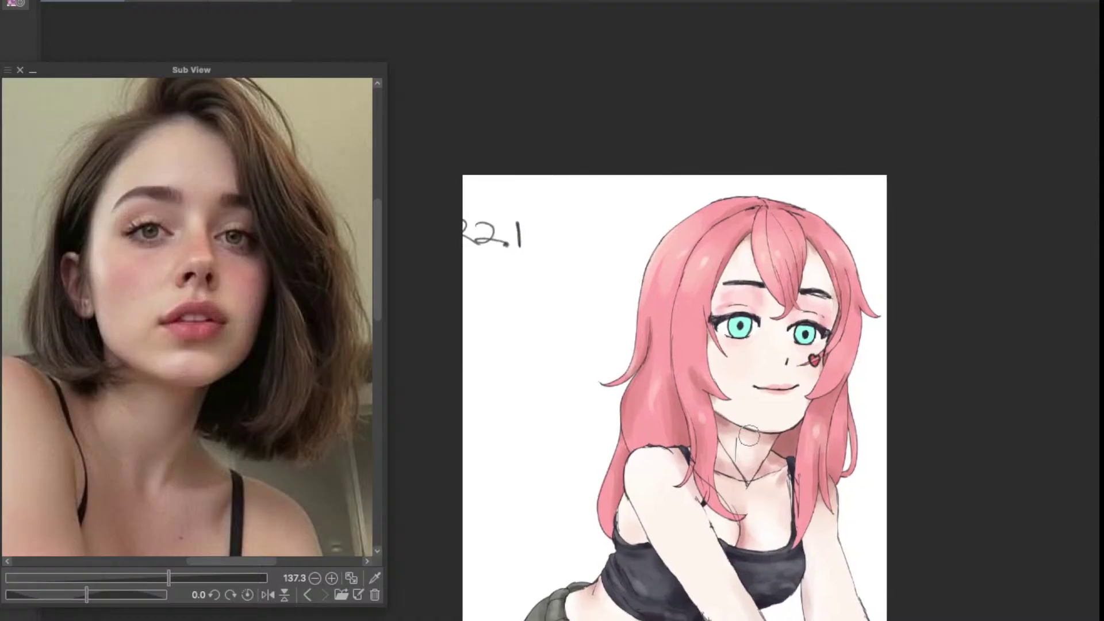
pyautogui.scroll(2, 742, 428)
pyautogui.scroll(-1, 741, 427)
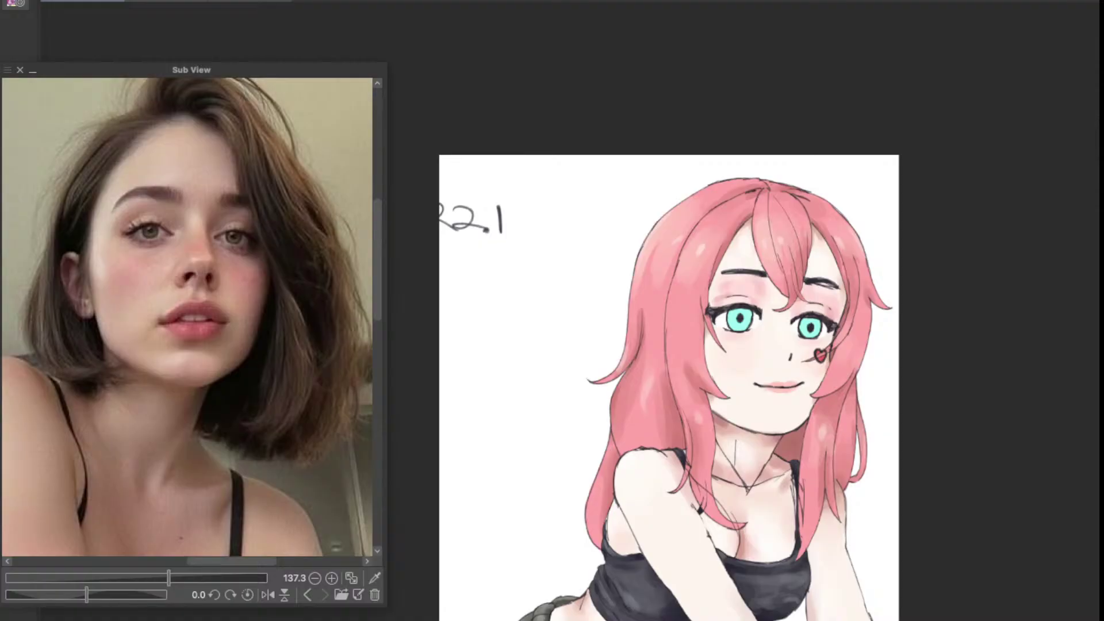
# Step: Enlarge the reference photo to 200% around the face and compare its eyes with the portrait's eyes
pyautogui.scroll(5, 811, 302)
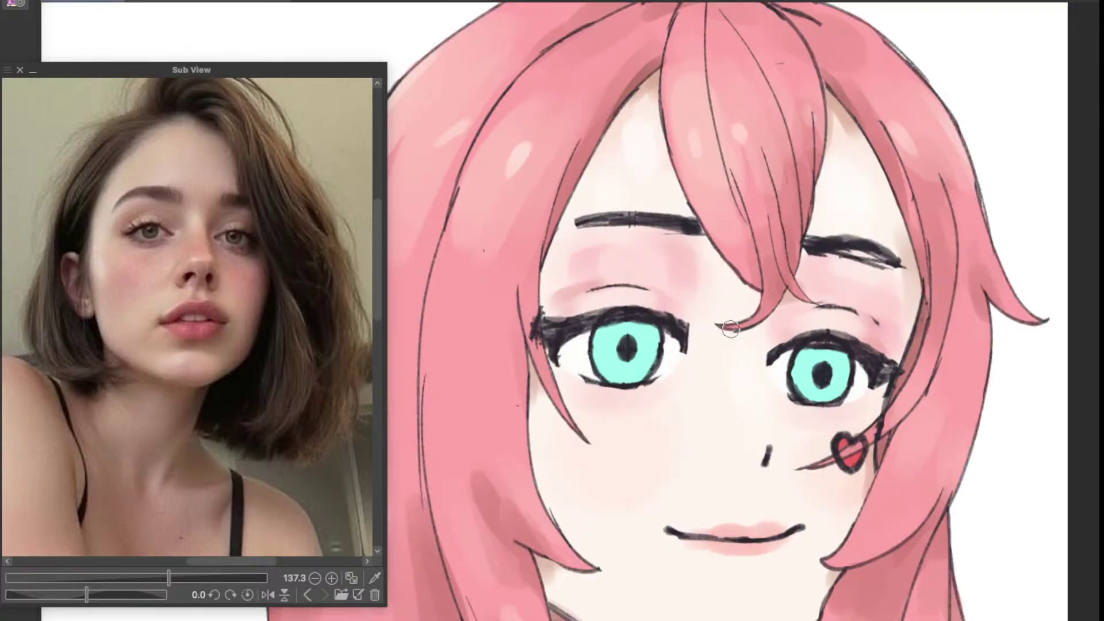
pyautogui.moveTo(734, 338); pyautogui.dragTo(790, 377)
pyautogui.scroll(2, 664, 397)
pyautogui.moveTo(267, 362); pyautogui.dragTo(297, 406)
pyautogui.scroll(-4, 183, 301)
pyautogui.scroll(-4, 200, 315)
pyautogui.moveTo(101, 270); pyautogui.dragTo(230, 320)
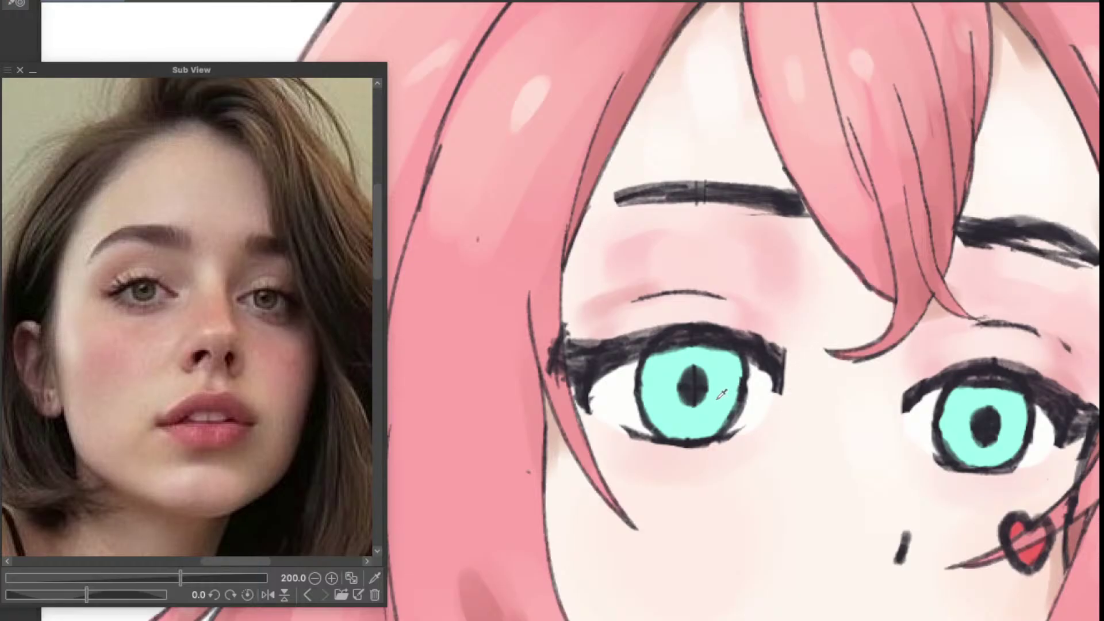
pyautogui.scroll(2, 684, 374)
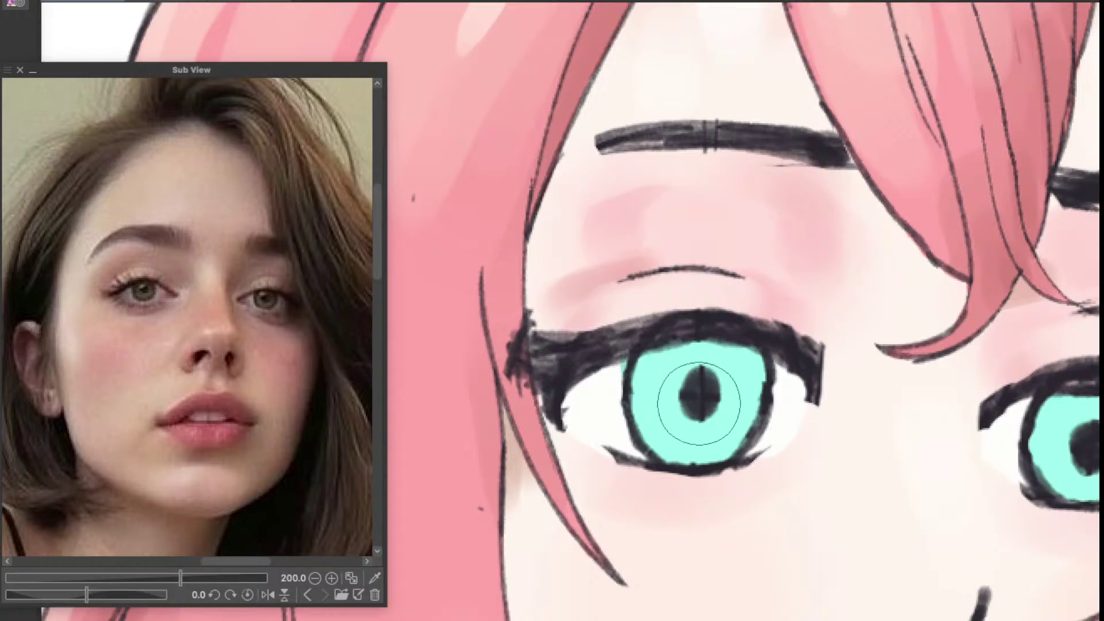
pyautogui.moveTo(702, 401); pyautogui.dragTo(677, 371)
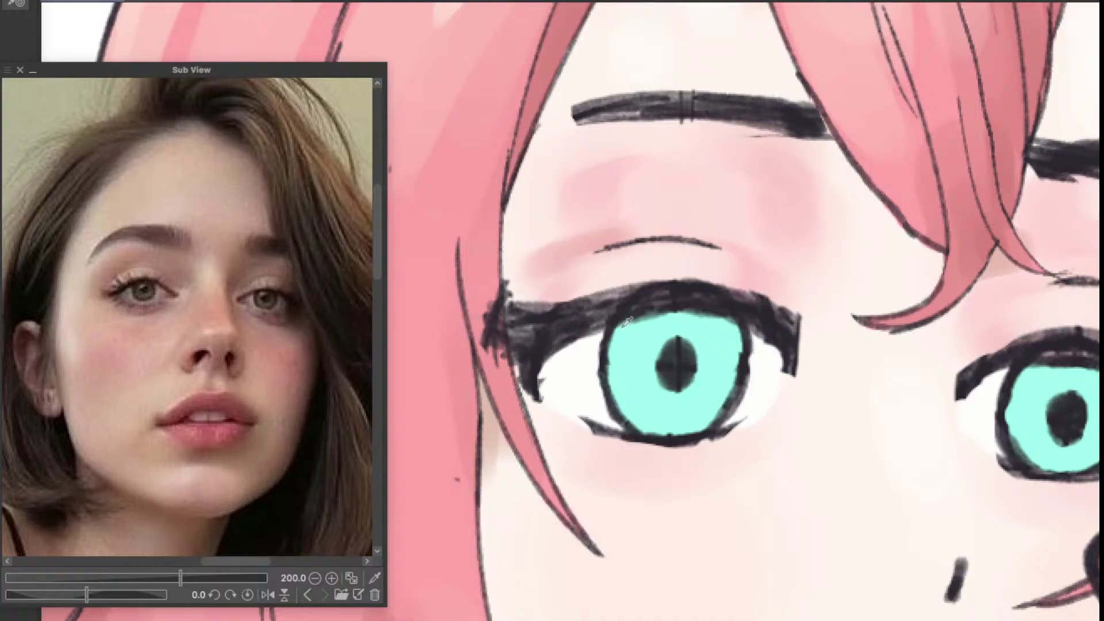
# Step: Paint a soft gray shadow on the whites of both eyes beneath the upper lashes
pyautogui.moveTo(644, 361)
pyautogui.mouseDown()
pyautogui.moveTo(593, 364)
pyautogui.moveTo(579, 339)
pyautogui.moveTo(571, 357)
pyautogui.mouseUp()
pyautogui.hotkey('ctrl', 'z')
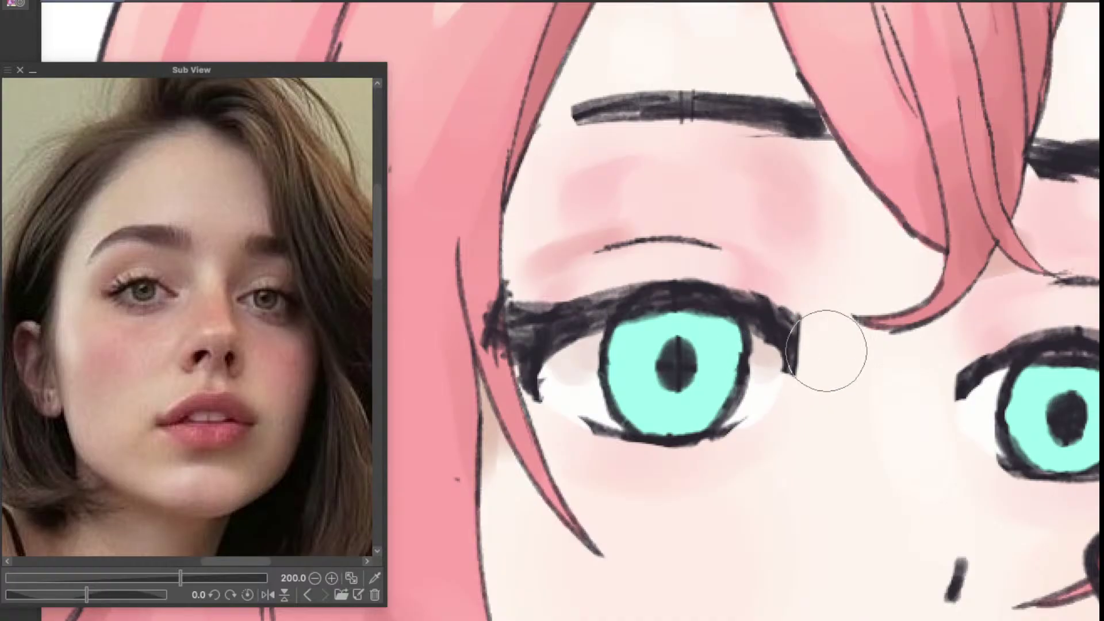
pyautogui.moveTo(1016, 374)
pyautogui.mouseDown()
pyautogui.moveTo(740, 378)
pyautogui.moveTo(715, 388)
pyautogui.mouseUp()
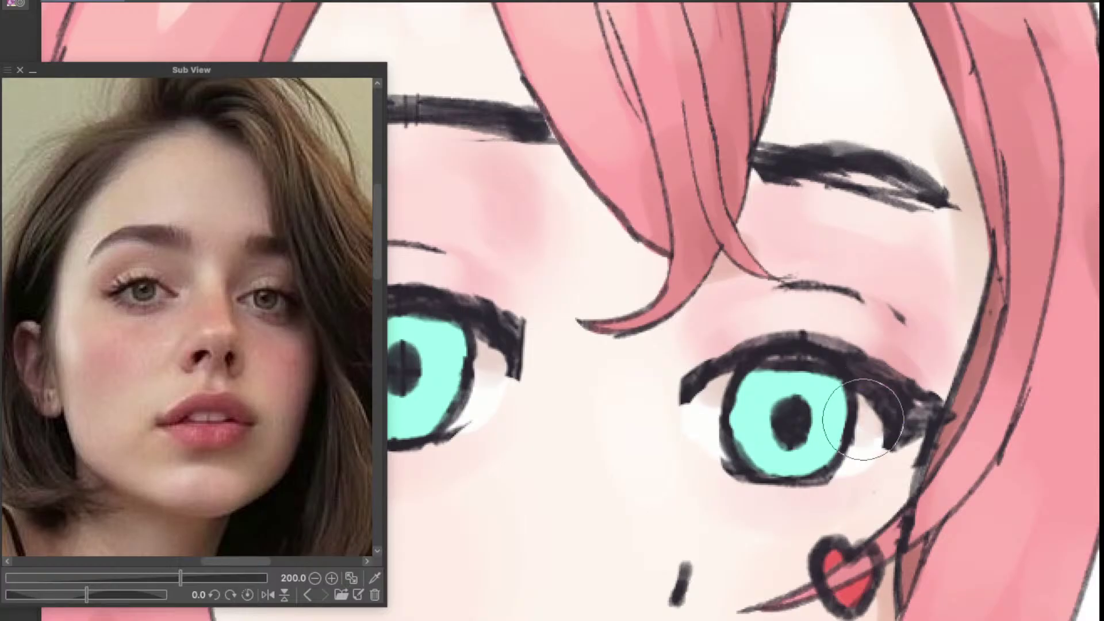
pyautogui.moveTo(671, 407); pyautogui.dragTo(867, 409)
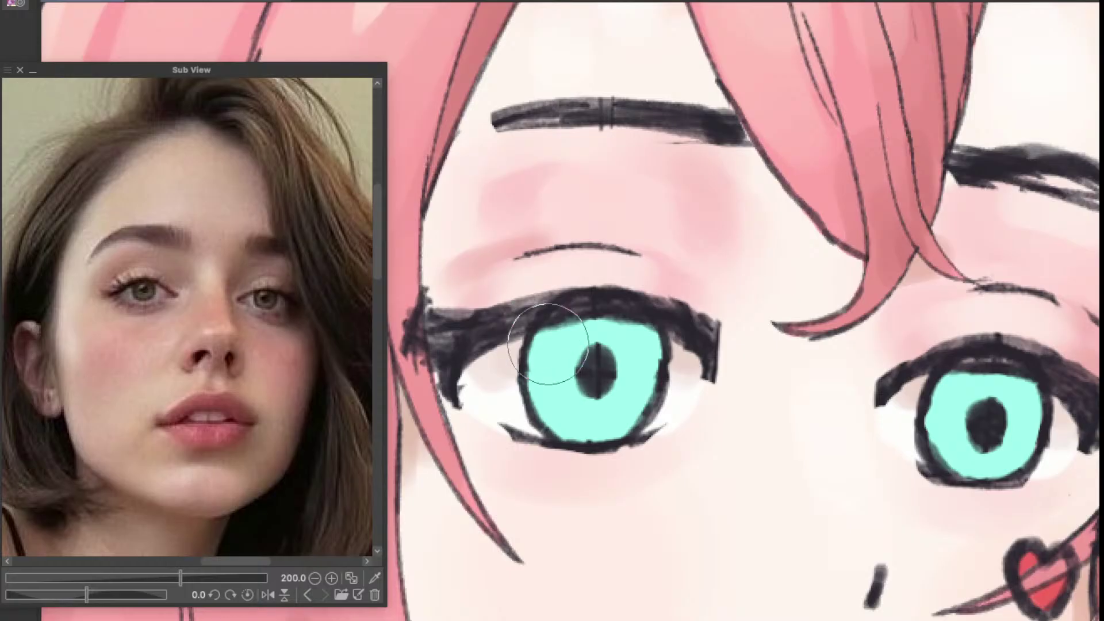
# Step: Deepen the shadow on the eye whites beneath the upper lashes with warm brown, using a smaller brush on both eyes
pyautogui.moveTo(549, 346)
pyautogui.keyDown('ctrl'); pyautogui.keyDown('alt'); pyautogui.mouseDown()
pyautogui.moveTo(534, 350)
pyautogui.moveTo(606, 334)
pyautogui.moveTo(590, 350)
pyautogui.moveTo(625, 325)
pyautogui.mouseUp(); pyautogui.keyUp('alt'); pyautogui.keyUp('ctrl')
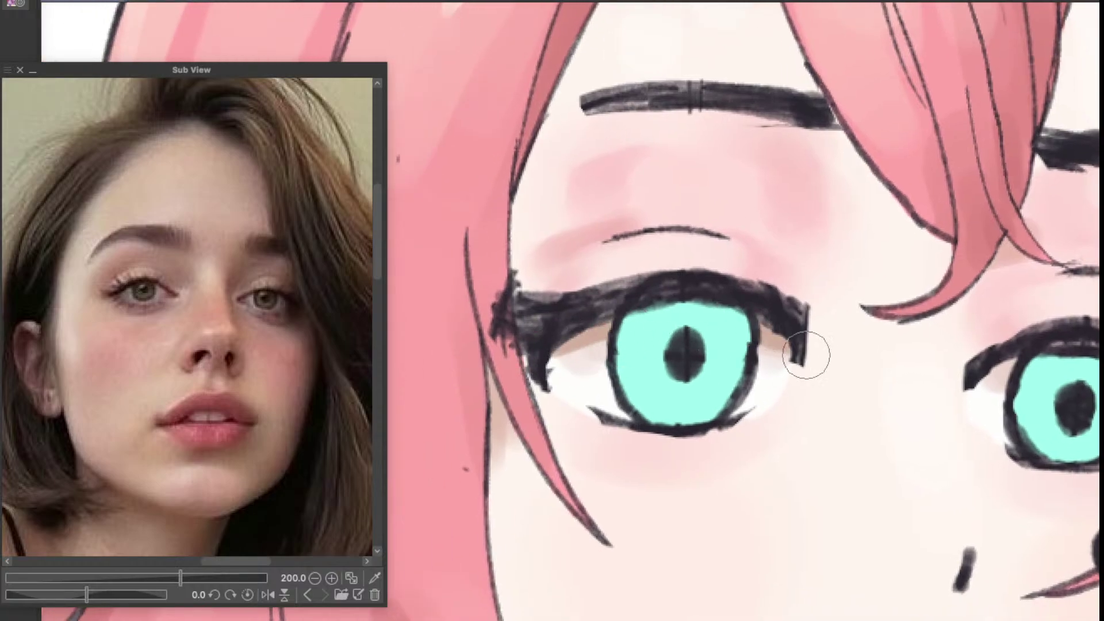
pyautogui.moveTo(833, 365); pyautogui.dragTo(633, 368)
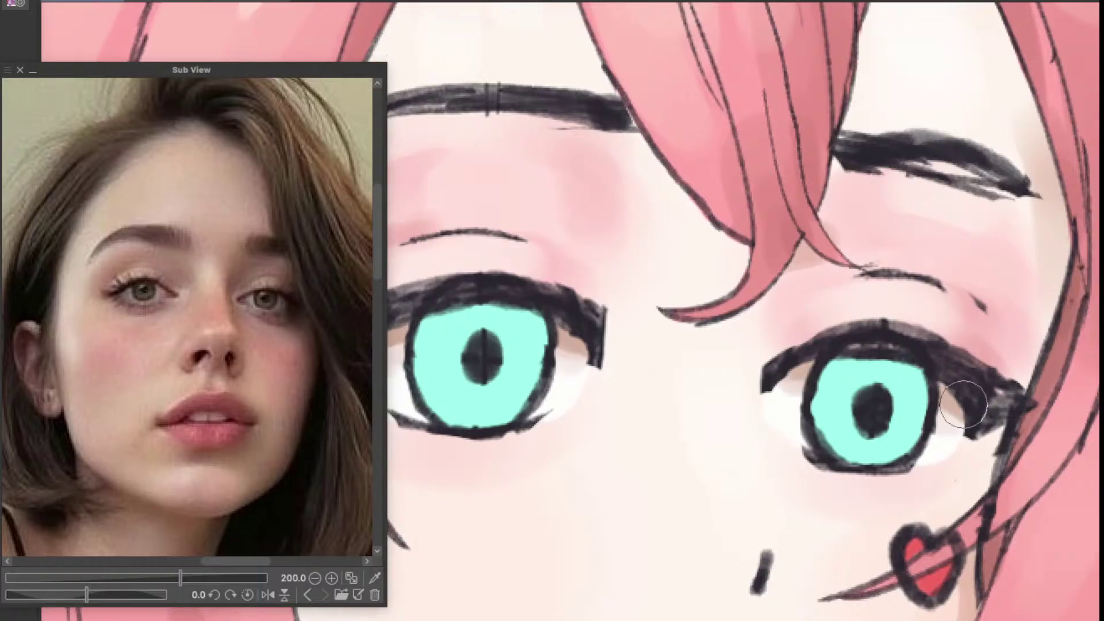
pyautogui.moveTo(912, 412); pyautogui.dragTo(947, 393)
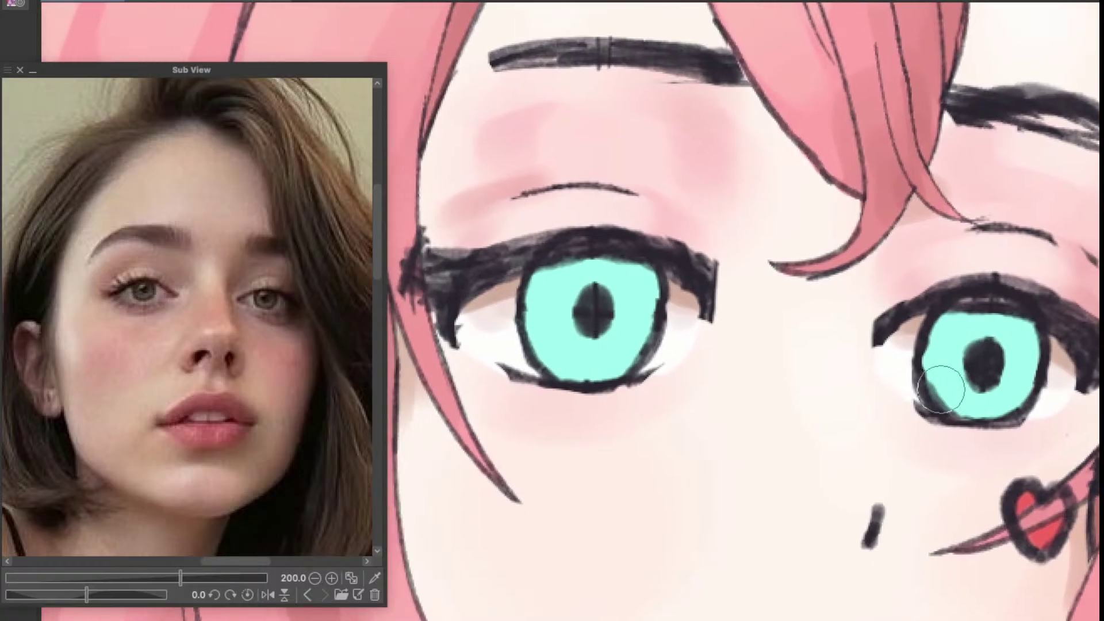
pyautogui.click(941, 389)
pyautogui.moveTo(624, 346); pyautogui.dragTo(705, 372)
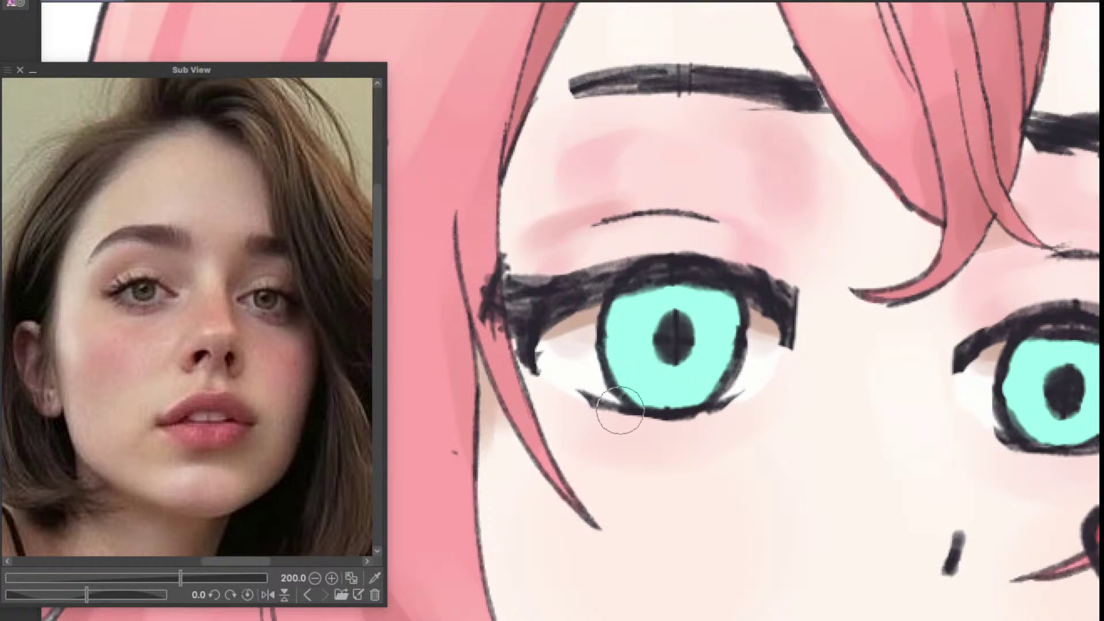
# Step: Enlarge the reference photo to 361.8% at the eyes and shade the upper left iris with darker teal
pyautogui.scroll(4, 167, 322)
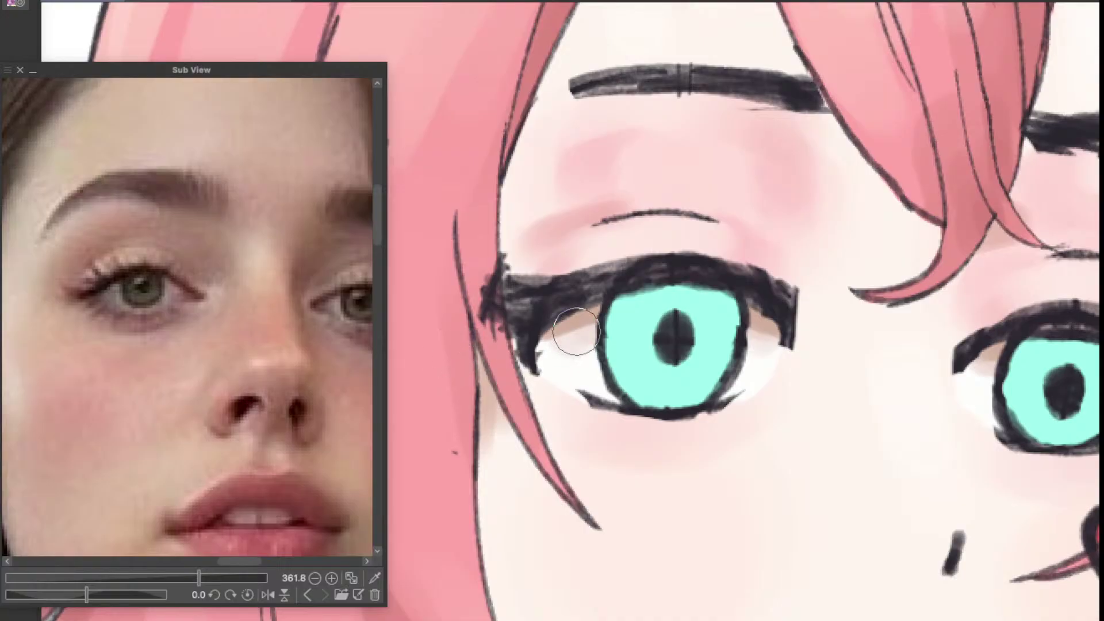
pyautogui.scroll(-1, 577, 342)
pyautogui.moveTo(667, 340); pyautogui.dragTo(690, 337)
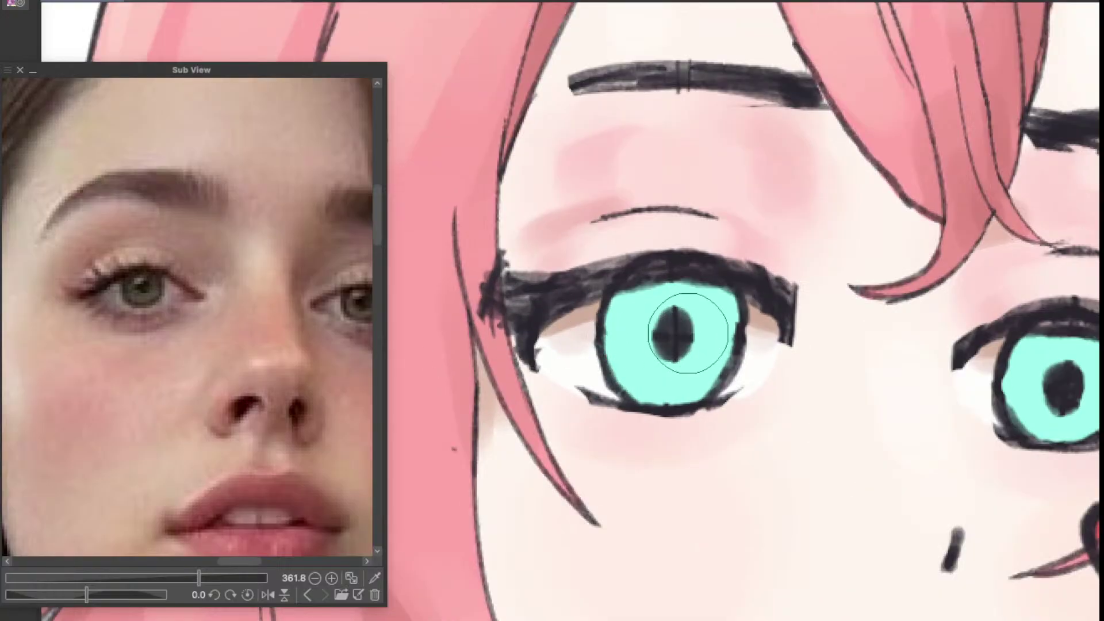
pyautogui.moveTo(769, 317)
pyautogui.mouseDown()
pyautogui.moveTo(748, 339)
pyautogui.moveTo(711, 351)
pyautogui.moveTo(703, 343)
pyautogui.moveTo(756, 346)
pyautogui.mouseUp()
pyautogui.moveTo(623, 358); pyautogui.dragTo(614, 366)
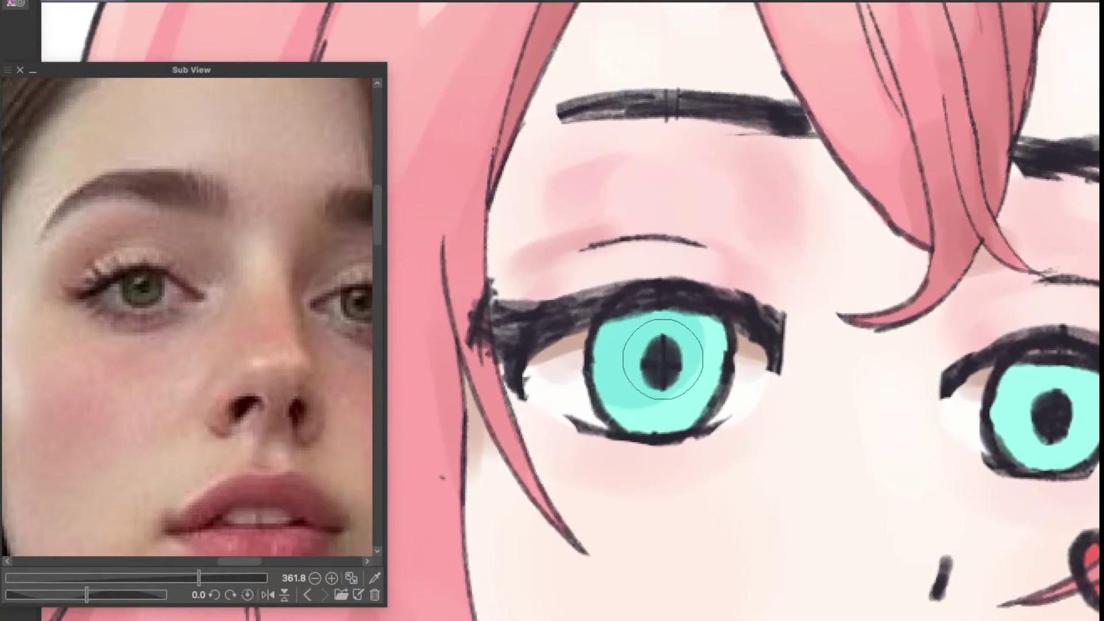
pyautogui.hotkey('ctrl', 'z')
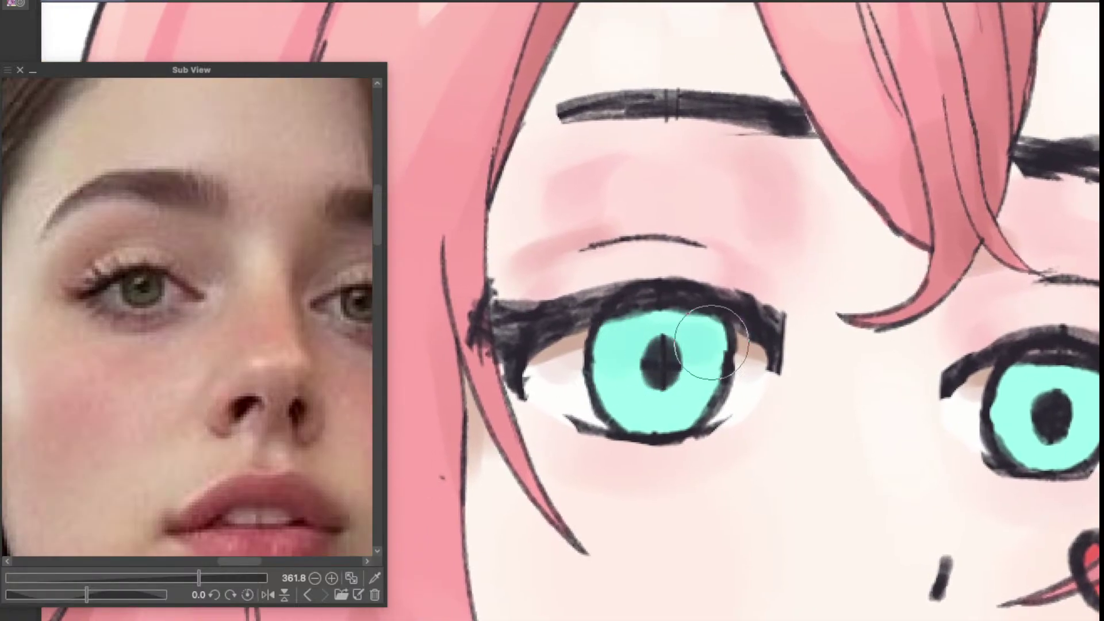
# Step: Move the reference photo to show both eyes and shade the upper part of the right iris with darker teal
pyautogui.hscroll(10, 670, 374)
pyautogui.moveTo(326, 419); pyautogui.dragTo(244, 418)
pyautogui.moveTo(843, 360); pyautogui.dragTo(811, 350)
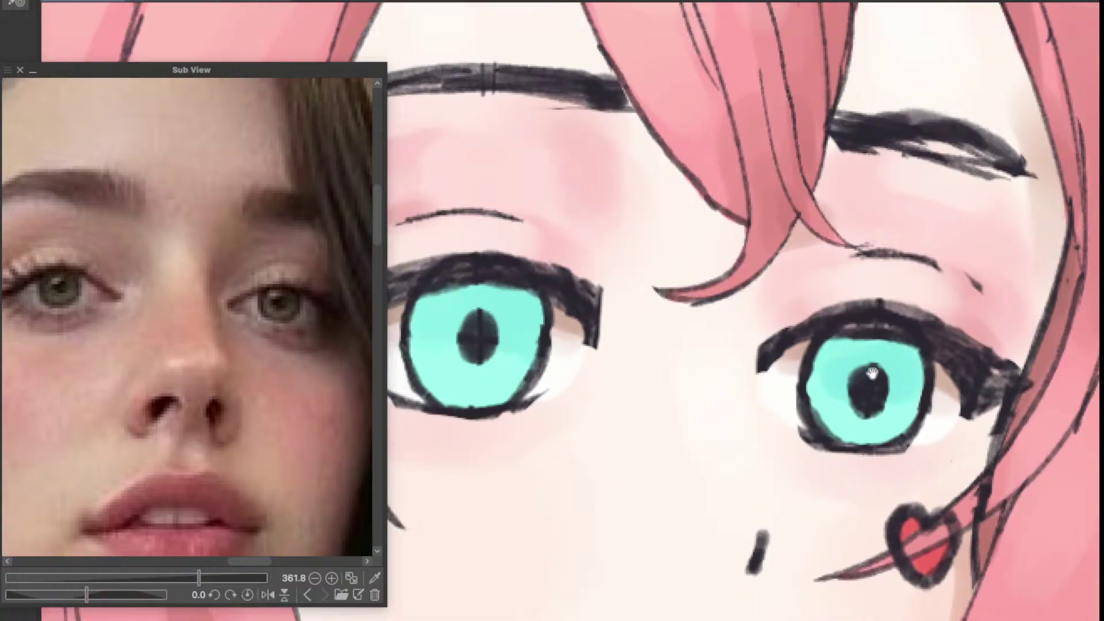
pyautogui.hscroll(-5, 852, 380)
pyautogui.moveTo(890, 373); pyautogui.dragTo(862, 395)
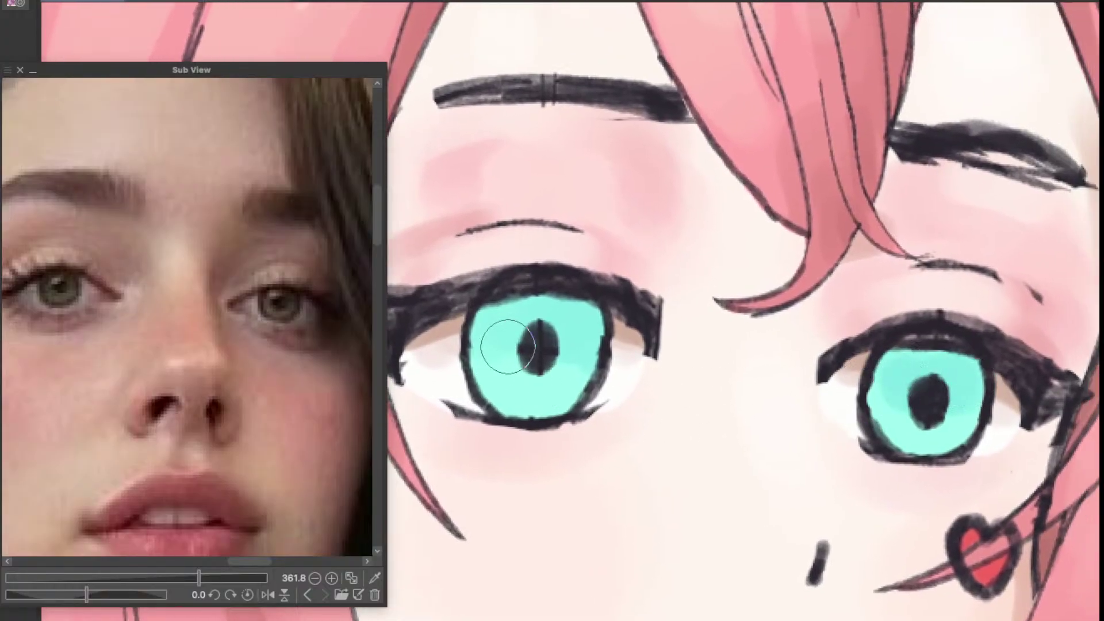
pyautogui.press('space')
pyautogui.moveTo(588, 354); pyautogui.dragTo(603, 362)
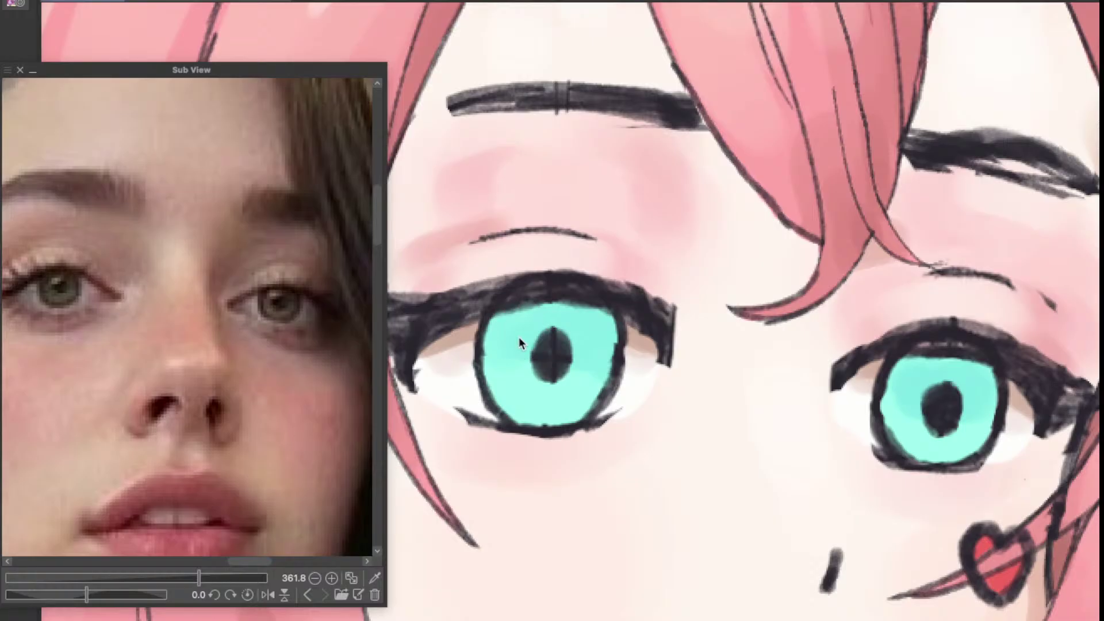
# Step: Paint a darker teal shadow band across the upper part of the left iris with a smaller brush
pyautogui.moveTo(510, 333)
pyautogui.mouseDown()
pyautogui.moveTo(551, 320)
pyautogui.moveTo(504, 332)
pyautogui.moveTo(537, 337)
pyautogui.mouseUp()
pyautogui.hotkey('ctrl', 'z')
pyautogui.press('[')
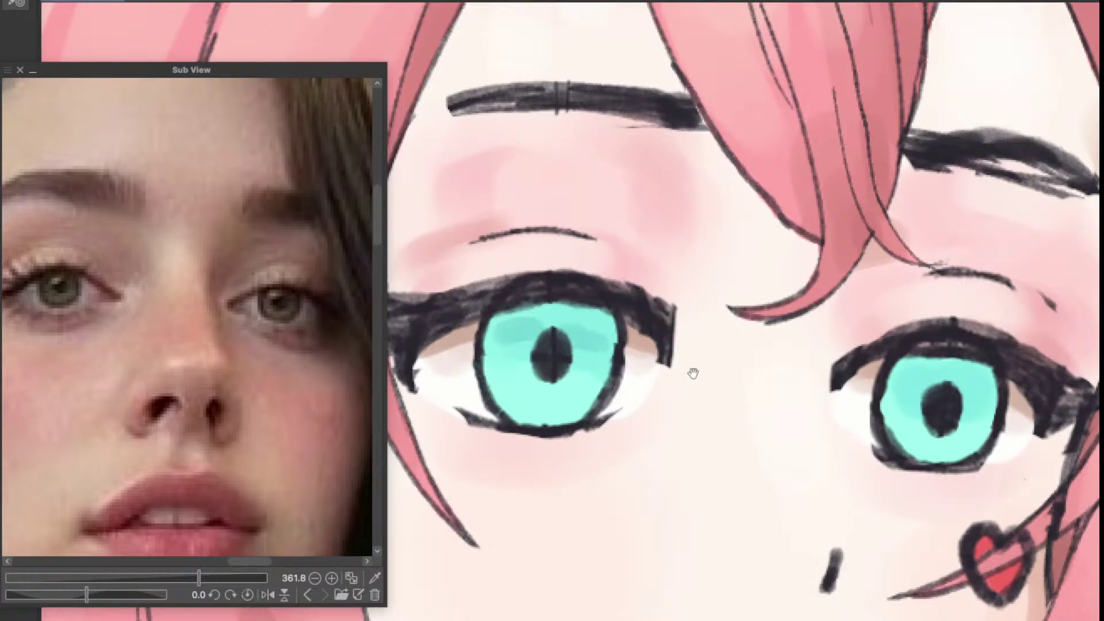
pyautogui.hscroll(3, 692, 370)
pyautogui.moveTo(805, 380)
pyautogui.mouseDown()
pyautogui.moveTo(894, 385)
pyautogui.moveTo(874, 387)
pyautogui.moveTo(875, 415)
pyautogui.moveTo(872, 405)
pyautogui.moveTo(849, 441)
pyautogui.moveTo(902, 431)
pyautogui.mouseUp()
pyautogui.moveTo(777, 440); pyautogui.dragTo(801, 439)
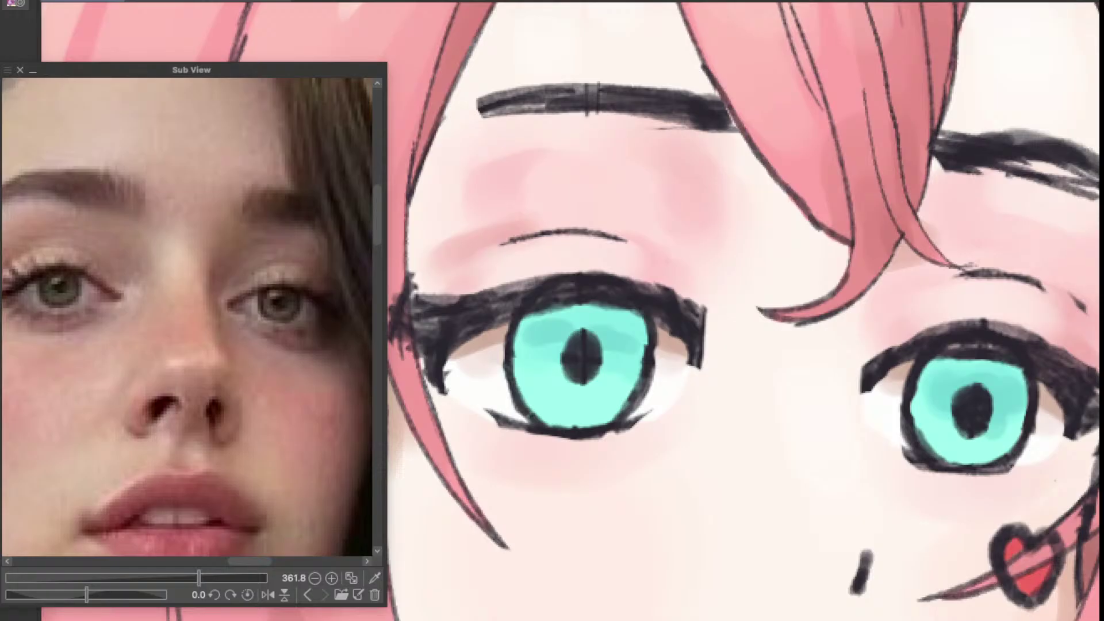
# Step: Deepen the teal shading over the pupils along the top of both irises
pyautogui.moveTo(551, 326)
pyautogui.mouseDown()
pyautogui.moveTo(589, 316)
pyautogui.moveTo(552, 327)
pyautogui.moveTo(549, 317)
pyautogui.mouseUp()
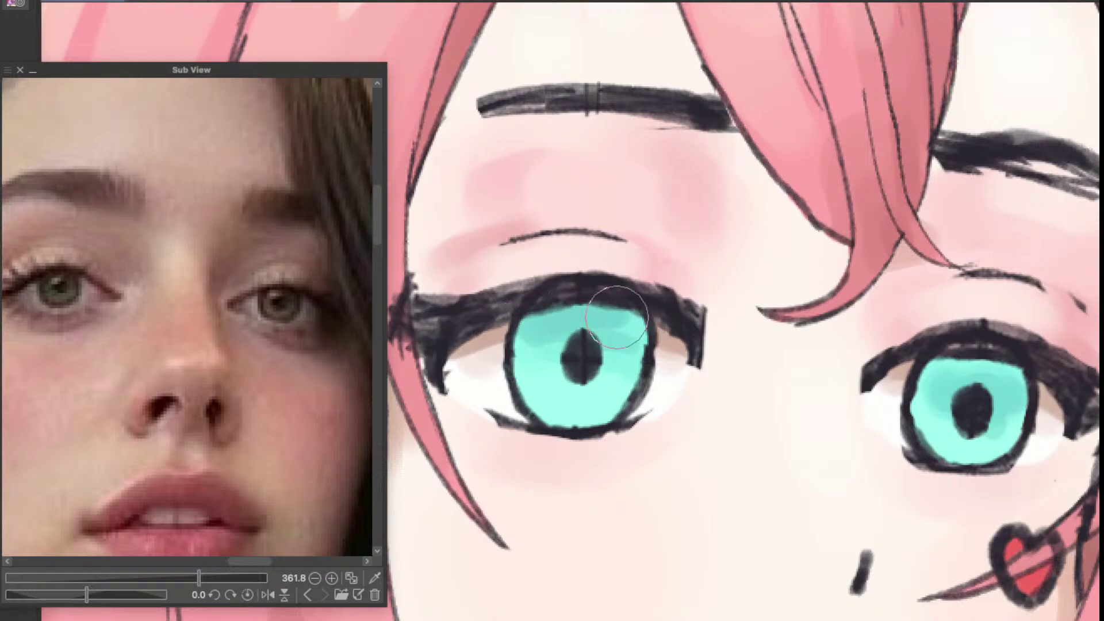
pyautogui.moveTo(731, 357); pyautogui.dragTo(607, 337)
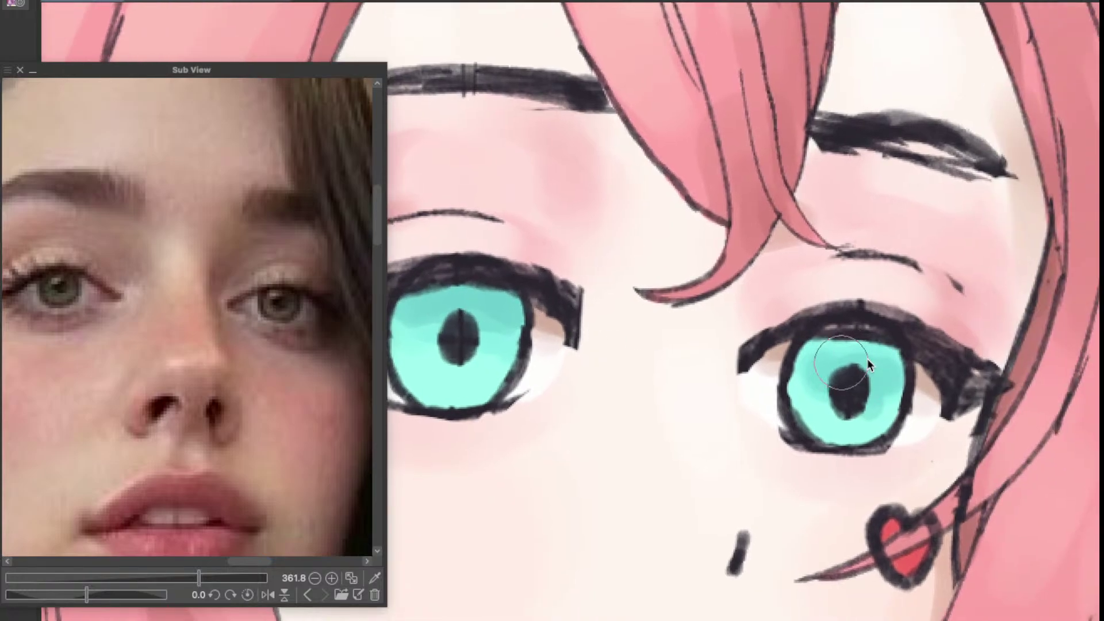
pyautogui.moveTo(855, 345)
pyautogui.mouseDown()
pyautogui.moveTo(787, 357)
pyautogui.moveTo(868, 351)
pyautogui.moveTo(896, 363)
pyautogui.mouseUp()
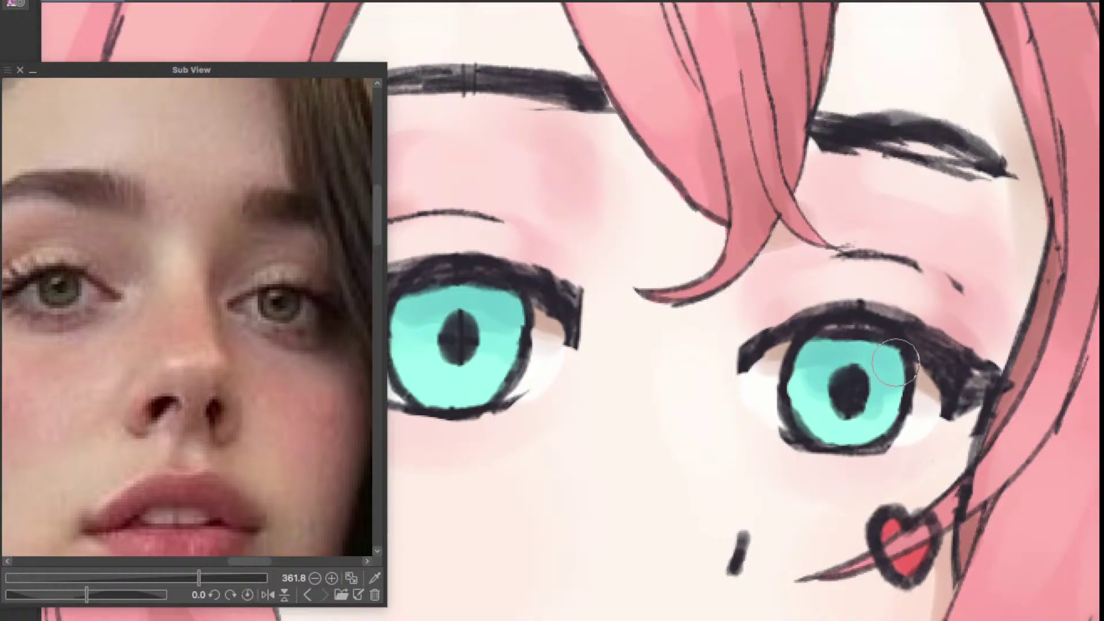
pyautogui.scroll(-2, 902, 371)
pyautogui.scroll(1, 858, 365)
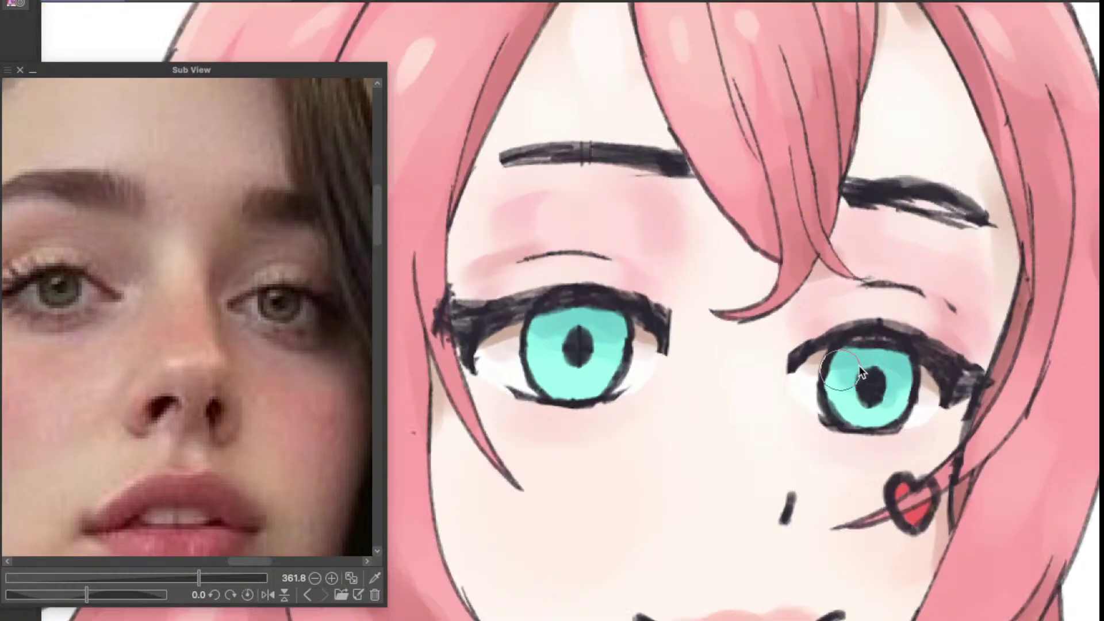
pyautogui.moveTo(854, 365); pyautogui.dragTo(906, 374)
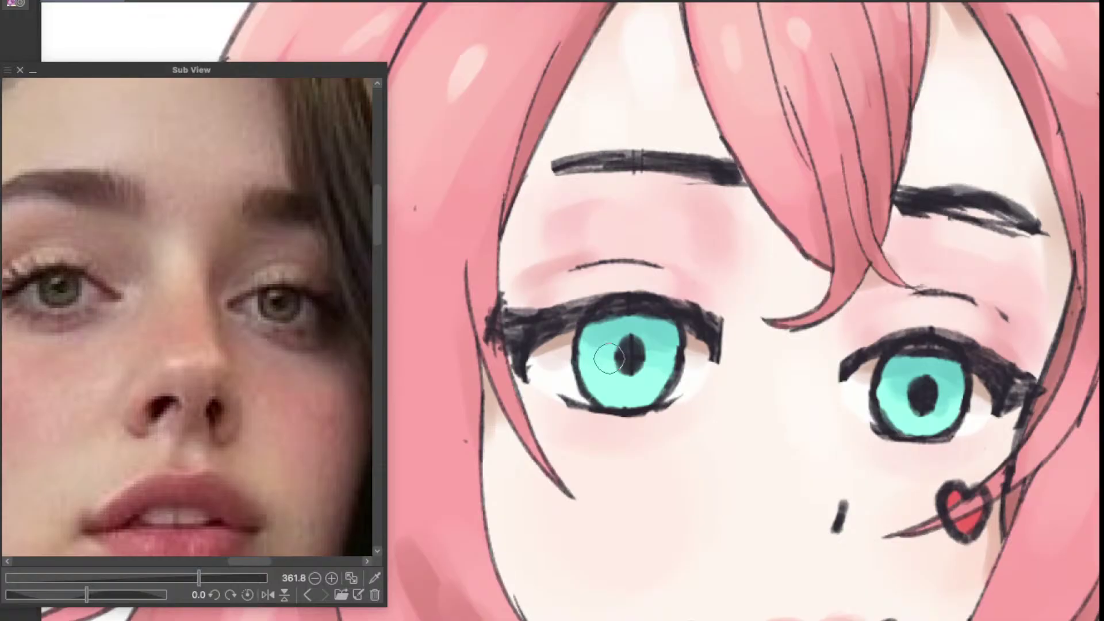
# Step: Add a narrower, darker teal band directly beneath the upper lashes on both irises using a smaller brush
pyautogui.scroll(1, 598, 336)
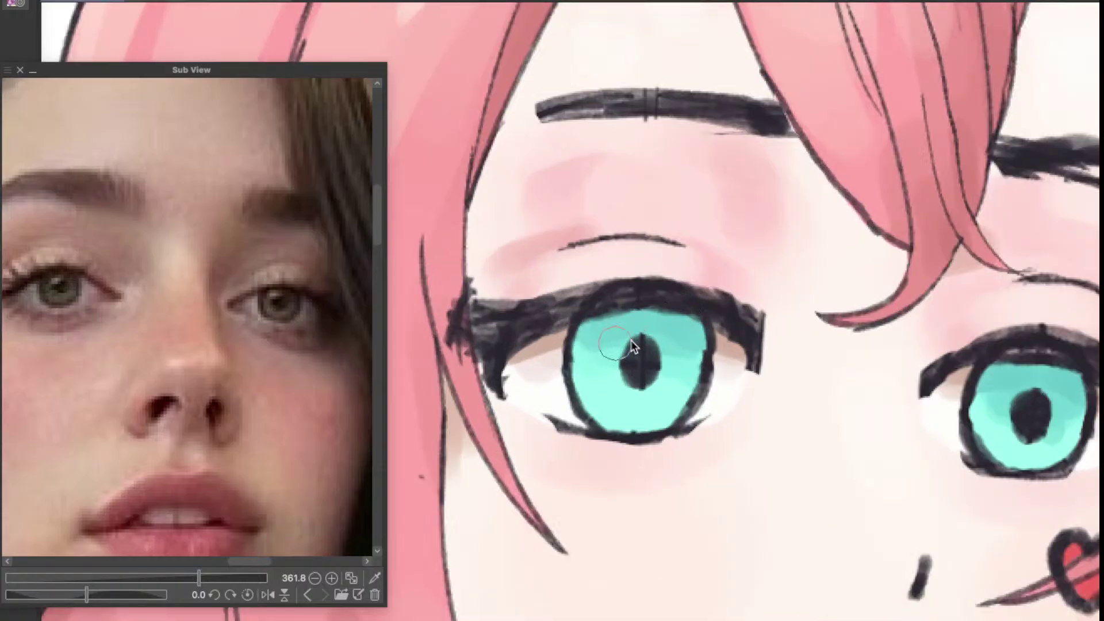
pyautogui.moveTo(573, 330)
pyautogui.mouseDown()
pyautogui.moveTo(644, 316)
pyautogui.moveTo(723, 341)
pyautogui.mouseUp()
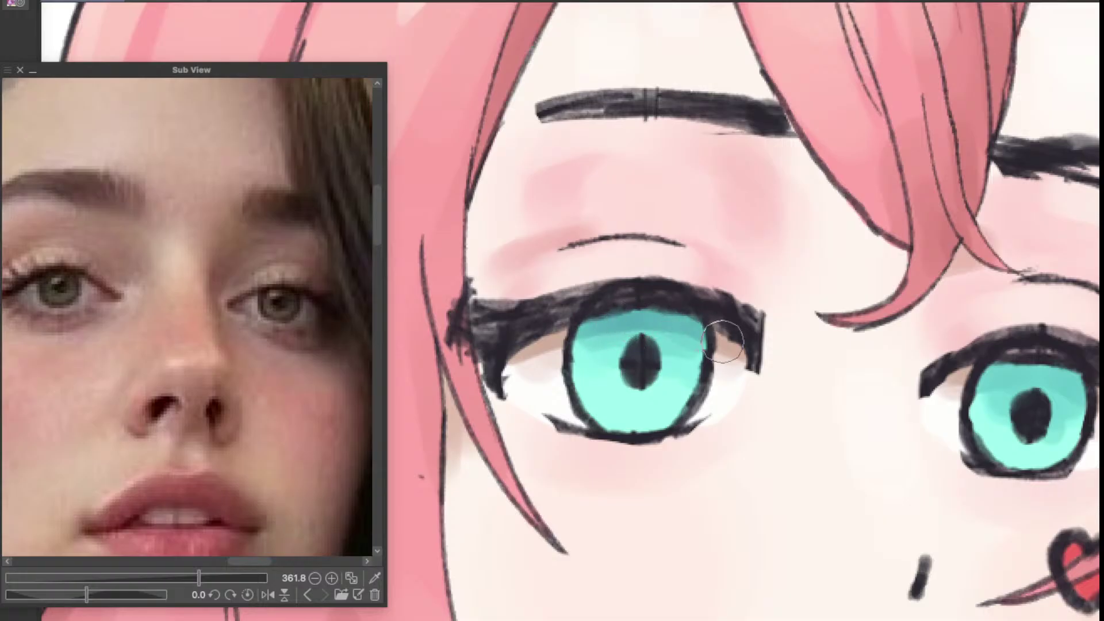
pyautogui.moveTo(775, 364)
pyautogui.mouseDown()
pyautogui.moveTo(578, 349)
pyautogui.moveTo(838, 380)
pyautogui.moveTo(896, 369)
pyautogui.mouseUp()
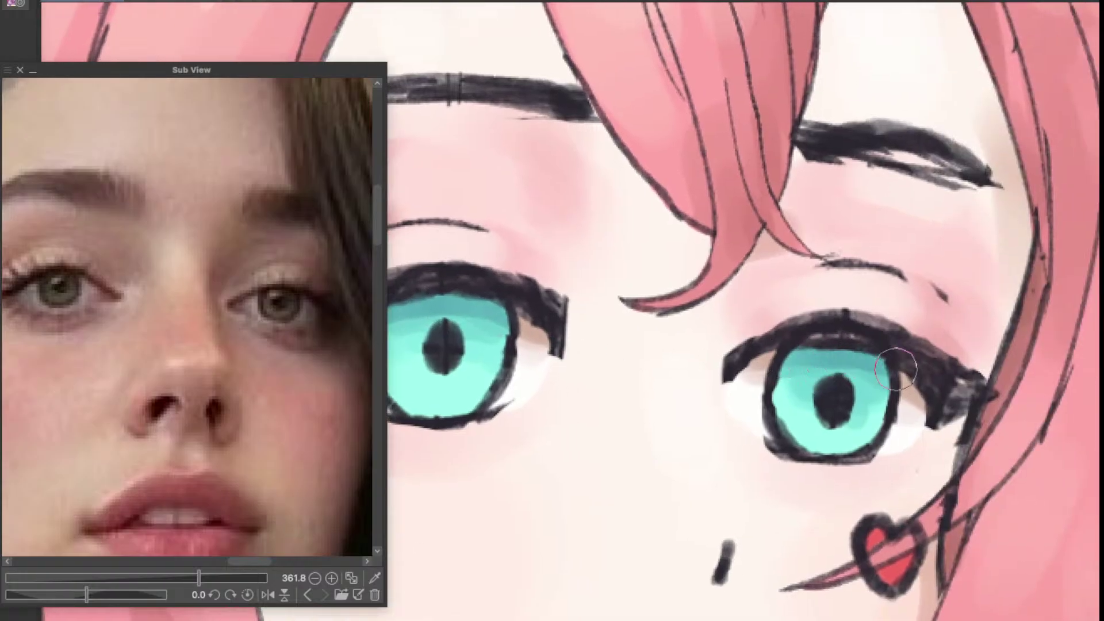
pyautogui.moveTo(729, 361)
pyautogui.mouseDown()
pyautogui.moveTo(861, 368)
pyautogui.moveTo(853, 353)
pyautogui.moveTo(836, 356)
pyautogui.moveTo(827, 329)
pyautogui.mouseUp()
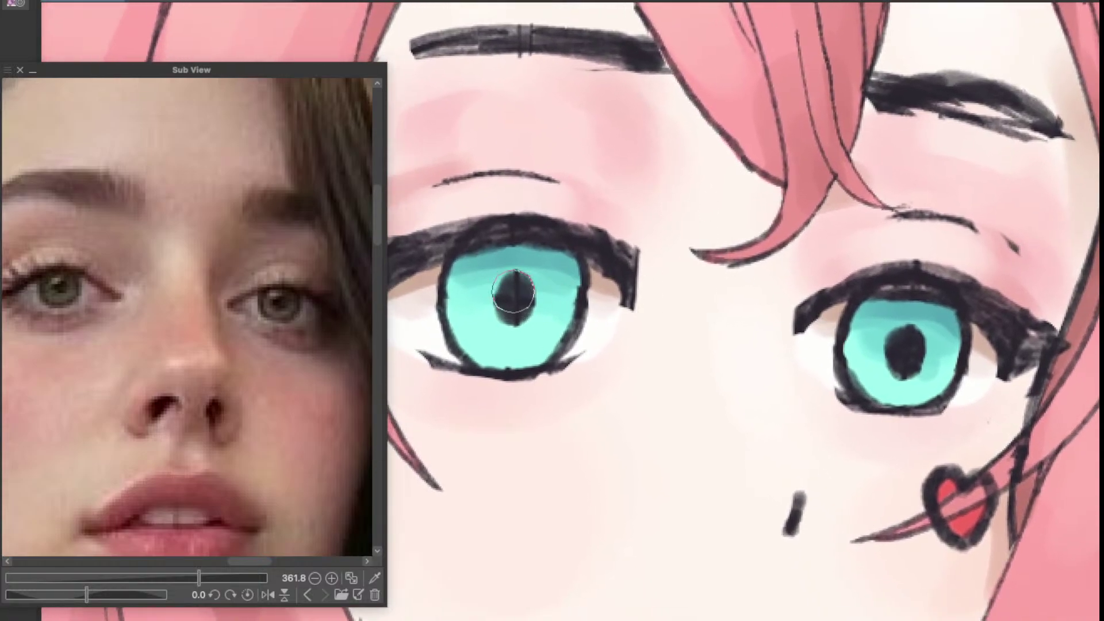
# Step: Broaden the teal shading around the upper sides of both irises with a larger brush
pyautogui.press(']')
pyautogui.press(']')
pyautogui.moveTo(506, 272); pyautogui.dragTo(496, 273)
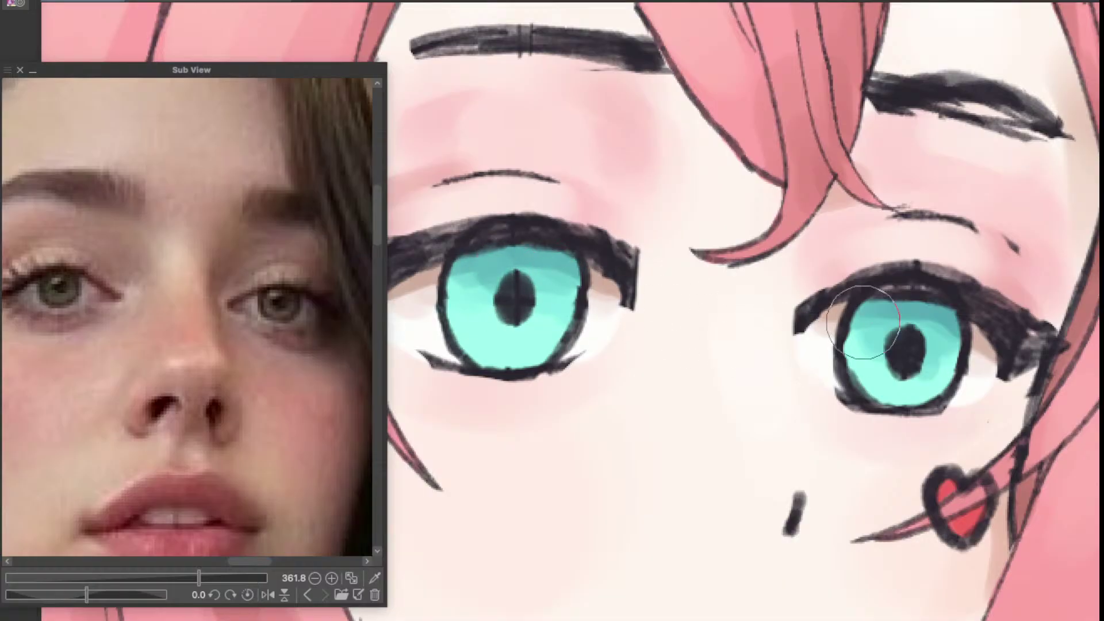
pyautogui.moveTo(863, 322)
pyautogui.mouseDown()
pyautogui.moveTo(913, 335)
pyautogui.moveTo(907, 325)
pyautogui.moveTo(990, 320)
pyautogui.moveTo(967, 320)
pyautogui.mouseUp()
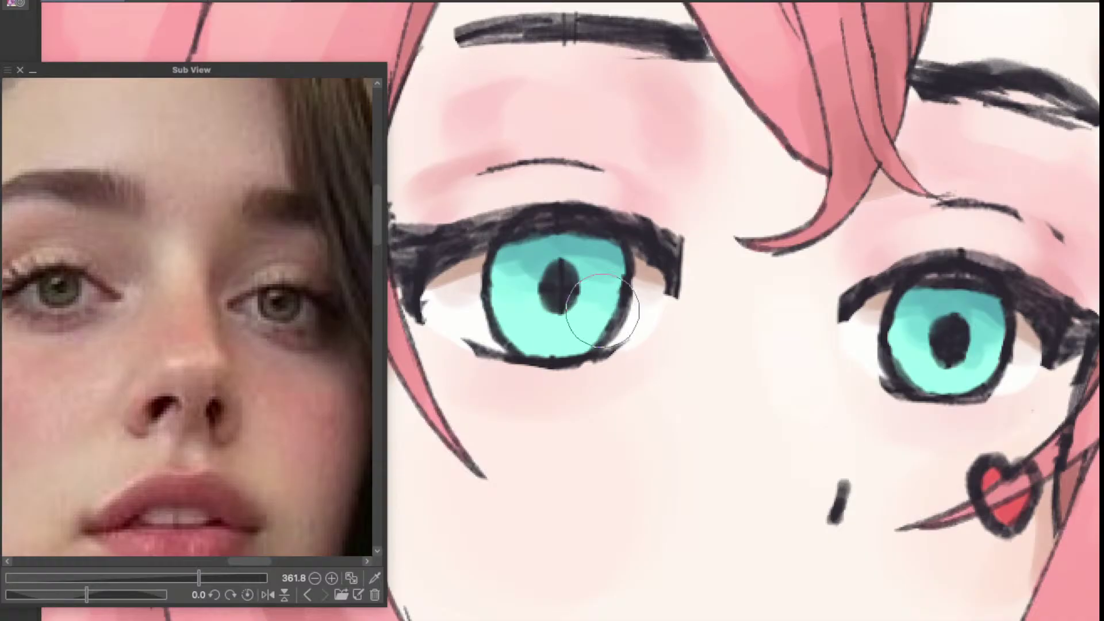
# Step: Layer a deep blue-teal shadow along the top of both irises with a smaller brush
pyautogui.moveTo(650, 320); pyautogui.dragTo(689, 339)
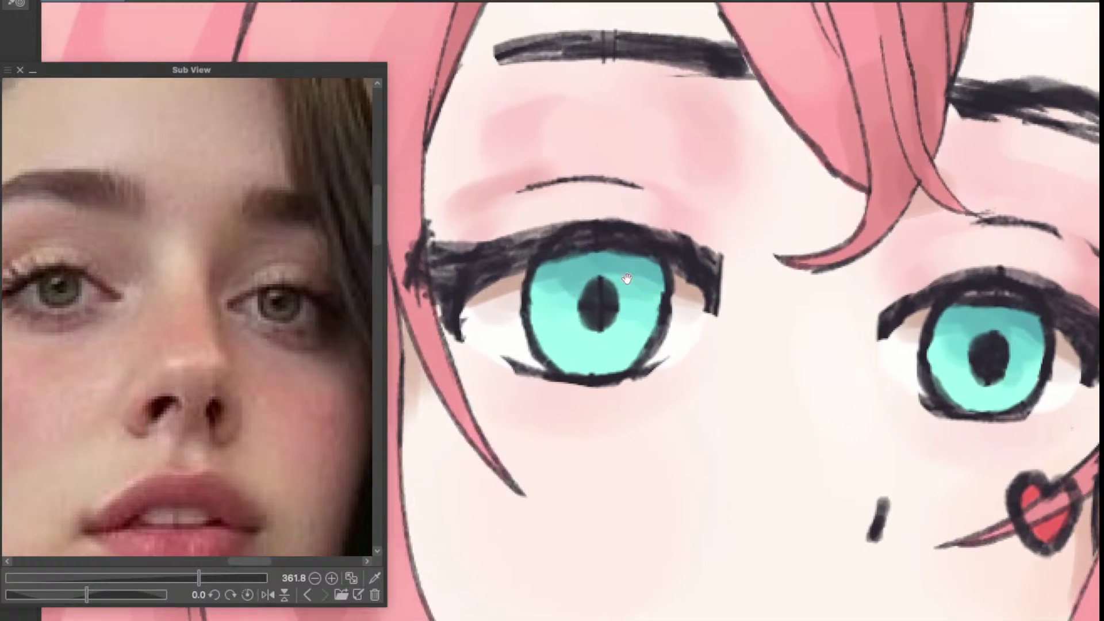
pyautogui.moveTo(628, 273)
pyautogui.mouseDown()
pyautogui.moveTo(715, 287)
pyautogui.moveTo(679, 273)
pyautogui.moveTo(578, 285)
pyautogui.mouseUp()
pyautogui.press('super+z')
pyautogui.press('[')
pyautogui.moveTo(808, 343); pyautogui.dragTo(678, 329)
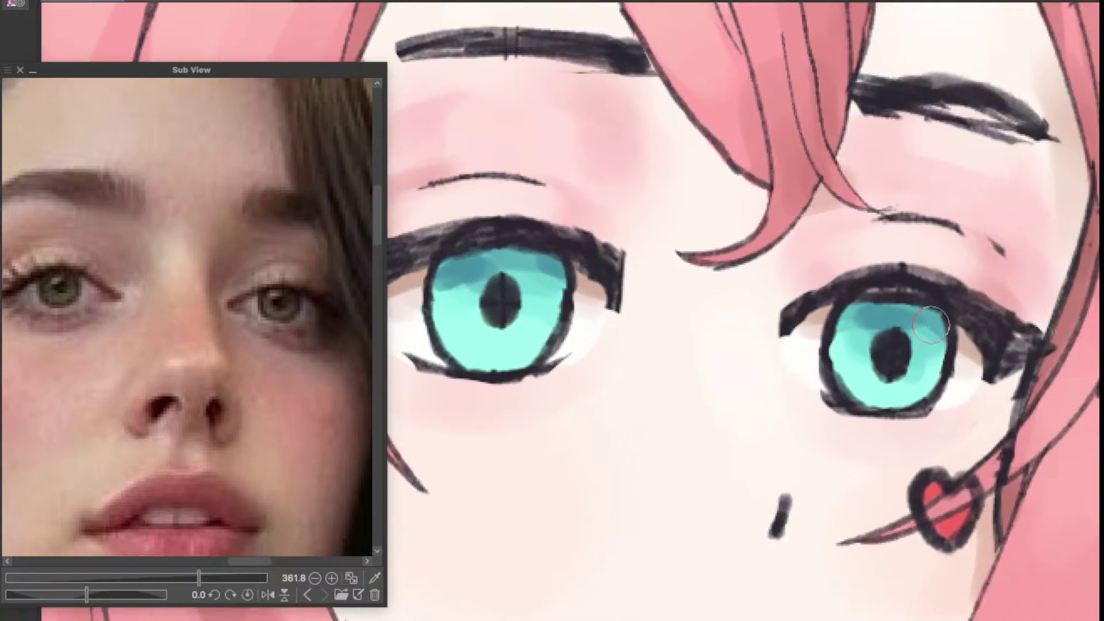
# Step: Dab medium teal shading onto the left side of both irises, enlarging the brush for the left eye
pyautogui.hotkey('ctrl', '0')
pyautogui.scroll(5, 949, 325)
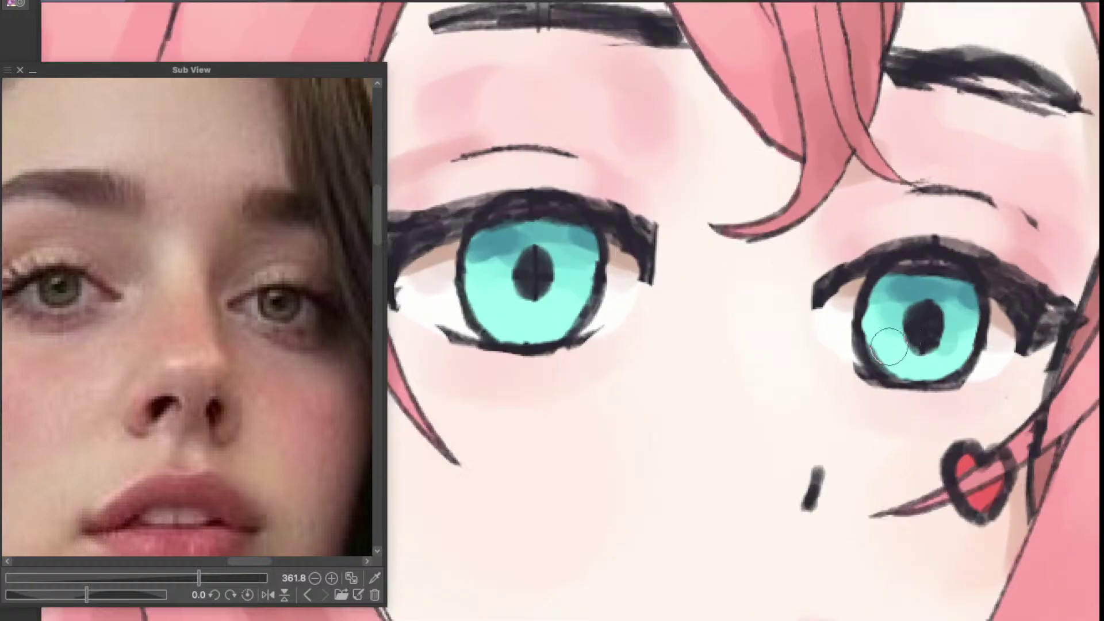
pyautogui.moveTo(890, 326); pyautogui.dragTo(871, 336)
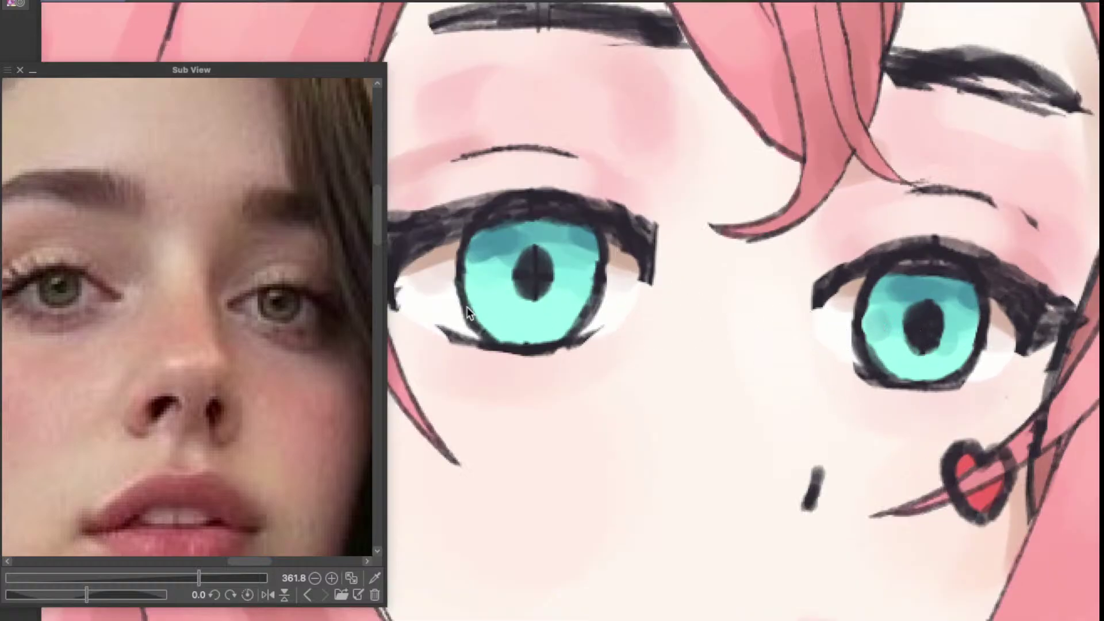
pyautogui.press(']')
pyautogui.moveTo(481, 288); pyautogui.dragTo(485, 282)
# Step: Paint small pale highlights on the lower part of both irises beneath the pupils
pyautogui.moveTo(664, 359)
pyautogui.mouseDown()
pyautogui.moveTo(680, 377)
pyautogui.moveTo(666, 379)
pyautogui.mouseUp()
pyautogui.scroll(-8, 712, 377)
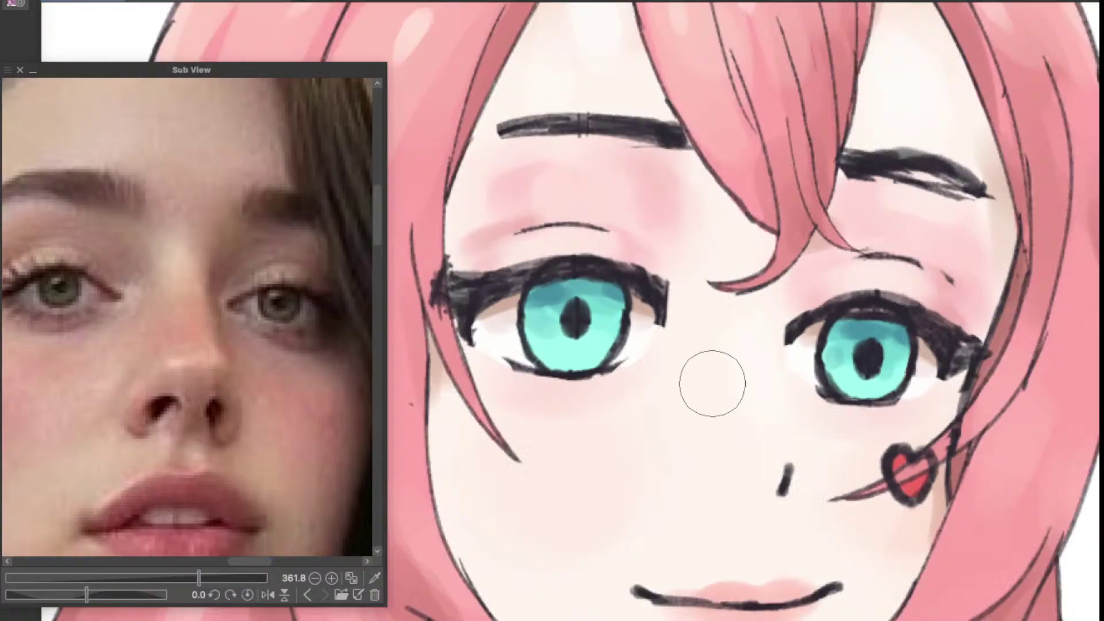
pyautogui.scroll(7, 664, 367)
pyautogui.scroll(2, 664, 366)
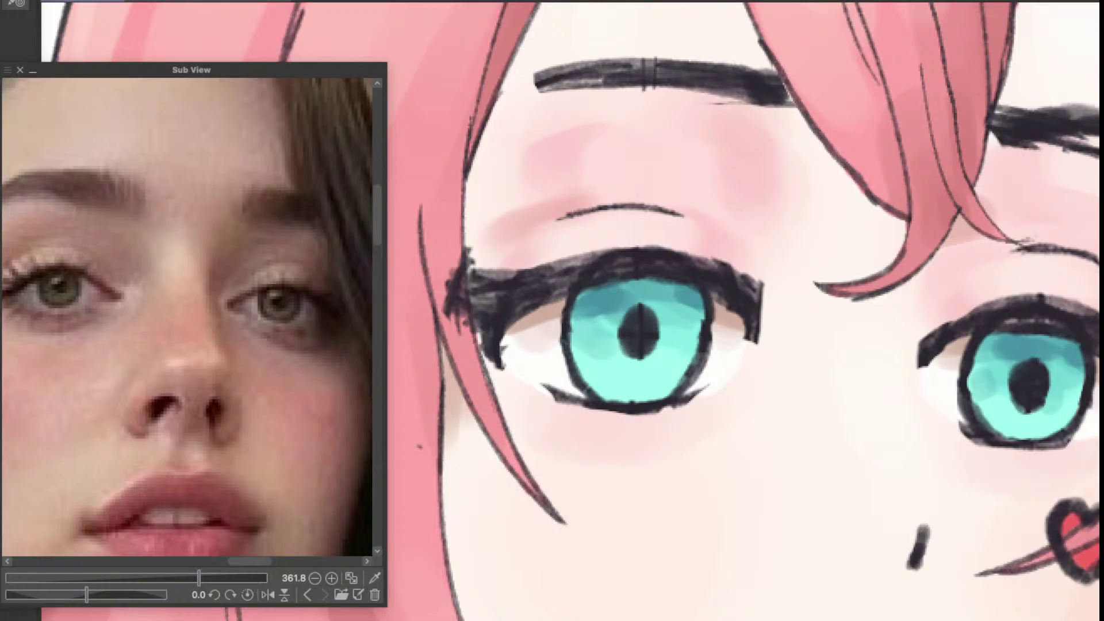
pyautogui.moveTo(635, 401); pyautogui.dragTo(620, 402)
pyautogui.moveTo(608, 367)
pyautogui.mouseDown()
pyautogui.moveTo(657, 375)
pyautogui.moveTo(616, 383)
pyautogui.moveTo(616, 374)
pyautogui.moveTo(669, 390)
pyautogui.mouseUp()
pyautogui.press('space')
pyautogui.moveTo(775, 410); pyautogui.dragTo(655, 393)
pyautogui.moveTo(897, 401)
pyautogui.mouseDown()
pyautogui.moveTo(934, 401)
pyautogui.moveTo(902, 407)
pyautogui.mouseUp()
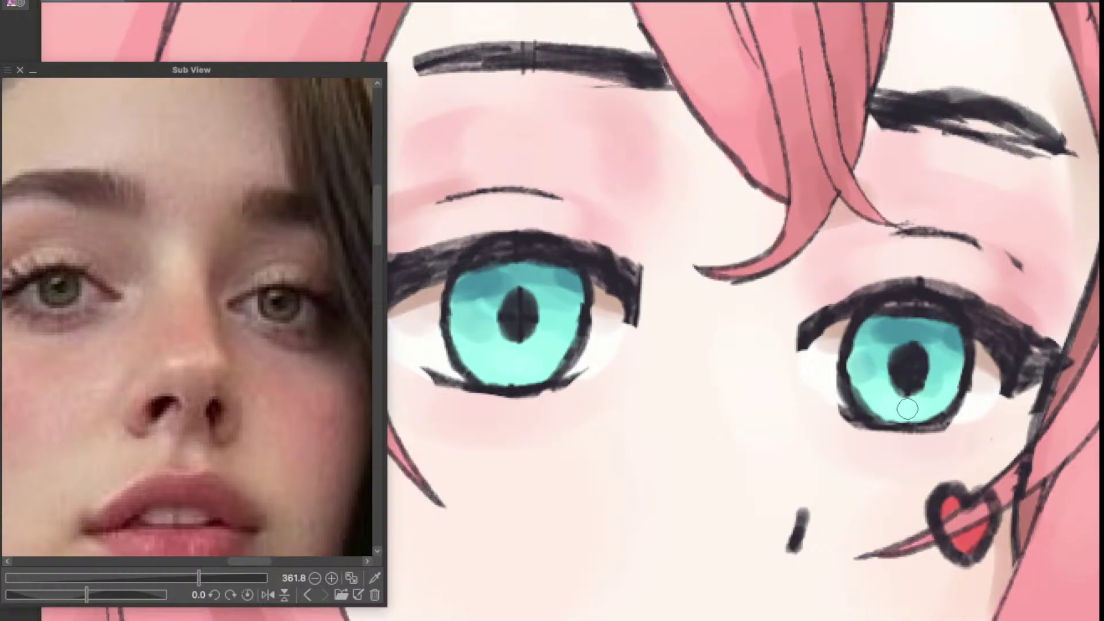
pyautogui.moveTo(896, 408); pyautogui.dragTo(897, 405)
pyautogui.moveTo(500, 368); pyautogui.dragTo(530, 365)
# Step: Add a soft, pale round highlight to the upper left of both irises with a larger brush
pyautogui.scroll(-5, 574, 345)
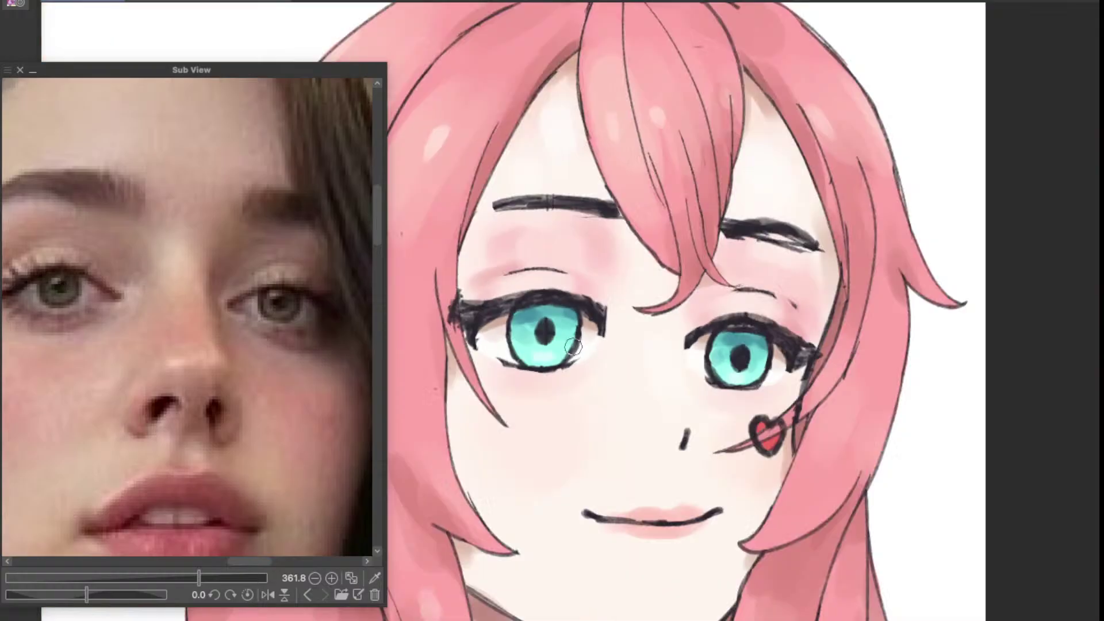
pyautogui.scroll(3, 574, 345)
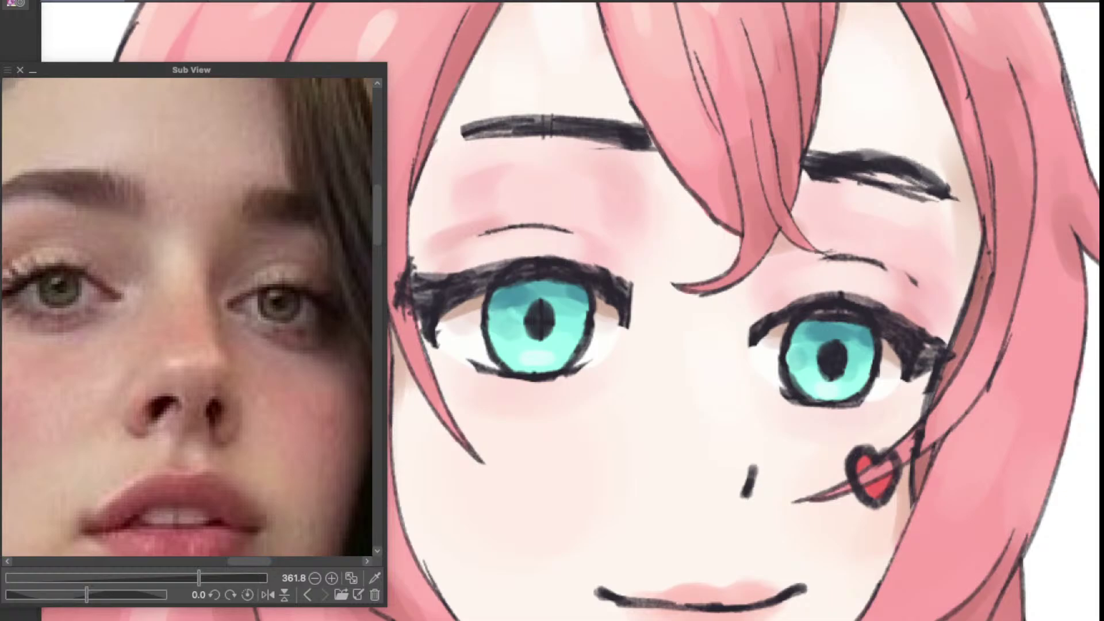
pyautogui.press(']')
pyautogui.moveTo(506, 322); pyautogui.dragTo(516, 330)
pyautogui.hotkey('ctrl', 'z')
pyautogui.click(507, 312)
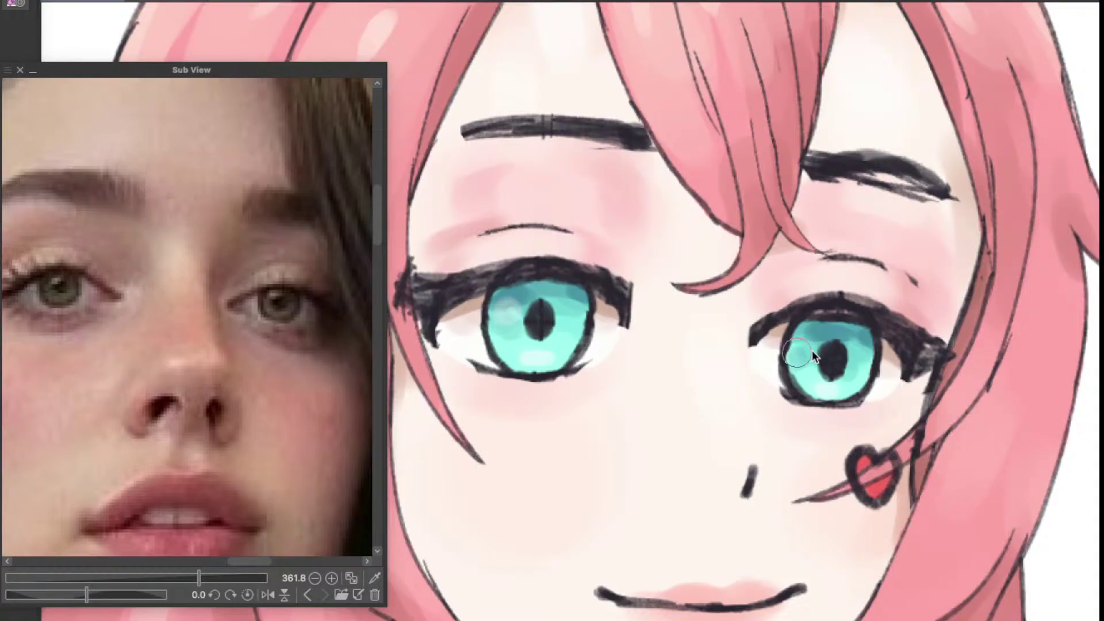
pyautogui.moveTo(812, 348); pyautogui.dragTo(806, 347)
# Step: Review the shaded eyes close up and against the whole figure, briefly hiding the reference photo and palettes
pyautogui.scroll(-5, 856, 313)
pyautogui.scroll(-2, 853, 313)
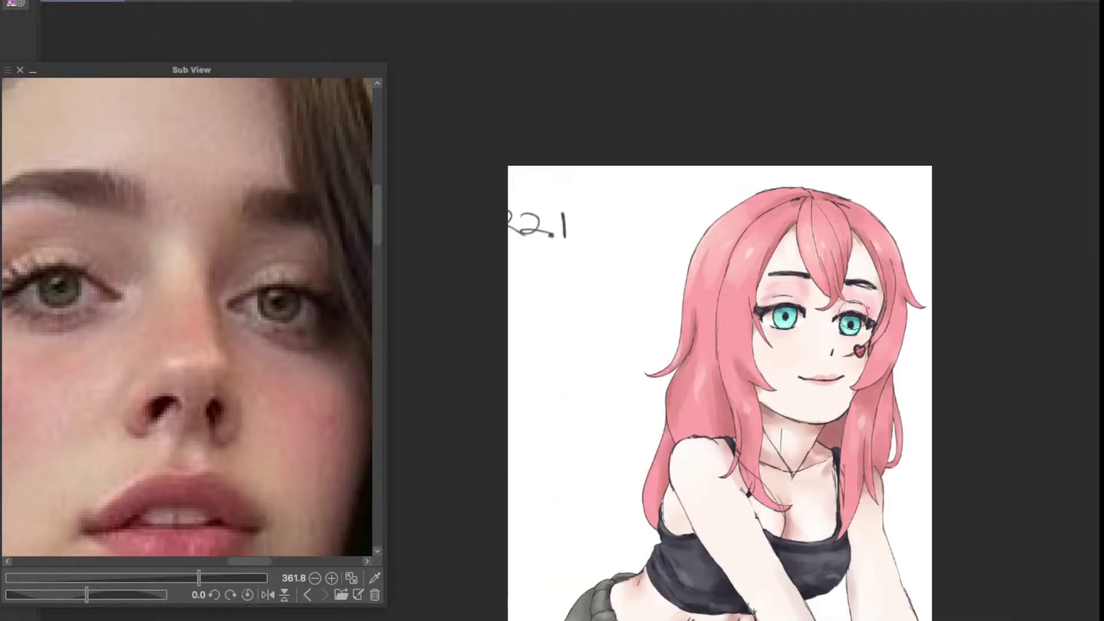
pyautogui.scroll(6, 853, 314)
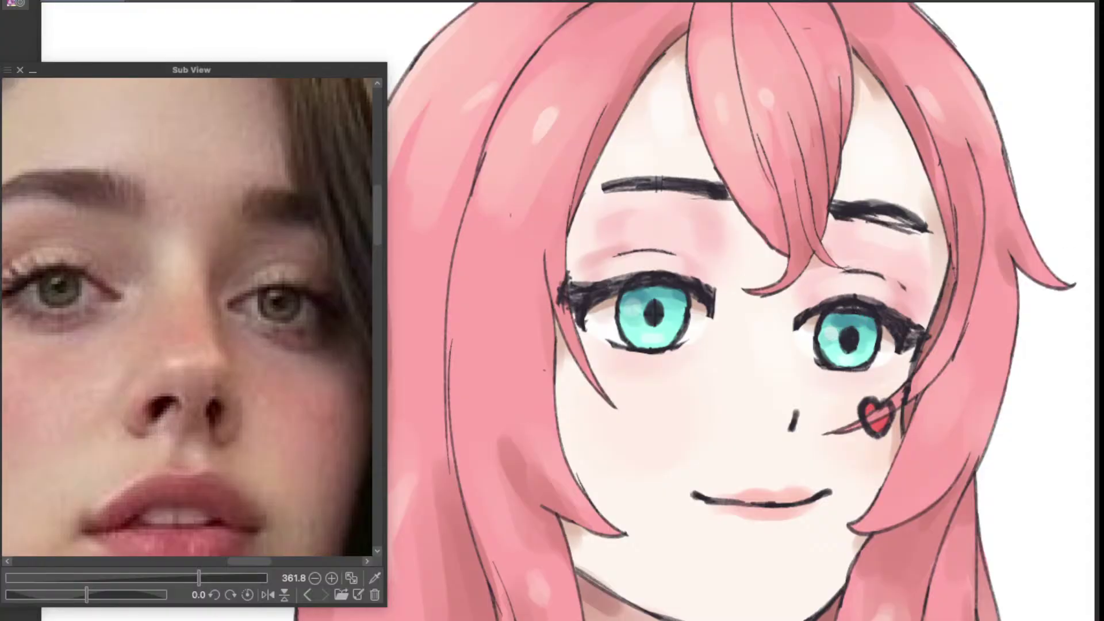
pyautogui.scroll(-5, 873, 241)
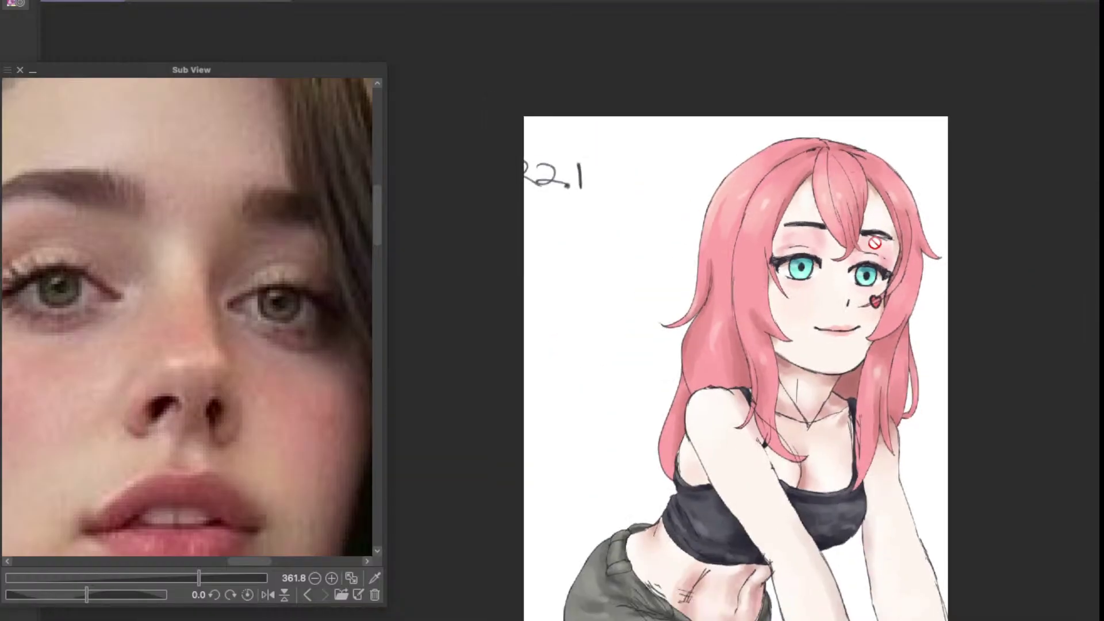
pyautogui.scroll(5, 874, 243)
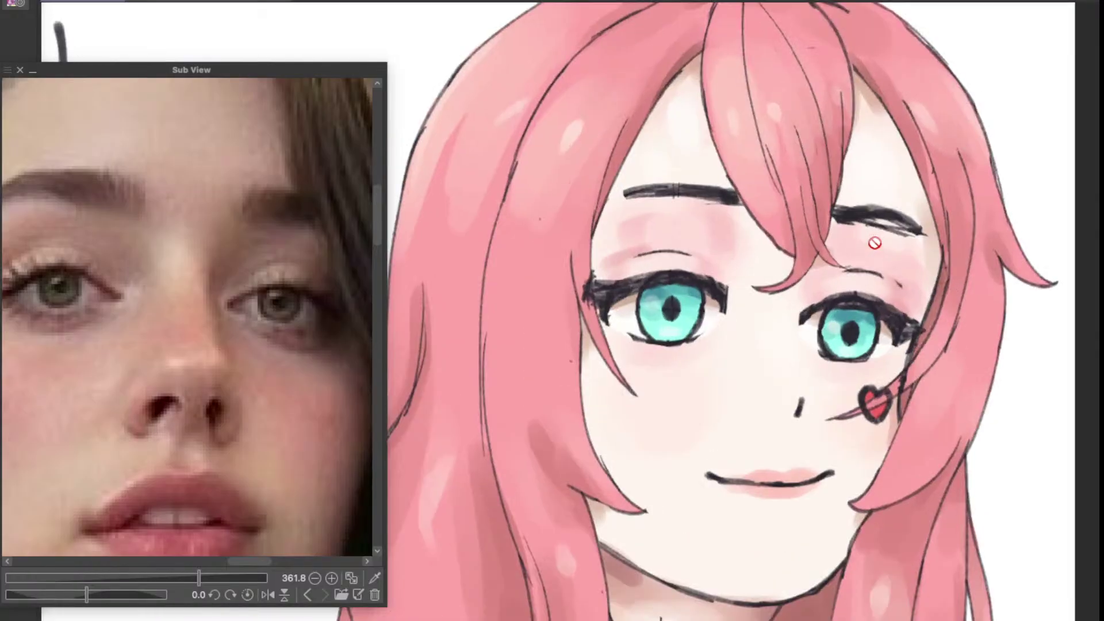
pyautogui.scroll(-5, 874, 243)
pyautogui.scroll(5, 875, 243)
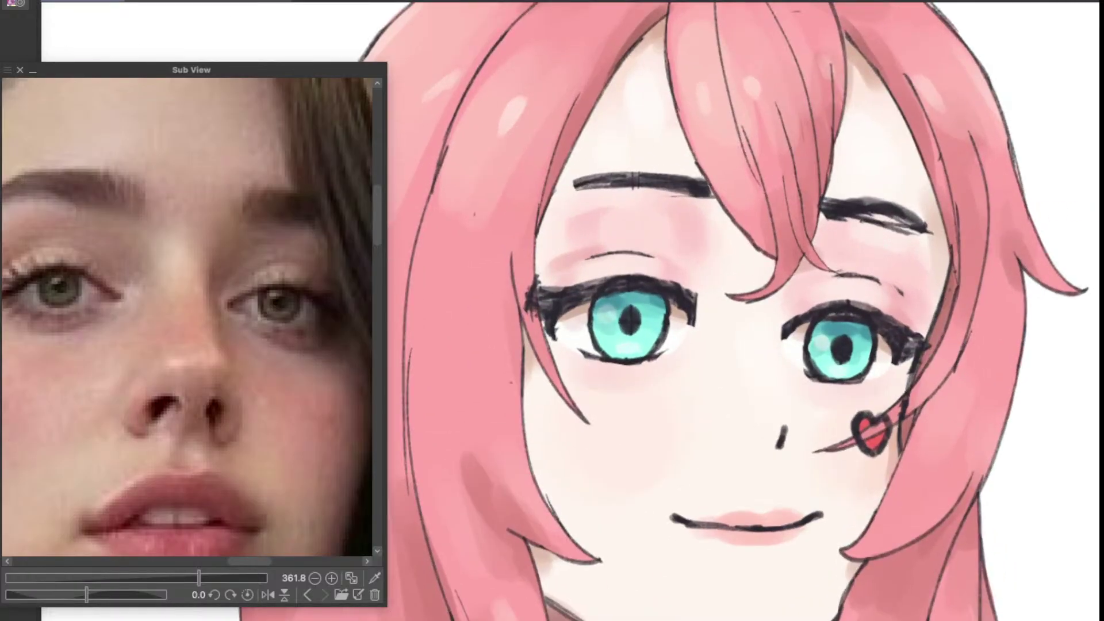
pyautogui.scroll(-5, 941, 338)
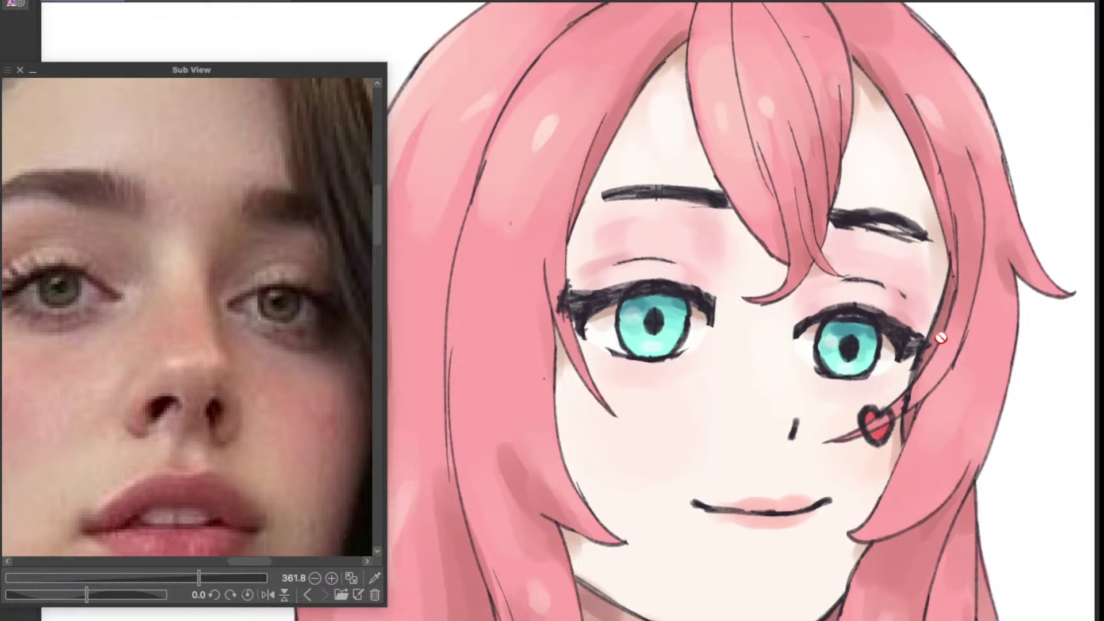
pyautogui.scroll(-4, 881, 387)
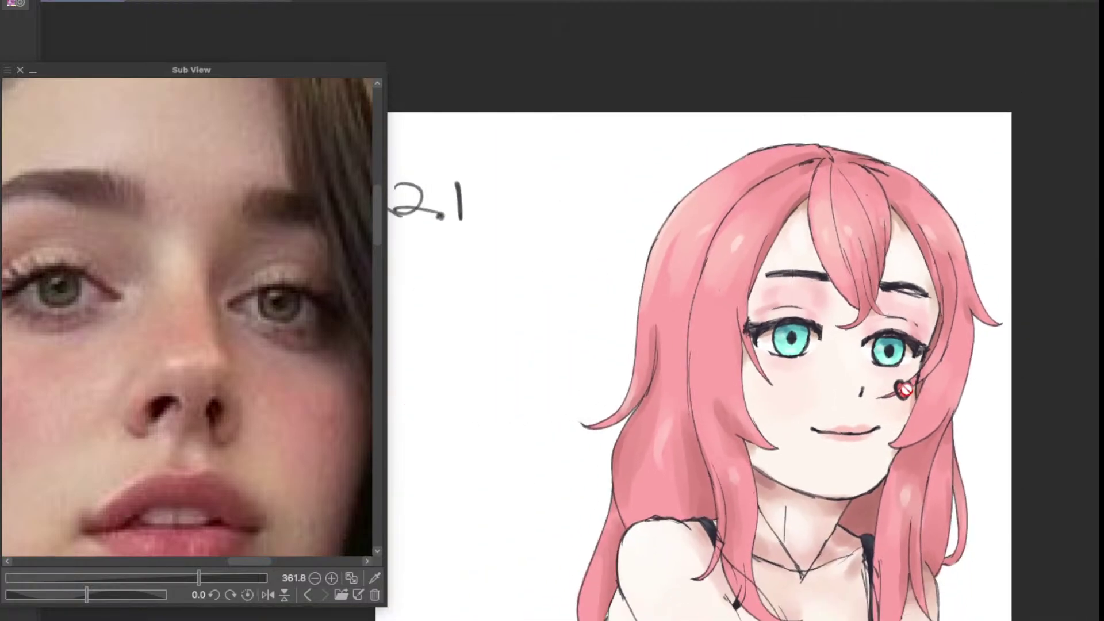
pyautogui.scroll(-1, 905, 390)
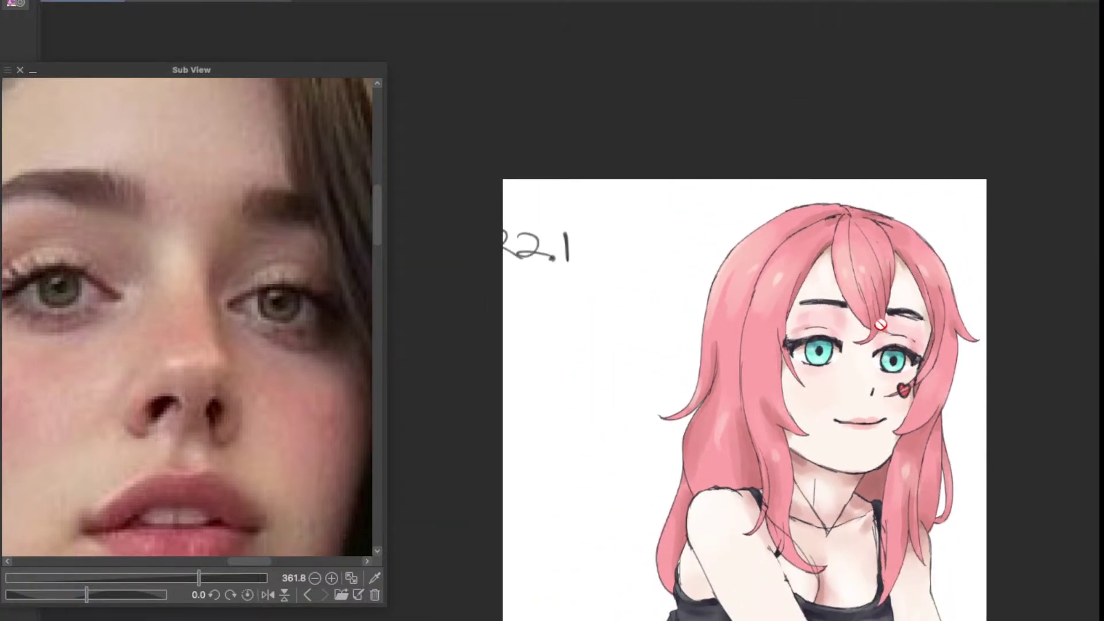
pyautogui.scroll(5, 881, 326)
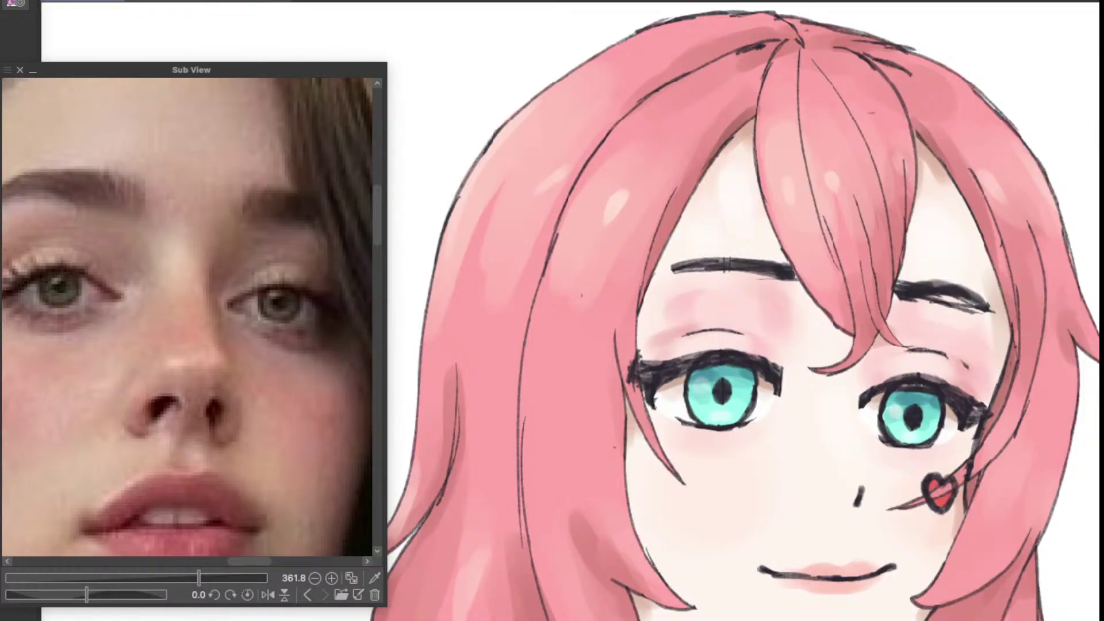
pyautogui.press('Tab')
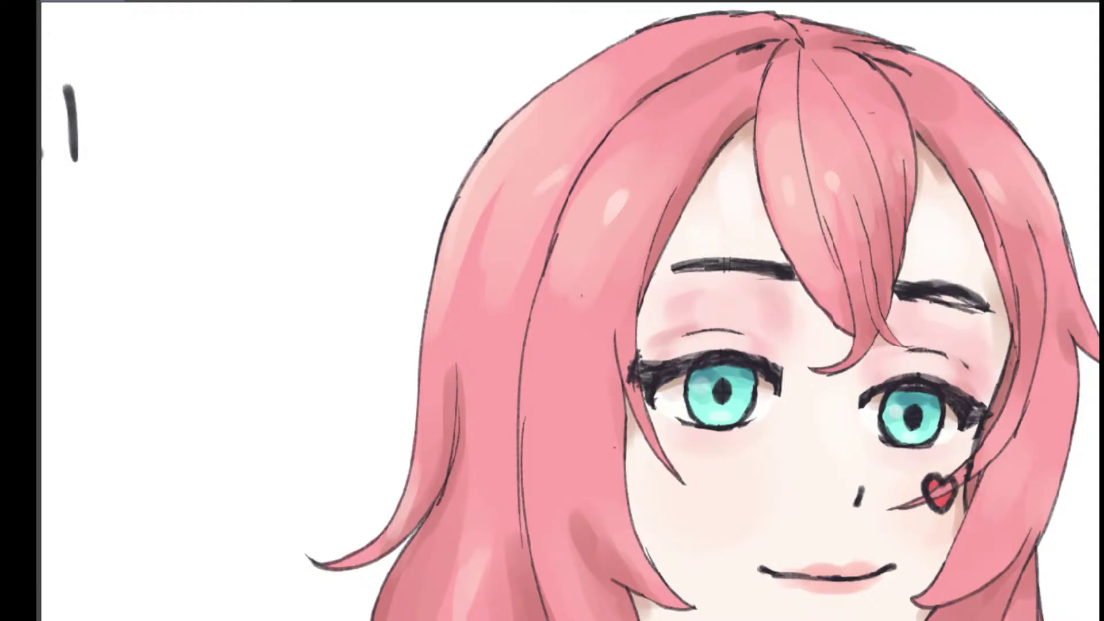
pyautogui.press('Tab')
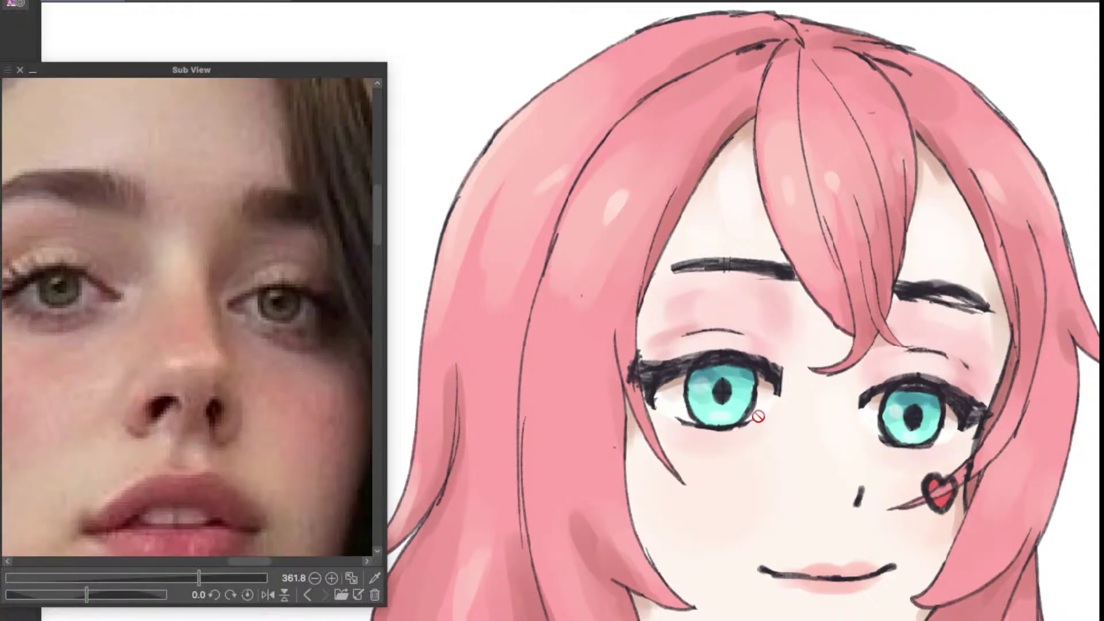
pyautogui.moveTo(765, 431); pyautogui.dragTo(818, 376)
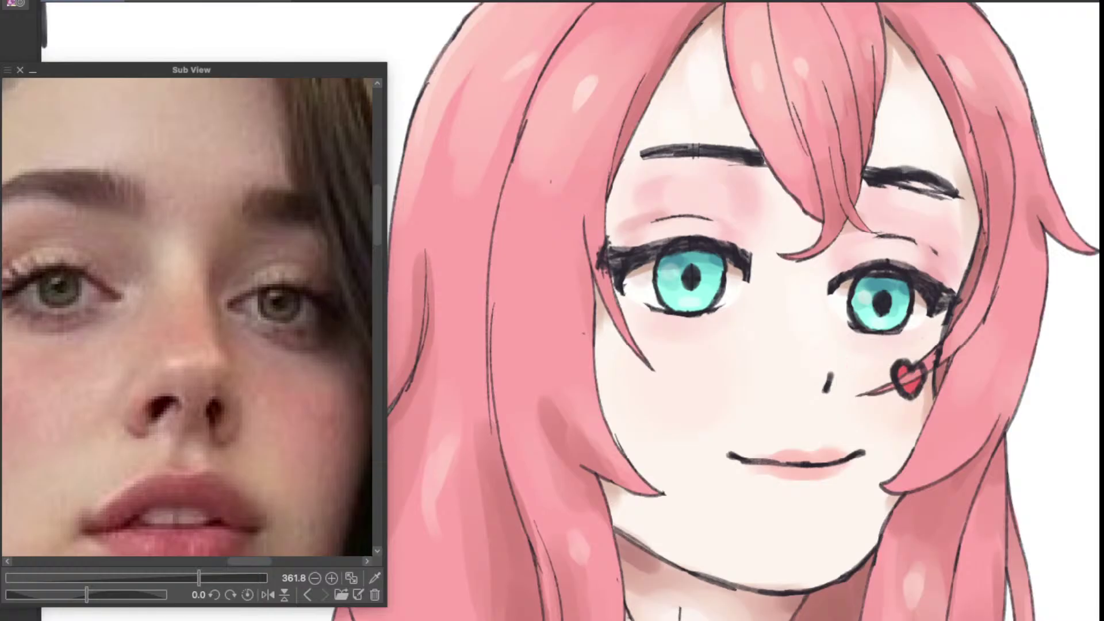
# Step: Block in both eyebrows with dark red beneath their black sketch lines, undoing the first stroke on the right brow
pyautogui.scroll(-4, 831, 372)
pyautogui.moveTo(808, 407); pyautogui.dragTo(822, 305)
pyautogui.moveTo(824, 372); pyautogui.dragTo(839, 423)
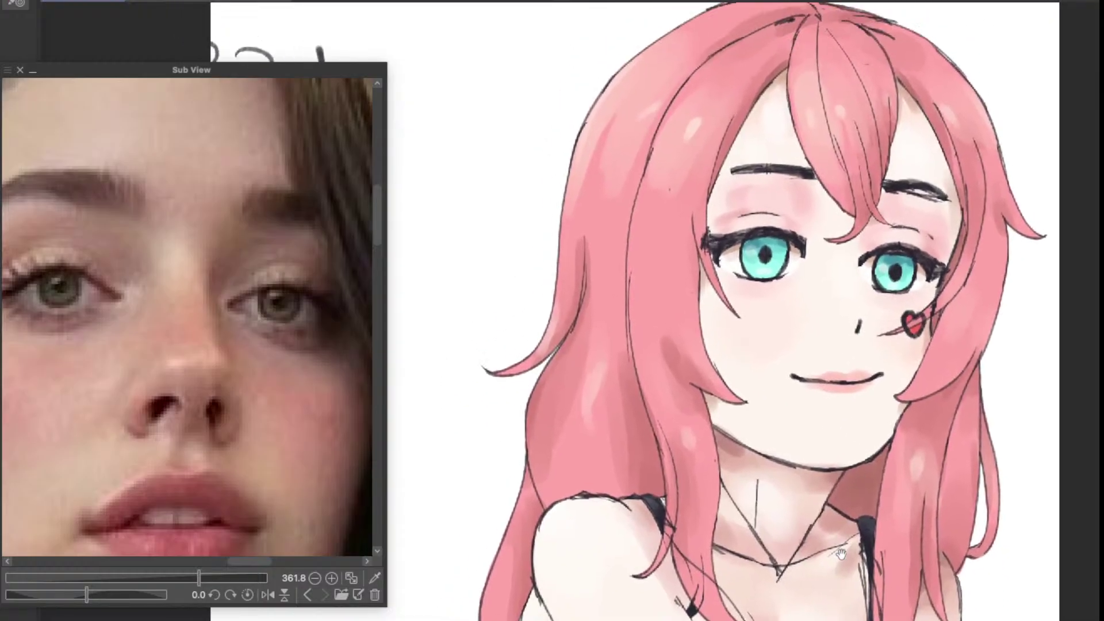
pyautogui.moveTo(859, 266); pyautogui.dragTo(868, 428)
pyautogui.scroll(4, 916, 362)
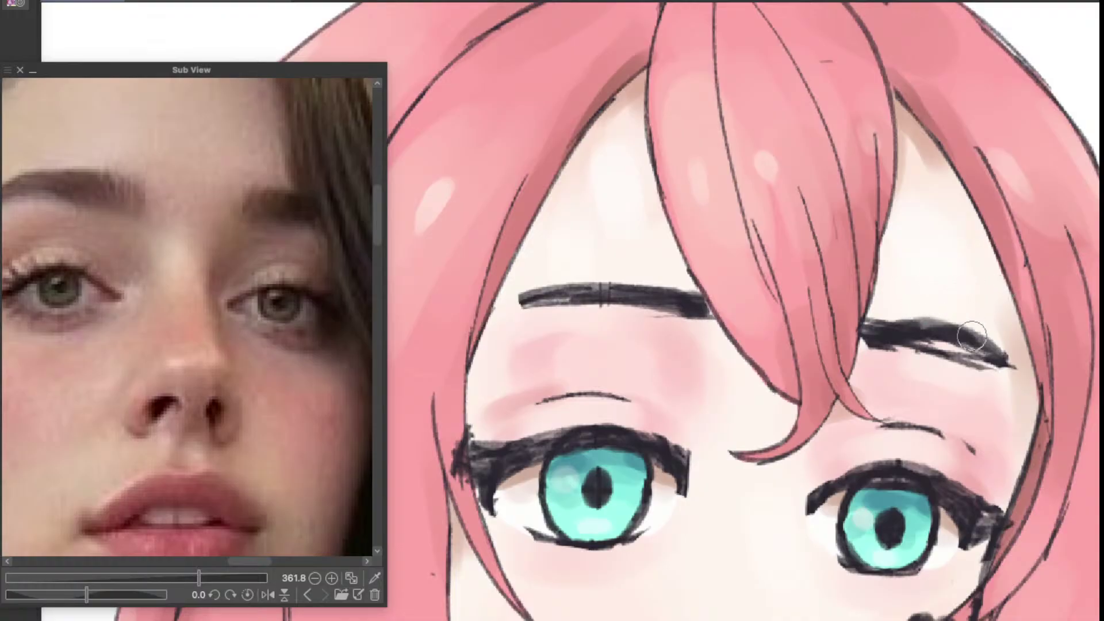
pyautogui.moveTo(915, 325); pyautogui.dragTo(958, 347)
pyautogui.hotkey('ctrl', 'z')
pyautogui.scroll(2, 926, 345)
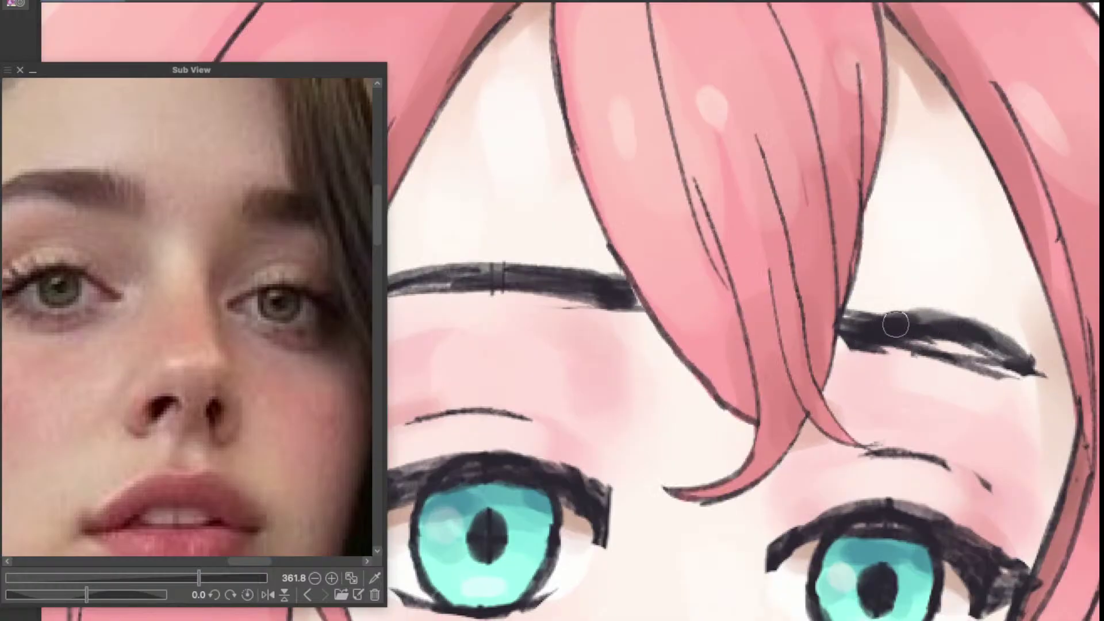
pyautogui.moveTo(899, 329)
pyautogui.mouseDown()
pyautogui.moveTo(1016, 357)
pyautogui.moveTo(936, 326)
pyautogui.moveTo(889, 326)
pyautogui.mouseUp()
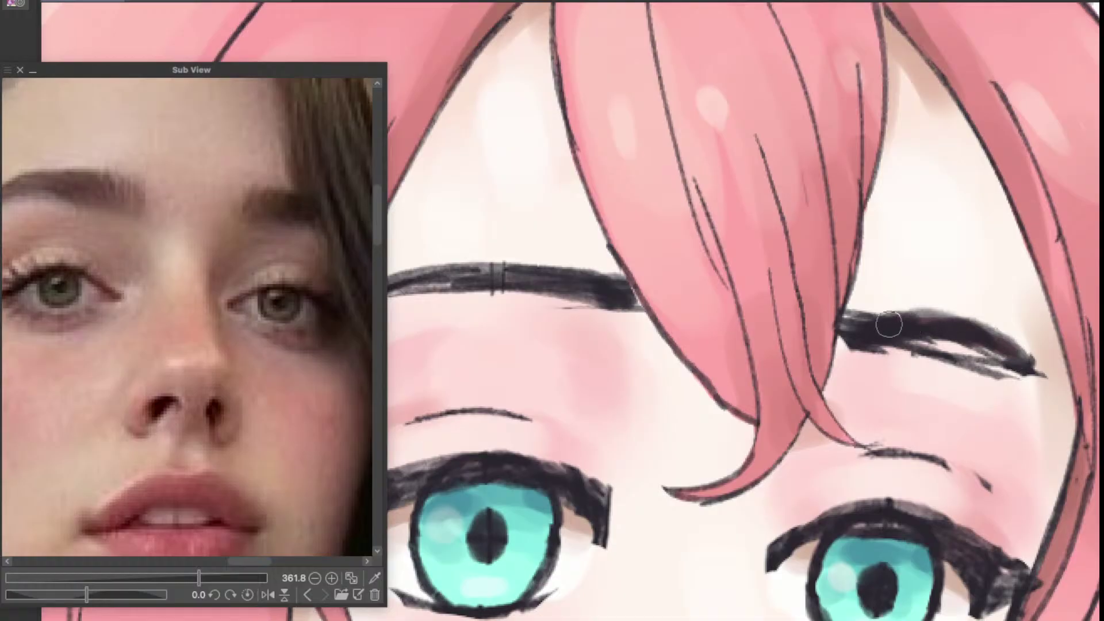
pyautogui.moveTo(552, 279)
pyautogui.mouseDown()
pyautogui.moveTo(784, 365)
pyautogui.moveTo(702, 337)
pyautogui.moveTo(588, 343)
pyautogui.moveTo(708, 341)
pyautogui.mouseUp()
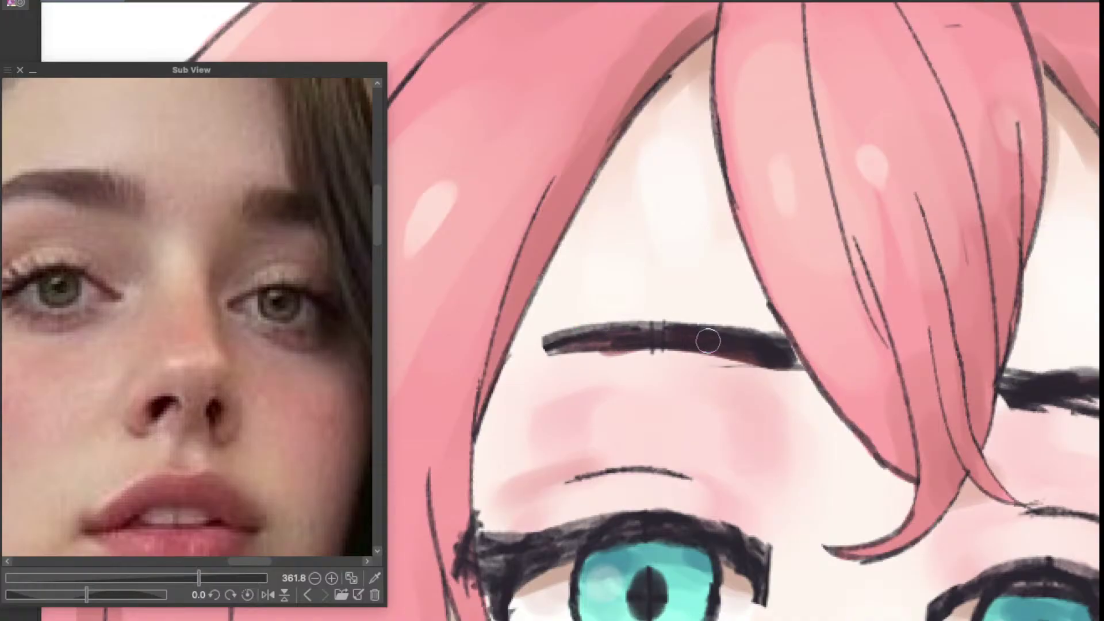
pyautogui.moveTo(807, 365); pyautogui.dragTo(734, 327)
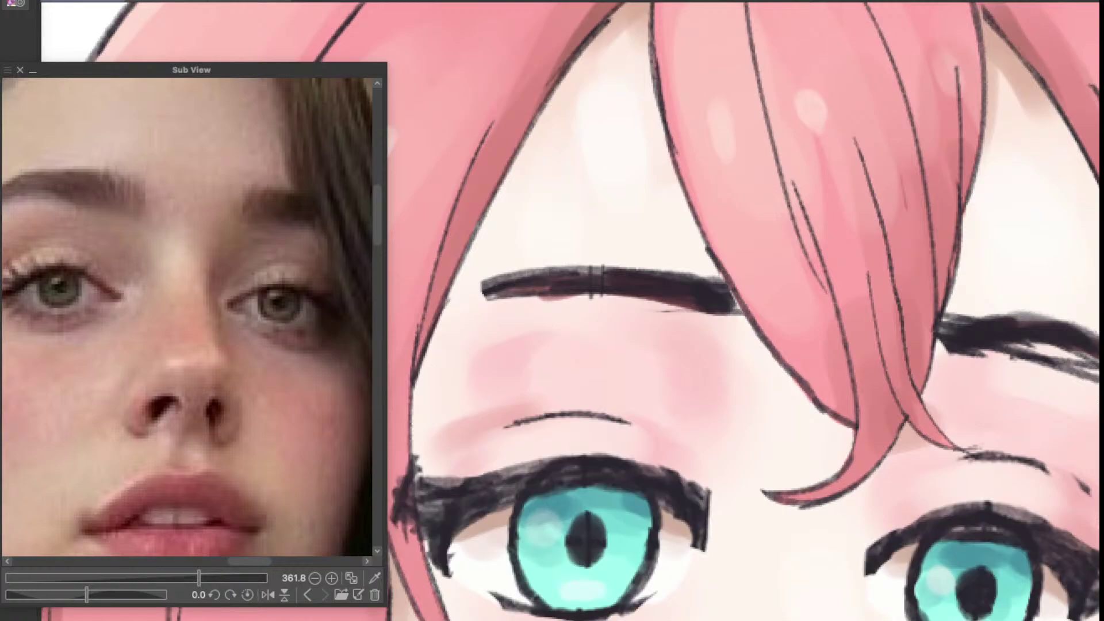
# Step: Erase the black sketch lines from both eyebrows, leaving only the dark red fill
pyautogui.moveTo(715, 303)
pyautogui.mouseDown()
pyautogui.moveTo(671, 285)
pyautogui.moveTo(707, 282)
pyautogui.moveTo(640, 277)
pyautogui.mouseUp()
pyautogui.moveTo(487, 292); pyautogui.dragTo(545, 258)
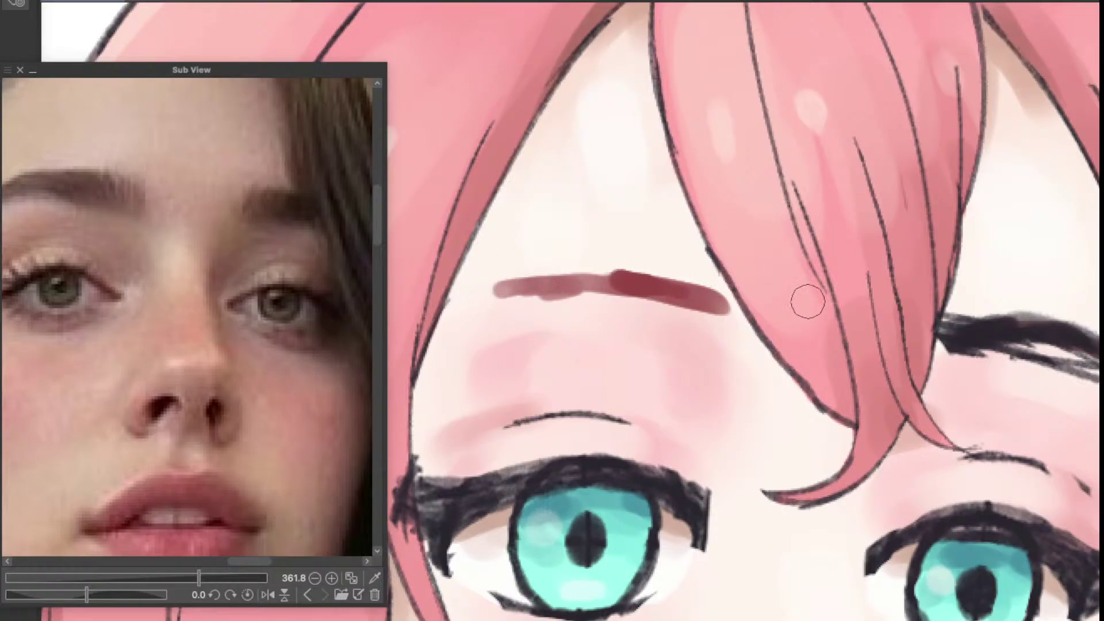
pyautogui.scroll(-5, 882, 319)
pyautogui.scroll(3, 900, 326)
pyautogui.moveTo(898, 325)
pyautogui.mouseDown()
pyautogui.moveTo(857, 307)
pyautogui.moveTo(920, 305)
pyautogui.moveTo(949, 322)
pyautogui.moveTo(848, 328)
pyautogui.mouseUp()
pyautogui.scroll(2, 897, 316)
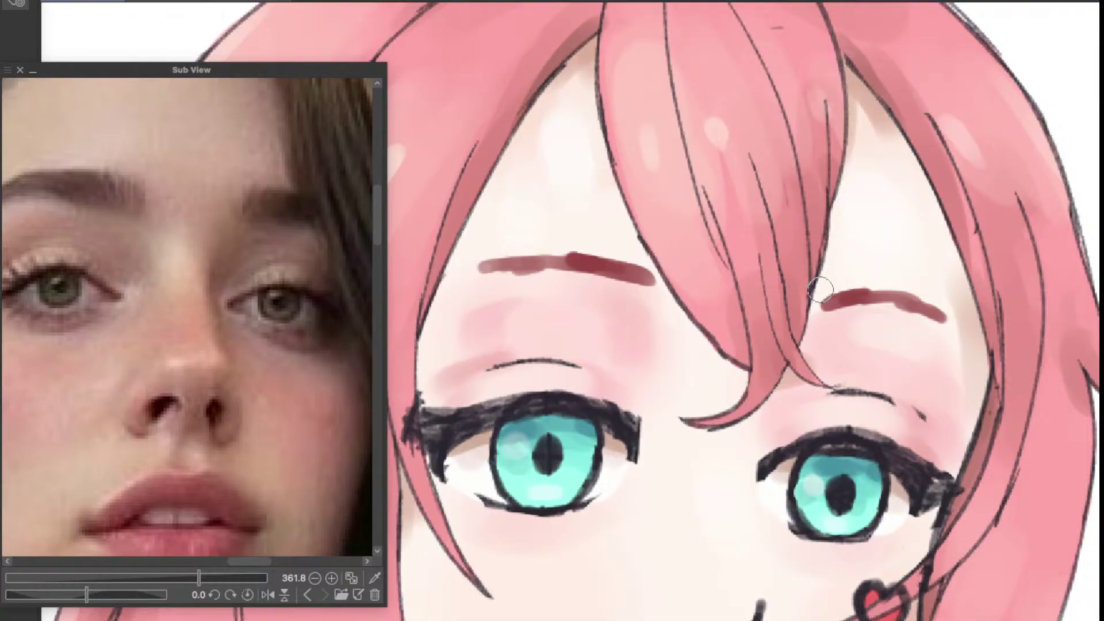
# Step: Paint more dark red along both eyebrows, filling the pale outer half and thickening the right brow's upper edge
pyautogui.scroll(-5, 870, 305)
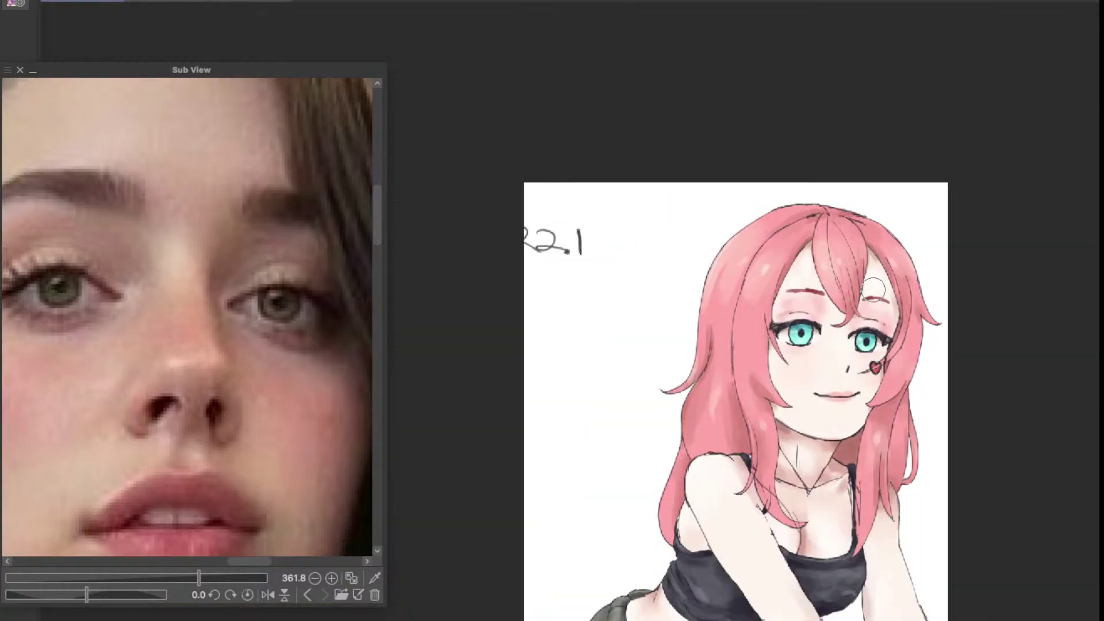
pyautogui.scroll(5, 854, 286)
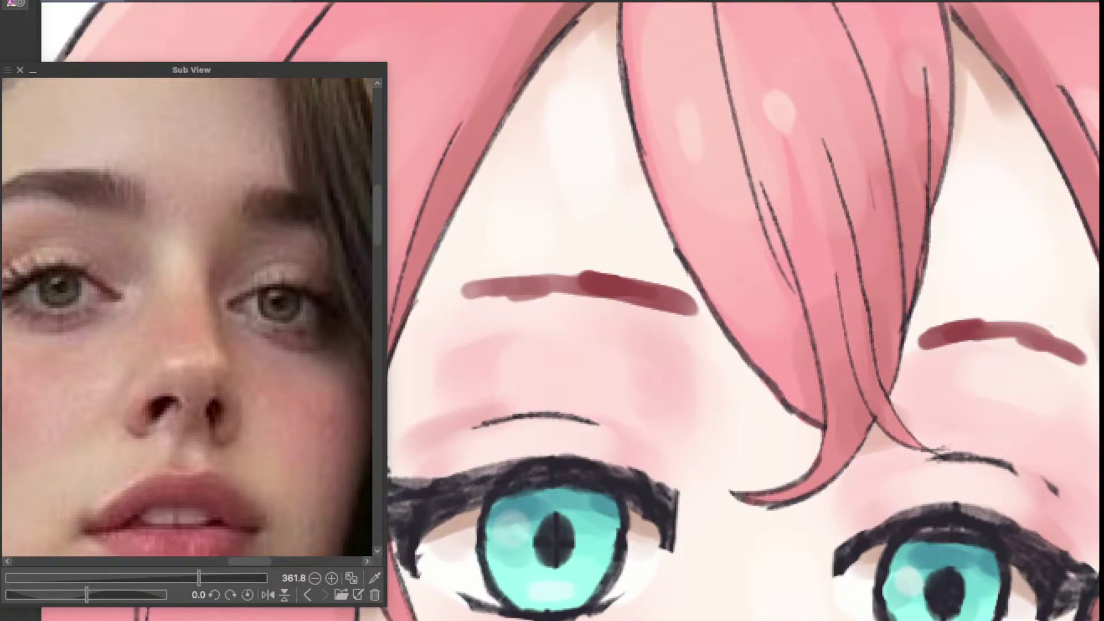
pyautogui.moveTo(537, 290)
pyautogui.mouseDown()
pyautogui.moveTo(507, 287)
pyautogui.moveTo(560, 285)
pyautogui.moveTo(478, 290)
pyautogui.moveTo(595, 284)
pyautogui.moveTo(591, 292)
pyautogui.moveTo(690, 314)
pyautogui.mouseUp()
pyautogui.scroll(-3, 725, 293)
pyautogui.scroll(3, 816, 313)
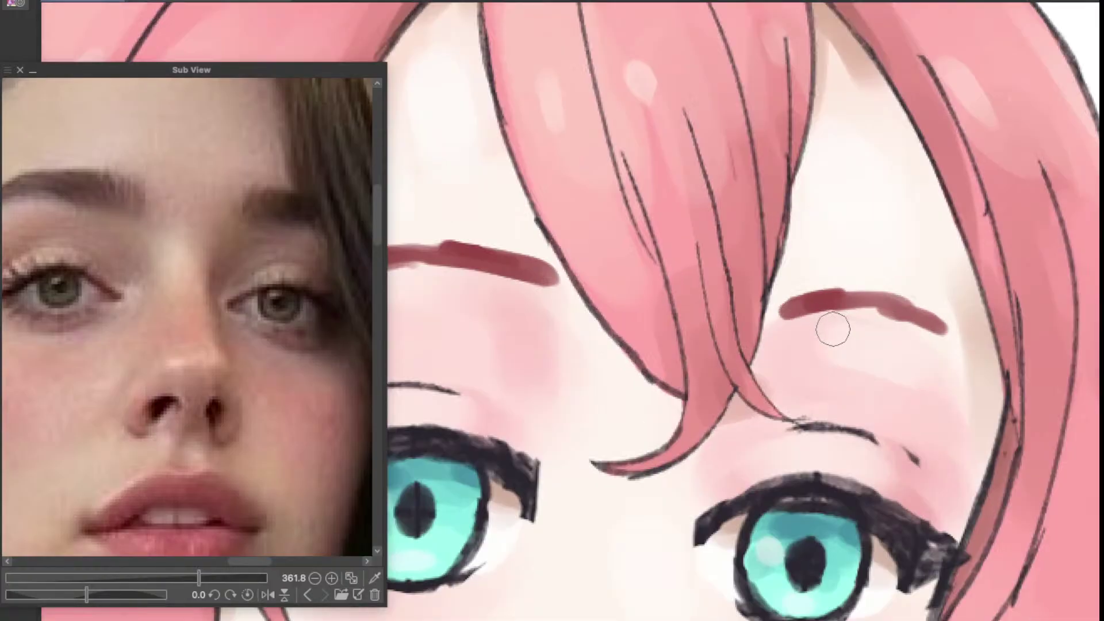
pyautogui.moveTo(805, 308)
pyautogui.mouseDown()
pyautogui.moveTo(908, 320)
pyautogui.moveTo(882, 305)
pyautogui.moveTo(937, 325)
pyautogui.moveTo(832, 301)
pyautogui.moveTo(946, 331)
pyautogui.mouseUp()
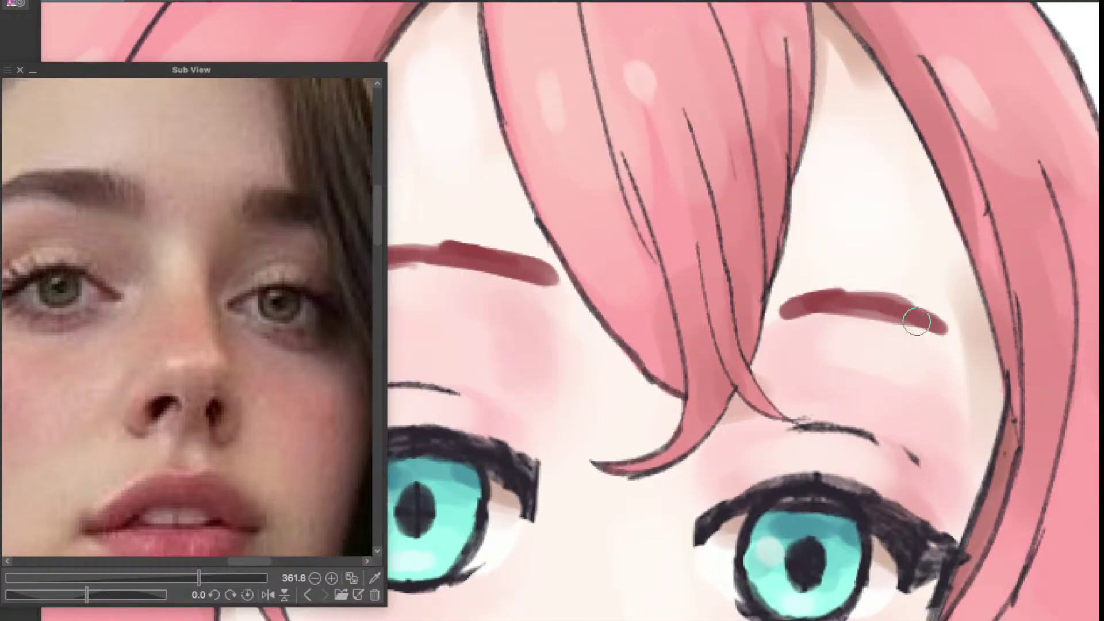
pyautogui.moveTo(834, 287)
pyautogui.mouseDown()
pyautogui.moveTo(870, 291)
pyautogui.moveTo(922, 323)
pyautogui.mouseUp()
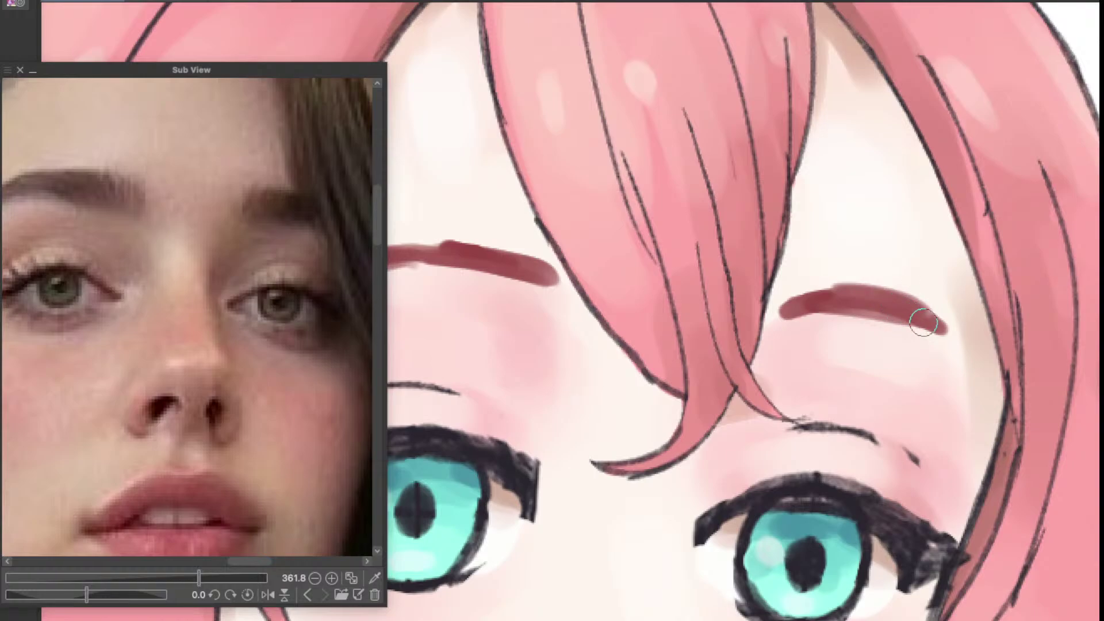
# Step: Taper the outer end of the left eyebrow and even out its fill with solid dark red
pyautogui.scroll(-5, 930, 333)
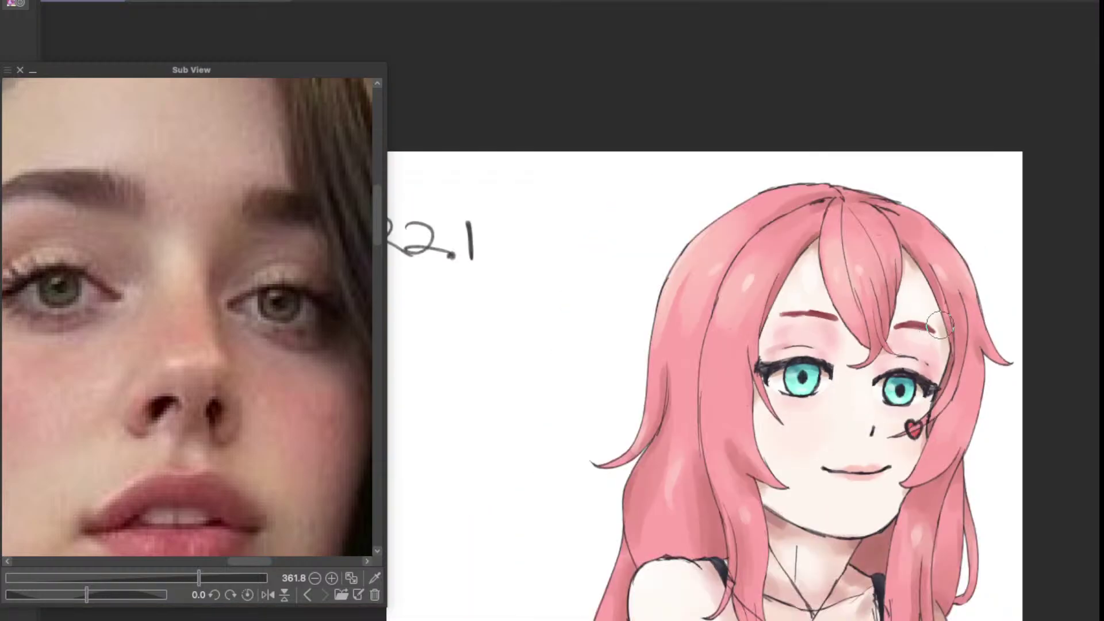
pyautogui.scroll(5, 940, 325)
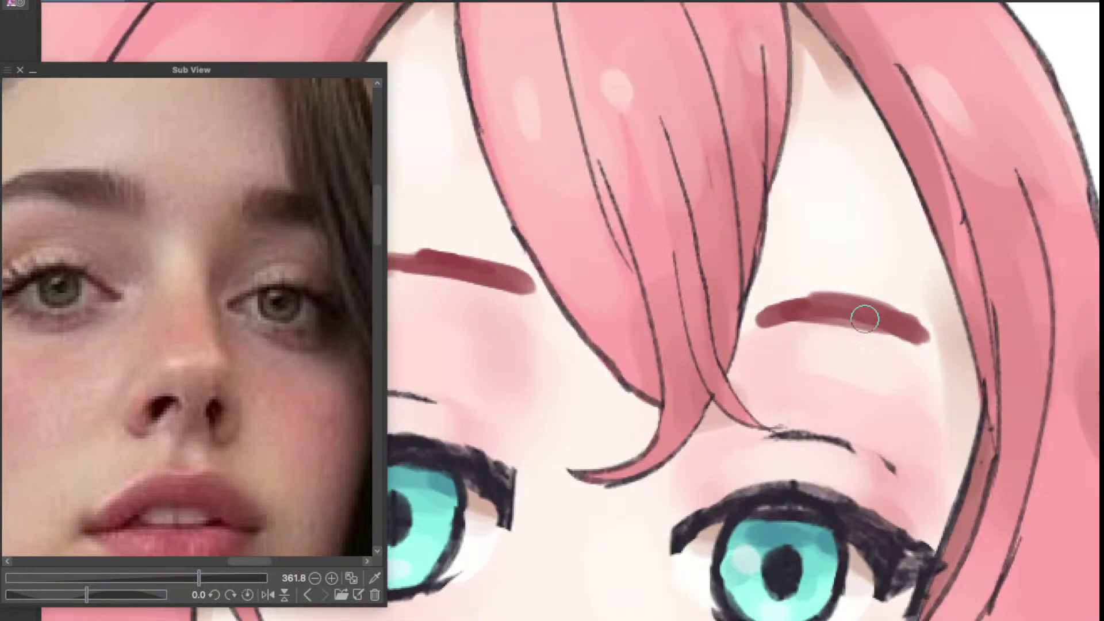
pyautogui.moveTo(570, 304); pyautogui.dragTo(843, 335)
pyautogui.moveTo(614, 286)
pyautogui.mouseDown()
pyautogui.moveTo(558, 323)
pyautogui.moveTo(579, 312)
pyautogui.moveTo(648, 317)
pyautogui.moveTo(577, 304)
pyautogui.moveTo(614, 285)
pyautogui.moveTo(560, 319)
pyautogui.moveTo(598, 298)
pyautogui.moveTo(655, 330)
pyautogui.moveTo(628, 330)
pyautogui.mouseUp()
pyautogui.moveTo(641, 279)
pyautogui.mouseDown()
pyautogui.moveTo(581, 293)
pyautogui.moveTo(626, 316)
pyautogui.moveTo(613, 308)
pyautogui.moveTo(629, 295)
pyautogui.moveTo(620, 299)
pyautogui.moveTo(748, 302)
pyautogui.moveTo(807, 323)
pyautogui.mouseUp()
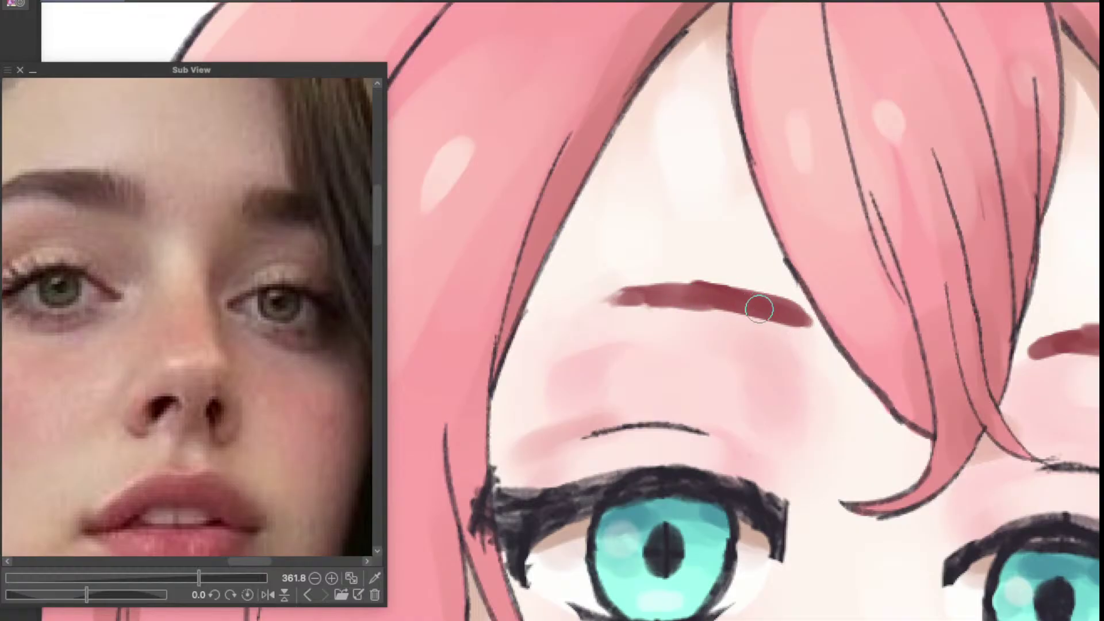
pyautogui.scroll(-5, 735, 298)
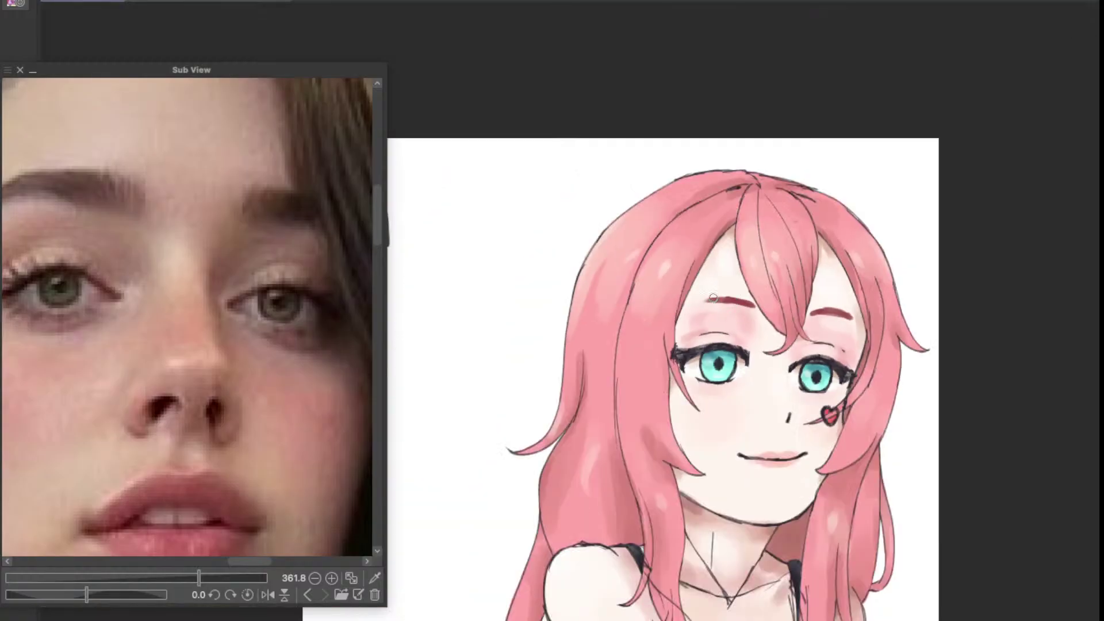
pyautogui.scroll(8, 713, 298)
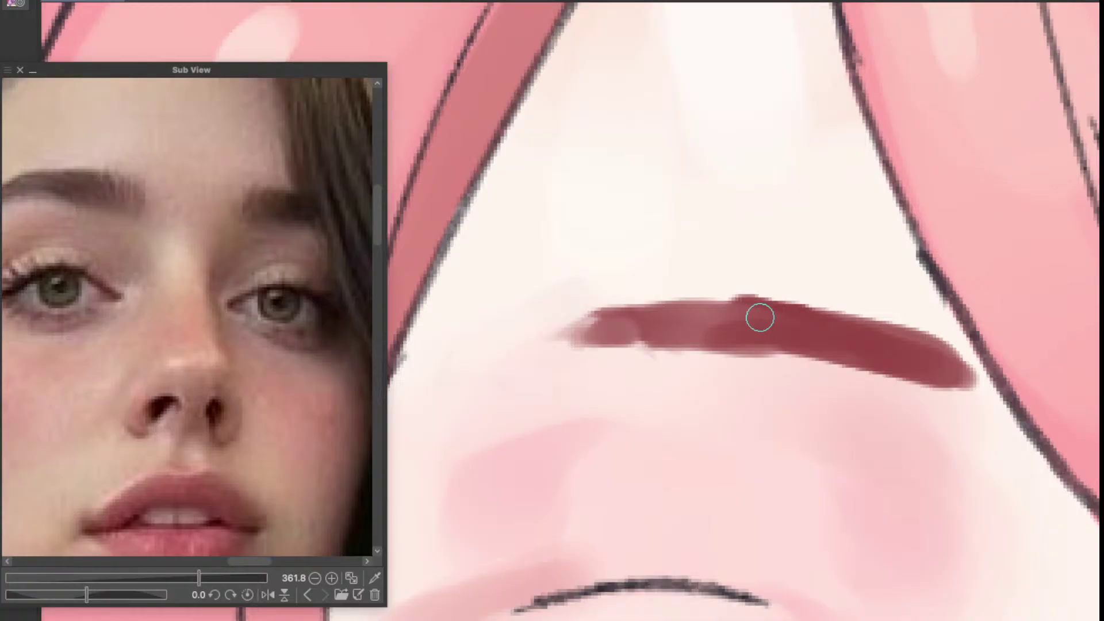
pyautogui.scroll(-4, 767, 325)
pyautogui.moveTo(782, 323); pyautogui.dragTo(700, 324)
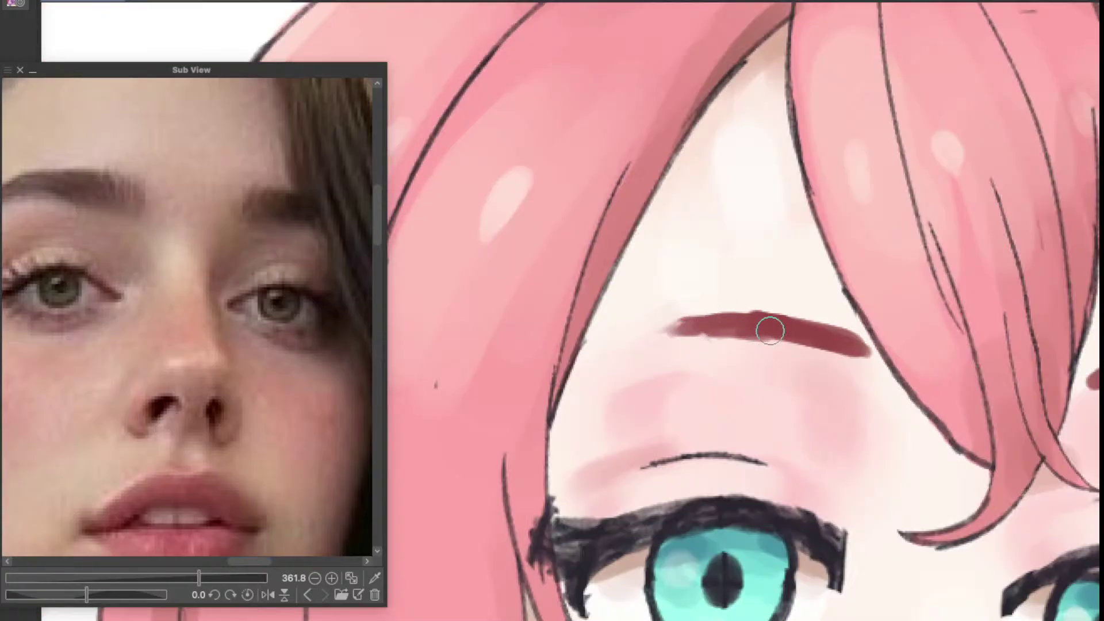
# Step: Smooth the right eyebrow into one solid dark red shape and touch up the left brow to match
pyautogui.moveTo(865, 343); pyautogui.dragTo(626, 318)
pyautogui.moveTo(930, 350)
pyautogui.mouseDown()
pyautogui.moveTo(789, 298)
pyautogui.moveTo(817, 305)
pyautogui.mouseUp()
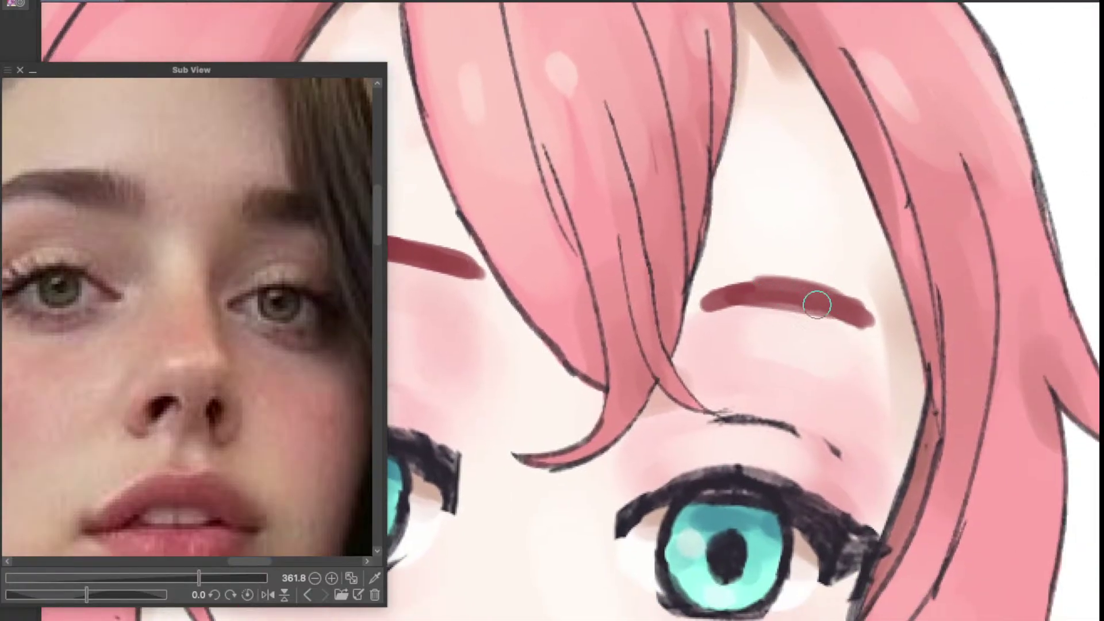
pyautogui.moveTo(747, 293); pyautogui.dragTo(816, 305)
pyautogui.moveTo(717, 313); pyautogui.dragTo(913, 334)
pyautogui.moveTo(777, 349); pyautogui.dragTo(869, 352)
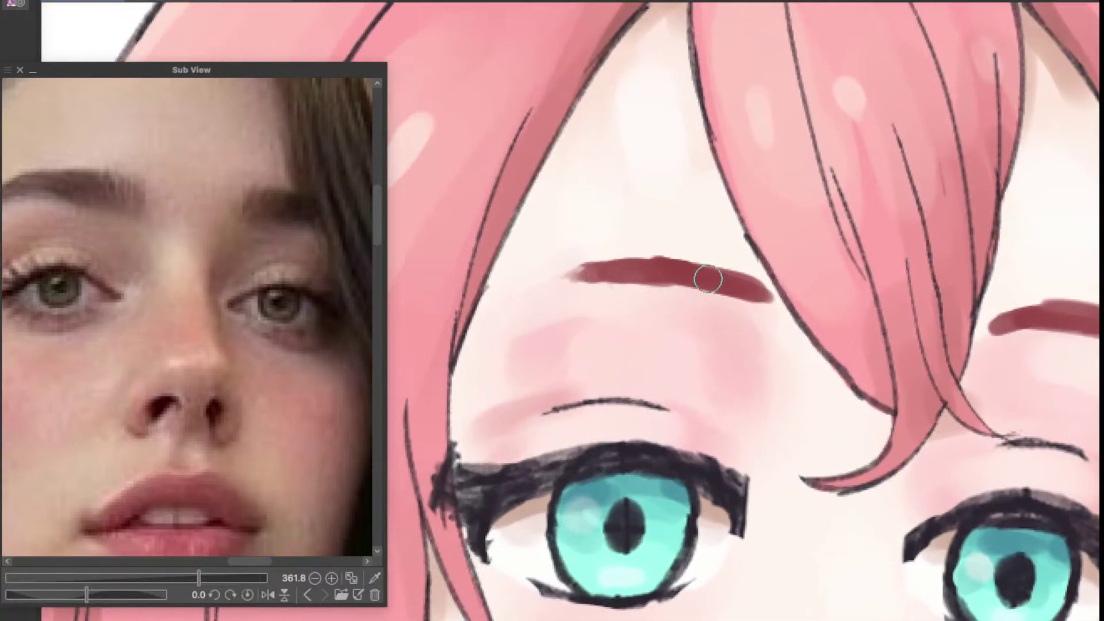
pyautogui.moveTo(964, 346); pyautogui.dragTo(810, 355)
pyautogui.moveTo(734, 384); pyautogui.dragTo(920, 381)
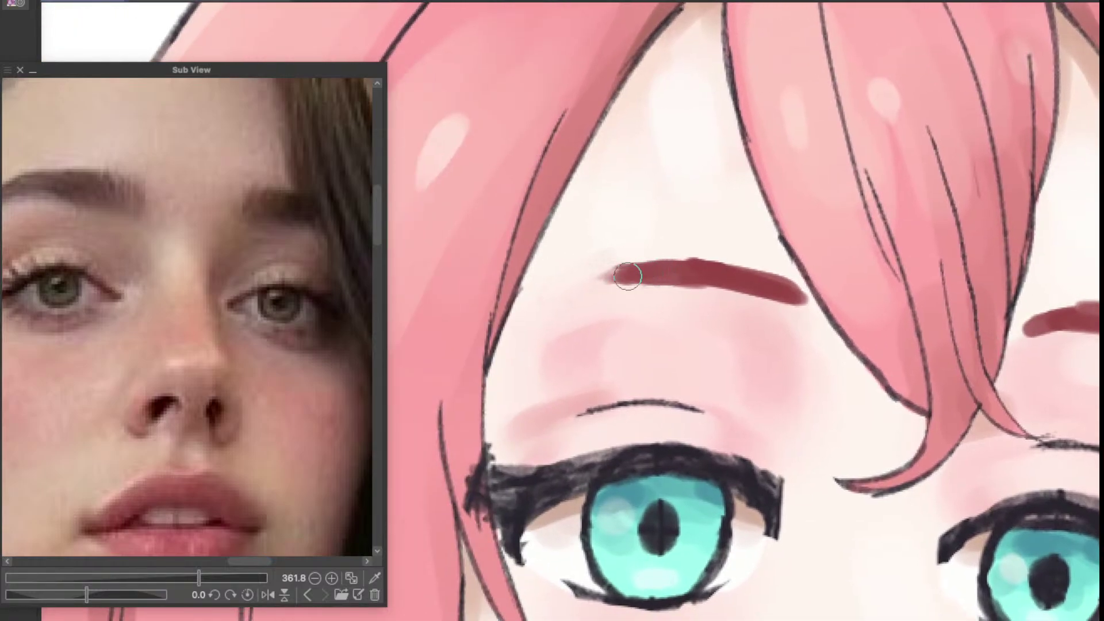
pyautogui.moveTo(769, 288); pyautogui.dragTo(715, 288)
pyautogui.moveTo(874, 289); pyautogui.dragTo(726, 279)
pyautogui.moveTo(858, 308)
pyautogui.mouseDown()
pyautogui.moveTo(842, 312)
pyautogui.moveTo(932, 310)
pyautogui.moveTo(978, 338)
pyautogui.mouseUp()
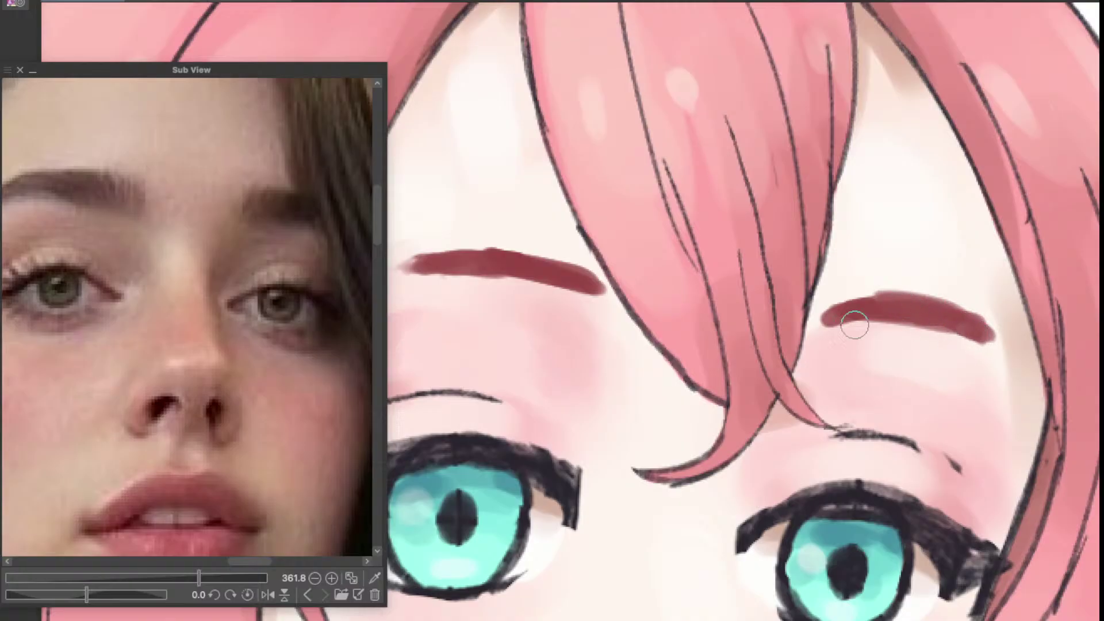
# Step: Extend and round off the outer tip of the left eyebrow in dark red
pyautogui.moveTo(579, 324); pyautogui.dragTo(781, 349)
pyautogui.moveTo(645, 289); pyautogui.dragTo(609, 288)
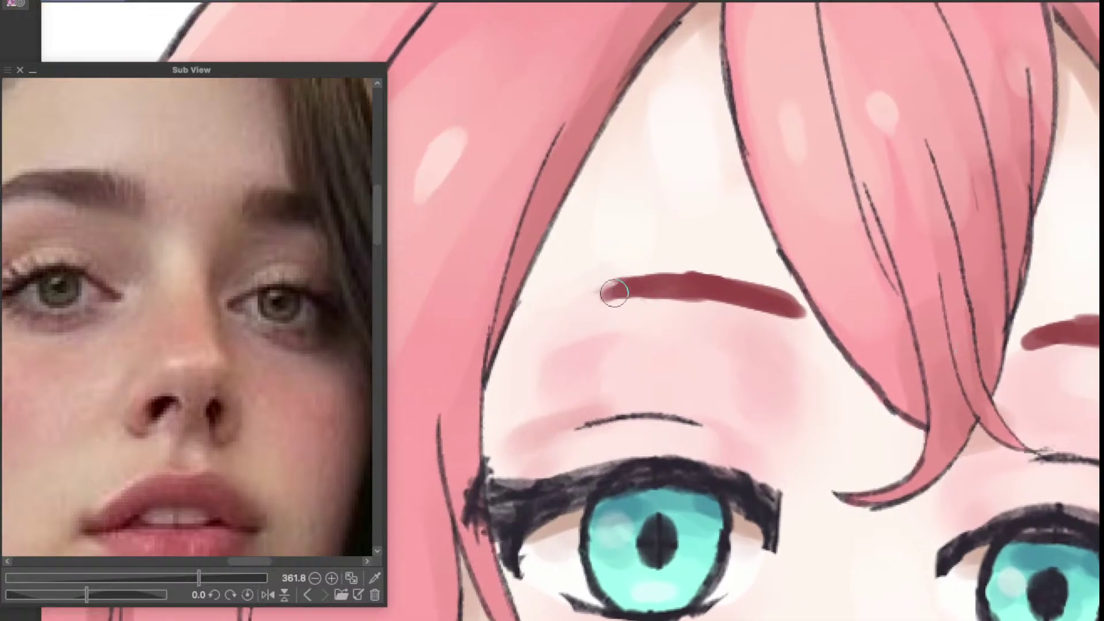
pyautogui.moveTo(751, 302); pyautogui.dragTo(785, 303)
pyautogui.scroll(-6, 819, 325)
pyautogui.scroll(6, 793, 316)
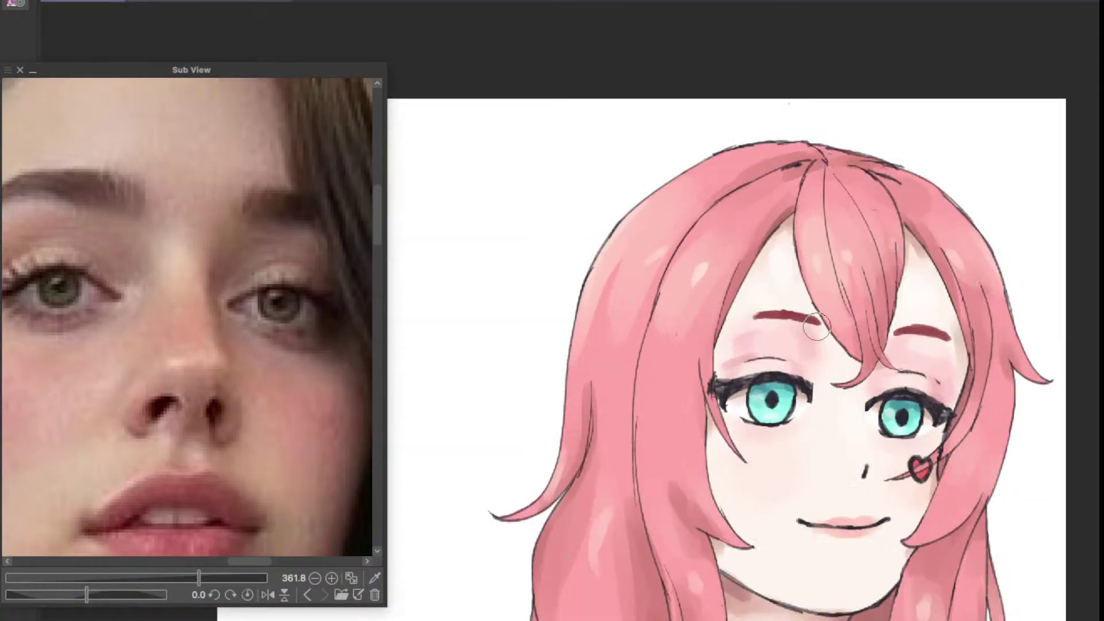
pyautogui.hscroll(2, 734, 305)
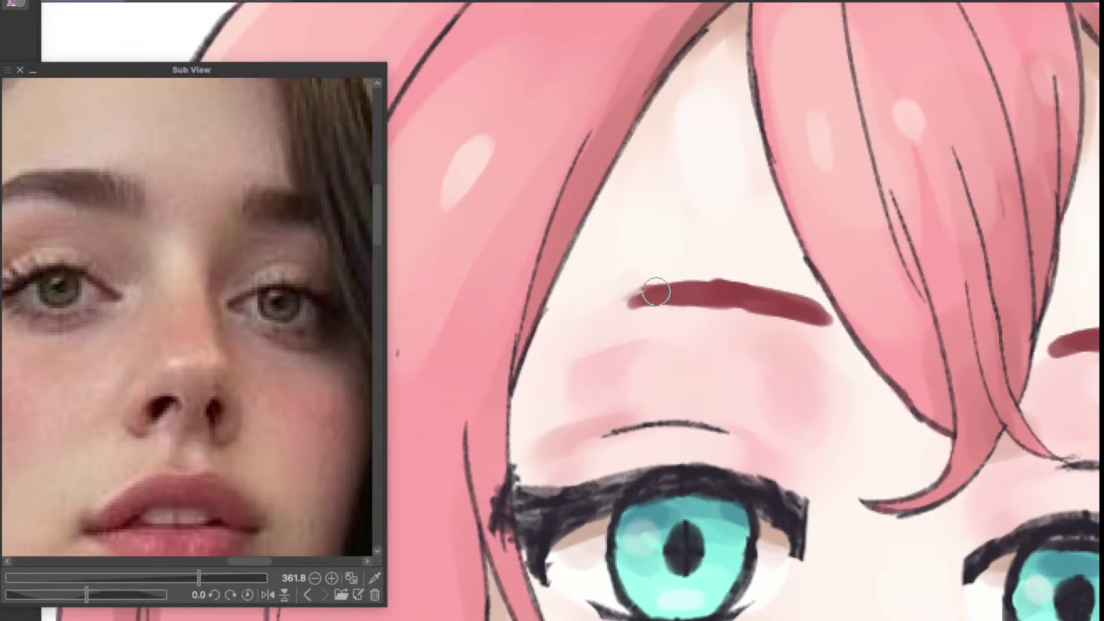
pyautogui.moveTo(653, 291); pyautogui.dragTo(629, 302)
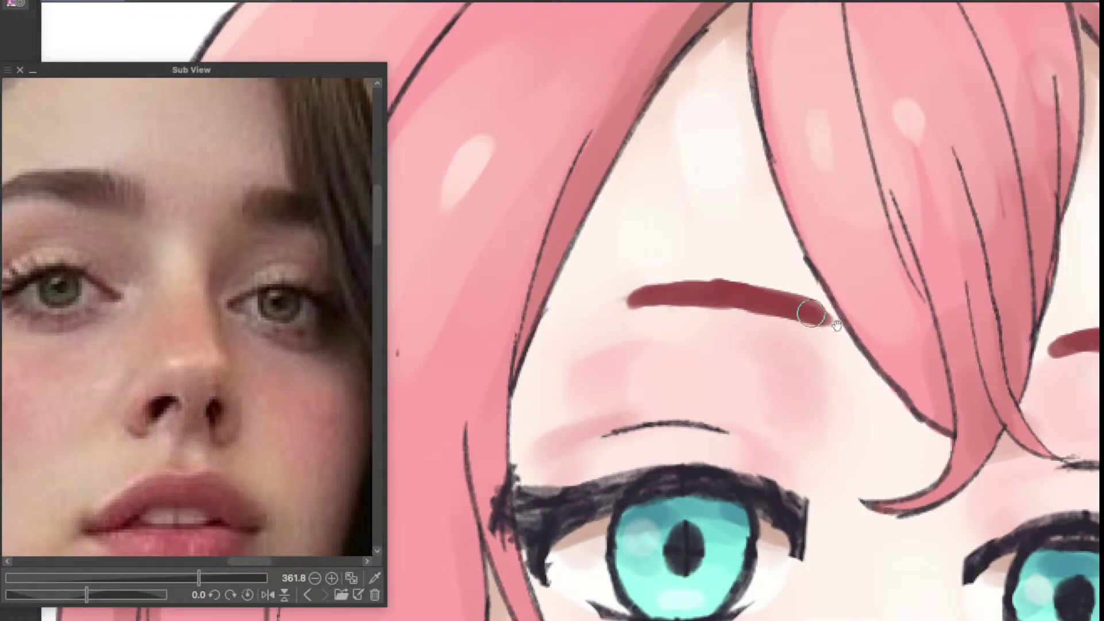
pyautogui.moveTo(973, 342); pyautogui.dragTo(753, 336)
pyautogui.hscroll(2, 776, 336)
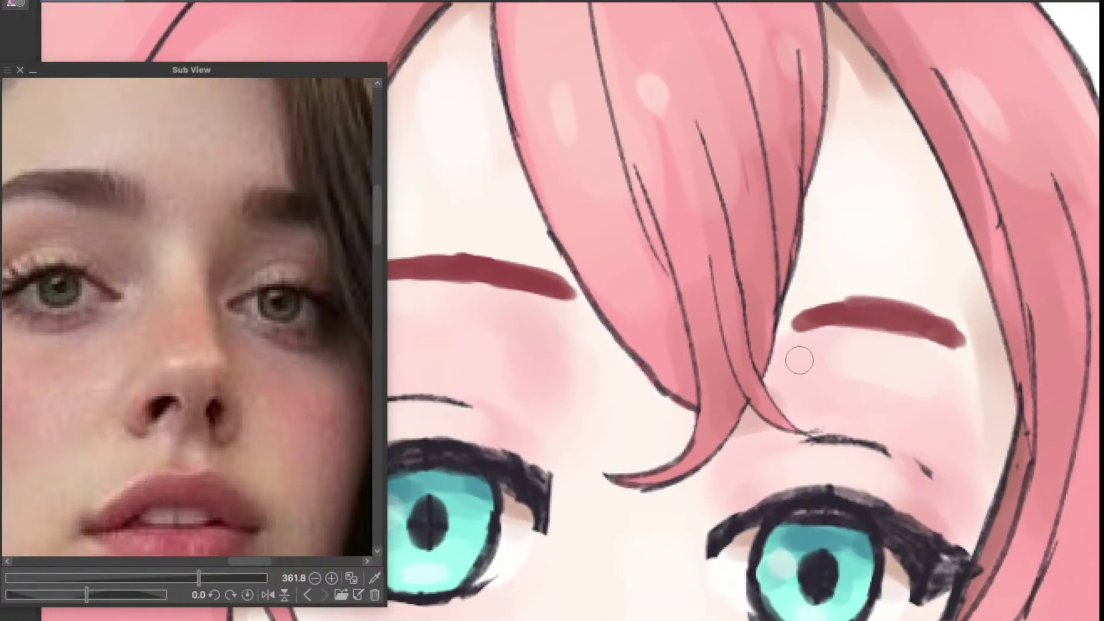
# Step: Review the recolored eyebrows close up and against the whole figure
pyautogui.scroll(-1, 796, 359)
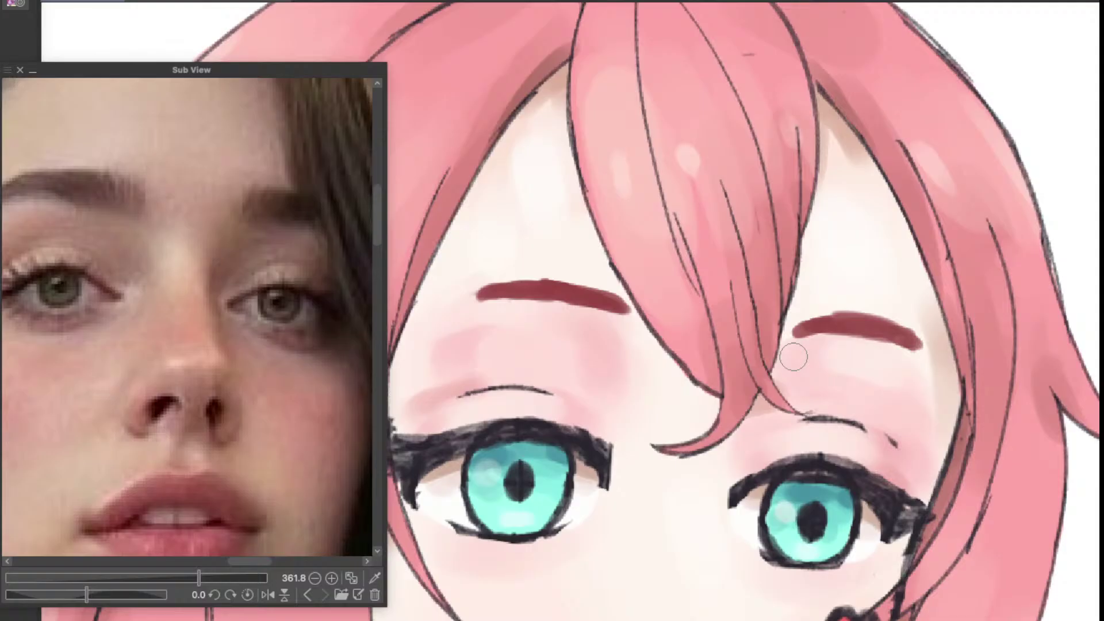
pyautogui.moveTo(702, 458)
pyautogui.mouseDown()
pyautogui.moveTo(736, 453)
pyautogui.moveTo(735, 472)
pyautogui.moveTo(720, 478)
pyautogui.moveTo(717, 464)
pyautogui.mouseUp()
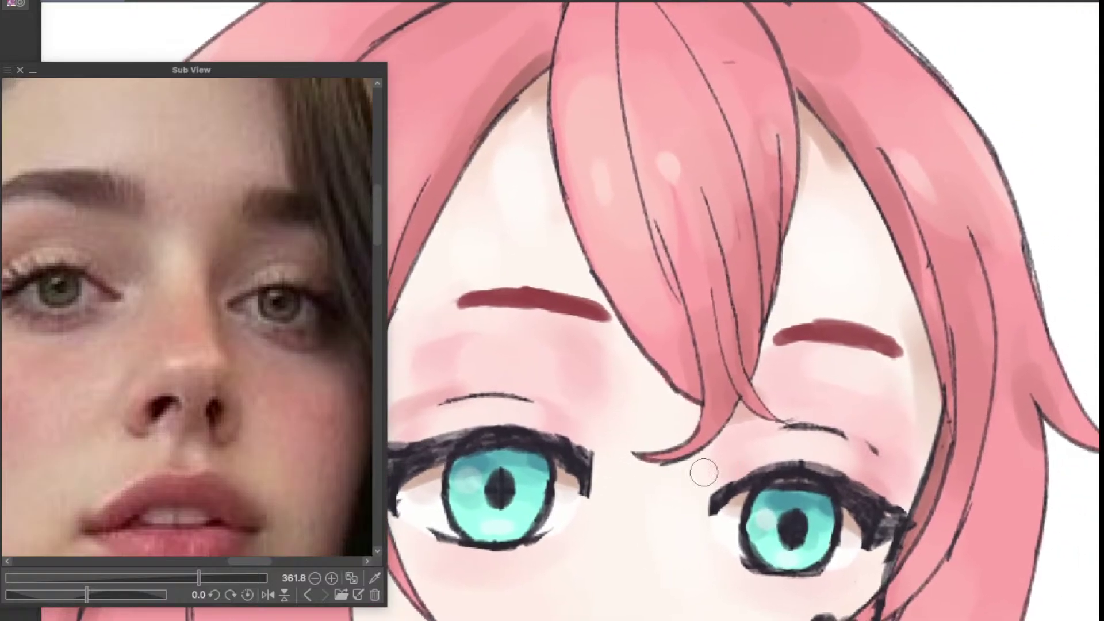
pyautogui.scroll(-3, 704, 471)
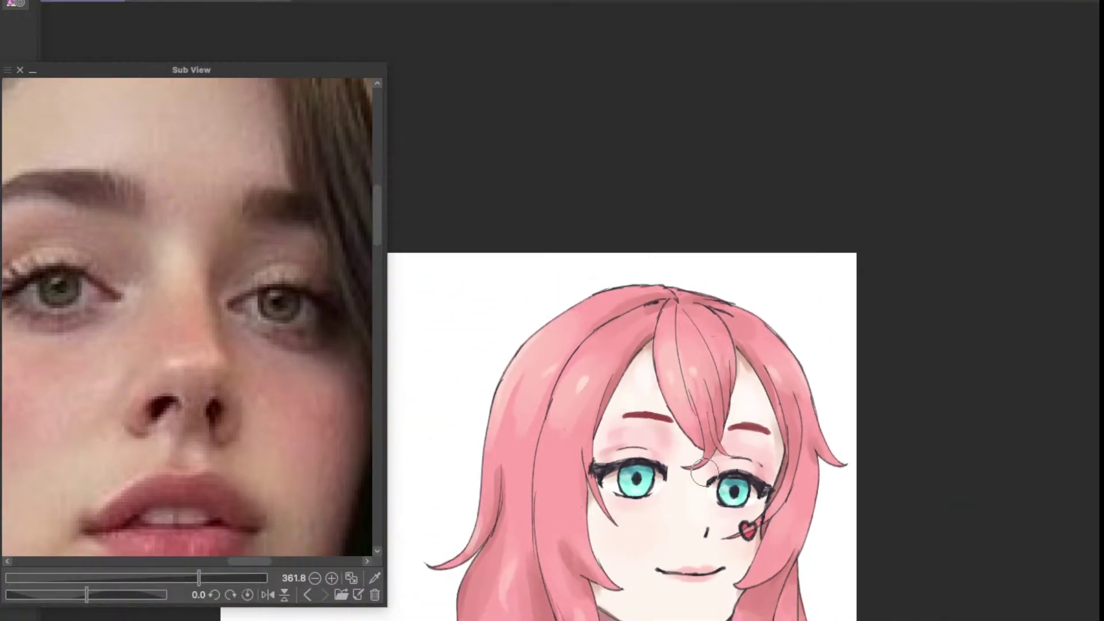
pyautogui.scroll(2, 704, 471)
pyautogui.scroll(-2, 704, 472)
pyautogui.scroll(-2, 703, 471)
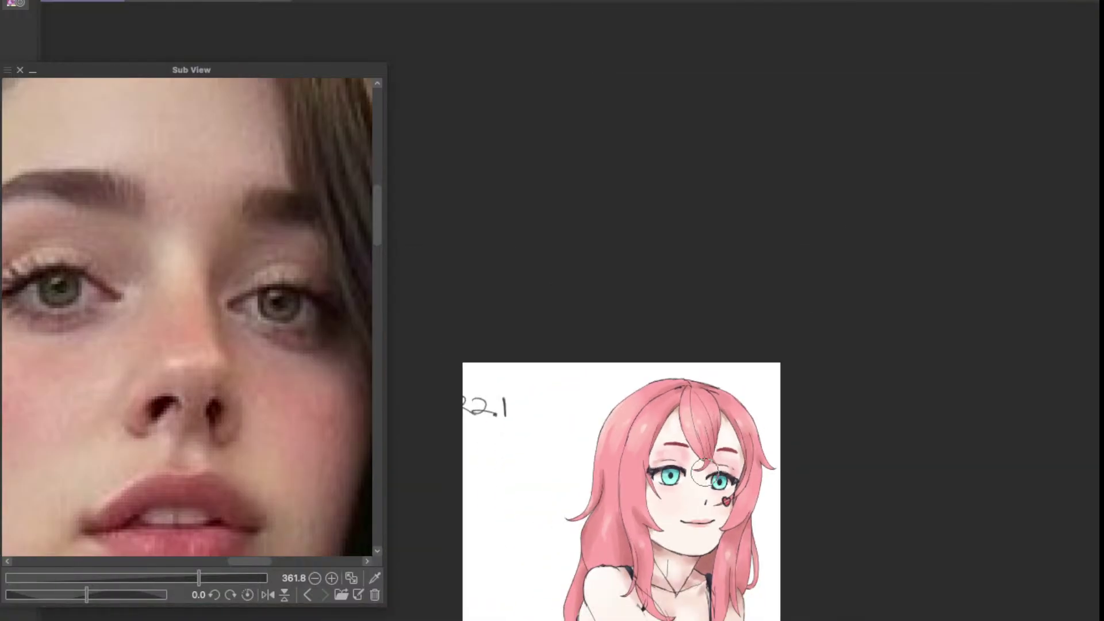
pyautogui.scroll(3, 702, 471)
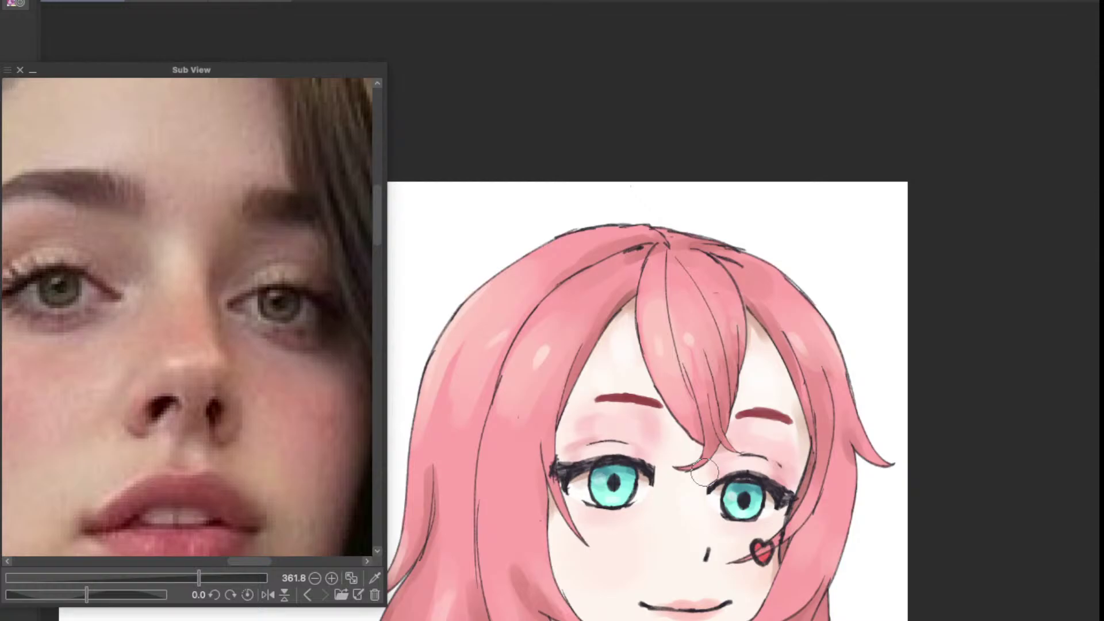
pyautogui.scroll(-2, 704, 472)
pyautogui.scroll(3, 704, 471)
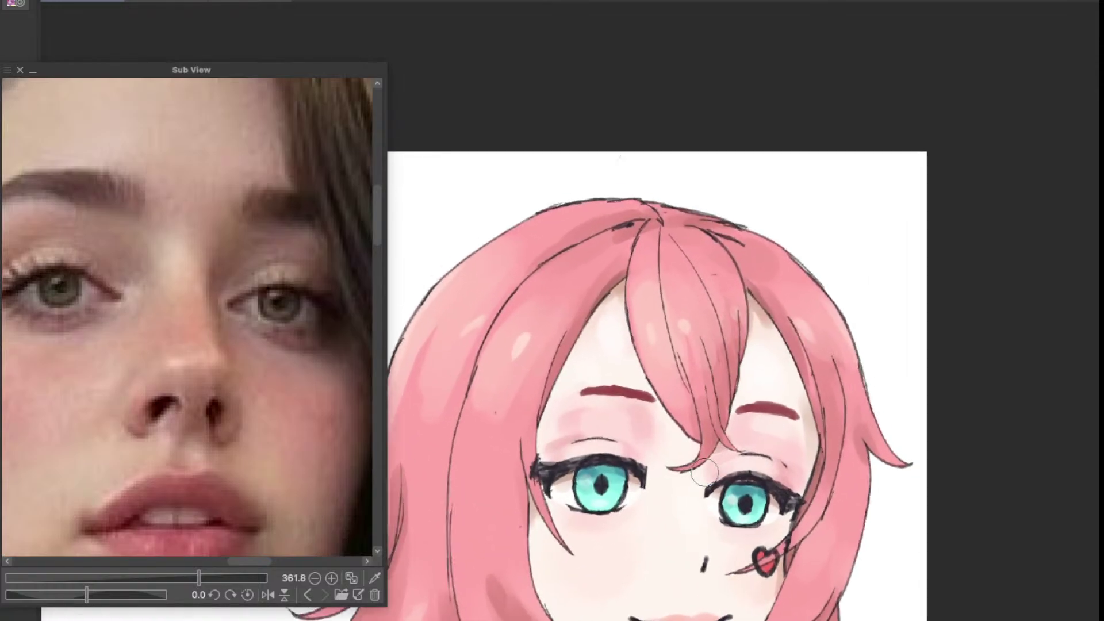
pyautogui.scroll(3, 704, 471)
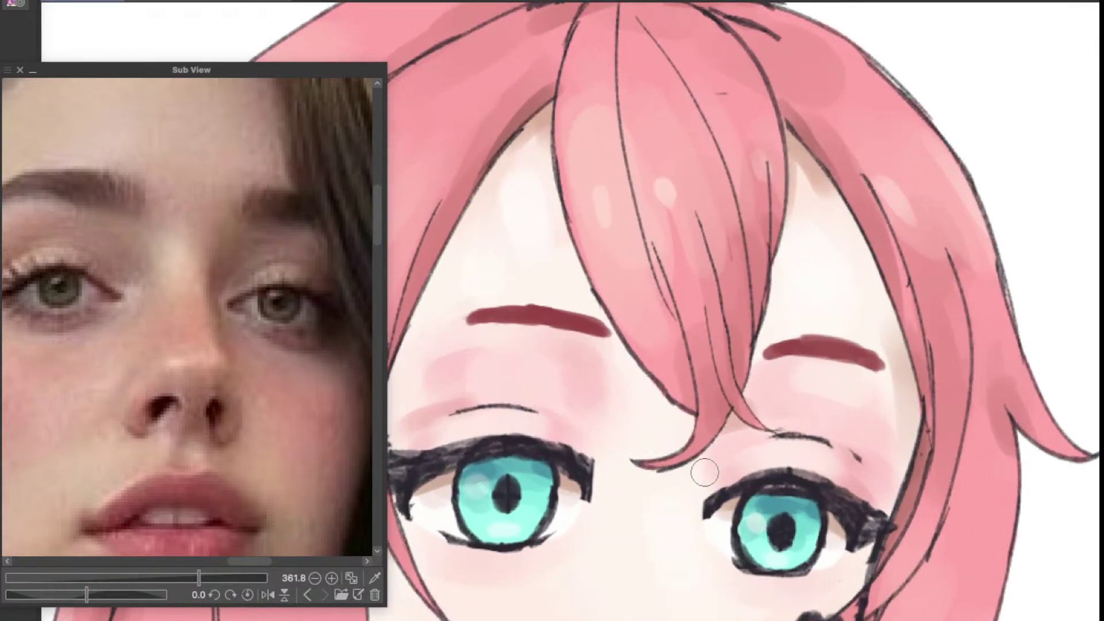
# Step: Erase the face contour line where it crosses the hair strand between the right eye and the heart
pyautogui.scroll(-1, 705, 473)
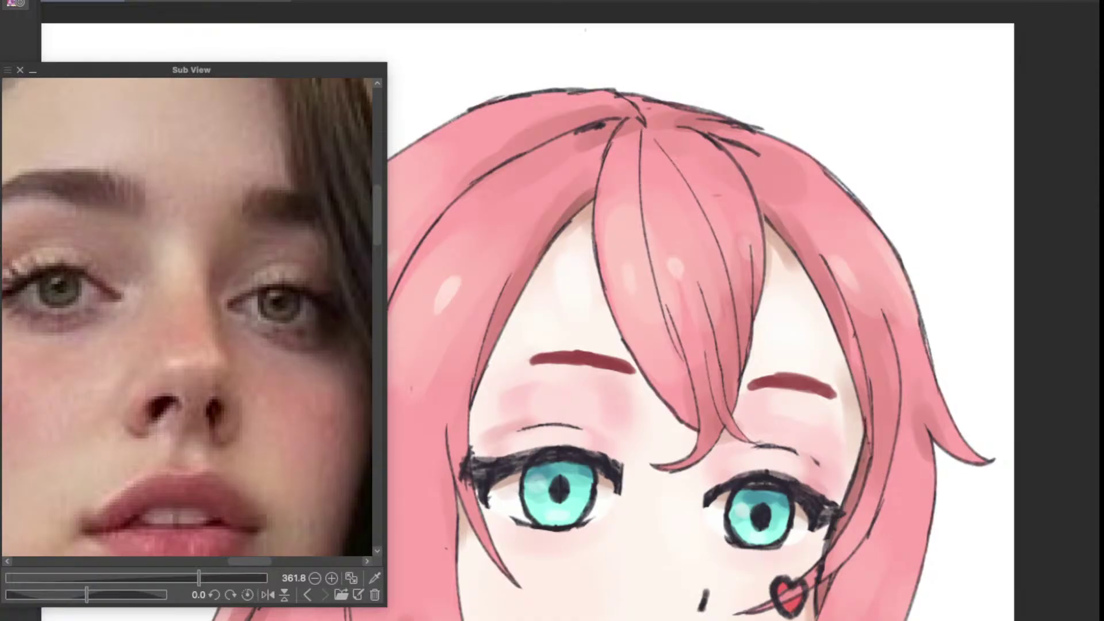
pyautogui.scroll(3, 733, 148)
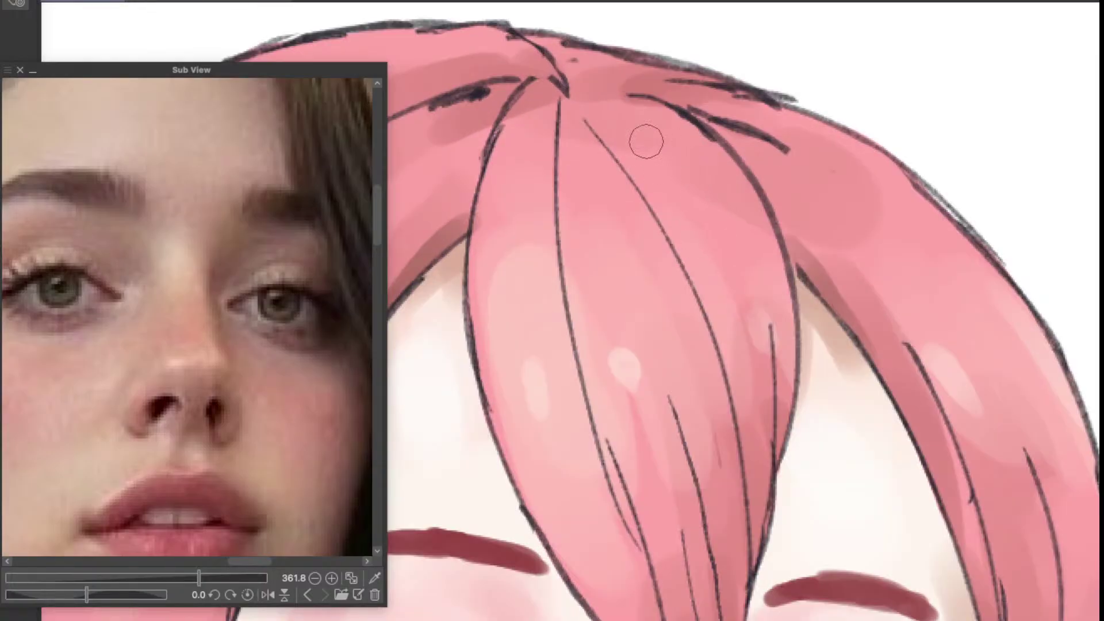
pyautogui.moveTo(573, 66); pyautogui.dragTo(595, 76)
pyautogui.scroll(-3, 813, 180)
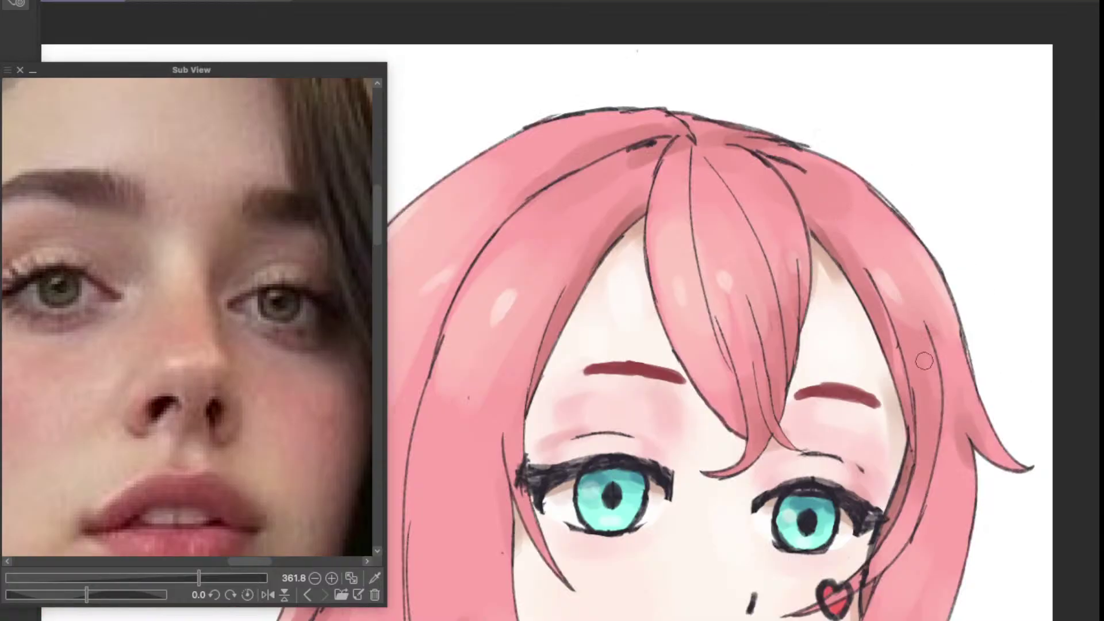
pyautogui.scroll(3, 877, 325)
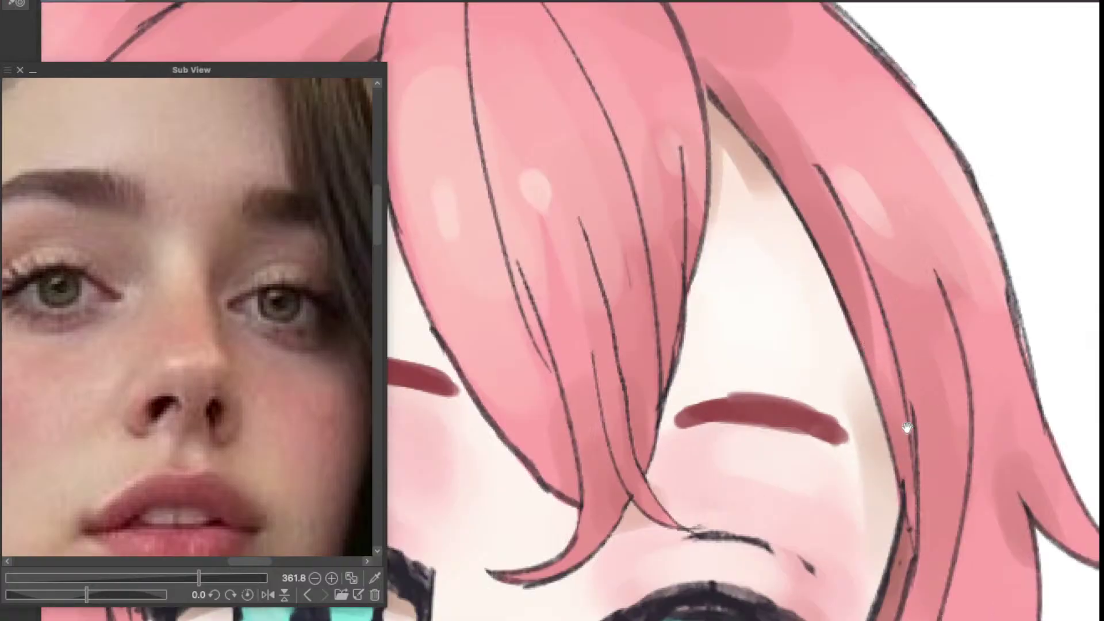
pyautogui.scroll(-3, 878, 350)
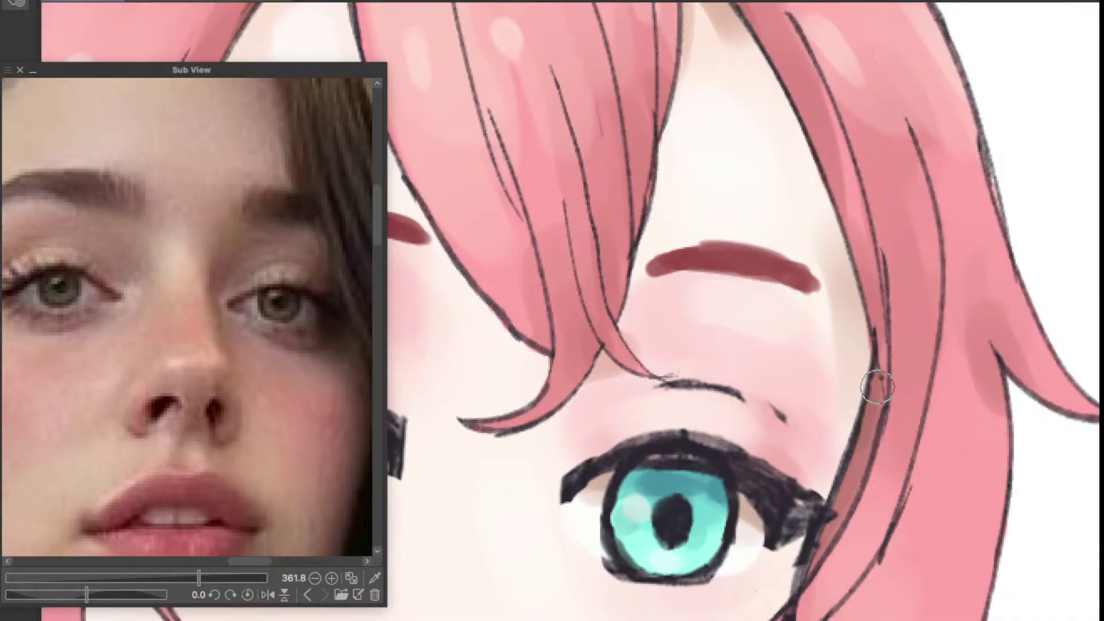
pyautogui.scroll(-3, 883, 371)
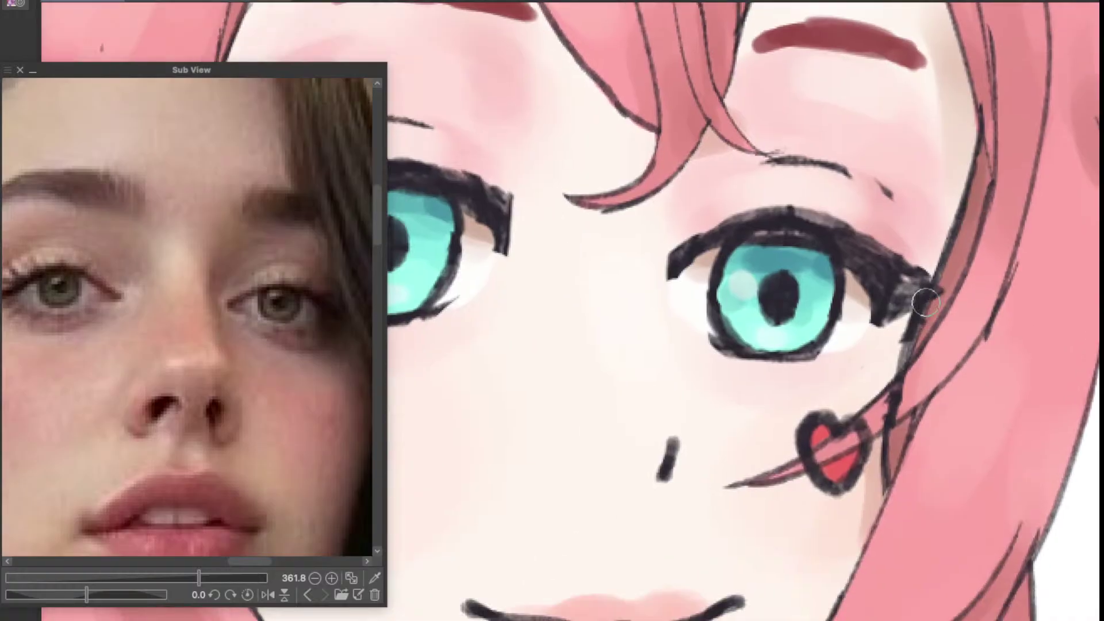
pyautogui.scroll(3, 895, 385)
pyautogui.press('e')
pyautogui.moveTo(917, 395)
pyautogui.mouseDown()
pyautogui.moveTo(858, 444)
pyautogui.moveTo(926, 380)
pyautogui.mouseUp()
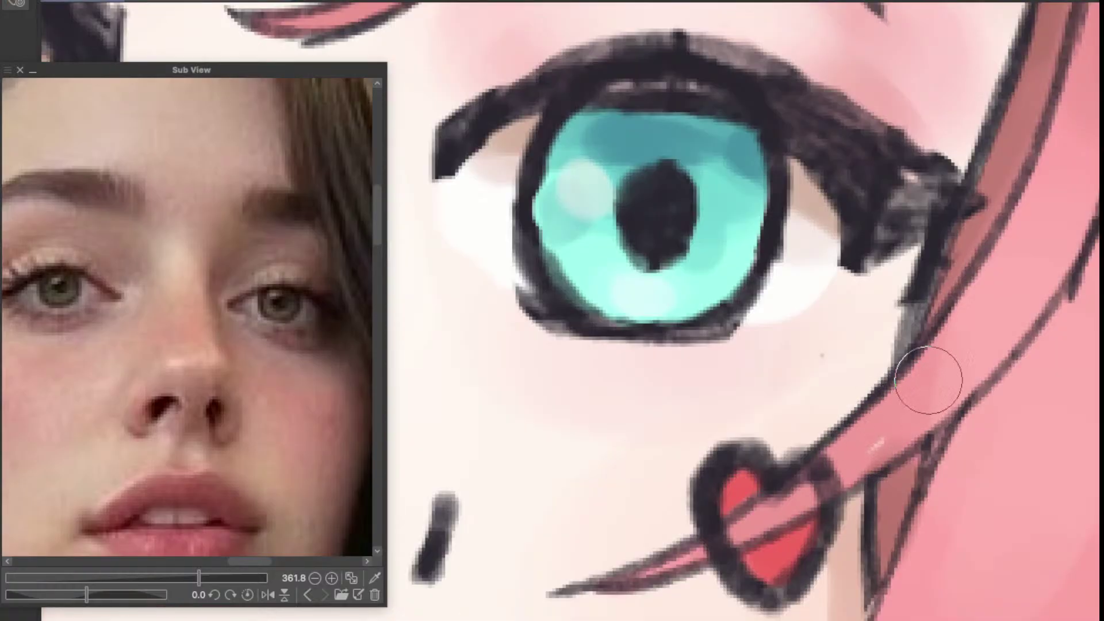
# Step: Examine the linework around the right-hand hair locks, neck, shoulder strap and face for leftover sketch lines
pyautogui.scroll(-3, 940, 371)
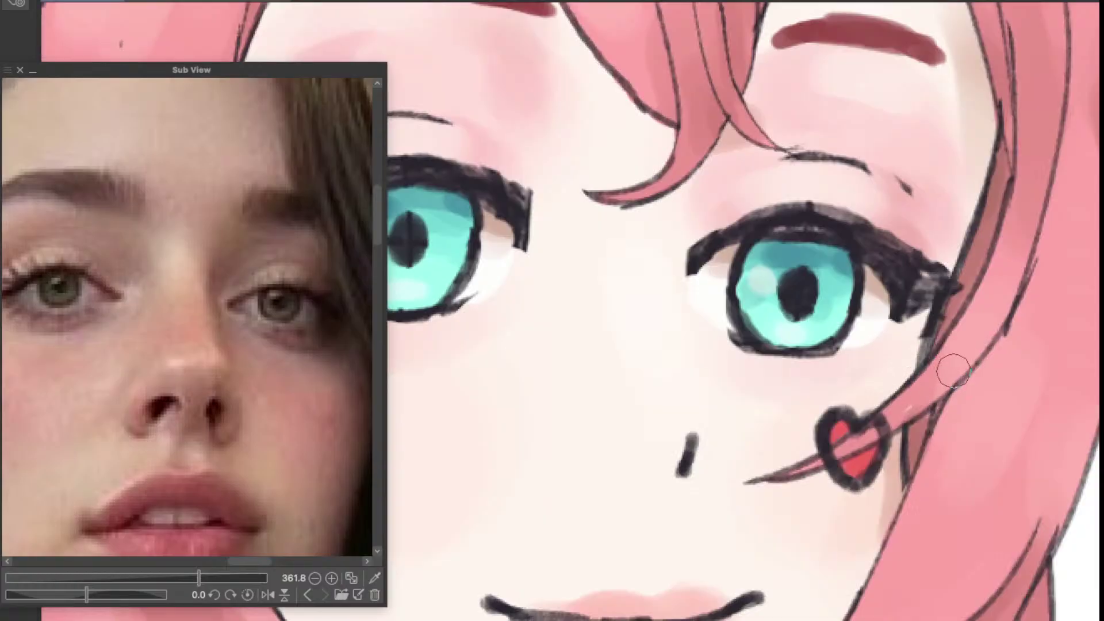
pyautogui.moveTo(855, 422); pyautogui.dragTo(666, 510)
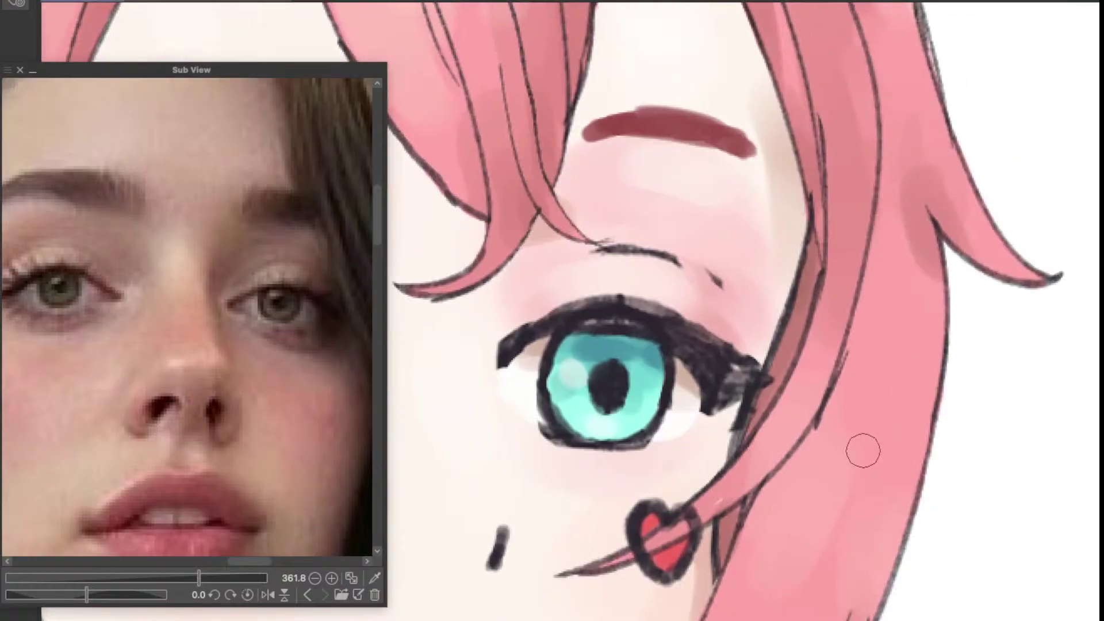
pyautogui.moveTo(821, 472); pyautogui.dragTo(747, 387)
pyautogui.moveTo(692, 563); pyautogui.dragTo(854, 284)
pyautogui.moveTo(772, 417); pyautogui.dragTo(893, 341)
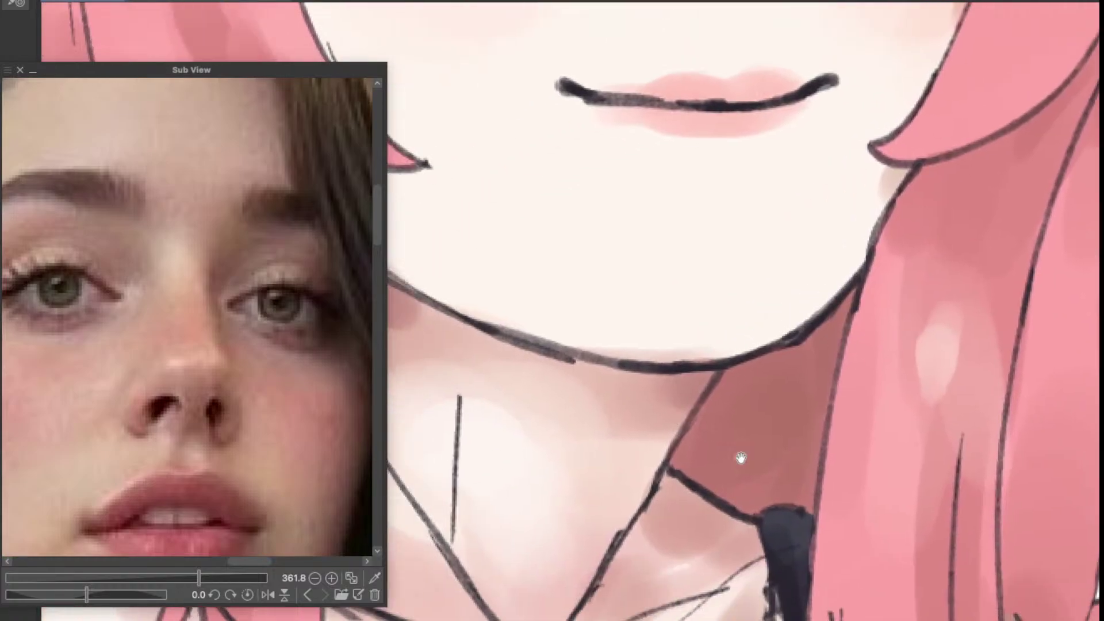
pyautogui.scroll(-1, 810, 556)
pyautogui.moveTo(814, 559); pyautogui.dragTo(723, 329)
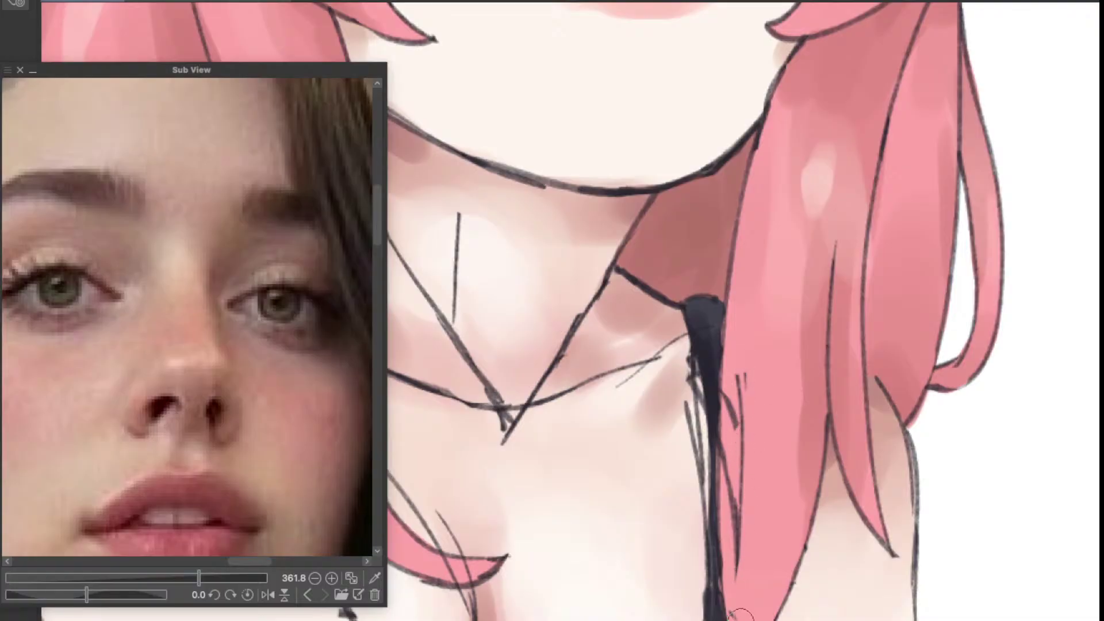
pyautogui.moveTo(799, 406); pyautogui.dragTo(849, 436)
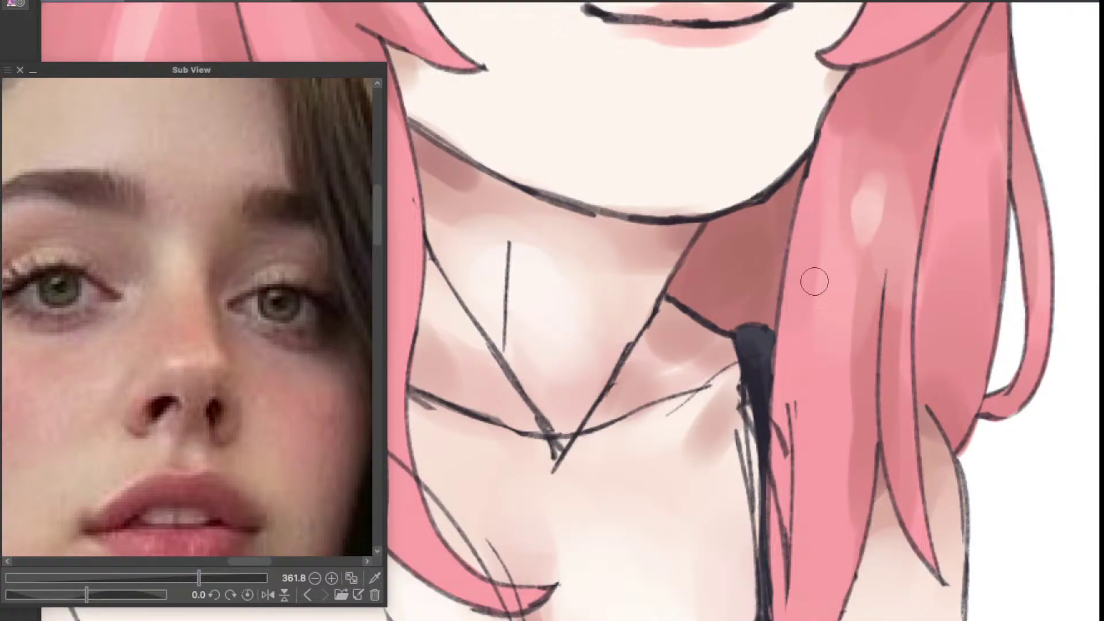
pyautogui.moveTo(811, 313); pyautogui.dragTo(861, 477)
pyautogui.moveTo(806, 360); pyautogui.dragTo(794, 521)
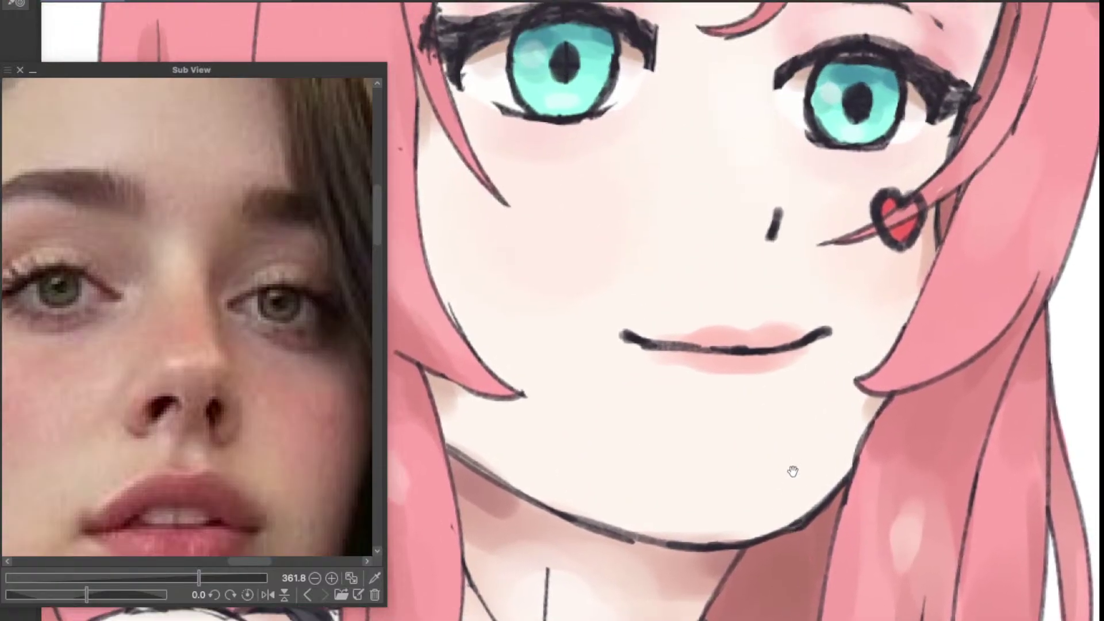
pyautogui.moveTo(788, 433); pyautogui.dragTo(788, 530)
pyautogui.scroll(3, 788, 530)
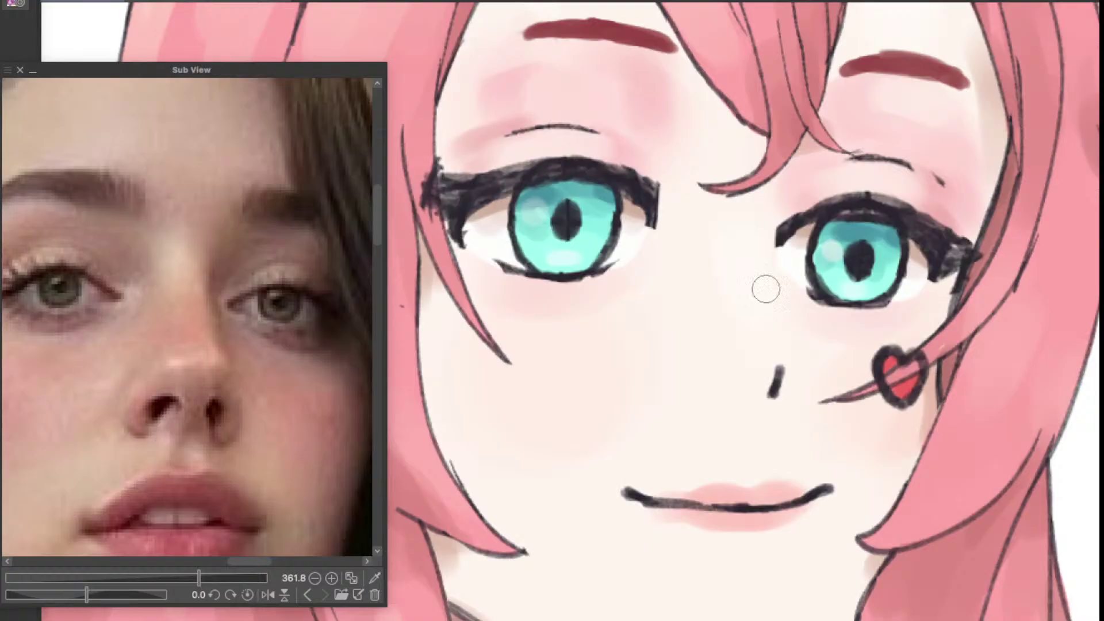
pyautogui.scroll(4, 766, 288)
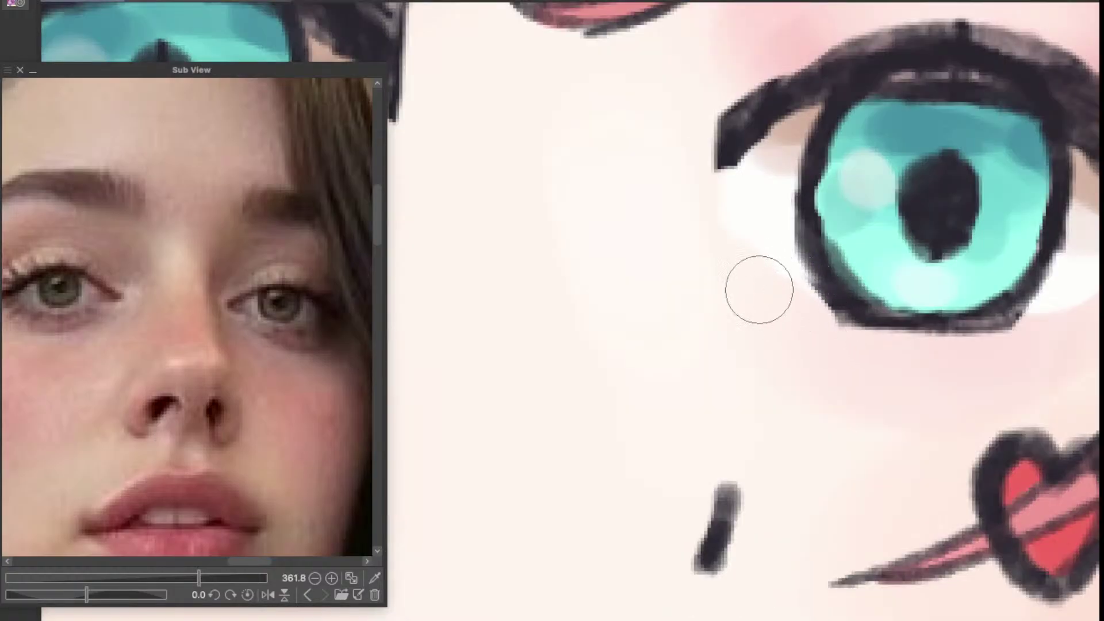
pyautogui.scroll(-6, 759, 289)
# Step: Erase the stray speck on the hair beside the left eye and the outer lash strokes overlapping the thin hair strand
pyautogui.scroll(6, 658, 274)
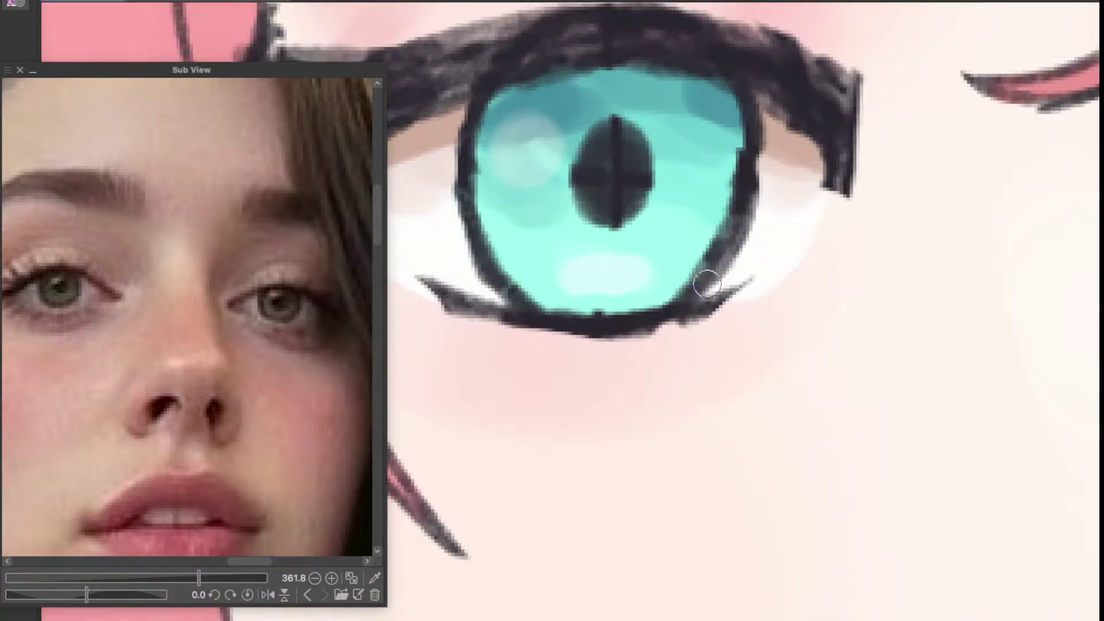
pyautogui.moveTo(827, 222)
pyautogui.mouseDown()
pyautogui.moveTo(924, 332)
pyautogui.moveTo(835, 413)
pyautogui.mouseUp()
pyautogui.scroll(-4, 931, 310)
pyautogui.scroll(4, 598, 414)
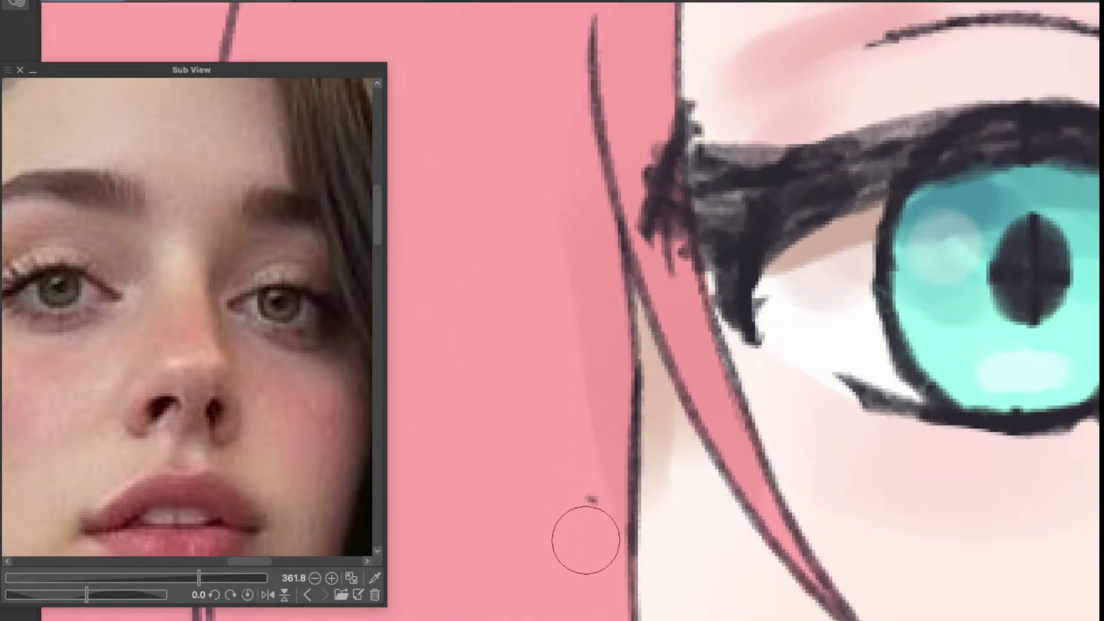
pyautogui.scroll(-3, 601, 500)
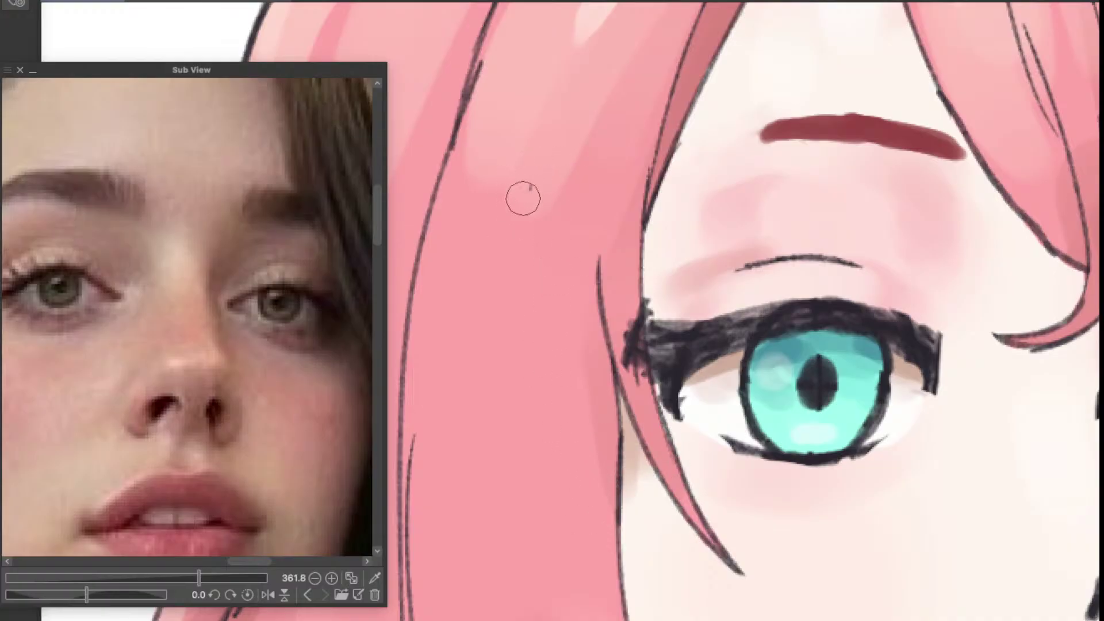
pyautogui.moveTo(670, 302); pyautogui.dragTo(605, 366)
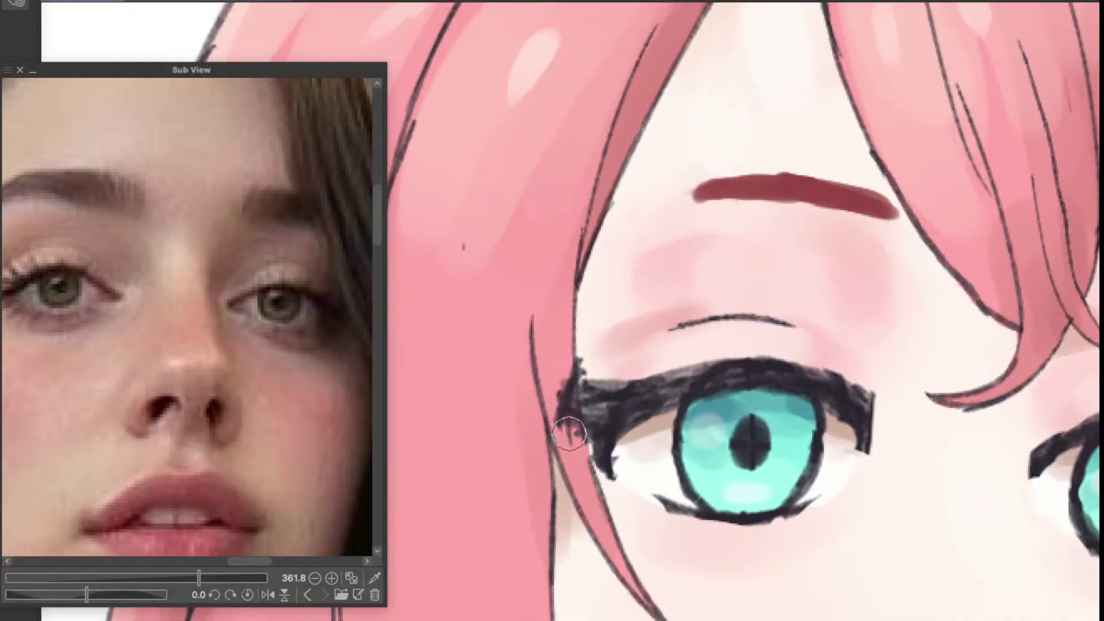
pyautogui.scroll(-3, 598, 445)
pyautogui.scroll(2, 601, 443)
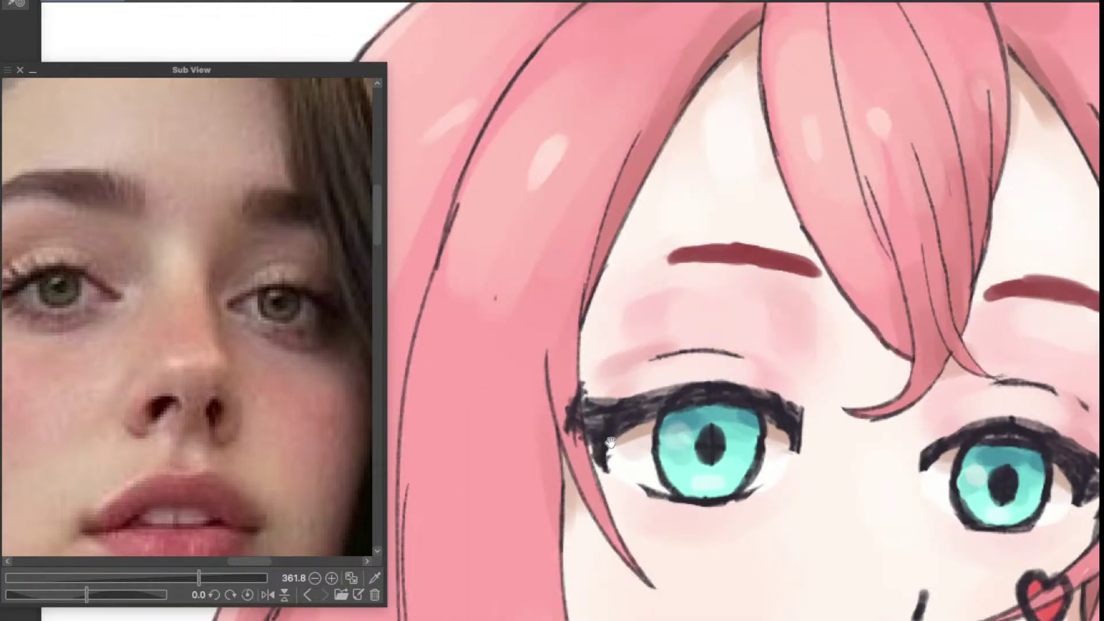
pyautogui.moveTo(681, 453); pyautogui.dragTo(566, 463)
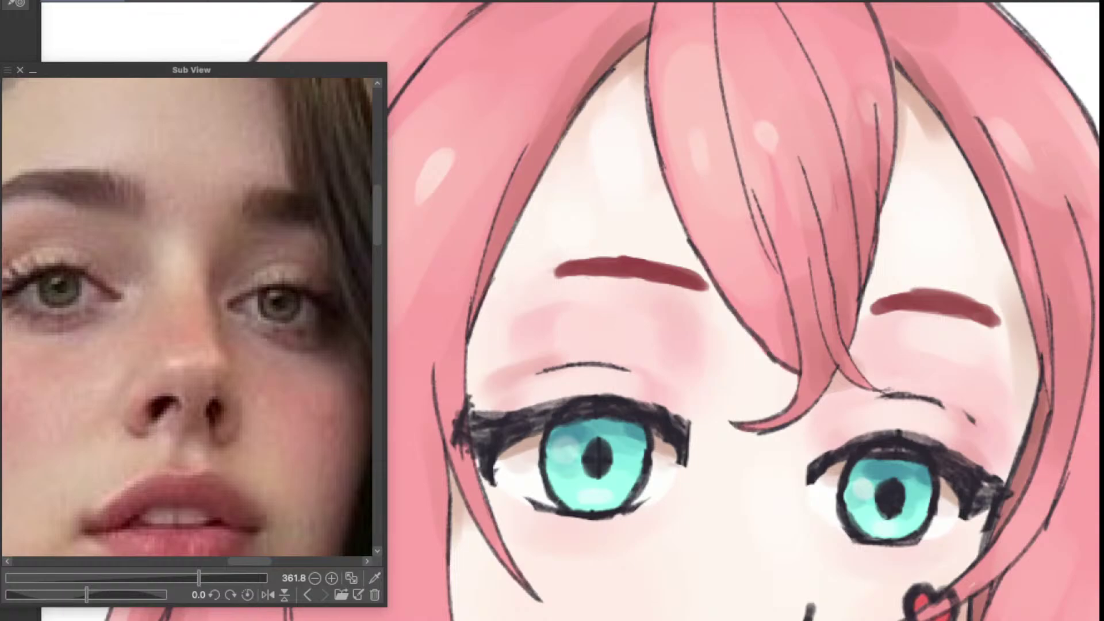
pyautogui.scroll(2, 460, 438)
pyautogui.moveTo(472, 475)
pyautogui.mouseDown()
pyautogui.moveTo(444, 406)
pyautogui.moveTo(457, 441)
pyautogui.mouseUp()
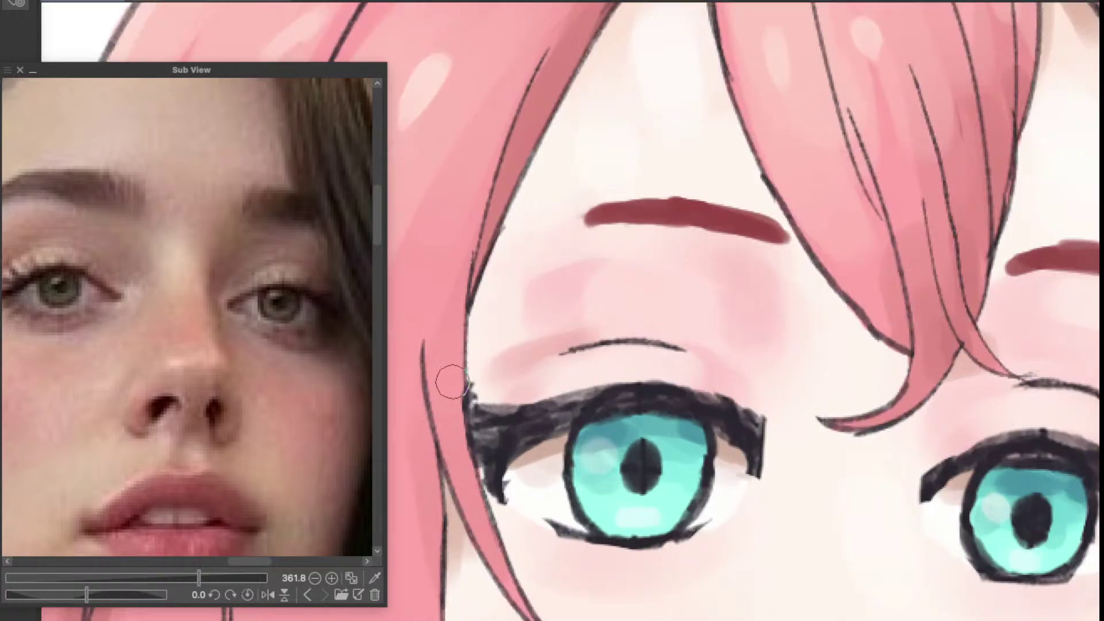
pyautogui.moveTo(453, 381); pyautogui.dragTo(495, 384)
# Step: Erase the dark outlines inside the hair strand where it crosses the red heart on the cheek
pyautogui.scroll(-6, 609, 371)
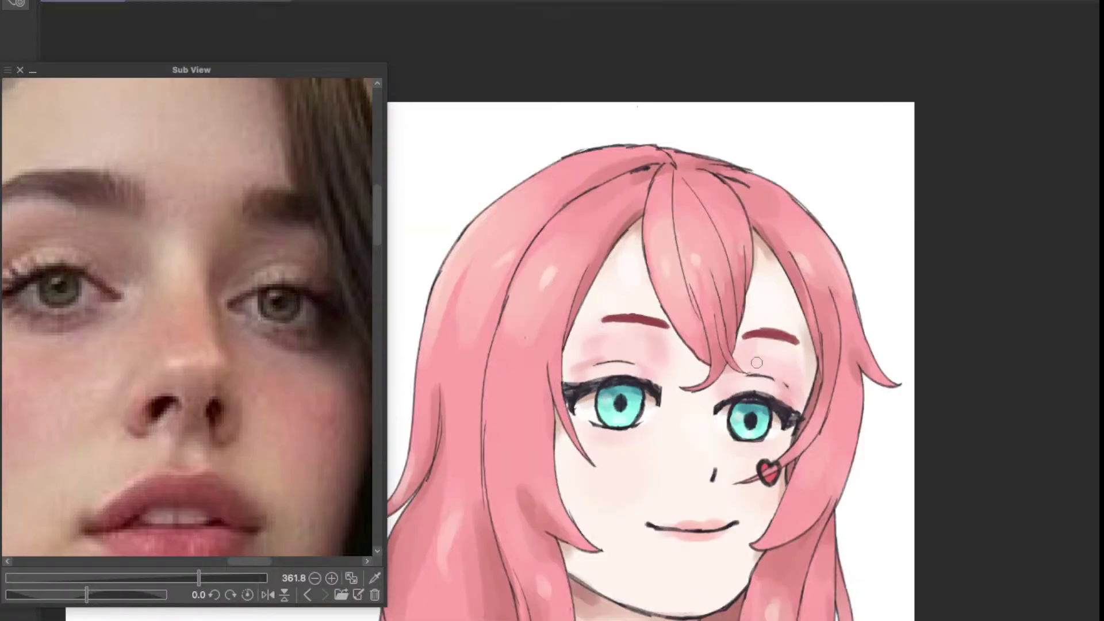
pyautogui.scroll(8, 787, 402)
pyautogui.scroll(-6, 819, 424)
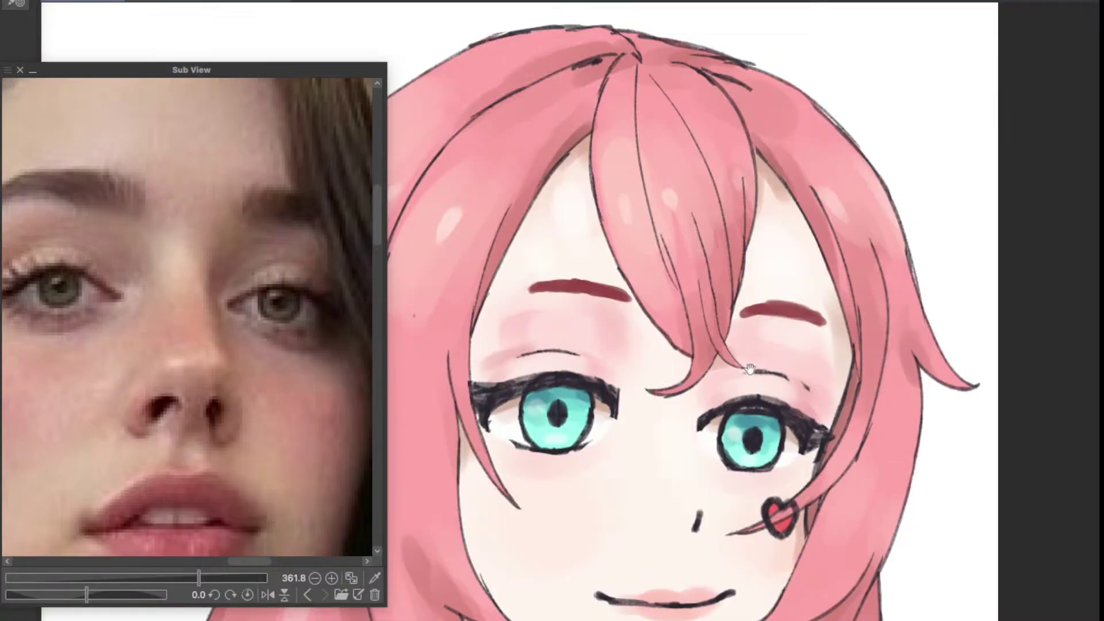
pyautogui.moveTo(738, 328); pyautogui.dragTo(753, 219)
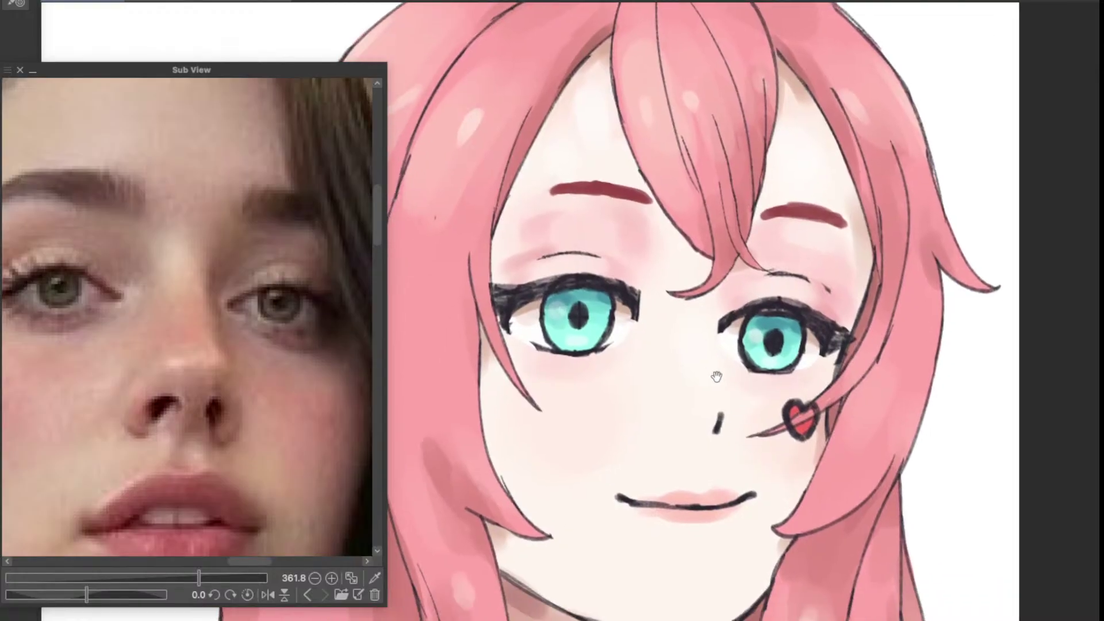
pyautogui.moveTo(717, 374); pyautogui.dragTo(774, 338)
pyautogui.scroll(5, 840, 348)
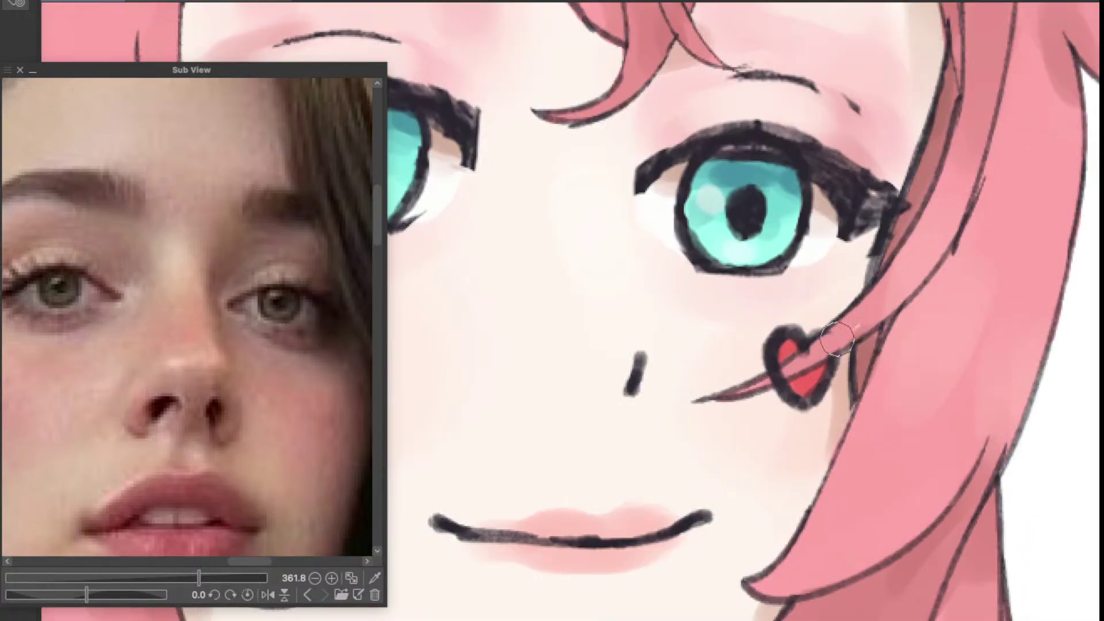
pyautogui.scroll(2, 889, 312)
pyautogui.scroll(-4, 956, 295)
pyautogui.scroll(5, 855, 333)
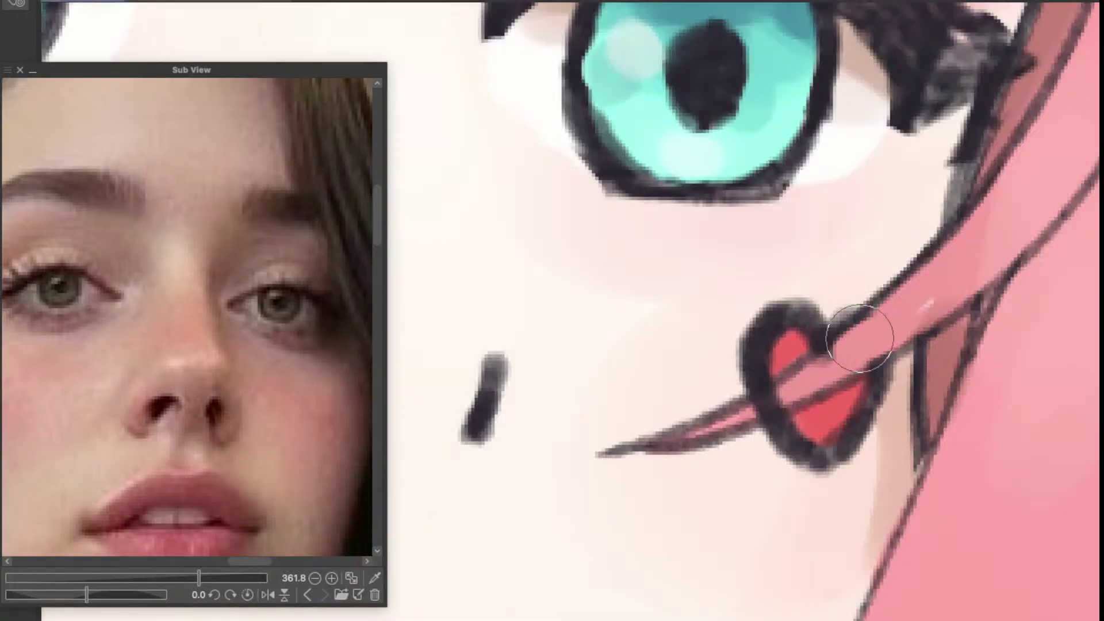
pyautogui.press('super+z')
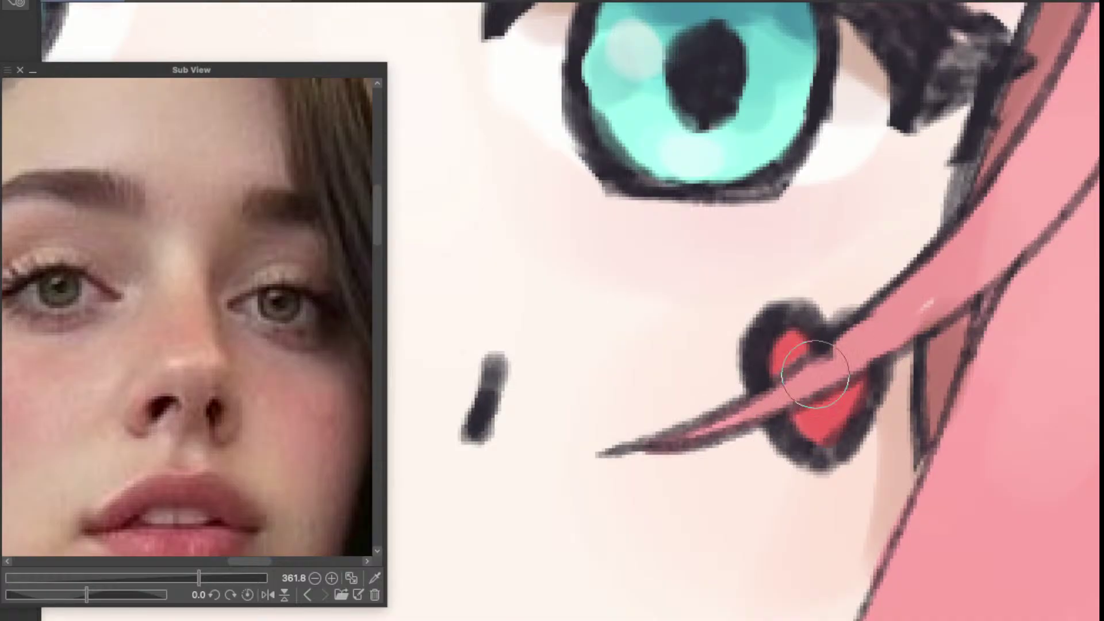
# Step: Erase the short vertical stroke on the neck, the upper end of the left neck line and a section of the right one
pyautogui.scroll(-5, 899, 319)
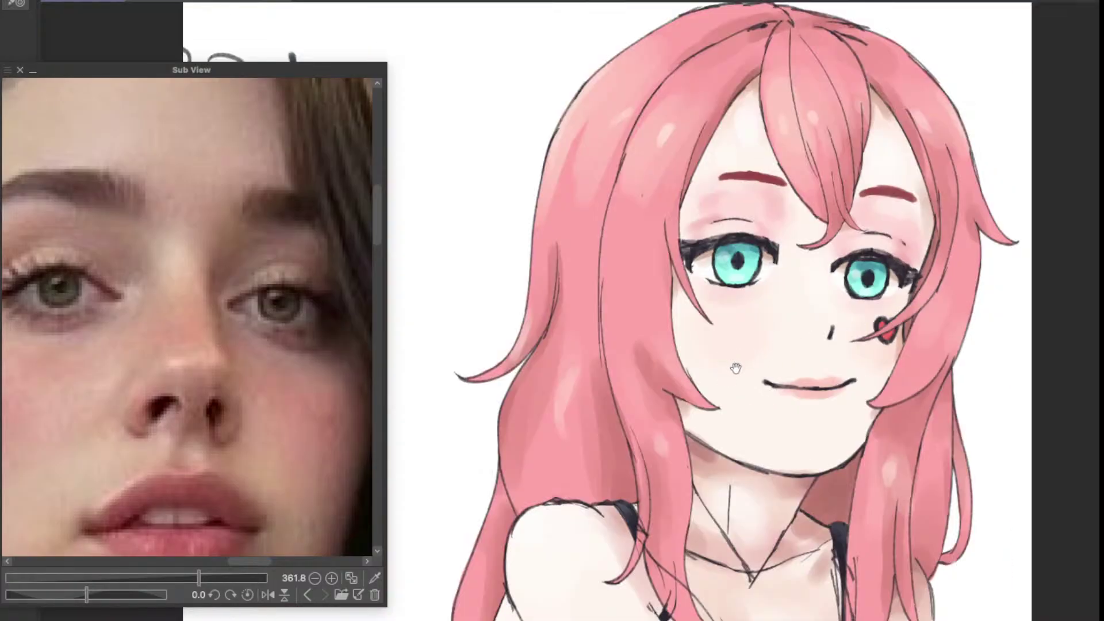
pyautogui.moveTo(813, 332); pyautogui.dragTo(688, 500)
pyautogui.moveTo(820, 453); pyautogui.dragTo(901, 435)
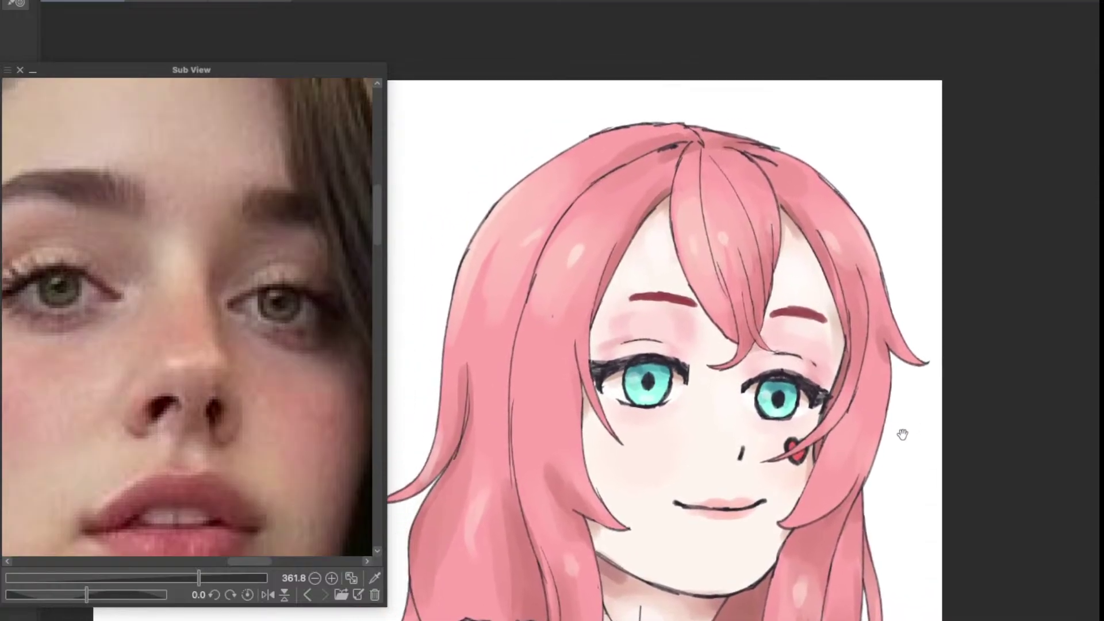
pyautogui.moveTo(721, 488); pyautogui.dragTo(722, 345)
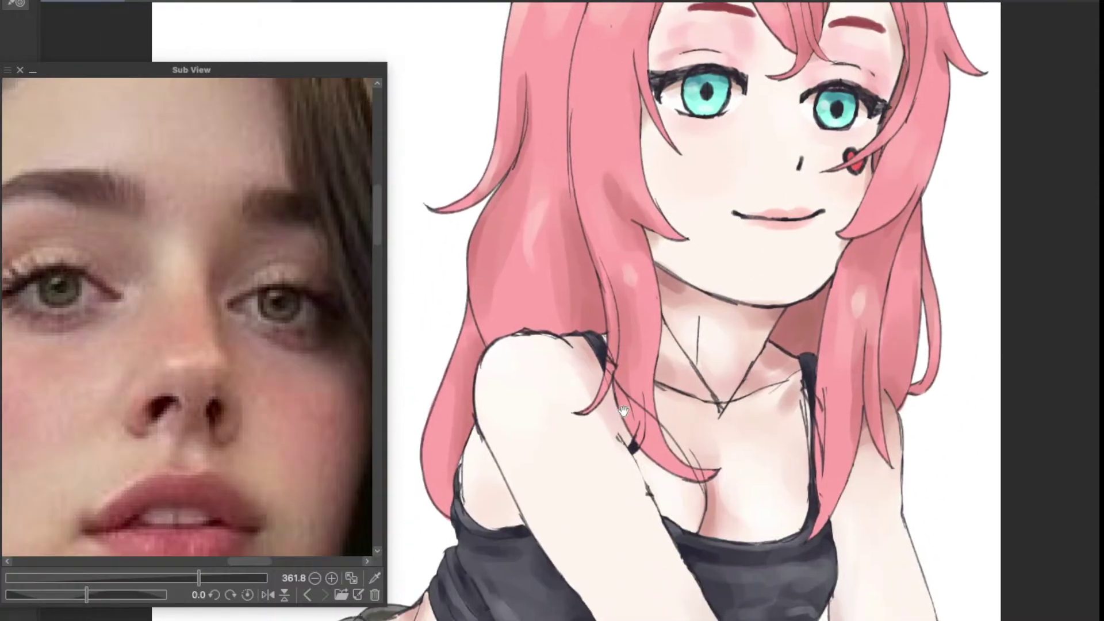
pyautogui.scroll(5, 624, 381)
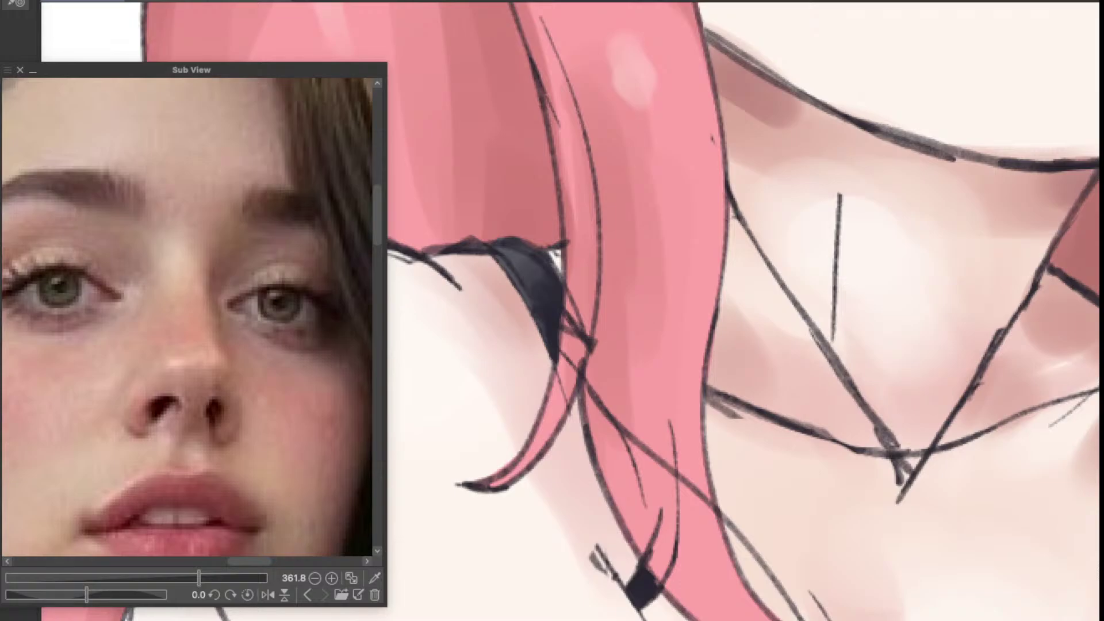
pyautogui.moveTo(852, 272)
pyautogui.mouseDown()
pyautogui.moveTo(844, 294)
pyautogui.moveTo(827, 276)
pyautogui.moveTo(848, 326)
pyautogui.moveTo(835, 304)
pyautogui.moveTo(727, 468)
pyautogui.mouseUp()
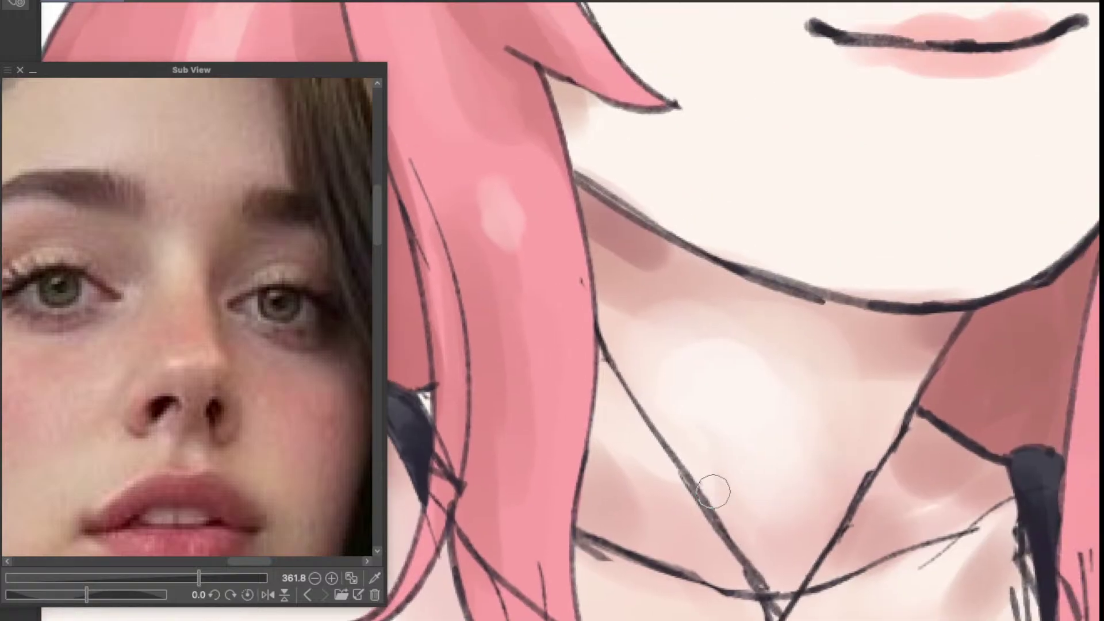
pyautogui.moveTo(632, 396); pyautogui.dragTo(604, 330)
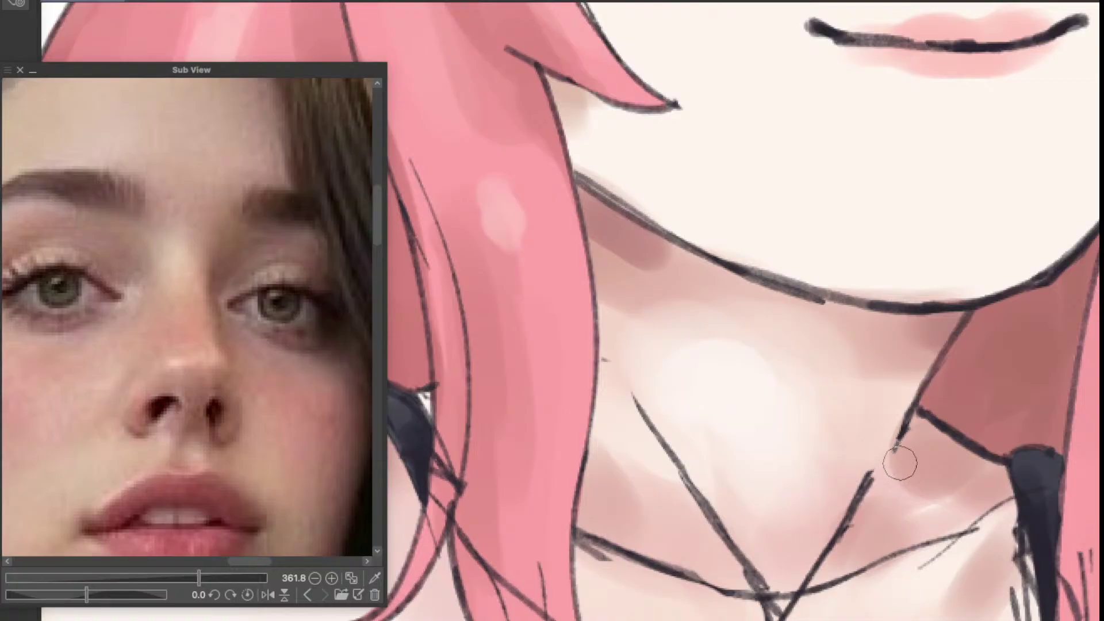
pyautogui.moveTo(905, 461)
pyautogui.mouseDown()
pyautogui.moveTo(861, 467)
pyautogui.moveTo(907, 456)
pyautogui.mouseUp()
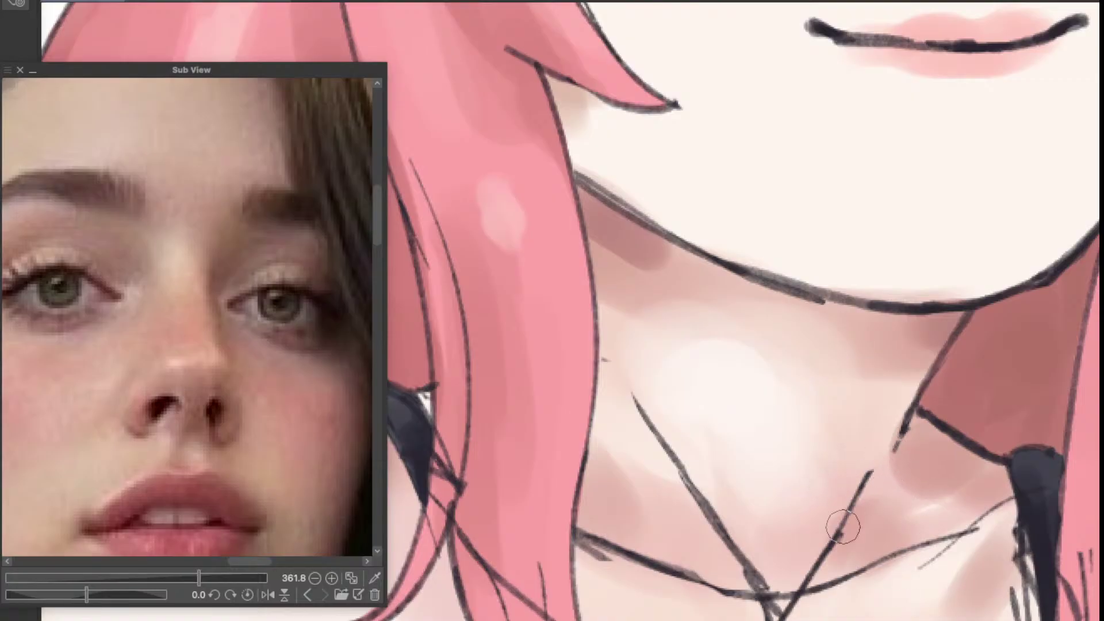
# Step: Erase the overlapping tips of the neck lines where they extend below the collarbone line
pyautogui.scroll(-5, 843, 525)
pyautogui.scroll(5, 841, 546)
pyautogui.moveTo(826, 565); pyautogui.dragTo(742, 563)
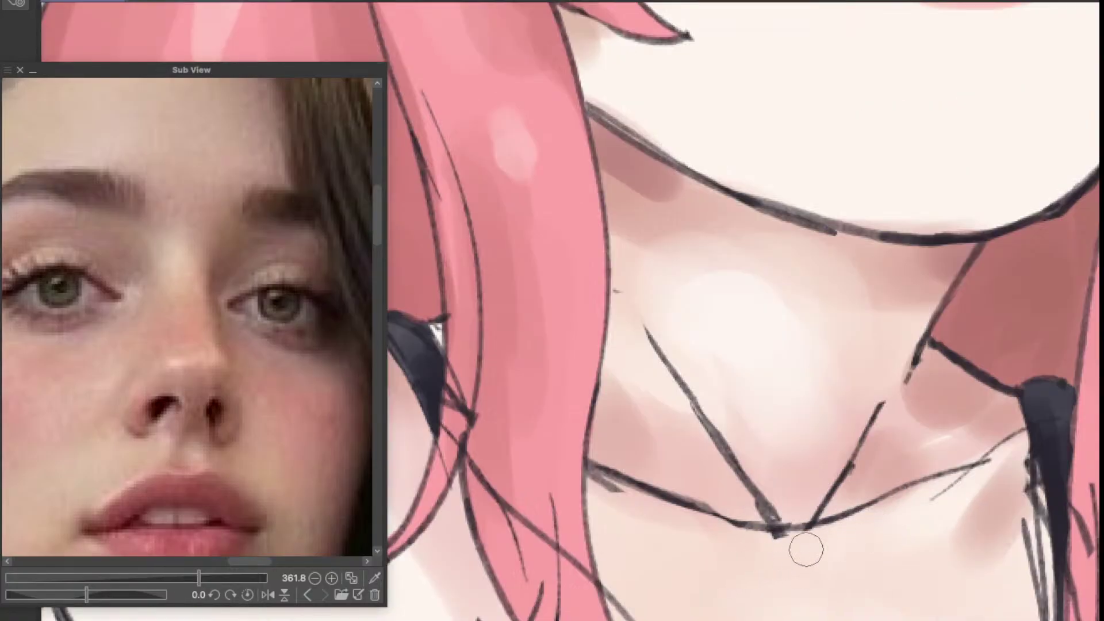
# Step: Erase the loose sketch lines on both sides of the right shoulder strap, over the hair lock and along the skin
pyautogui.scroll(-5, 855, 534)
pyautogui.scroll(5, 855, 533)
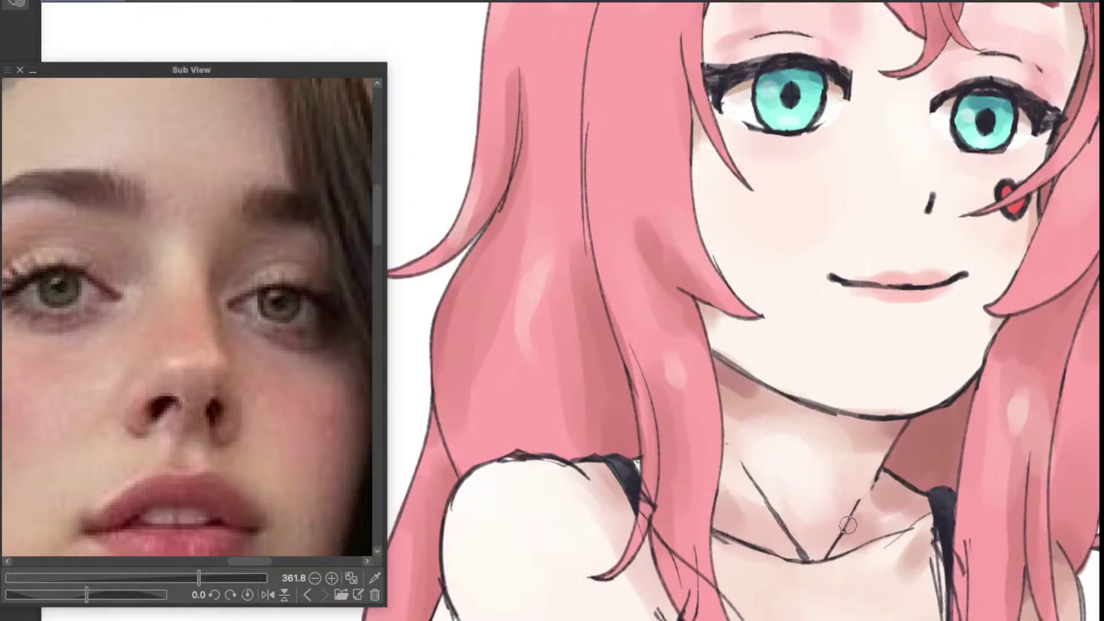
pyautogui.moveTo(855, 528); pyautogui.dragTo(738, 470)
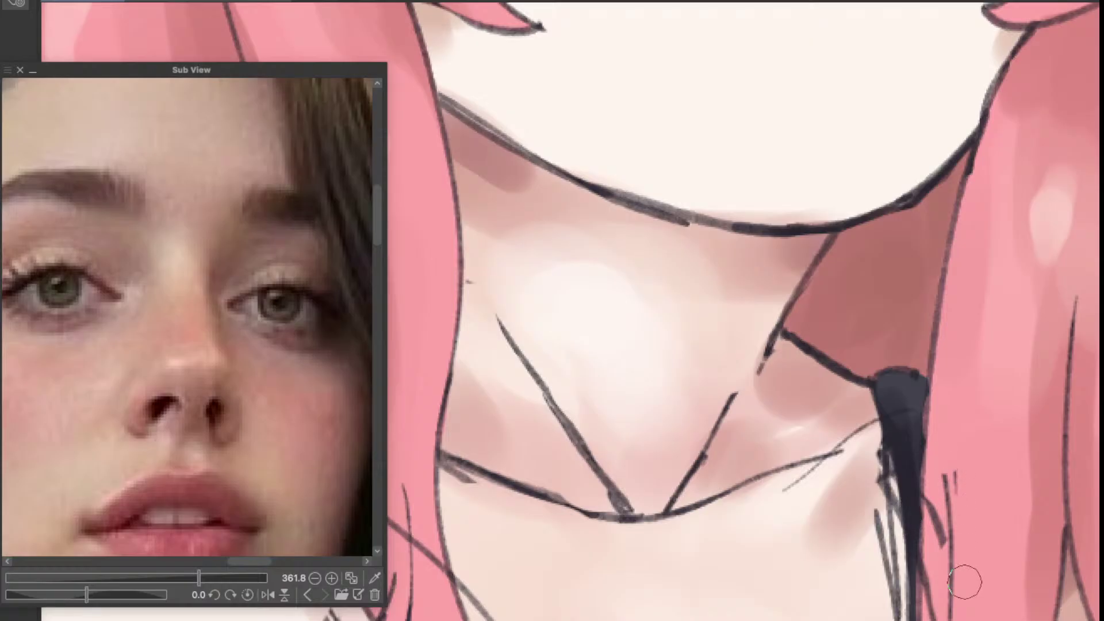
pyautogui.moveTo(953, 528); pyautogui.dragTo(918, 355)
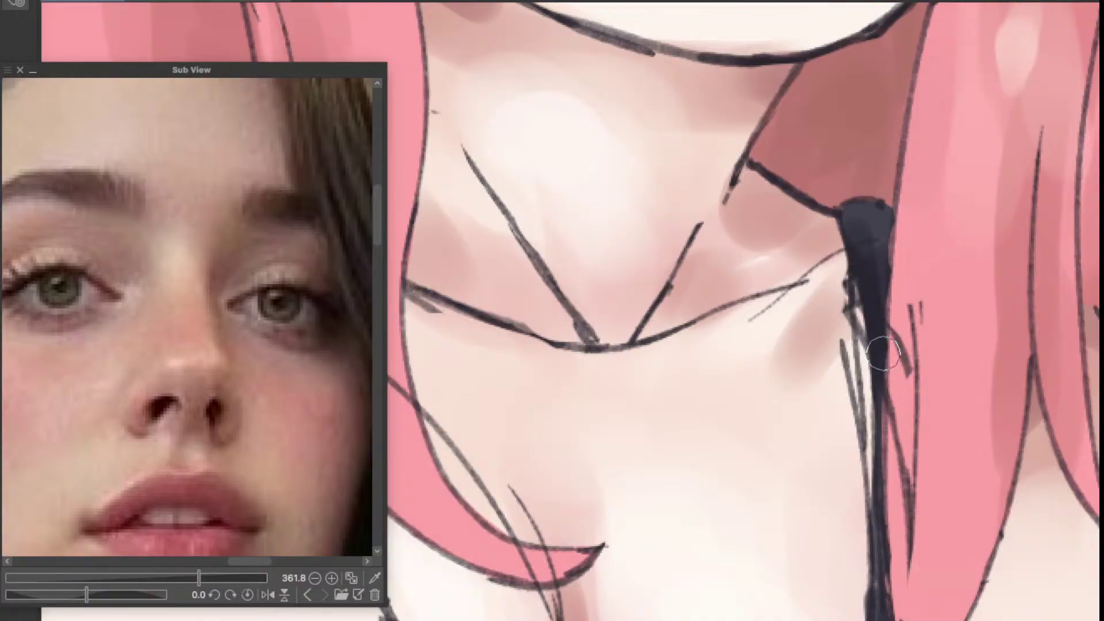
pyautogui.moveTo(883, 352)
pyautogui.mouseDown()
pyautogui.moveTo(910, 447)
pyautogui.moveTo(915, 318)
pyautogui.moveTo(913, 591)
pyautogui.mouseUp()
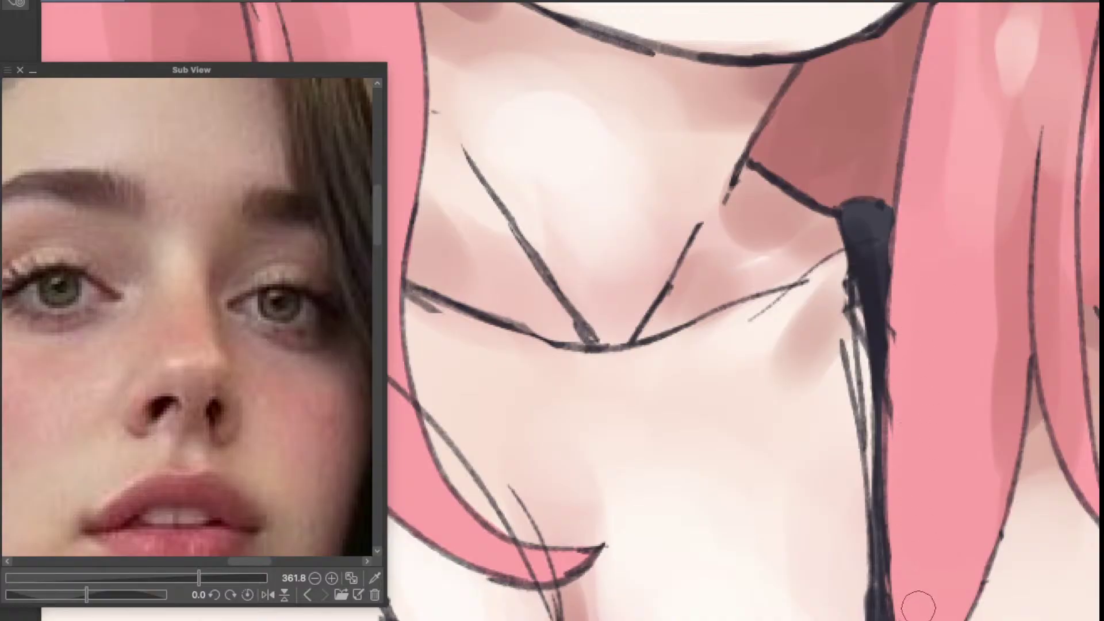
pyautogui.moveTo(898, 442)
pyautogui.mouseDown()
pyautogui.moveTo(911, 346)
pyautogui.moveTo(898, 310)
pyautogui.mouseUp()
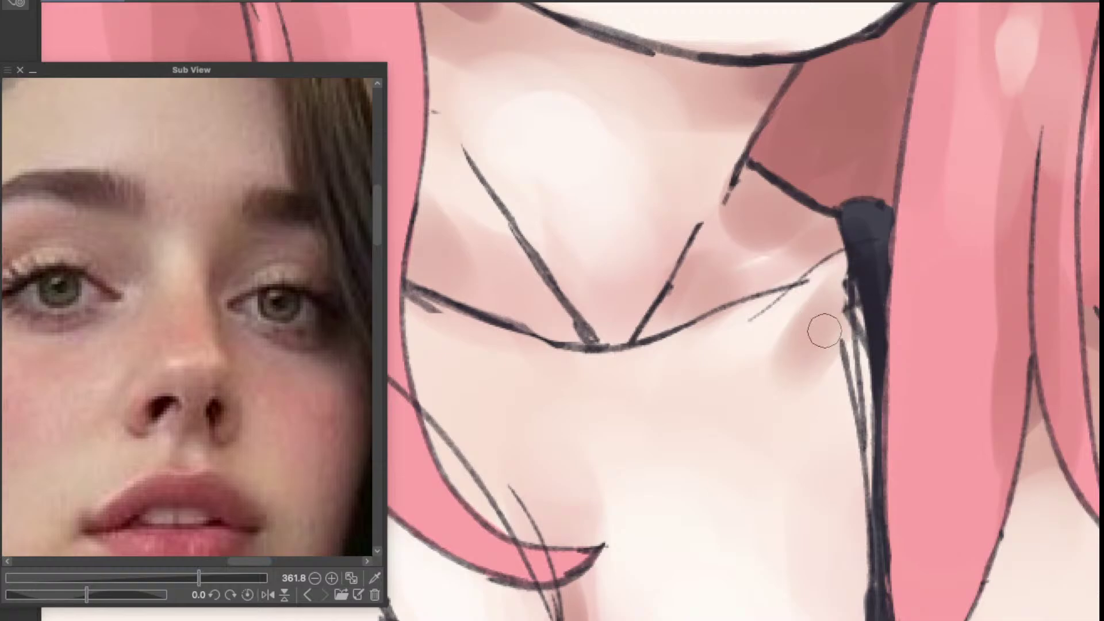
pyautogui.moveTo(824, 331)
pyautogui.mouseDown()
pyautogui.moveTo(840, 387)
pyautogui.moveTo(831, 283)
pyautogui.moveTo(849, 514)
pyautogui.mouseUp()
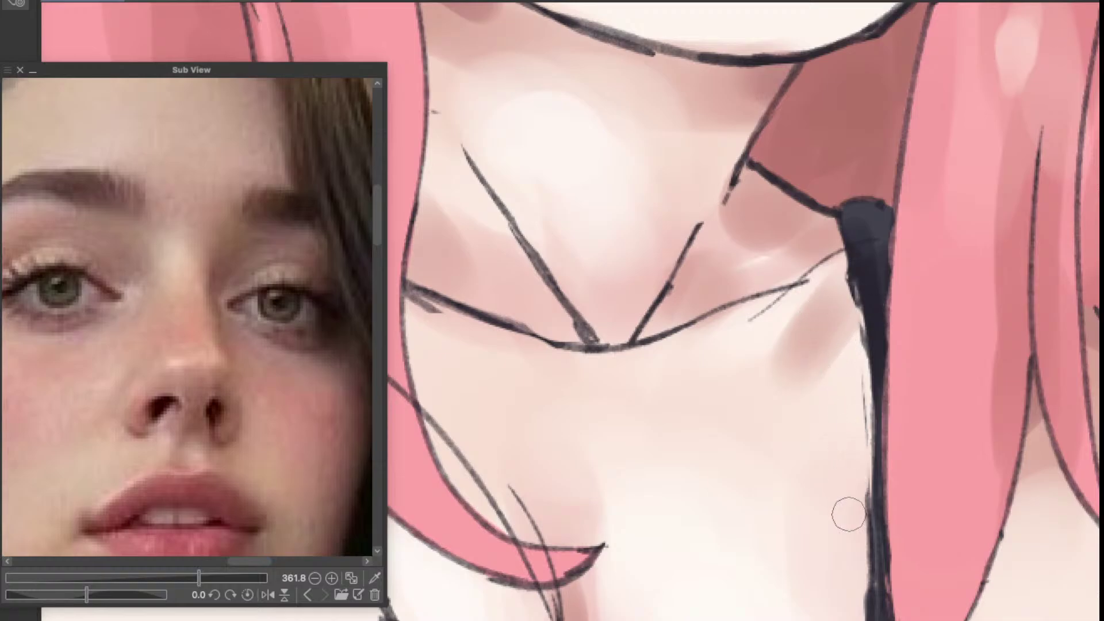
pyautogui.moveTo(846, 309)
pyautogui.mouseDown()
pyautogui.moveTo(857, 430)
pyautogui.moveTo(854, 367)
pyautogui.moveTo(846, 467)
pyautogui.mouseUp()
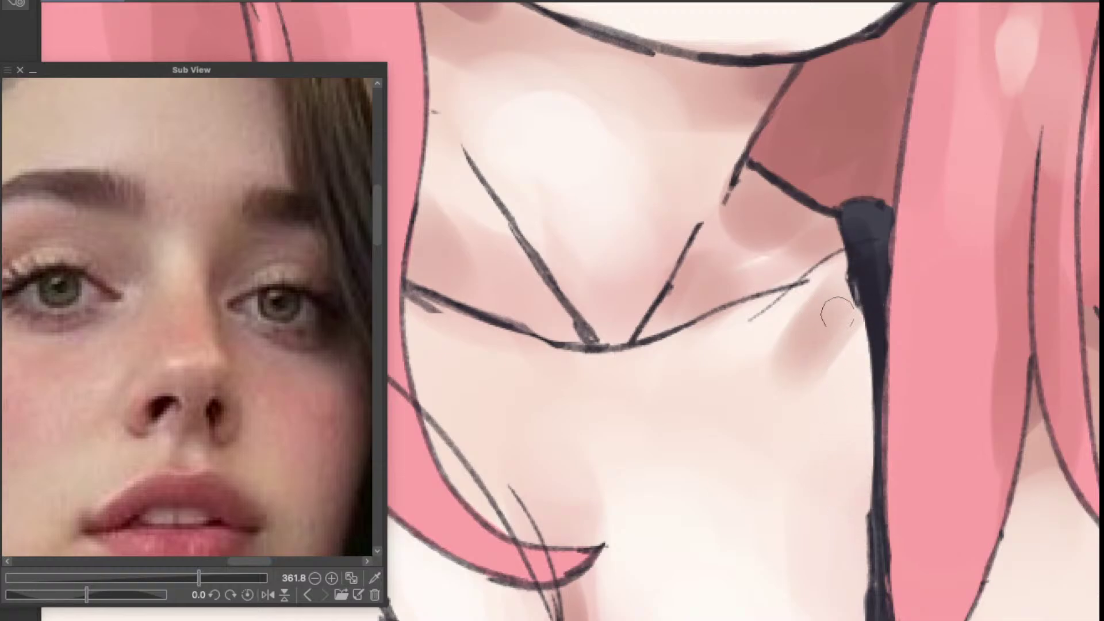
# Step: Erase the stray strokes inside the left hair lock and the strap lines crossing the thin strand beside it
pyautogui.scroll(-6, 832, 318)
pyautogui.scroll(6, 759, 345)
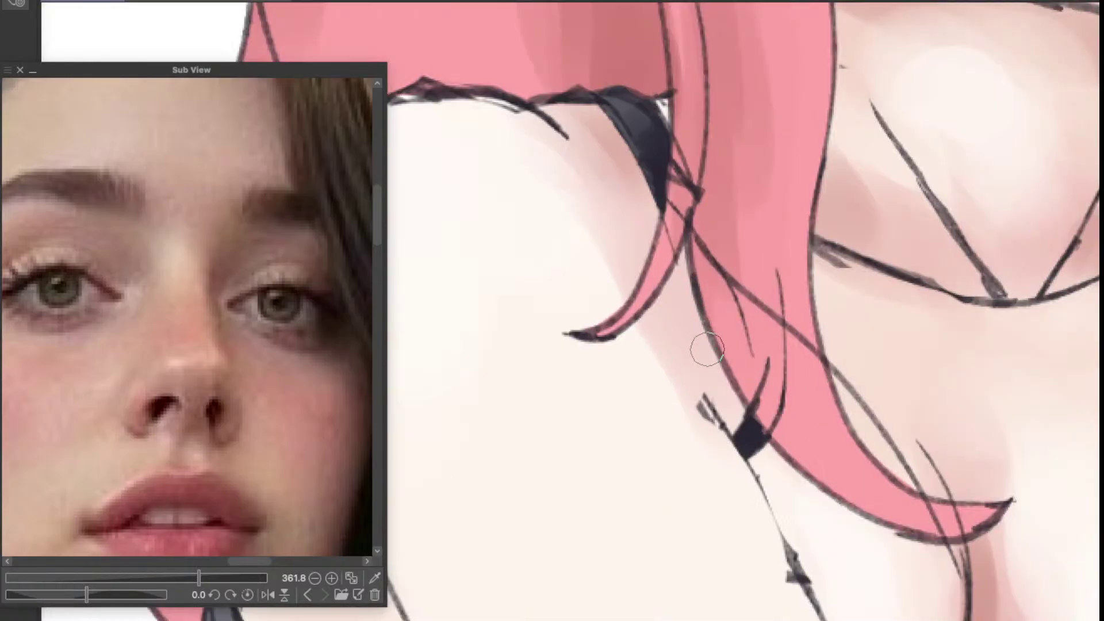
pyautogui.moveTo(769, 465); pyautogui.dragTo(673, 397)
pyautogui.press('super+z')
pyautogui.moveTo(782, 422)
pyautogui.mouseDown()
pyautogui.moveTo(767, 372)
pyautogui.moveTo(782, 365)
pyautogui.moveTo(777, 276)
pyautogui.mouseUp()
pyautogui.moveTo(756, 350)
pyautogui.mouseDown()
pyautogui.moveTo(734, 242)
pyautogui.moveTo(778, 403)
pyautogui.moveTo(778, 453)
pyautogui.mouseUp()
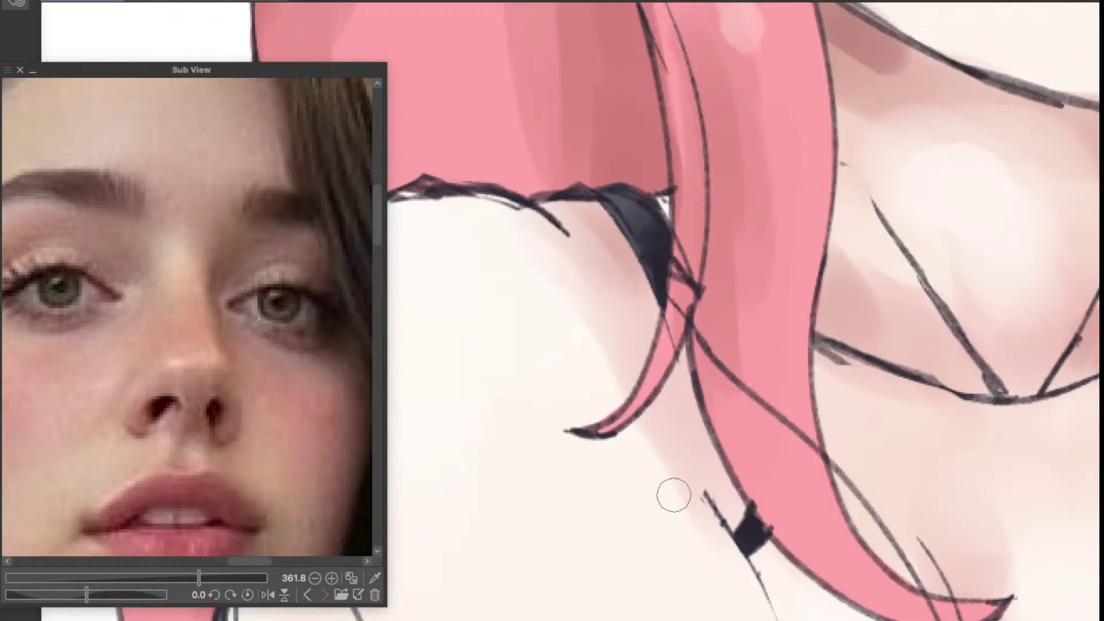
pyautogui.moveTo(708, 286)
pyautogui.mouseDown()
pyautogui.moveTo(732, 384)
pyautogui.moveTo(706, 402)
pyautogui.moveTo(708, 319)
pyautogui.moveTo(722, 378)
pyautogui.moveTo(703, 385)
pyautogui.mouseUp()
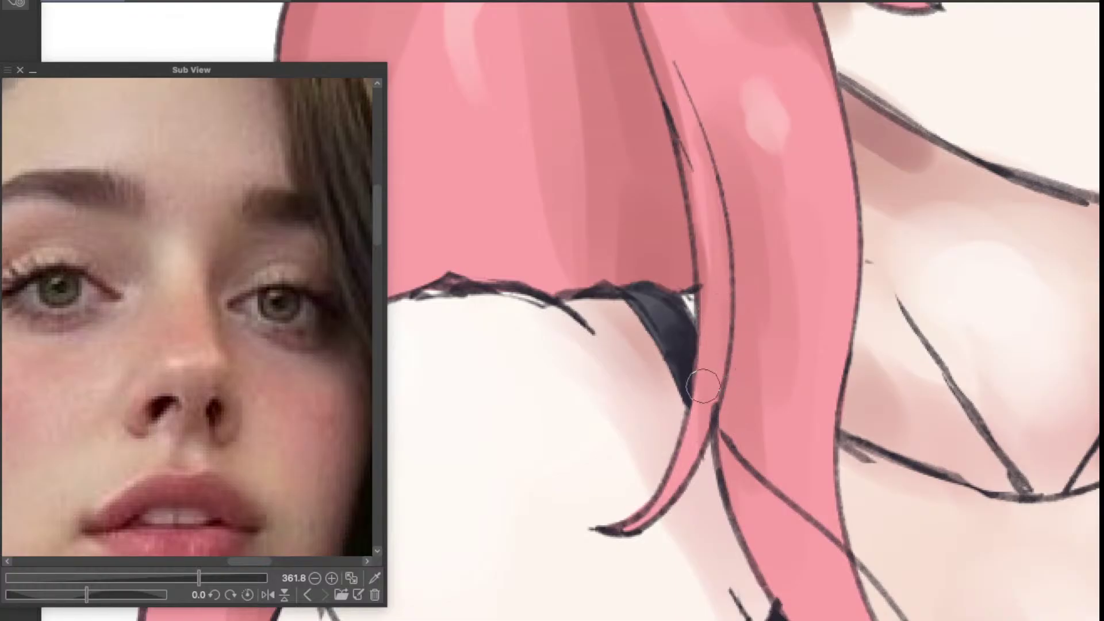
# Step: Examine the left shoulder, hair locks, neckline and chest for leftover sketch lines
pyautogui.scroll(-4, 716, 305)
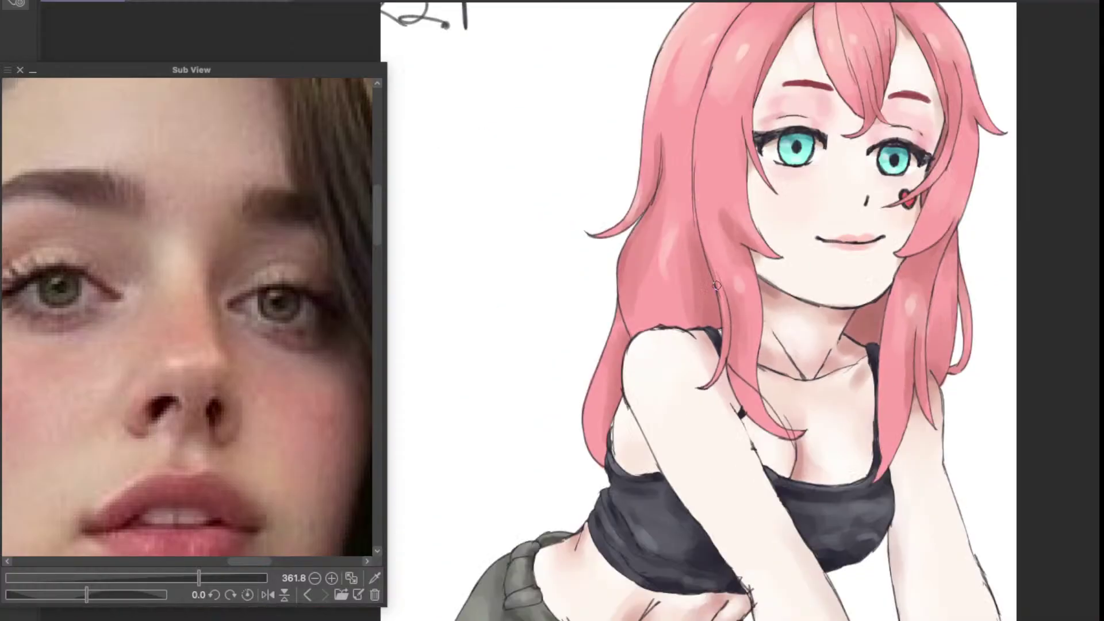
pyautogui.scroll(3, 707, 346)
pyautogui.scroll(1, 707, 349)
pyautogui.scroll(-1, 708, 349)
pyautogui.scroll(1, 825, 294)
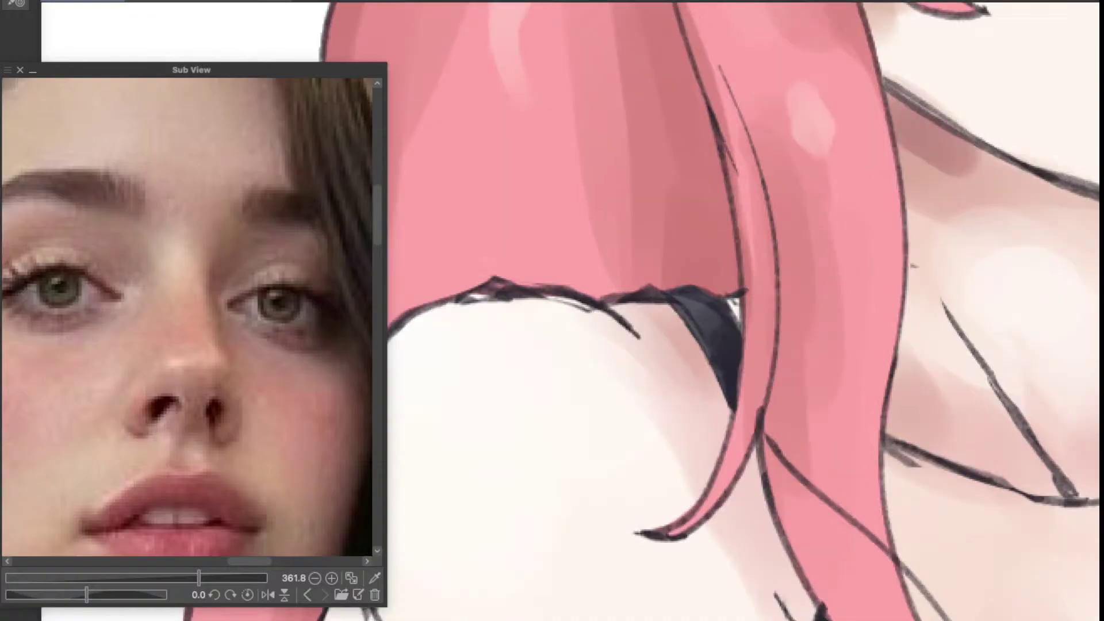
pyautogui.scroll(-2, 839, 308)
pyautogui.scroll(-1, 884, 335)
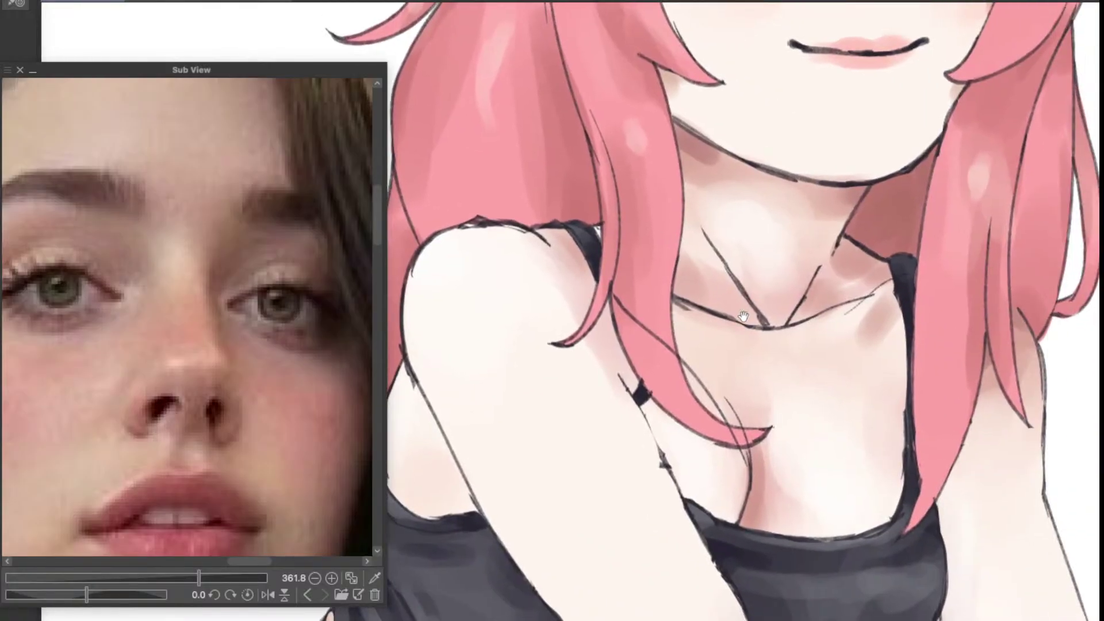
pyautogui.scroll(4, 715, 397)
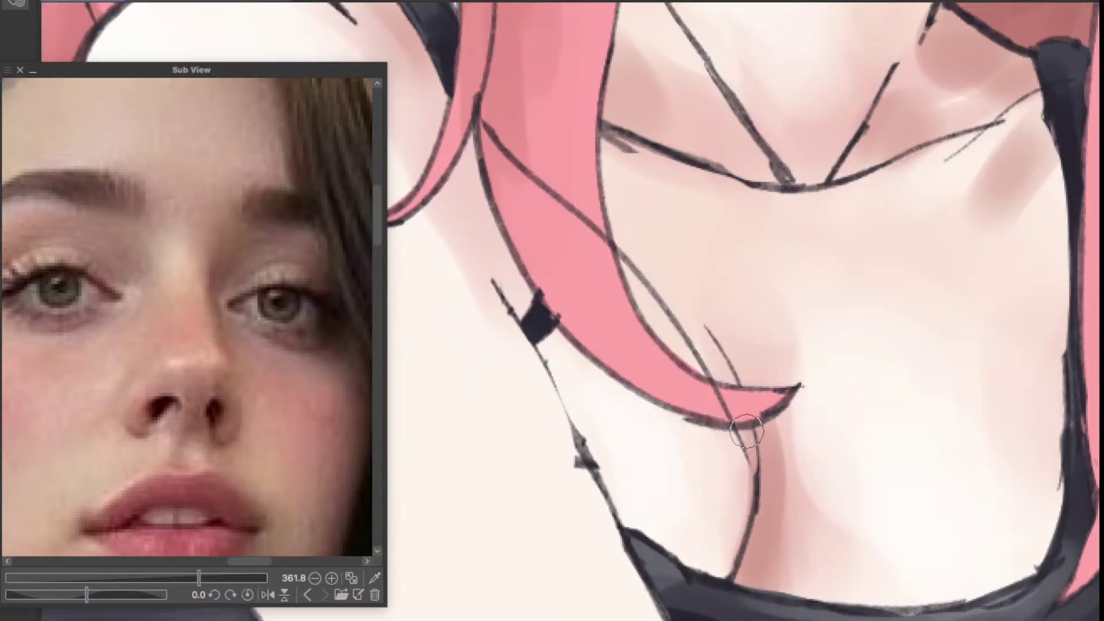
pyautogui.scroll(-5, 744, 443)
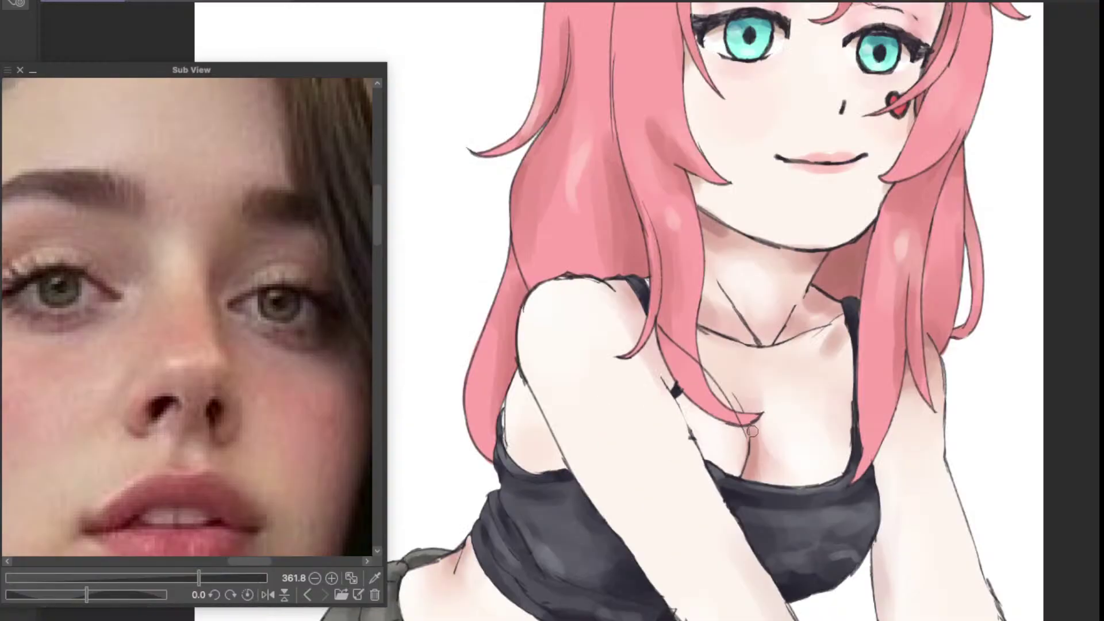
# Step: Erase the stray strokes on the skin just above the trousers' waistband at the left hip
pyautogui.moveTo(759, 481); pyautogui.dragTo(775, 414)
pyautogui.moveTo(625, 461); pyautogui.dragTo(754, 424)
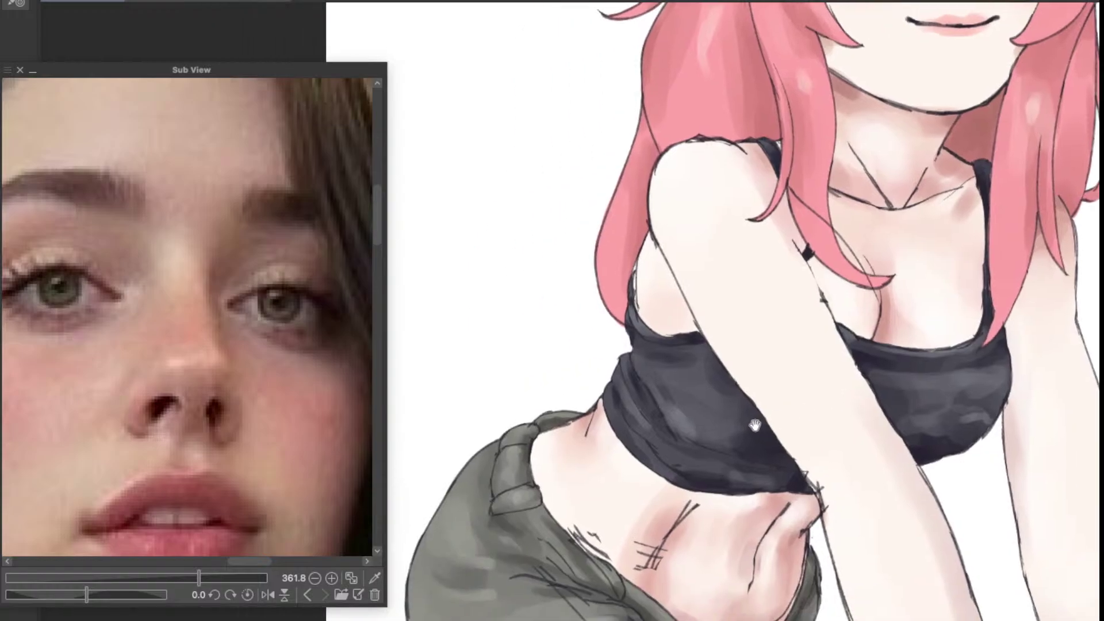
pyautogui.moveTo(694, 458); pyautogui.dragTo(608, 396)
pyautogui.scroll(4, 487, 490)
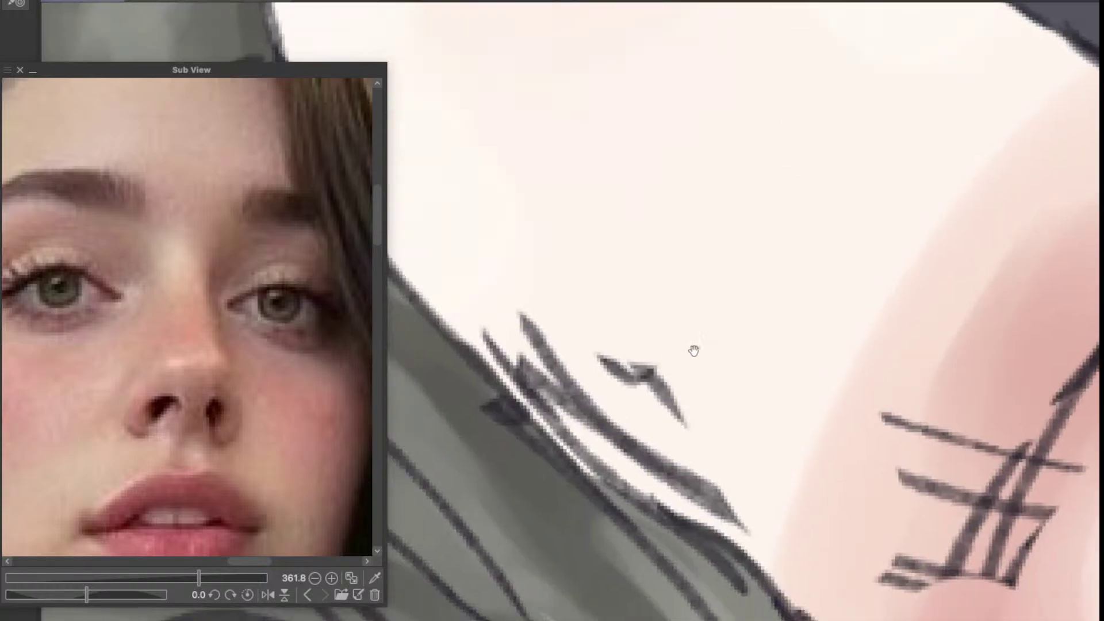
pyautogui.scroll(-3, 728, 396)
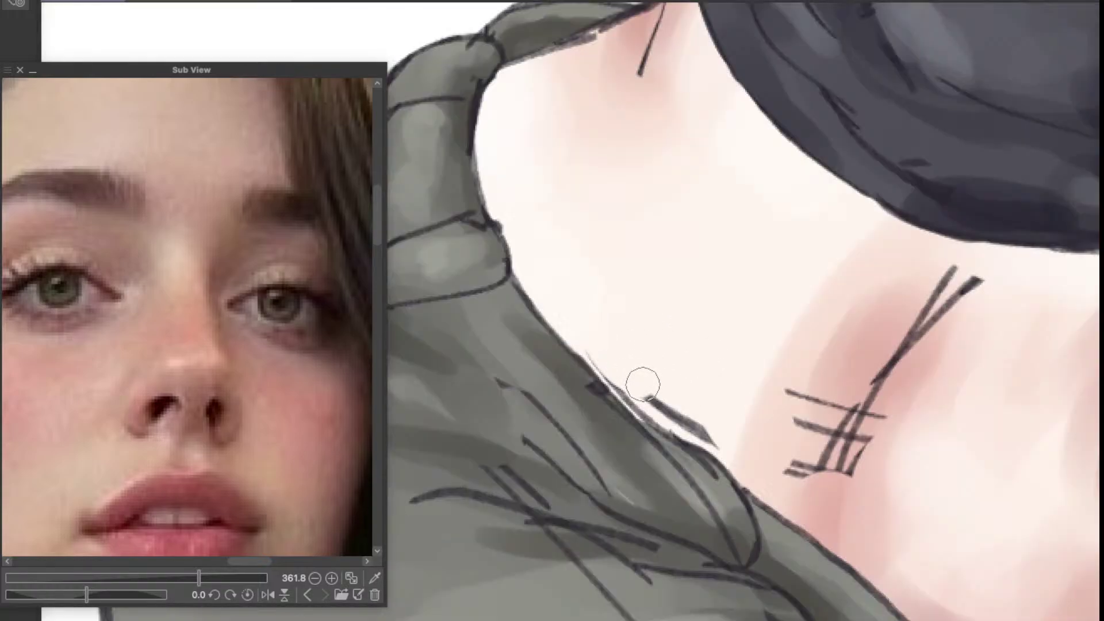
pyautogui.moveTo(626, 375)
pyautogui.mouseDown()
pyautogui.moveTo(706, 408)
pyautogui.moveTo(670, 384)
pyautogui.moveTo(689, 415)
pyautogui.moveTo(722, 425)
pyautogui.mouseUp()
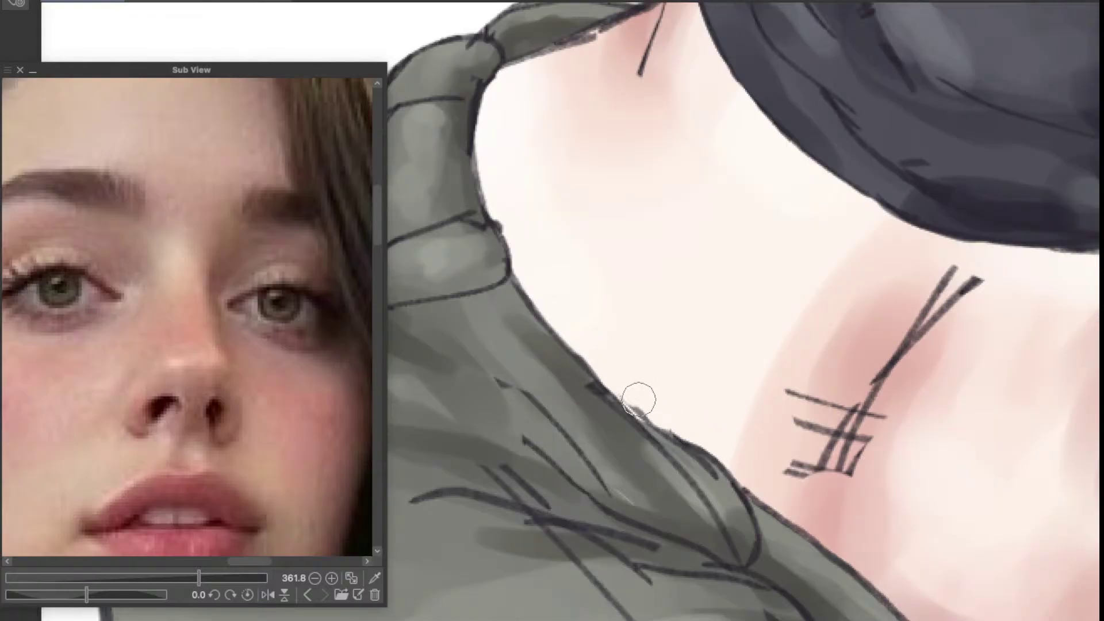
# Step: Erase the surplus crossing fold lines on the green trousers below the left side of the waistband
pyautogui.moveTo(624, 407)
pyautogui.mouseDown()
pyautogui.moveTo(610, 481)
pyautogui.moveTo(508, 386)
pyautogui.mouseUp()
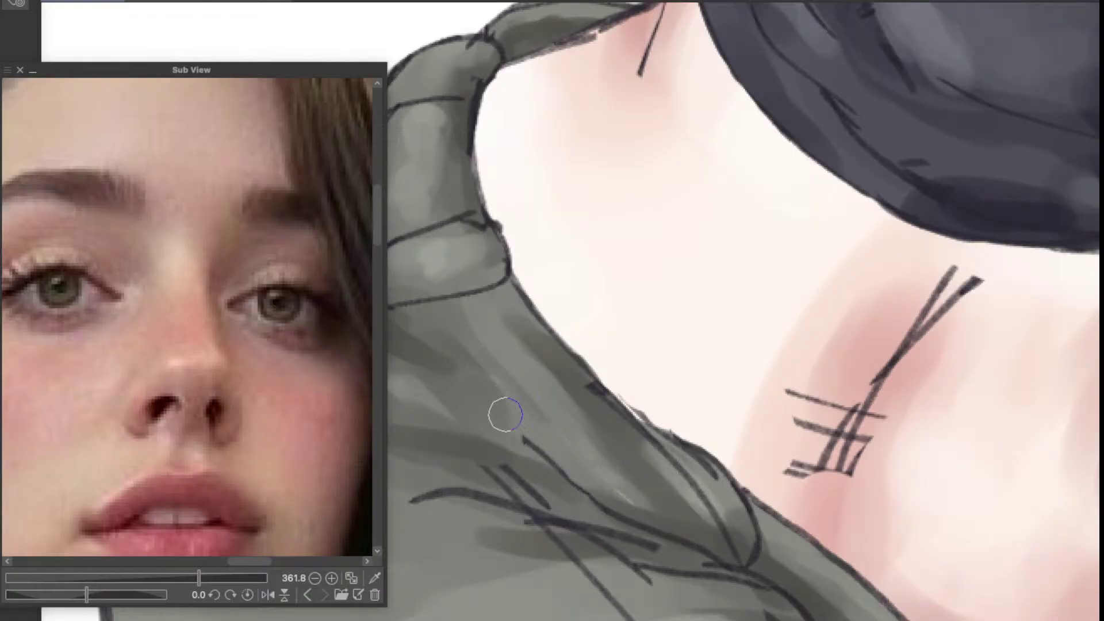
pyautogui.moveTo(505, 414)
pyautogui.mouseDown()
pyautogui.moveTo(597, 471)
pyautogui.moveTo(558, 458)
pyautogui.moveTo(464, 470)
pyautogui.moveTo(544, 495)
pyautogui.mouseUp()
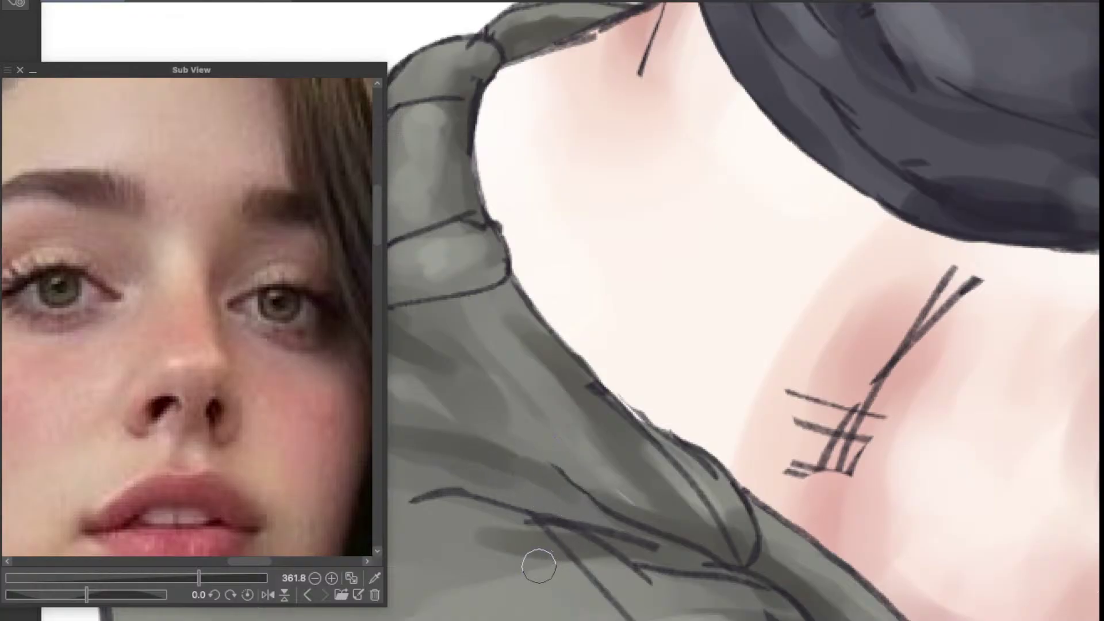
pyautogui.moveTo(538, 566); pyautogui.dragTo(627, 614)
pyautogui.moveTo(557, 553)
pyautogui.mouseDown()
pyautogui.moveTo(626, 547)
pyautogui.moveTo(603, 527)
pyautogui.moveTo(677, 554)
pyautogui.moveTo(590, 519)
pyautogui.moveTo(621, 534)
pyautogui.moveTo(628, 564)
pyautogui.moveTo(591, 554)
pyautogui.mouseUp()
# Step: Erase the extra inner lines inside the rounded waistband fold at the left hip
pyautogui.scroll(-3, 638, 535)
pyautogui.scroll(3, 645, 541)
pyautogui.scroll(-3, 660, 579)
pyautogui.scroll(3, 674, 543)
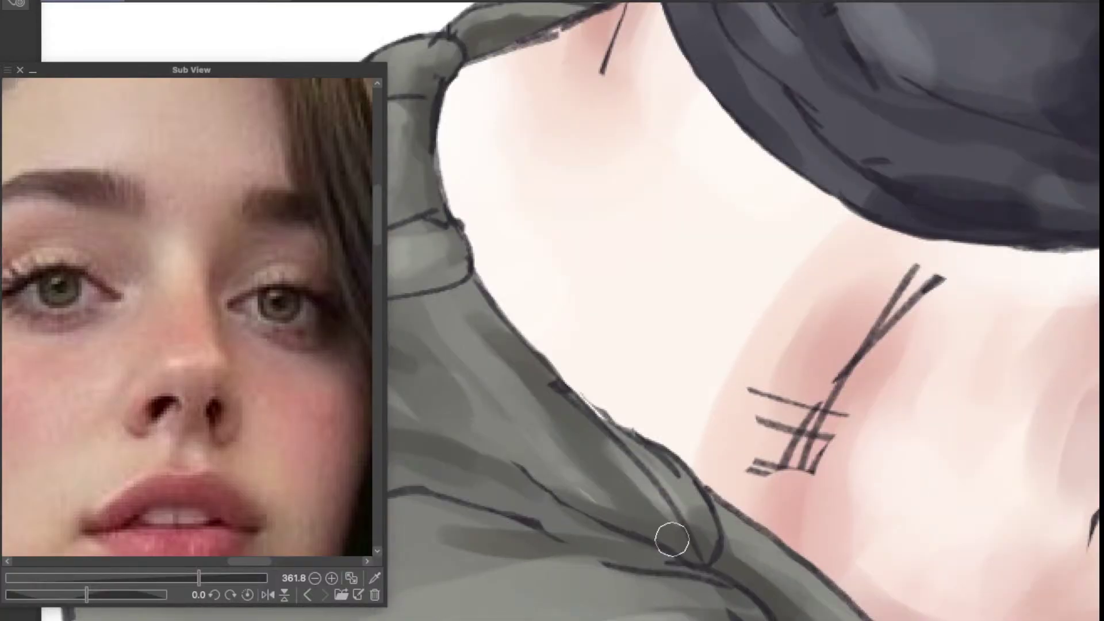
pyautogui.moveTo(673, 540)
pyautogui.mouseDown()
pyautogui.moveTo(673, 523)
pyautogui.moveTo(692, 545)
pyautogui.moveTo(660, 505)
pyautogui.mouseUp()
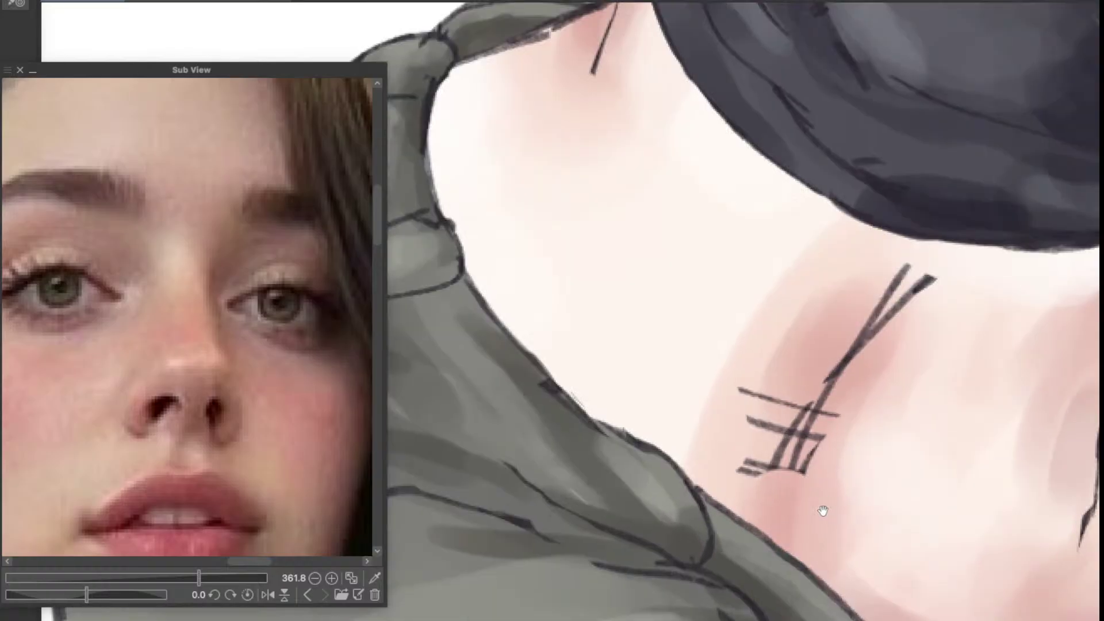
# Step: Erase the hatching and stray vertical strokes over the front of the trousers' waistband
pyautogui.moveTo(820, 512)
pyautogui.mouseDown()
pyautogui.moveTo(697, 446)
pyautogui.moveTo(733, 472)
pyautogui.mouseUp()
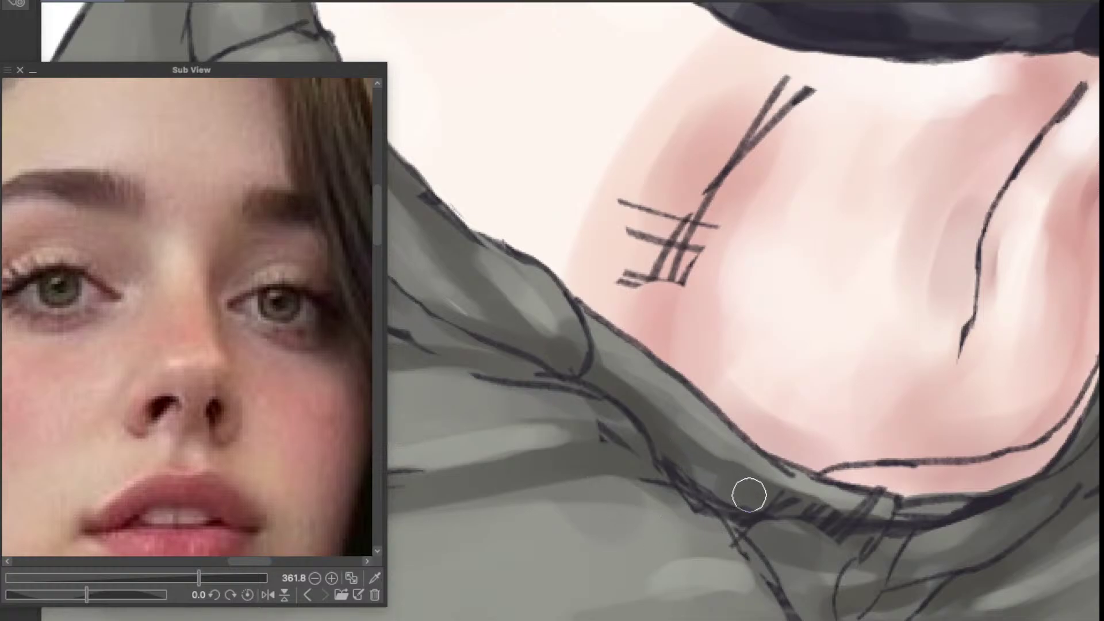
pyautogui.moveTo(828, 513); pyautogui.dragTo(693, 435)
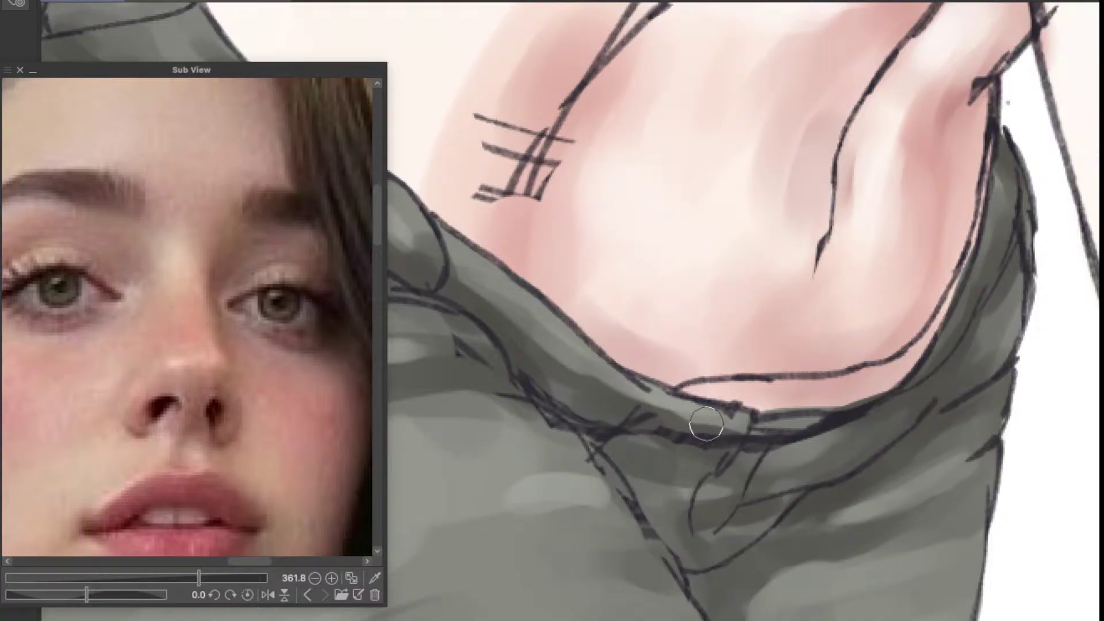
pyautogui.moveTo(706, 424)
pyautogui.mouseDown()
pyautogui.moveTo(731, 427)
pyautogui.moveTo(729, 398)
pyautogui.moveTo(753, 405)
pyautogui.mouseUp()
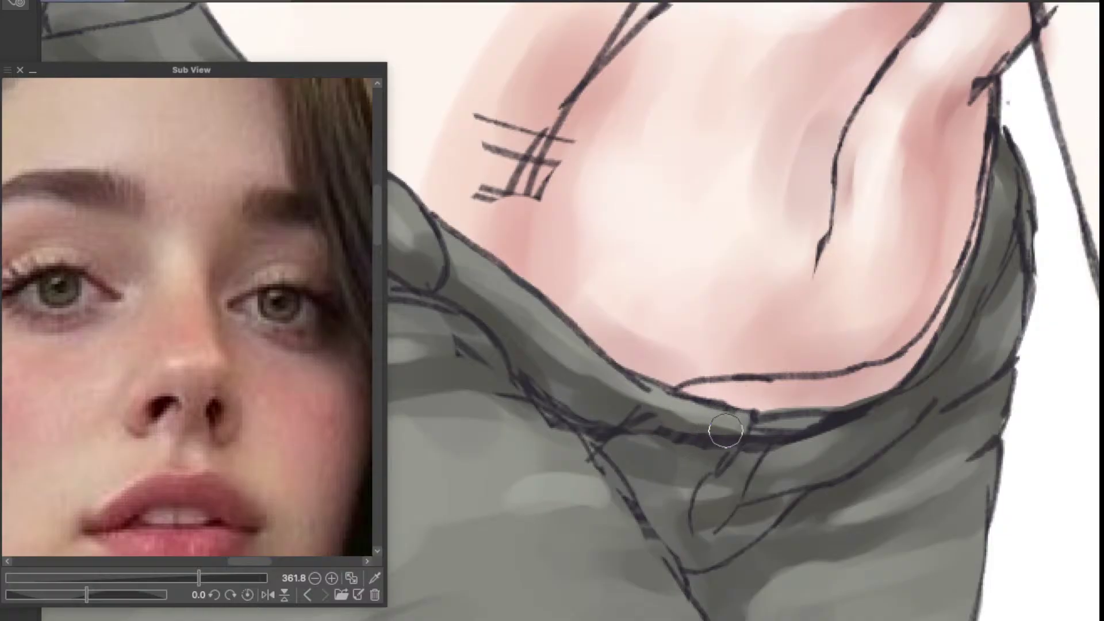
pyautogui.moveTo(785, 459); pyautogui.dragTo(634, 472)
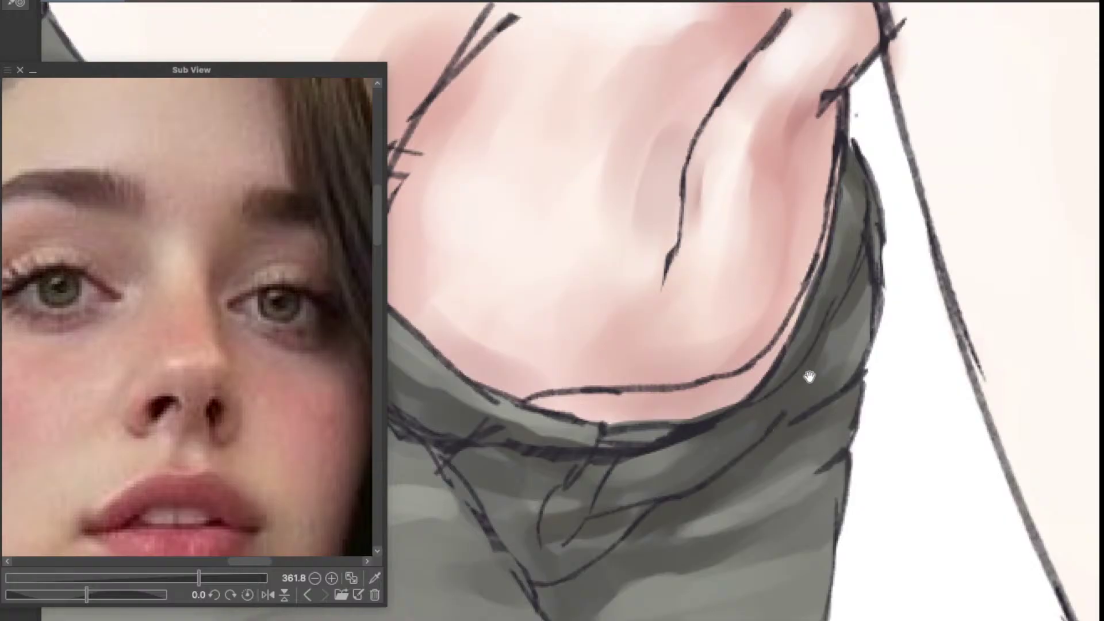
# Step: Erase the short cross-hatching and the doubled stroke around the diagonal line on the left side of the abdomen
pyautogui.moveTo(811, 349); pyautogui.dragTo(777, 459)
pyautogui.moveTo(789, 408); pyautogui.dragTo(793, 478)
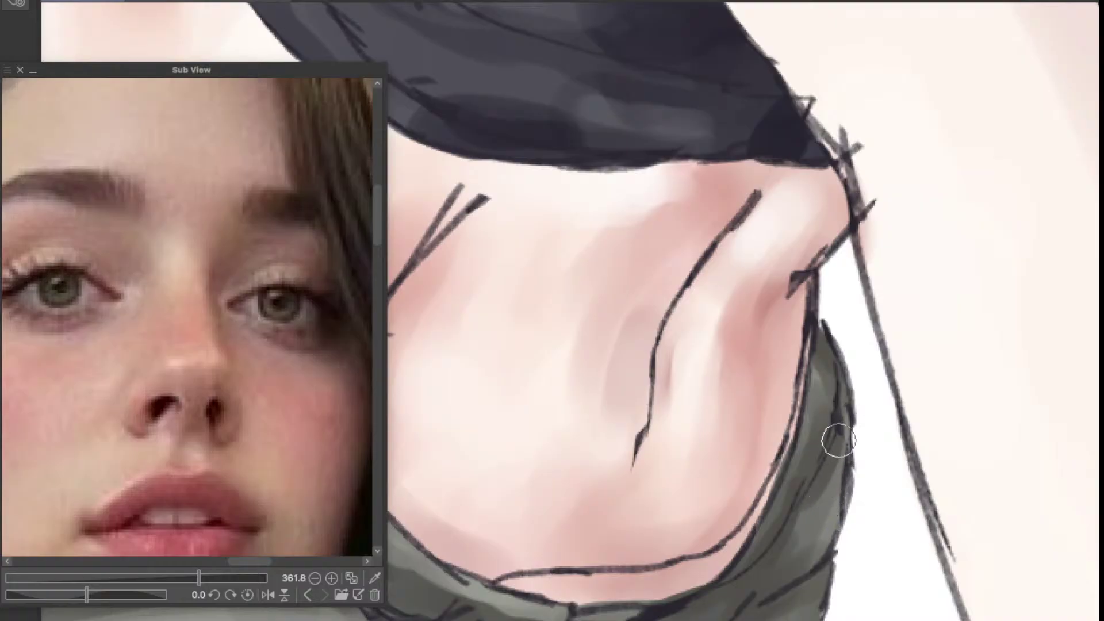
pyautogui.scroll(-3, 827, 508)
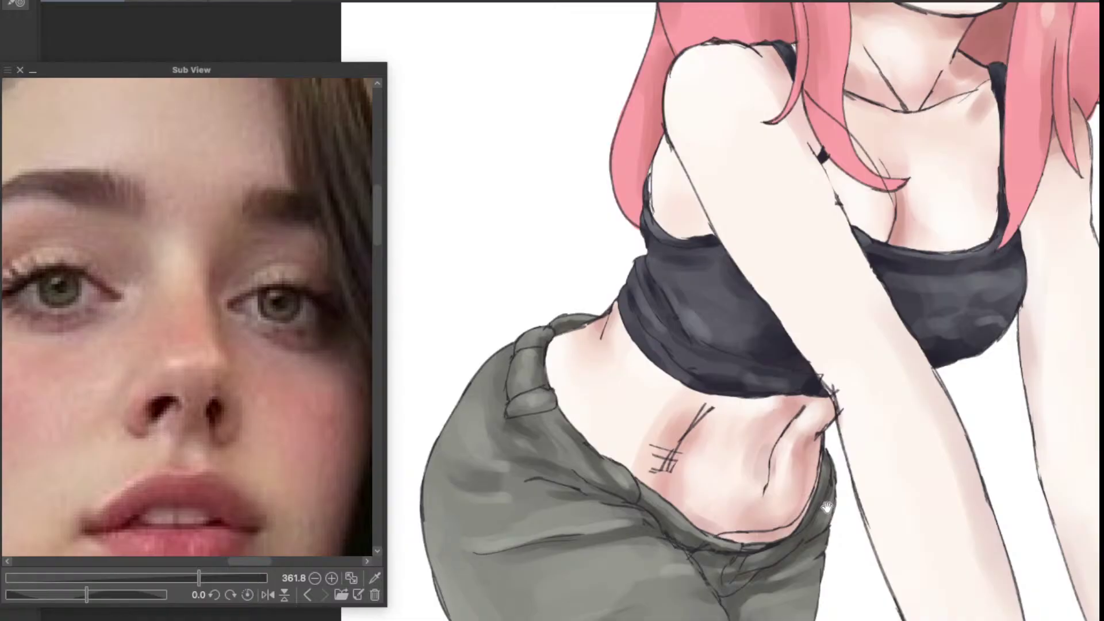
pyautogui.scroll(4, 648, 457)
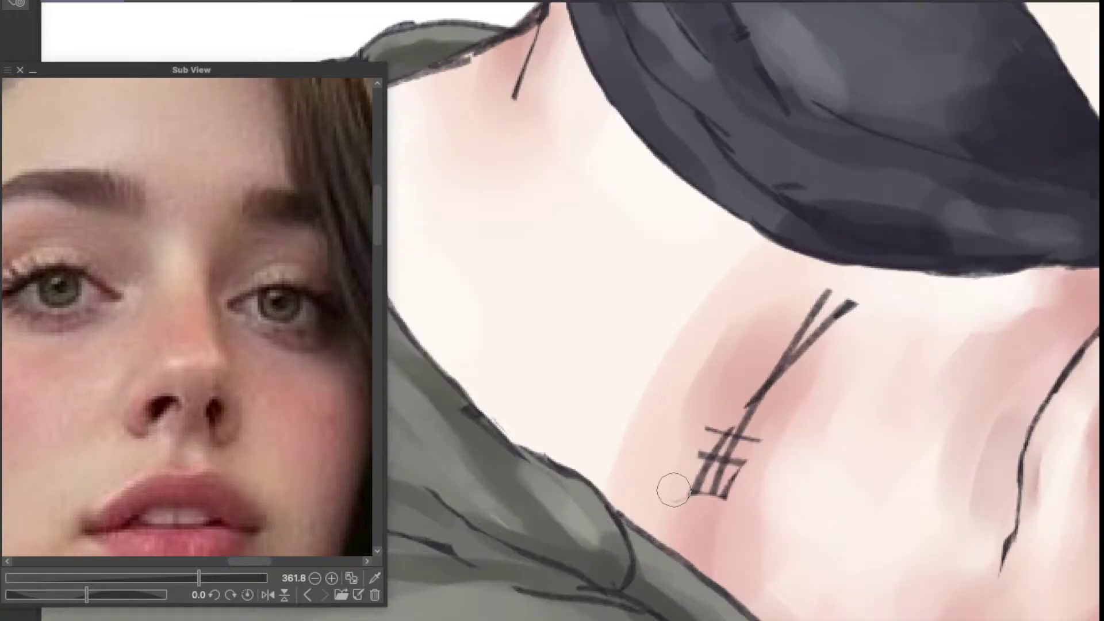
pyautogui.moveTo(704, 438); pyautogui.dragTo(690, 514)
pyautogui.moveTo(754, 456); pyautogui.dragTo(738, 484)
pyautogui.moveTo(764, 425)
pyautogui.mouseDown()
pyautogui.moveTo(738, 494)
pyautogui.moveTo(703, 502)
pyautogui.moveTo(733, 407)
pyautogui.mouseUp()
pyautogui.moveTo(759, 357)
pyautogui.mouseDown()
pyautogui.moveTo(840, 313)
pyautogui.moveTo(812, 363)
pyautogui.moveTo(863, 293)
pyautogui.mouseUp()
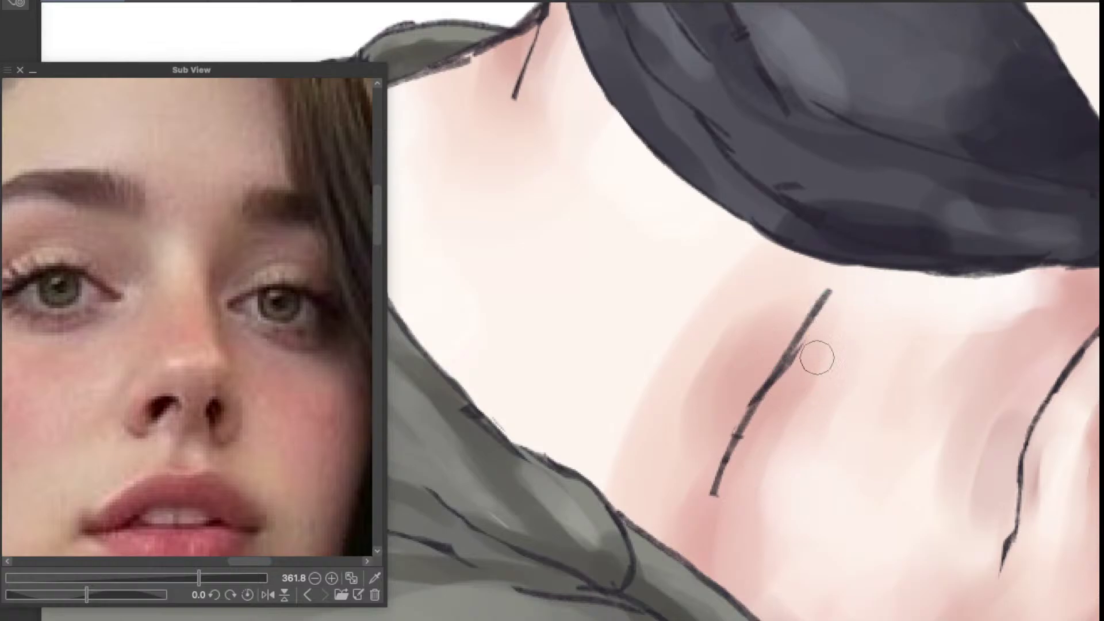
# Step: Erase the remaining diagonal line on the left side of the abdomen
pyautogui.scroll(-4, 819, 388)
pyautogui.scroll(-2, 819, 389)
pyautogui.scroll(5, 810, 368)
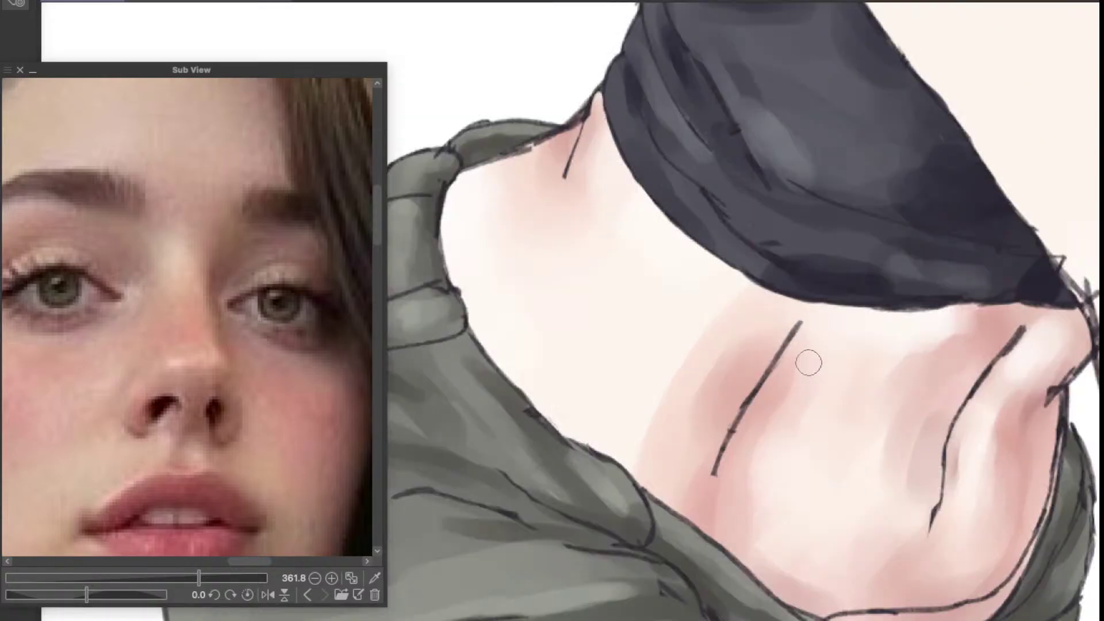
pyautogui.moveTo(811, 315); pyautogui.dragTo(739, 395)
pyautogui.scroll(-3, 739, 394)
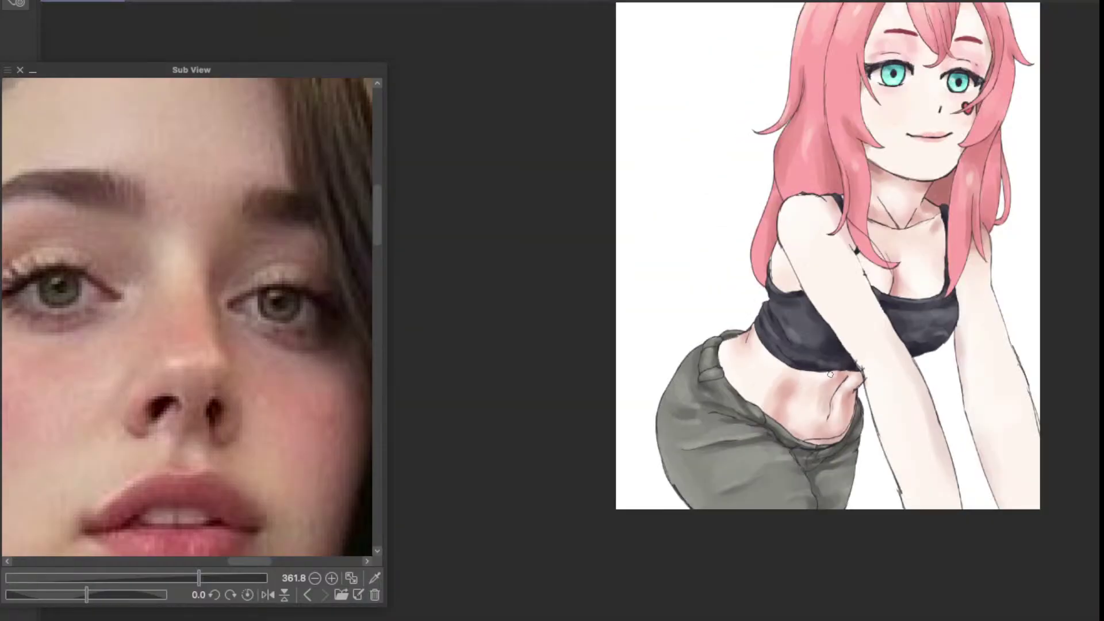
# Step: Shorten the curved line at the navel and erase the stray crossing strokes where the black top's corner meets the arm
pyautogui.scroll(4, 844, 393)
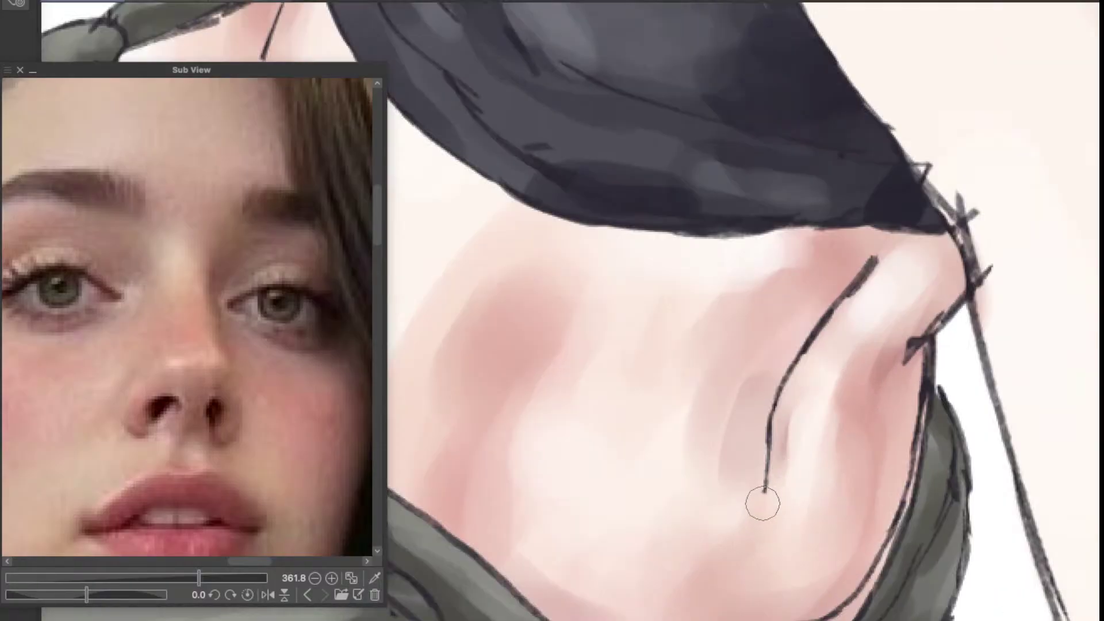
pyautogui.moveTo(851, 314)
pyautogui.mouseDown()
pyautogui.moveTo(884, 258)
pyautogui.moveTo(812, 310)
pyautogui.moveTo(816, 323)
pyautogui.moveTo(887, 285)
pyautogui.moveTo(739, 446)
pyautogui.moveTo(773, 415)
pyautogui.moveTo(801, 493)
pyautogui.moveTo(796, 525)
pyautogui.moveTo(752, 378)
pyautogui.moveTo(751, 399)
pyautogui.moveTo(731, 353)
pyautogui.moveTo(800, 500)
pyautogui.mouseUp()
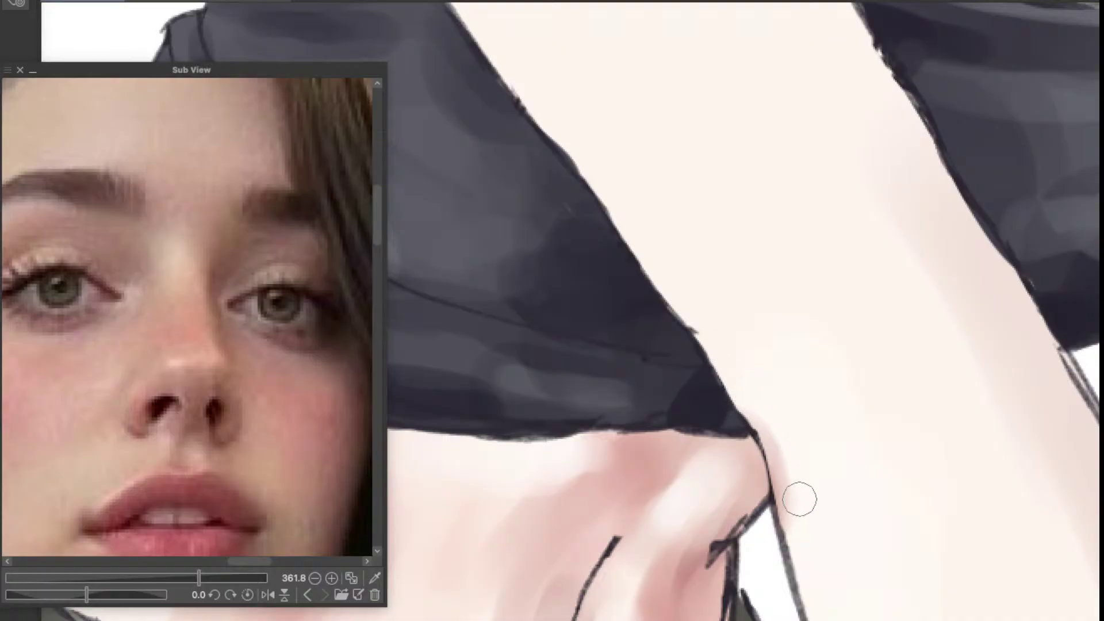
pyautogui.scroll(-5, 799, 499)
pyautogui.scroll(3, 794, 490)
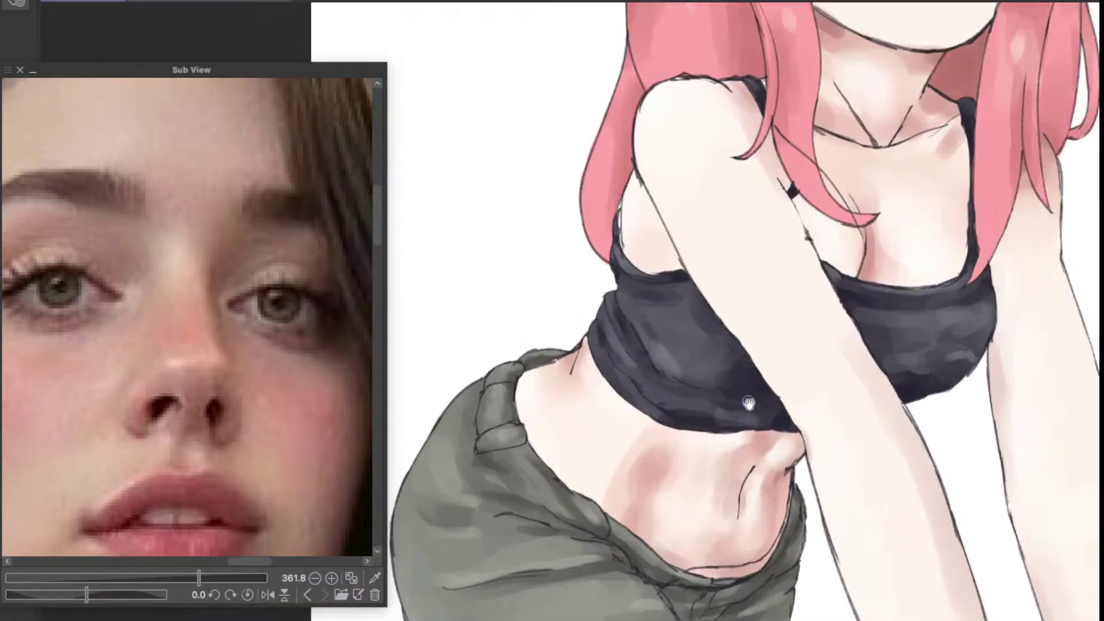
# Step: Erase the long stray line that runs across the pink hair lock and the chest down to the lock's tip
pyautogui.moveTo(749, 404)
pyautogui.mouseDown()
pyautogui.moveTo(684, 488)
pyautogui.moveTo(705, 481)
pyautogui.mouseUp()
pyautogui.scroll(3, 696, 368)
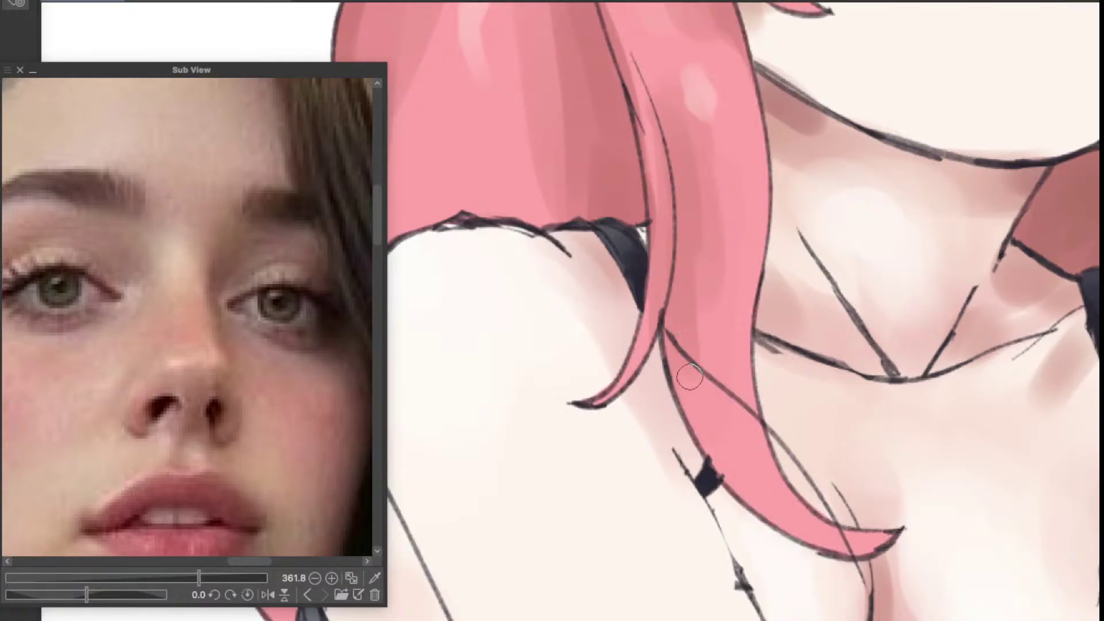
pyautogui.moveTo(690, 378); pyautogui.dragTo(679, 346)
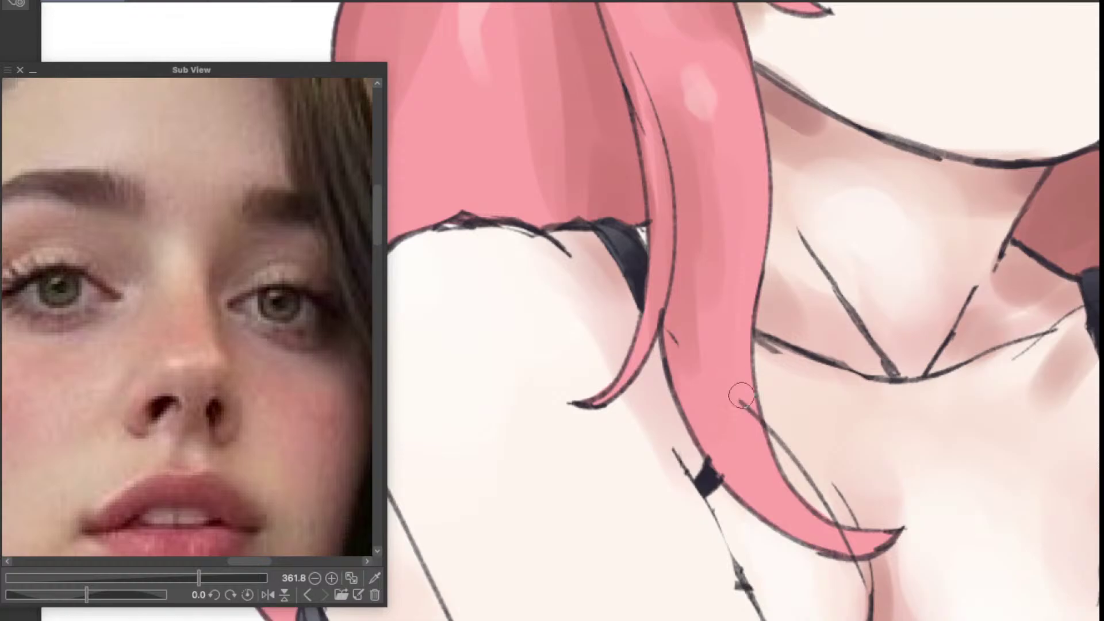
pyautogui.moveTo(741, 395); pyautogui.dragTo(751, 444)
pyautogui.moveTo(794, 409)
pyautogui.mouseDown()
pyautogui.moveTo(820, 484)
pyautogui.moveTo(777, 413)
pyautogui.mouseUp()
pyautogui.press('super+z')
pyautogui.press('super+z')
pyautogui.press('super+z')
pyautogui.scroll(1, 795, 459)
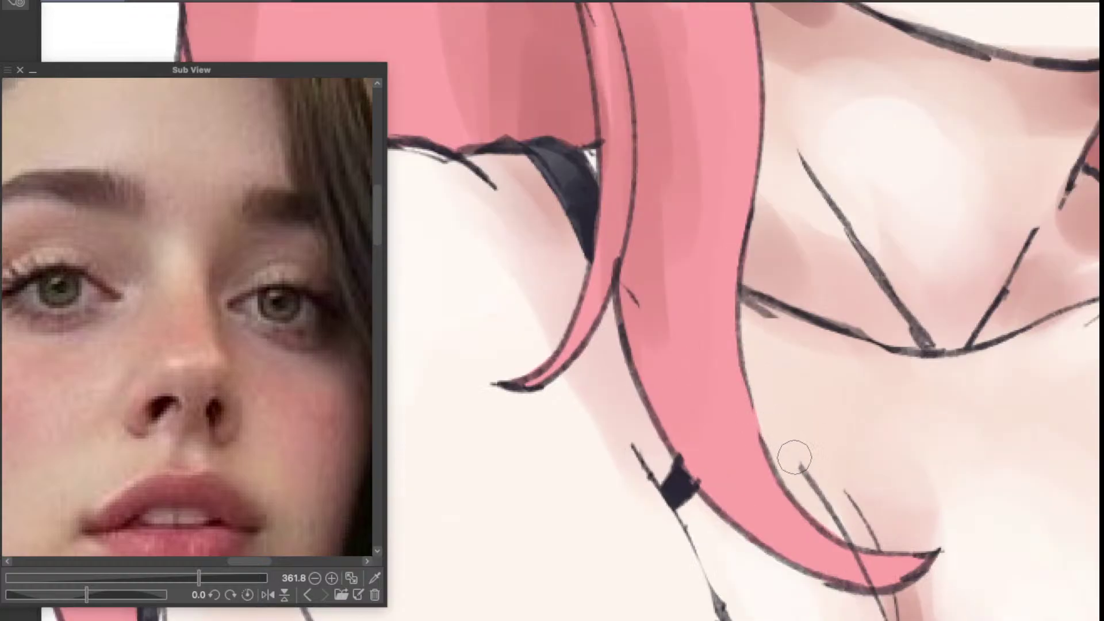
pyautogui.moveTo(795, 466)
pyautogui.mouseDown()
pyautogui.moveTo(769, 392)
pyautogui.moveTo(810, 491)
pyautogui.moveTo(882, 564)
pyautogui.moveTo(833, 559)
pyautogui.mouseUp()
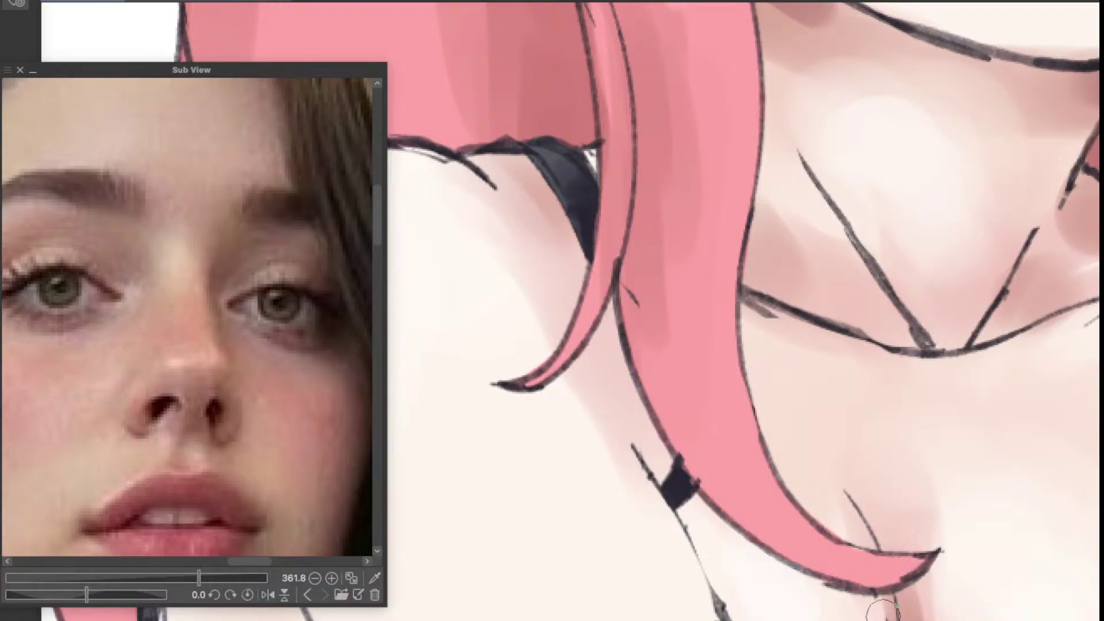
pyautogui.scroll(-5, 891, 549)
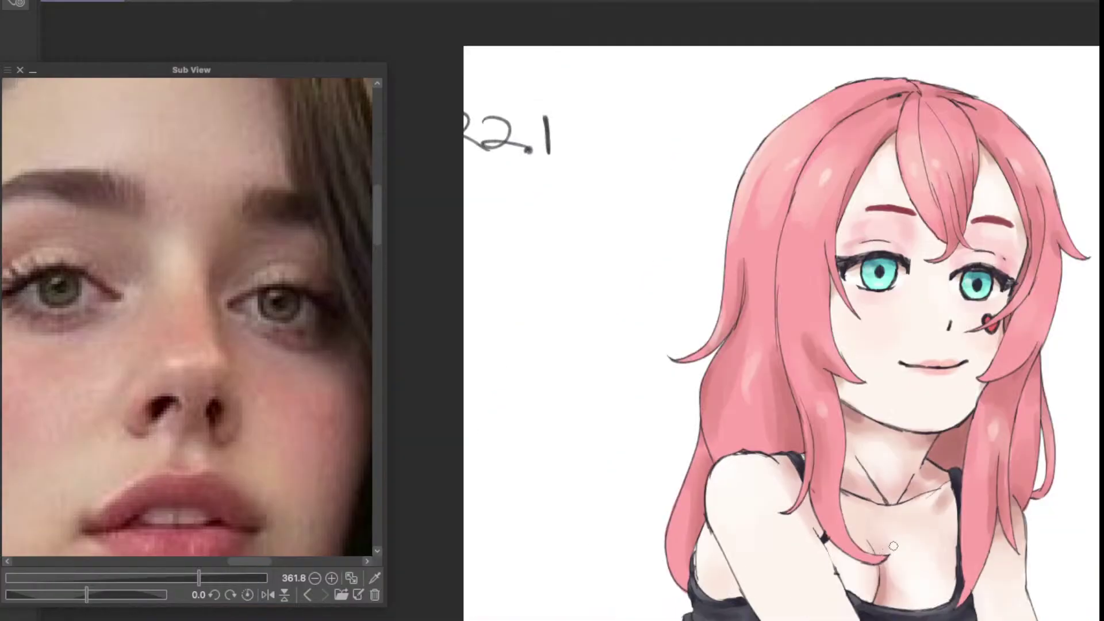
# Step: Reframe the reference photo on a close-up of the navel and waistband to examine how the trousers meet the belly
pyautogui.moveTo(936, 530); pyautogui.dragTo(858, 375)
pyautogui.moveTo(784, 186); pyautogui.dragTo(799, 462)
pyautogui.scroll(5, 751, 564)
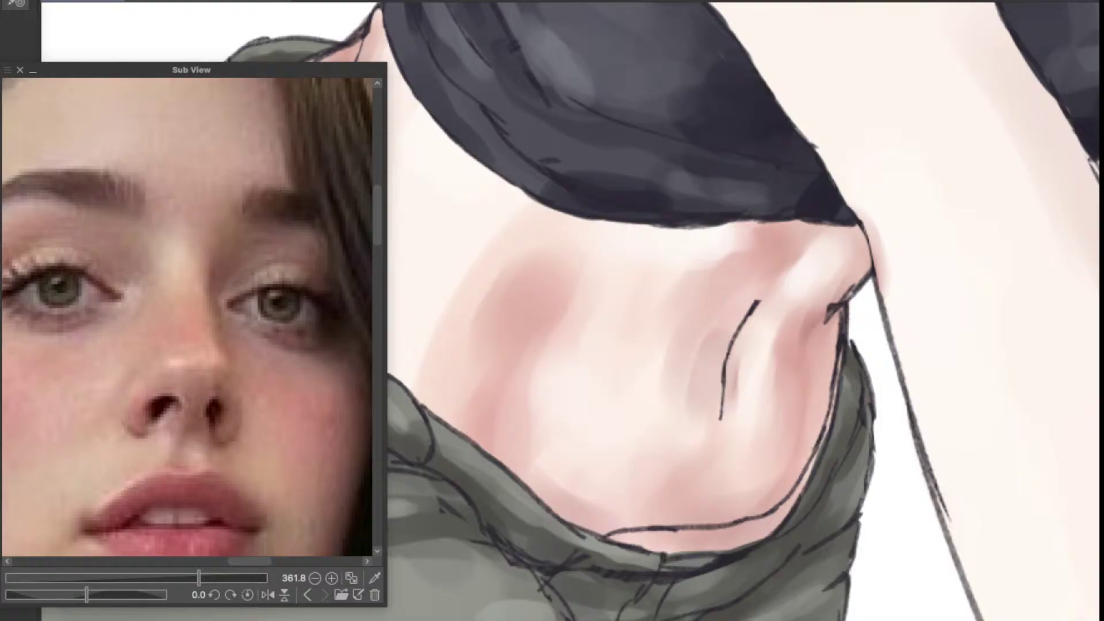
pyautogui.moveTo(308, 296); pyautogui.dragTo(302, 134)
pyautogui.scroll(-5, 302, 134)
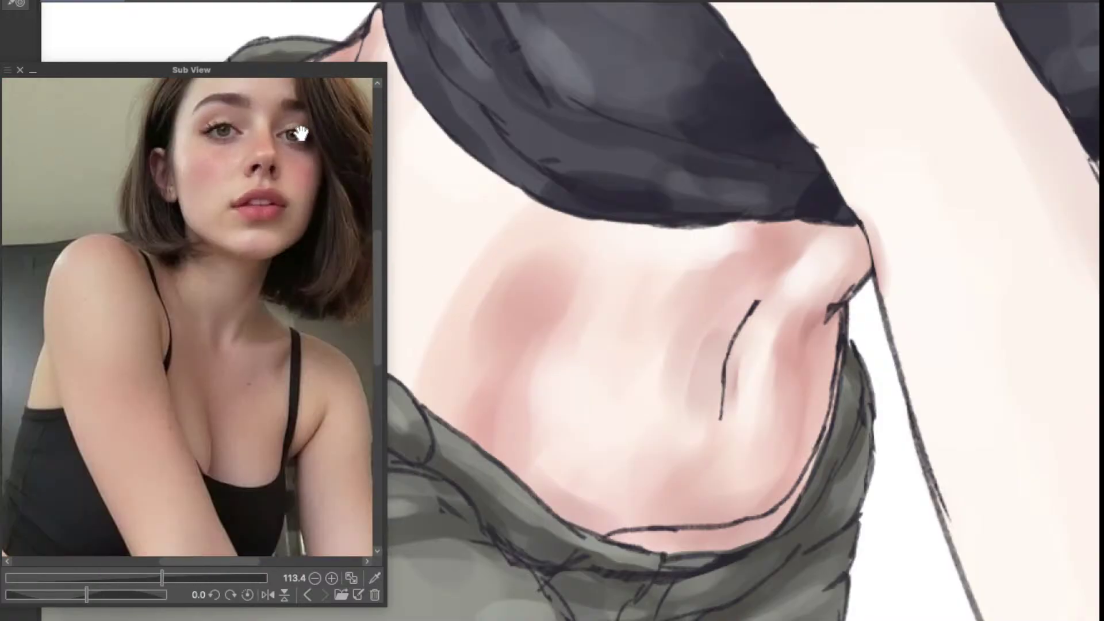
pyautogui.moveTo(254, 345); pyautogui.dragTo(250, 4)
pyautogui.moveTo(204, 231); pyautogui.dragTo(338, 186)
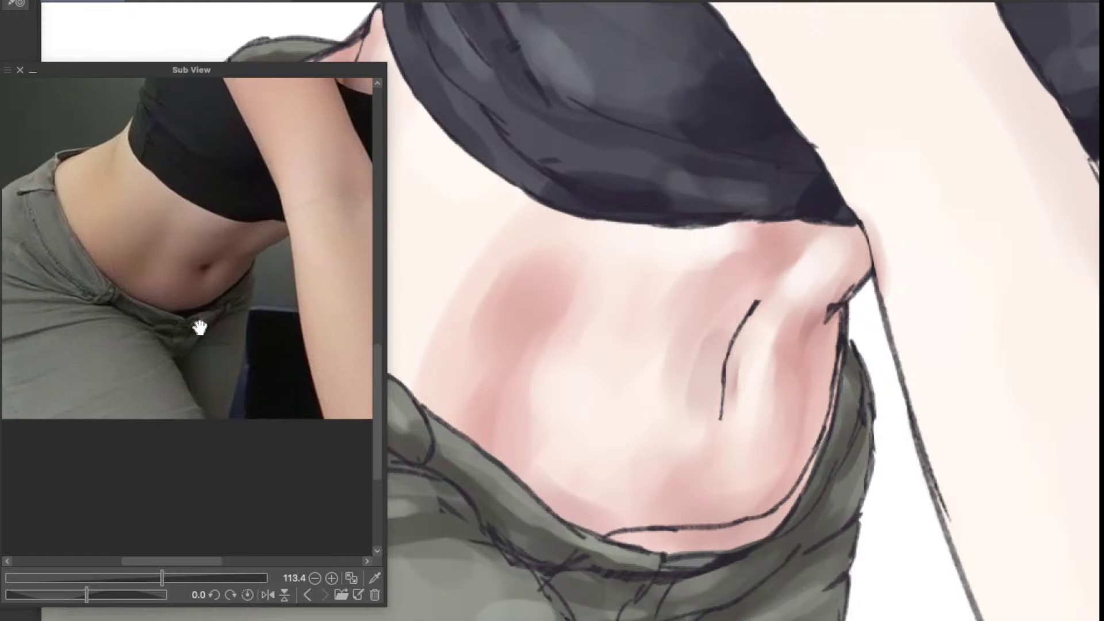
pyautogui.scroll(4, 200, 328)
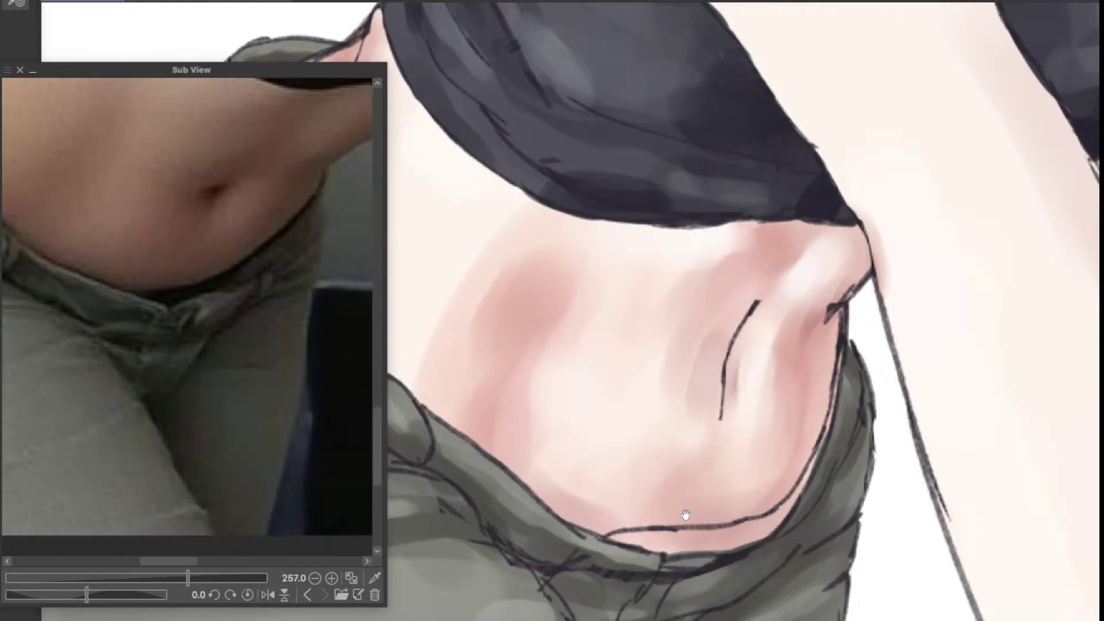
# Step: Paint the gap between the lower belly and the trousers' waistband dark grey and tidy the skin along its upper edge
pyautogui.moveTo(693, 511)
pyautogui.mouseDown()
pyautogui.moveTo(778, 439)
pyautogui.moveTo(761, 428)
pyautogui.mouseUp()
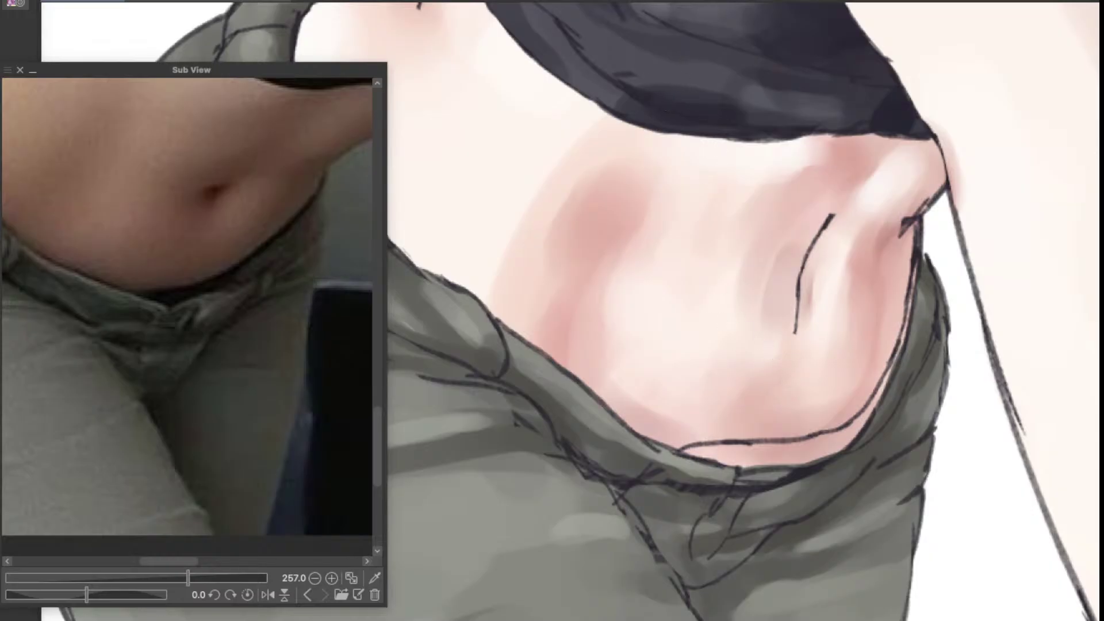
pyautogui.scroll(2, 785, 411)
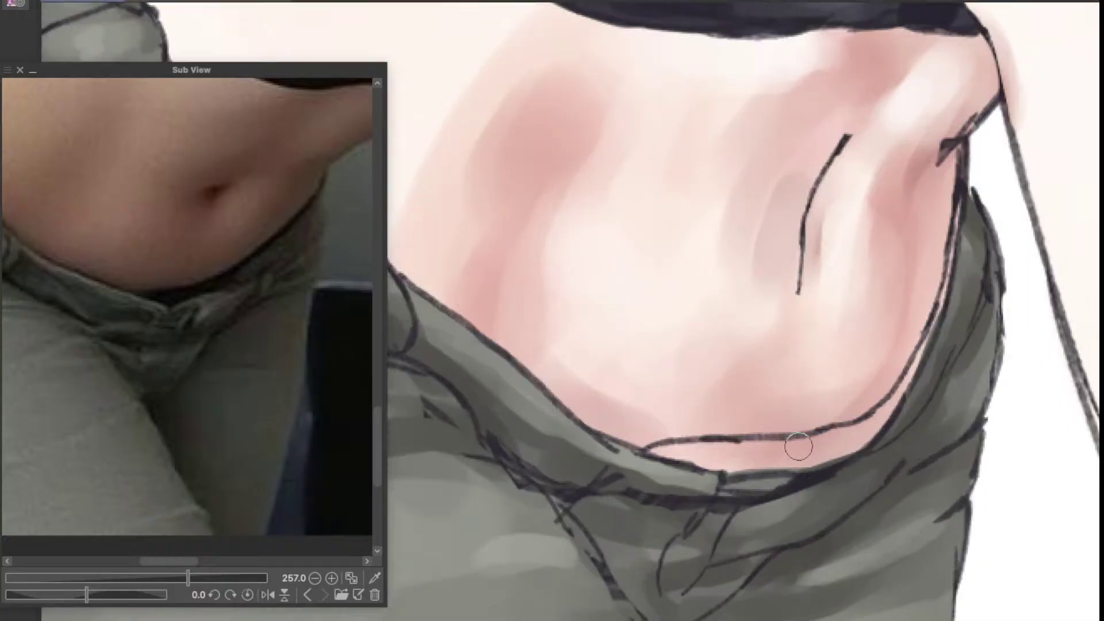
pyautogui.moveTo(805, 456)
pyautogui.mouseDown()
pyautogui.moveTo(767, 457)
pyautogui.moveTo(819, 457)
pyautogui.moveTo(751, 467)
pyautogui.moveTo(809, 453)
pyautogui.moveTo(699, 462)
pyautogui.moveTo(743, 457)
pyautogui.moveTo(656, 450)
pyautogui.moveTo(748, 465)
pyautogui.moveTo(718, 465)
pyautogui.moveTo(758, 456)
pyautogui.moveTo(708, 451)
pyautogui.moveTo(779, 450)
pyautogui.moveTo(663, 452)
pyautogui.moveTo(796, 454)
pyautogui.moveTo(716, 474)
pyautogui.moveTo(807, 460)
pyautogui.moveTo(710, 458)
pyautogui.moveTo(828, 455)
pyautogui.moveTo(750, 462)
pyautogui.moveTo(870, 439)
pyautogui.moveTo(805, 463)
pyautogui.moveTo(871, 424)
pyautogui.moveTo(793, 454)
pyautogui.moveTo(838, 440)
pyautogui.moveTo(838, 462)
pyautogui.moveTo(899, 434)
pyautogui.moveTo(717, 468)
pyautogui.moveTo(886, 423)
pyautogui.moveTo(865, 434)
pyautogui.moveTo(946, 326)
pyautogui.moveTo(833, 450)
pyautogui.moveTo(722, 477)
pyautogui.moveTo(769, 479)
pyautogui.moveTo(931, 342)
pyautogui.moveTo(961, 266)
pyautogui.moveTo(942, 317)
pyautogui.moveTo(965, 200)
pyautogui.moveTo(924, 418)
pyautogui.moveTo(905, 396)
pyautogui.moveTo(787, 443)
pyautogui.moveTo(837, 440)
pyautogui.mouseUp()
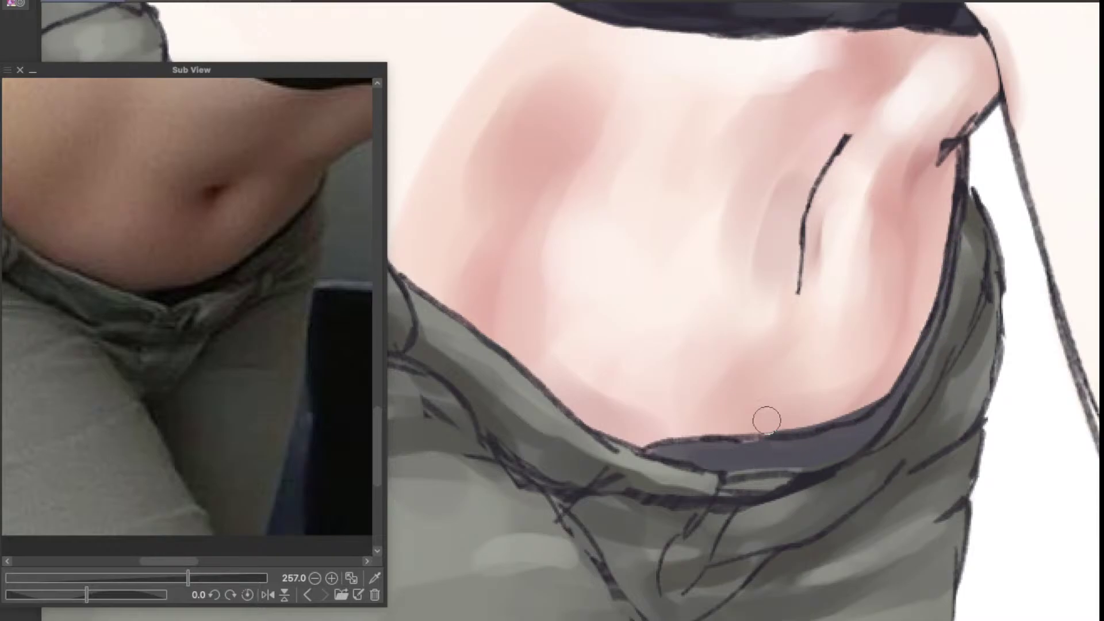
pyautogui.moveTo(767, 420)
pyautogui.mouseDown()
pyautogui.moveTo(856, 403)
pyautogui.moveTo(850, 411)
pyautogui.moveTo(871, 391)
pyautogui.mouseUp()
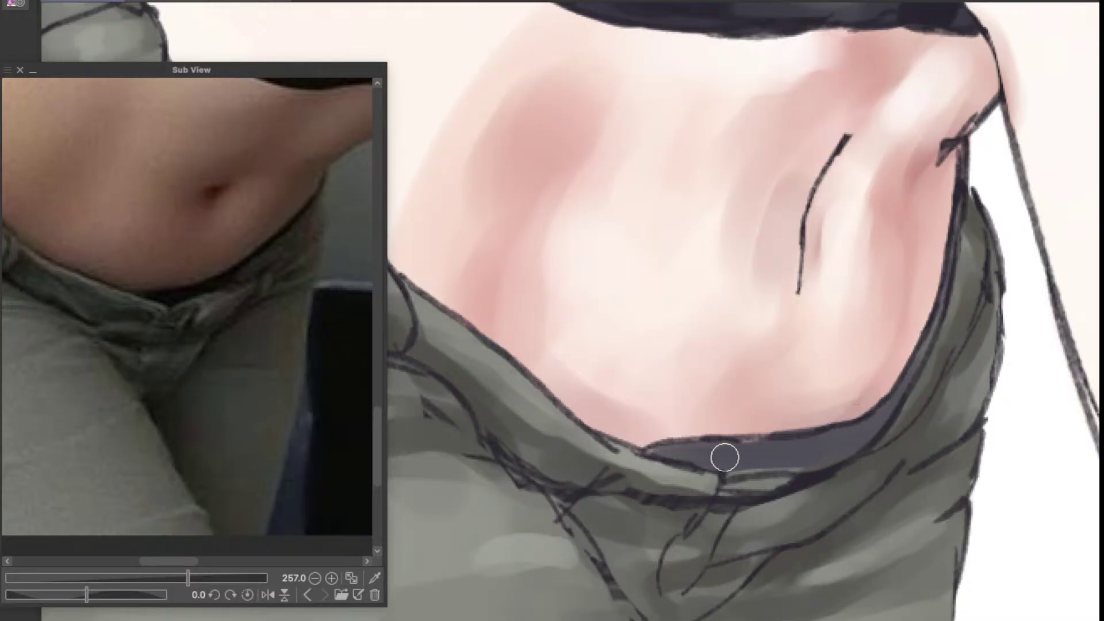
# Step: Add a darker shadow patch to the right half of the dark grey strip below the belly
pyautogui.scroll(-6, 767, 446)
pyautogui.scroll(10, 803, 376)
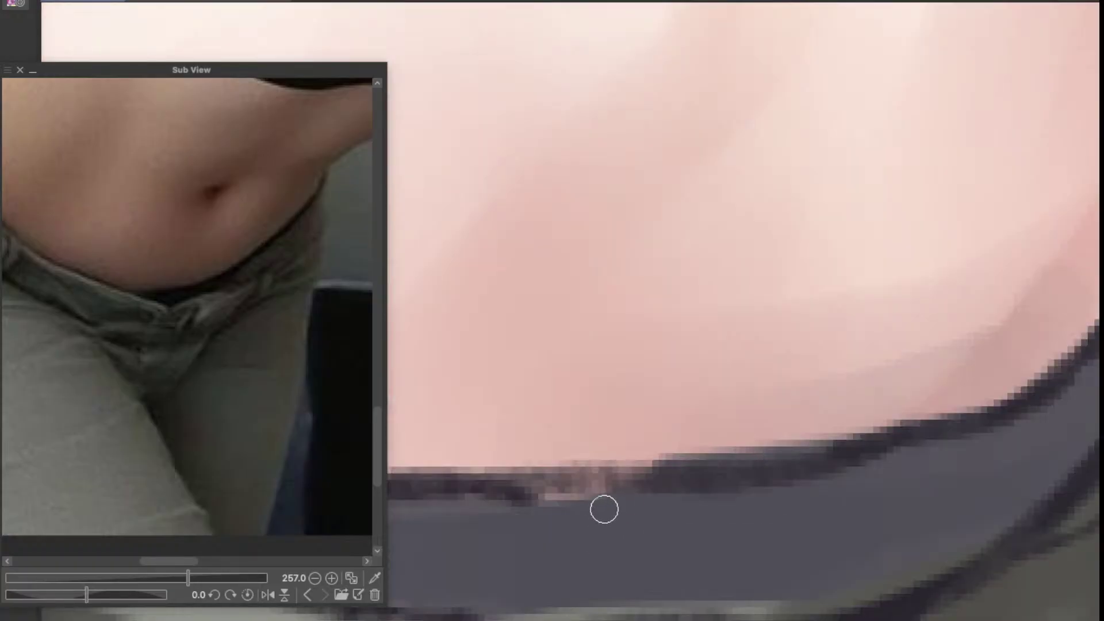
pyautogui.scroll(-3, 601, 512)
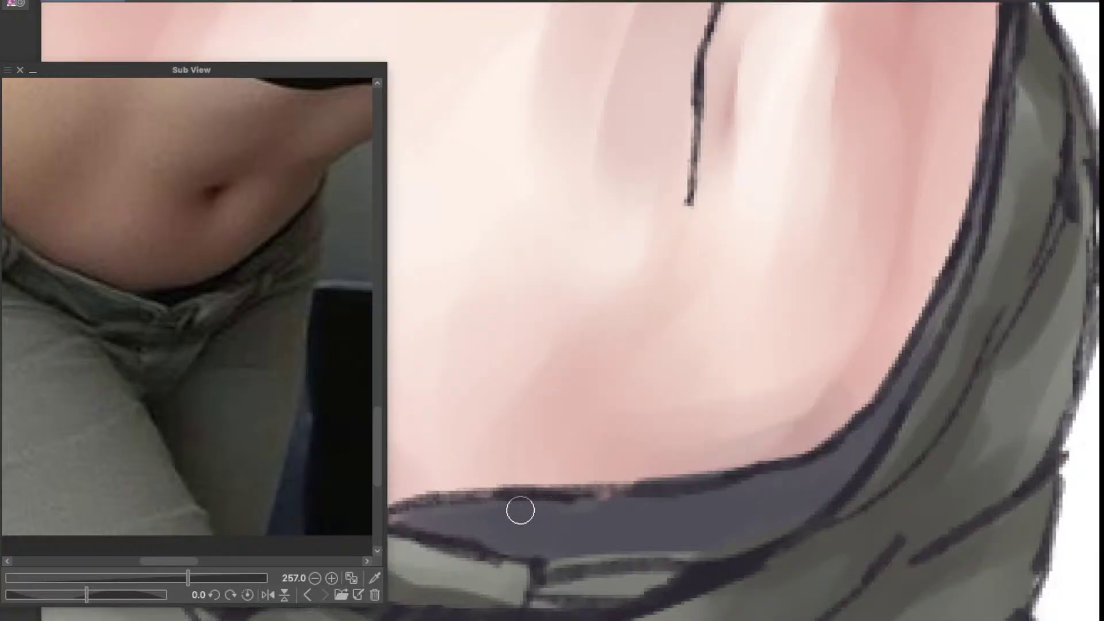
pyautogui.scroll(-2, 498, 523)
pyautogui.scroll(-1, 499, 523)
pyautogui.moveTo(566, 518); pyautogui.dragTo(821, 503)
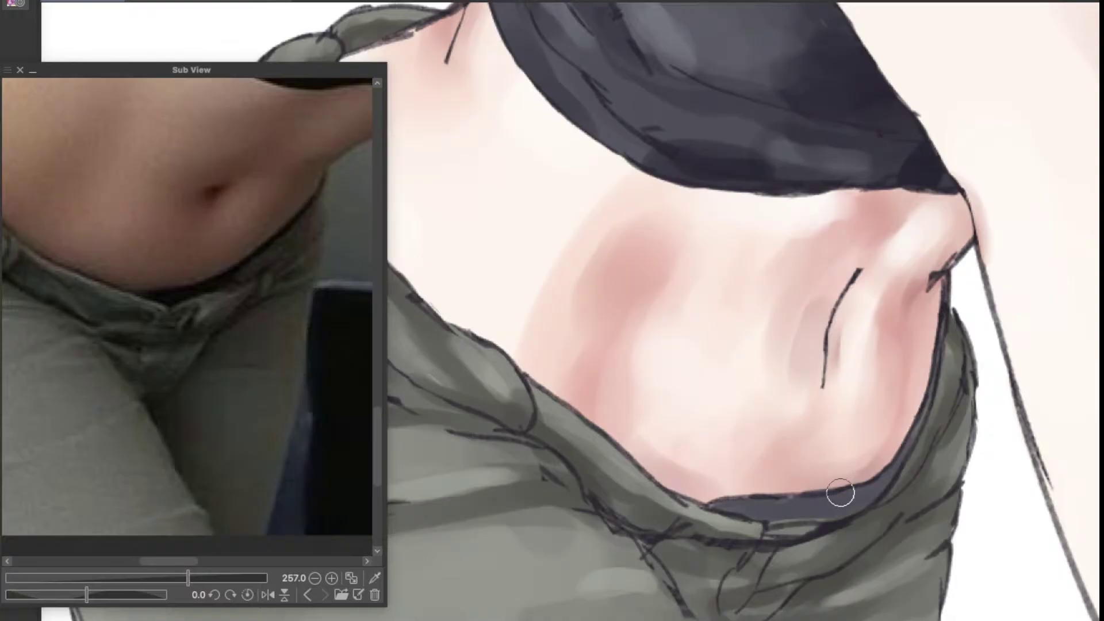
pyautogui.scroll(3, 841, 493)
pyautogui.moveTo(789, 510); pyautogui.dragTo(942, 475)
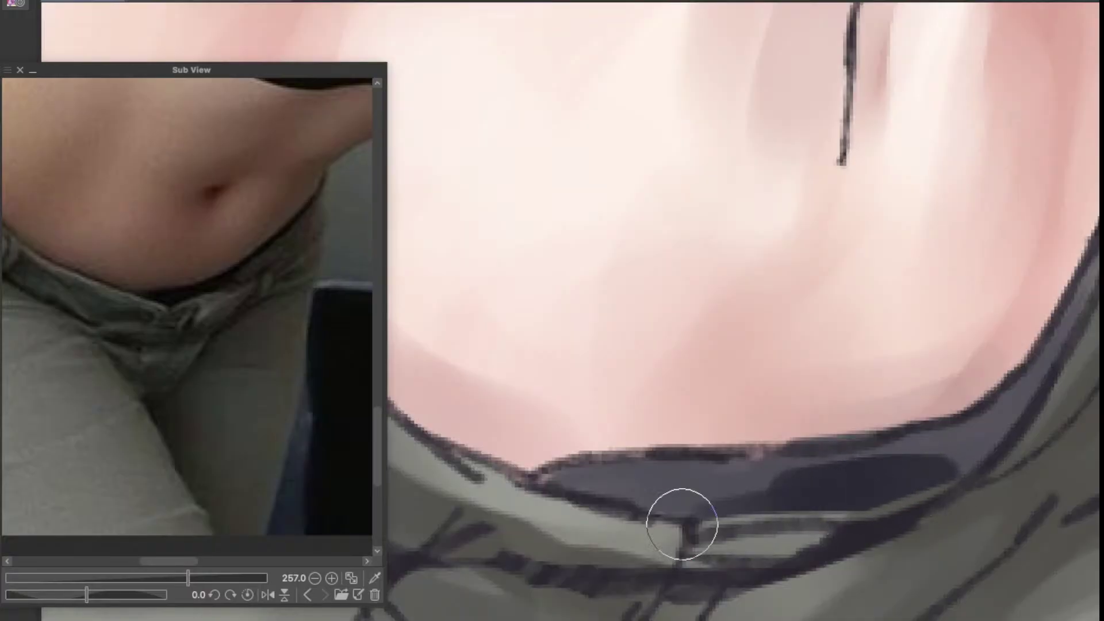
# Step: Reduce the brush size and extend the dark shading along the grey strip towards the right hip
pyautogui.scroll(-4, 892, 468)
pyautogui.scroll(4, 902, 464)
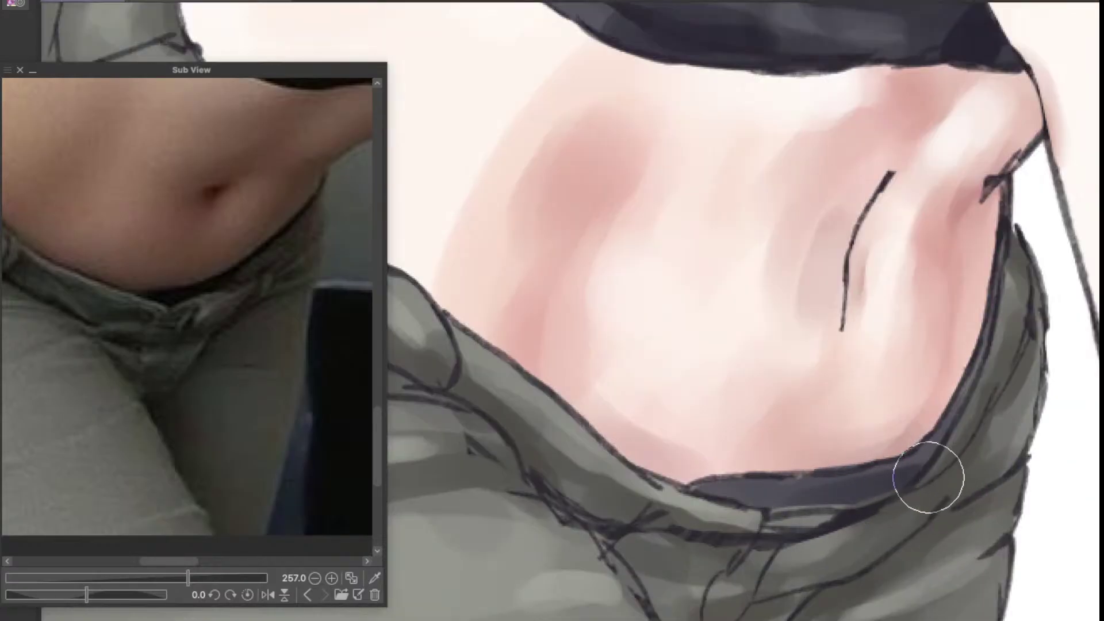
pyautogui.moveTo(821, 517)
pyautogui.keyDown('ctrl'); pyautogui.keyDown('alt'); pyautogui.mouseDown()
pyautogui.moveTo(844, 499)
pyautogui.moveTo(746, 516)
pyautogui.mouseUp(); pyautogui.keyUp('alt'); pyautogui.keyUp('ctrl')
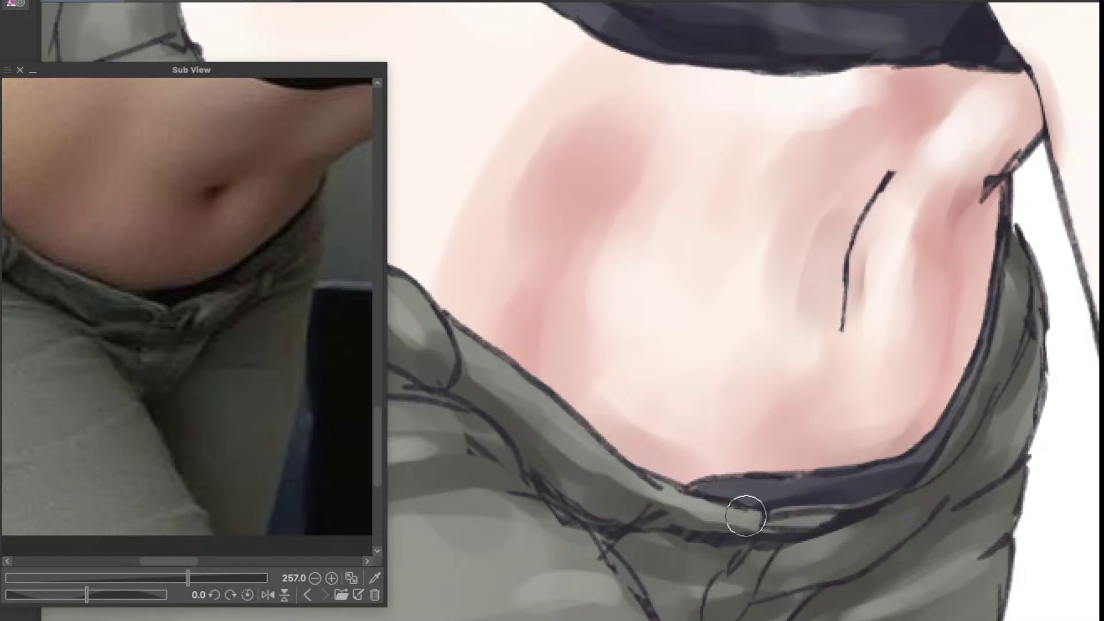
pyautogui.moveTo(995, 429)
pyautogui.mouseDown()
pyautogui.moveTo(897, 476)
pyautogui.moveTo(897, 401)
pyautogui.mouseUp()
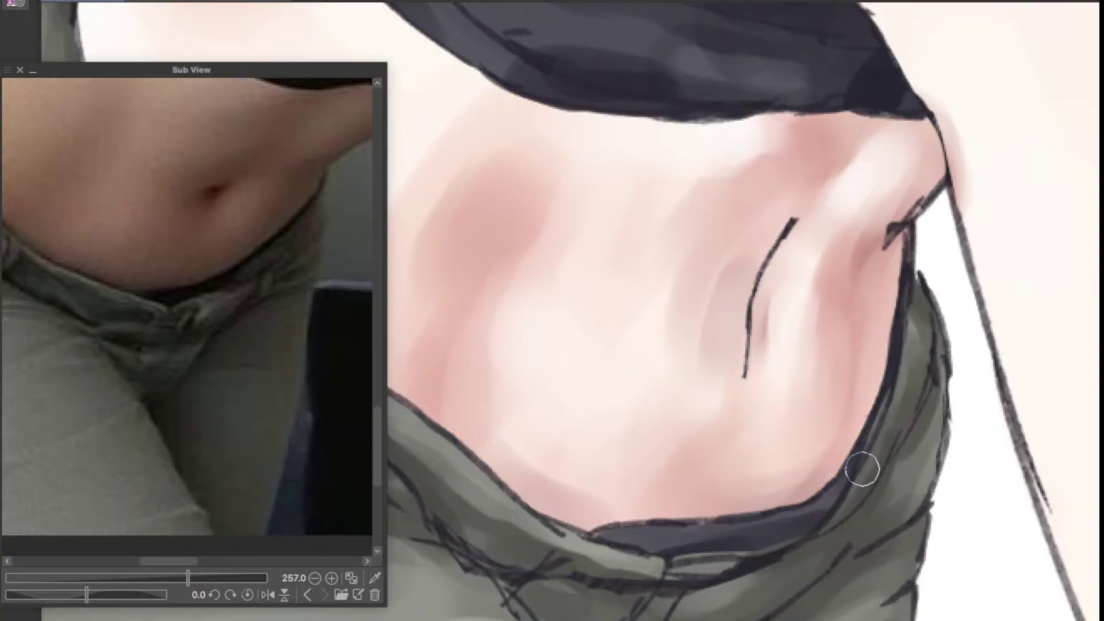
pyautogui.moveTo(690, 555)
pyautogui.mouseDown()
pyautogui.moveTo(793, 489)
pyautogui.moveTo(742, 493)
pyautogui.mouseUp()
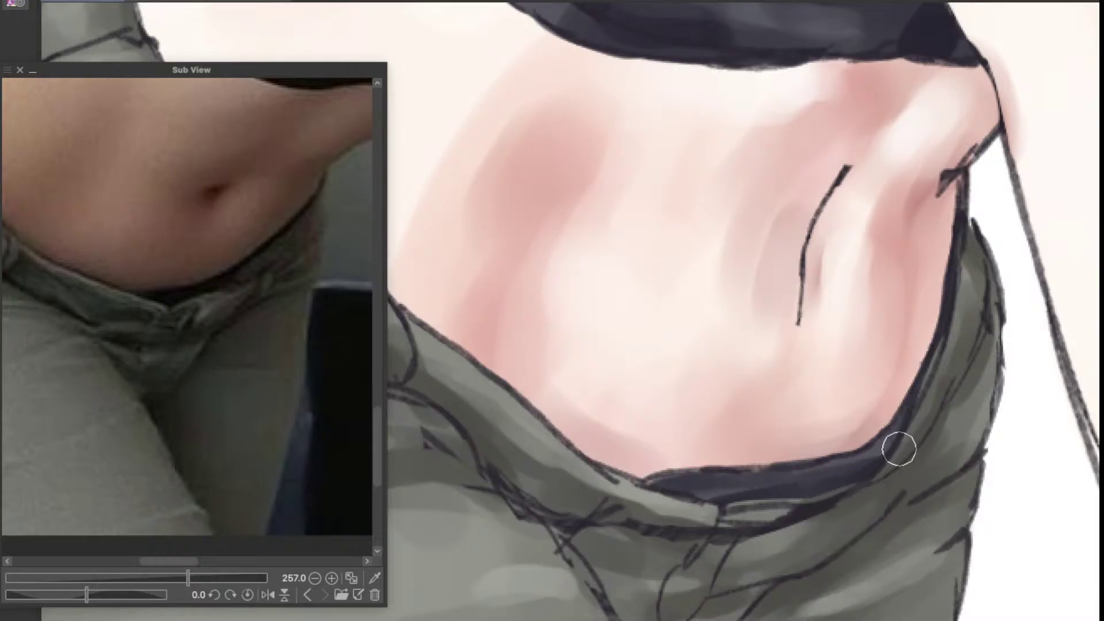
# Step: Darken the narrow part of the strip up the right hip and deepen the shading across its front below the belly
pyautogui.scroll(-3, 901, 449)
pyautogui.moveTo(753, 329); pyautogui.dragTo(708, 474)
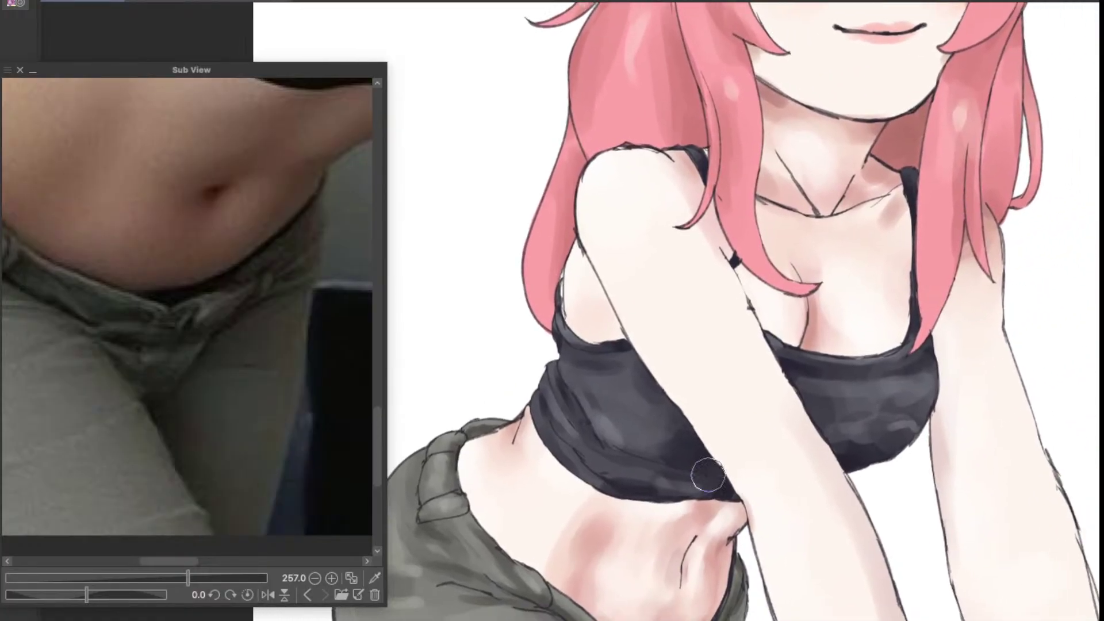
pyautogui.scroll(3, 700, 617)
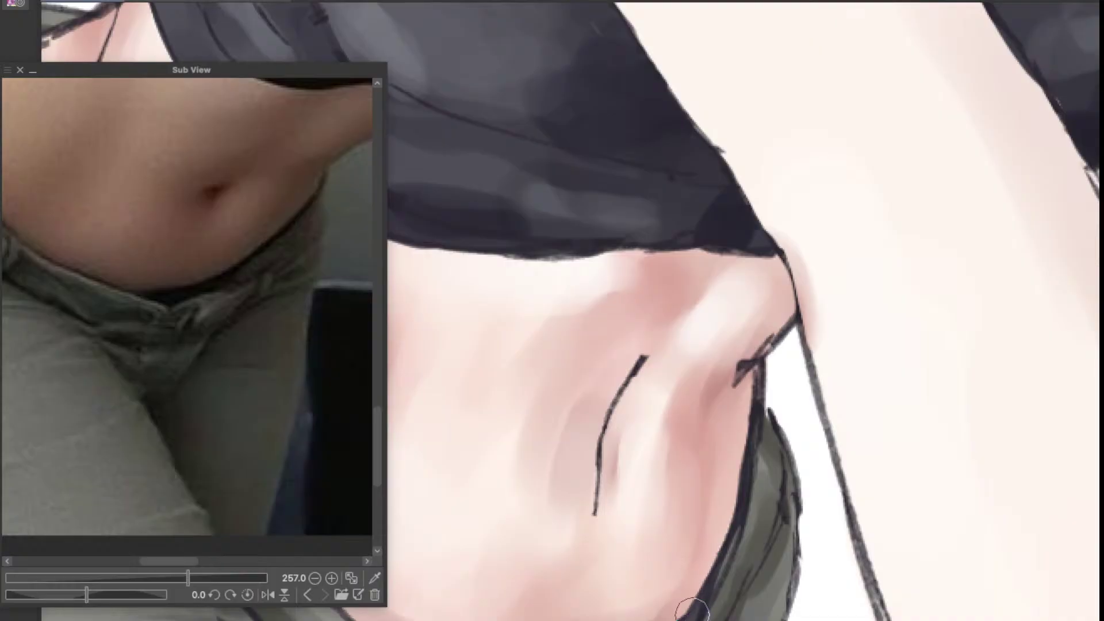
pyautogui.moveTo(692, 610); pyautogui.dragTo(781, 512)
pyautogui.scroll(2, 781, 517)
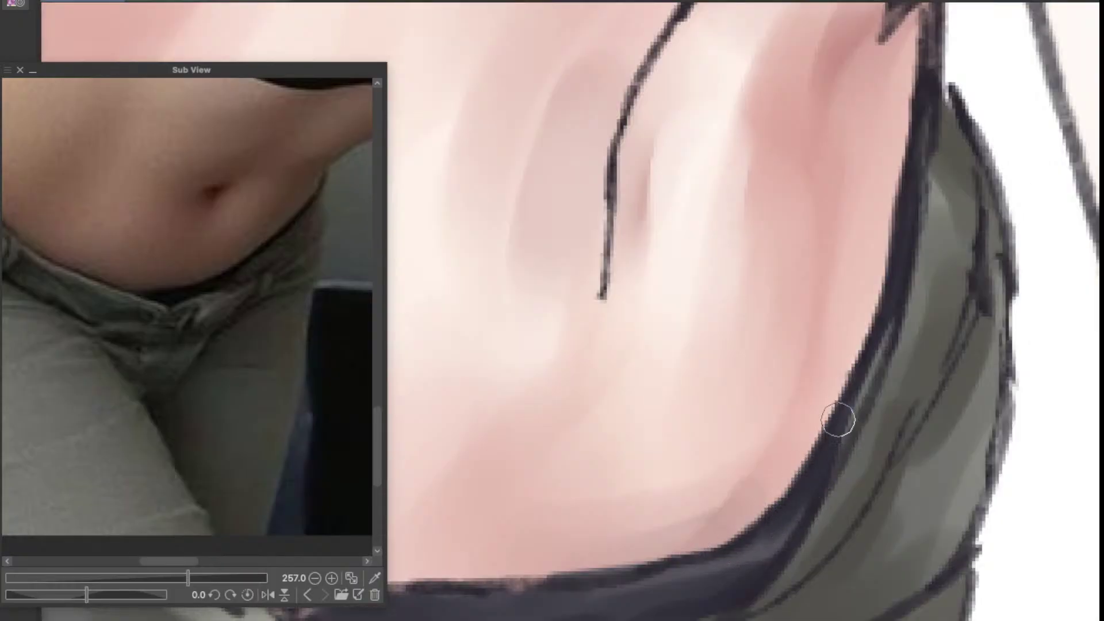
pyautogui.moveTo(765, 504); pyautogui.dragTo(1017, 351)
pyautogui.moveTo(653, 448); pyautogui.dragTo(571, 467)
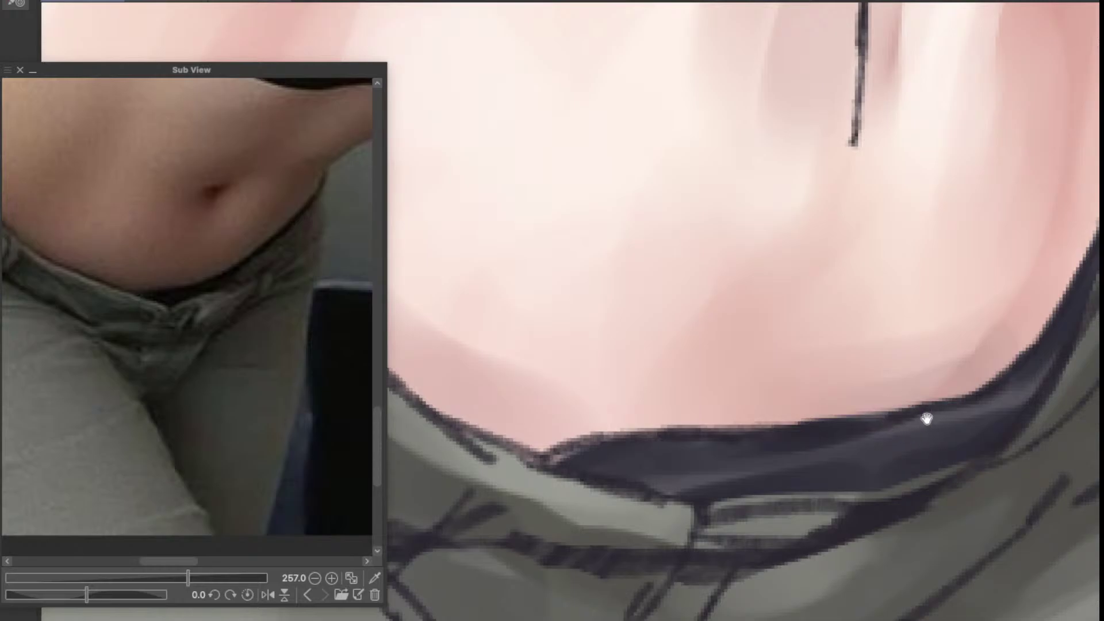
pyautogui.moveTo(927, 418); pyautogui.dragTo(811, 448)
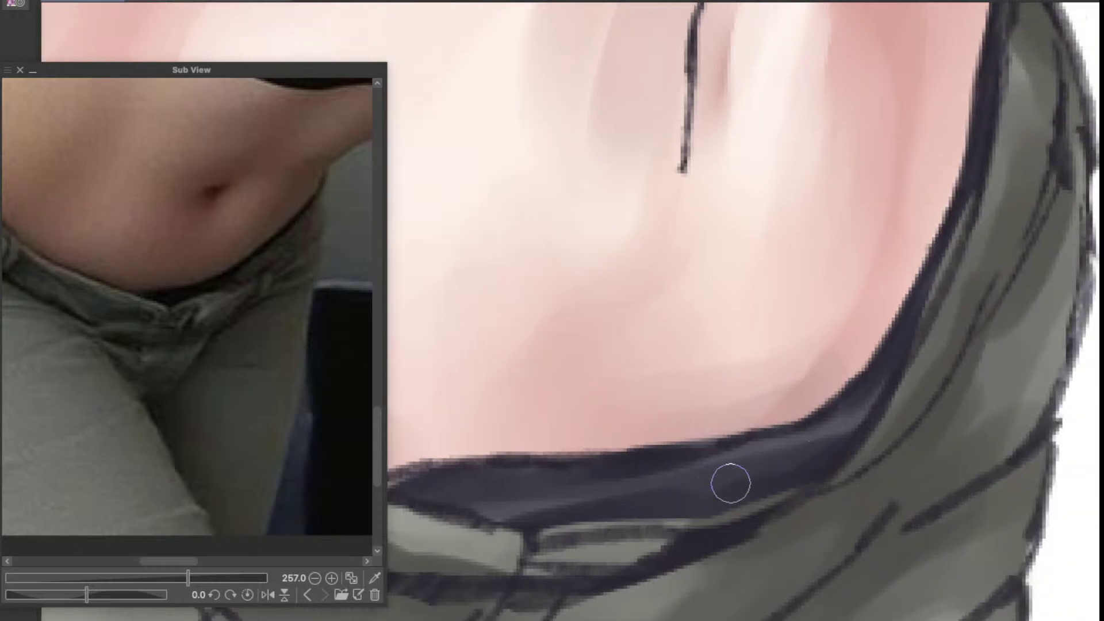
# Step: Even out the dark grey shading at the right end of the strip between the lower belly and the waistband
pyautogui.moveTo(758, 473); pyautogui.dragTo(838, 450)
pyautogui.scroll(-6, 902, 403)
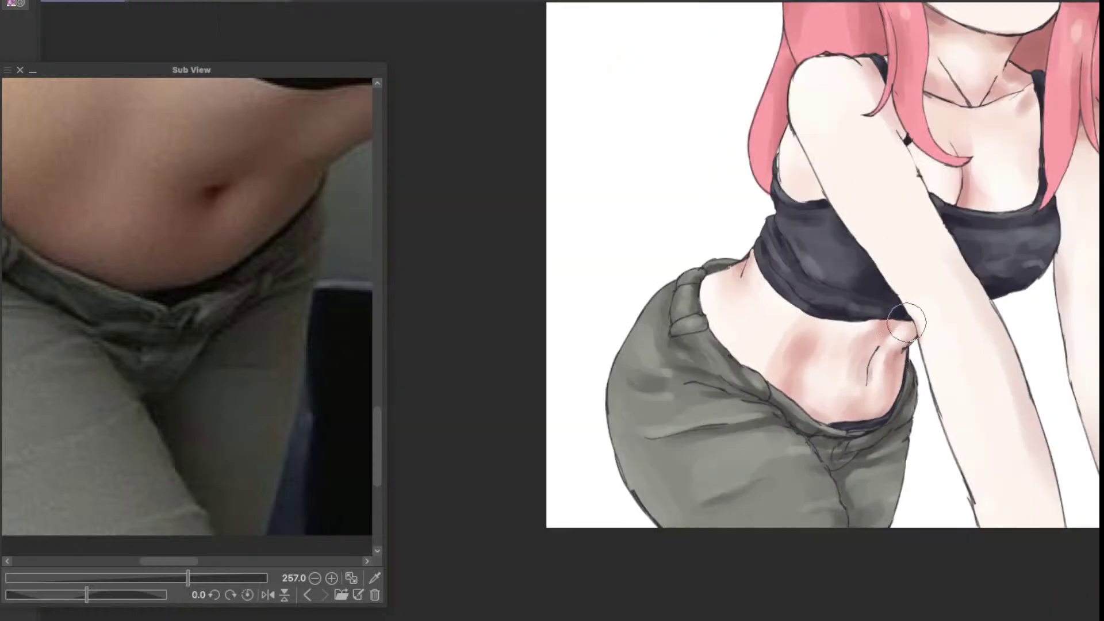
# Step: Check the shaded abdomen and trousers against the reference photo, with the photo zoomed out to 100.0 to show the torso and arm
pyautogui.scroll(3, 910, 323)
pyautogui.moveTo(958, 275); pyautogui.dragTo(818, 409)
pyautogui.scroll(-4, 837, 442)
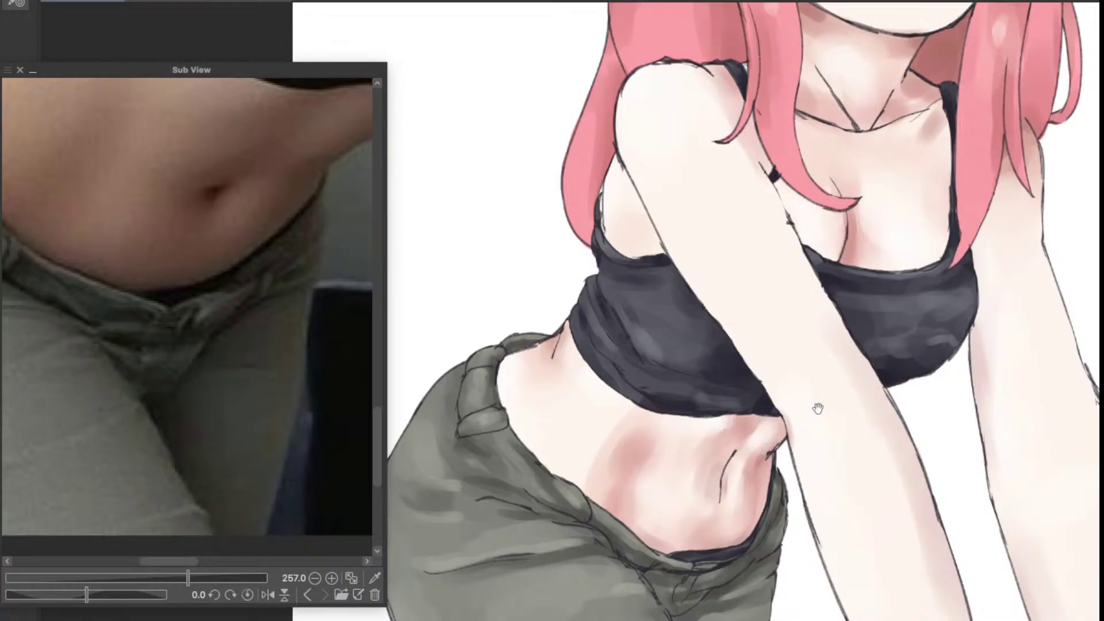
pyautogui.moveTo(818, 408); pyautogui.dragTo(660, 453)
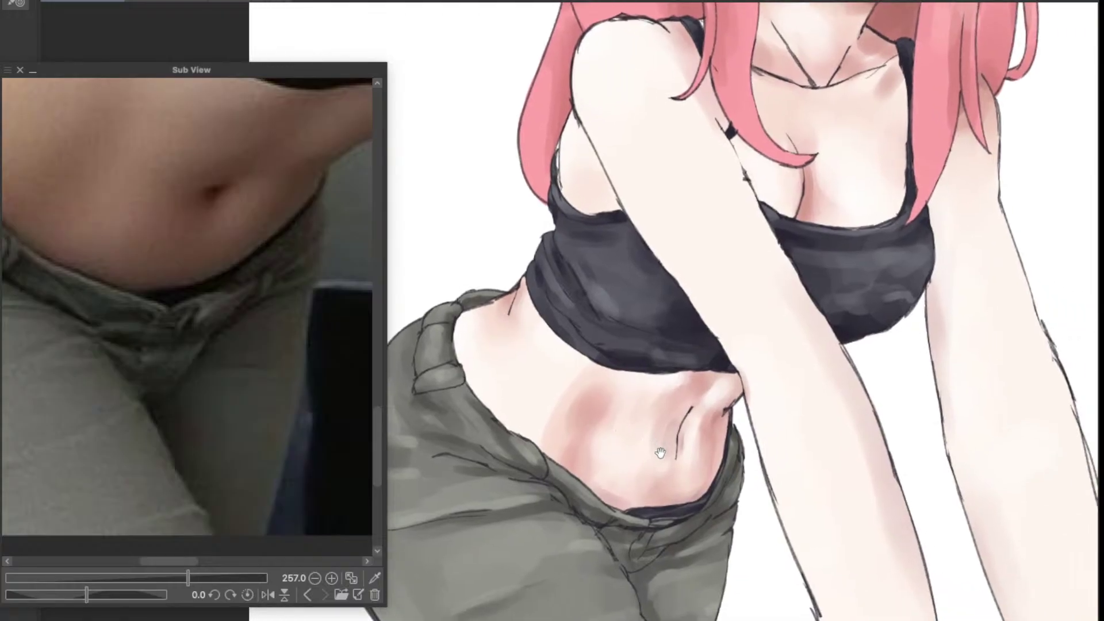
pyautogui.scroll(3, 670, 506)
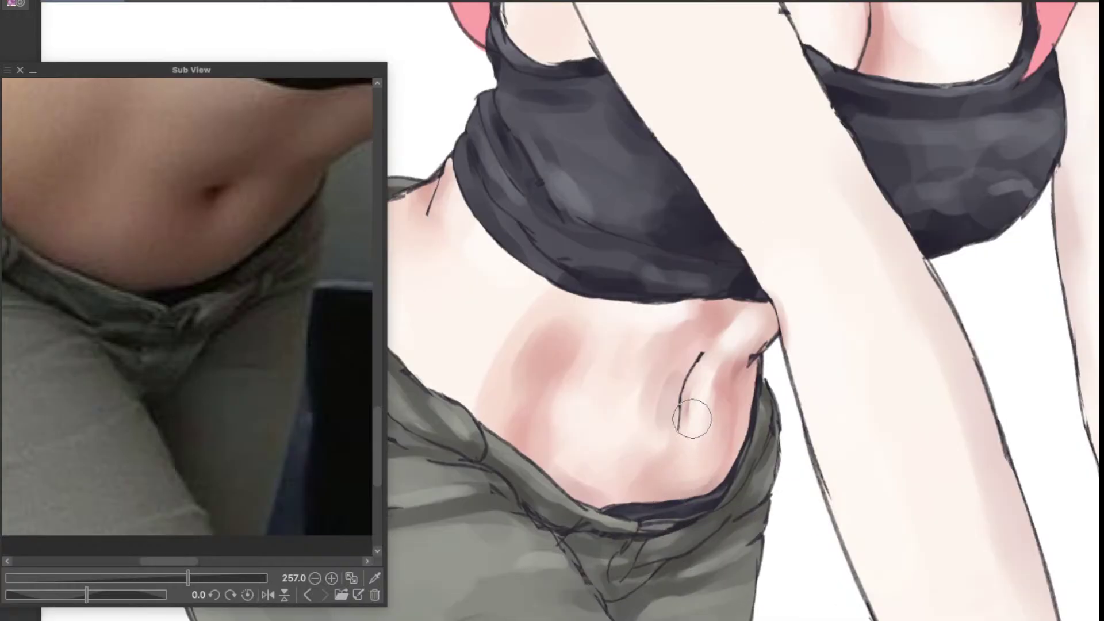
pyautogui.moveTo(685, 417); pyautogui.dragTo(710, 487)
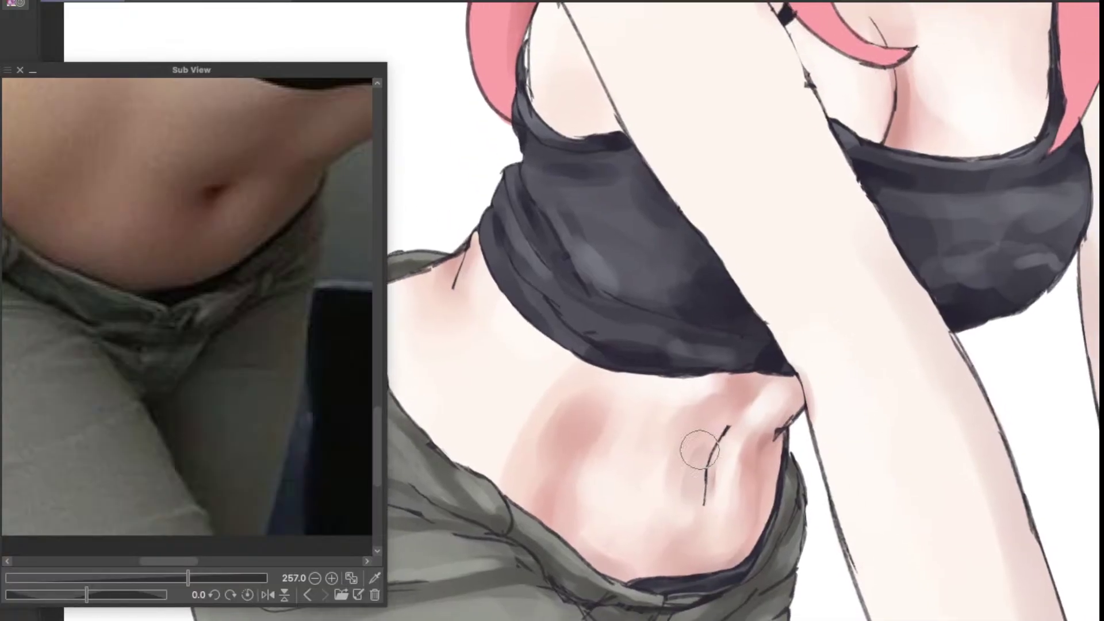
pyautogui.scroll(-4, 699, 449)
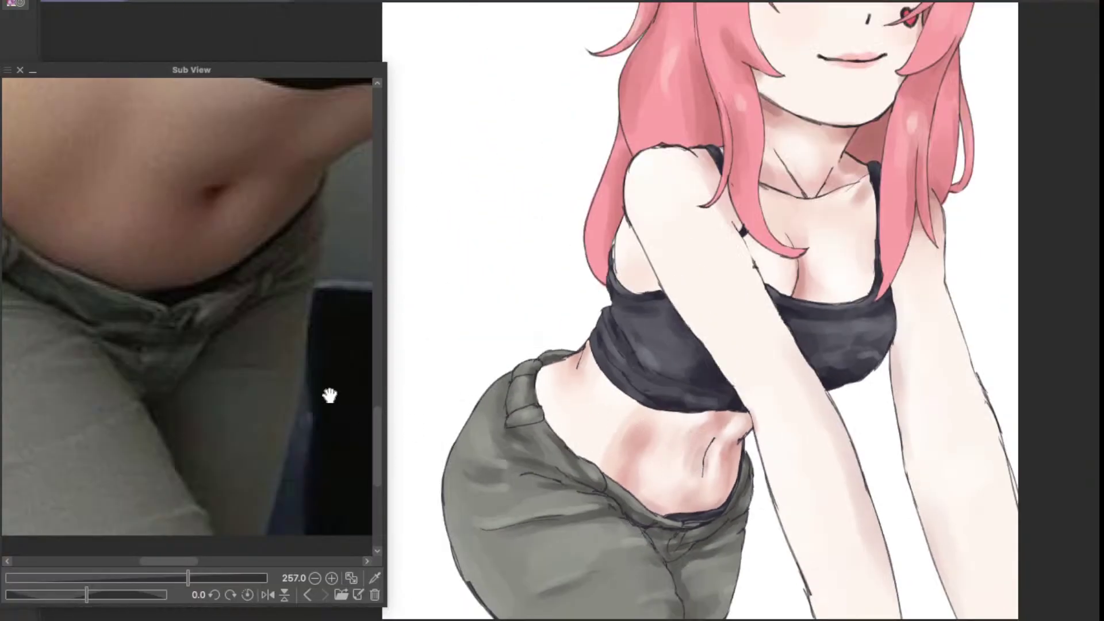
pyautogui.moveTo(326, 395); pyautogui.dragTo(323, 492)
pyautogui.scroll(-3, 322, 421)
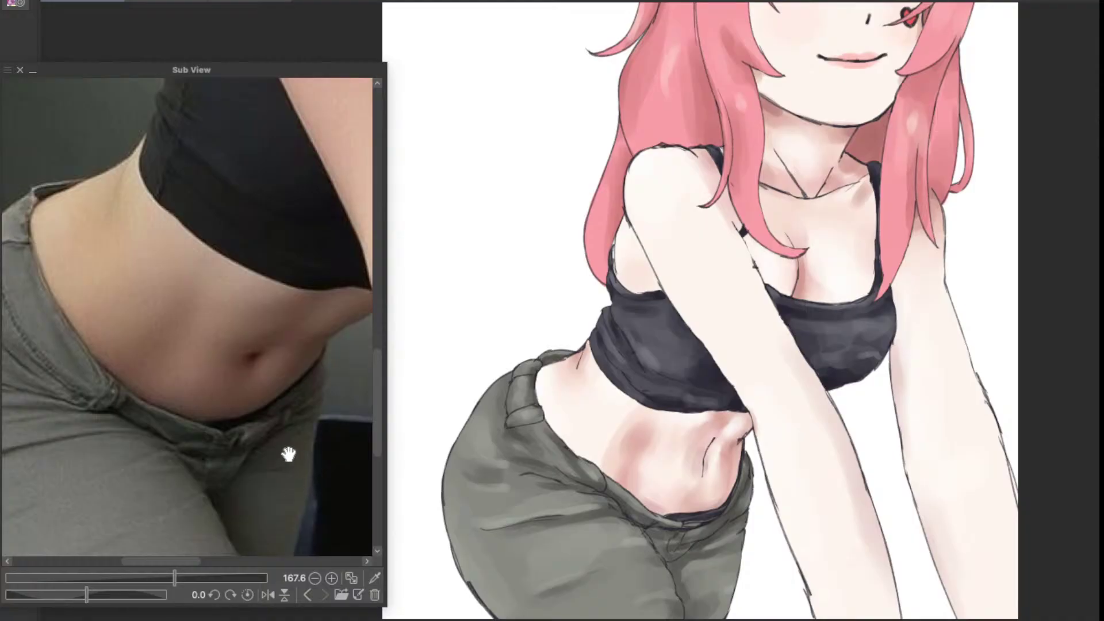
pyautogui.moveTo(288, 454); pyautogui.dragTo(103, 583)
pyautogui.moveTo(159, 485); pyautogui.dragTo(273, 469)
# Step: Erase the stray sketch stroke on the hair just right of the parting at the crown
pyautogui.scroll(-3, 202, 463)
pyautogui.moveTo(703, 504); pyautogui.dragTo(675, 562)
pyautogui.moveTo(730, 451)
pyautogui.mouseDown()
pyautogui.moveTo(715, 542)
pyautogui.moveTo(738, 583)
pyautogui.mouseUp()
pyautogui.scroll(4, 729, 568)
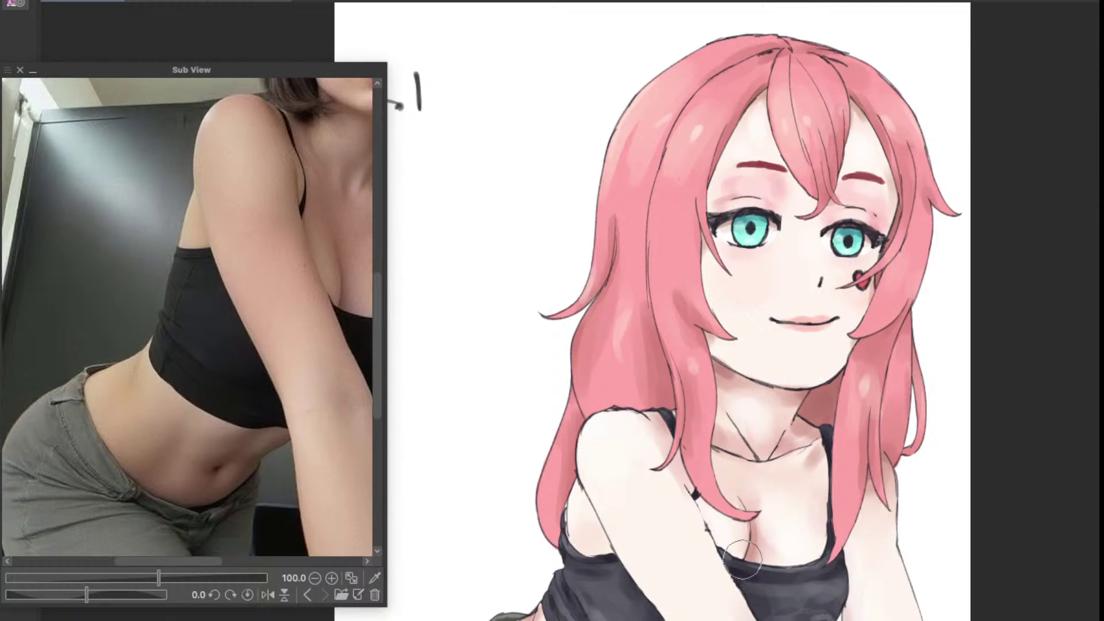
pyautogui.scroll(5, 742, 559)
pyautogui.scroll(3, 876, 185)
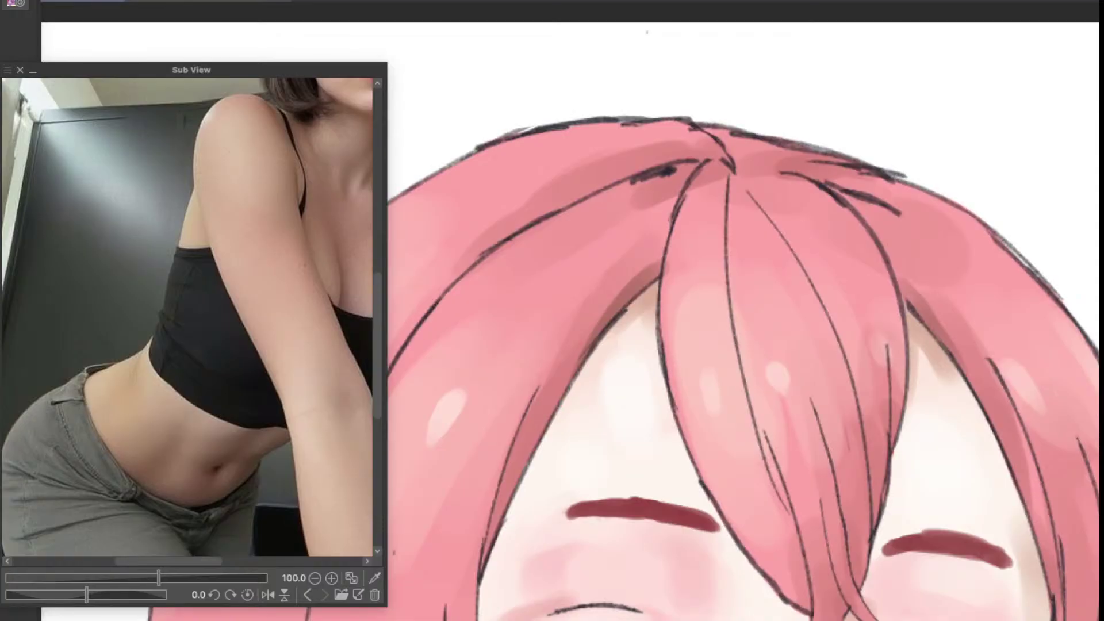
pyautogui.press('e')
pyautogui.moveTo(866, 195)
pyautogui.mouseDown()
pyautogui.moveTo(906, 226)
pyautogui.moveTo(839, 183)
pyautogui.mouseUp()
# Step: Erase the rough line end left of the parting and tidy the sketchy outline along the top of the head
pyautogui.scroll(-3, 777, 254)
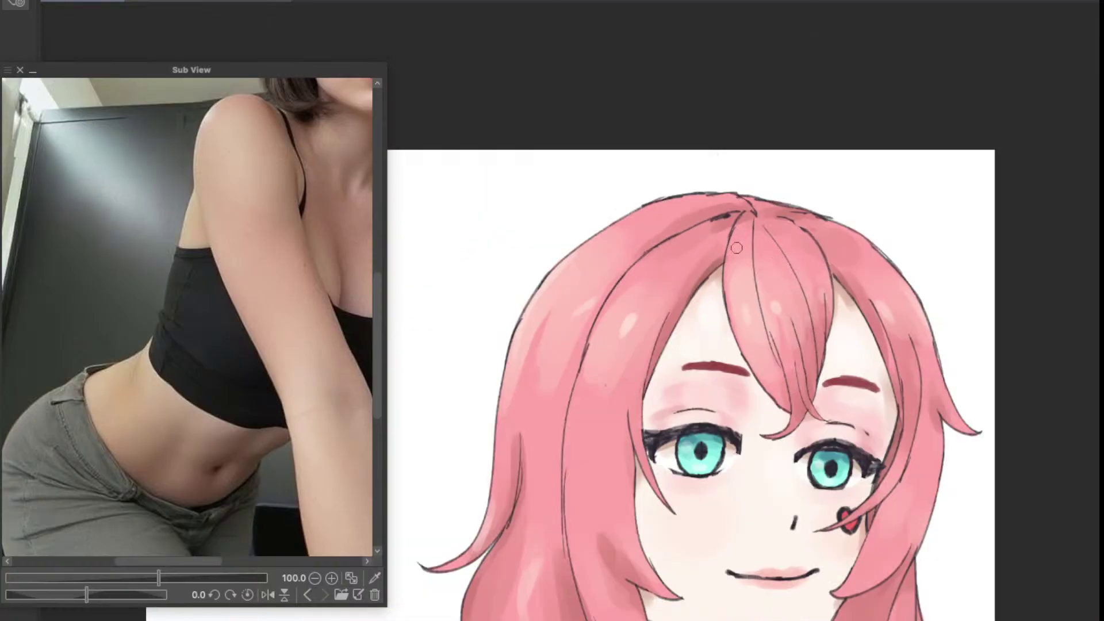
pyautogui.scroll(5, 737, 248)
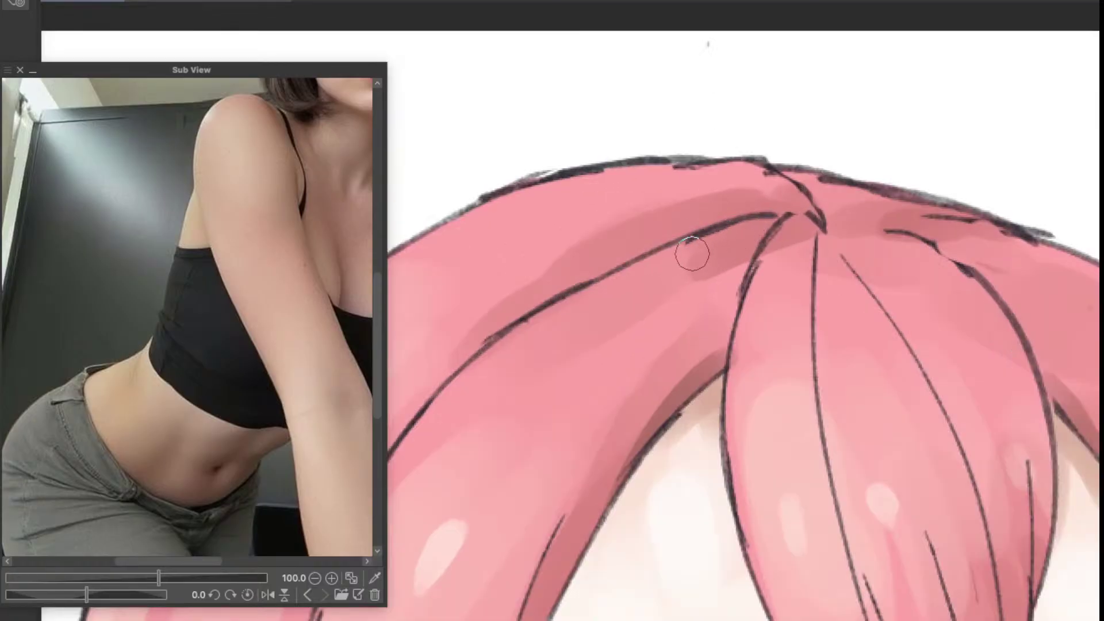
pyautogui.scroll(-1, 708, 252)
pyautogui.scroll(2, 624, 172)
pyautogui.scroll(-1, 624, 173)
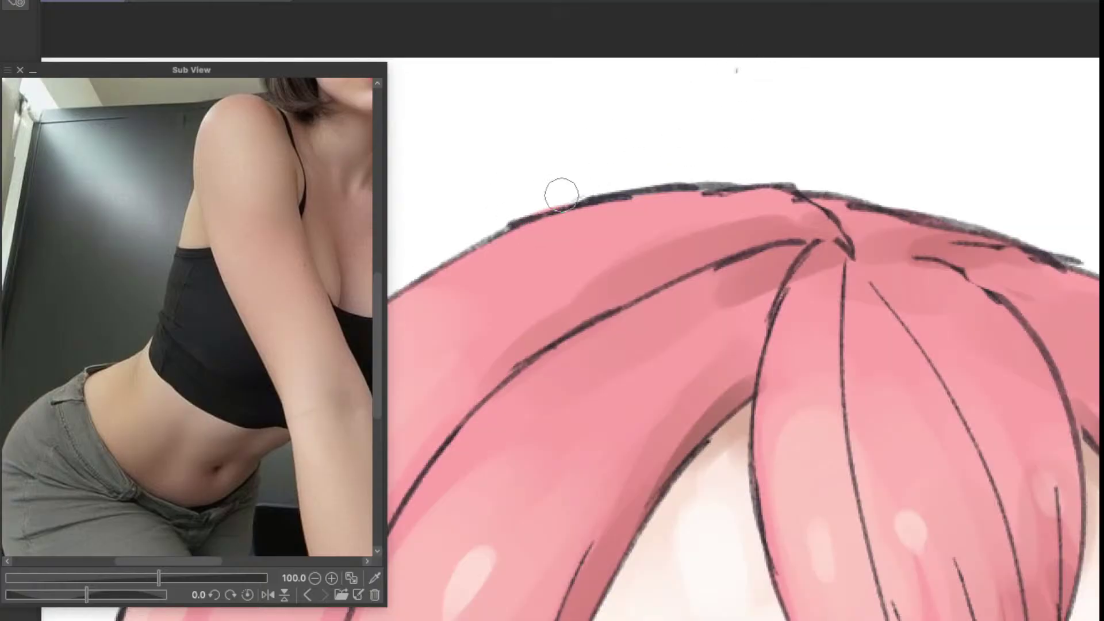
pyautogui.scroll(-2, 500, 233)
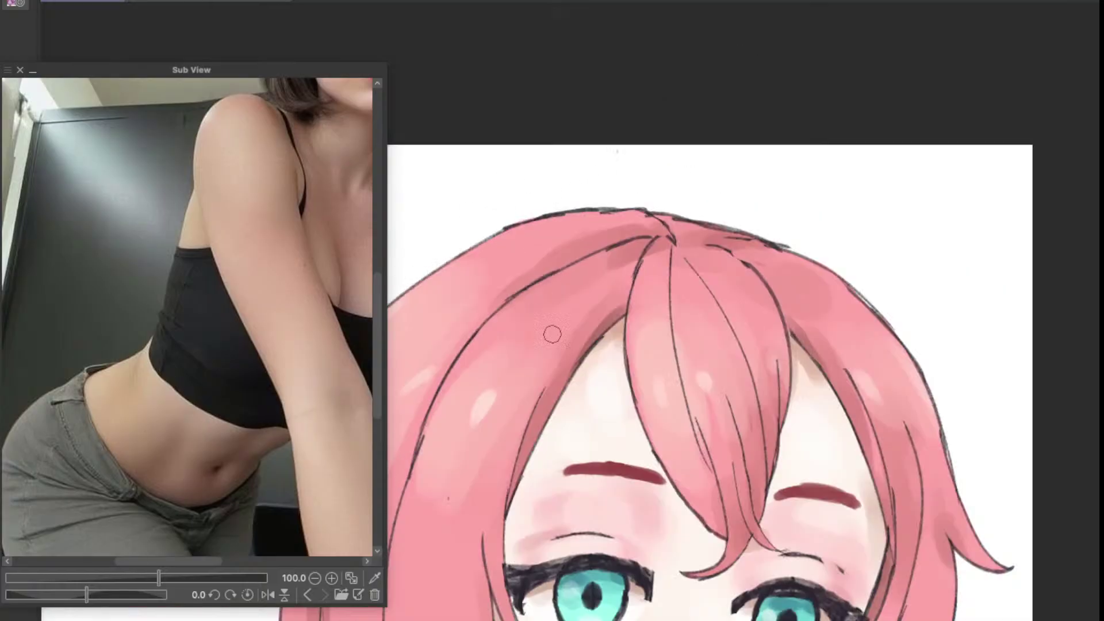
# Step: Clean up the small dark speck on the long hair strand beside the left eye
pyautogui.moveTo(609, 429); pyautogui.dragTo(761, 226)
pyautogui.moveTo(710, 372); pyautogui.dragTo(664, 264)
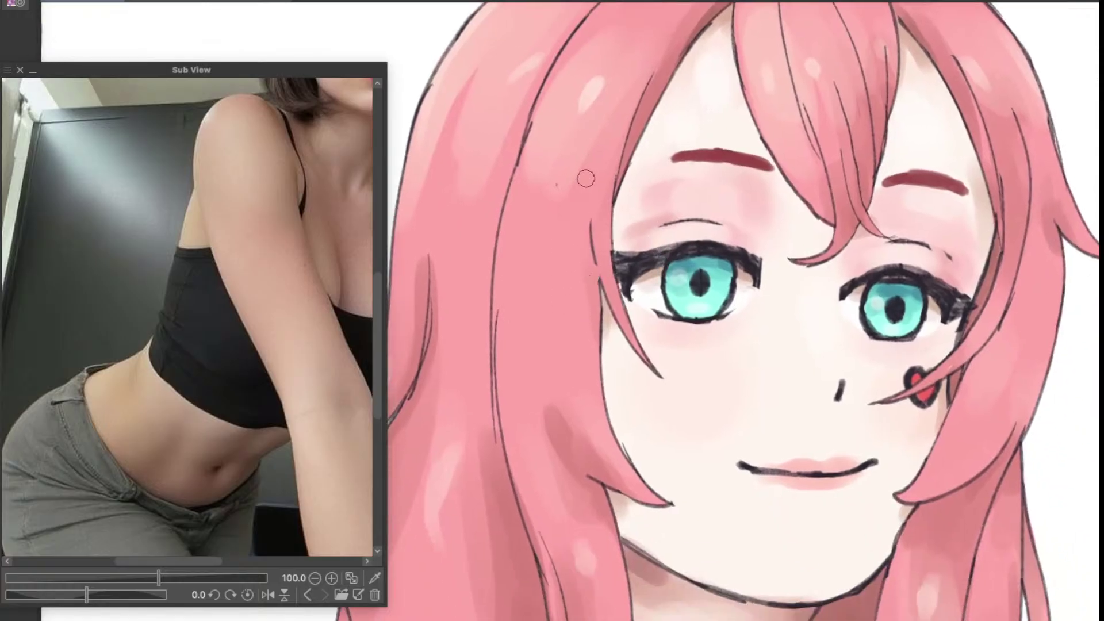
pyautogui.scroll(2, 572, 207)
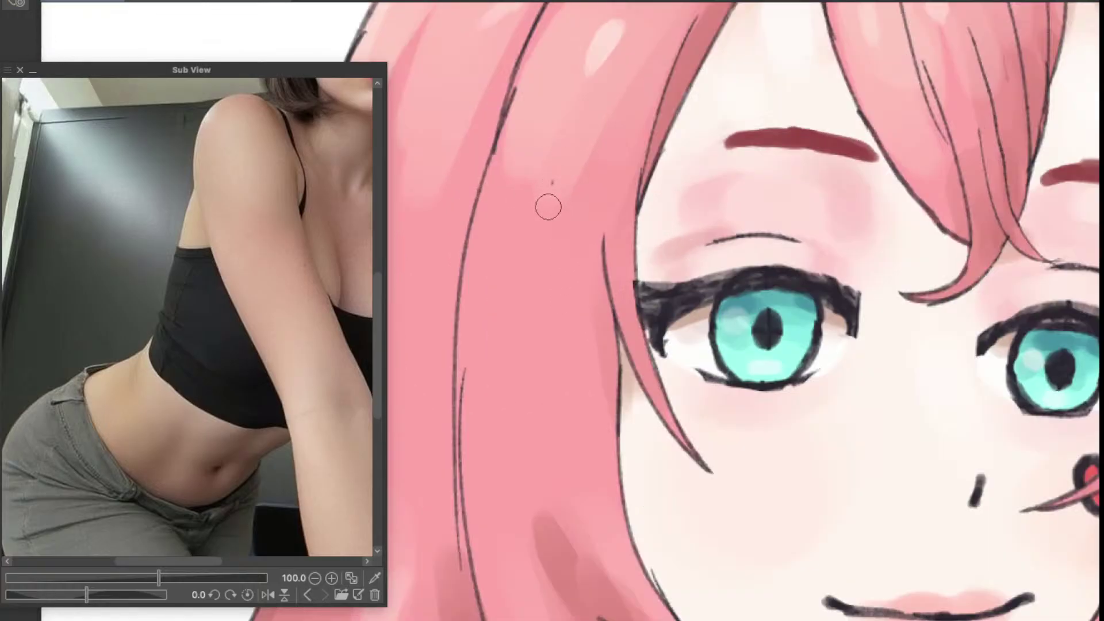
pyautogui.moveTo(548, 207); pyautogui.dragTo(650, 244)
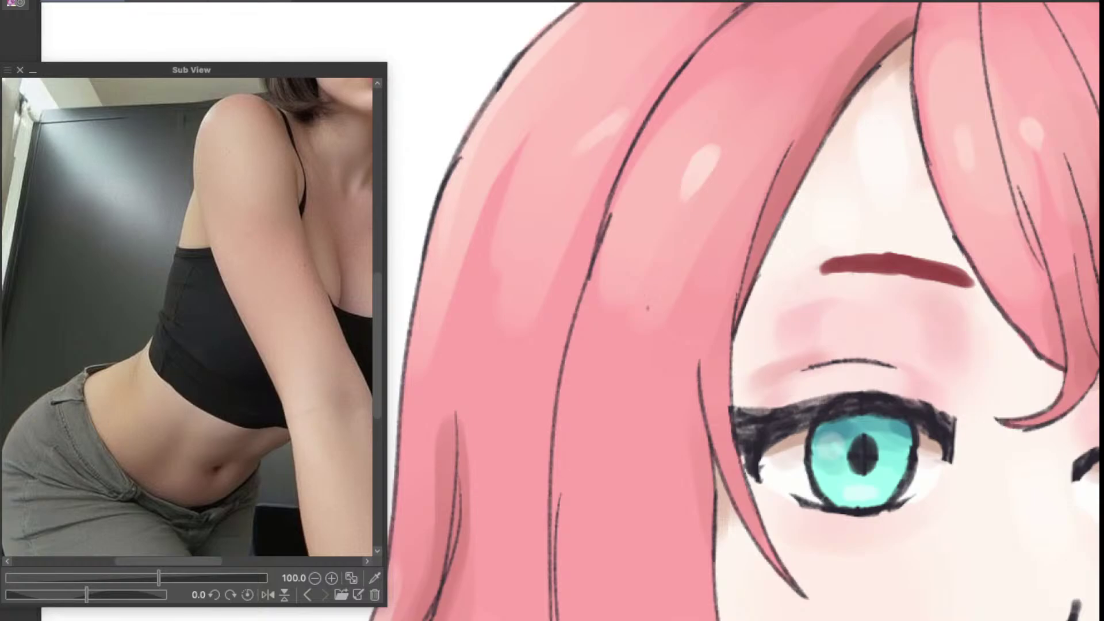
pyautogui.press('super+z')
pyautogui.press('shift+super+z')
# Step: Erase the doubled sketch line along the shaded fold in the outer left hair strand
pyautogui.moveTo(636, 495); pyautogui.dragTo(736, 266)
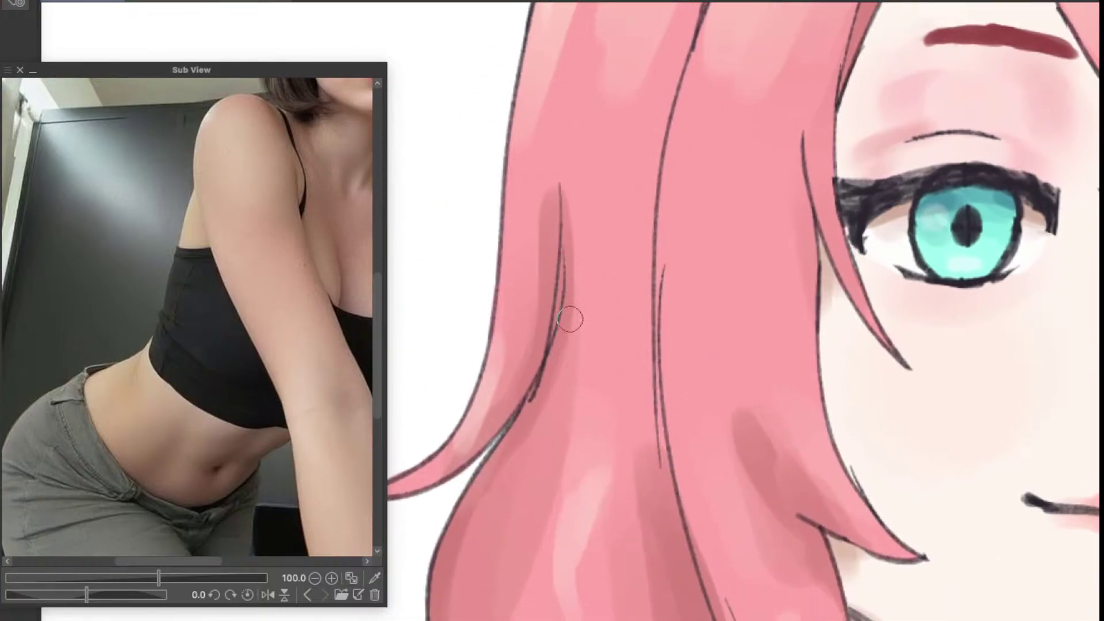
pyautogui.press('e')
pyautogui.scroll(4, 613, 286)
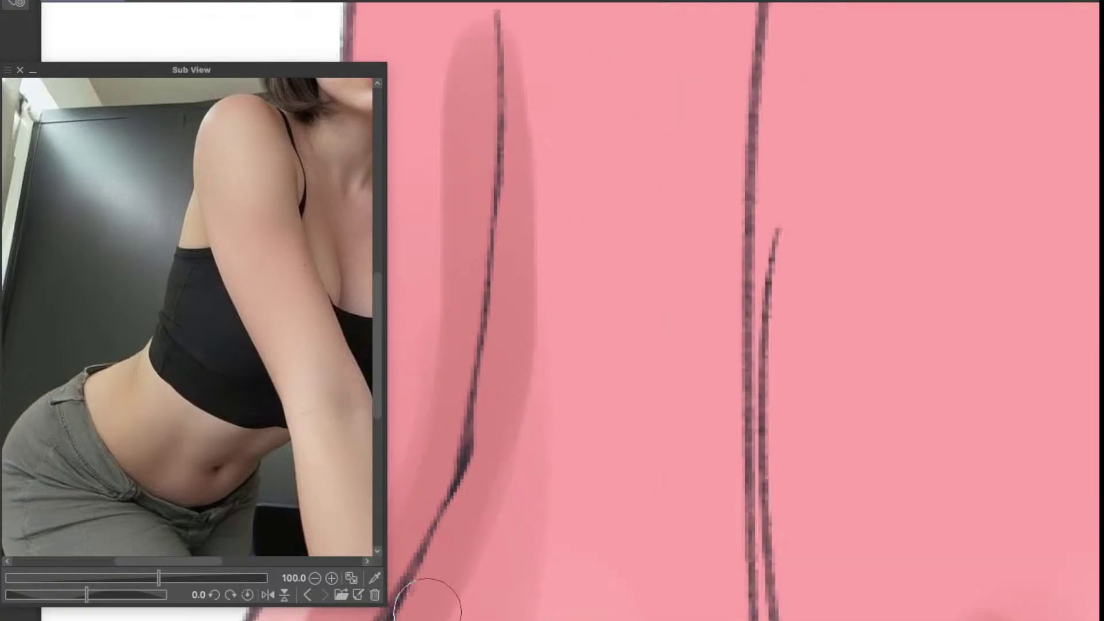
pyautogui.scroll(-4, 489, 512)
pyautogui.scroll(-2, 489, 512)
# Step: Delete the handwritten number beside the head and hide the palettes and reference photo to show the drawing alone
pyautogui.moveTo(620, 373)
pyautogui.mouseDown()
pyautogui.moveTo(611, 289)
pyautogui.moveTo(648, 221)
pyautogui.mouseUp()
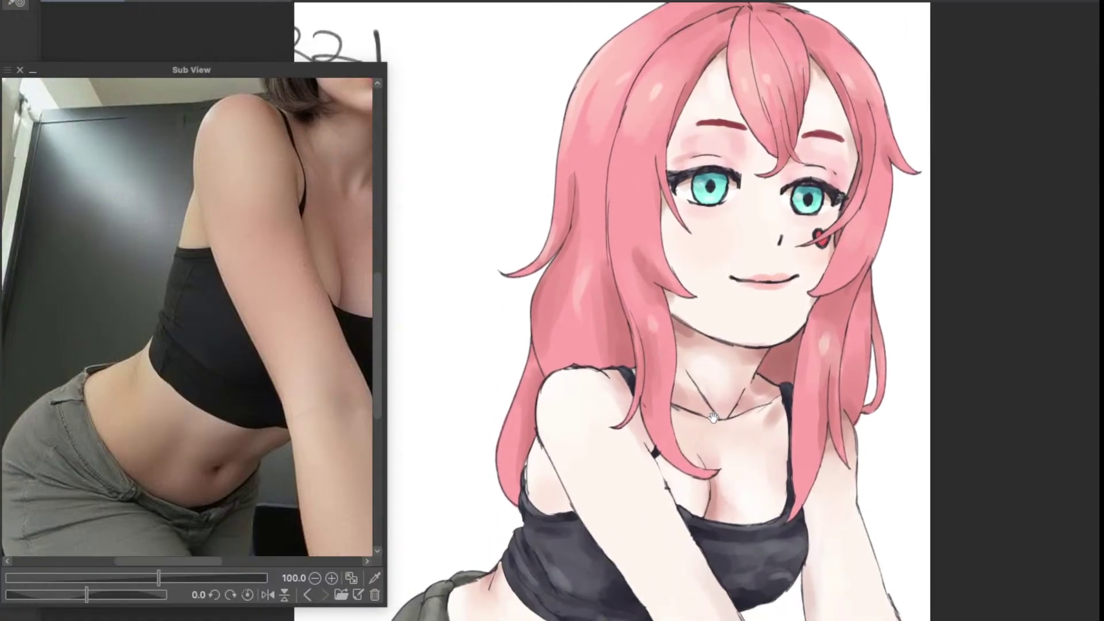
pyautogui.moveTo(747, 398)
pyautogui.mouseDown()
pyautogui.moveTo(842, 410)
pyautogui.moveTo(841, 465)
pyautogui.moveTo(833, 442)
pyautogui.moveTo(816, 453)
pyautogui.moveTo(808, 444)
pyautogui.moveTo(902, 469)
pyautogui.mouseUp()
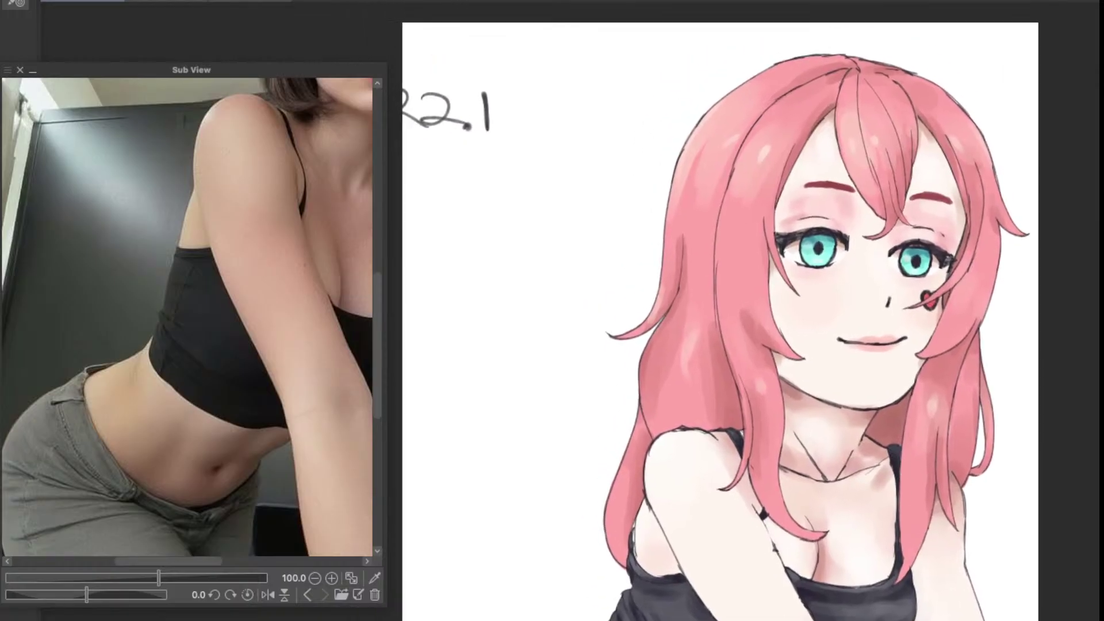
pyautogui.scroll(-2, 895, 451)
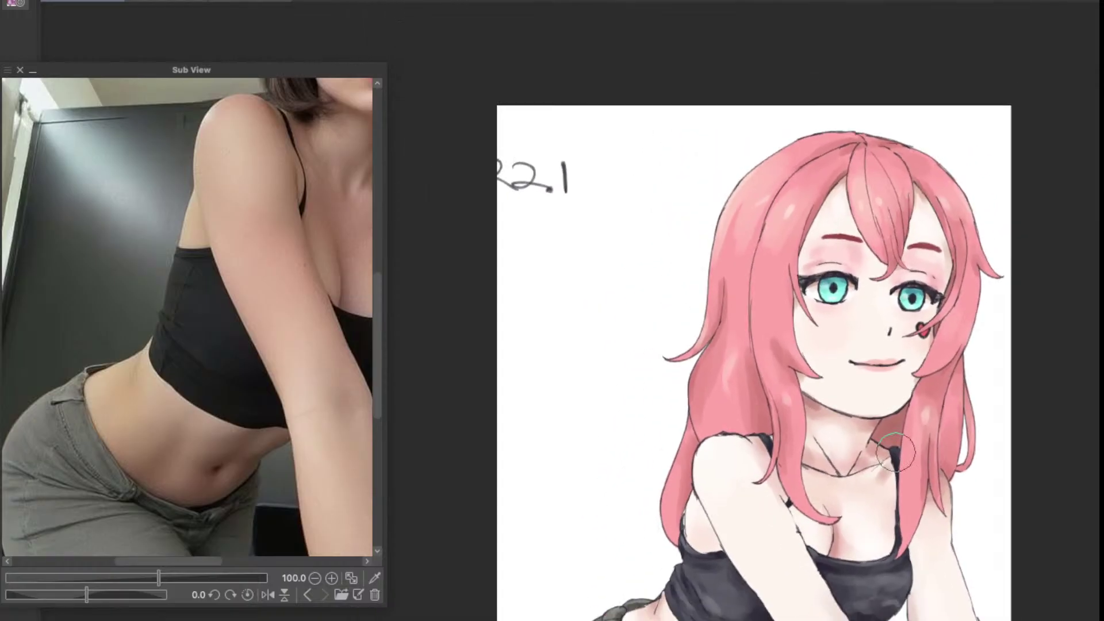
pyautogui.scroll(2, 895, 451)
pyautogui.scroll(-3, 895, 452)
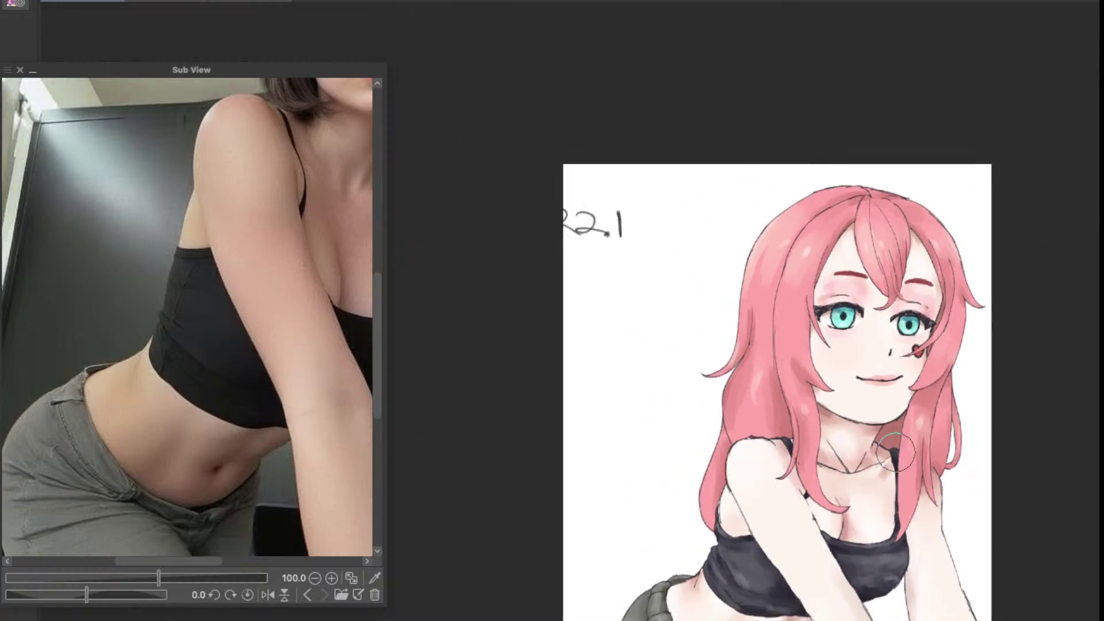
pyautogui.scroll(3, 895, 452)
pyautogui.scroll(-2, 896, 451)
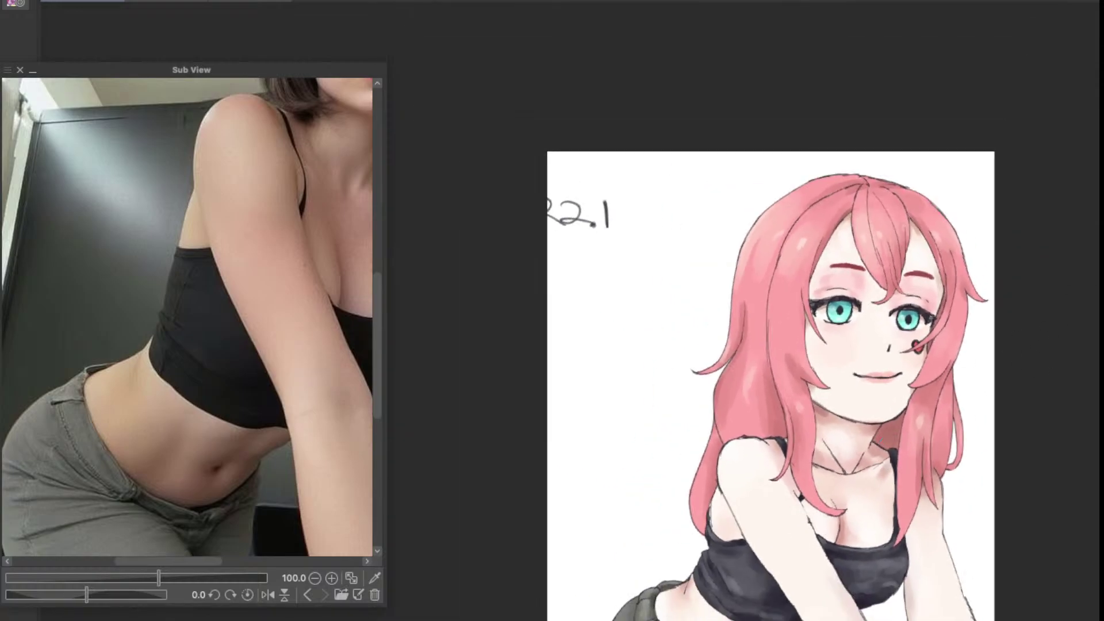
pyautogui.press('Delete')
pyautogui.press('Tab')
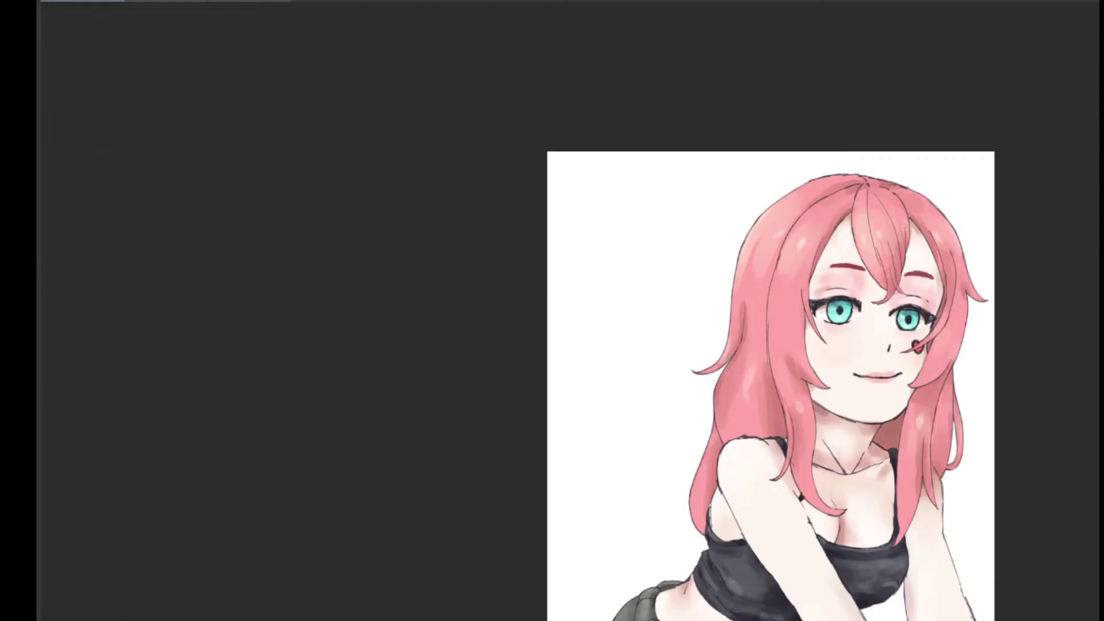